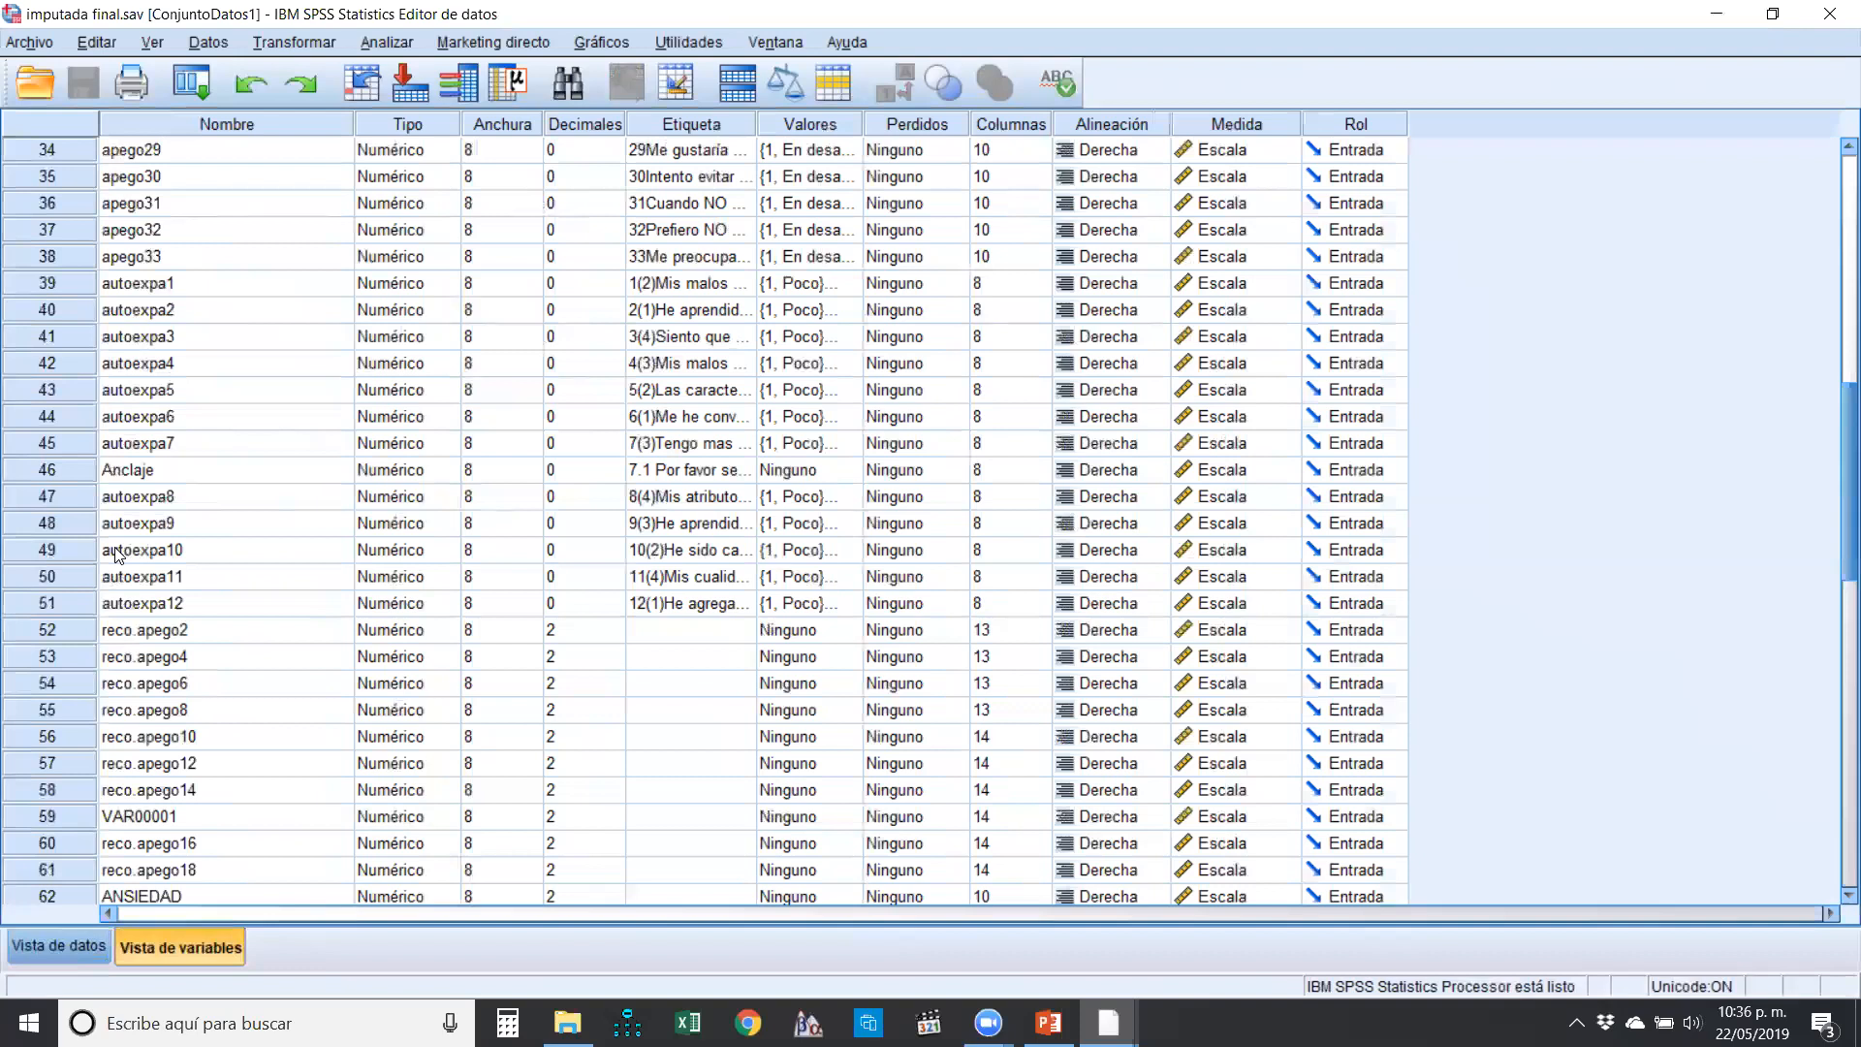
- Narrow the Nombre column in the variable list and look over the apego variables
scroll(175, 465, up, 3)
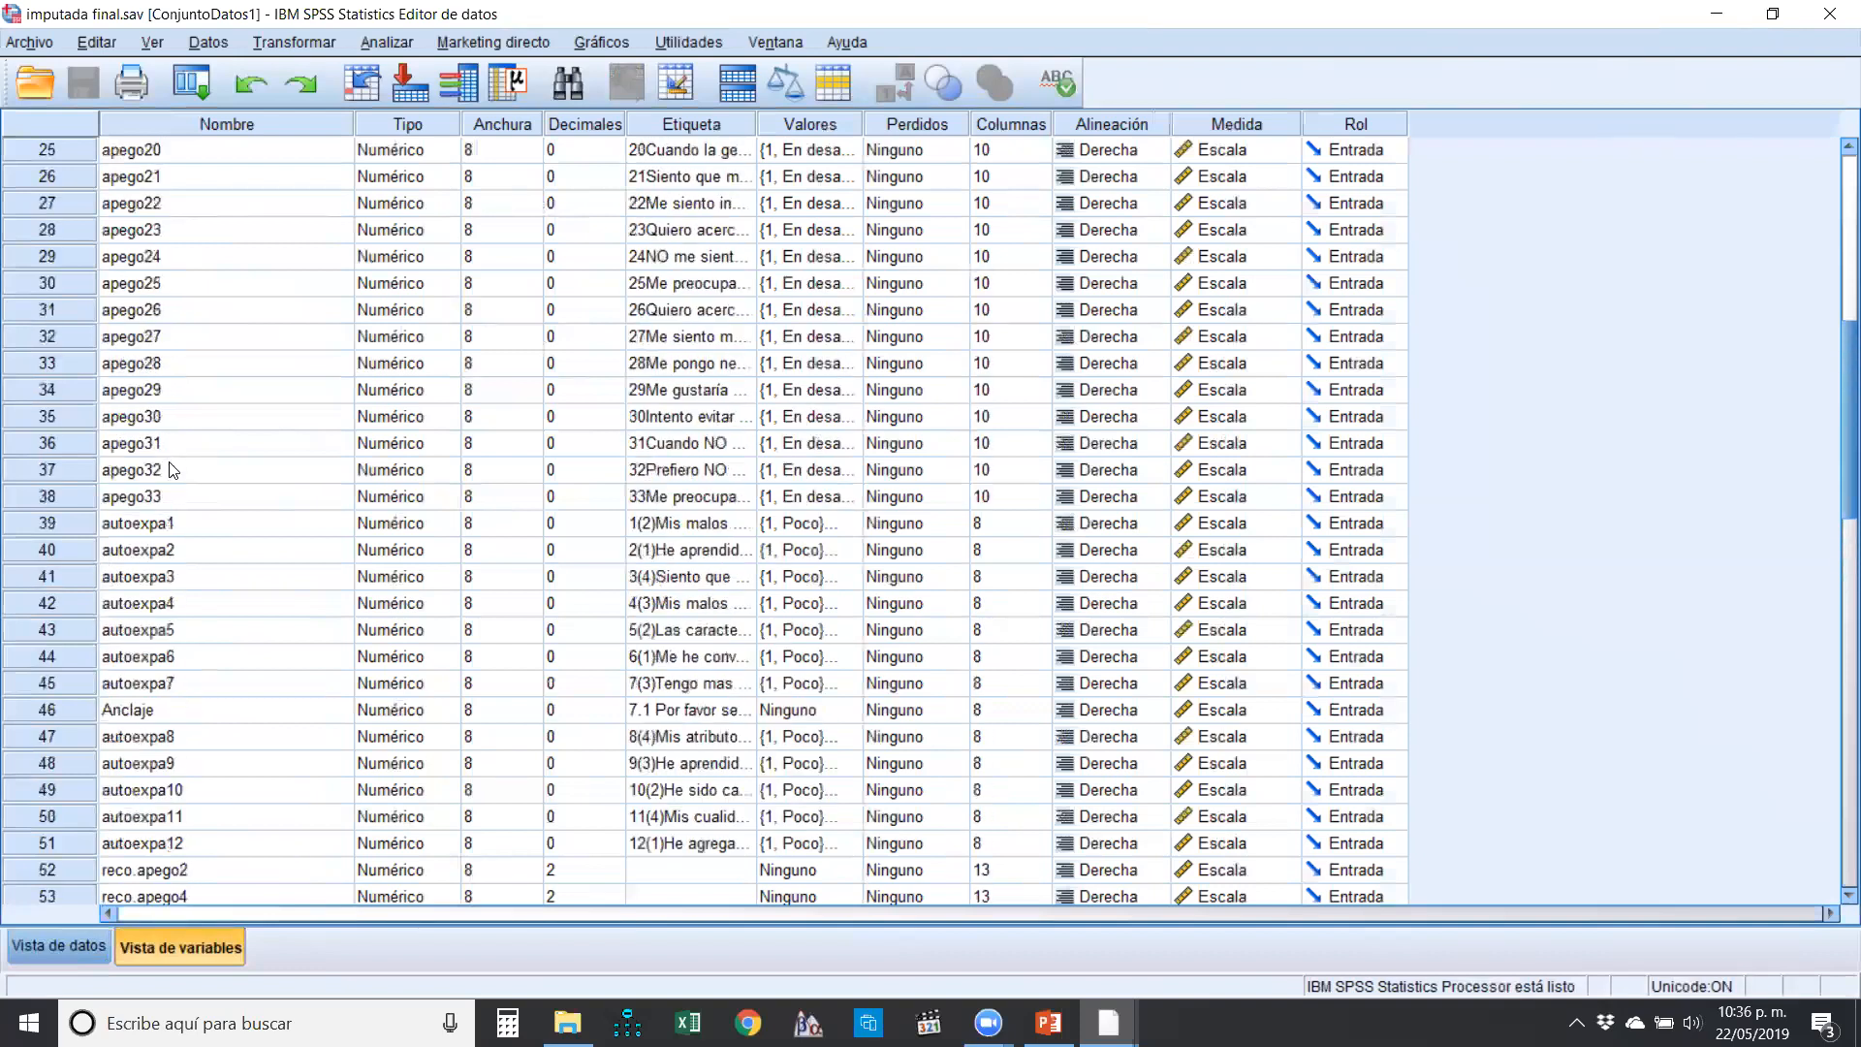
drag(353, 124, 256, 130)
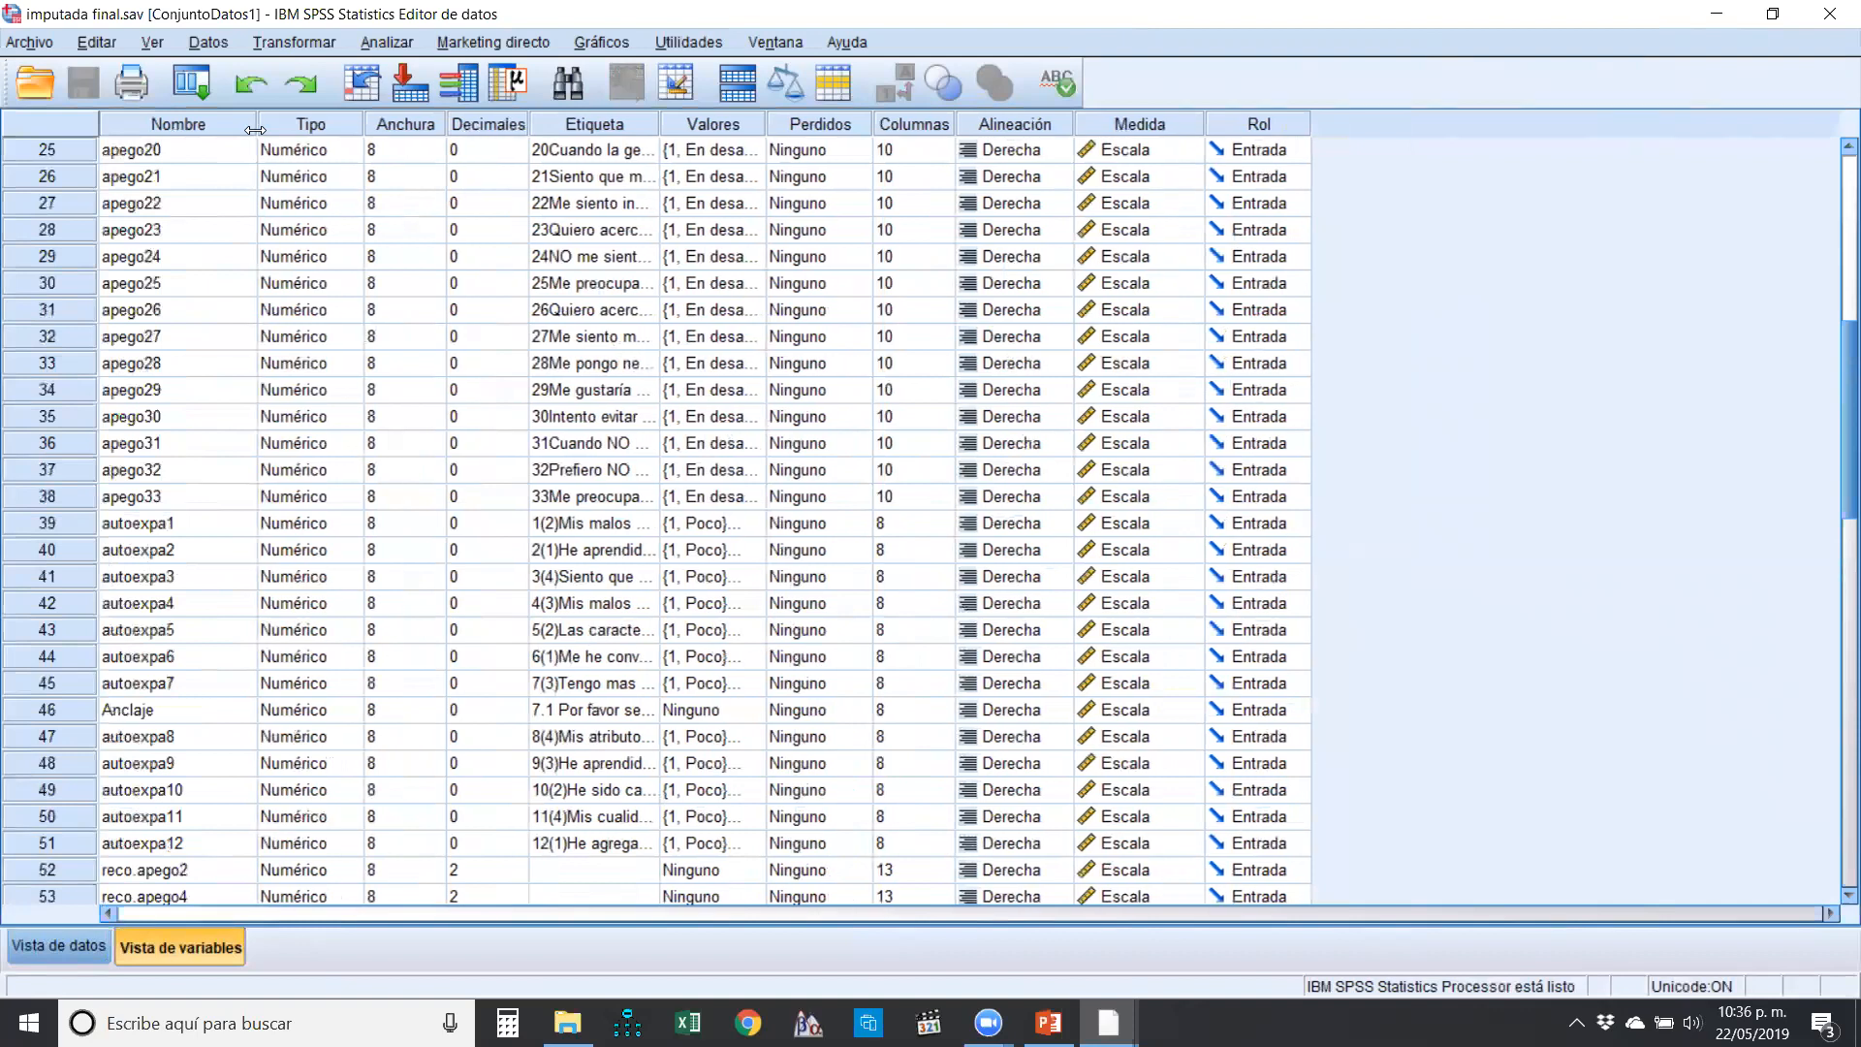
scroll(288, 367, up, 2)
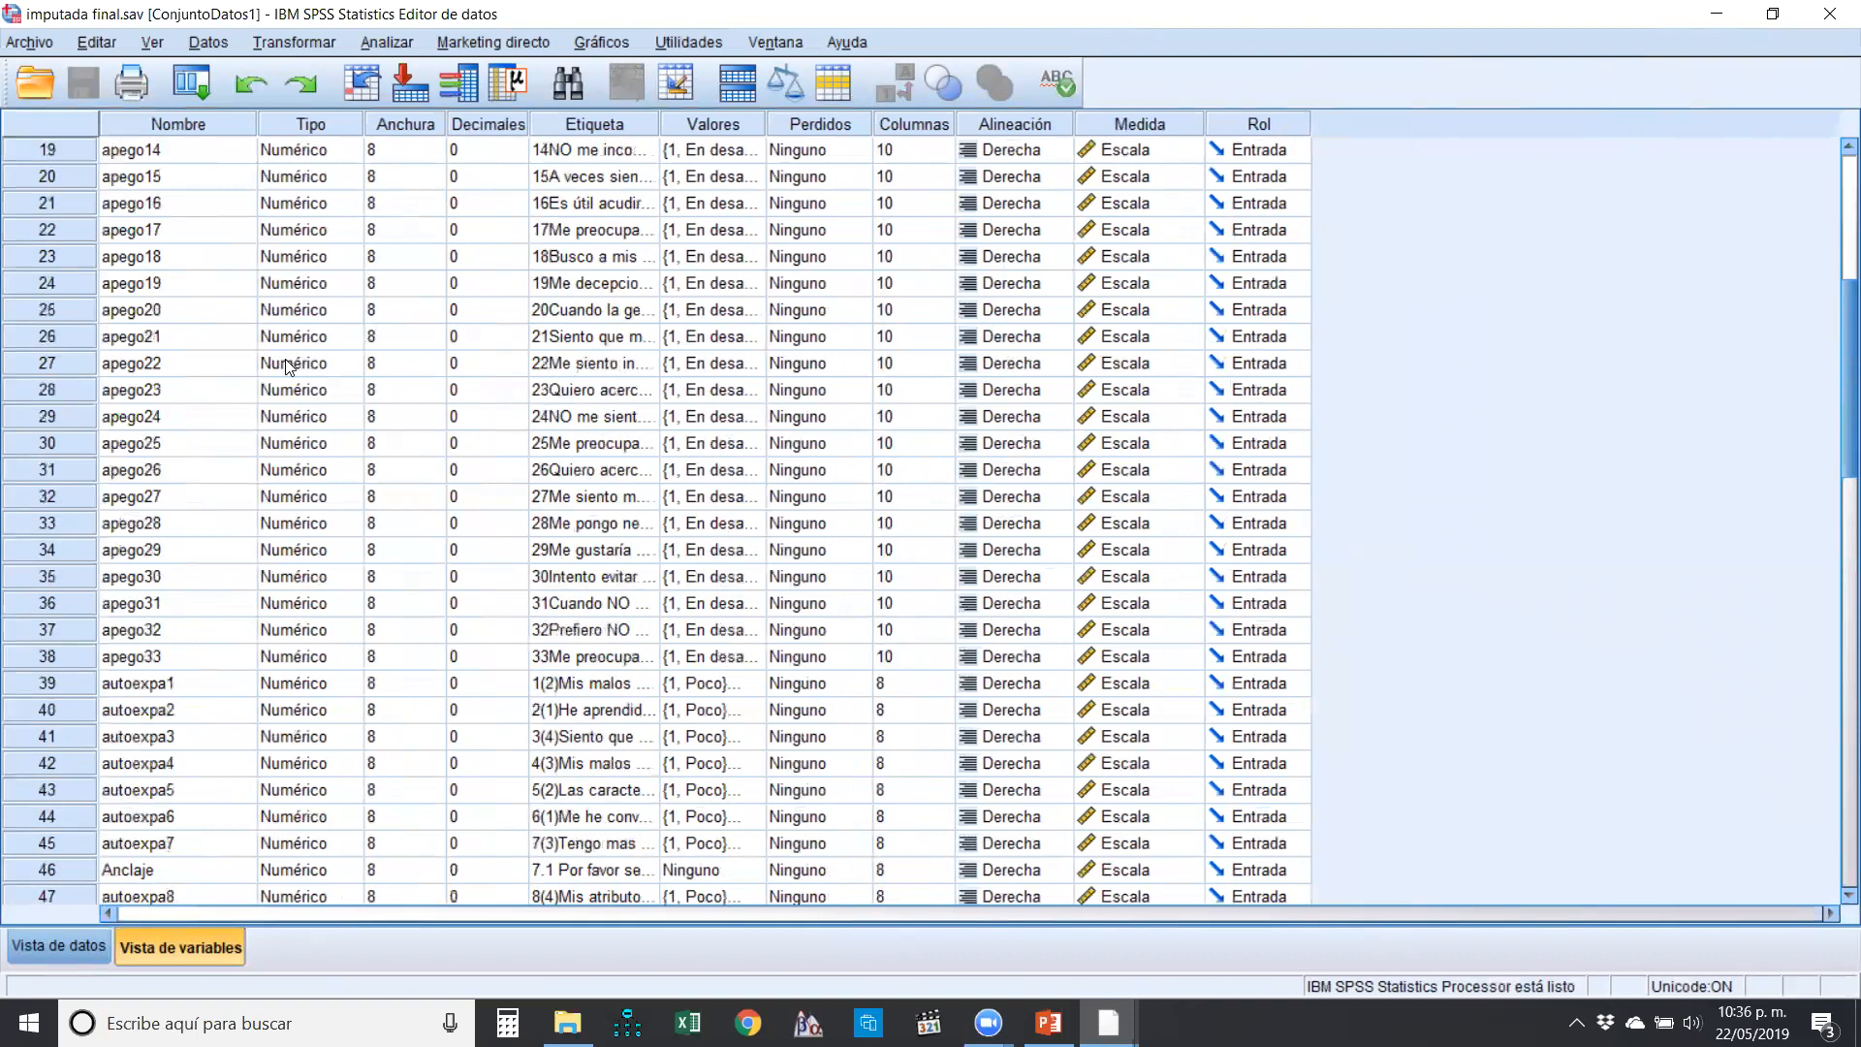
scroll(287, 367, up, 3)
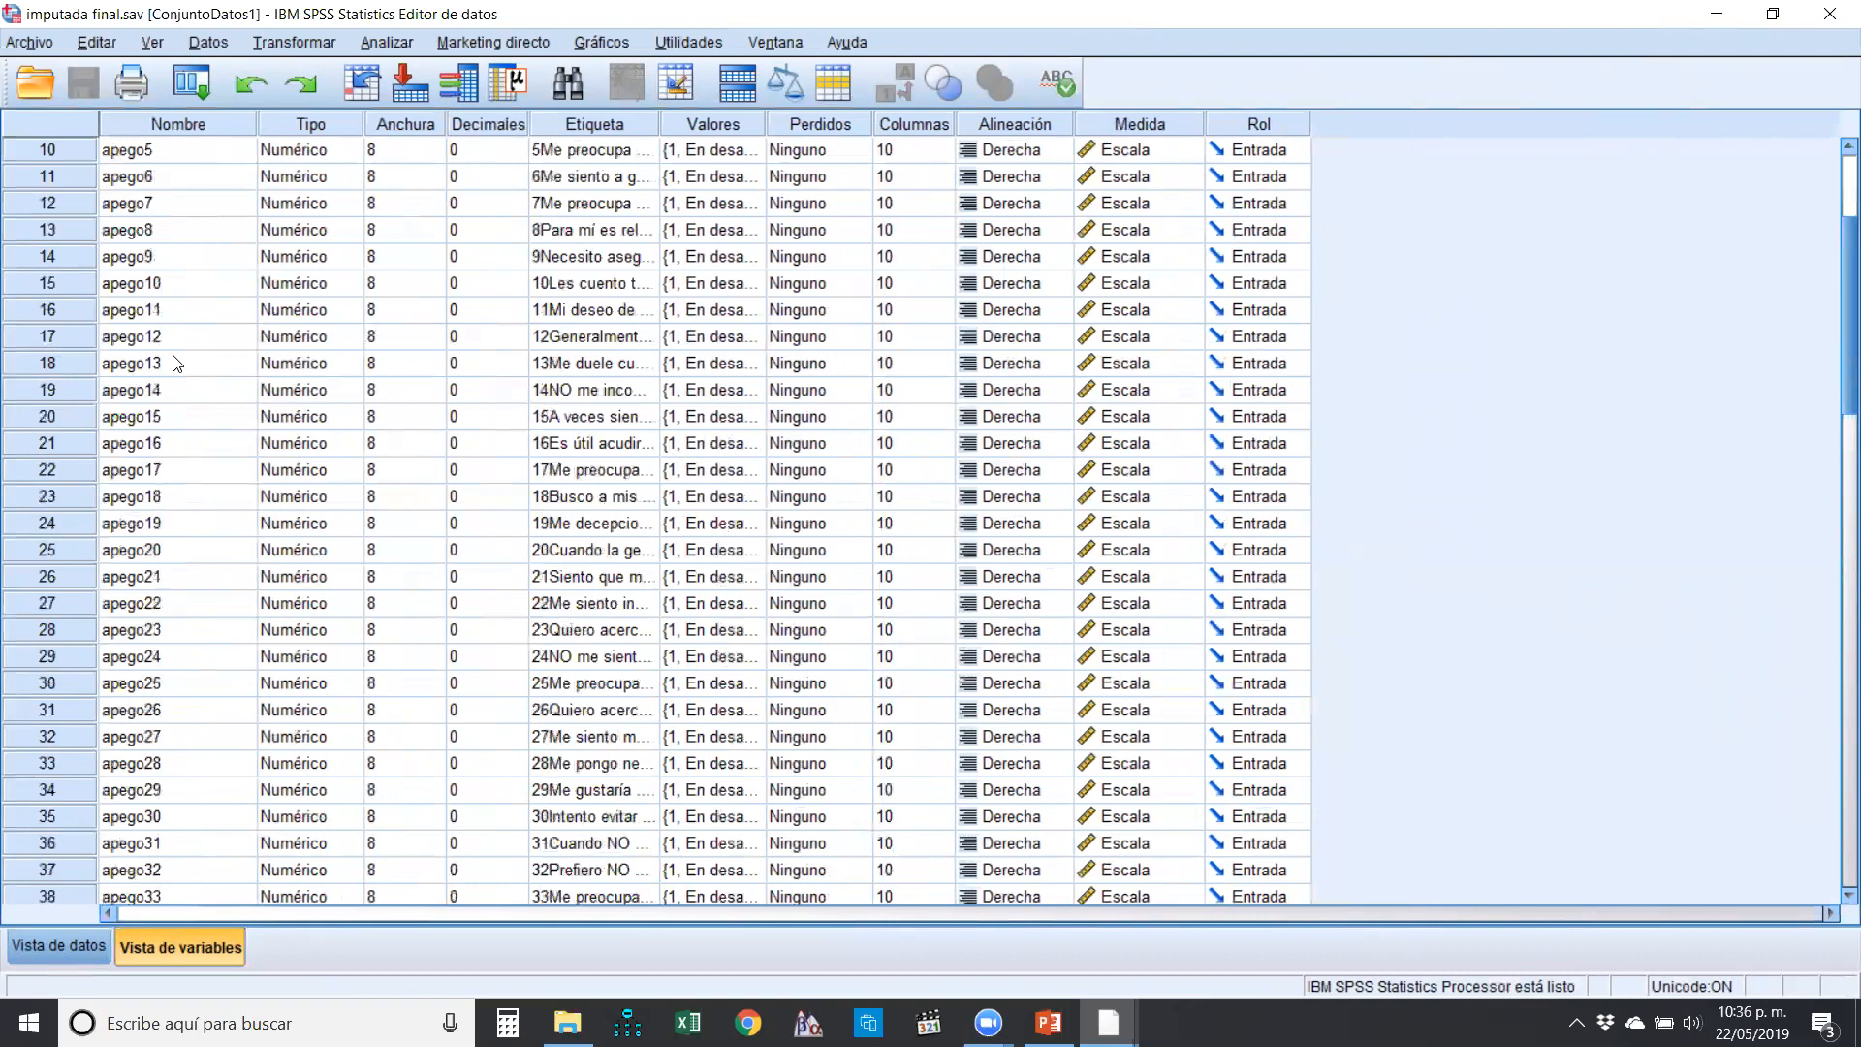
scroll(182, 238, up, 3)
scroll(180, 367, down, 4)
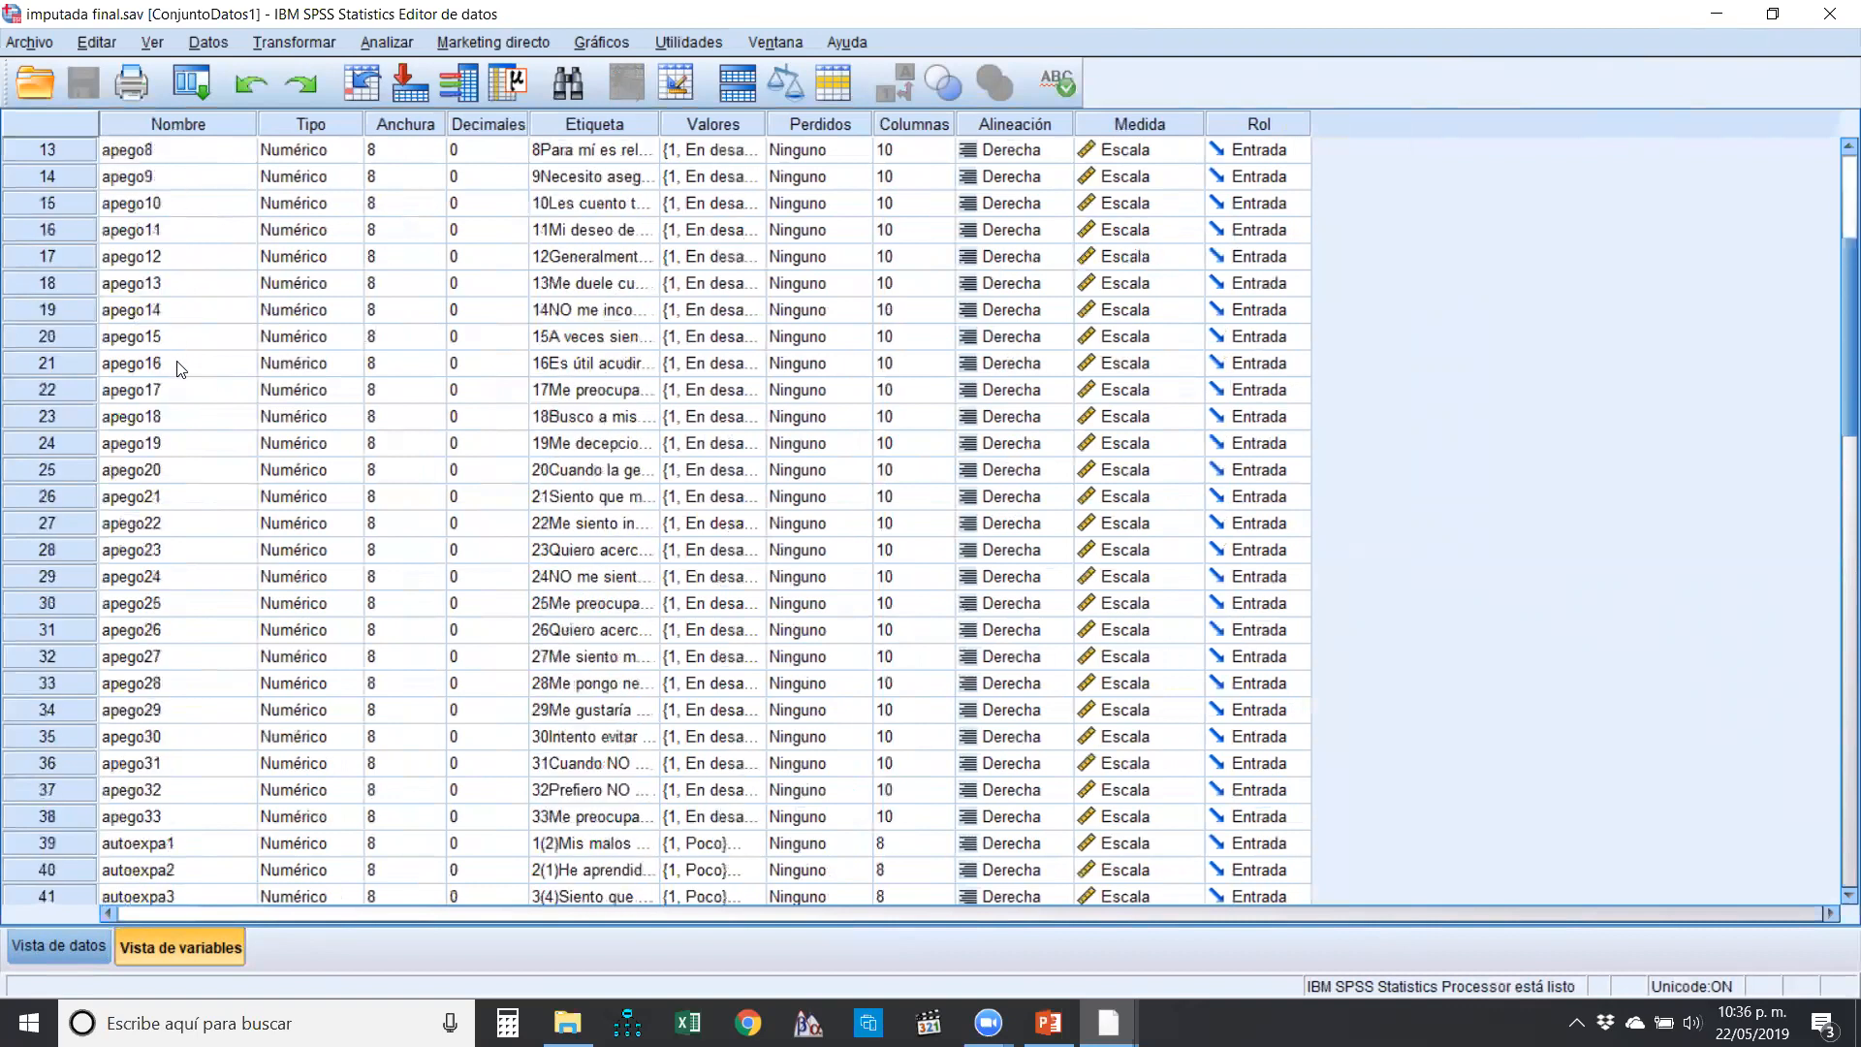
- Highlight the rows of the odd-numbered items apego1, apego3, apego5, apego7, apego9 and apego11 in the variable list
scroll(180, 366, up, 3)
click(75, 211)
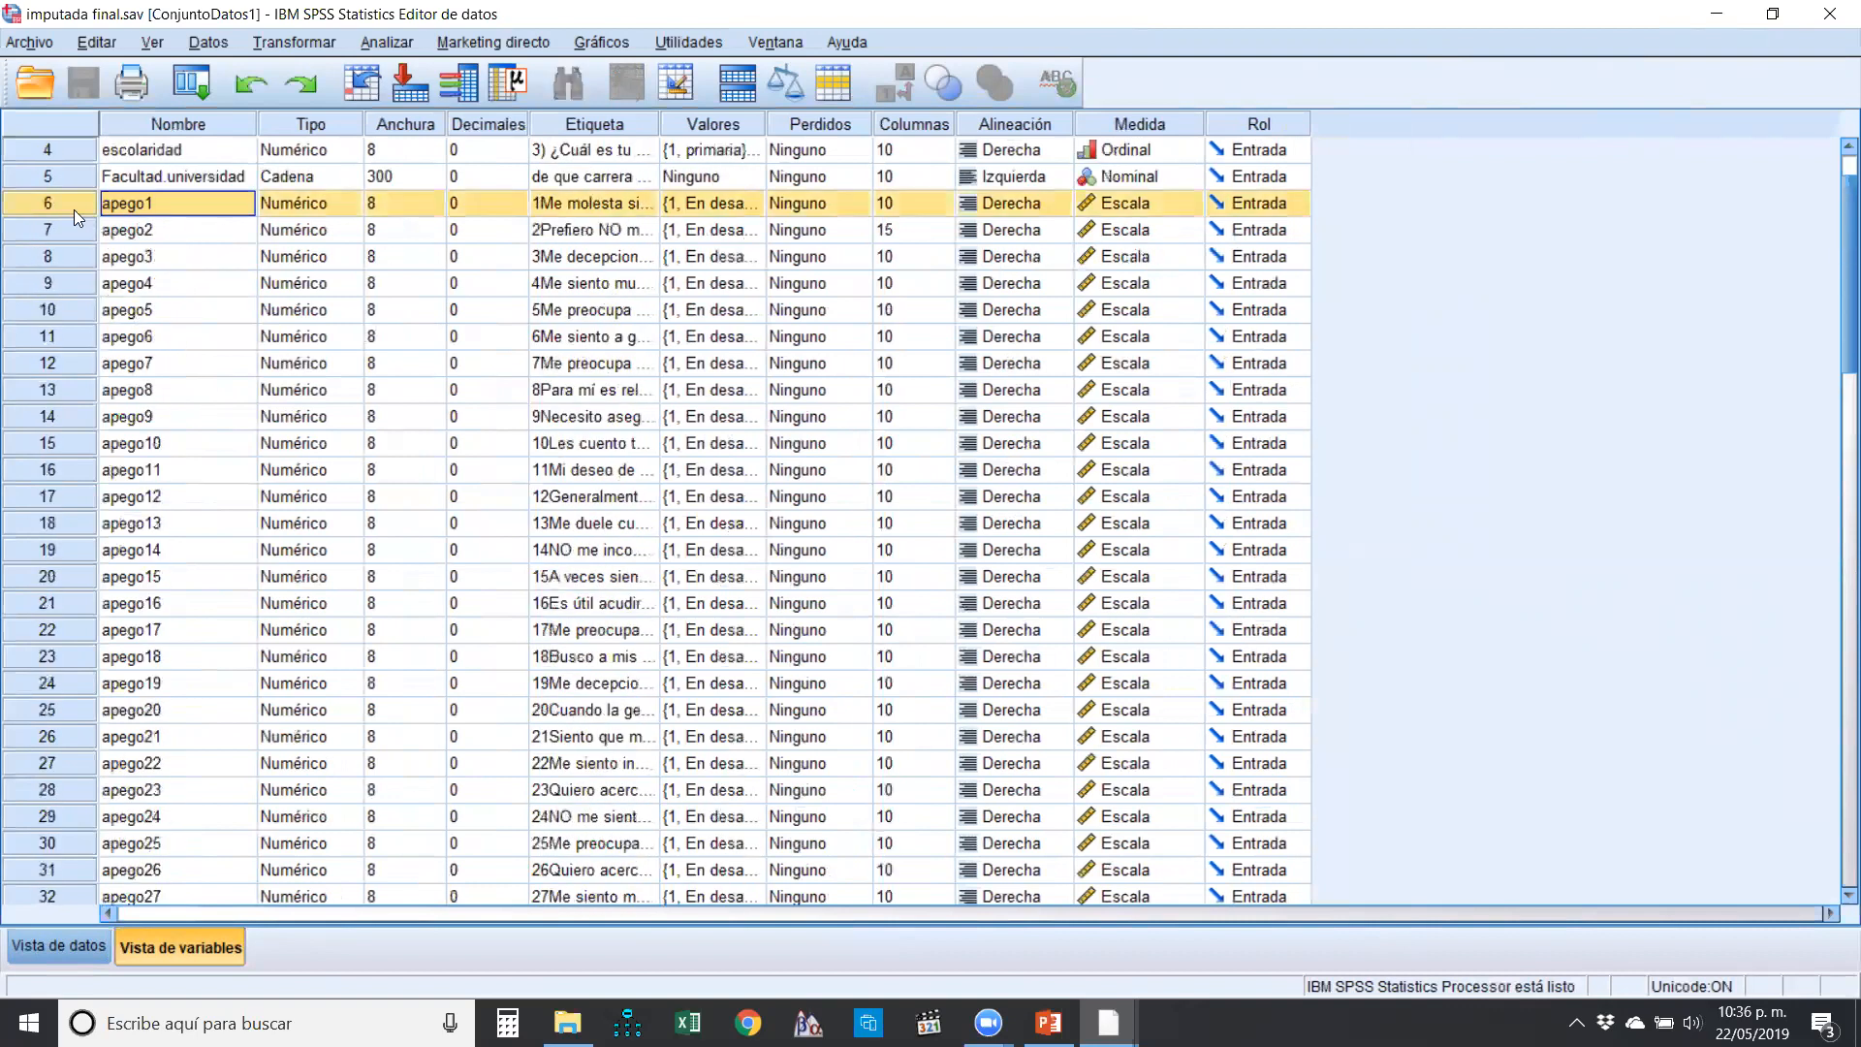
ctrl+click(62, 256)
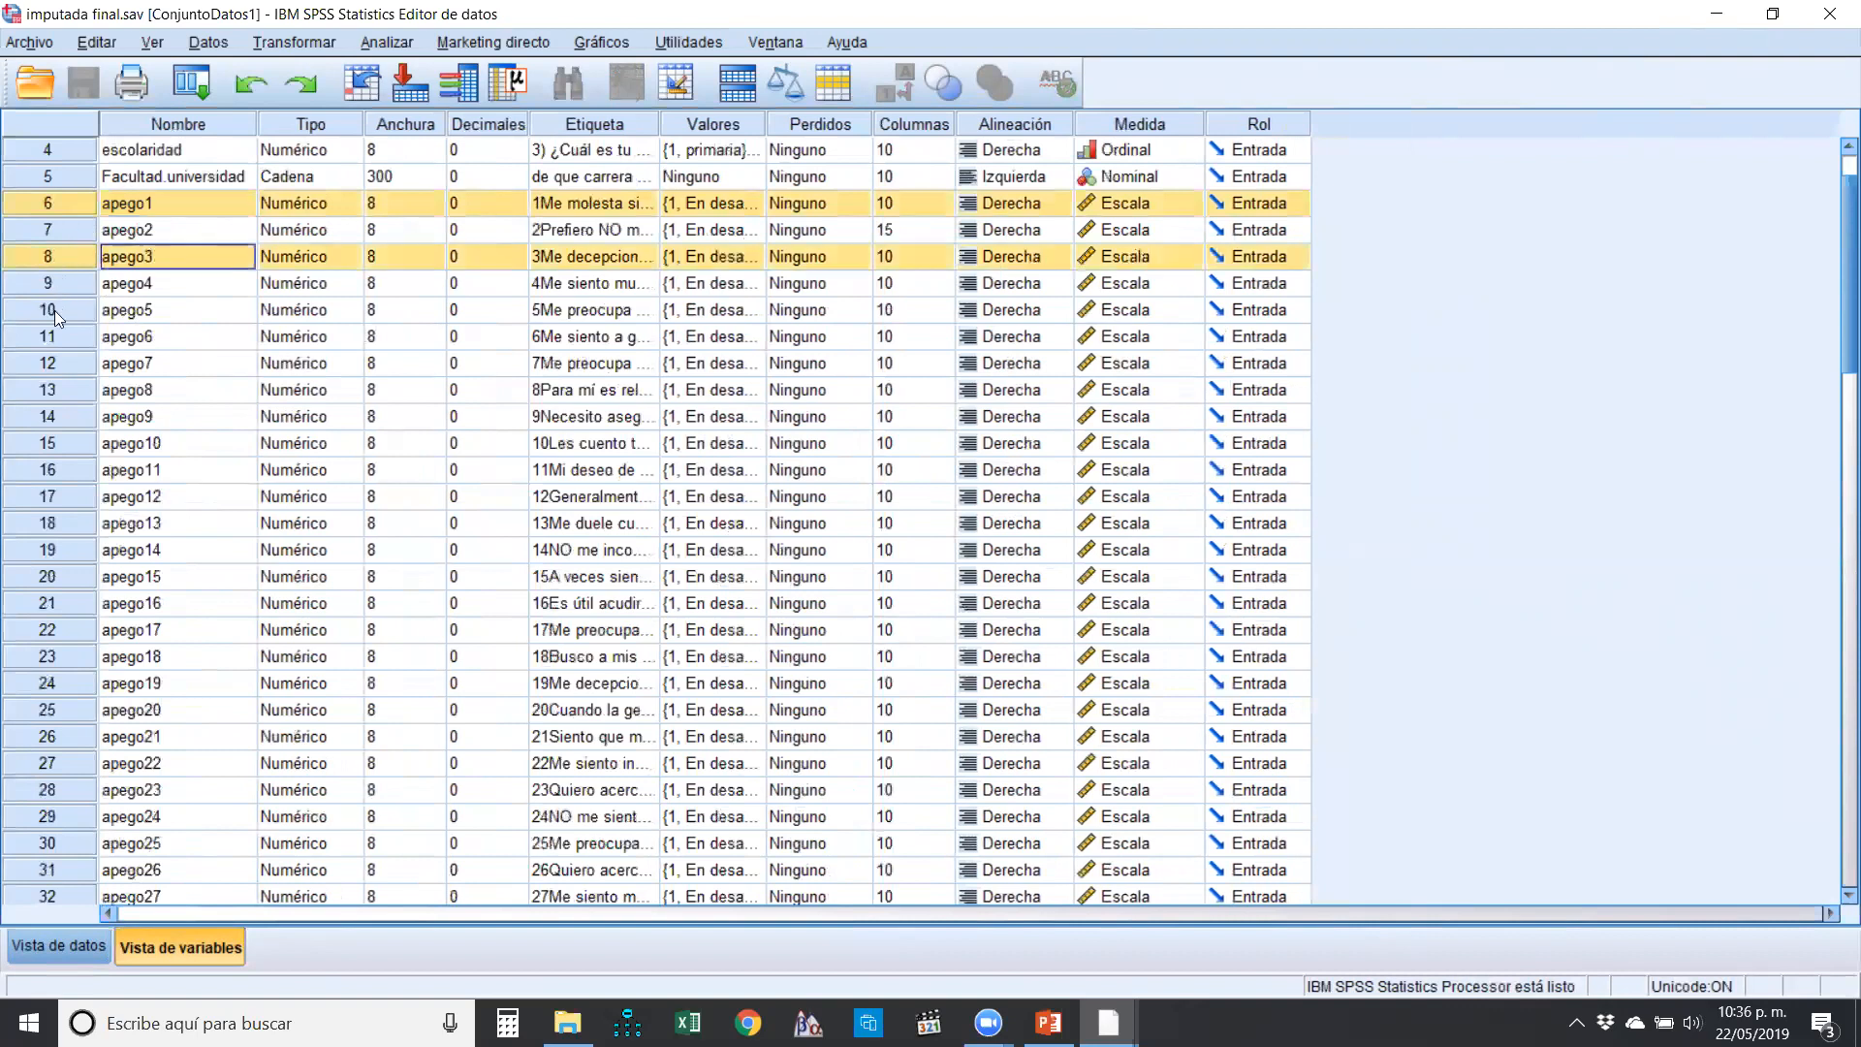
ctrl+click(49, 316)
ctrl+click(39, 366)
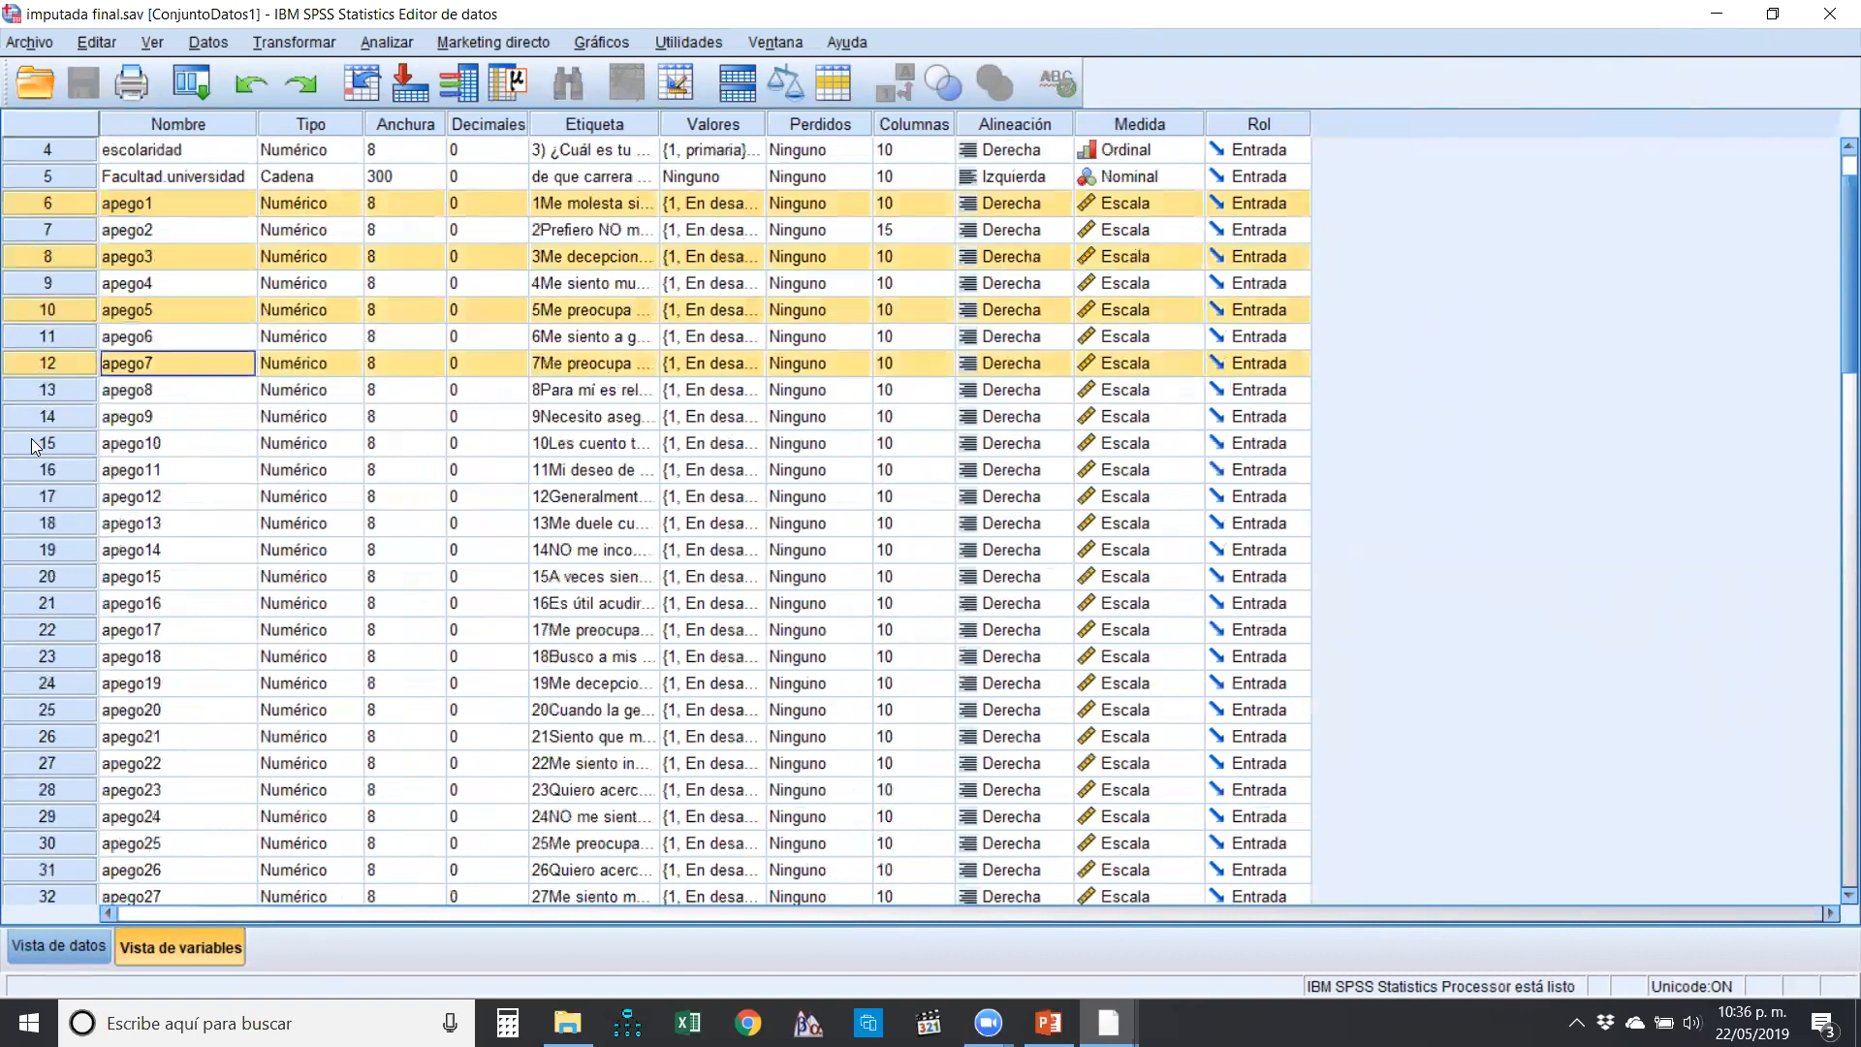
ctrl+click(33, 422)
ctrl+click(37, 491)
ctrl+click(39, 471)
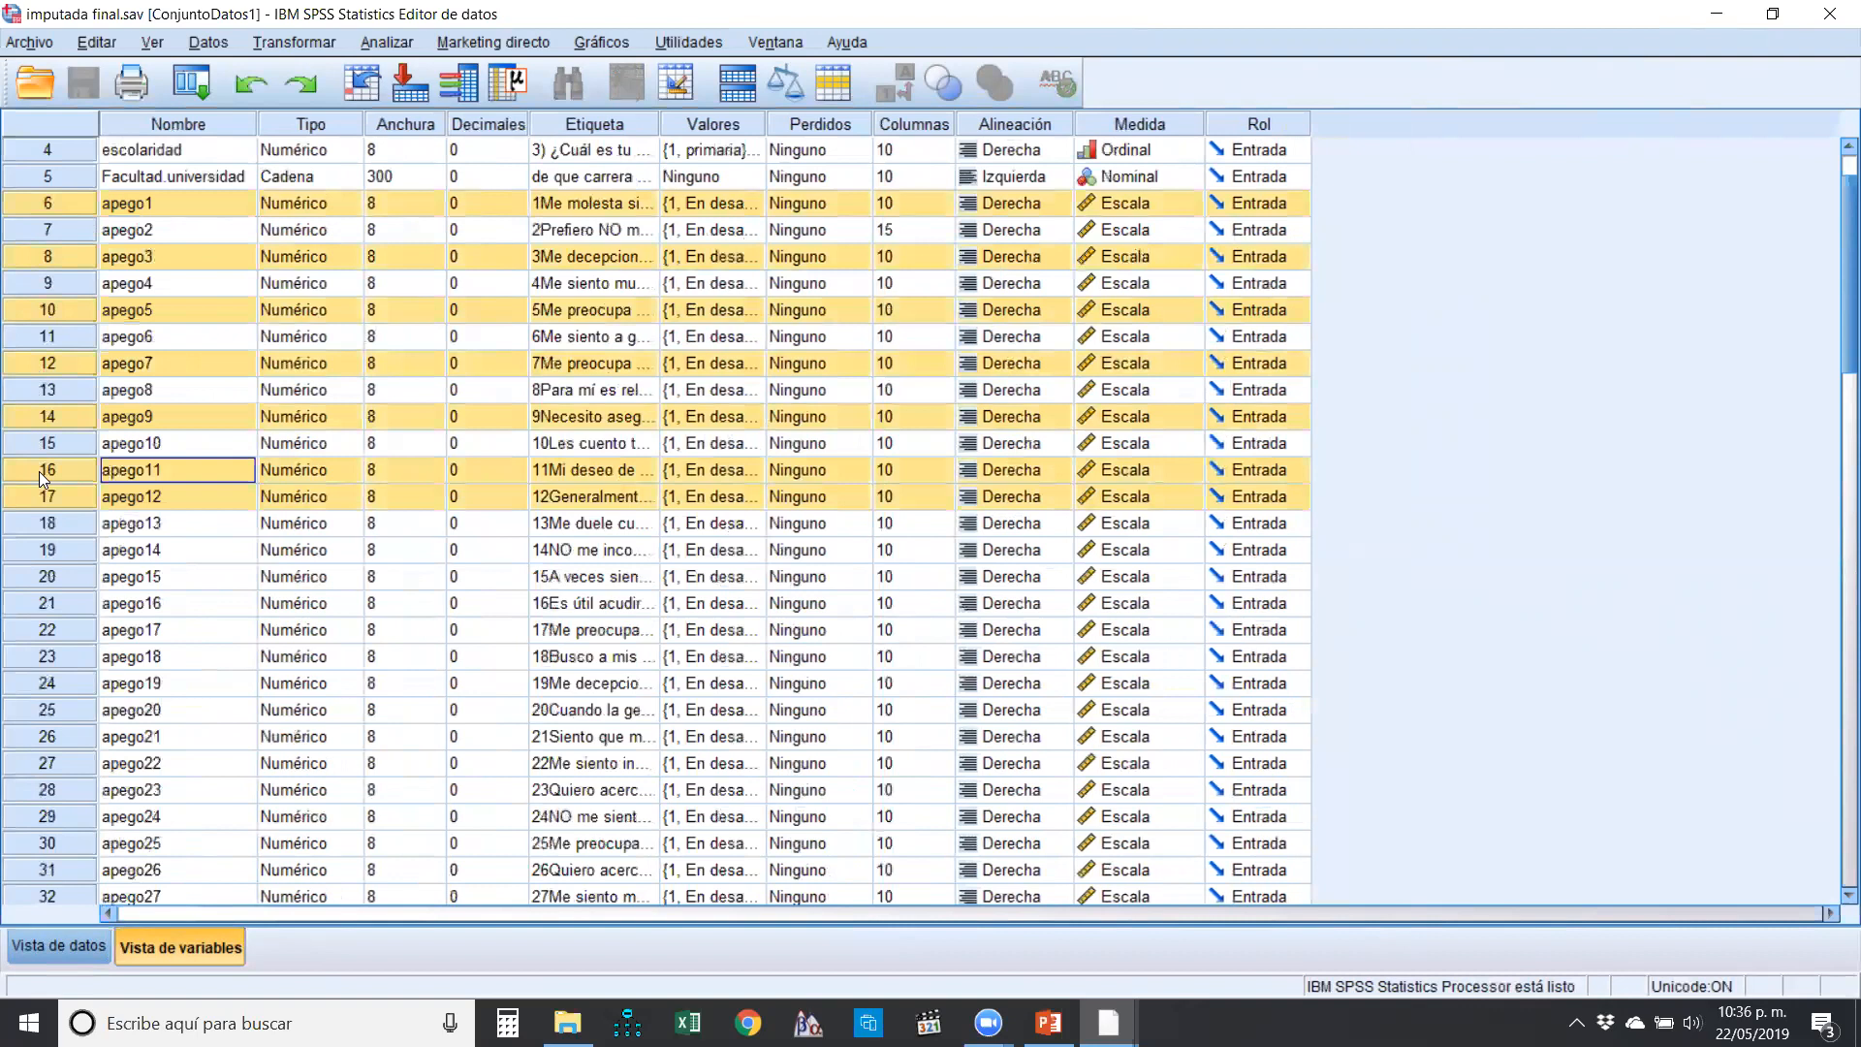
ctrl+click(36, 493)
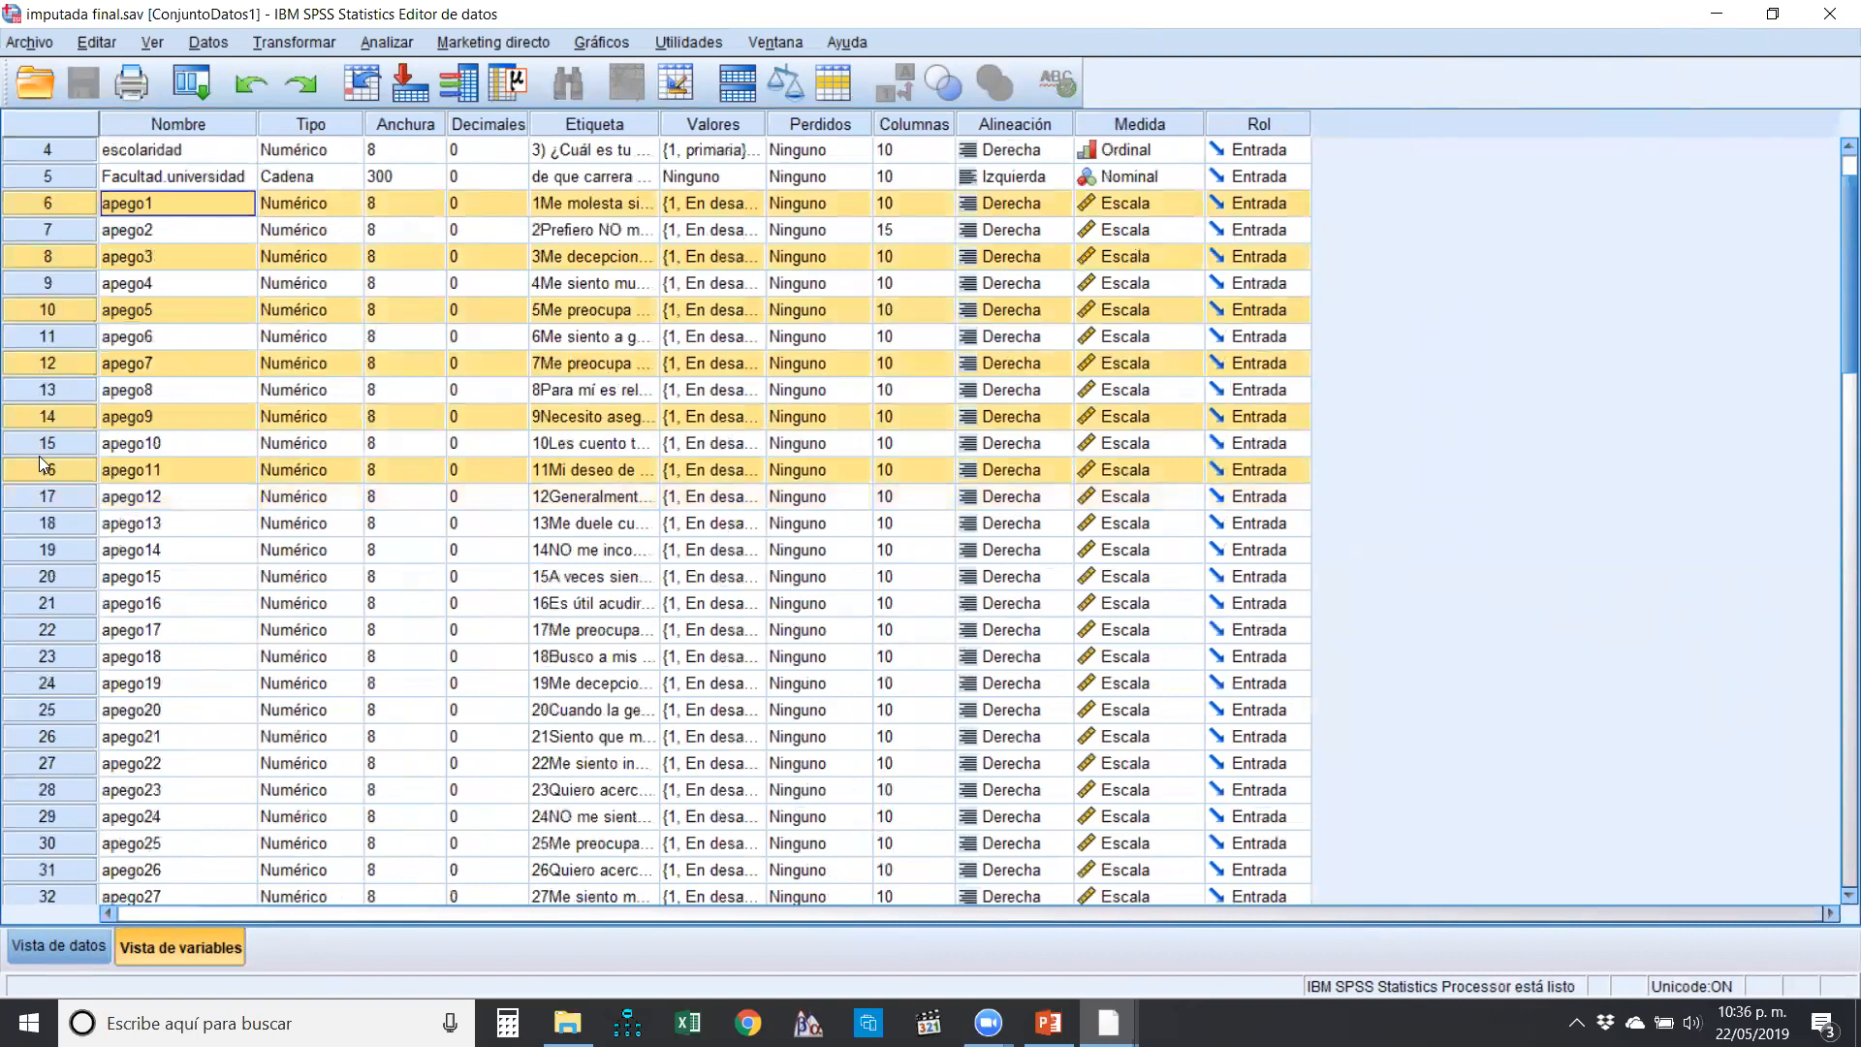
drag(48, 213, 37, 438)
- Point out individual items in the variable list one by one, from apego1 to apego6
click(172, 233)
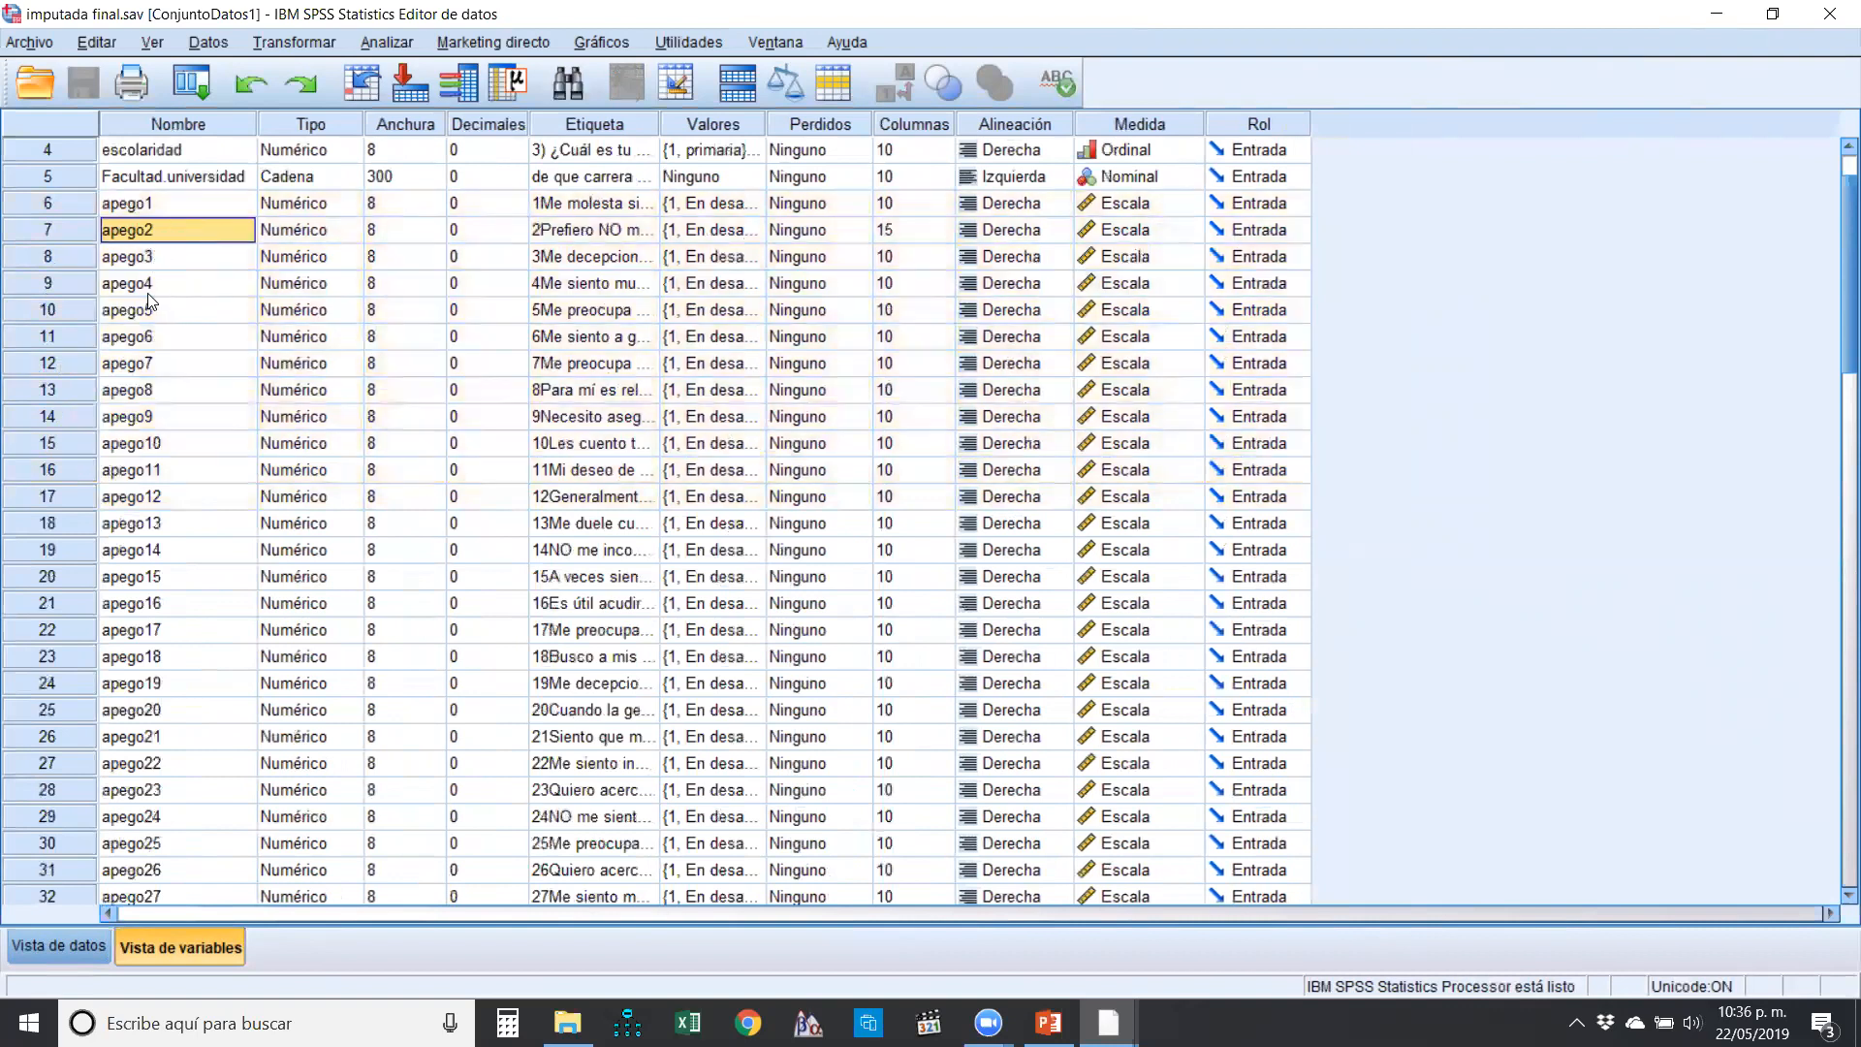
click(64, 282)
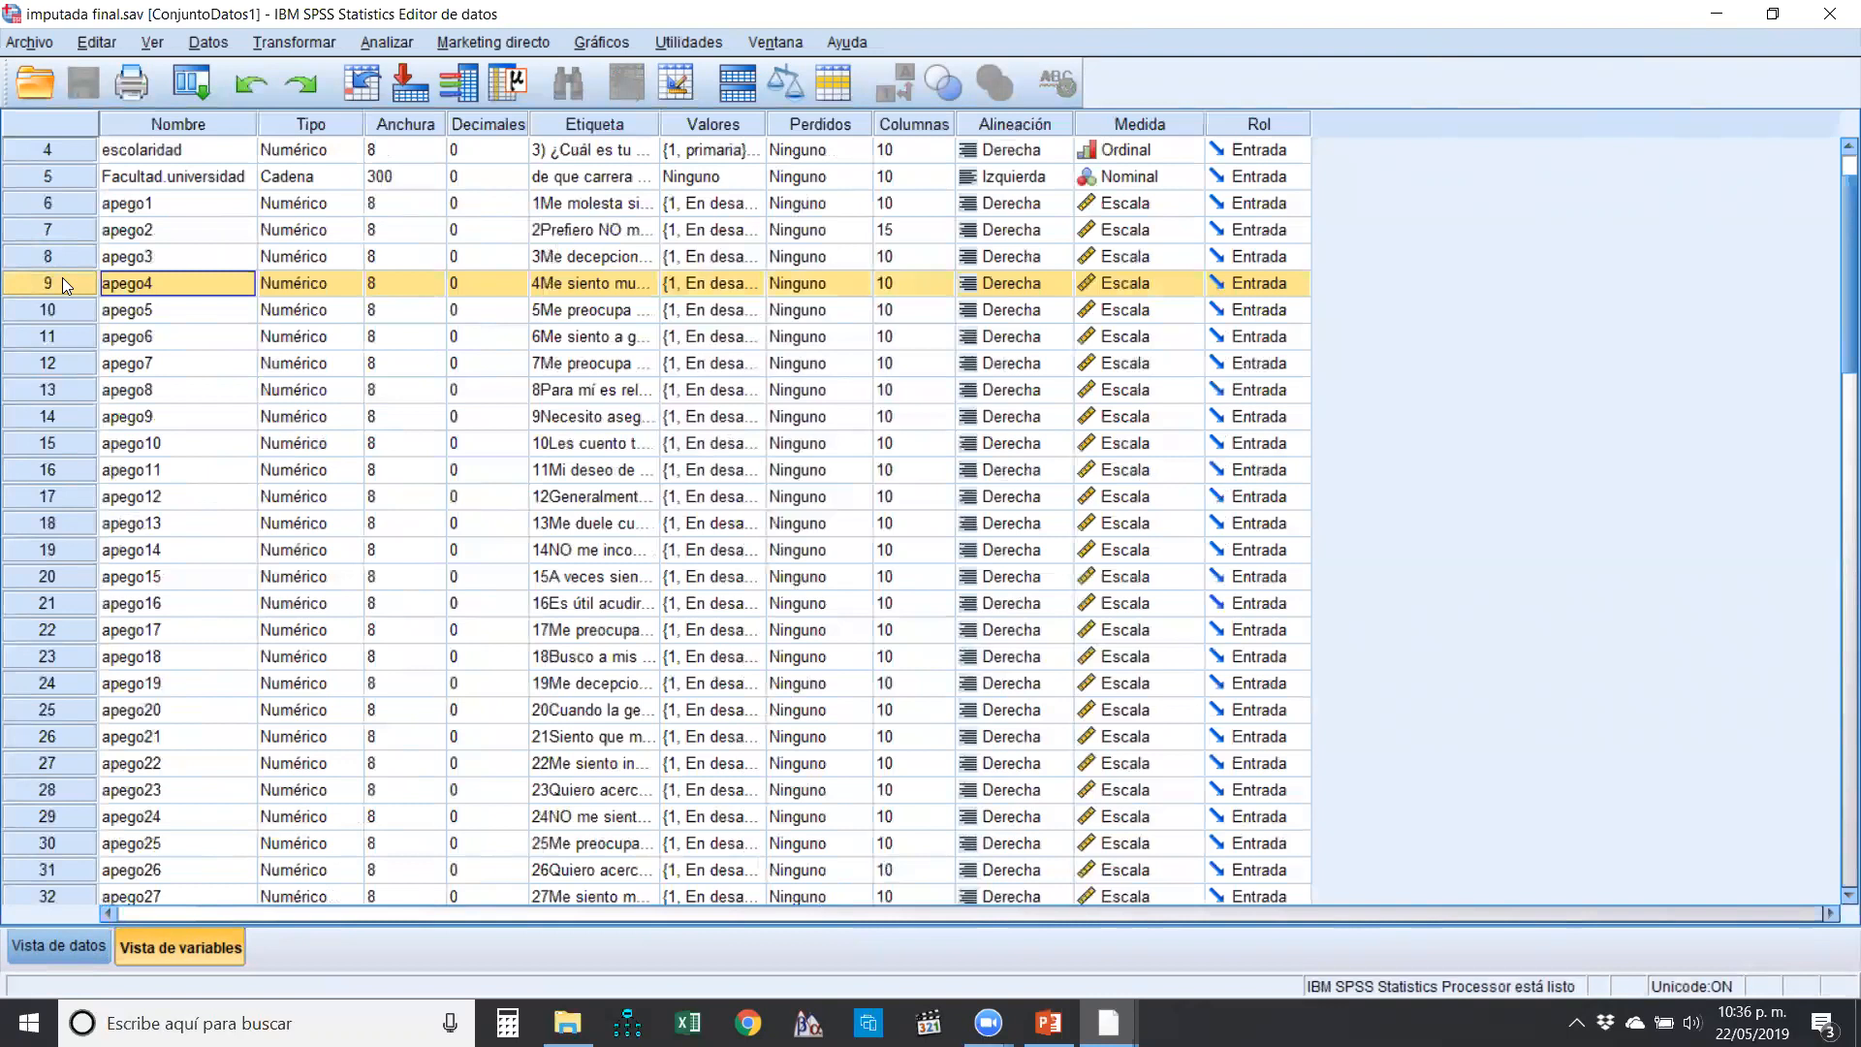
click(158, 205)
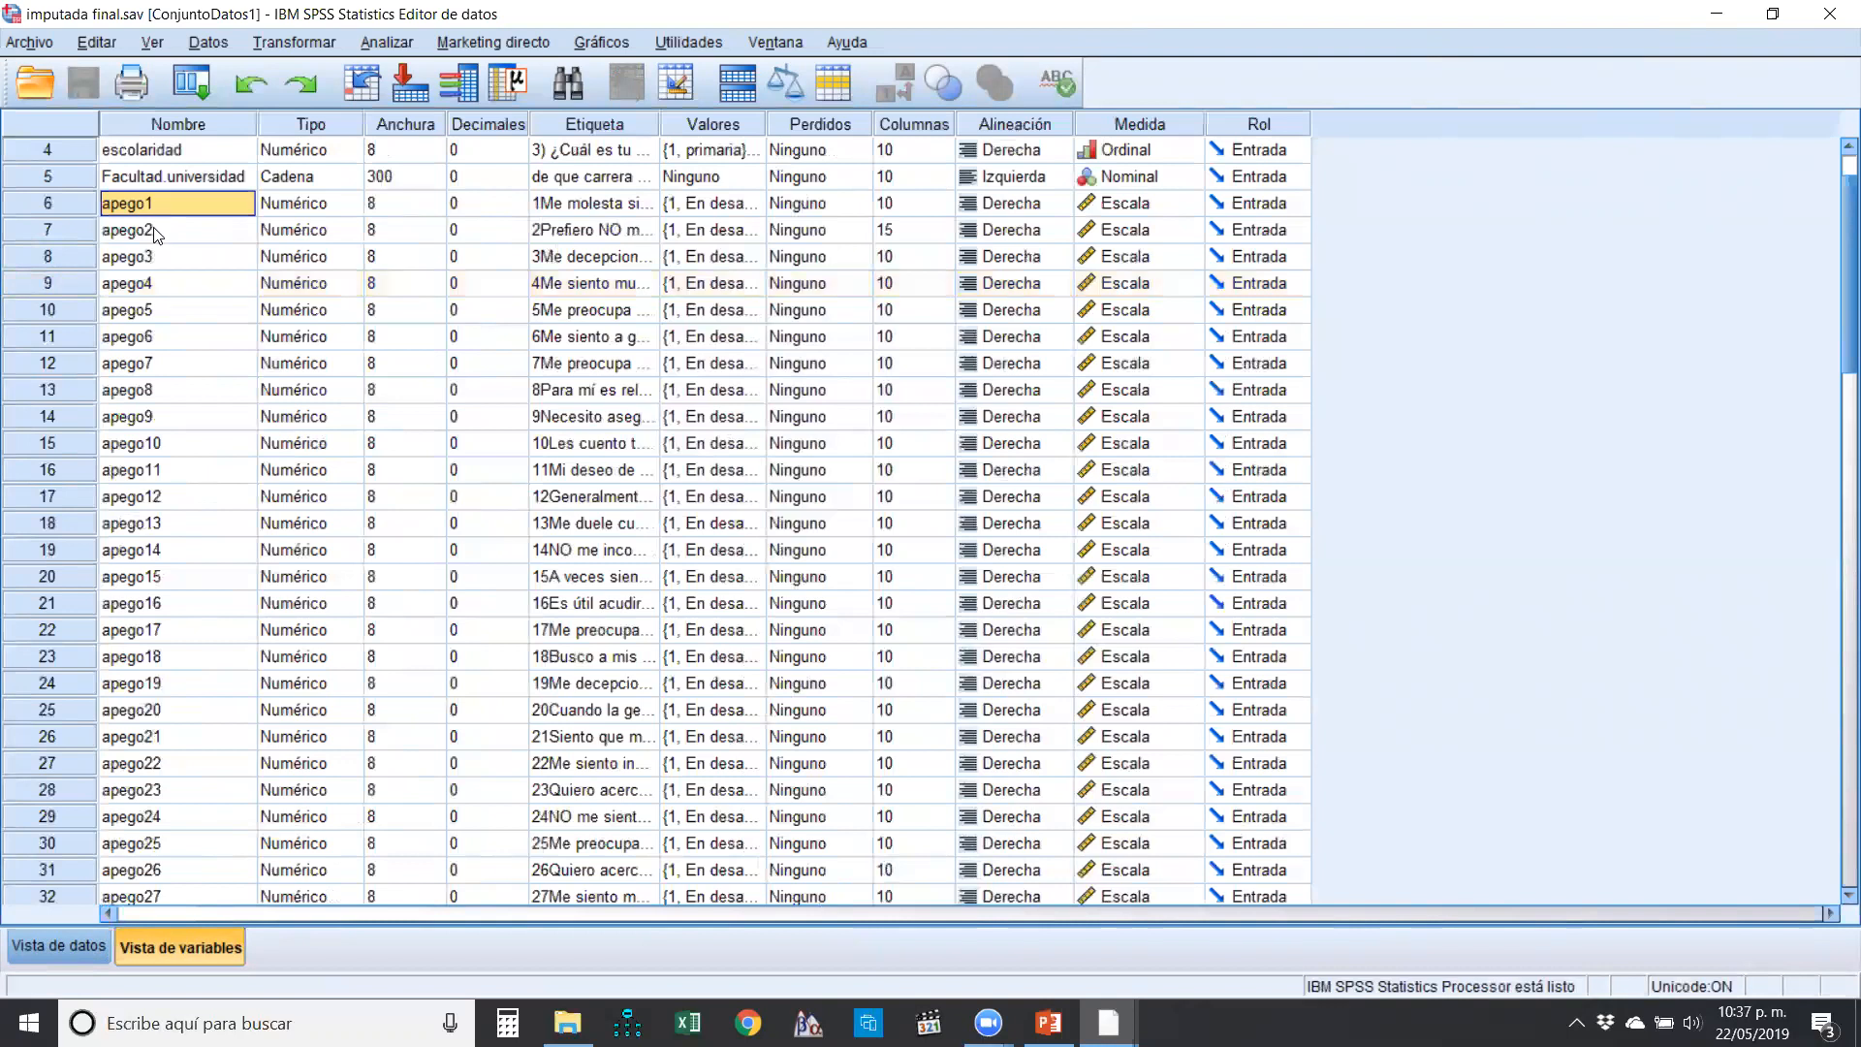
click(166, 238)
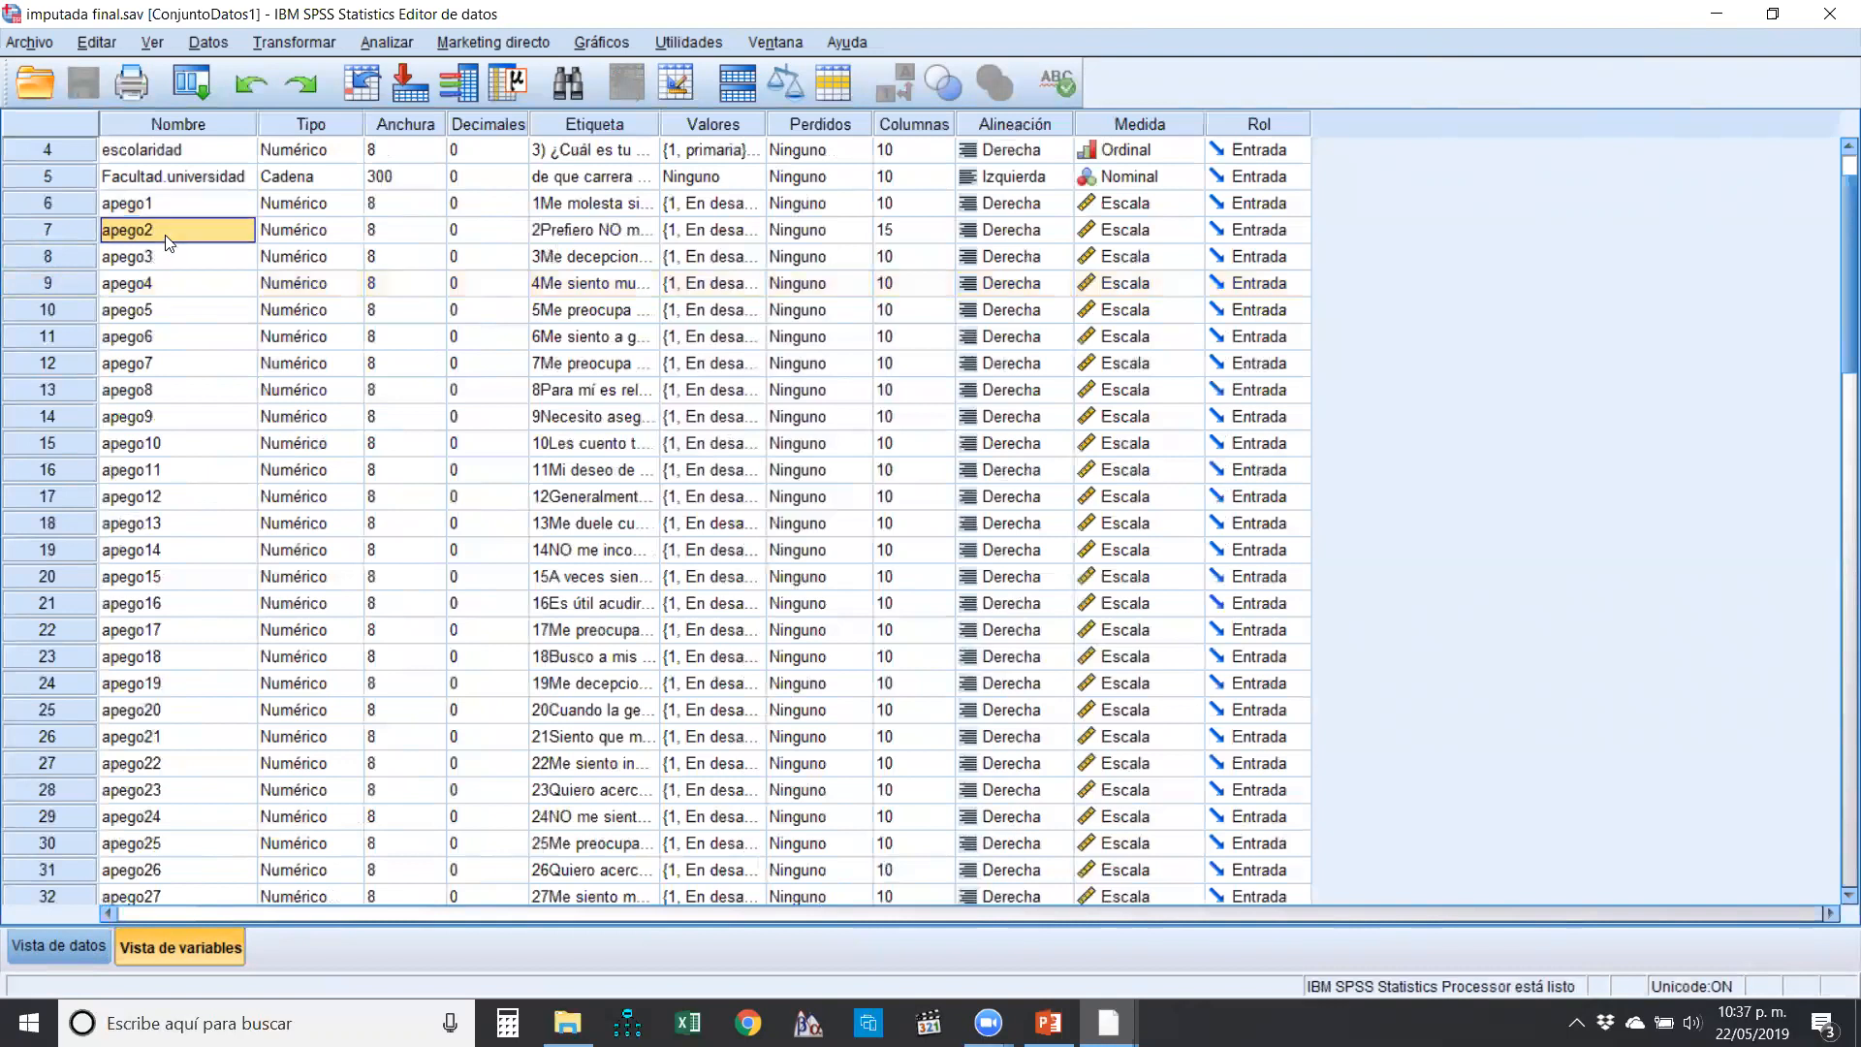
click(159, 269)
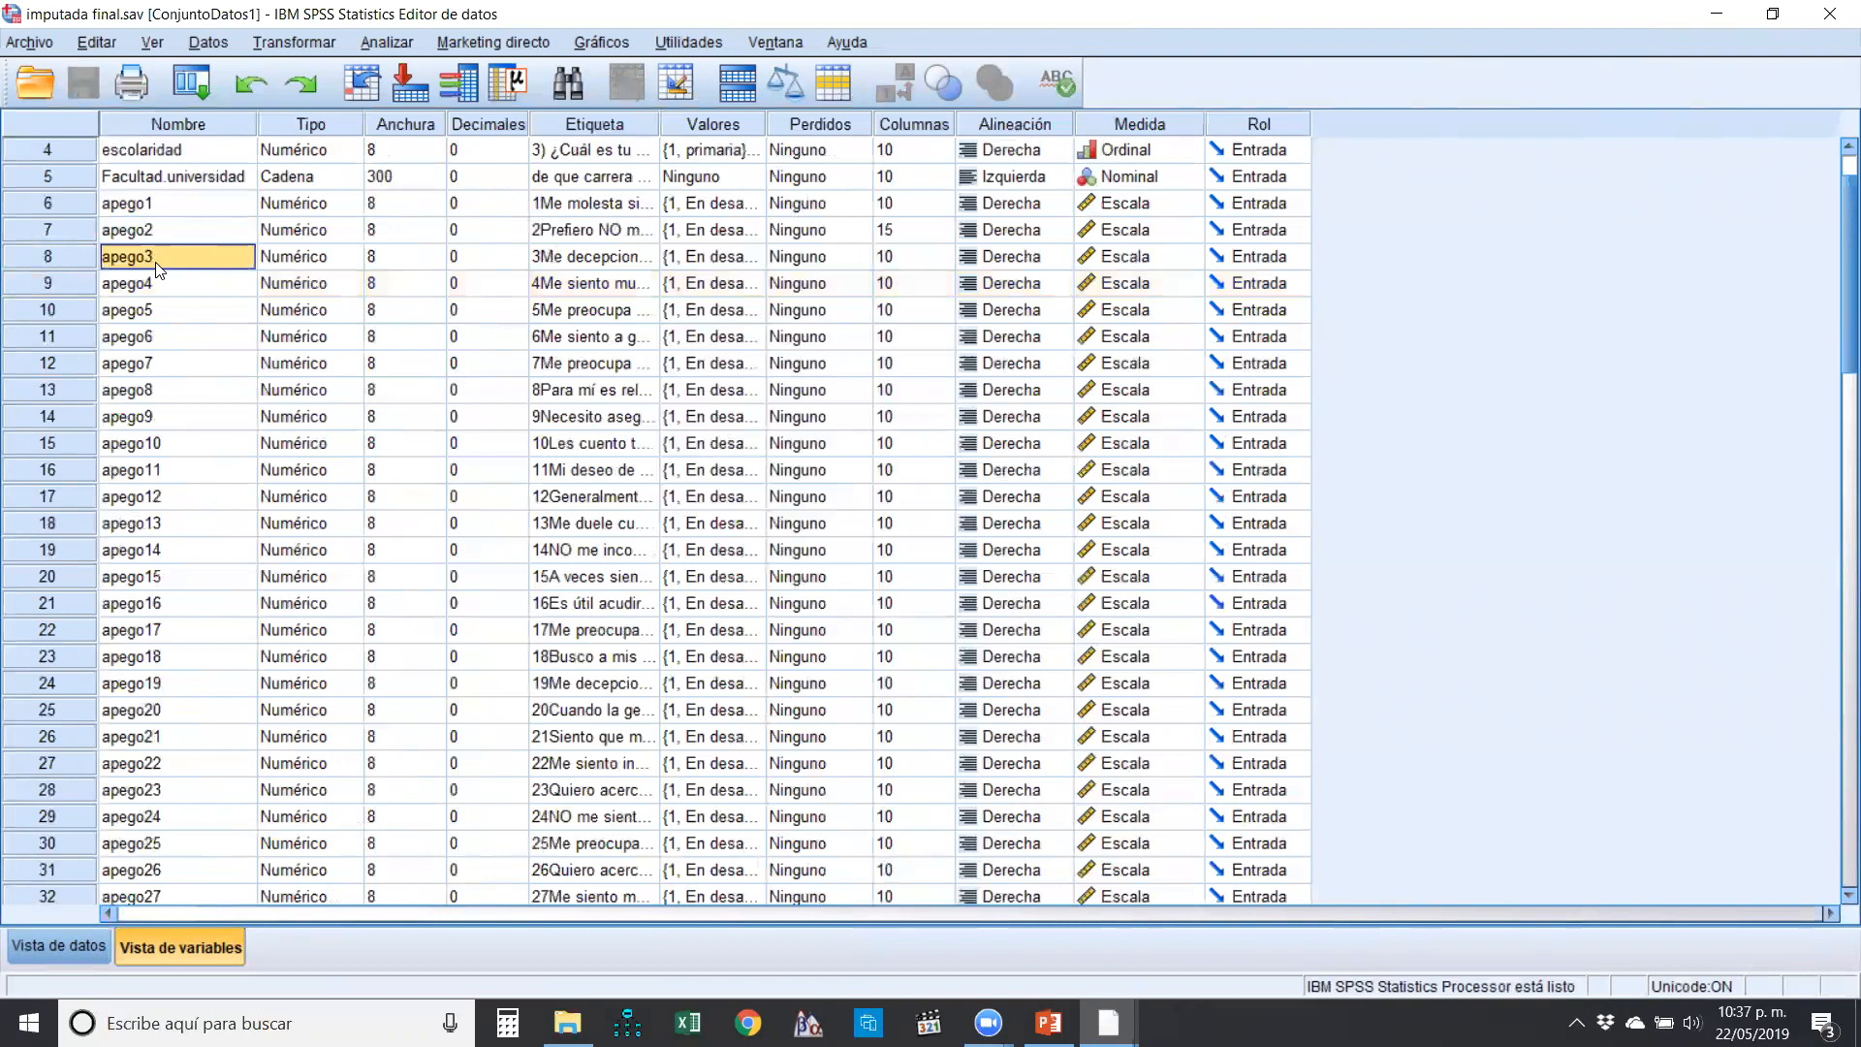
click(189, 281)
click(201, 320)
click(209, 356)
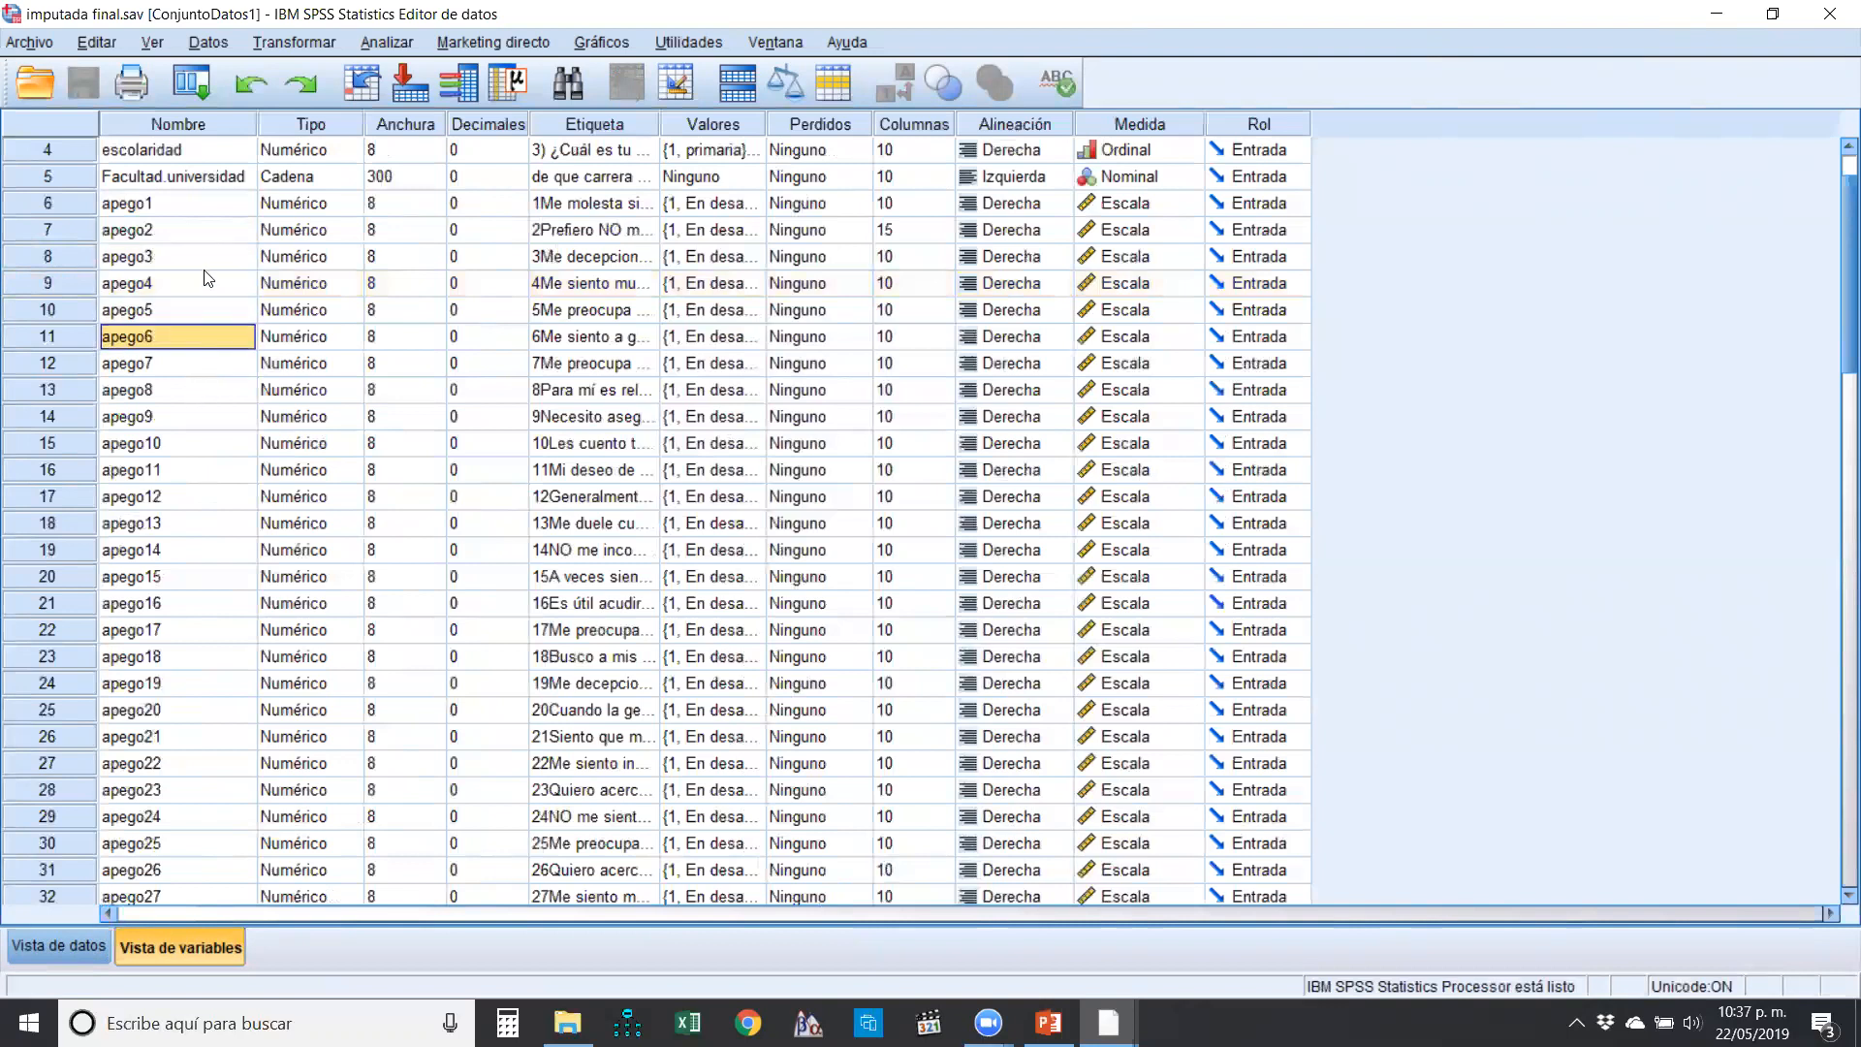
- Highlight the names apego1 through apego11 as one block, then single out apego20
click(203, 208)
shift+click(153, 471)
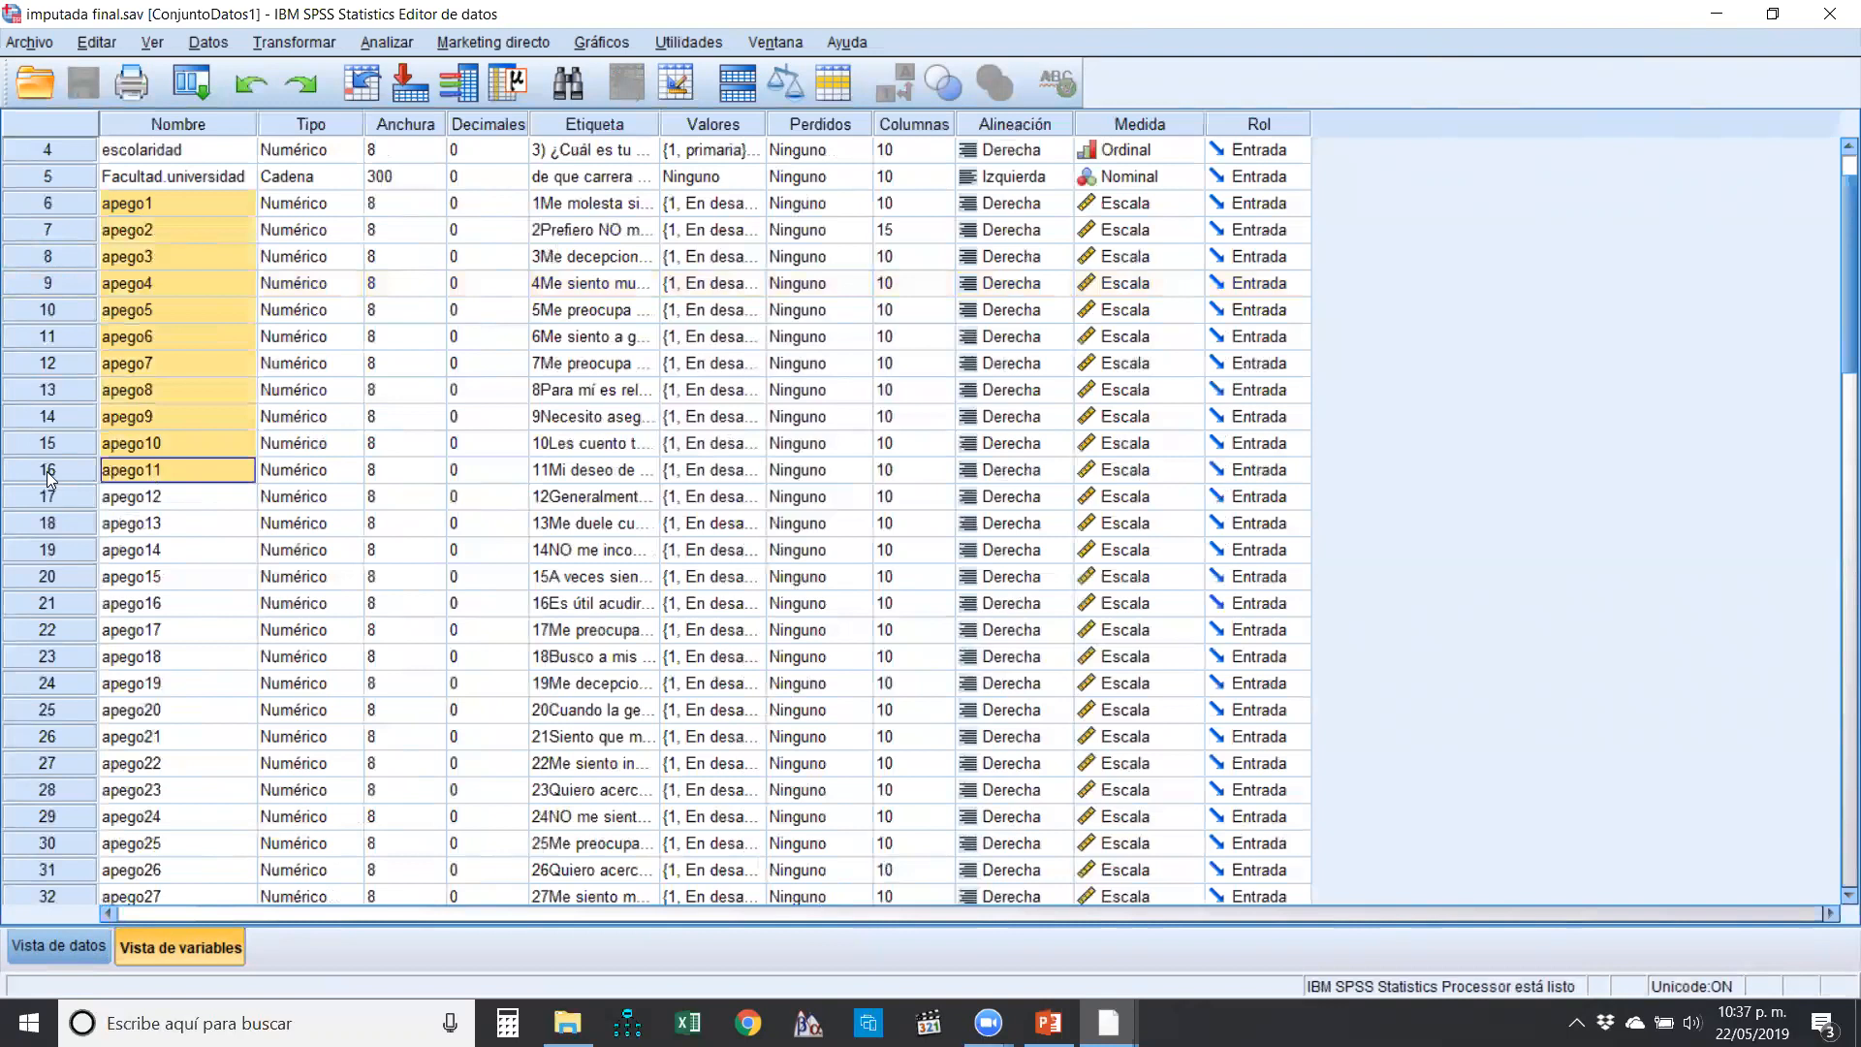
scroll(151, 465, down, 2)
drag(89, 336, 101, 694)
click(187, 543)
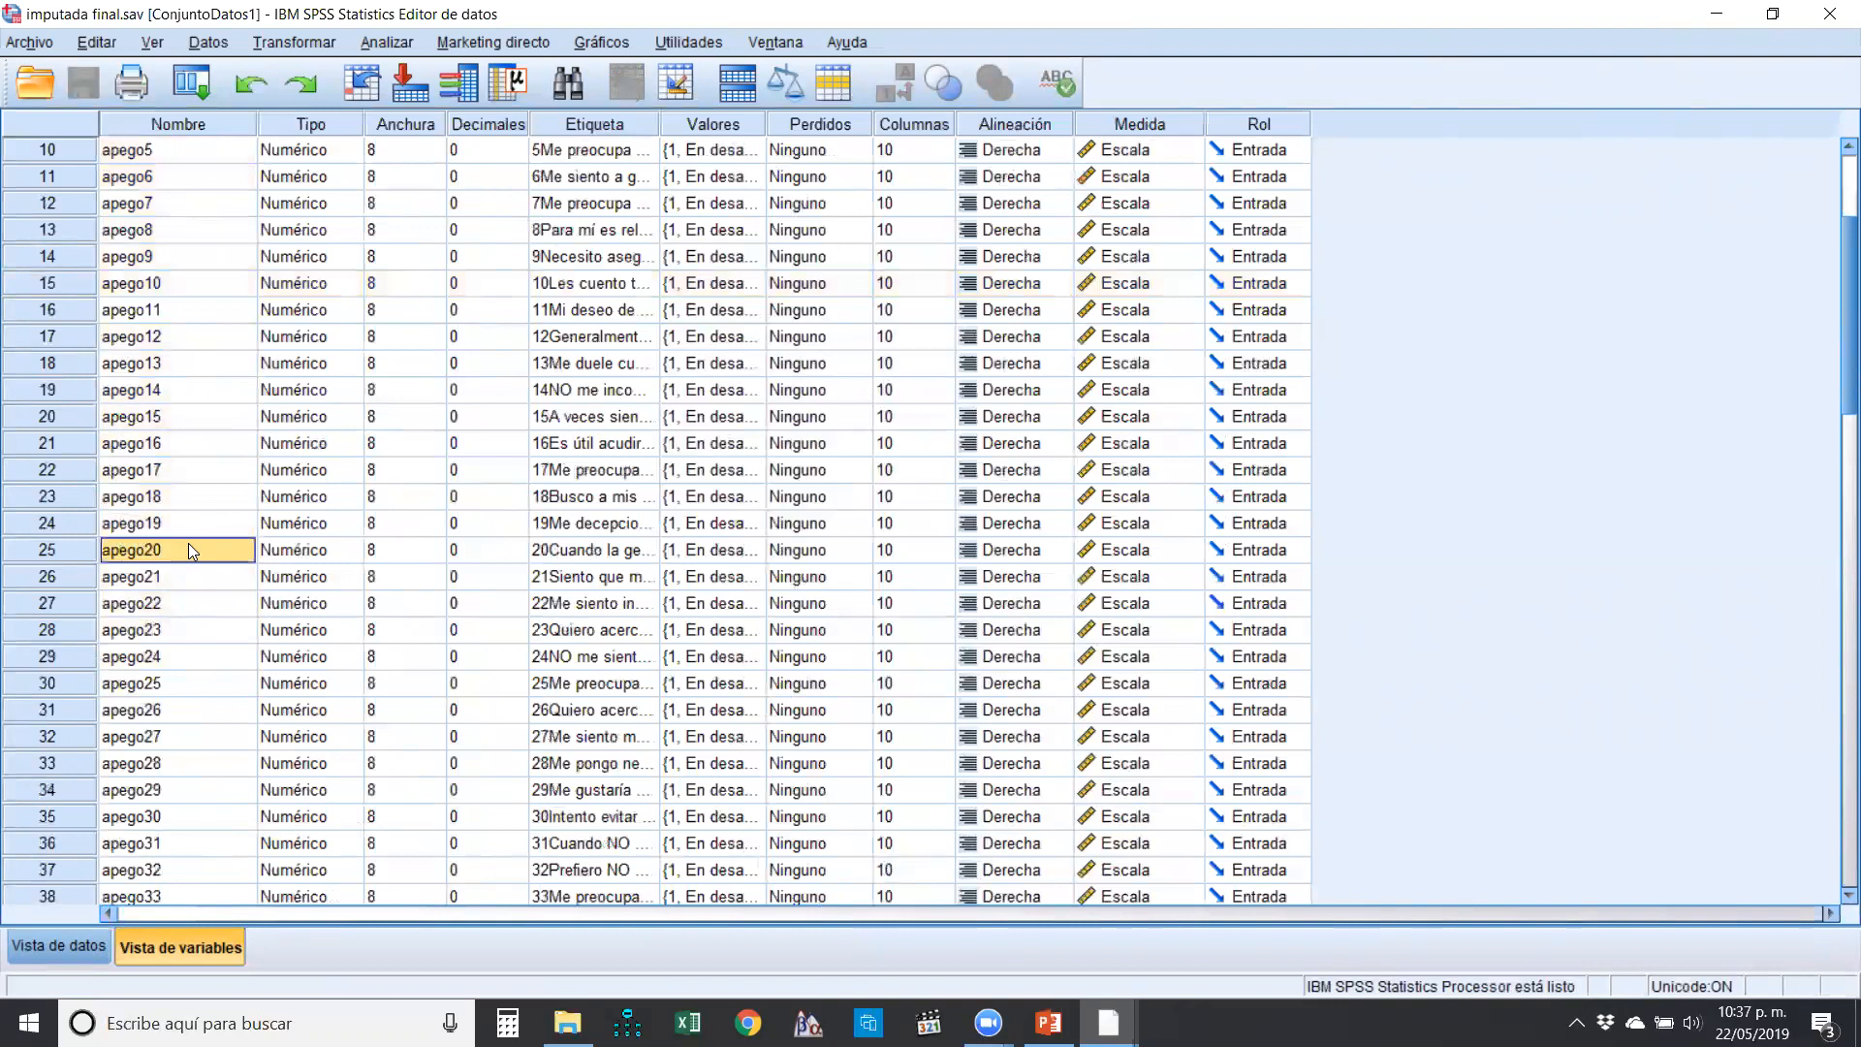
- Review the recoded variables at the end of the variable list, then examine their columns alongside ANSIEDAD and EVITACION in the data view
scroll(188, 543, down, 5)
scroll(193, 551, down, 10)
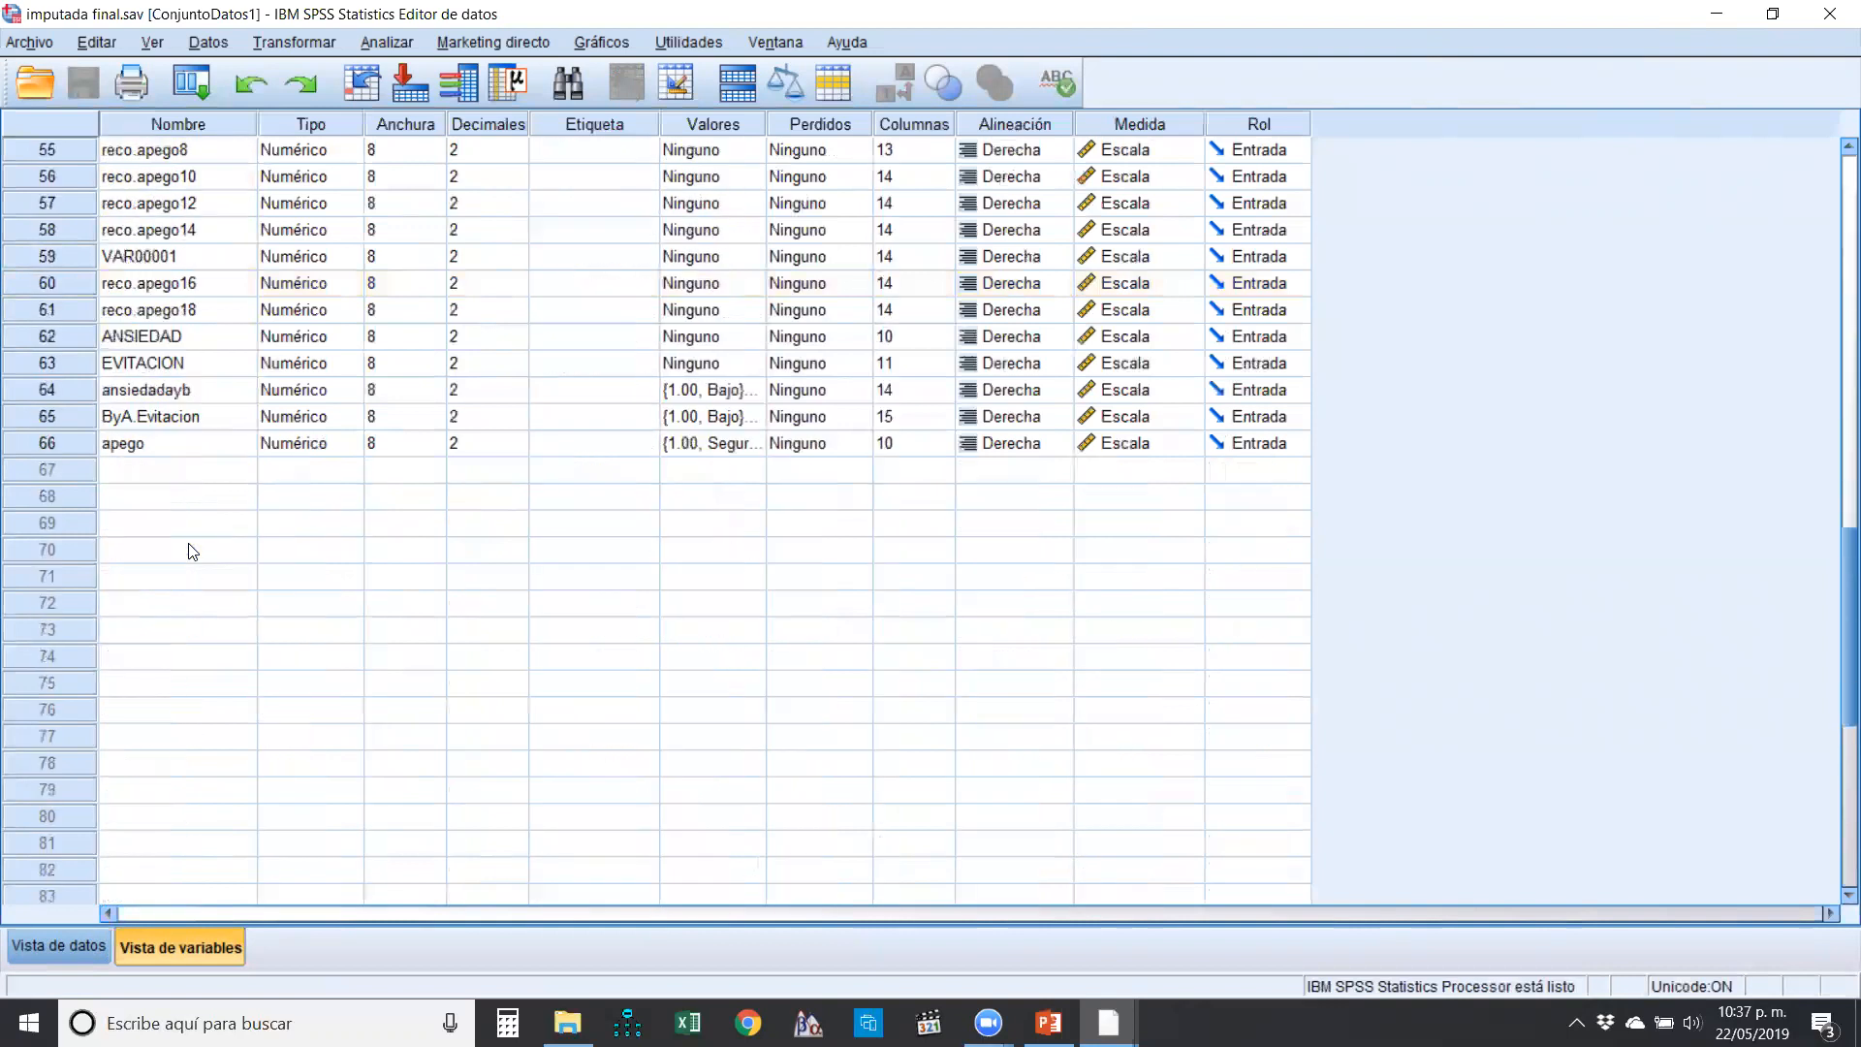
scroll(193, 550, up, 18)
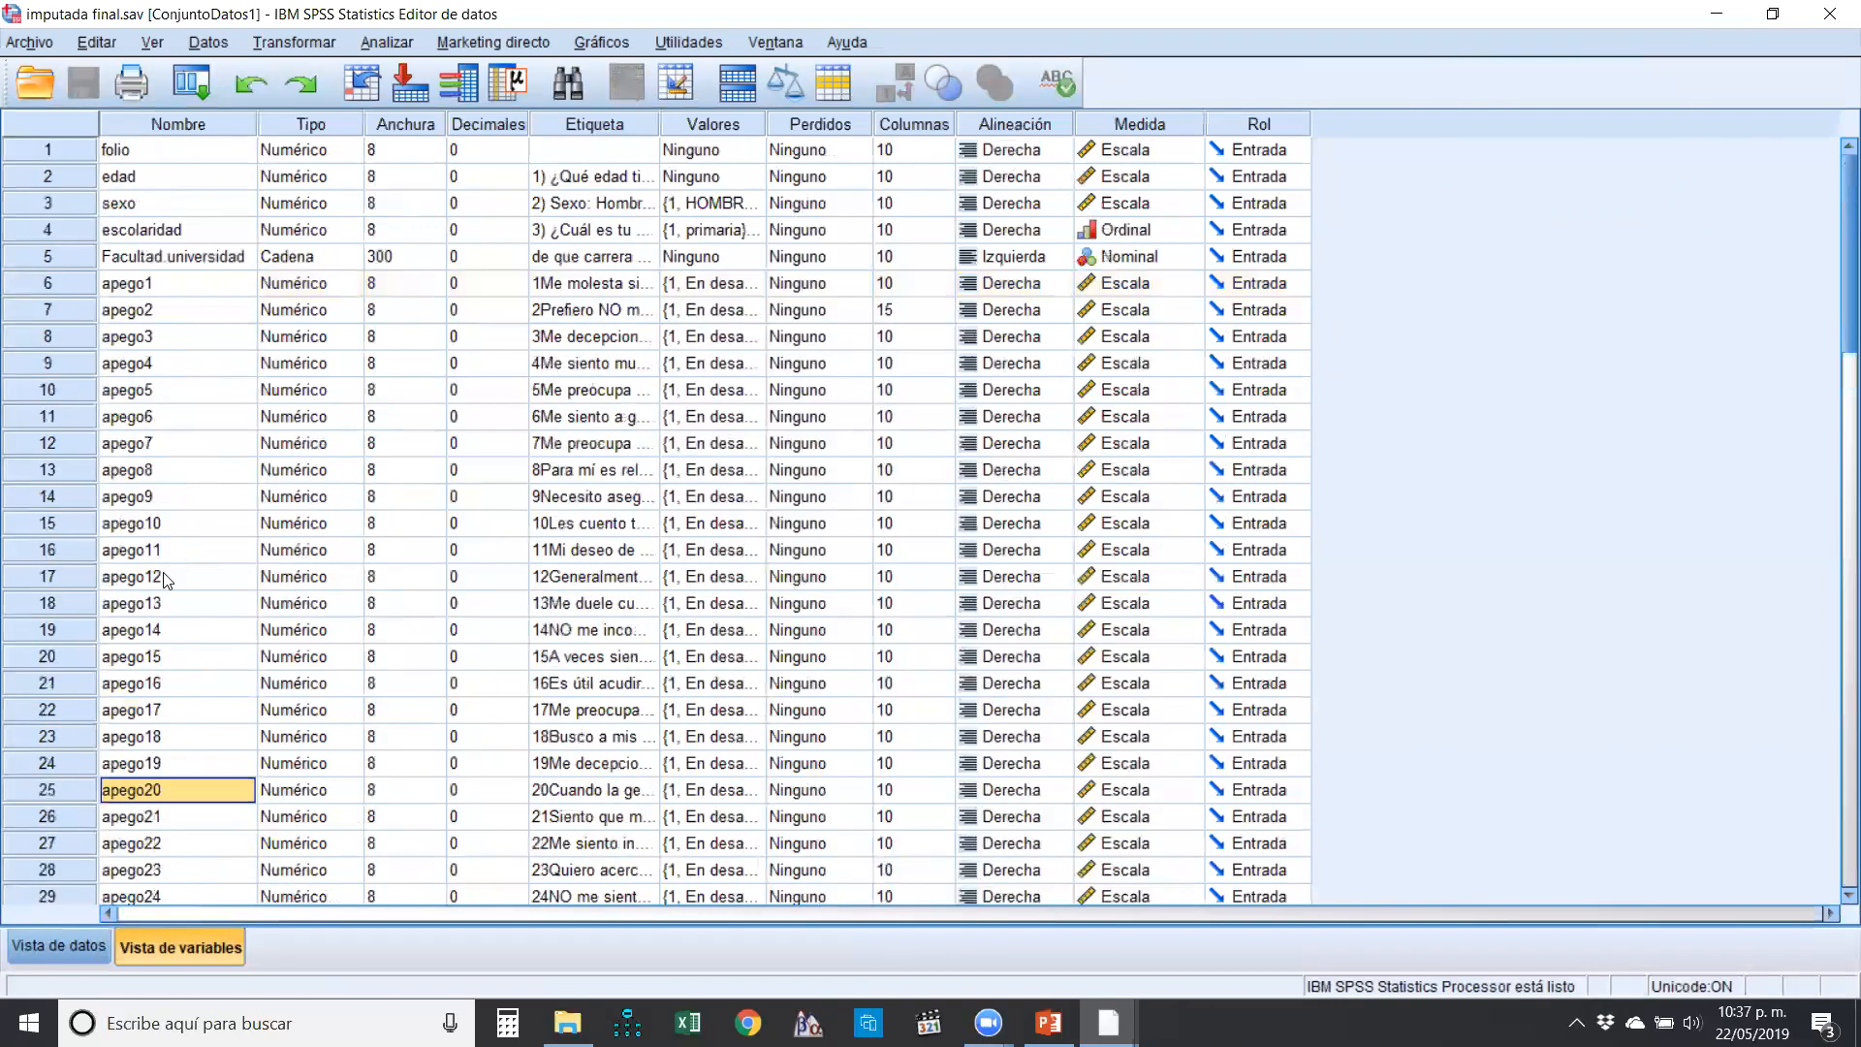
click(70, 945)
drag(1349, 899, 1444, 912)
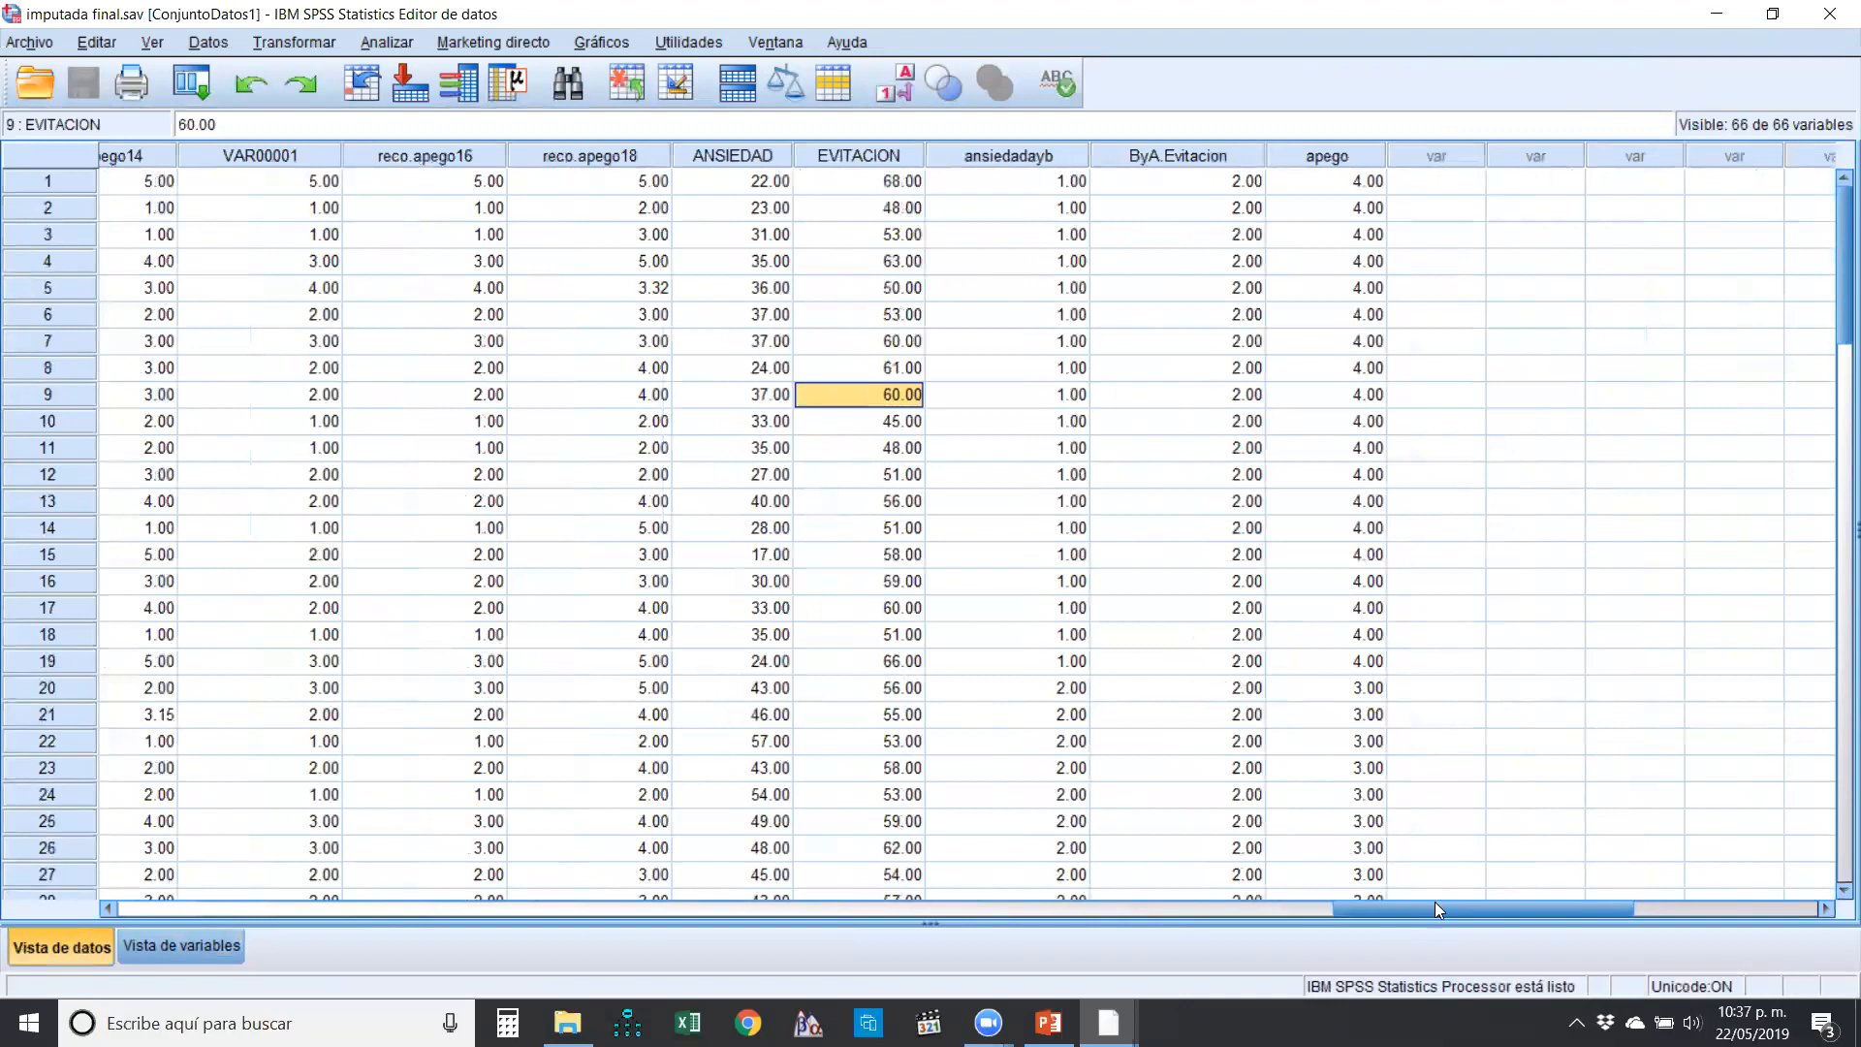
drag(1424, 905, 1351, 905)
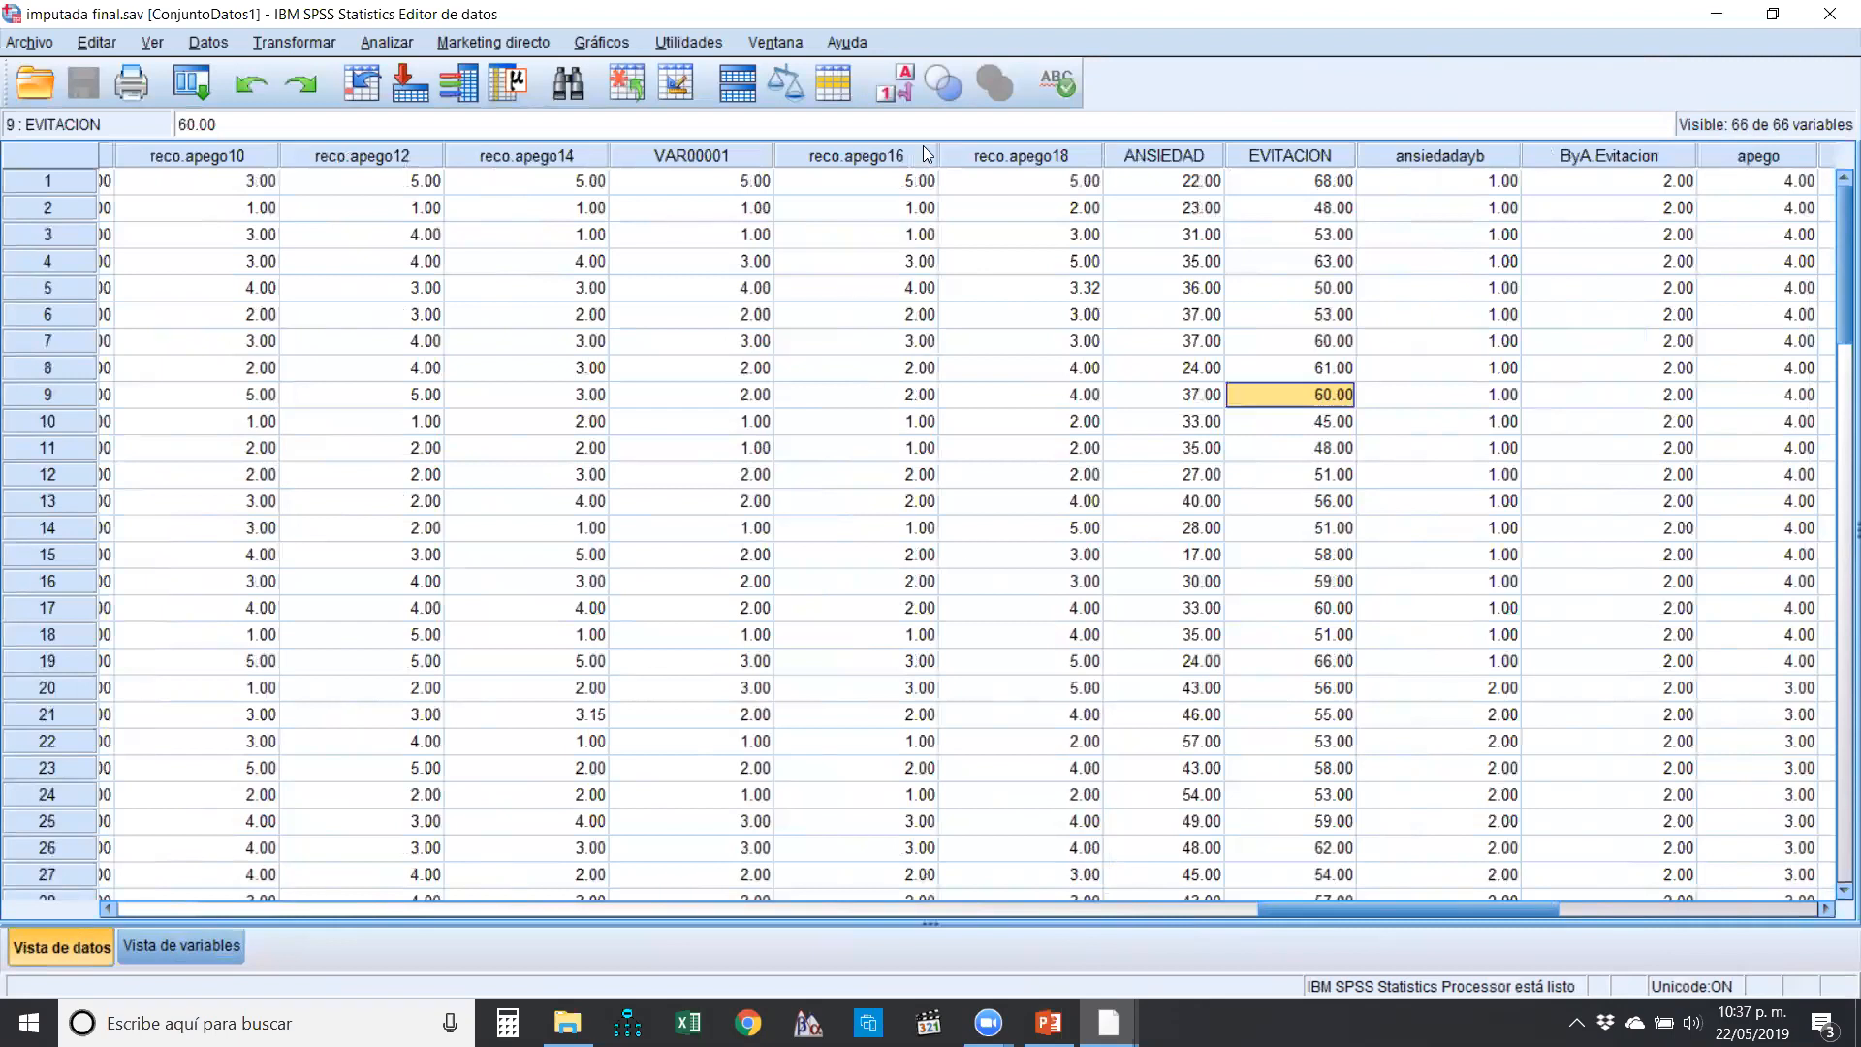
- Open the scale reliability analysis (Análisis de fiabilidad) and reset it to clear the previously chosen items
click(375, 41)
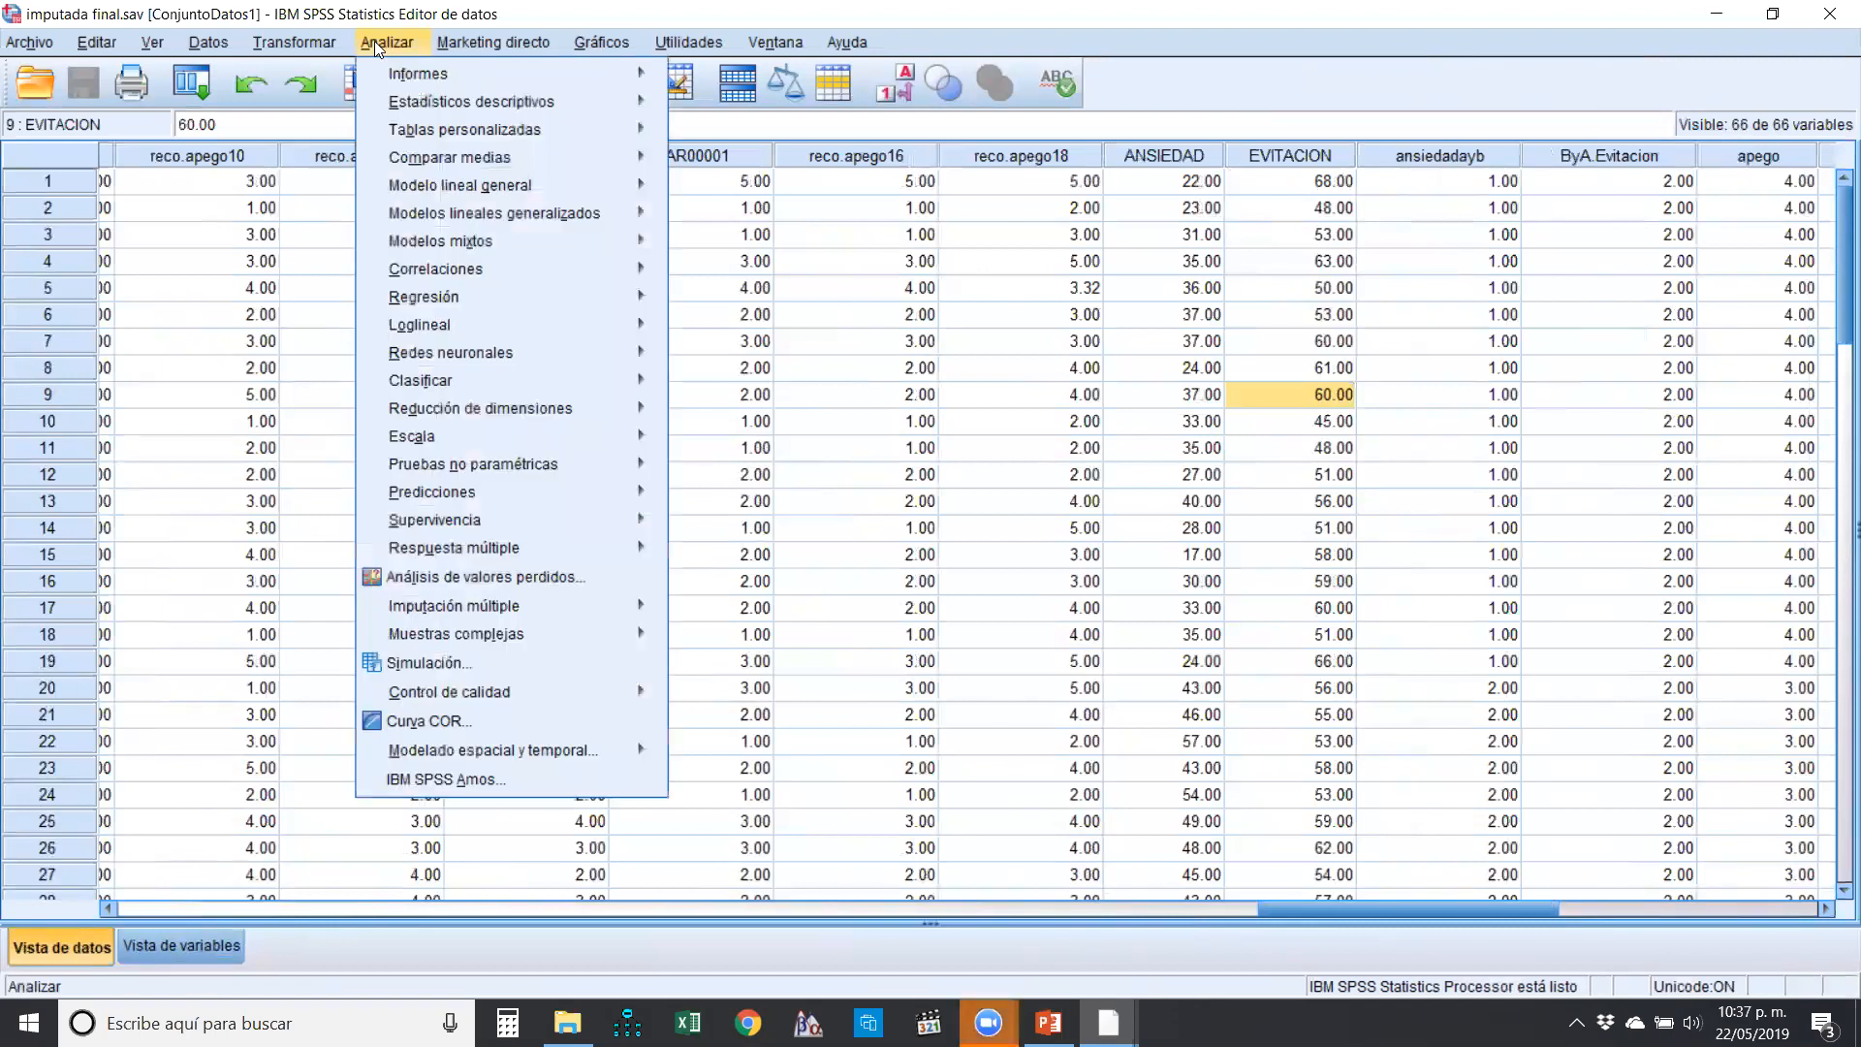
mouse_move(454, 434)
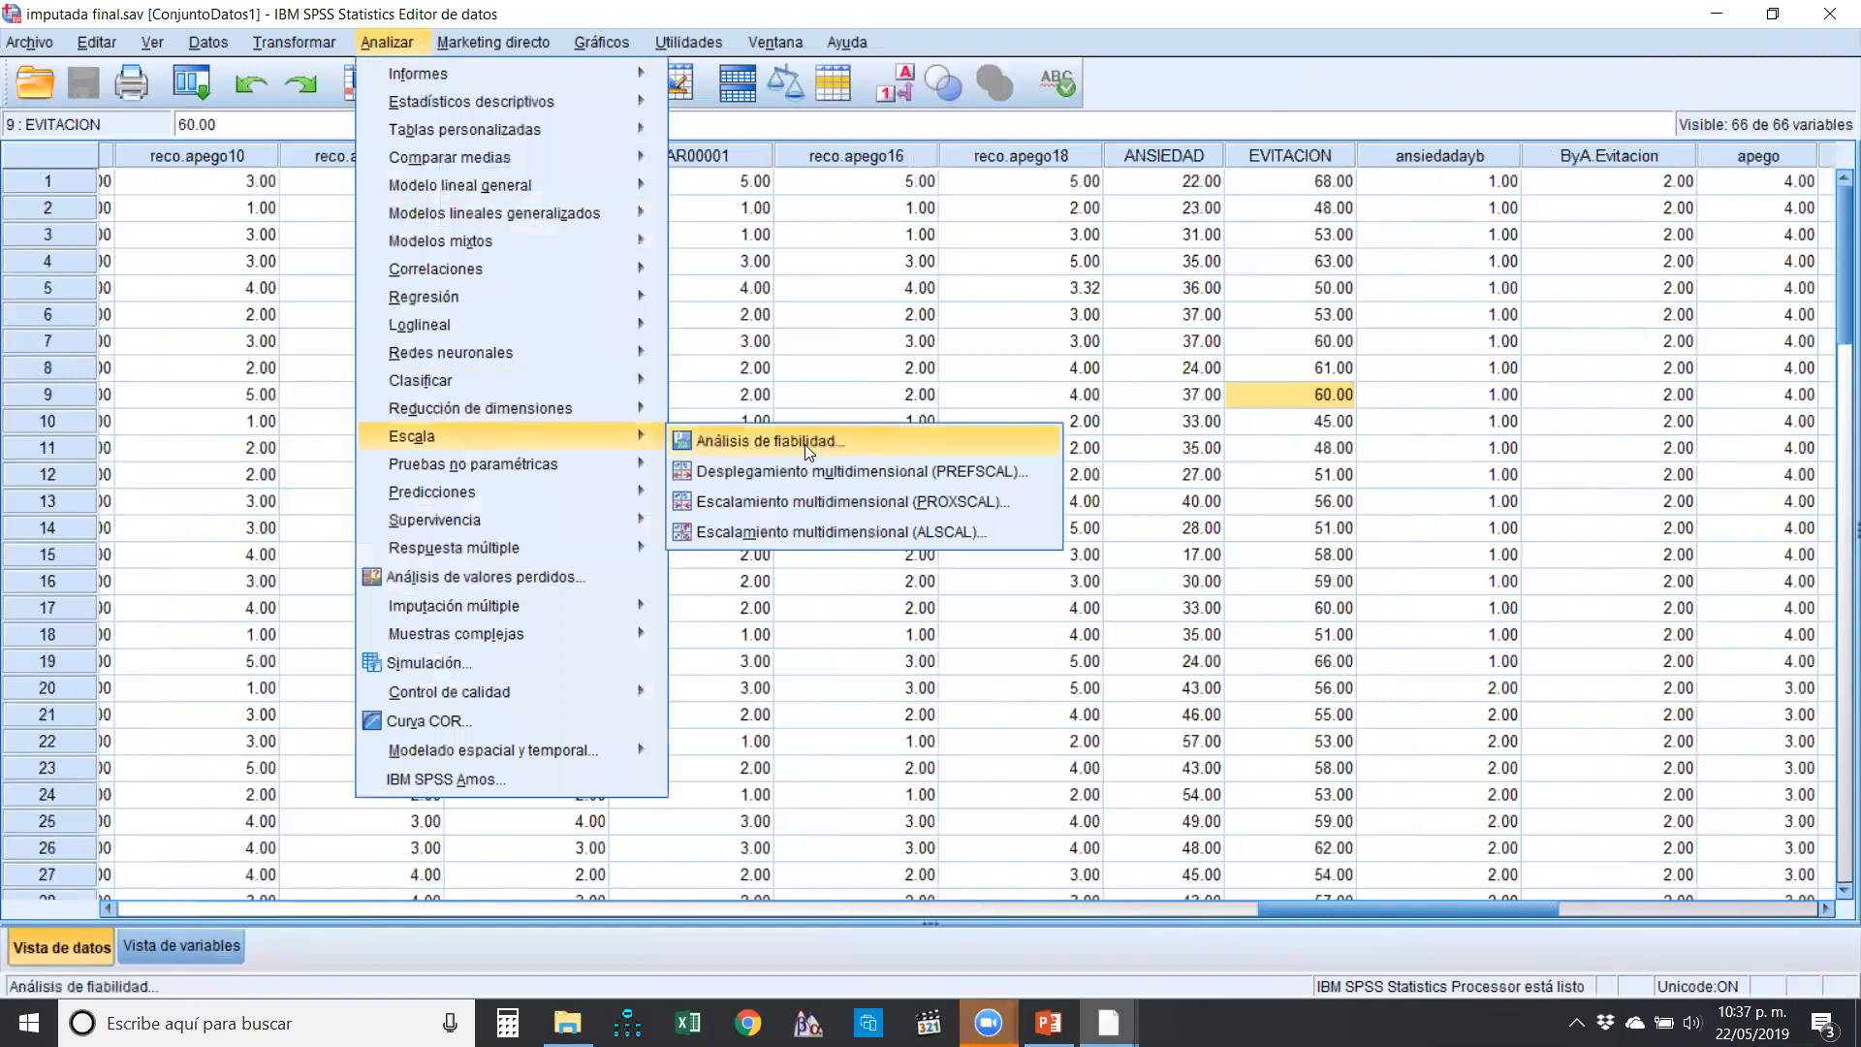
mouse_move(578, 434)
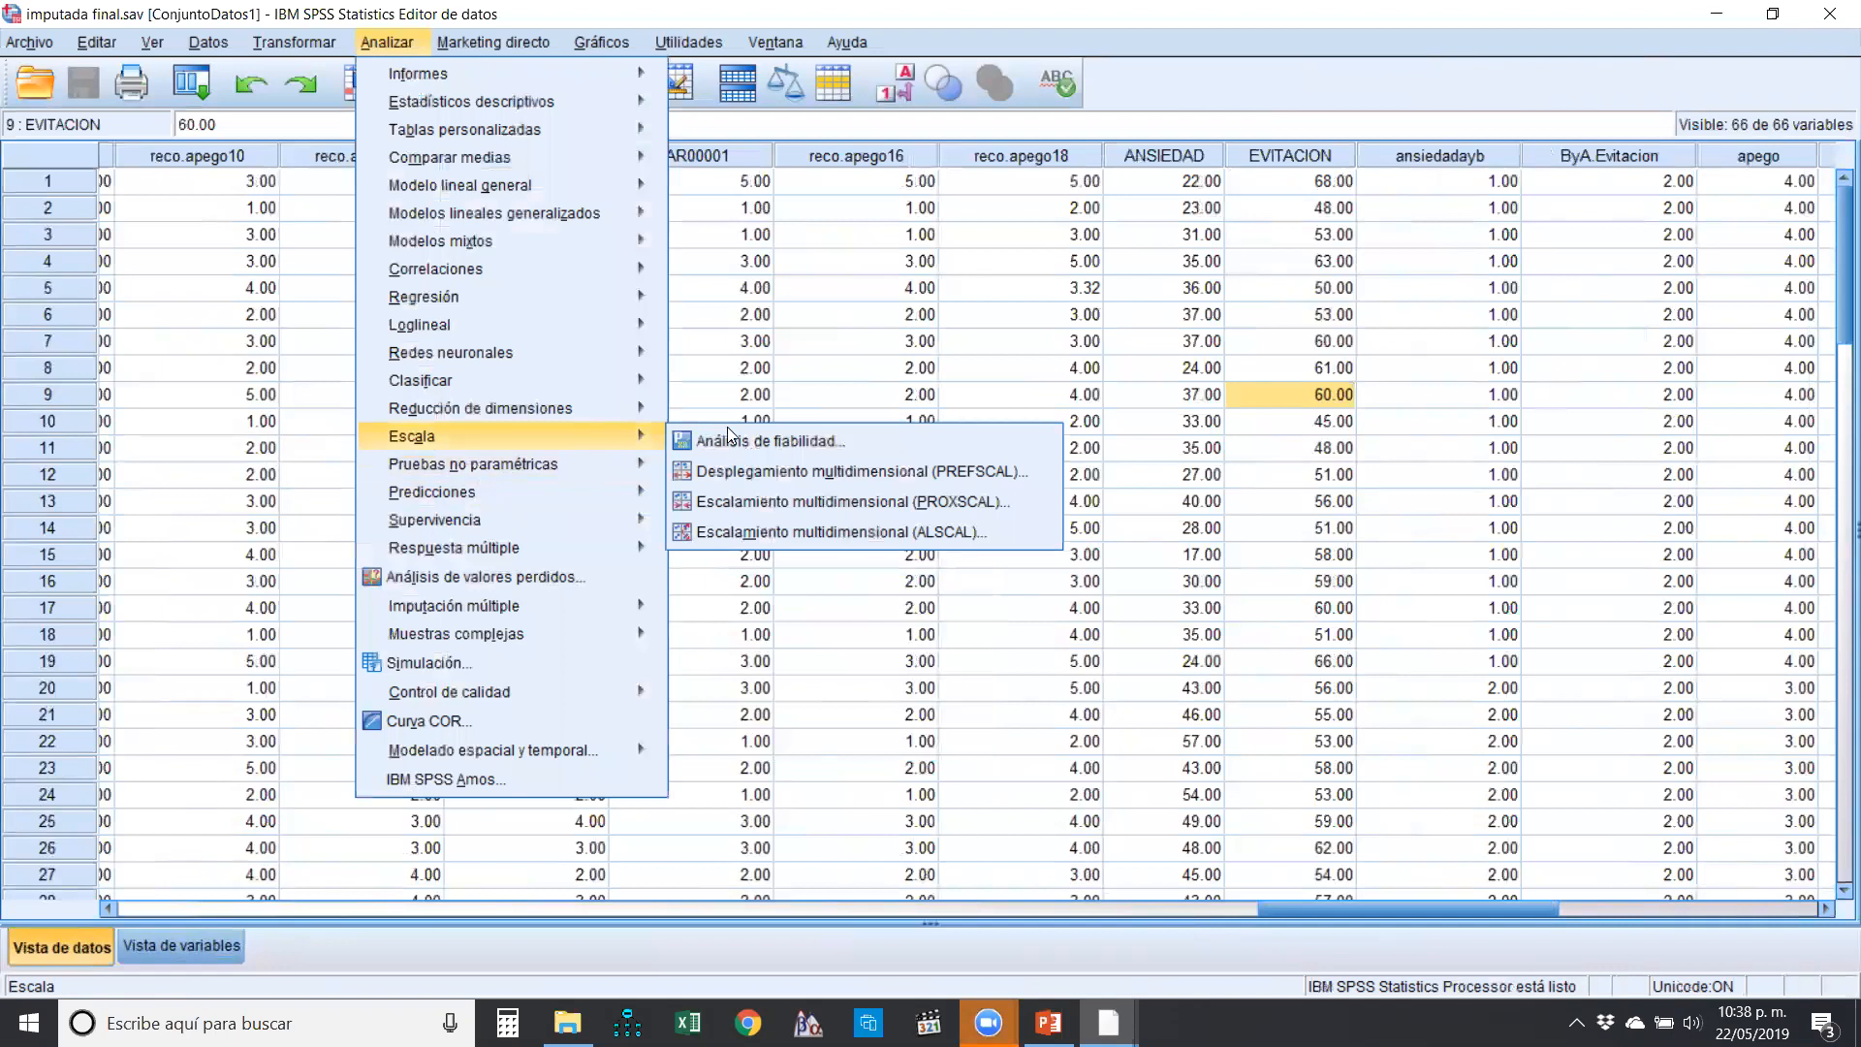
click(744, 438)
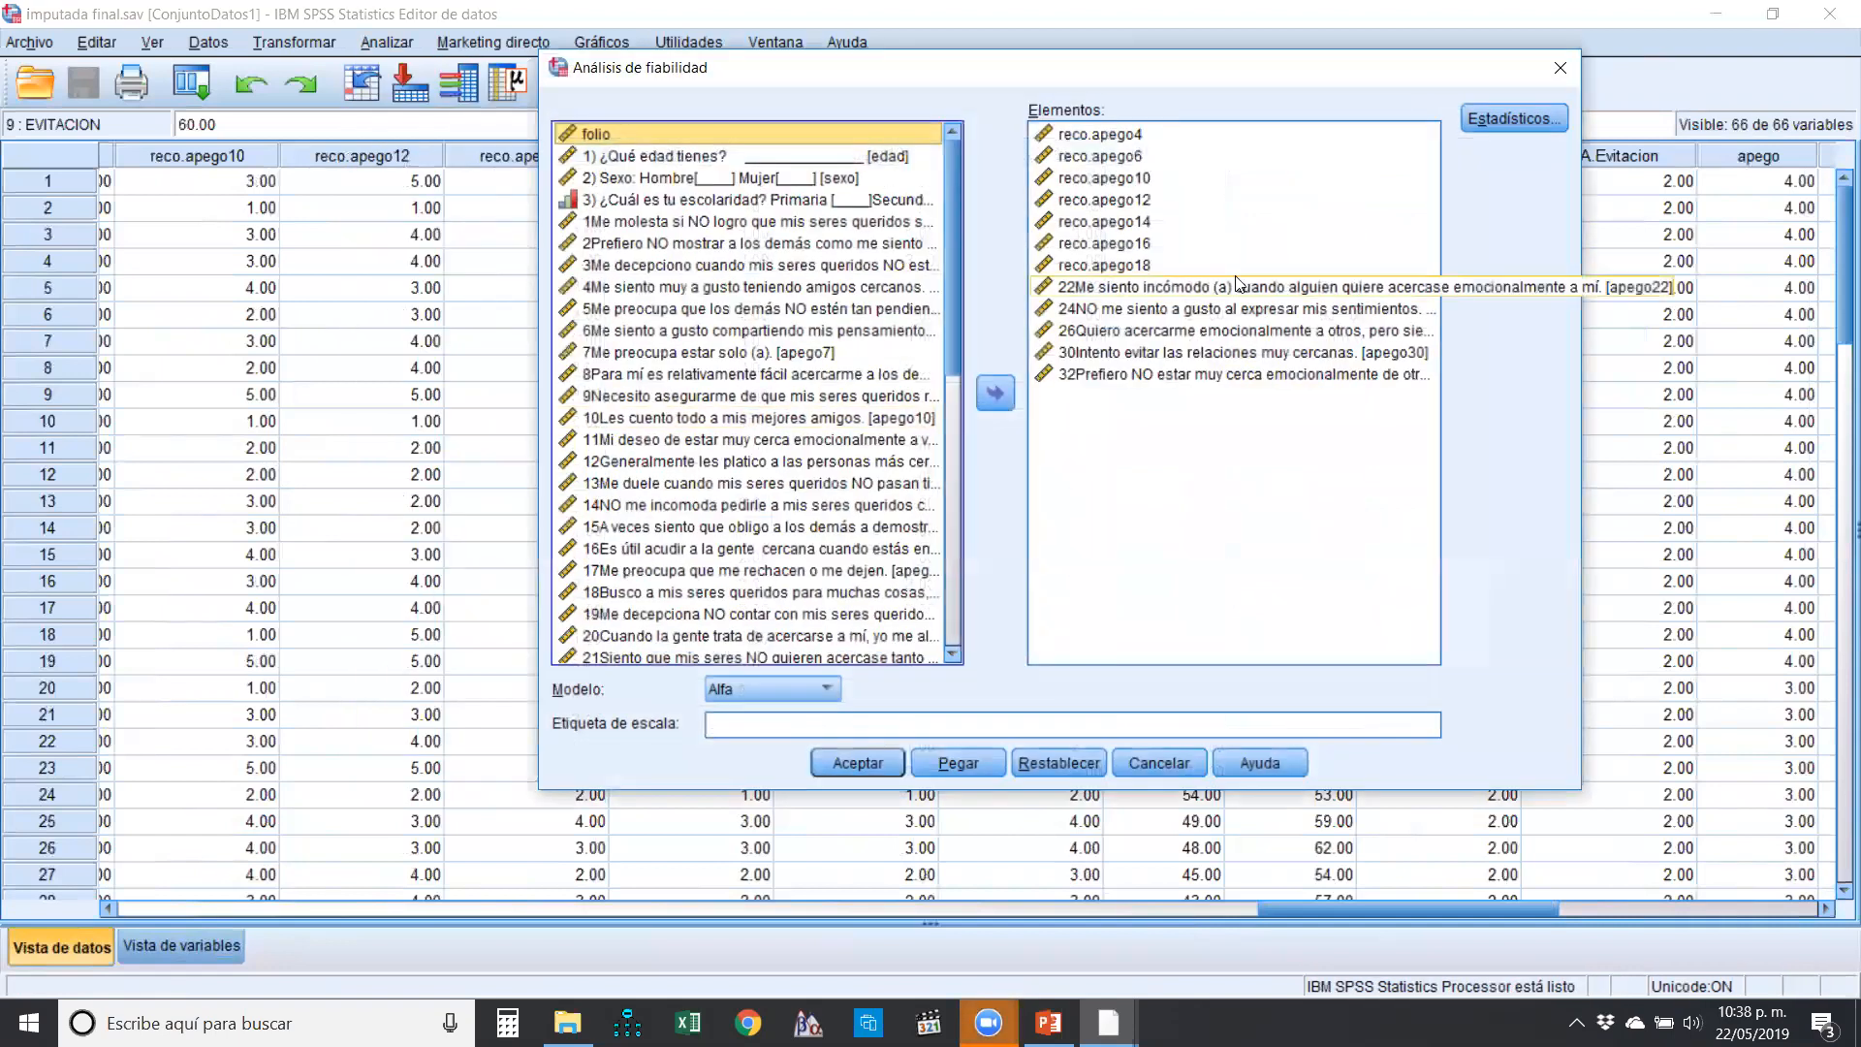
click(1044, 762)
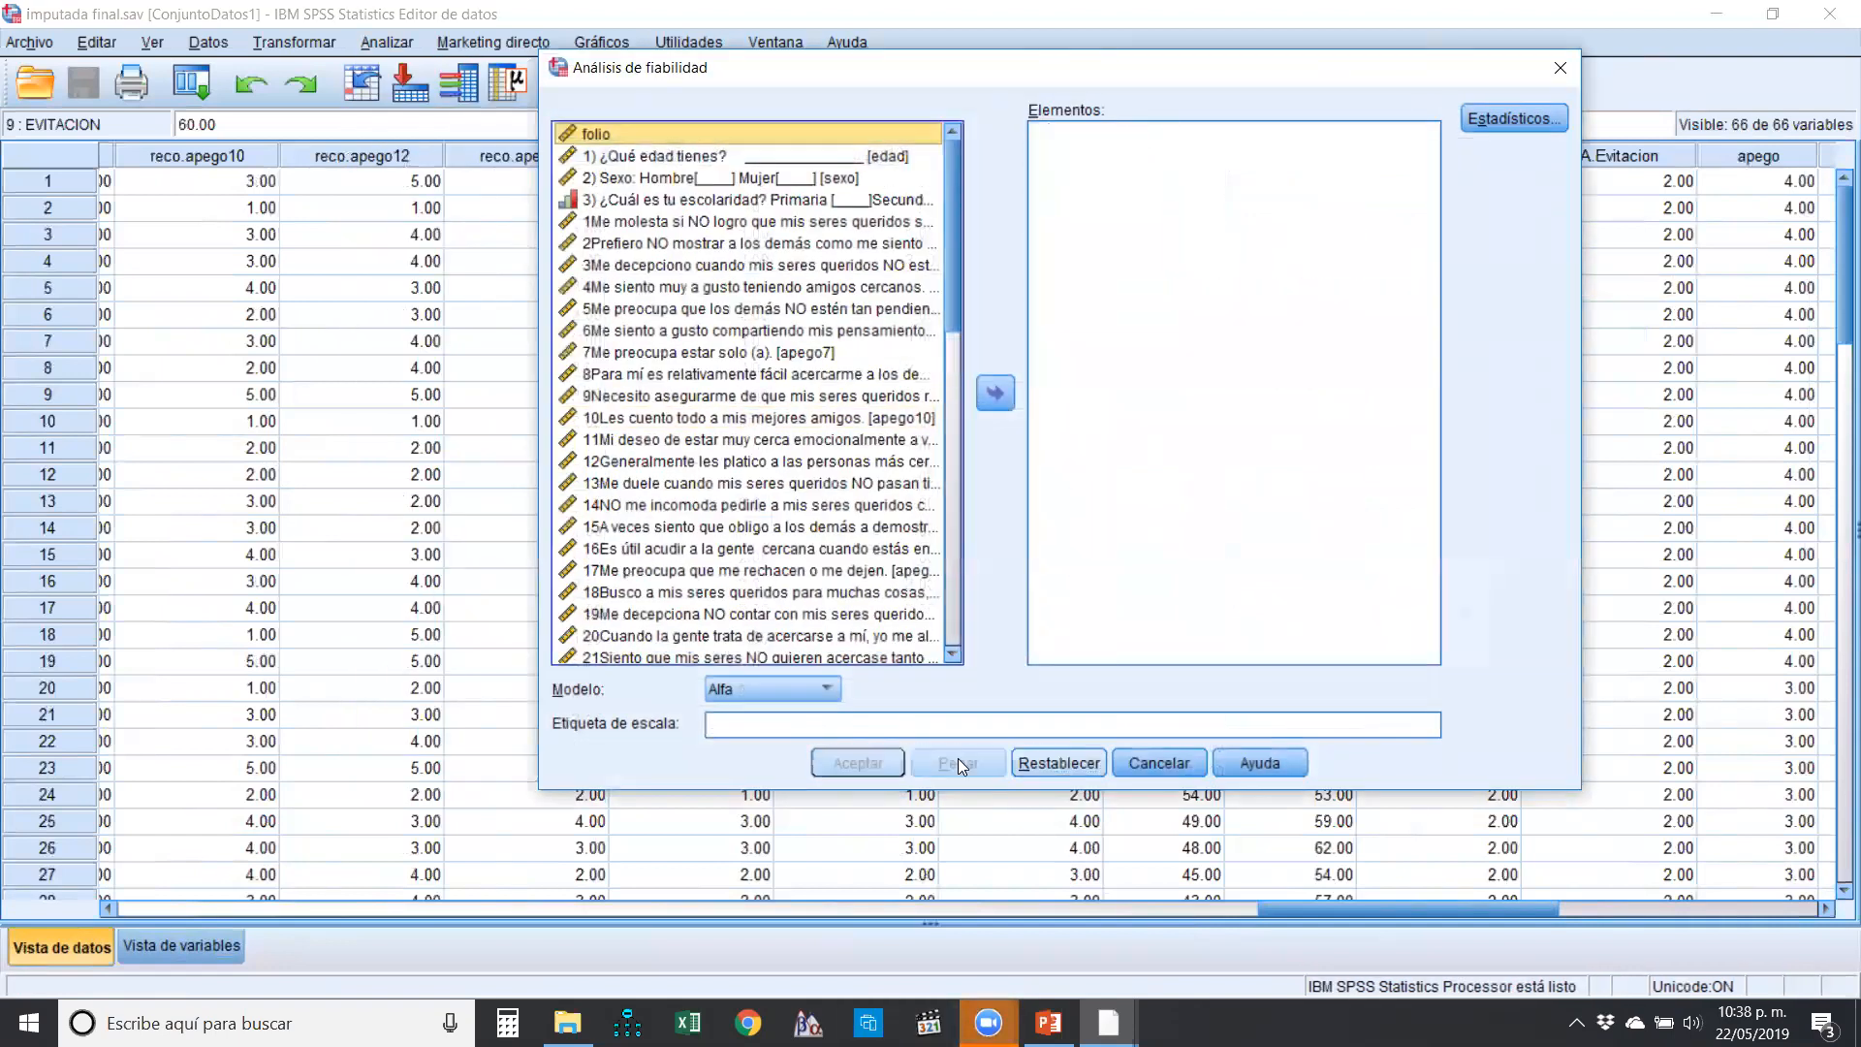
drag(1166, 84, 939, 163)
scroll(455, 329, down, 3)
scroll(456, 330, up, 3)
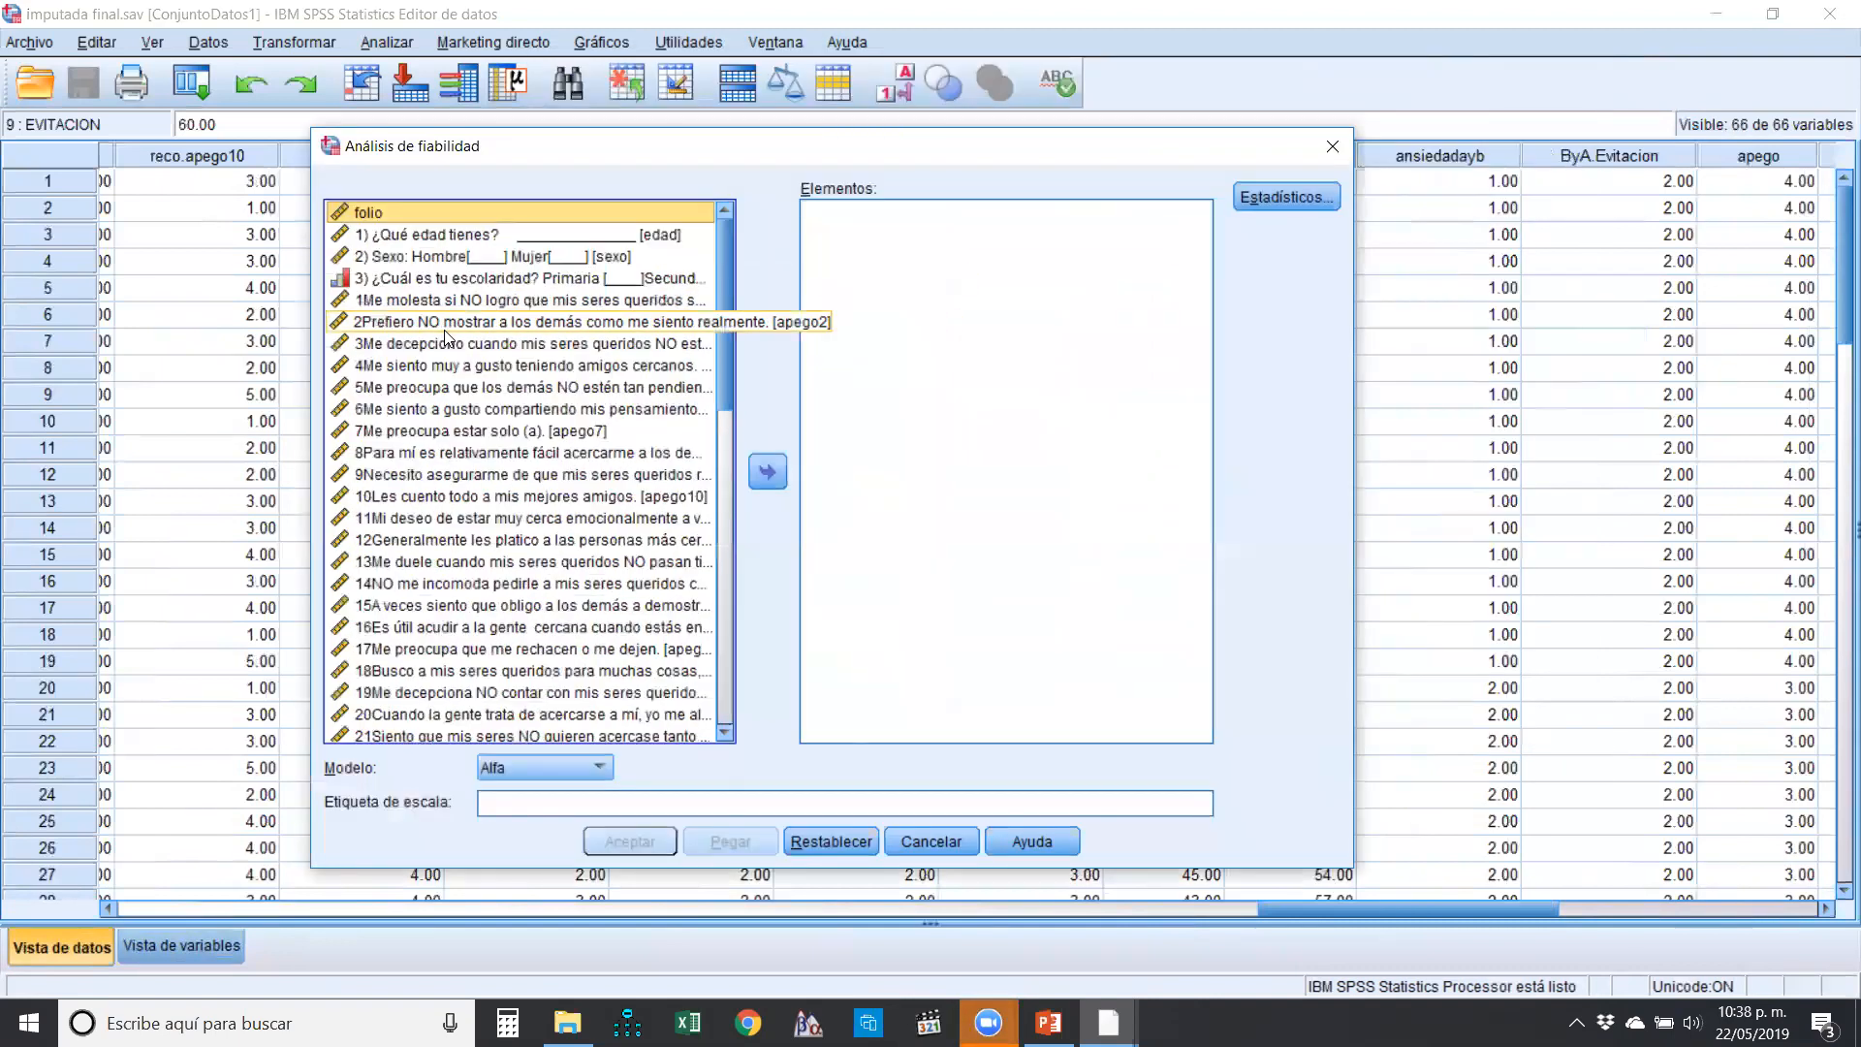
- Add the recoded items reco.apego2 through reco.apego18 to the reliability analysis elements, leaving out VAR00001
click(378, 302)
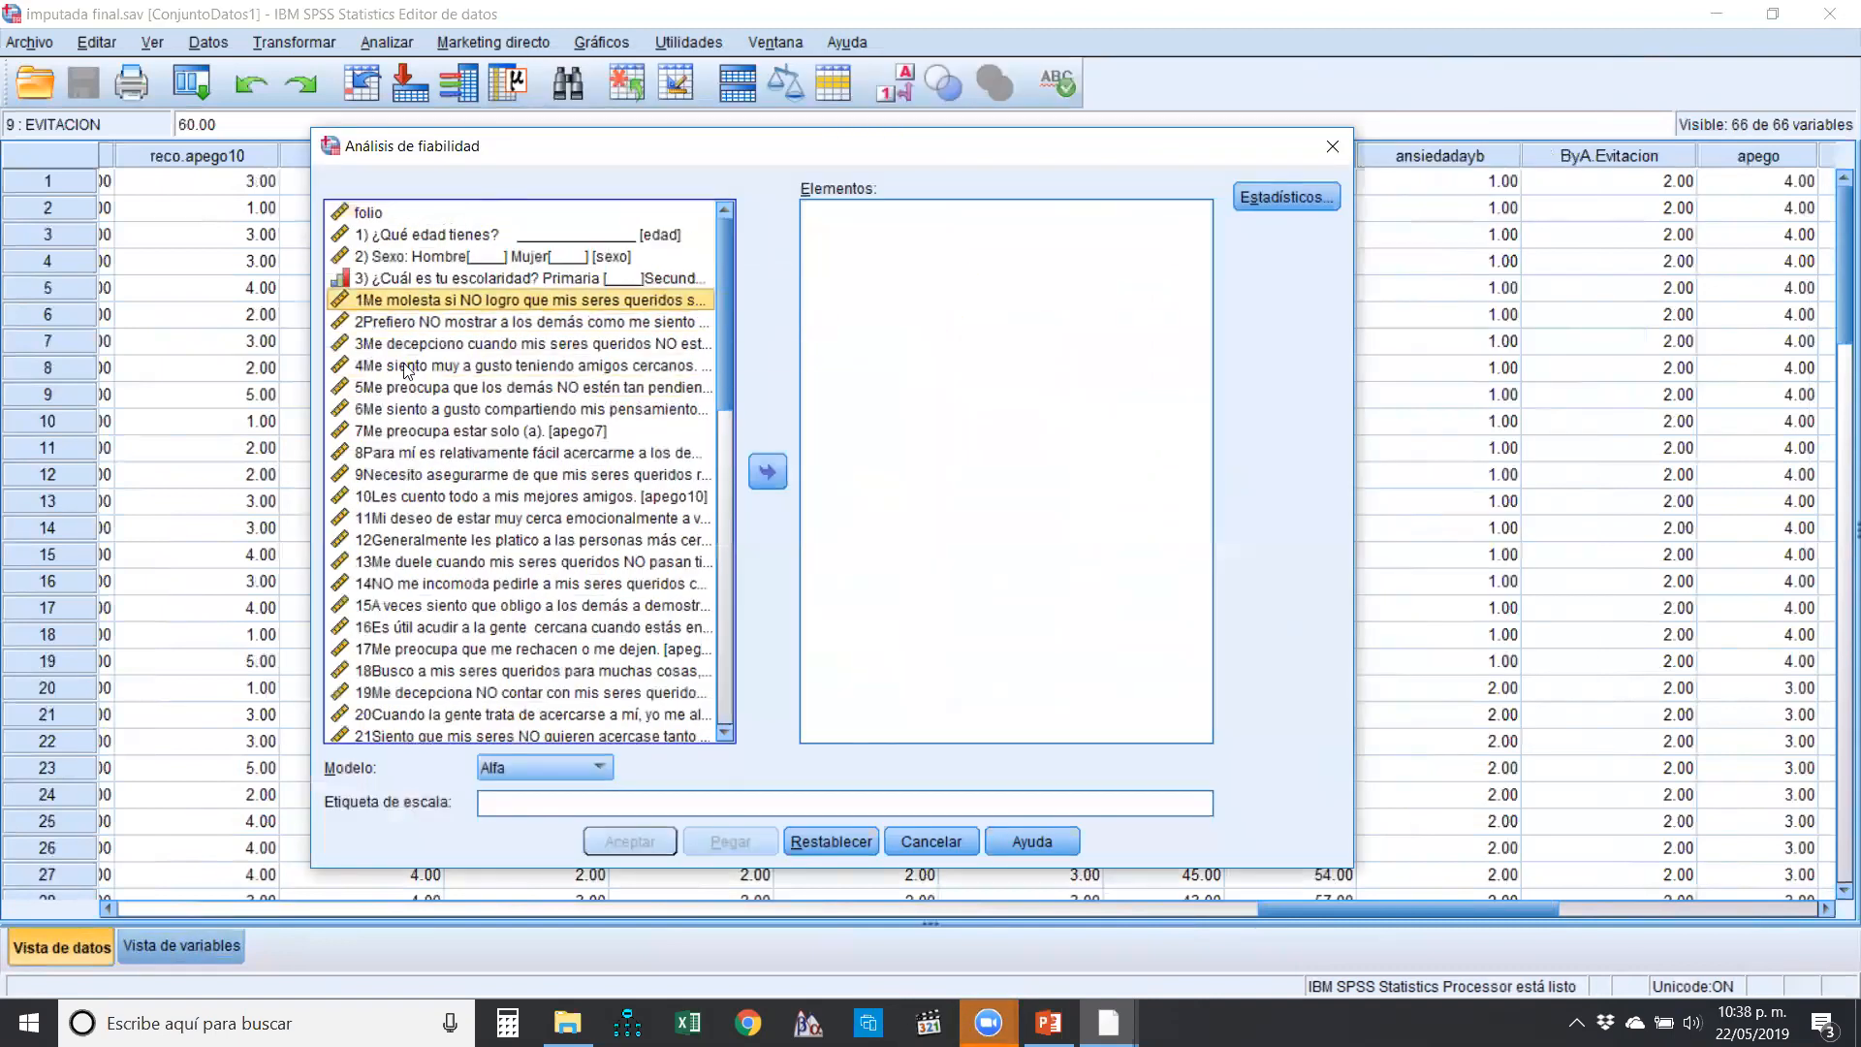
click(371, 330)
scroll(711, 487, down, 5)
scroll(711, 487, down, 8)
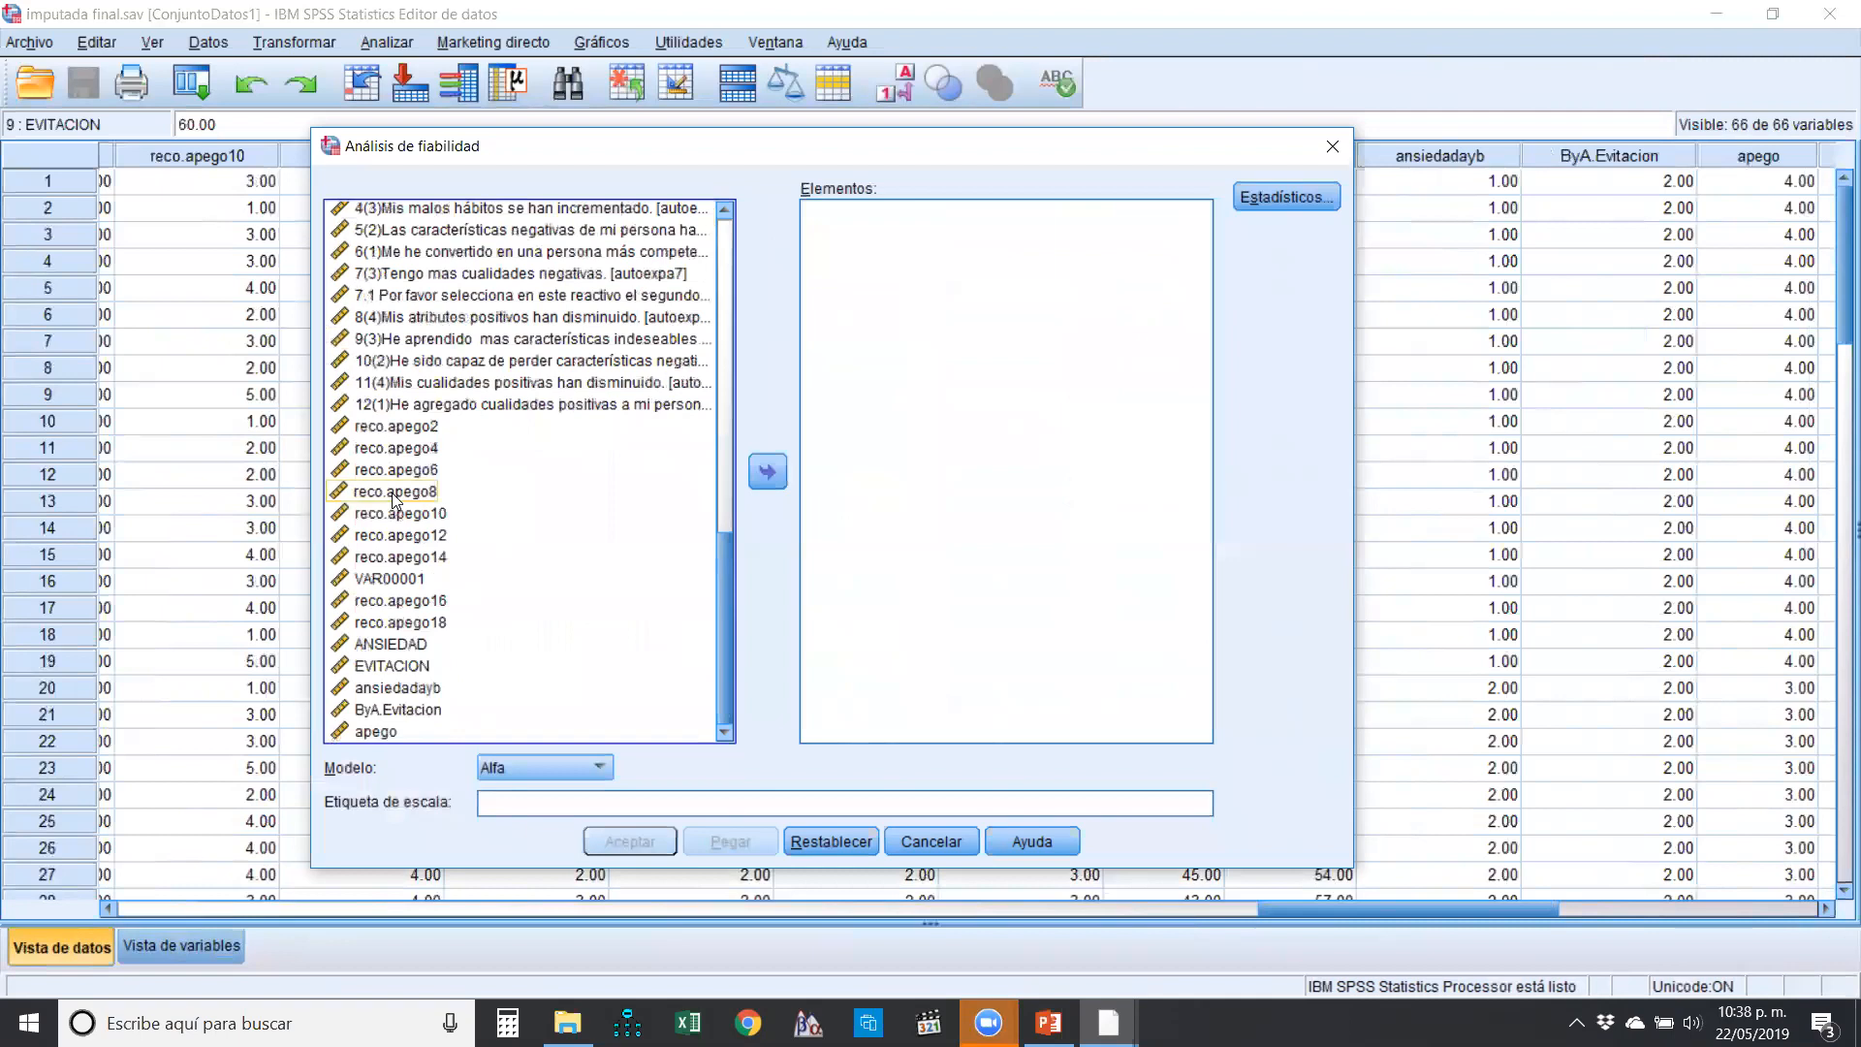
click(409, 435)
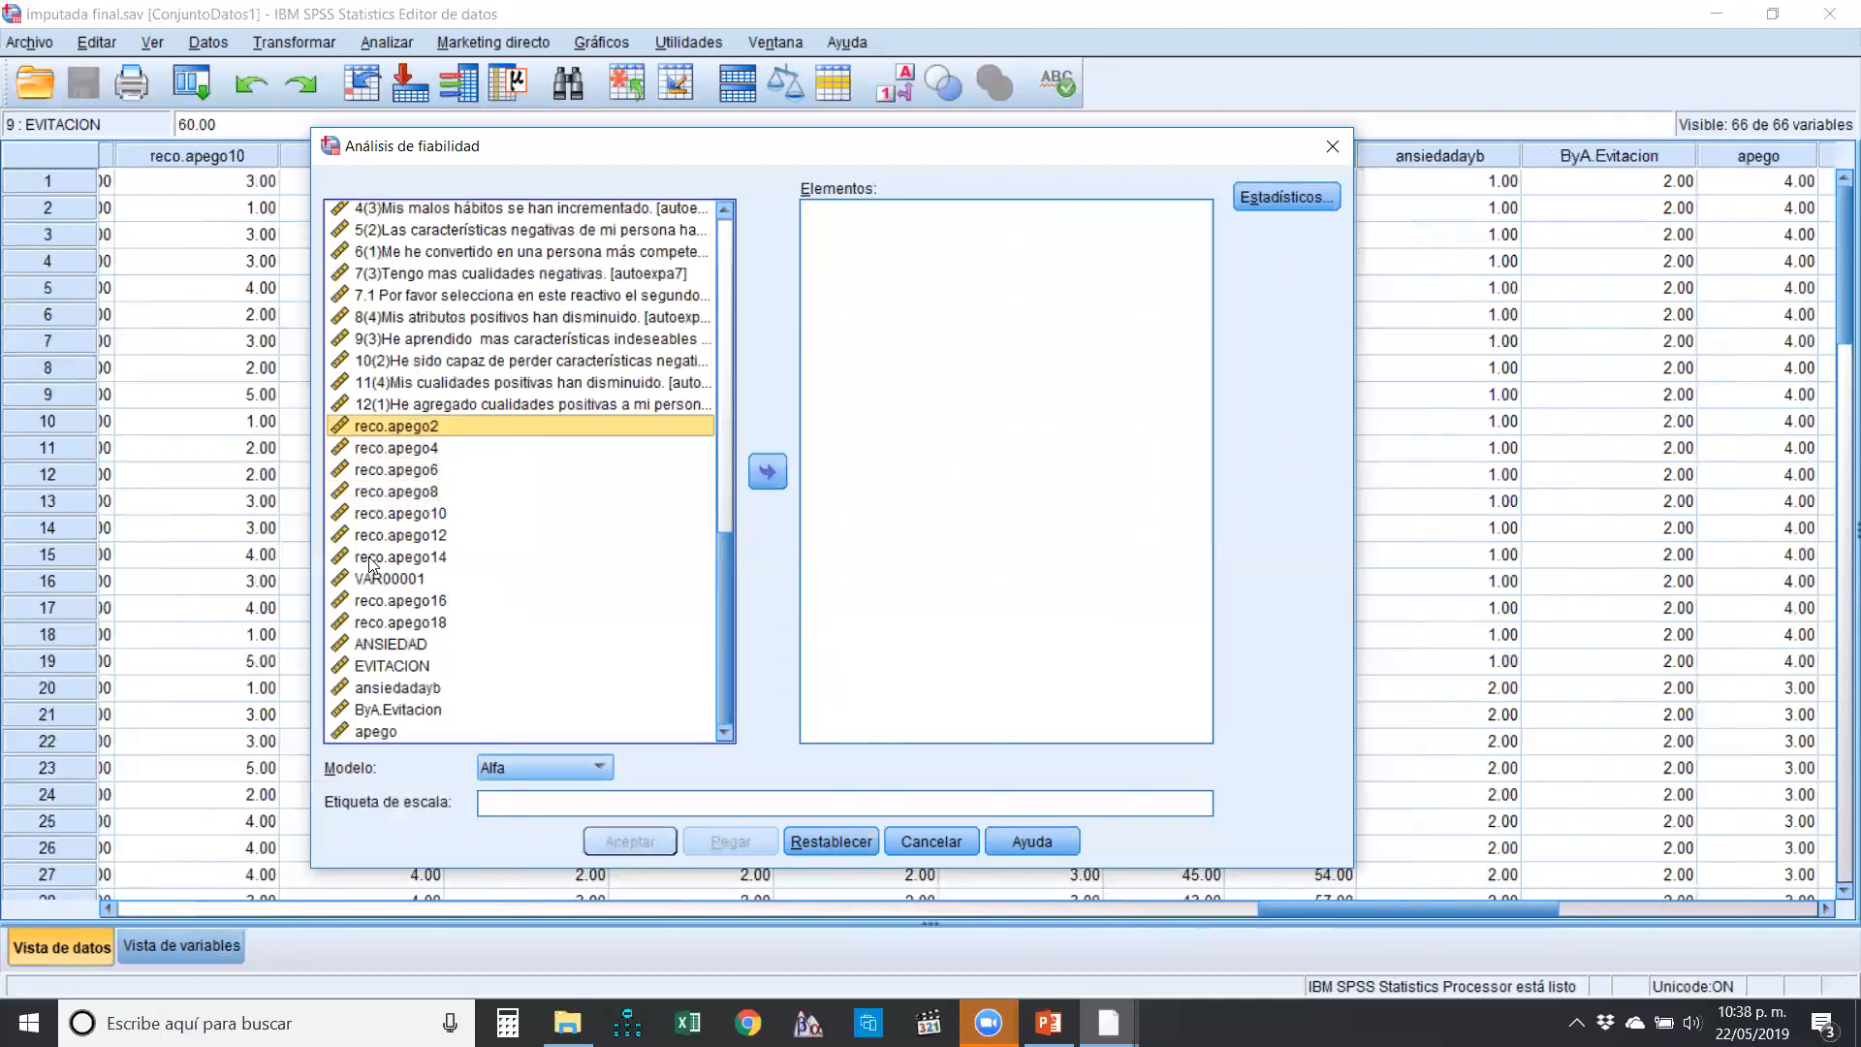
shift+click(392, 623)
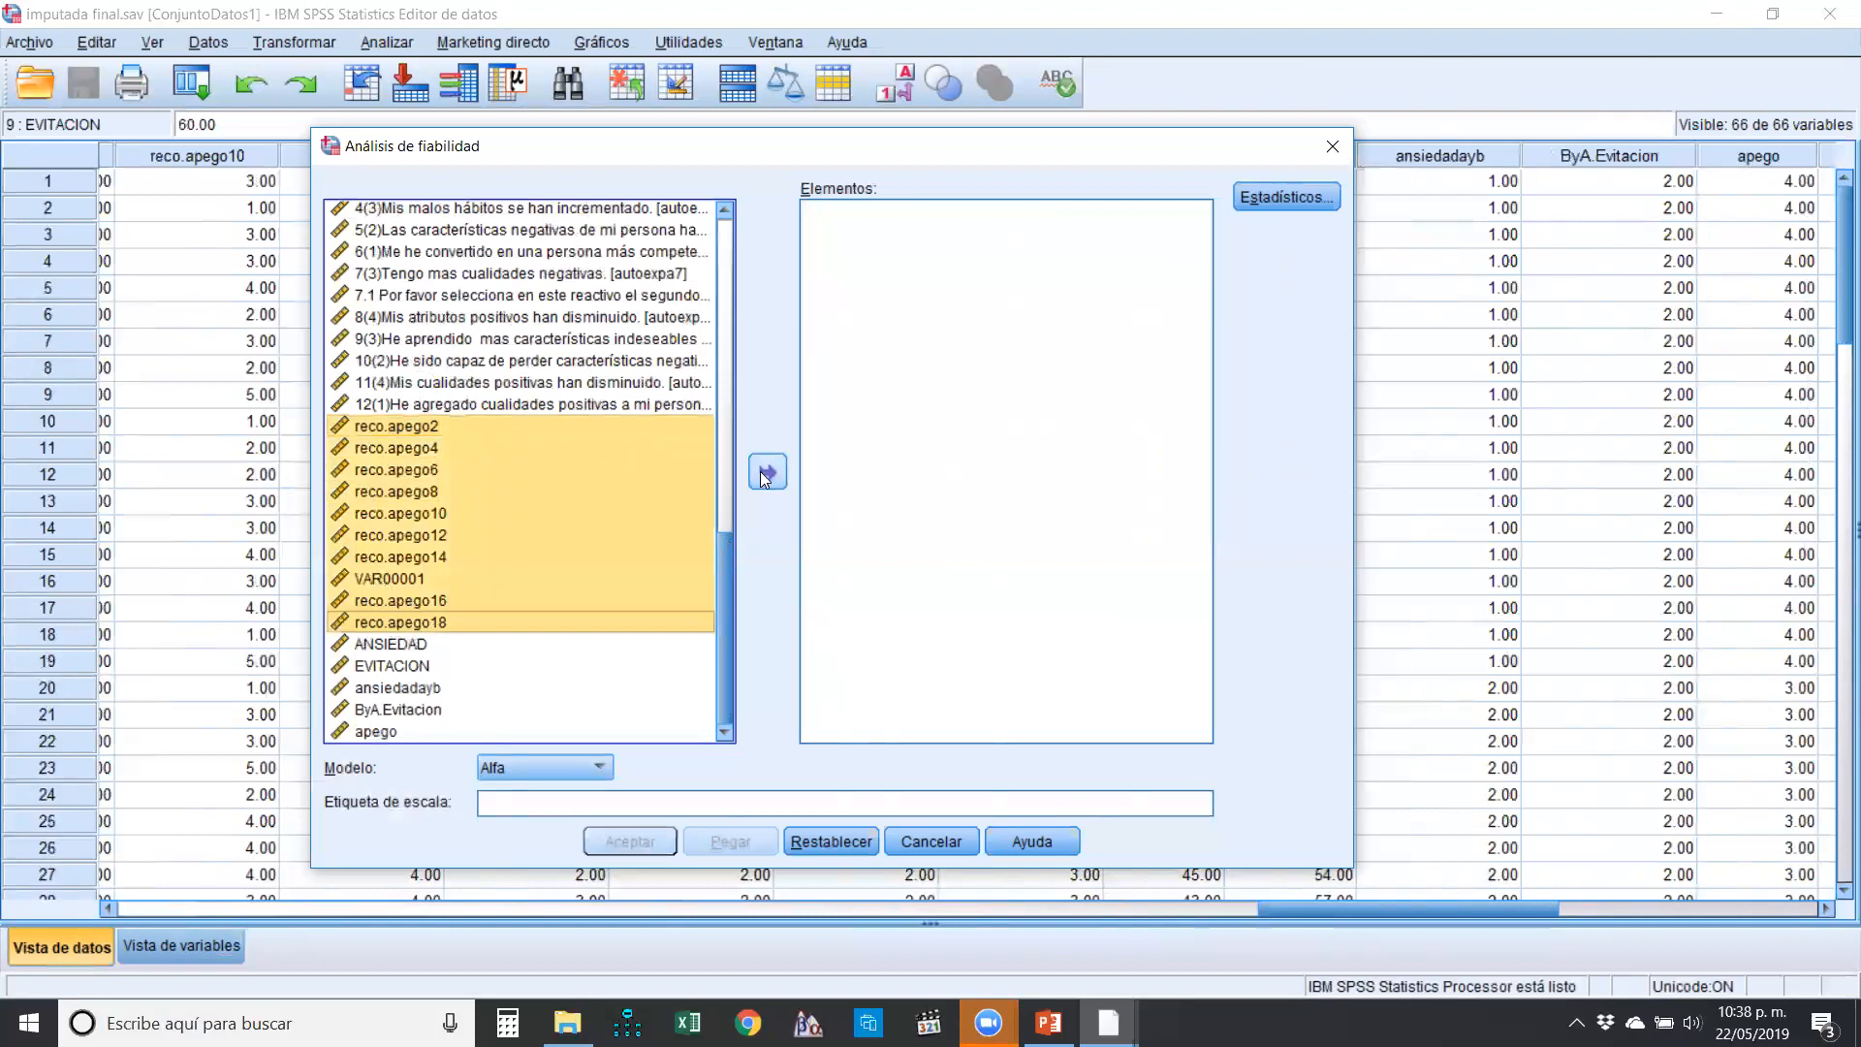
click(767, 472)
click(937, 370)
click(768, 472)
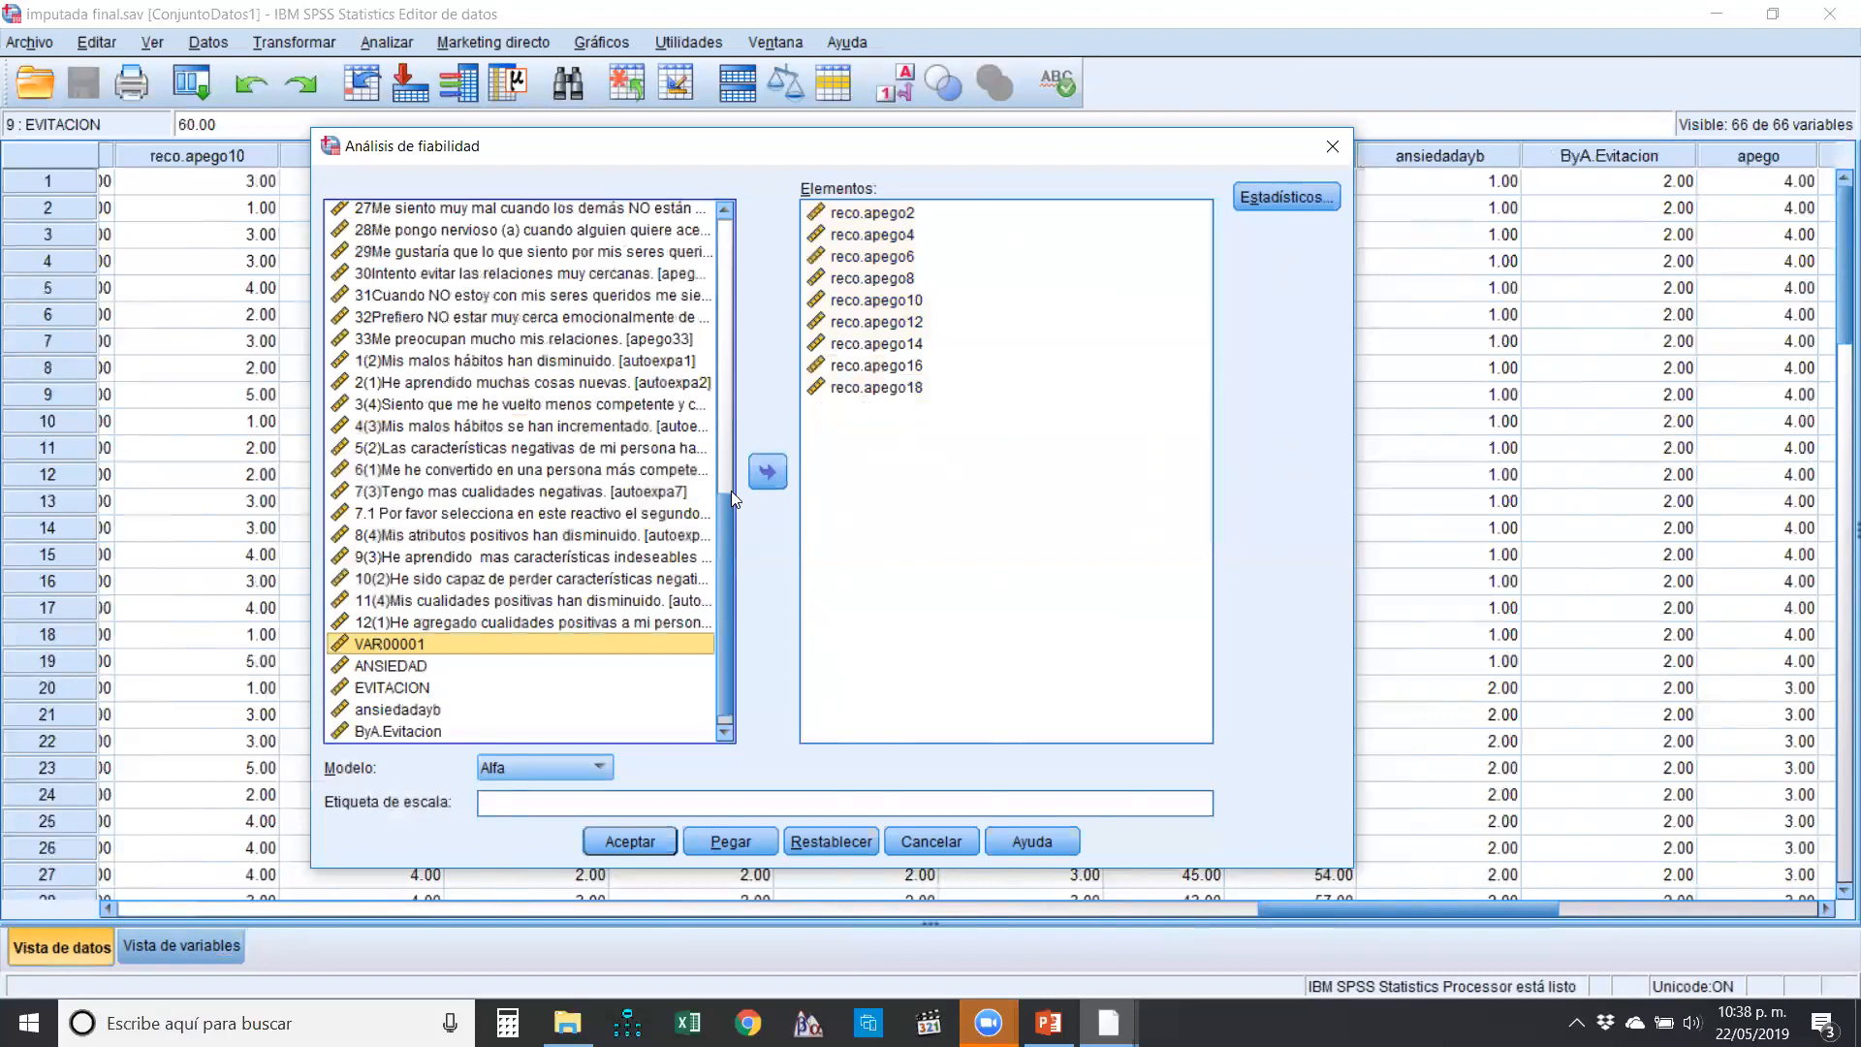
- Add the even-numbered attachment items 20, 22, 24, 26, 28, 30 and 32 to the reliability analysis elements
drag(723, 547, 685, 264)
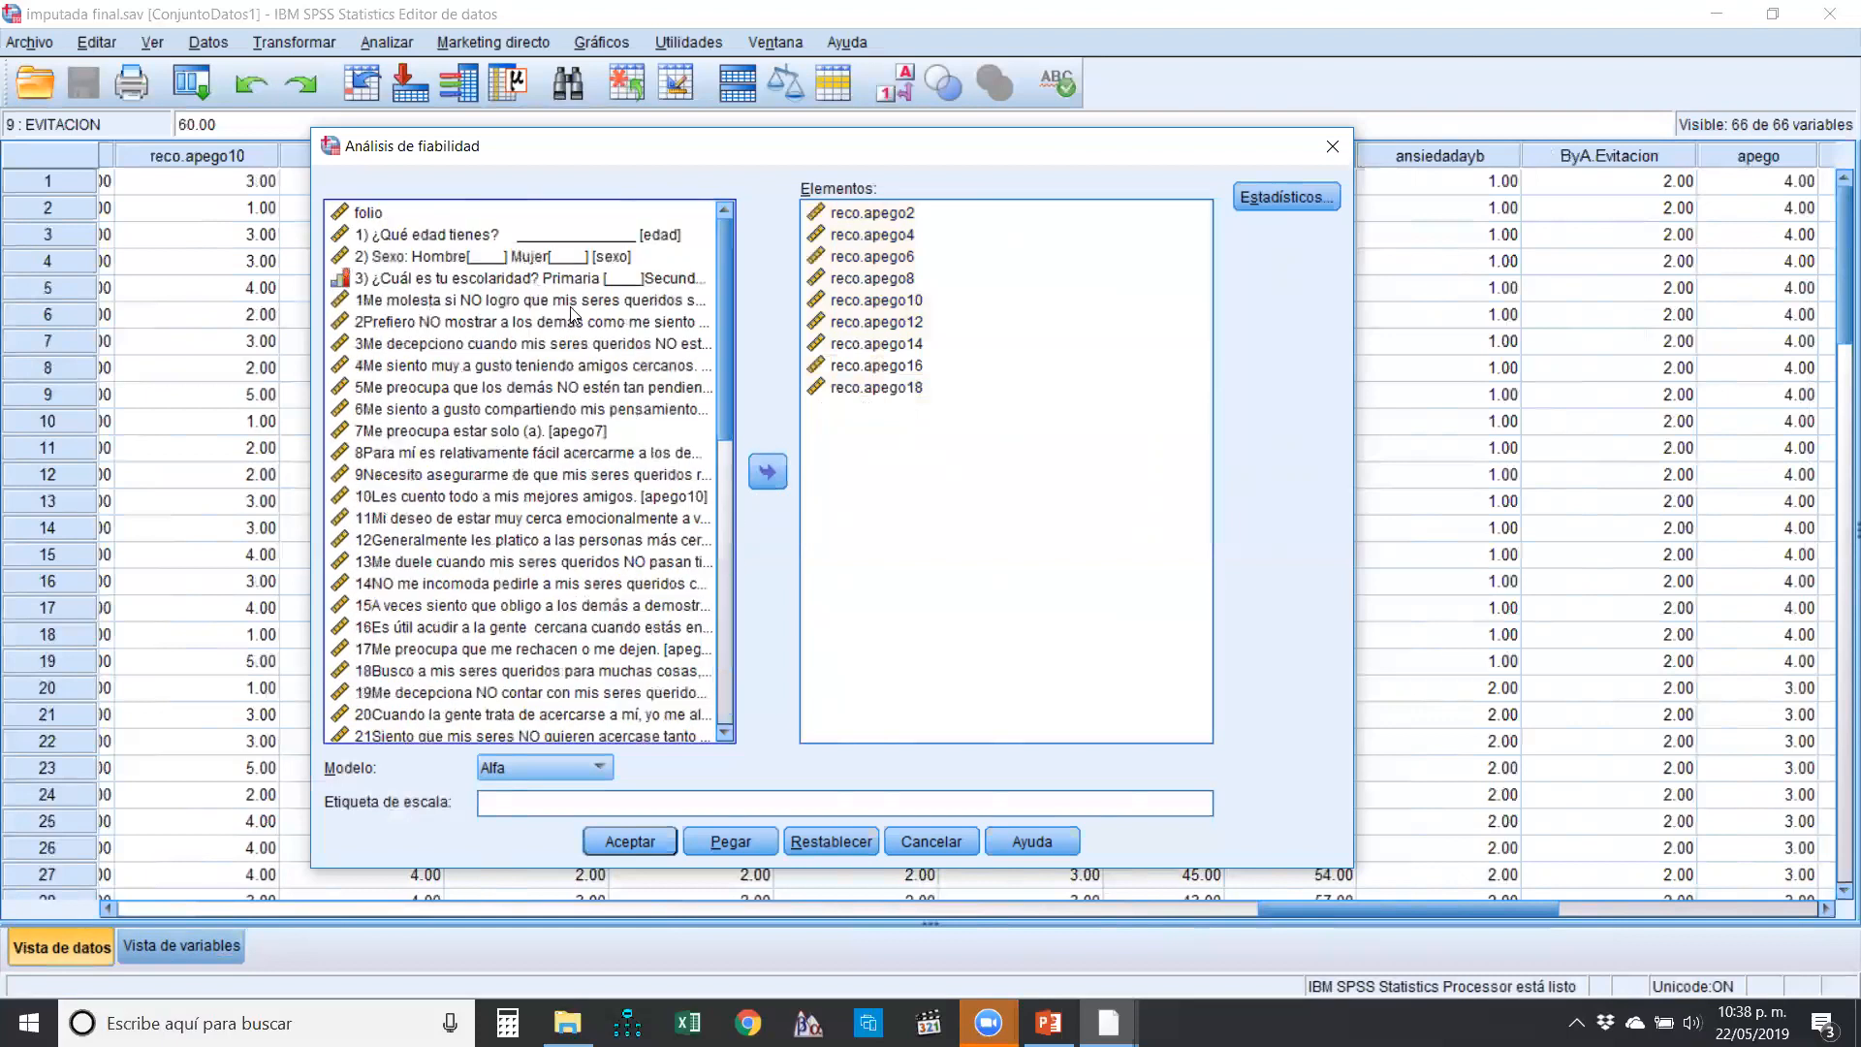
drag(727, 293, 713, 366)
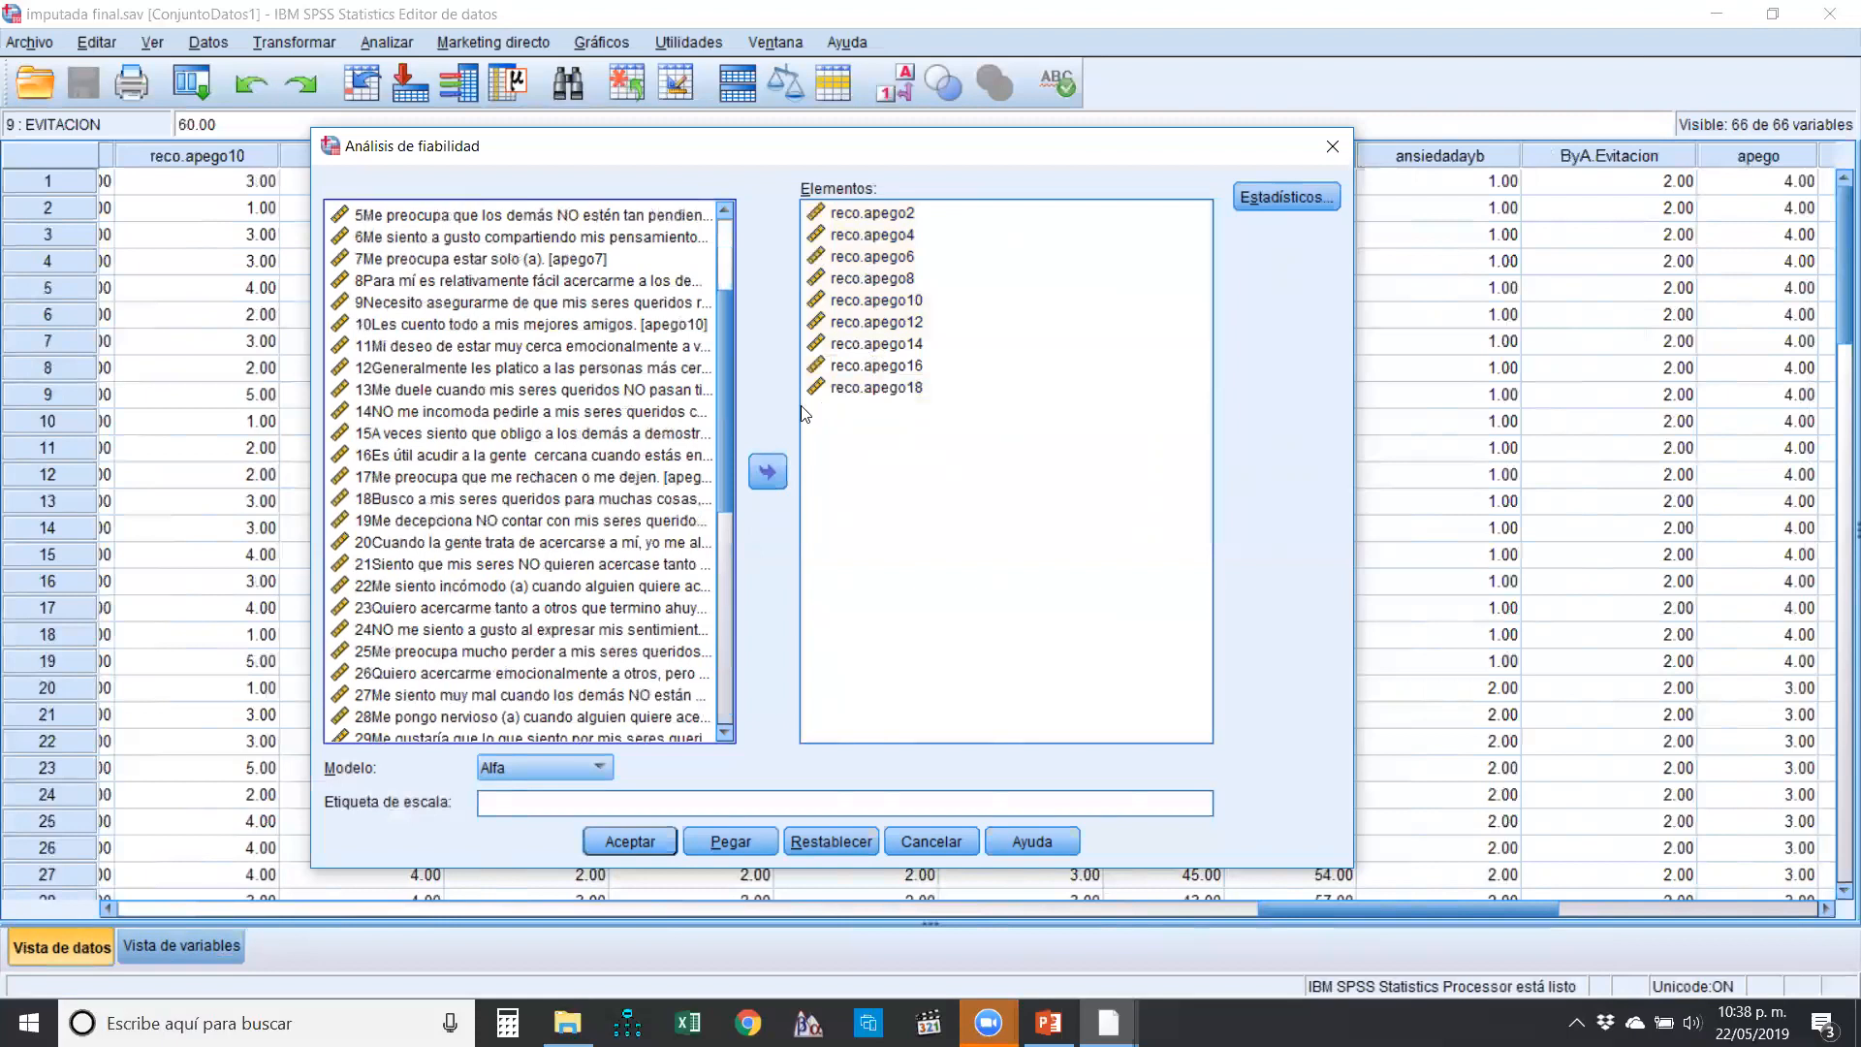
drag(719, 405, 723, 457)
click(402, 439)
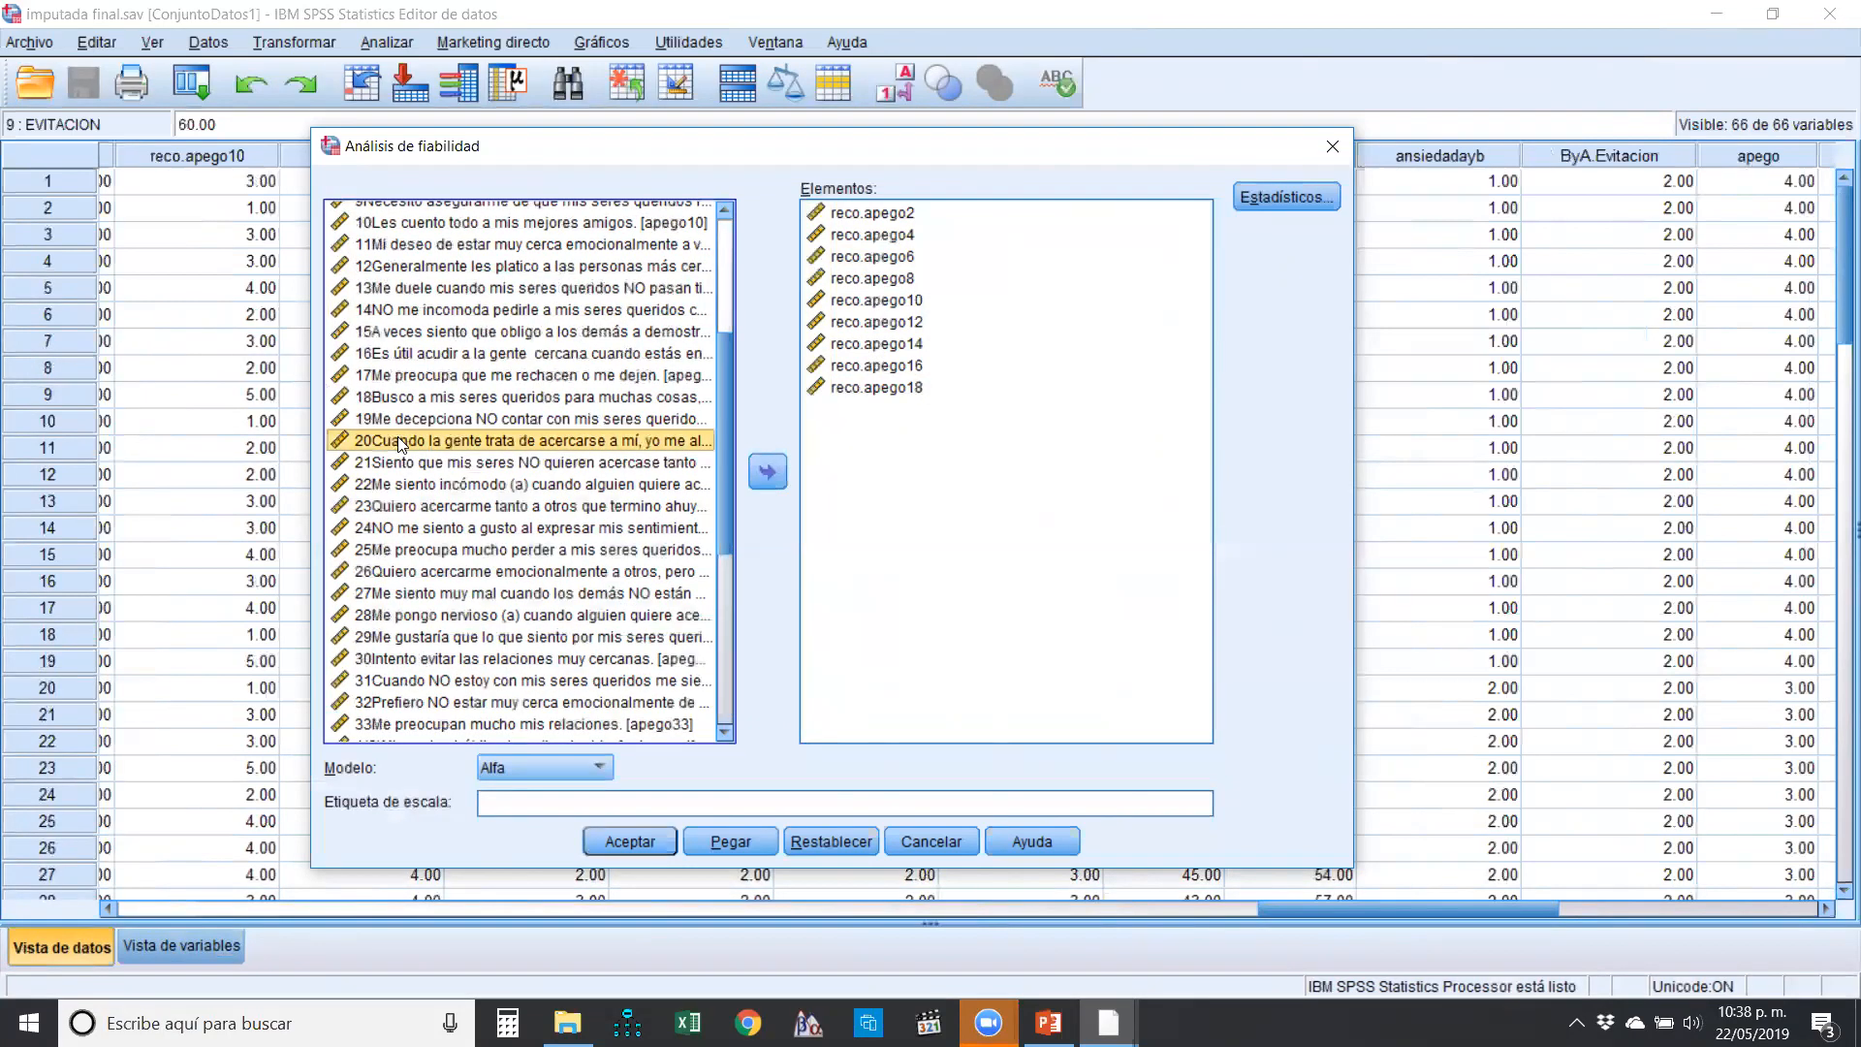
ctrl+click(388, 485)
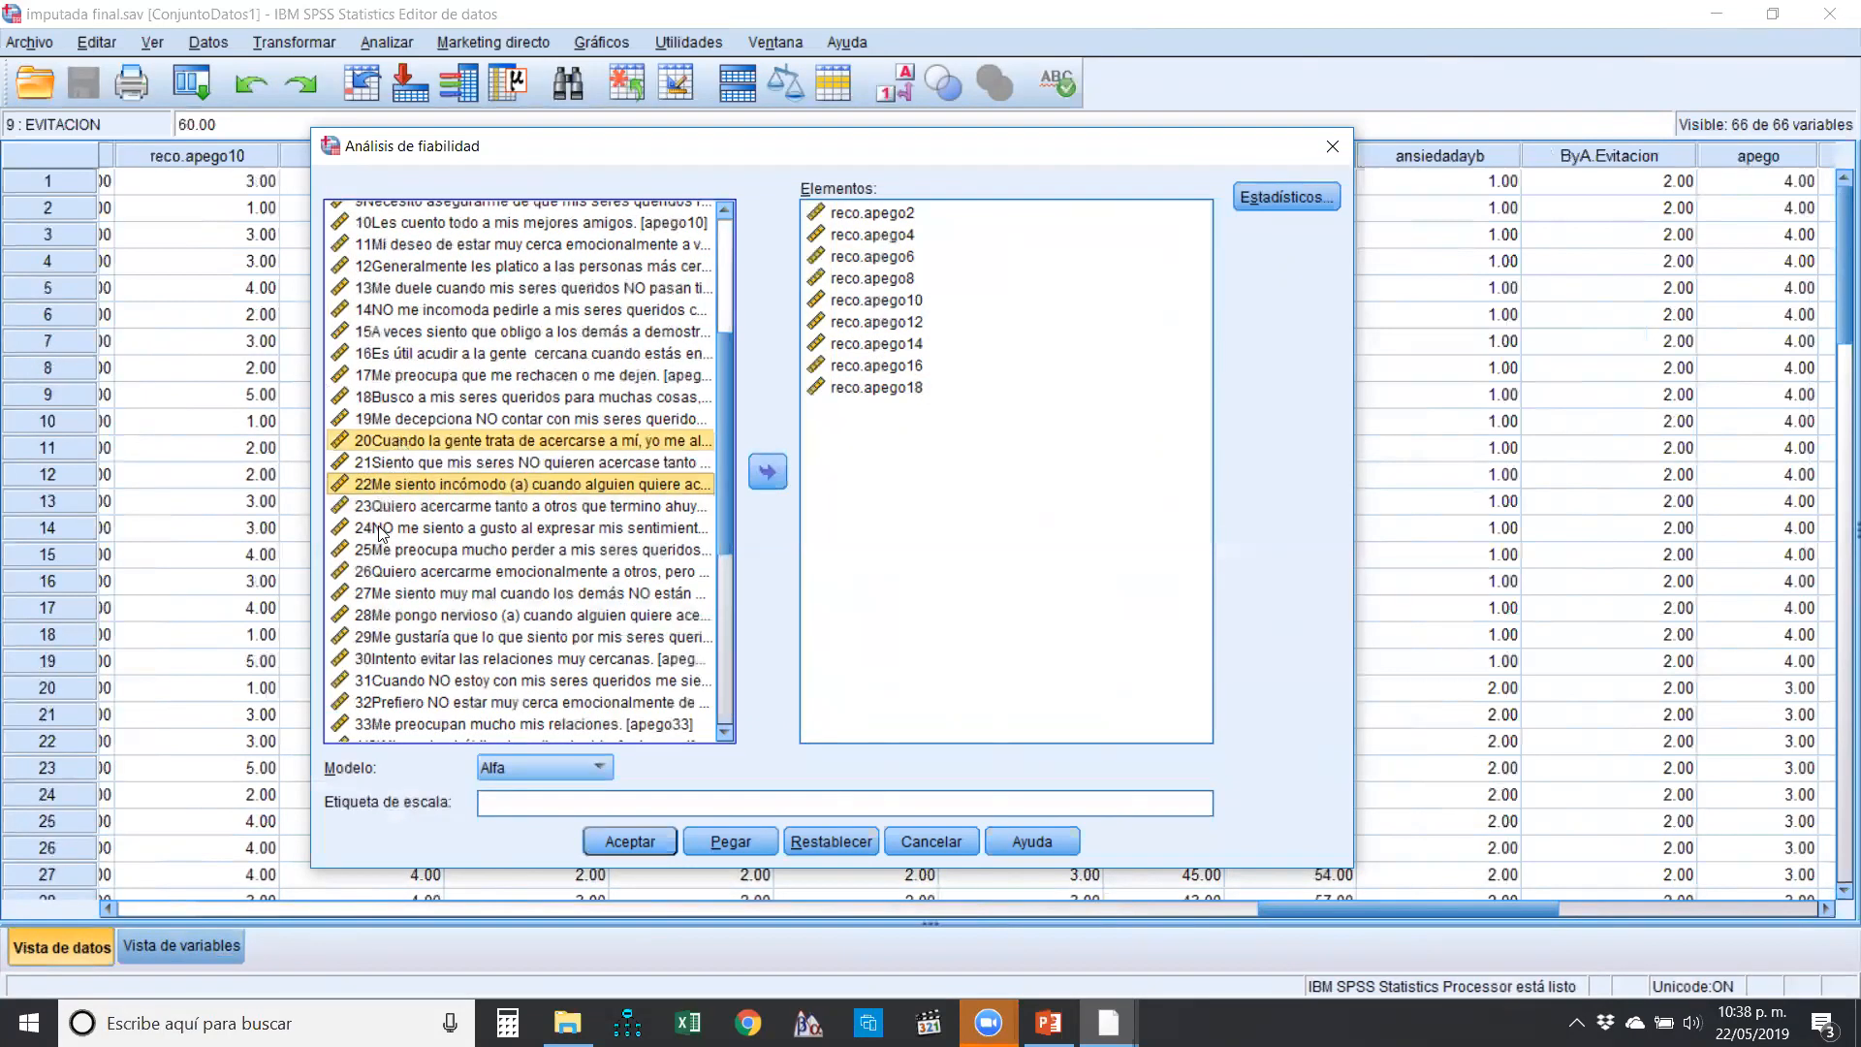
ctrl+click(384, 527)
ctrl+click(381, 572)
ctrl+click(373, 617)
ctrl+click(374, 659)
ctrl+click(373, 704)
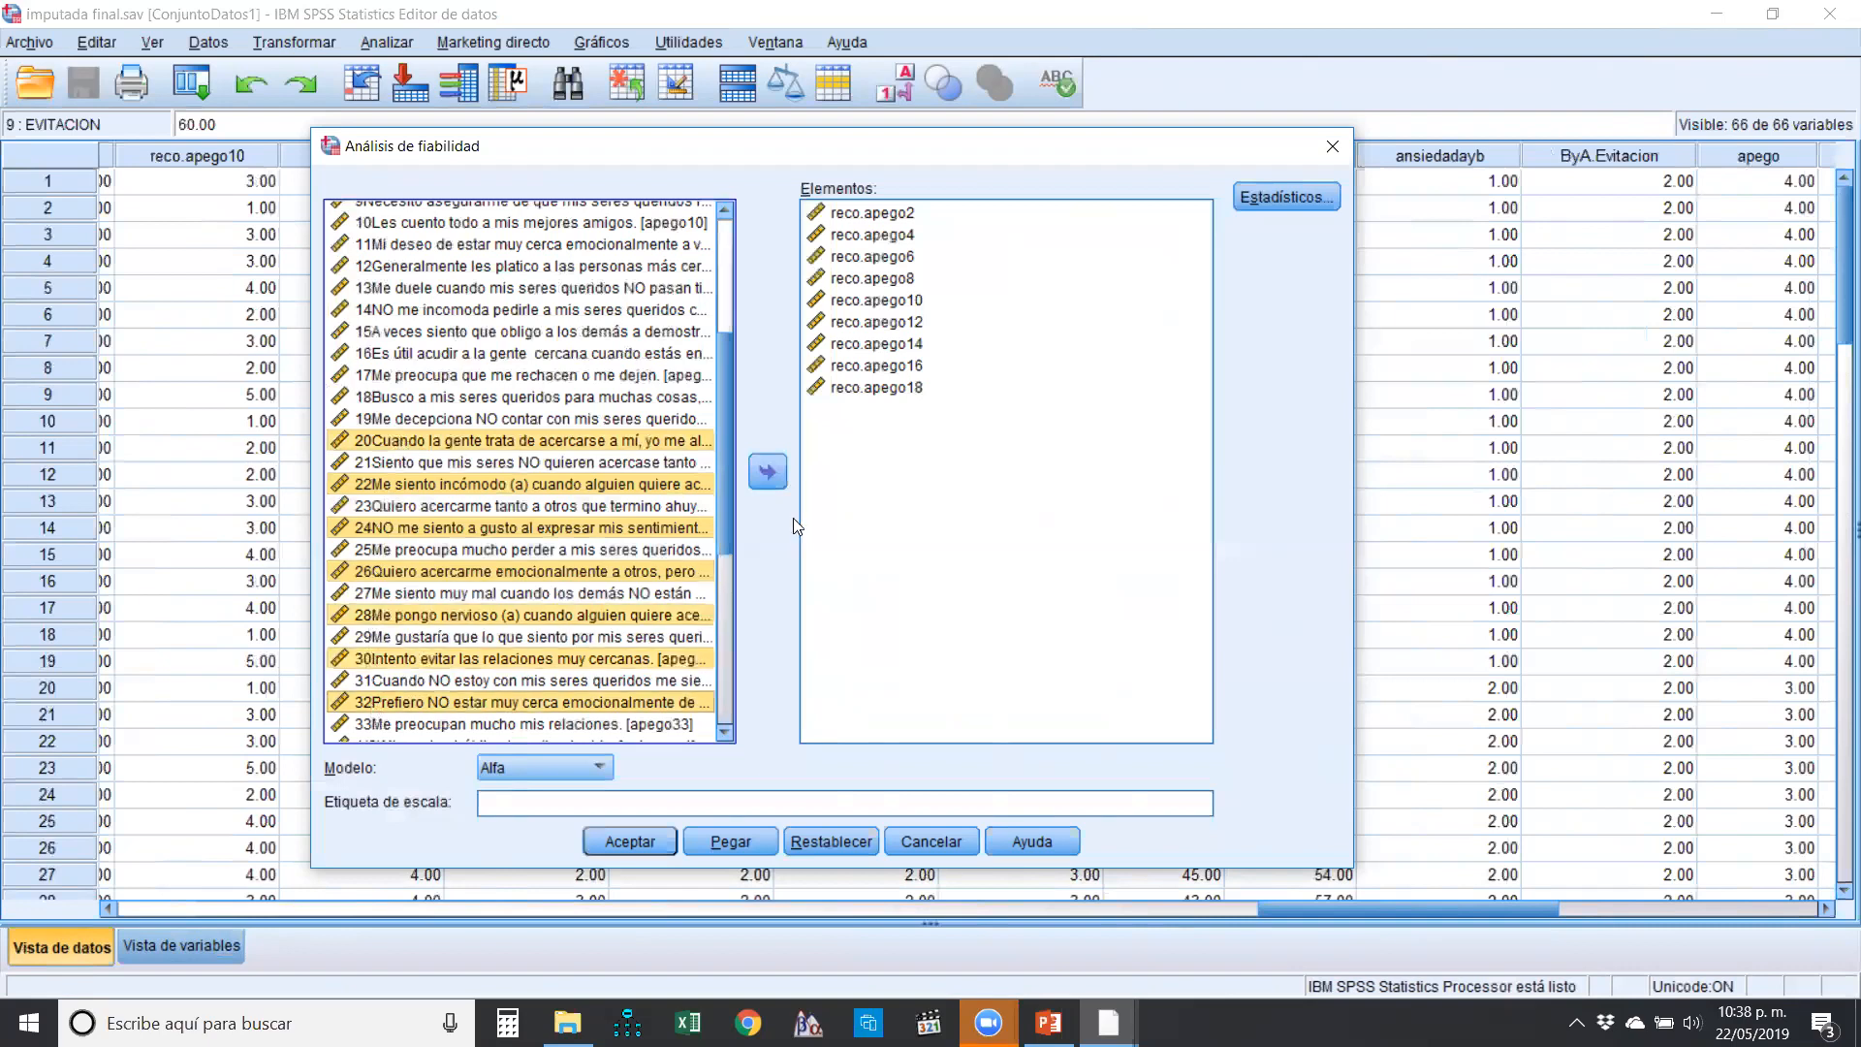
click(776, 480)
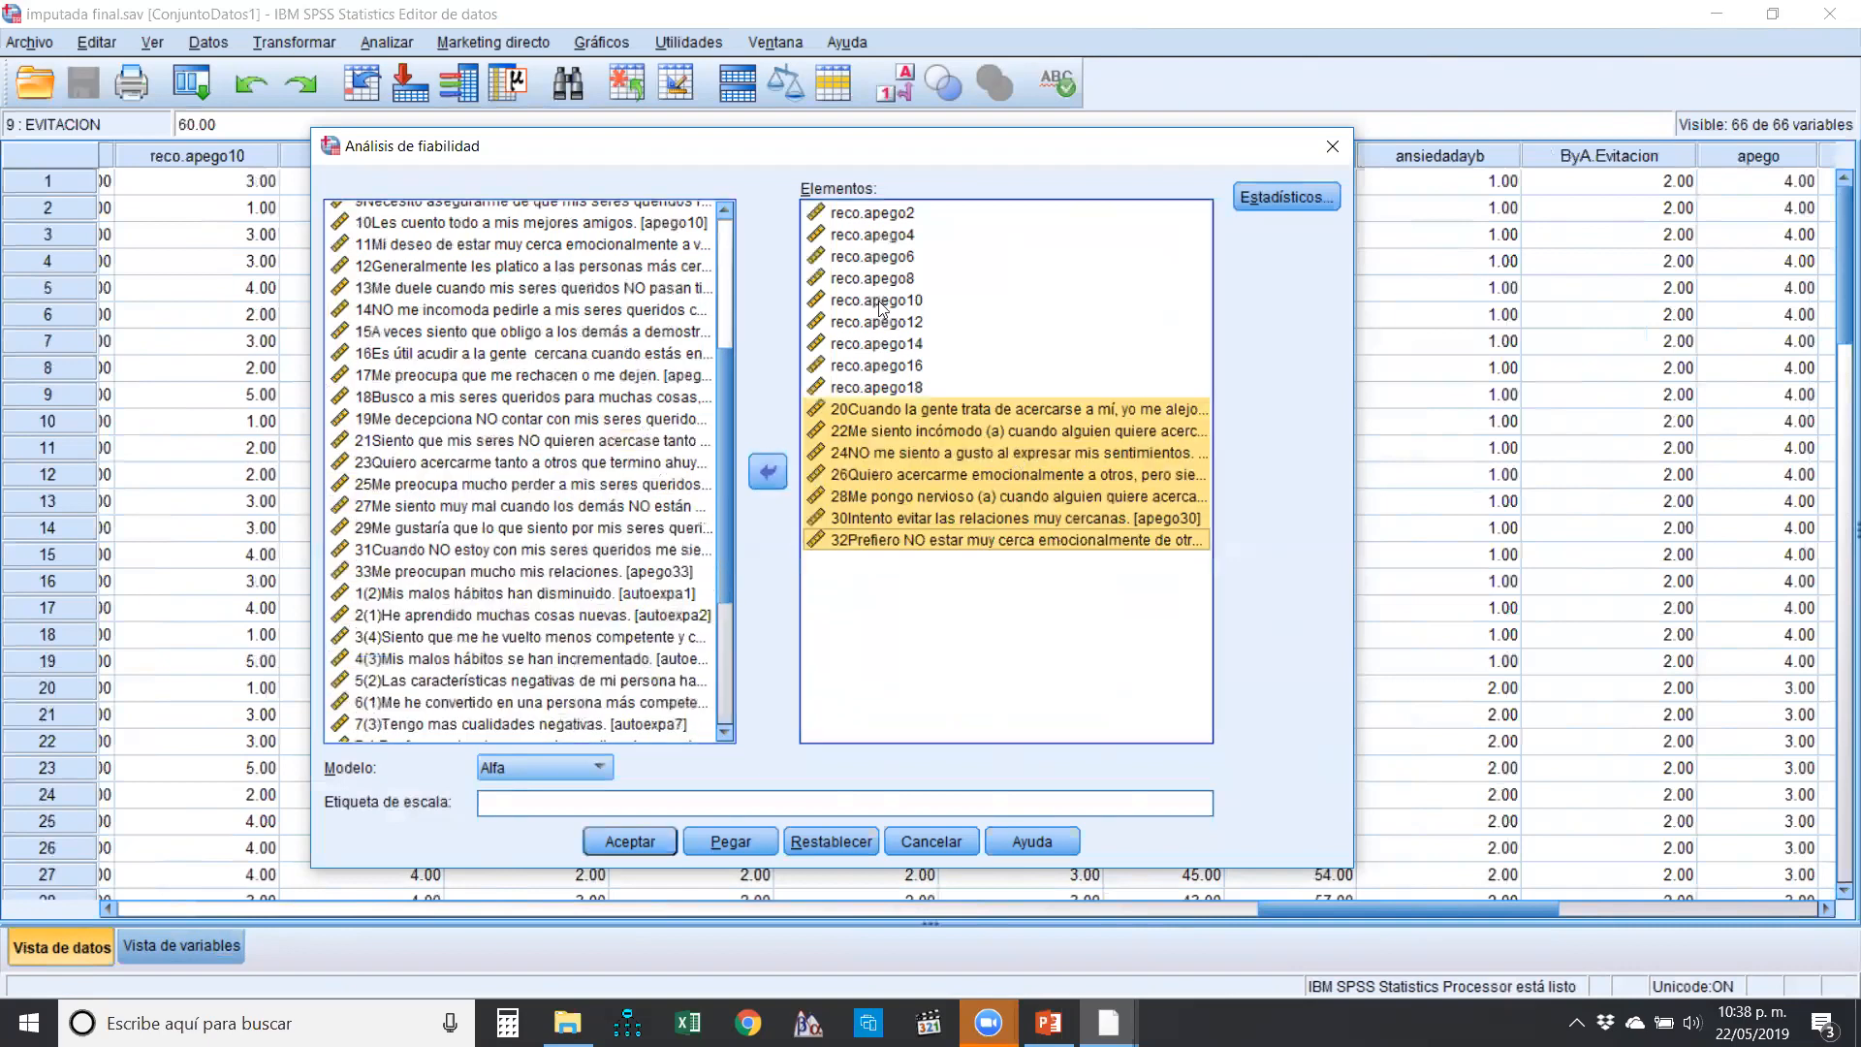
- Highlight the whole elements list from reco.apego2 through item 32 to check it, then clear the block selection
click(878, 212)
shift+click(837, 538)
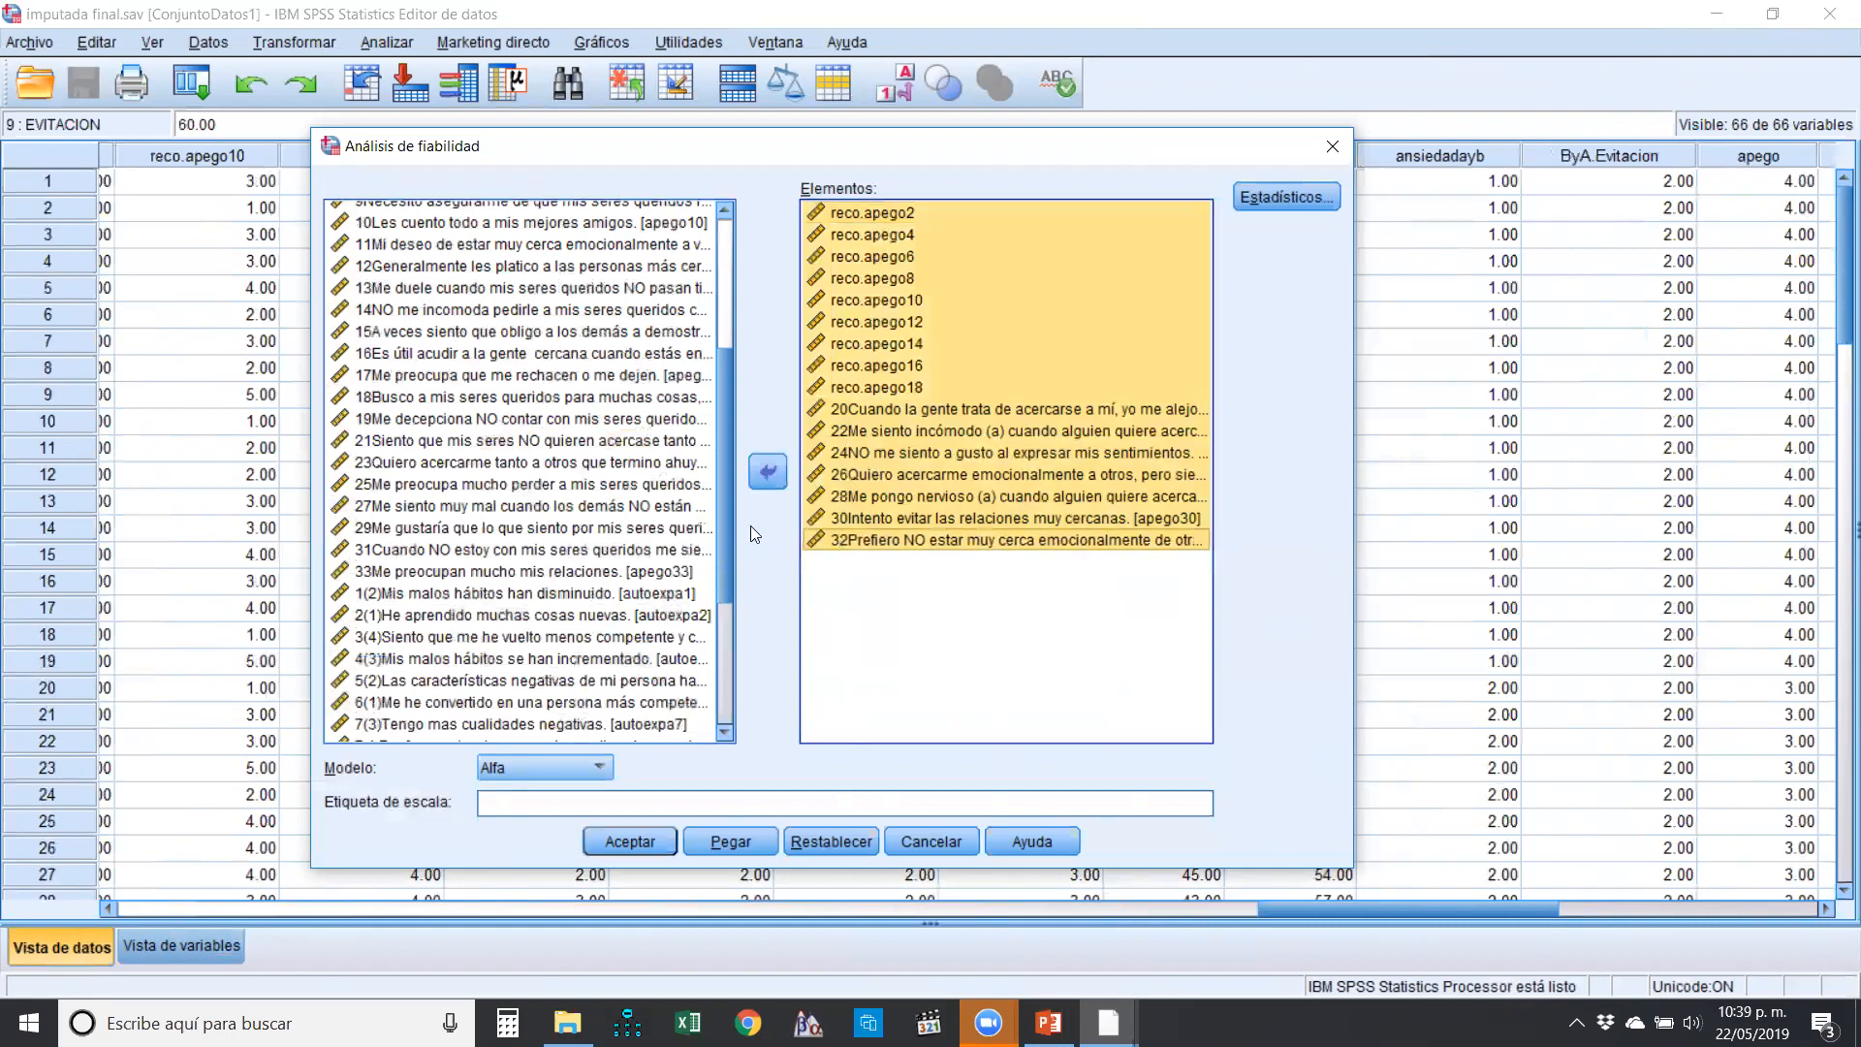
click(911, 604)
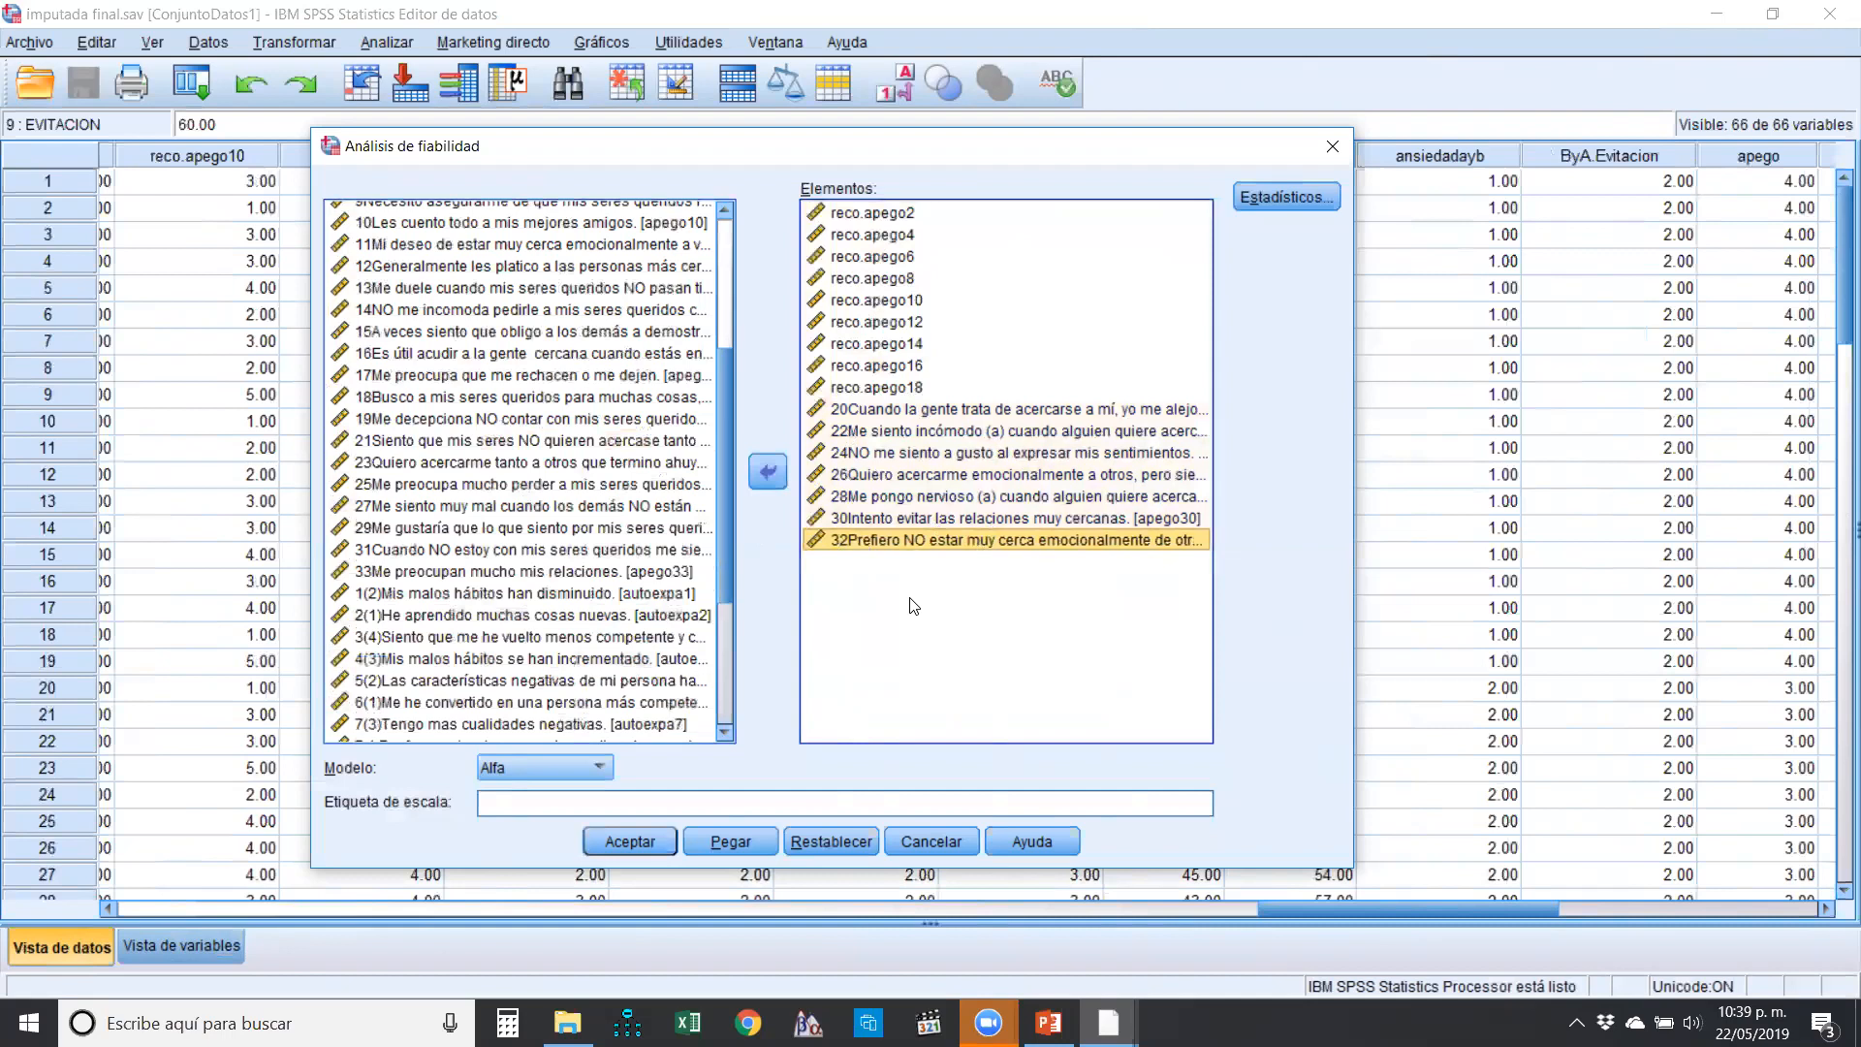
- Request Elemento, Escala and Escala si se elimina el elemento descriptives plus Medias and Varianzas summaries, and run the Alfa reliability analysis
click(1297, 206)
click(1207, 368)
click(1207, 395)
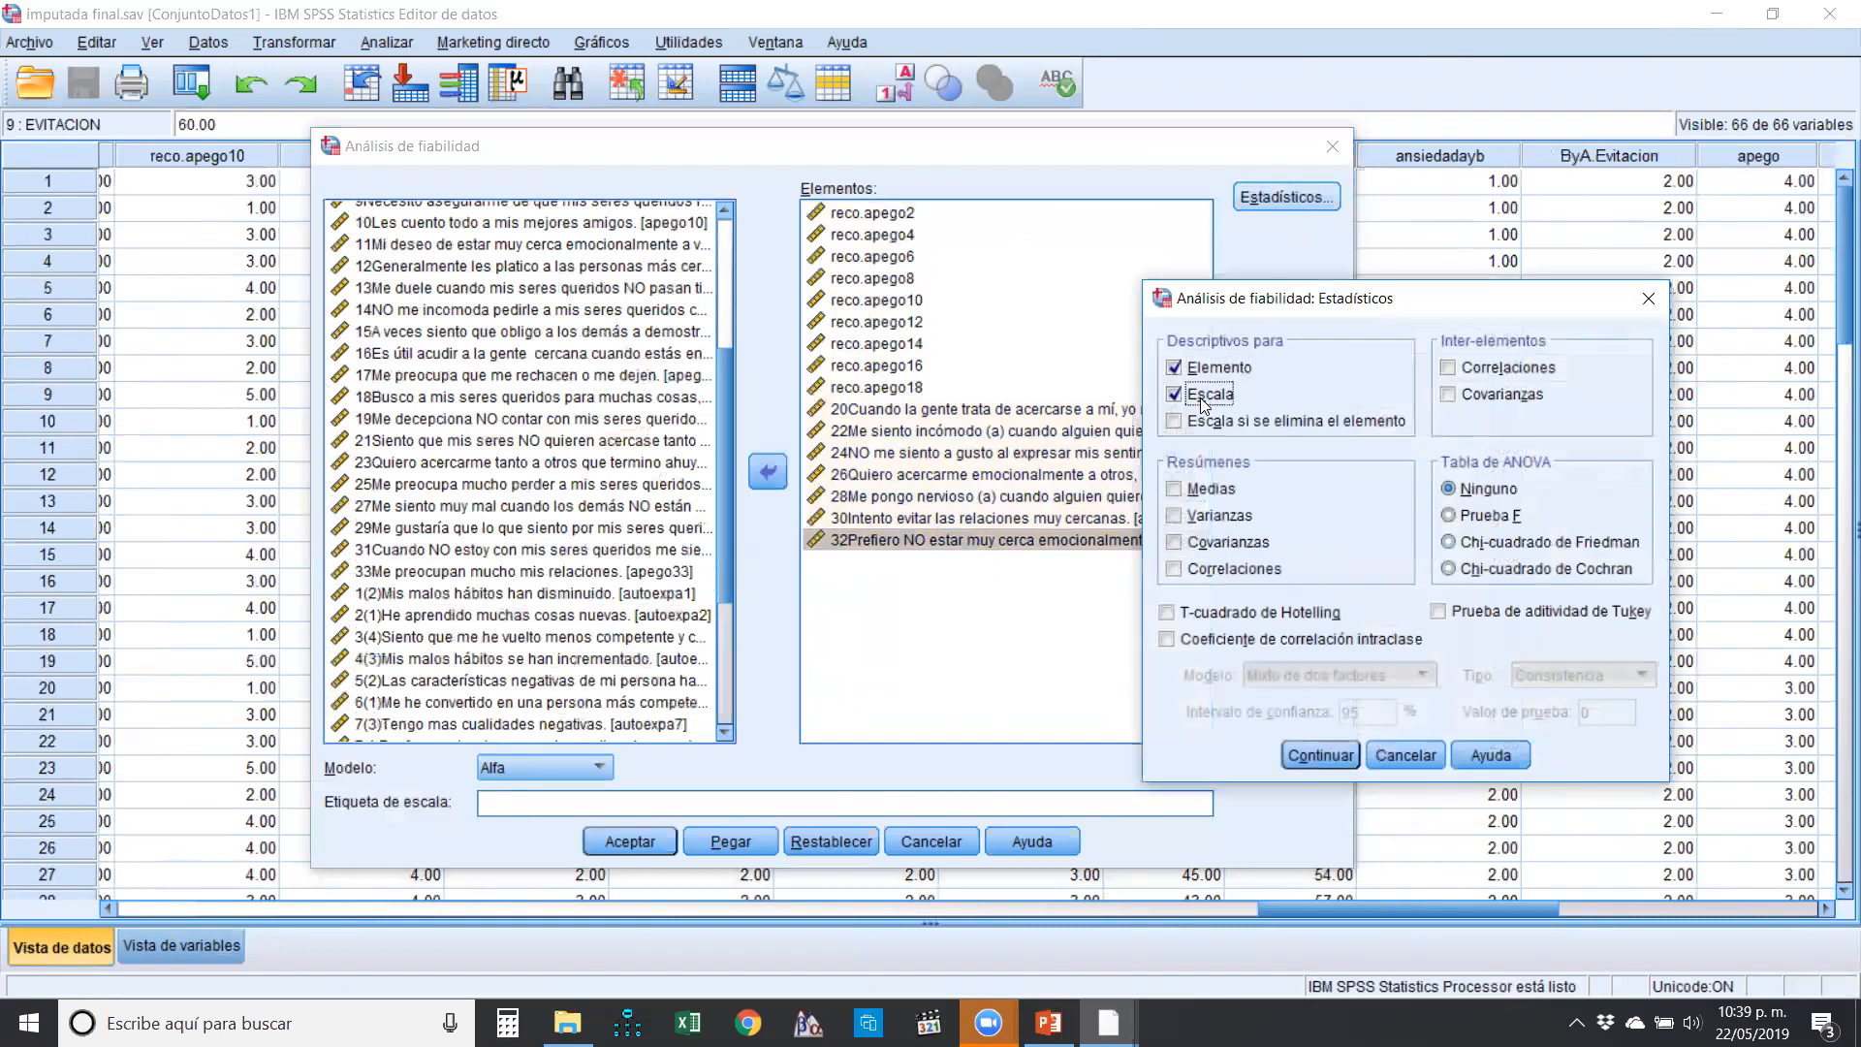
click(1201, 423)
click(1197, 492)
click(1320, 760)
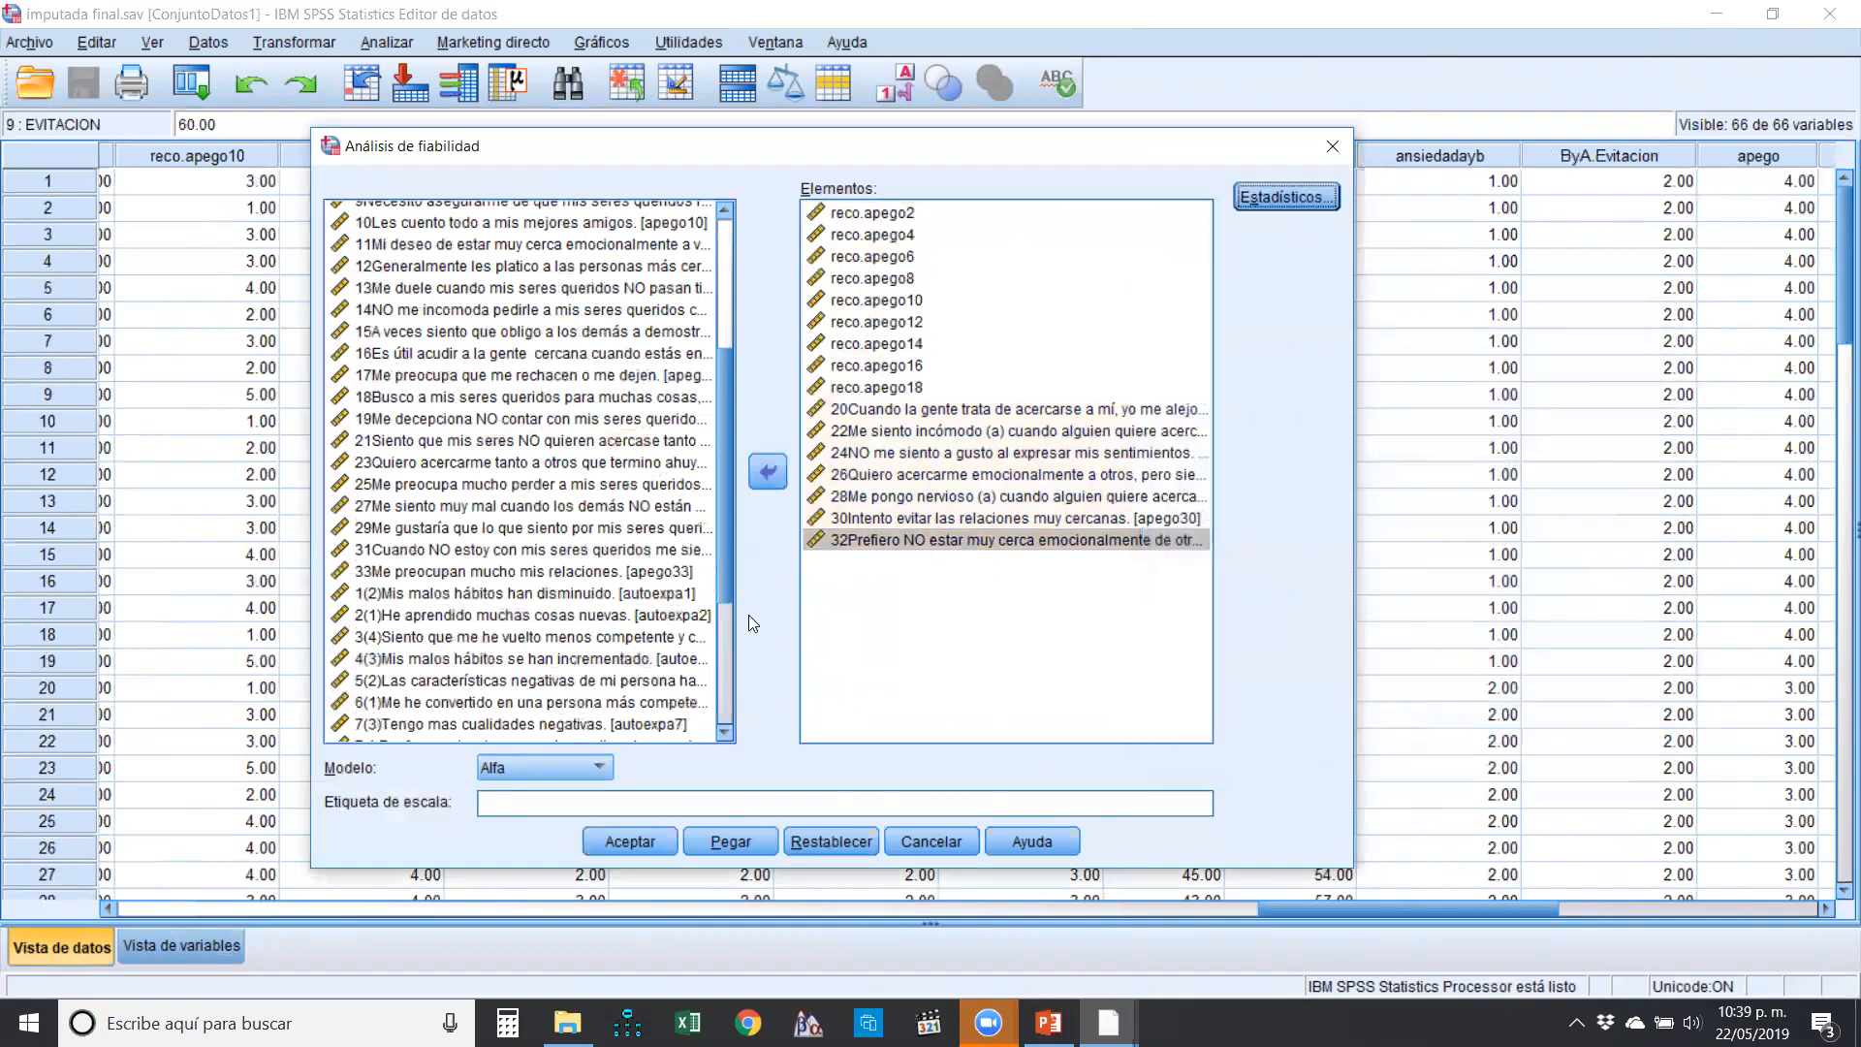
click(624, 843)
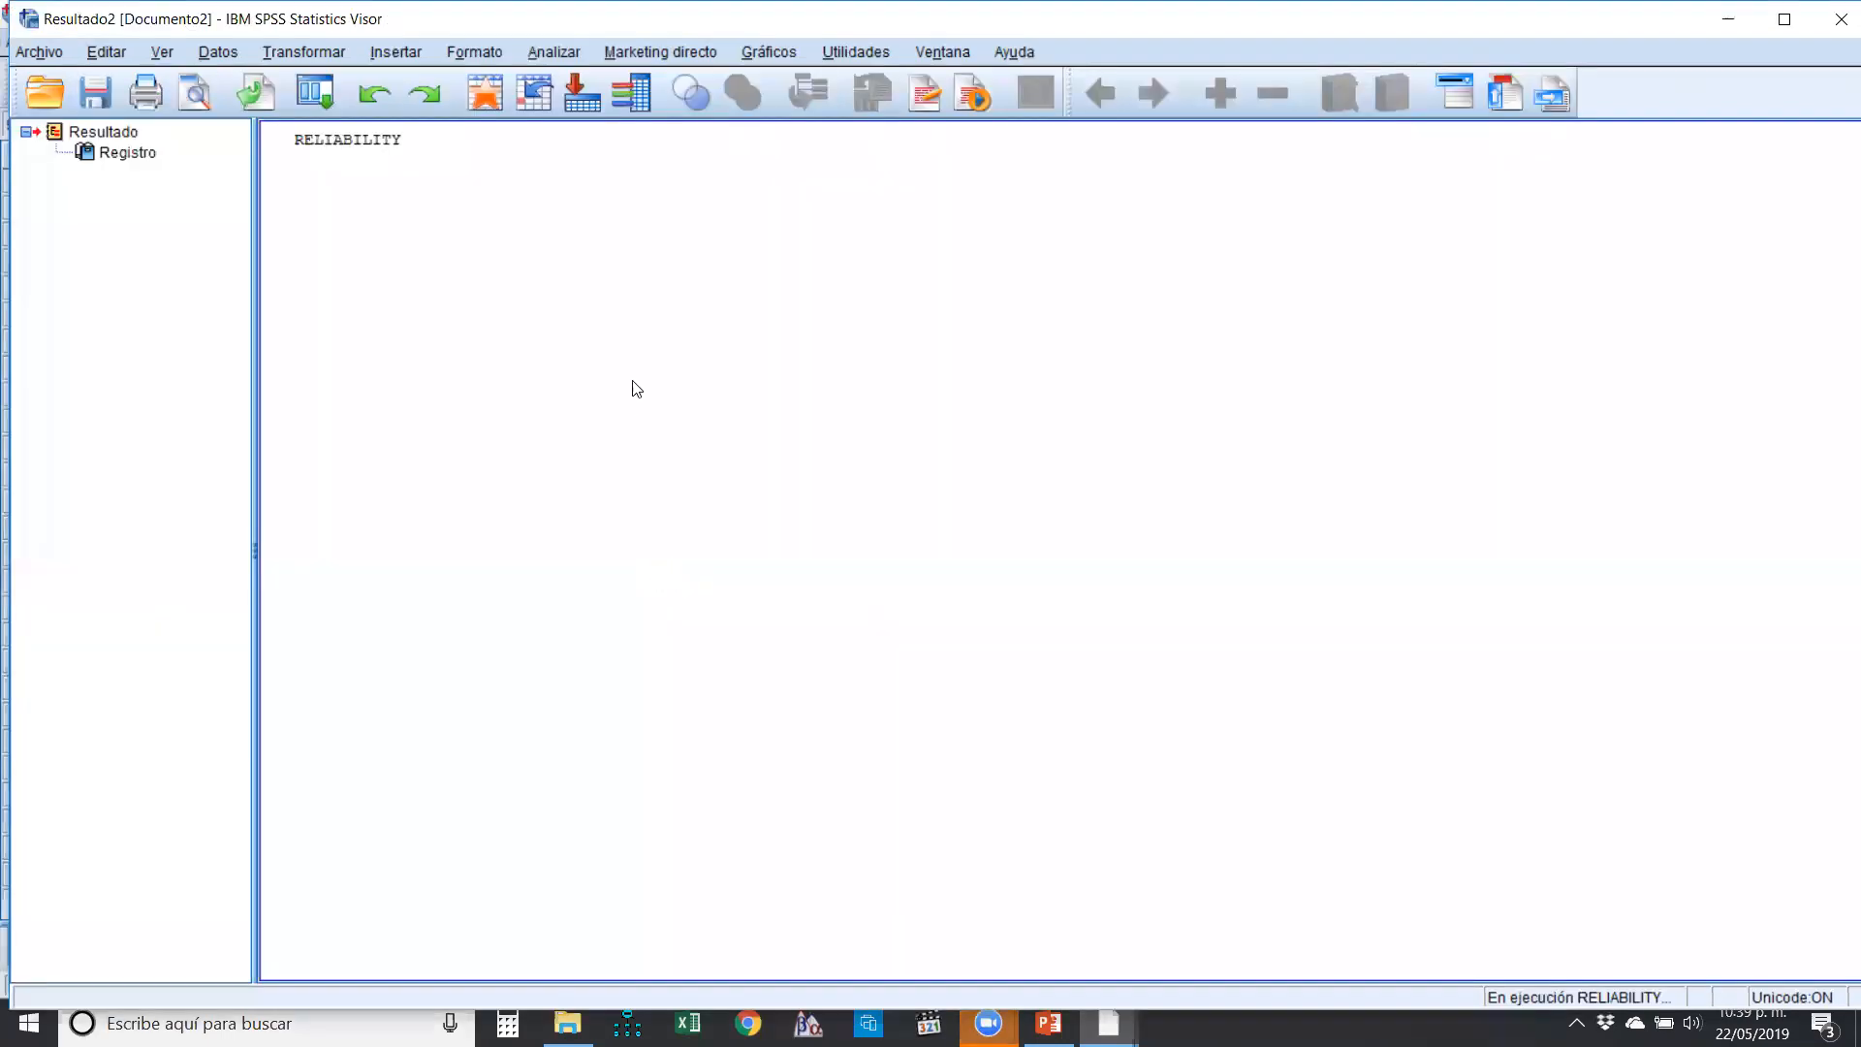
- Skim the reliability output from the warning through the summary, item-total (Estadísticas de total de elemento) and scale statistics tables
click(549, 224)
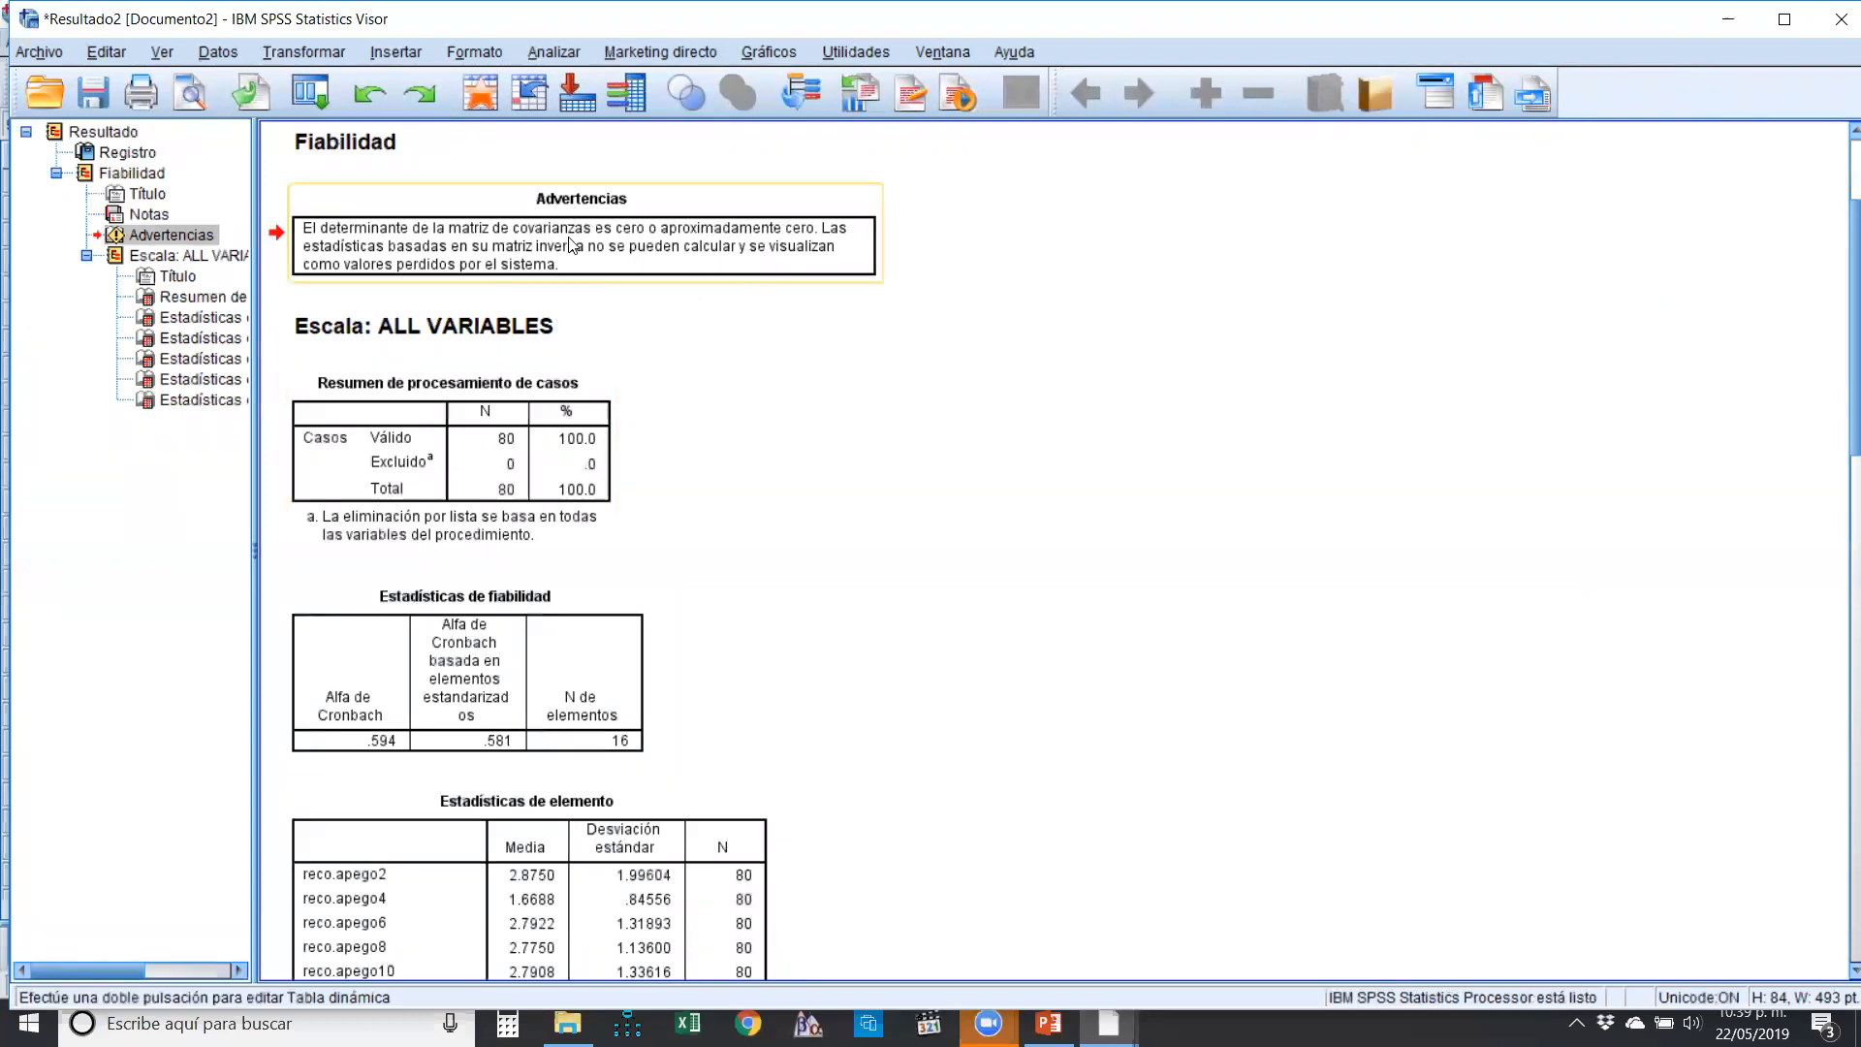
scroll(465, 287, down, 3)
scroll(465, 287, down, 18)
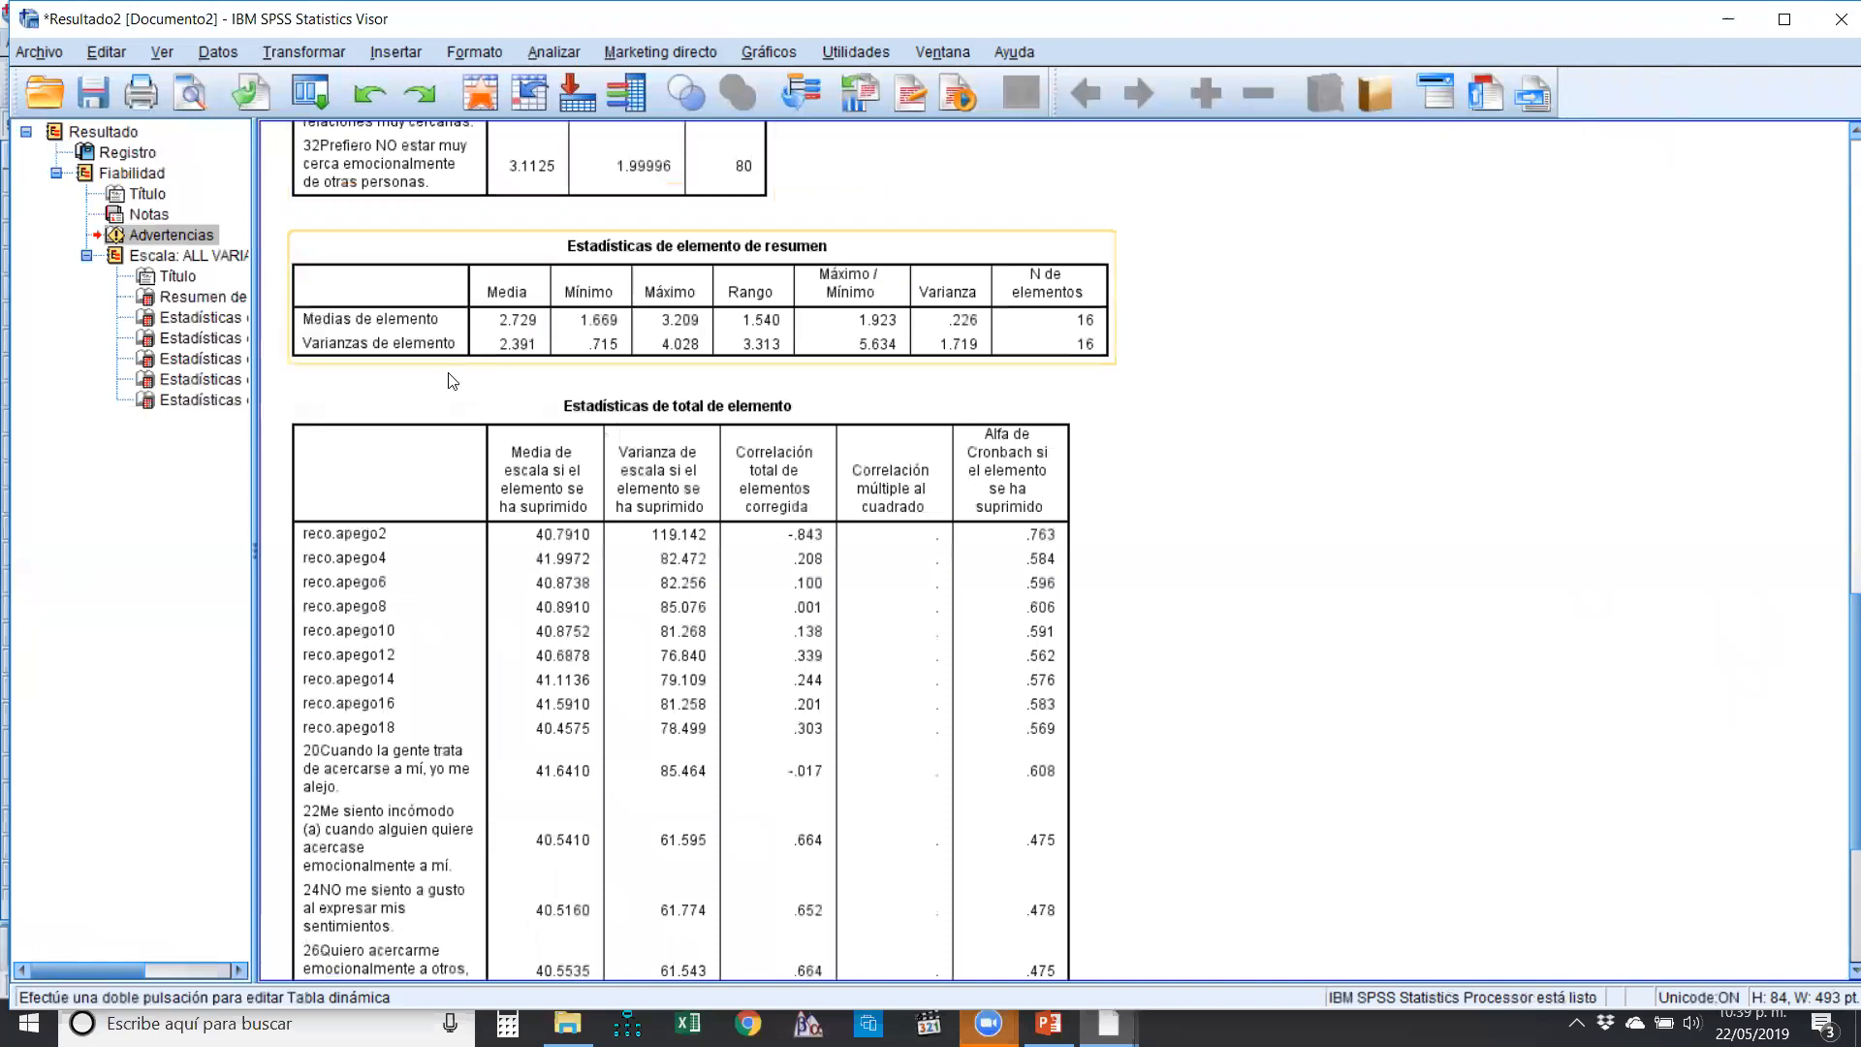
scroll(717, 373, up, 6)
scroll(727, 387, down, 6)
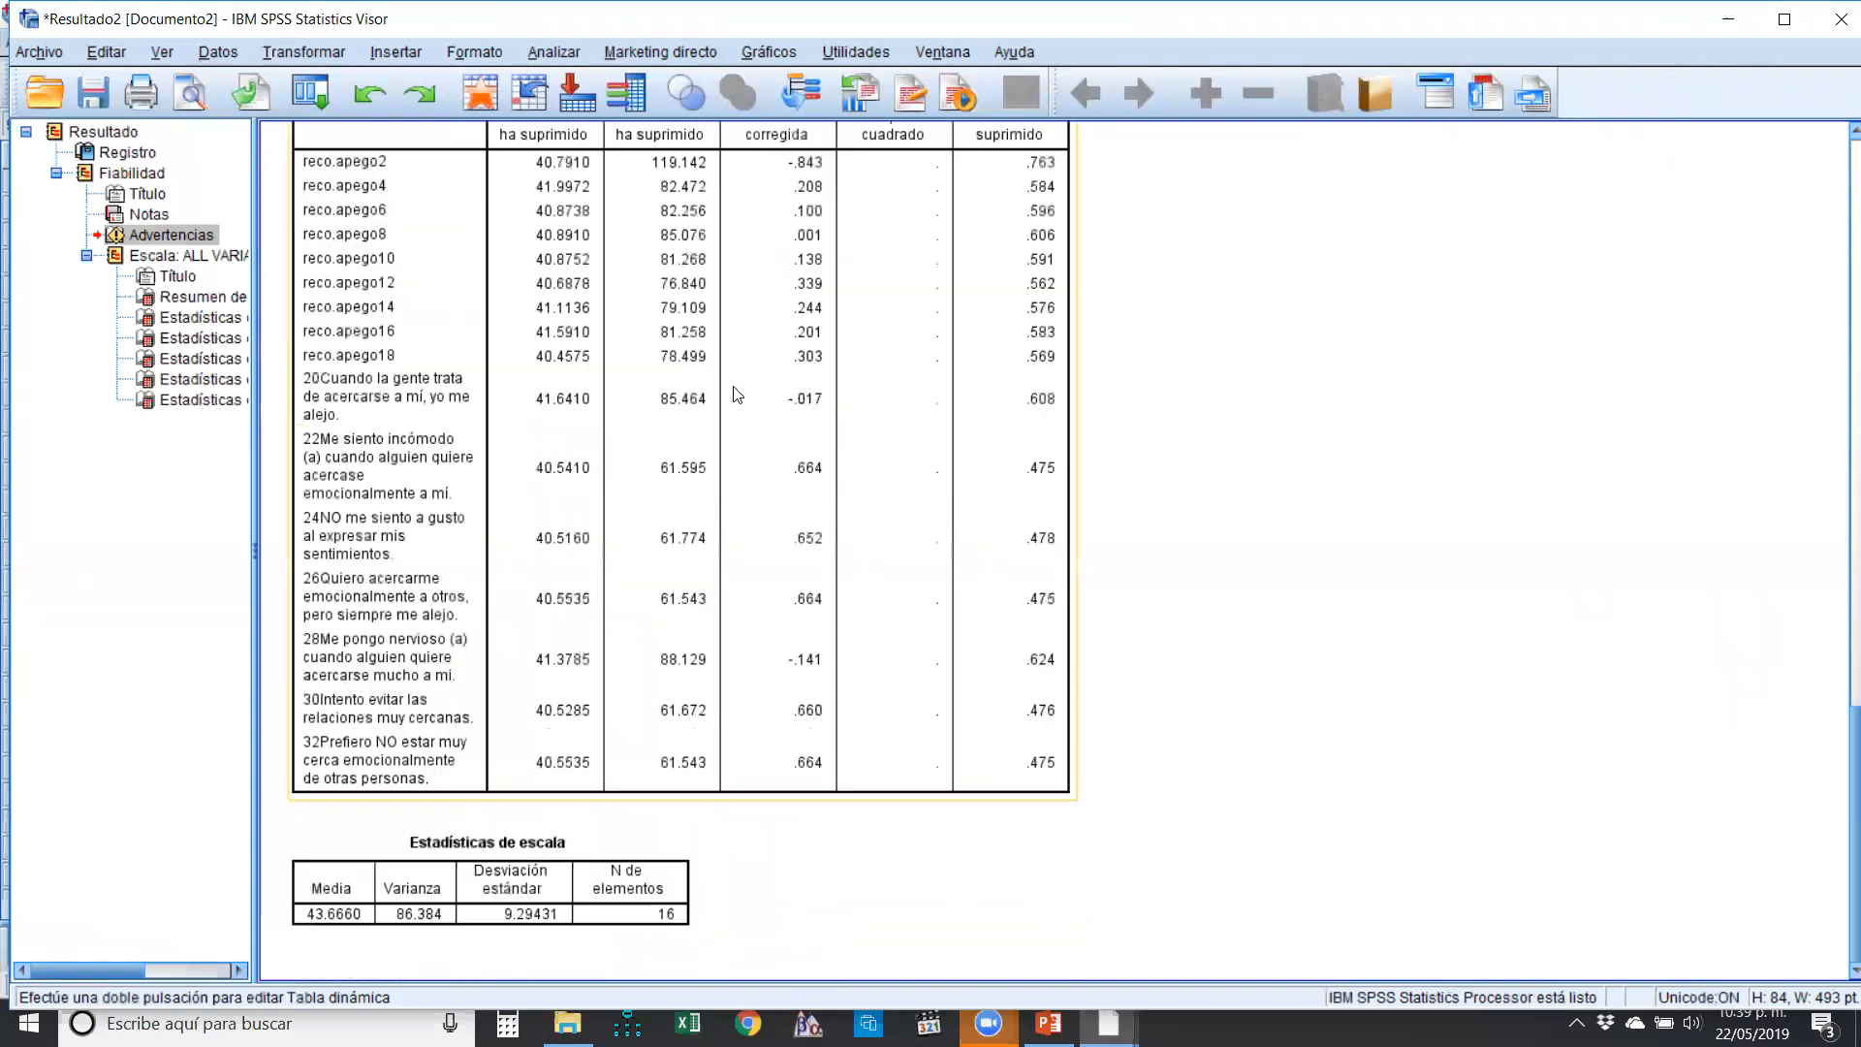
click(890, 376)
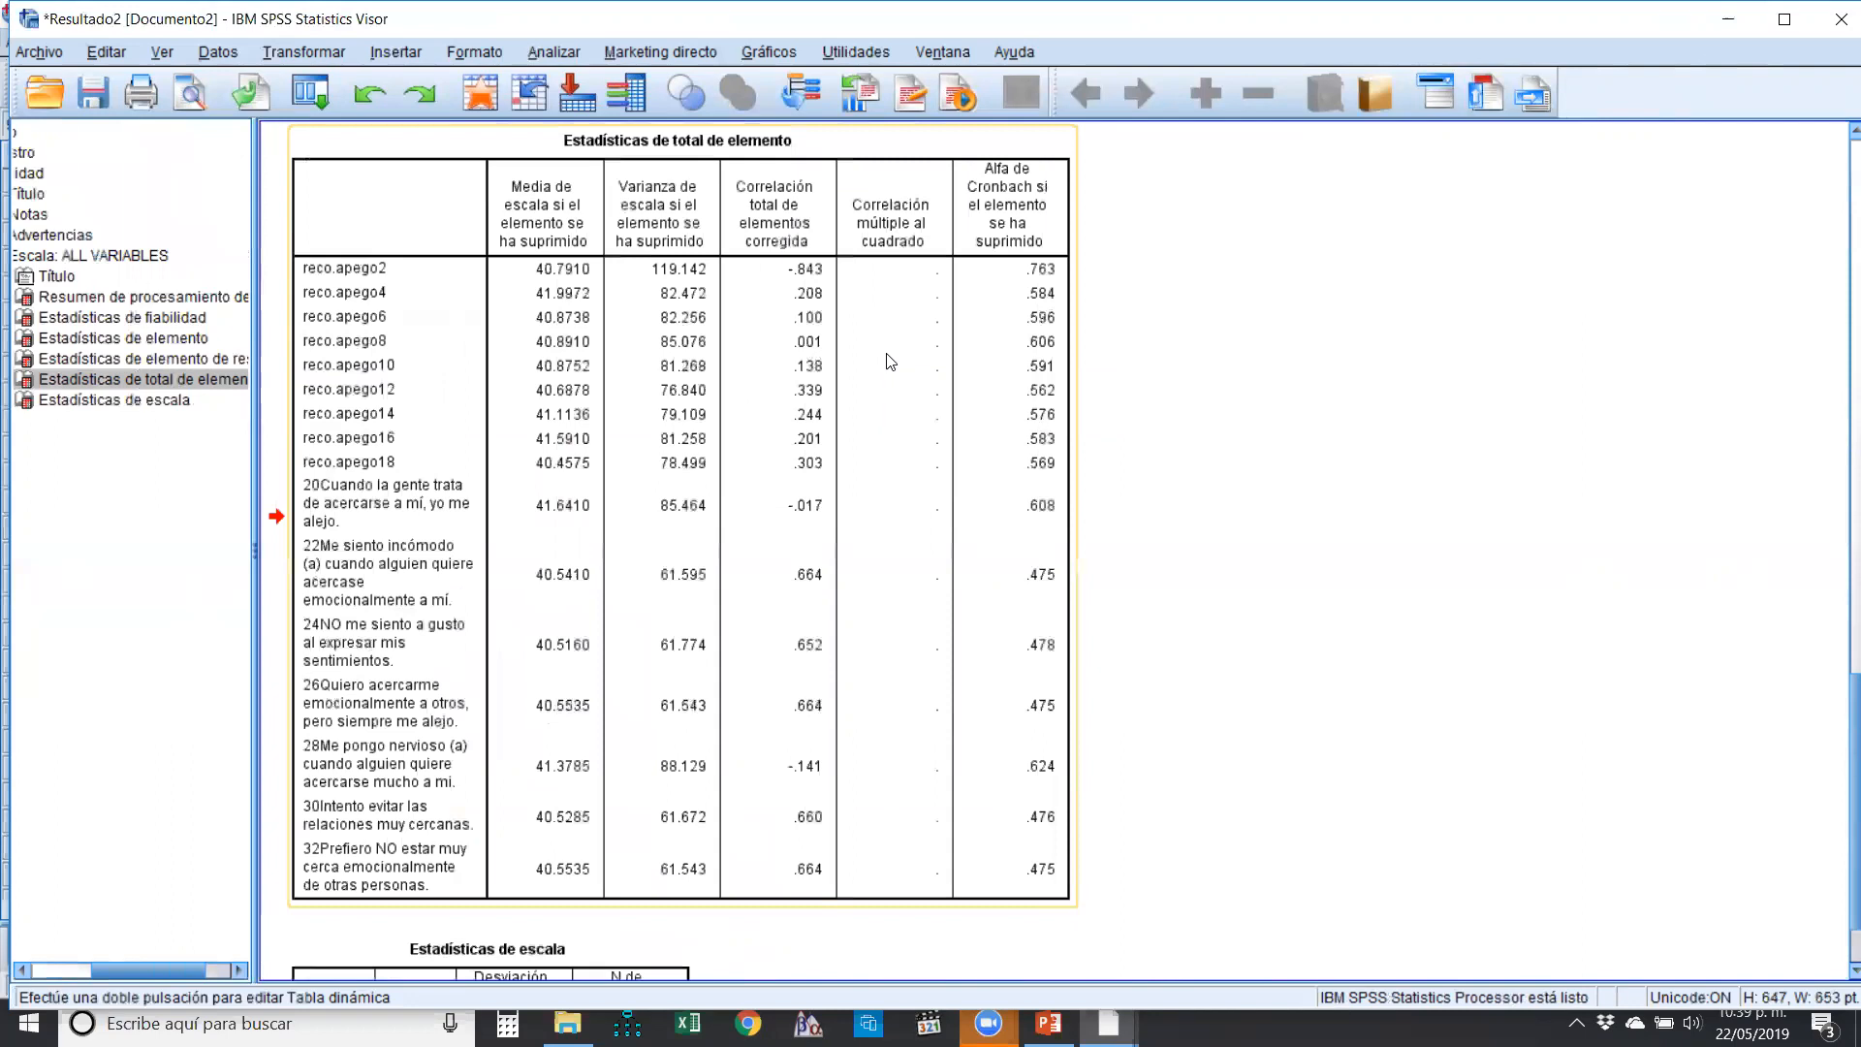
scroll(890, 369, up, 5)
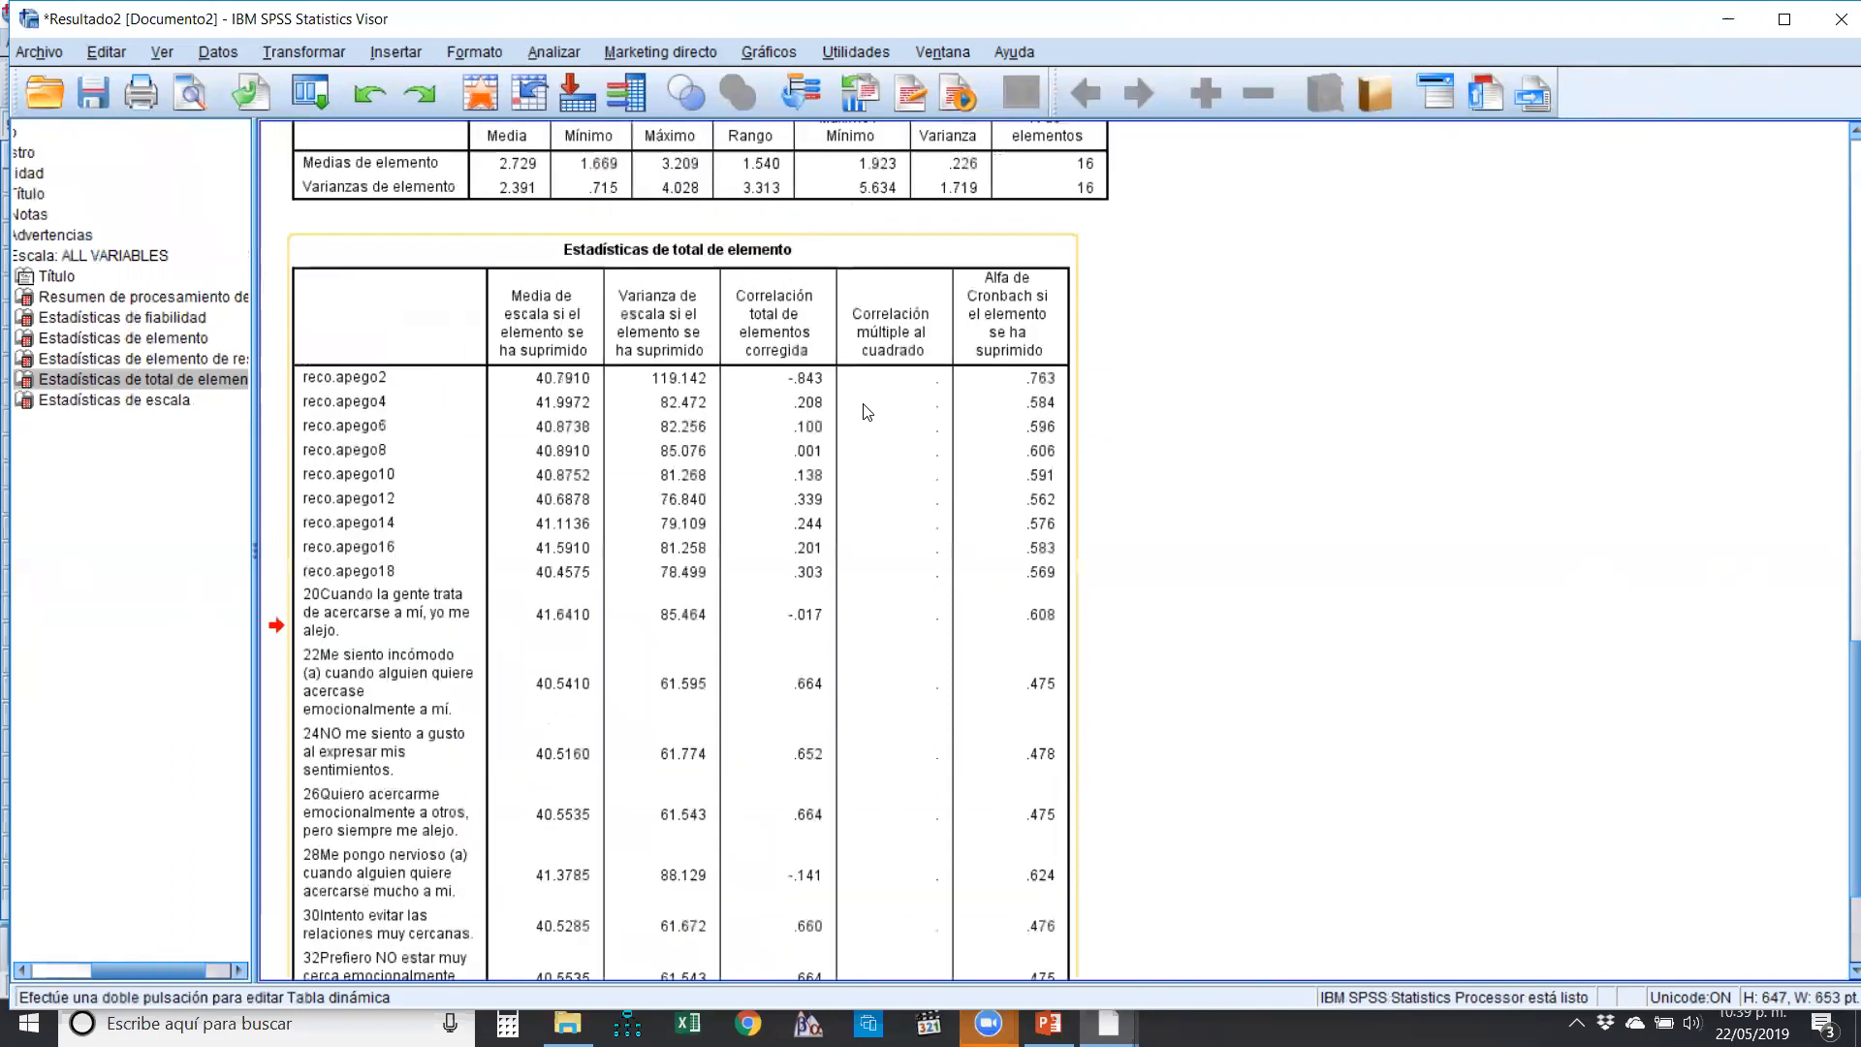
scroll(862, 407, down, 6)
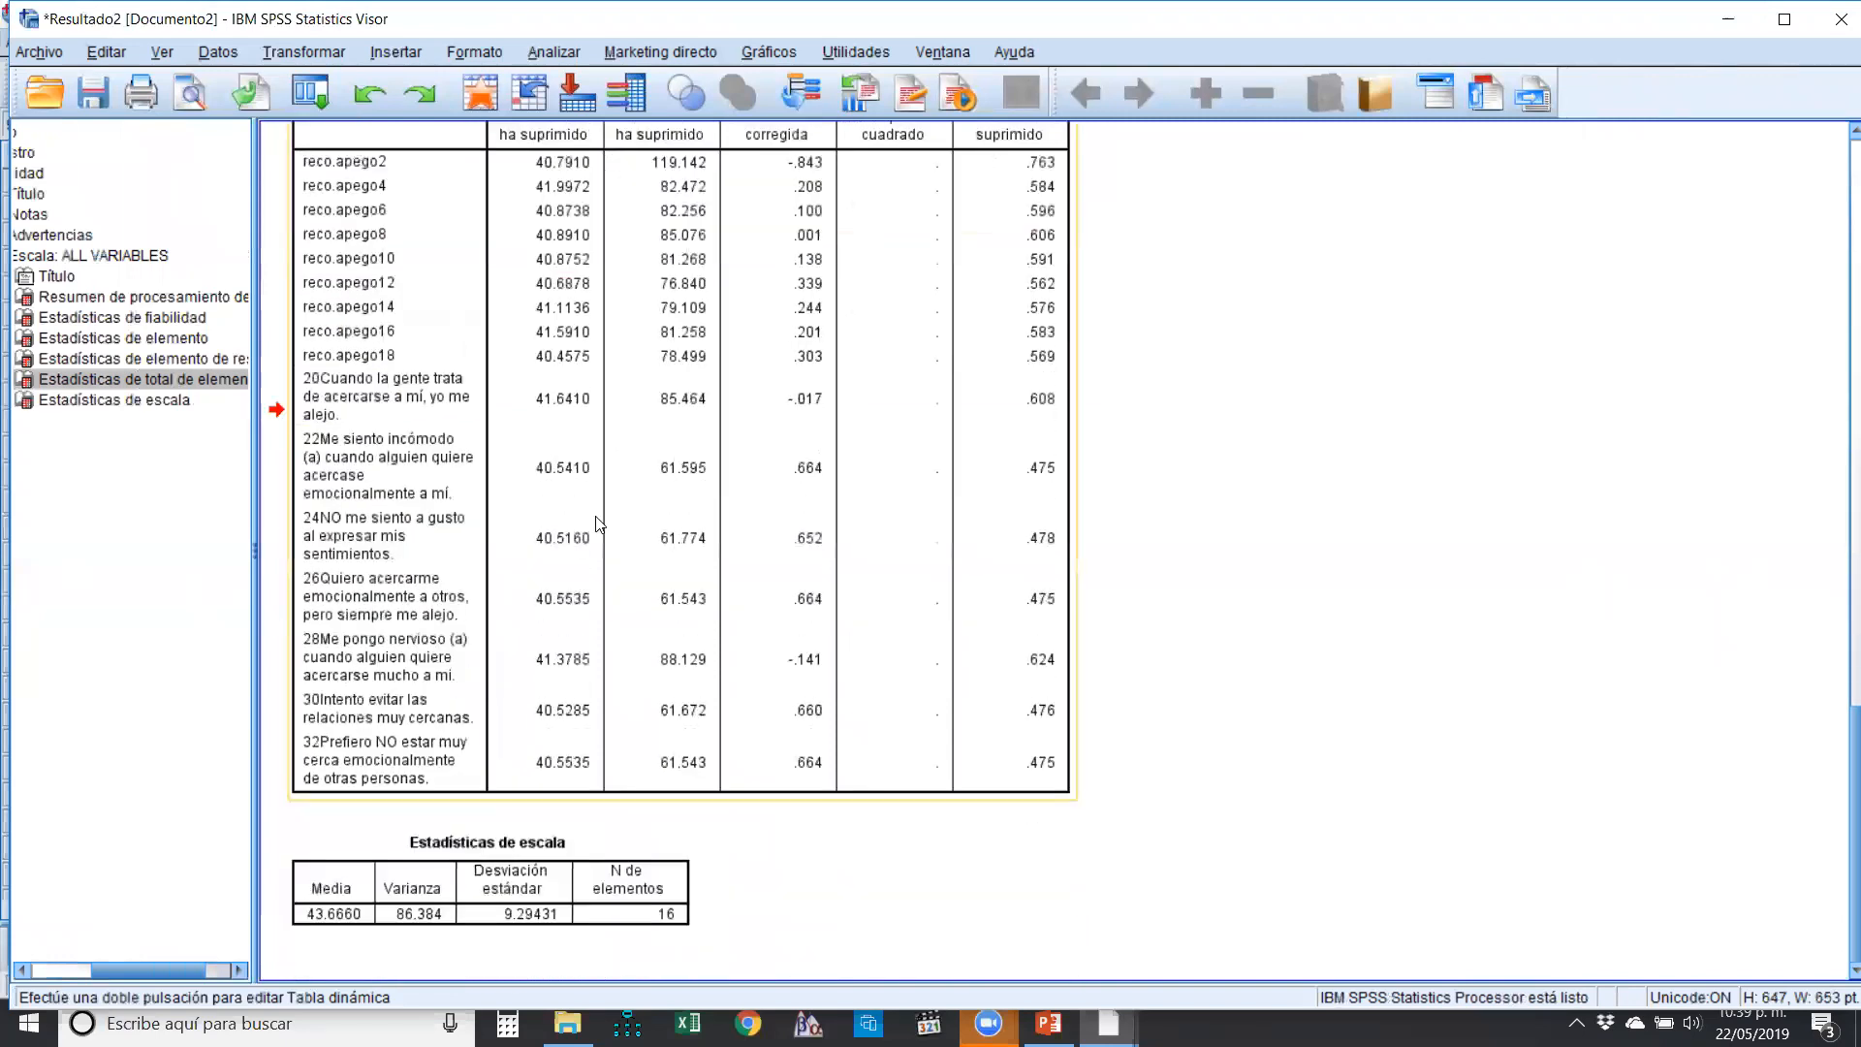
scroll(606, 529, up, 1)
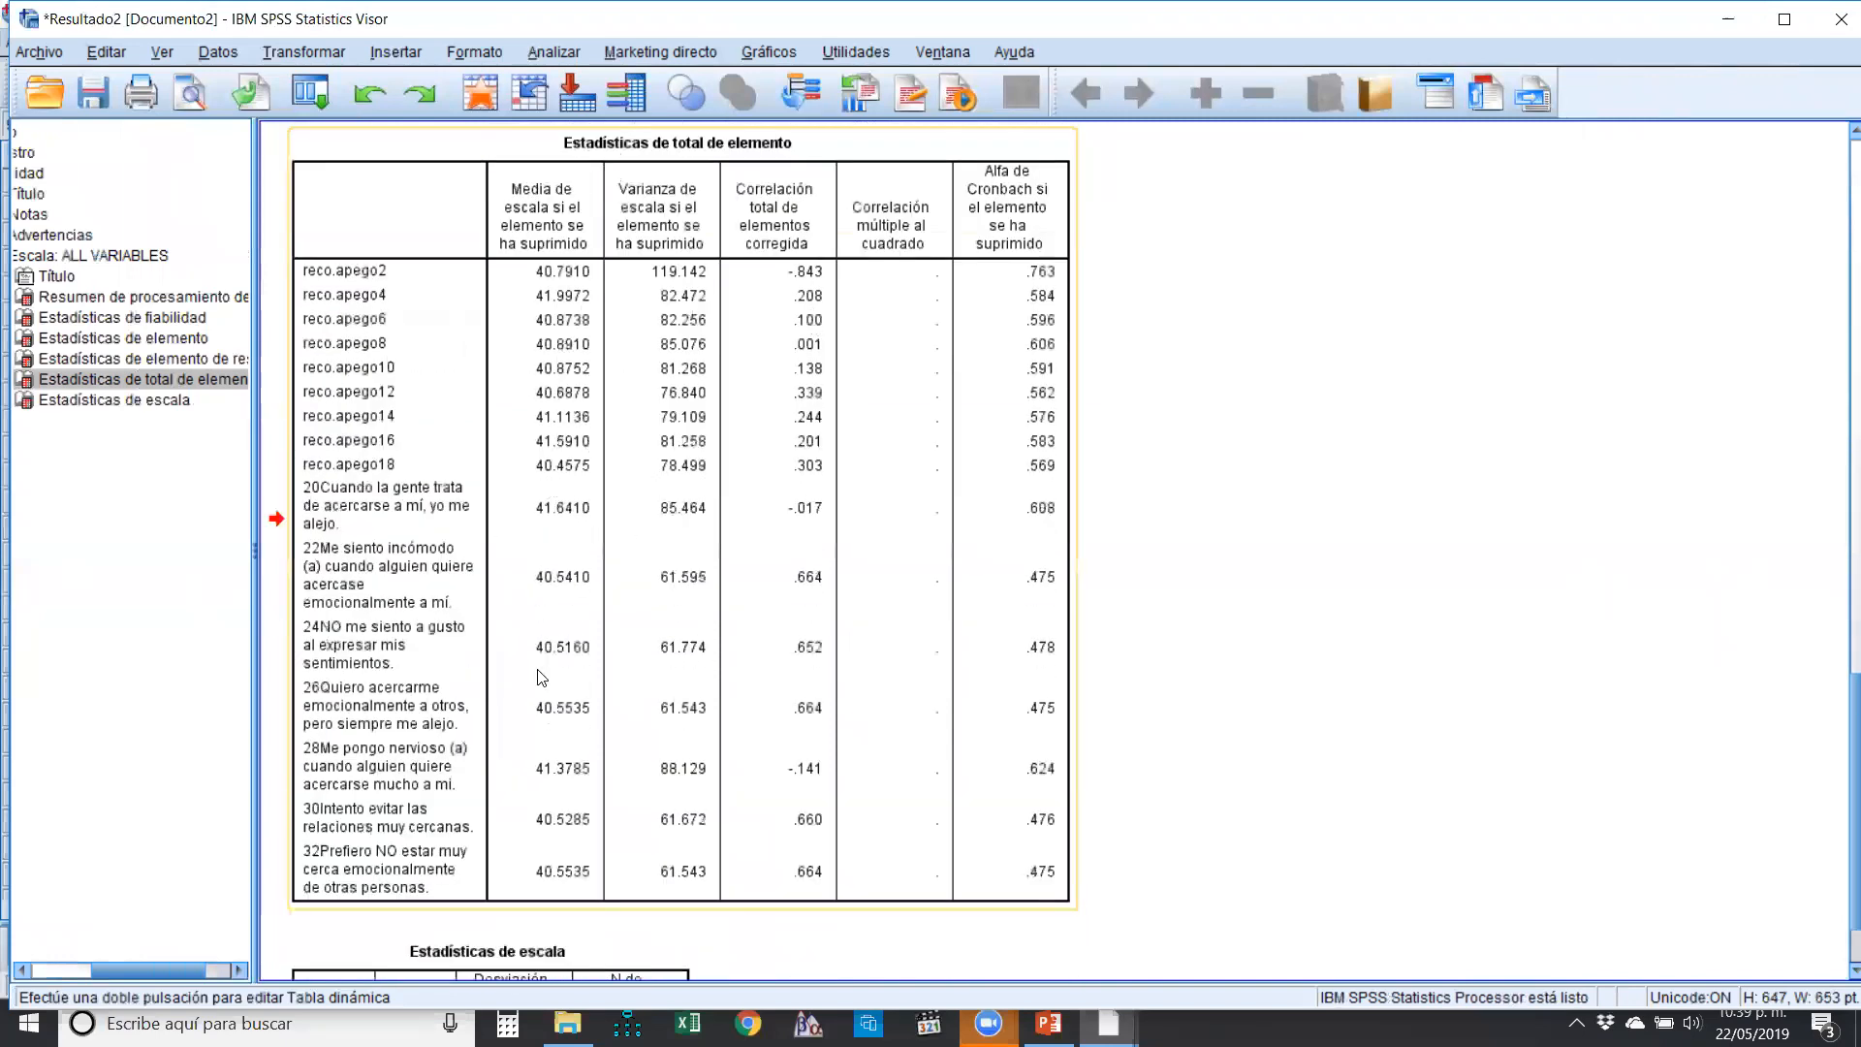
scroll(825, 546, up, 1)
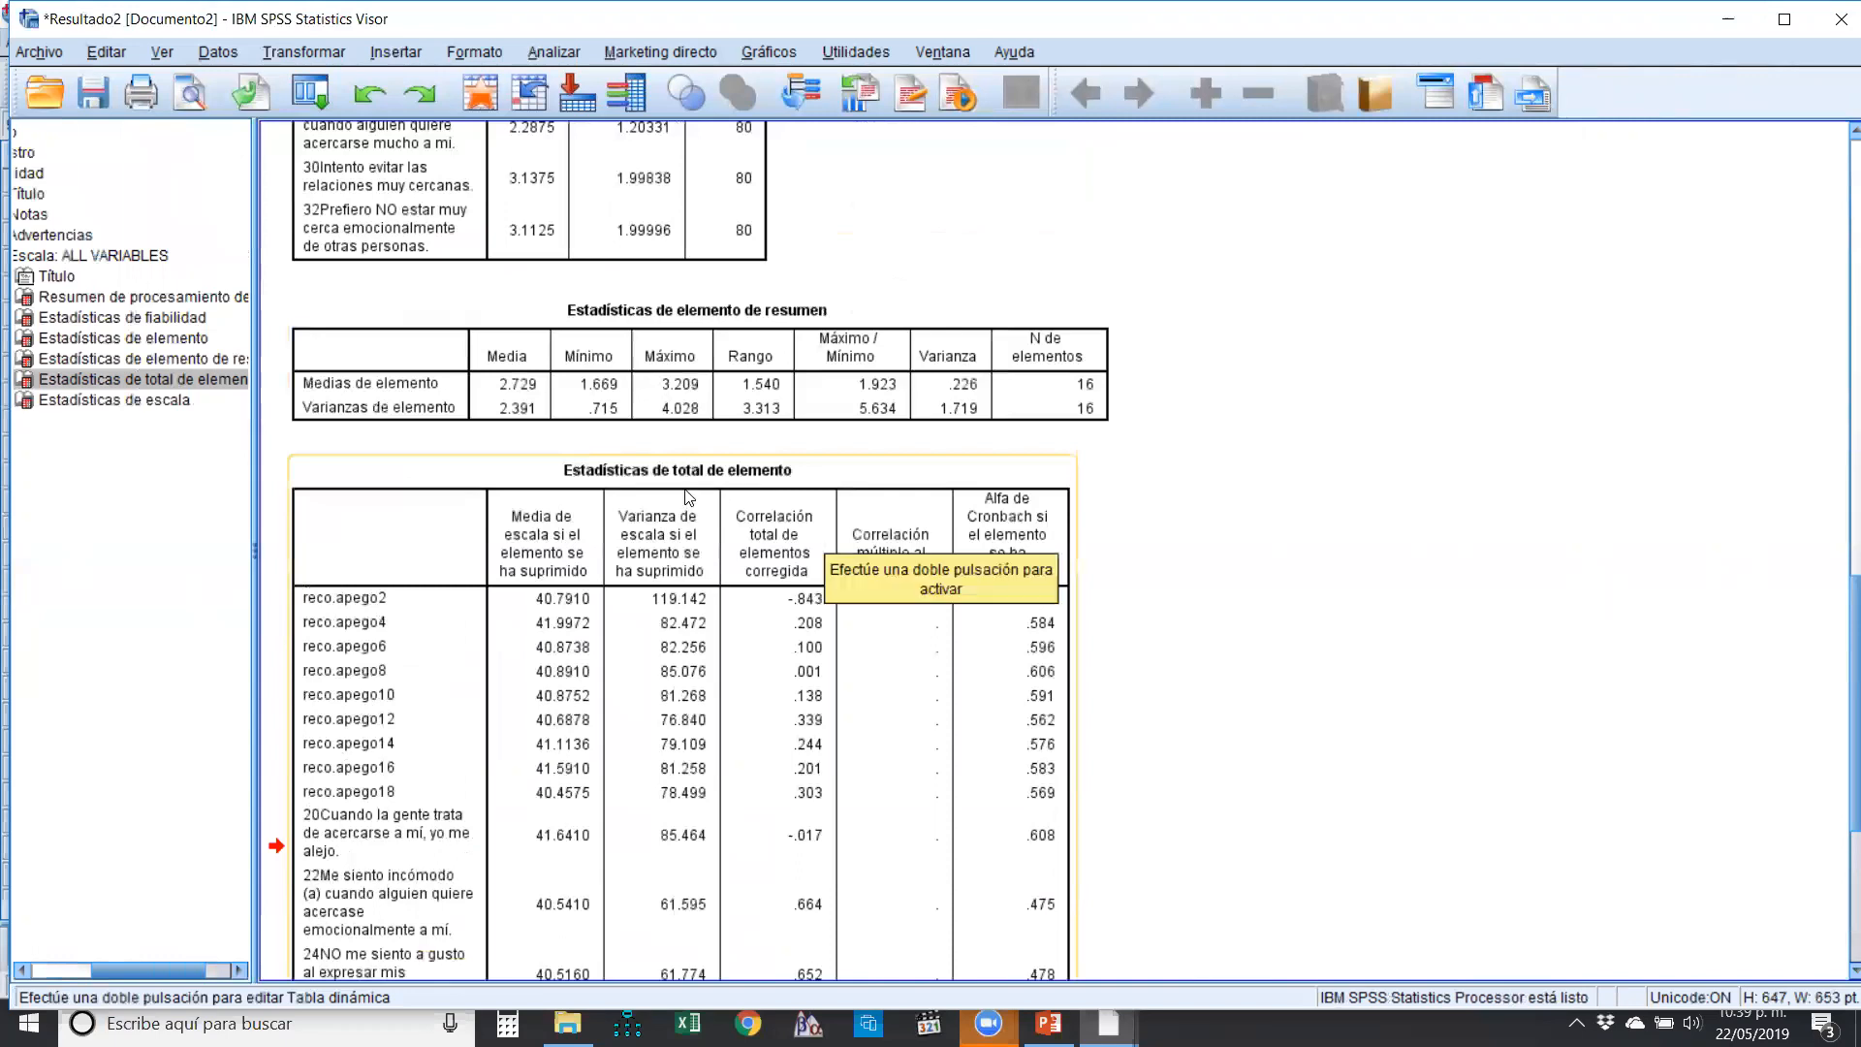
scroll(687, 497, down, 3)
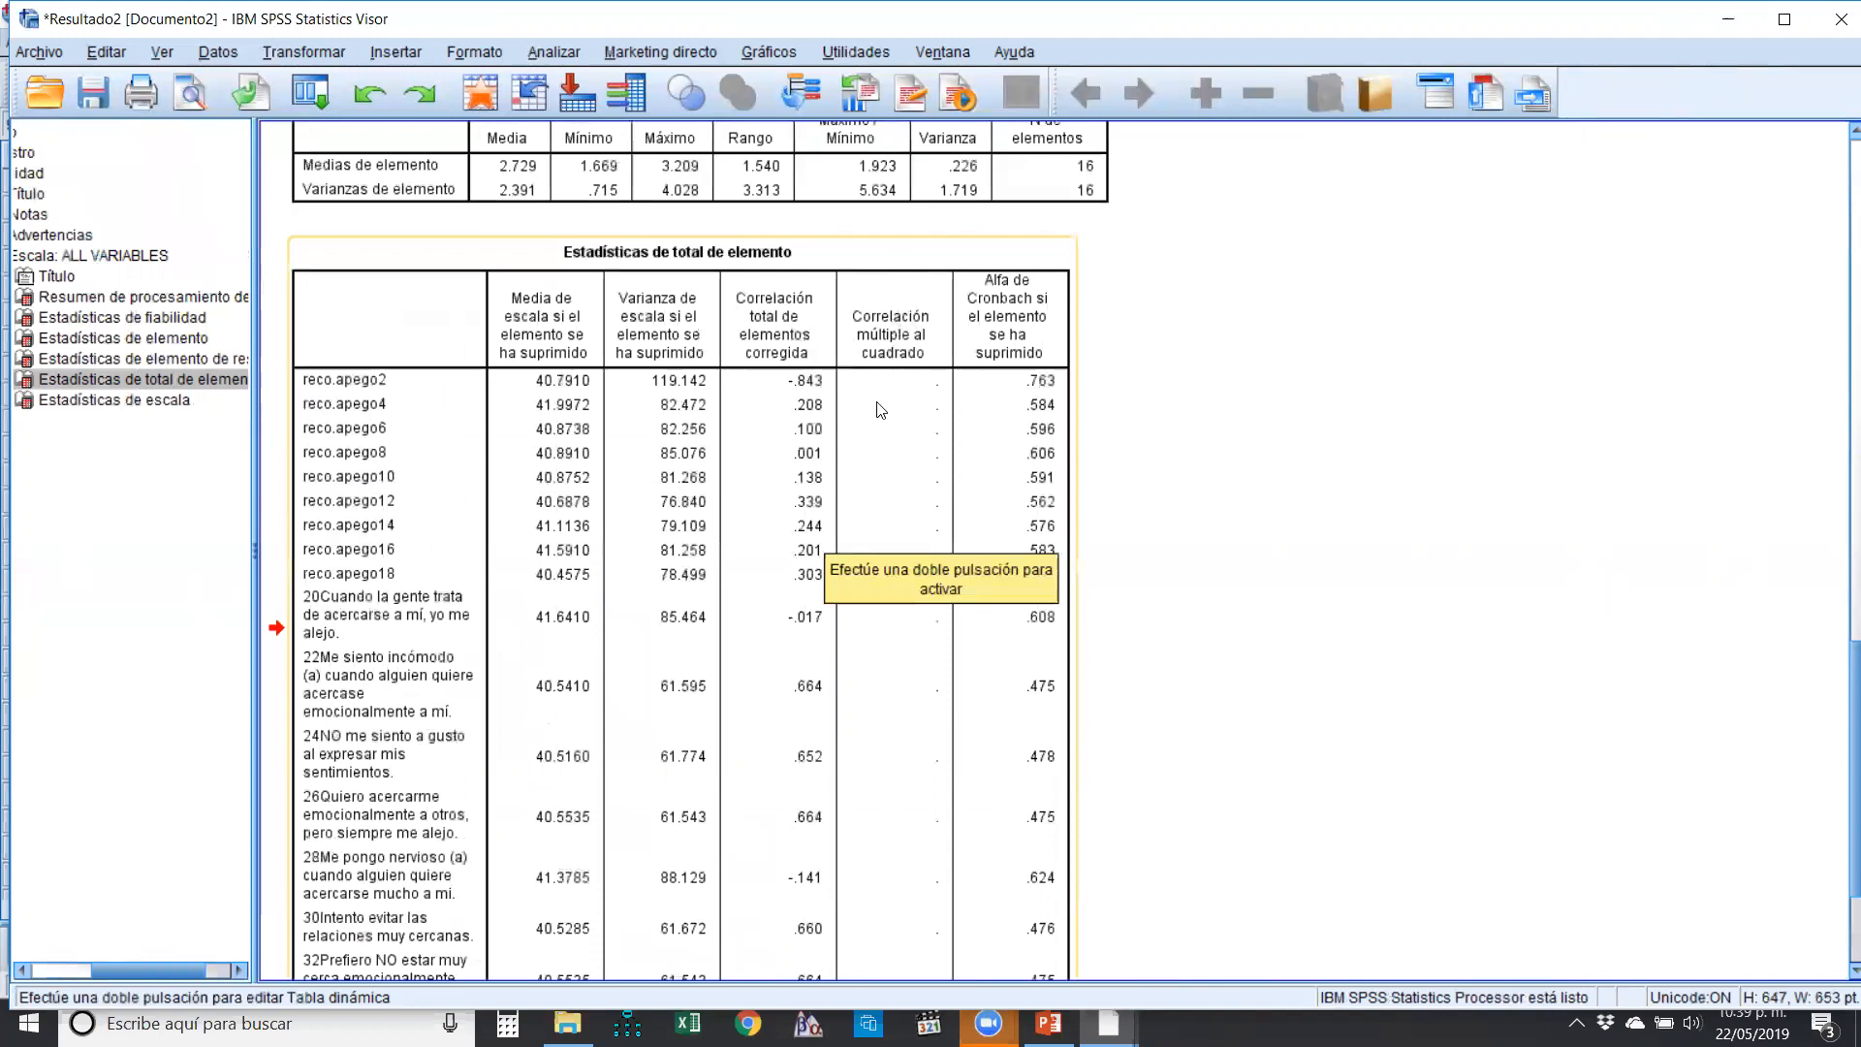
- Examine the Advertencias note and the case processing summary at the start of the reliability output
scroll(873, 504, up, 15)
scroll(673, 415, up, 8)
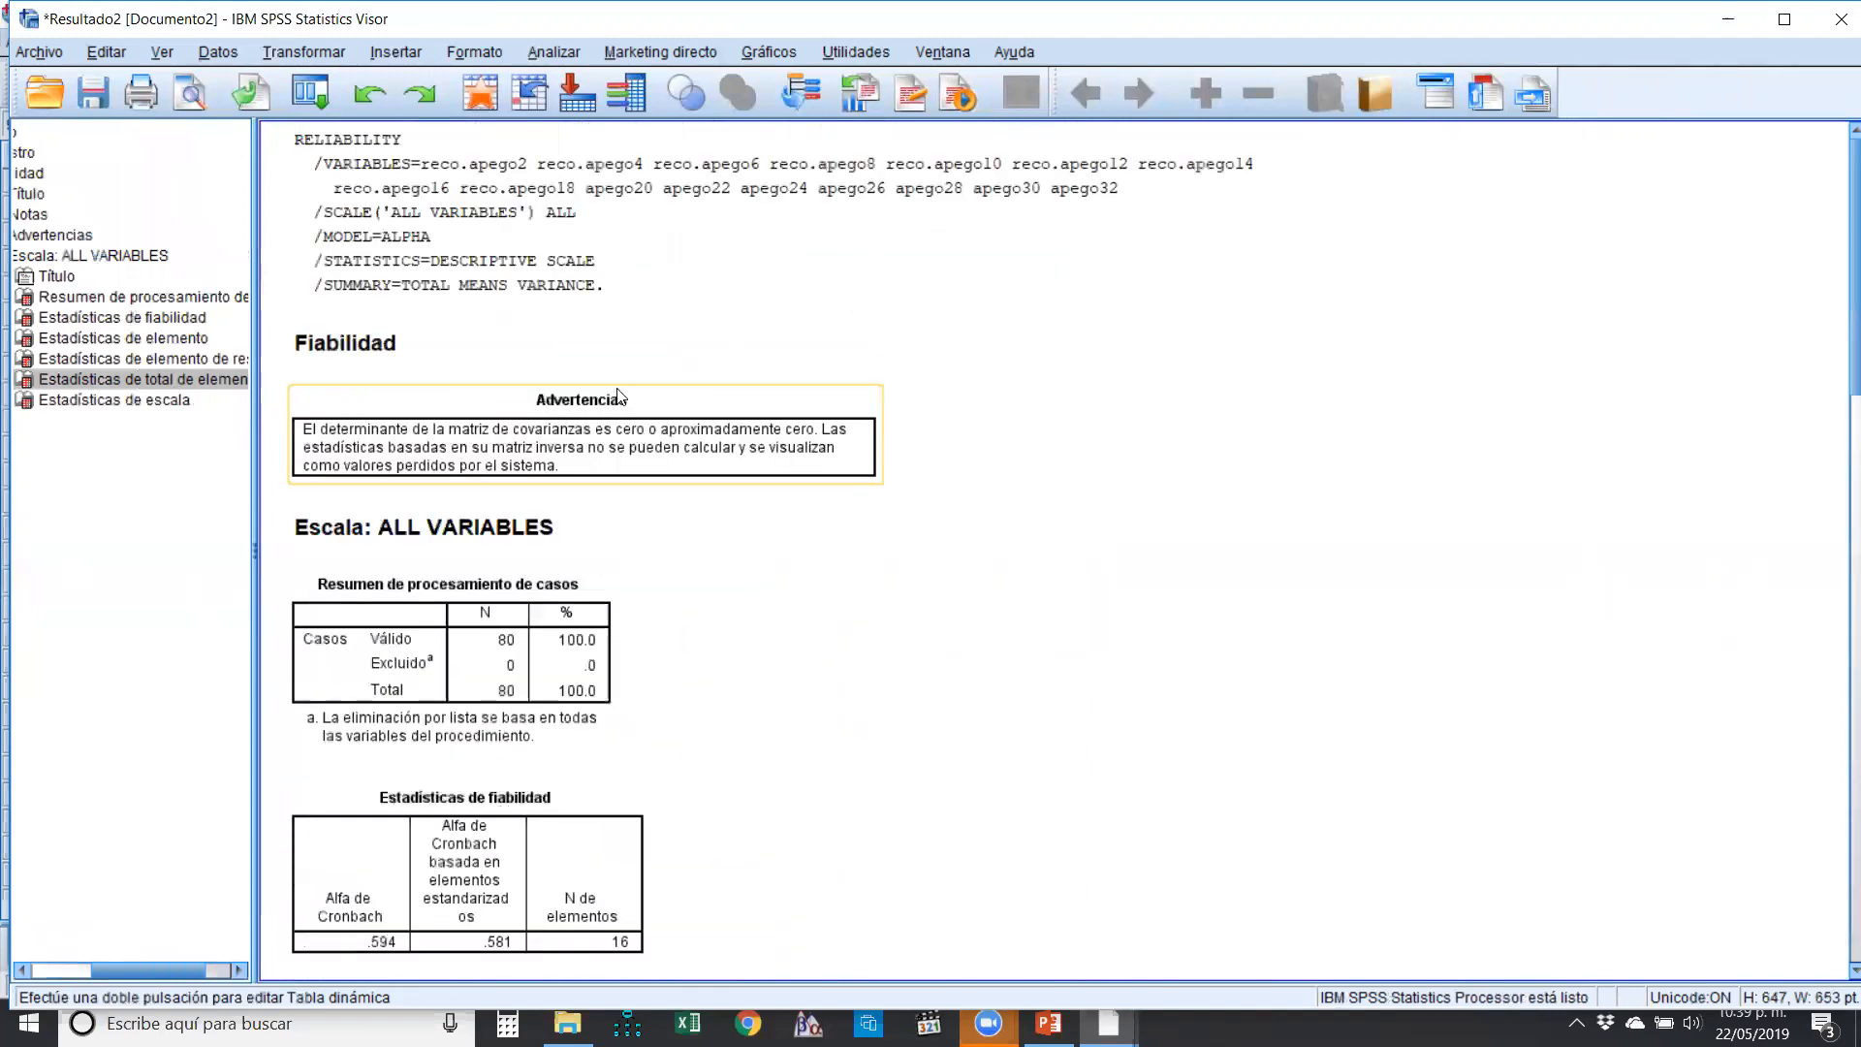
scroll(749, 374, down, 2)
click(553, 311)
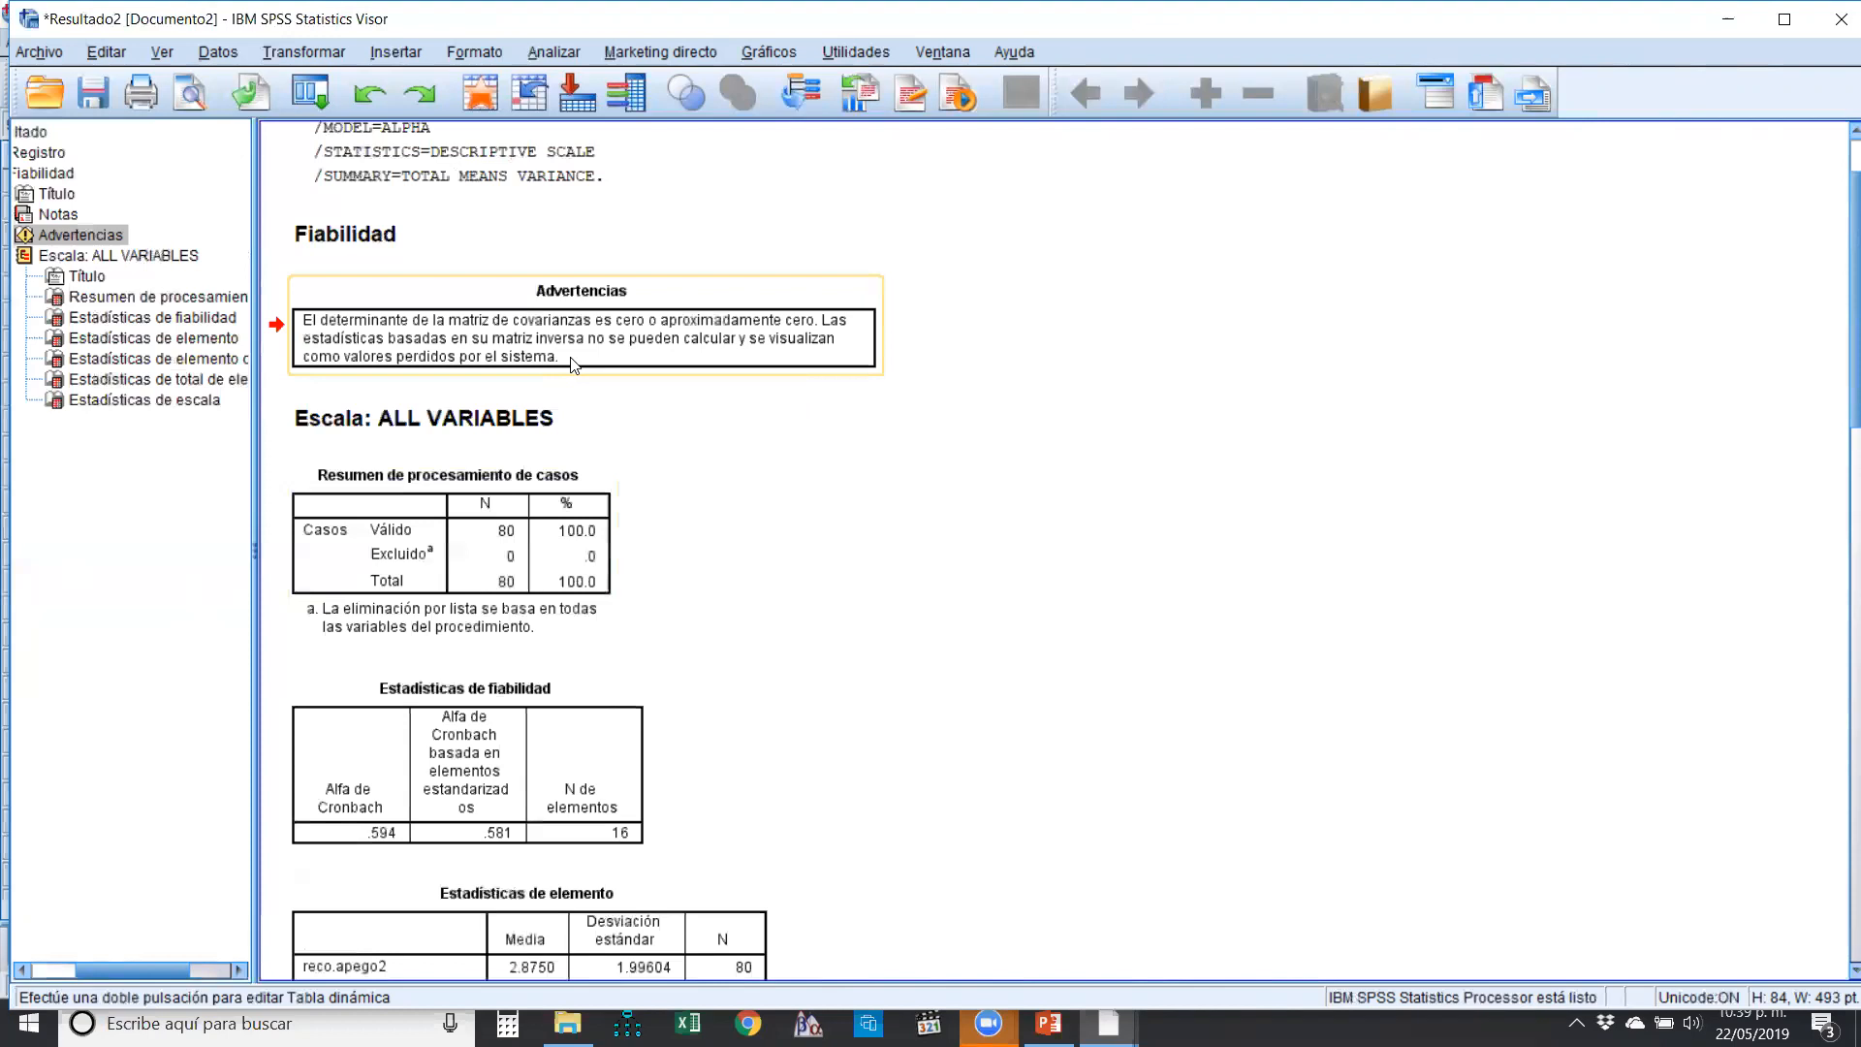
scroll(572, 364, down, 3)
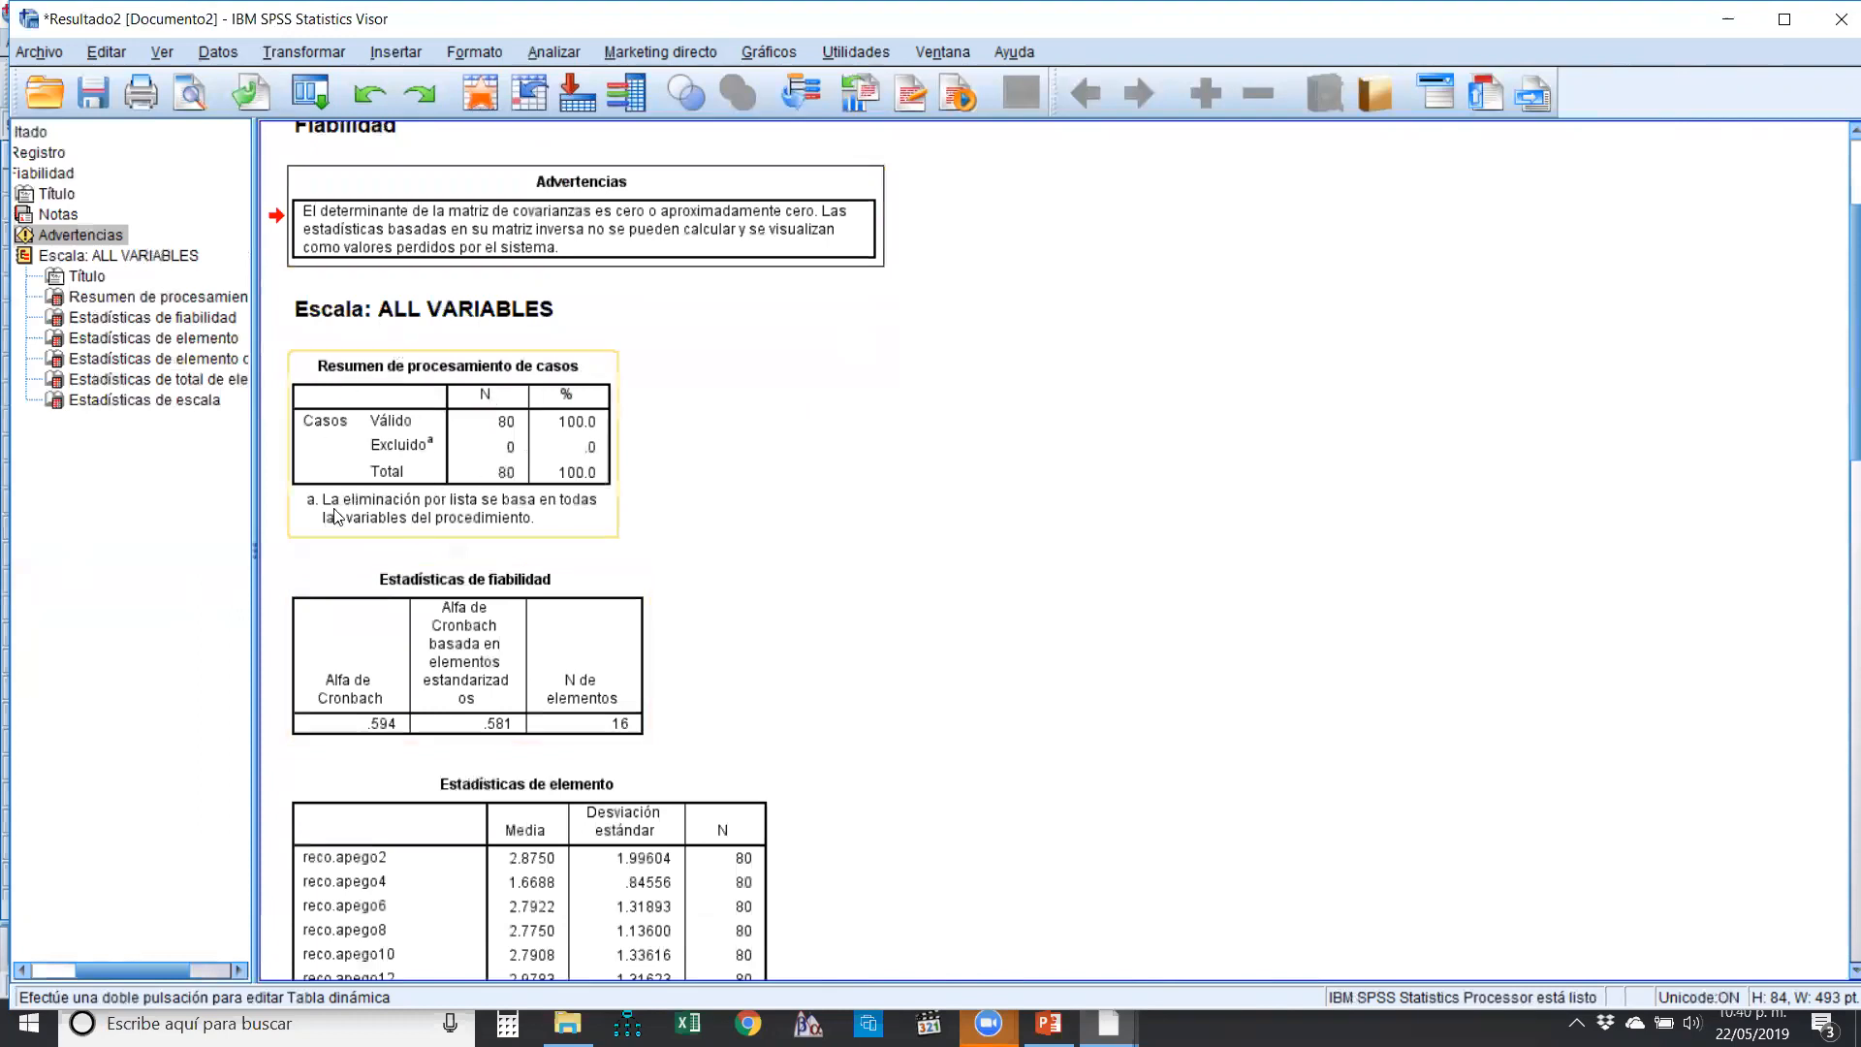
click(495, 431)
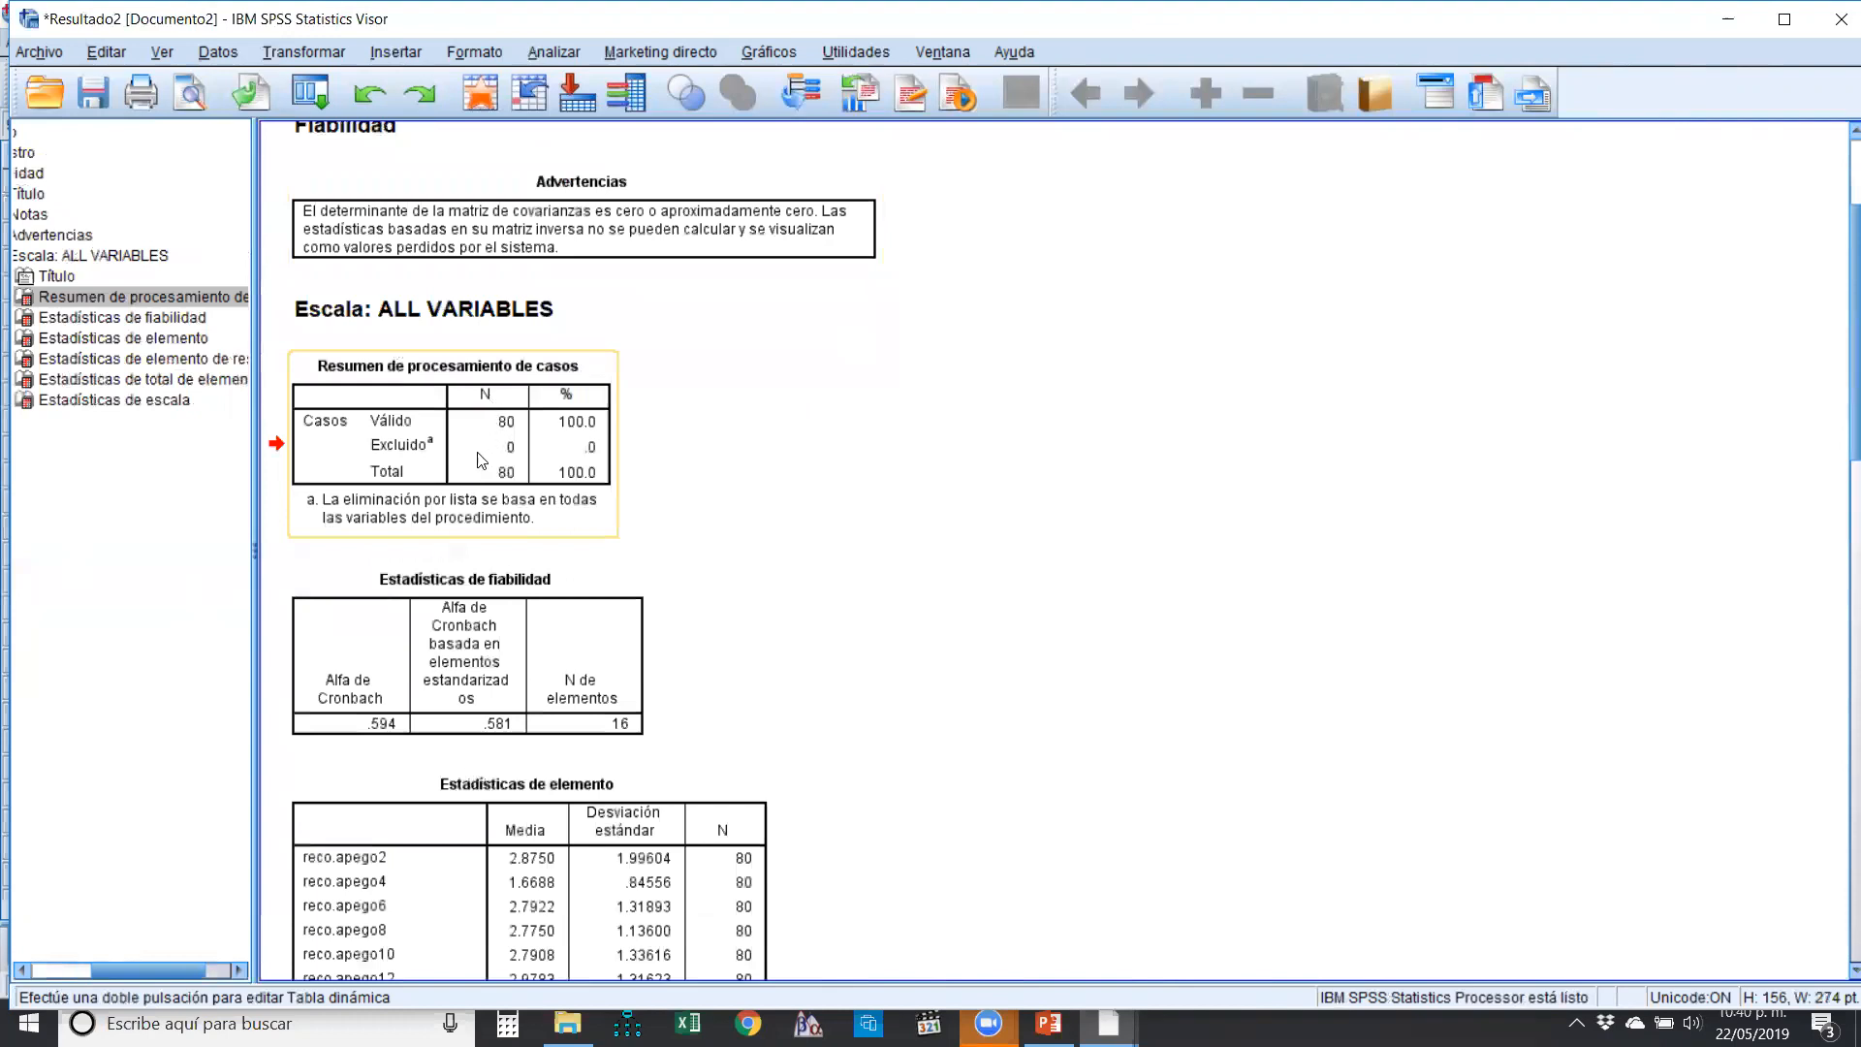
- Examine the Cronbach's alpha values in the reliability statistics table and the mean and standard deviation of each item
scroll(465, 455, down, 2)
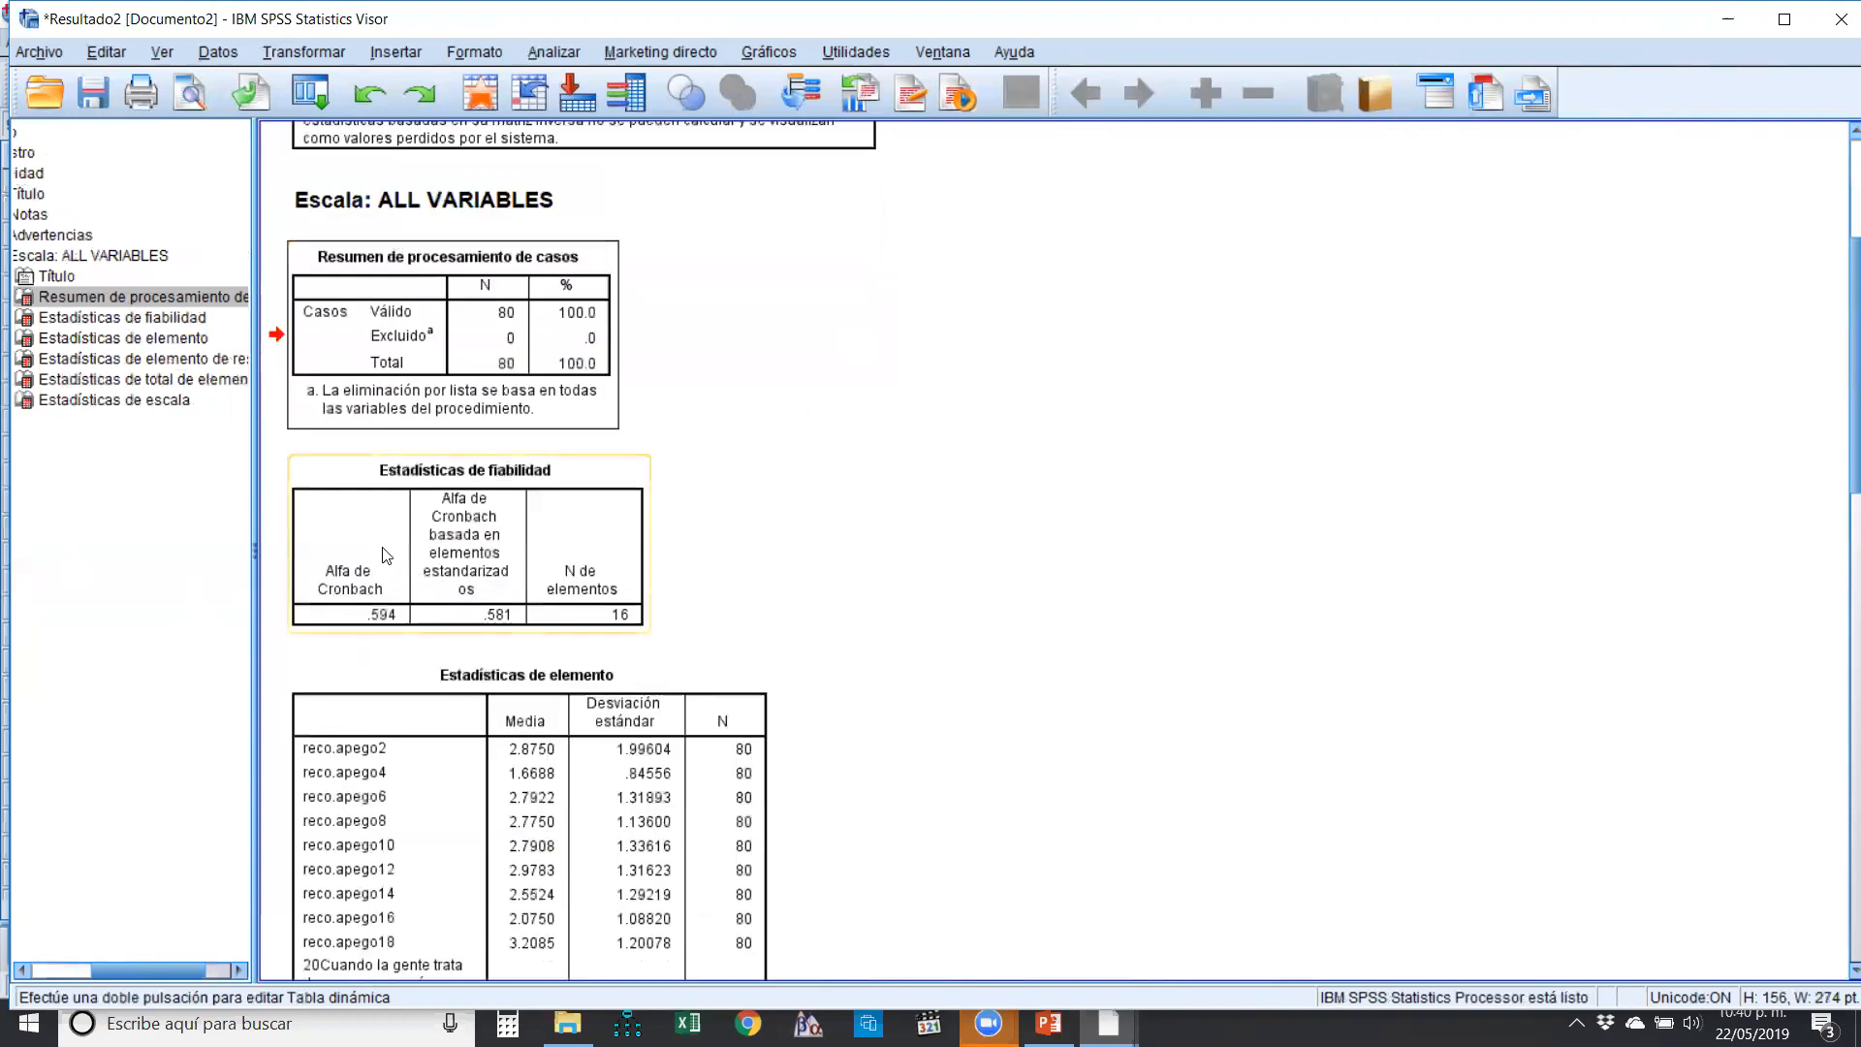
scroll(387, 558, down, 2)
click(333, 461)
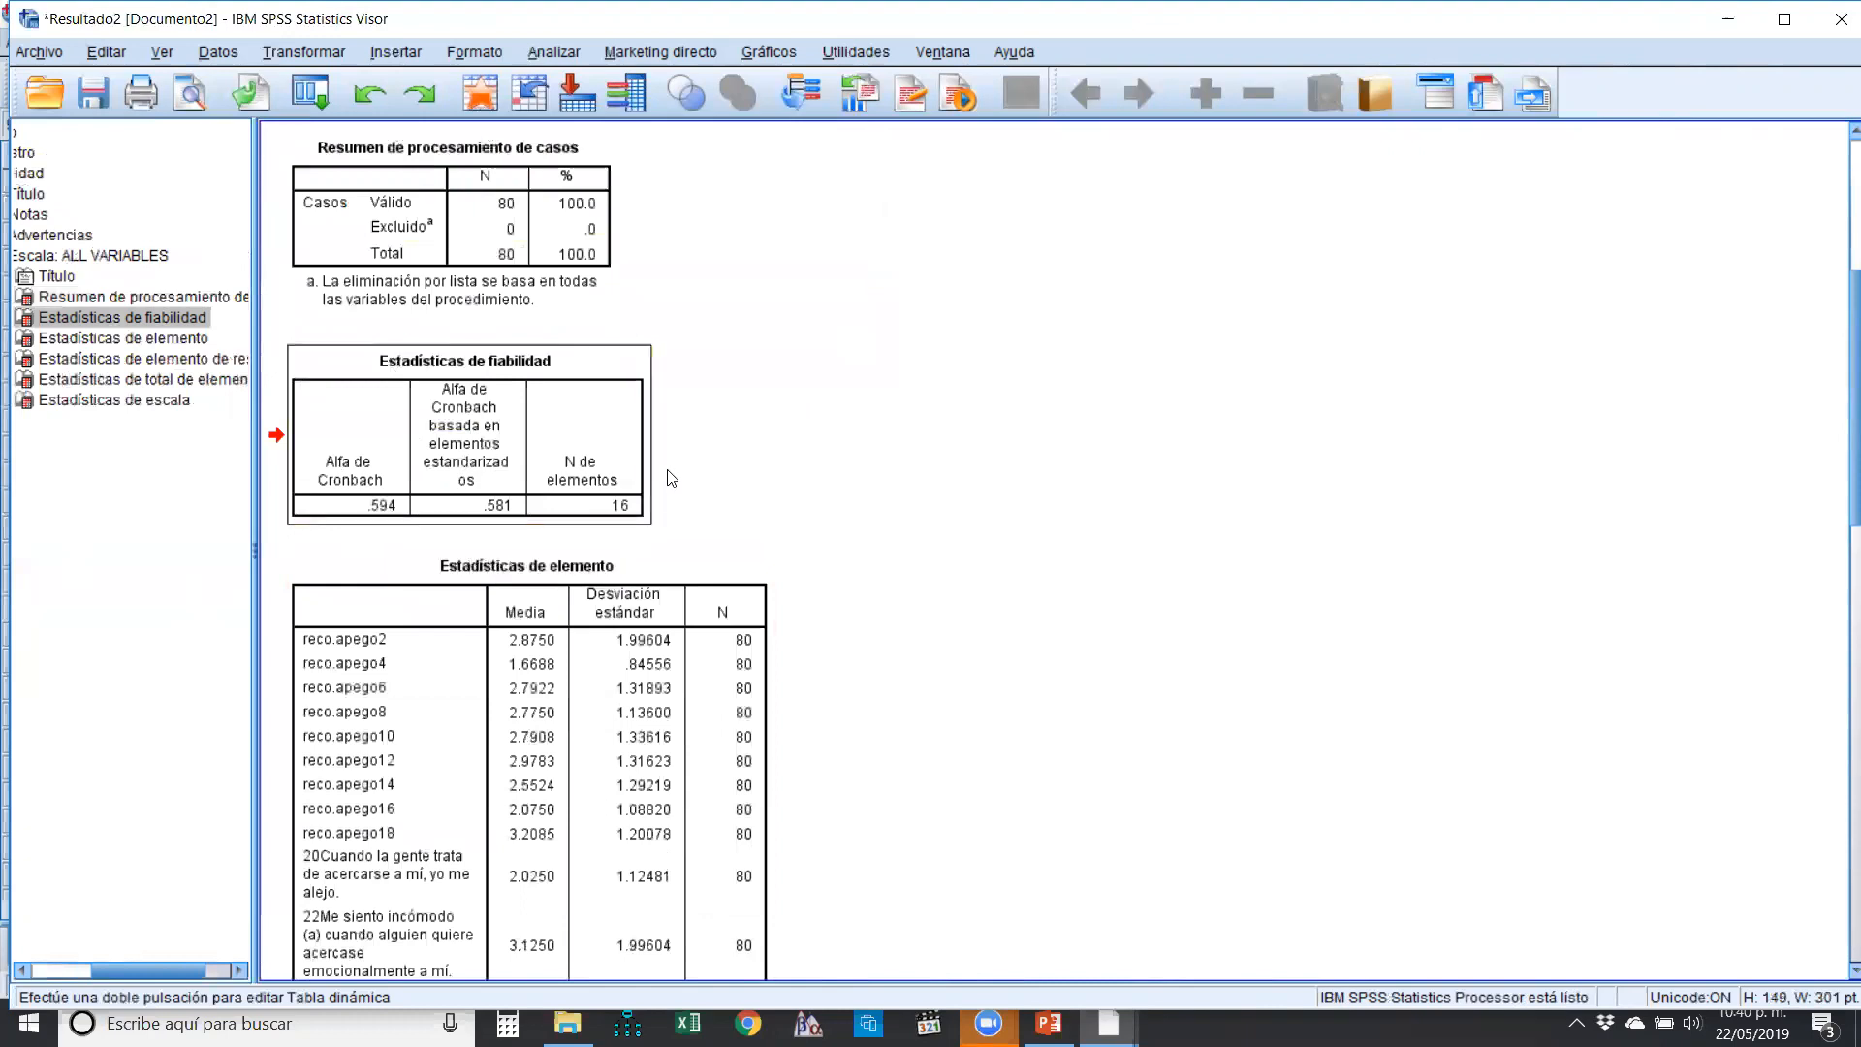
scroll(487, 585, down, 2)
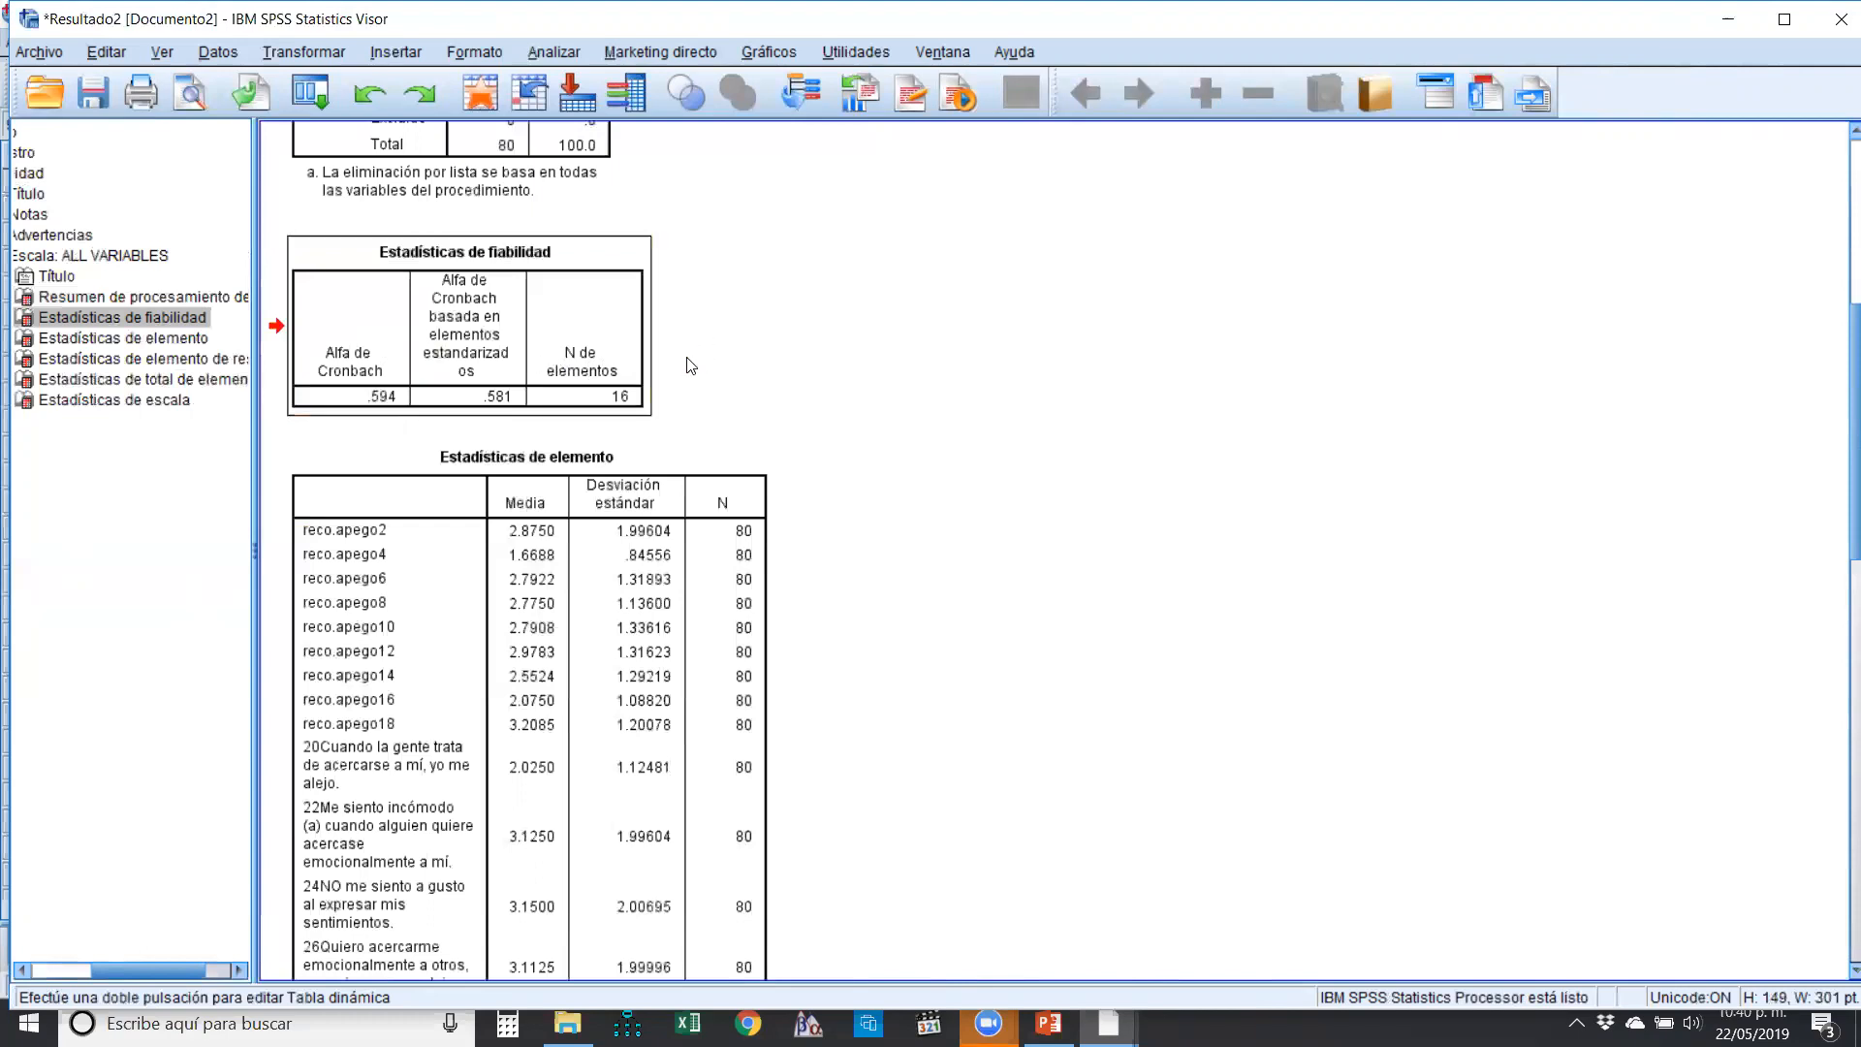
click(583, 532)
scroll(582, 524, down, 1)
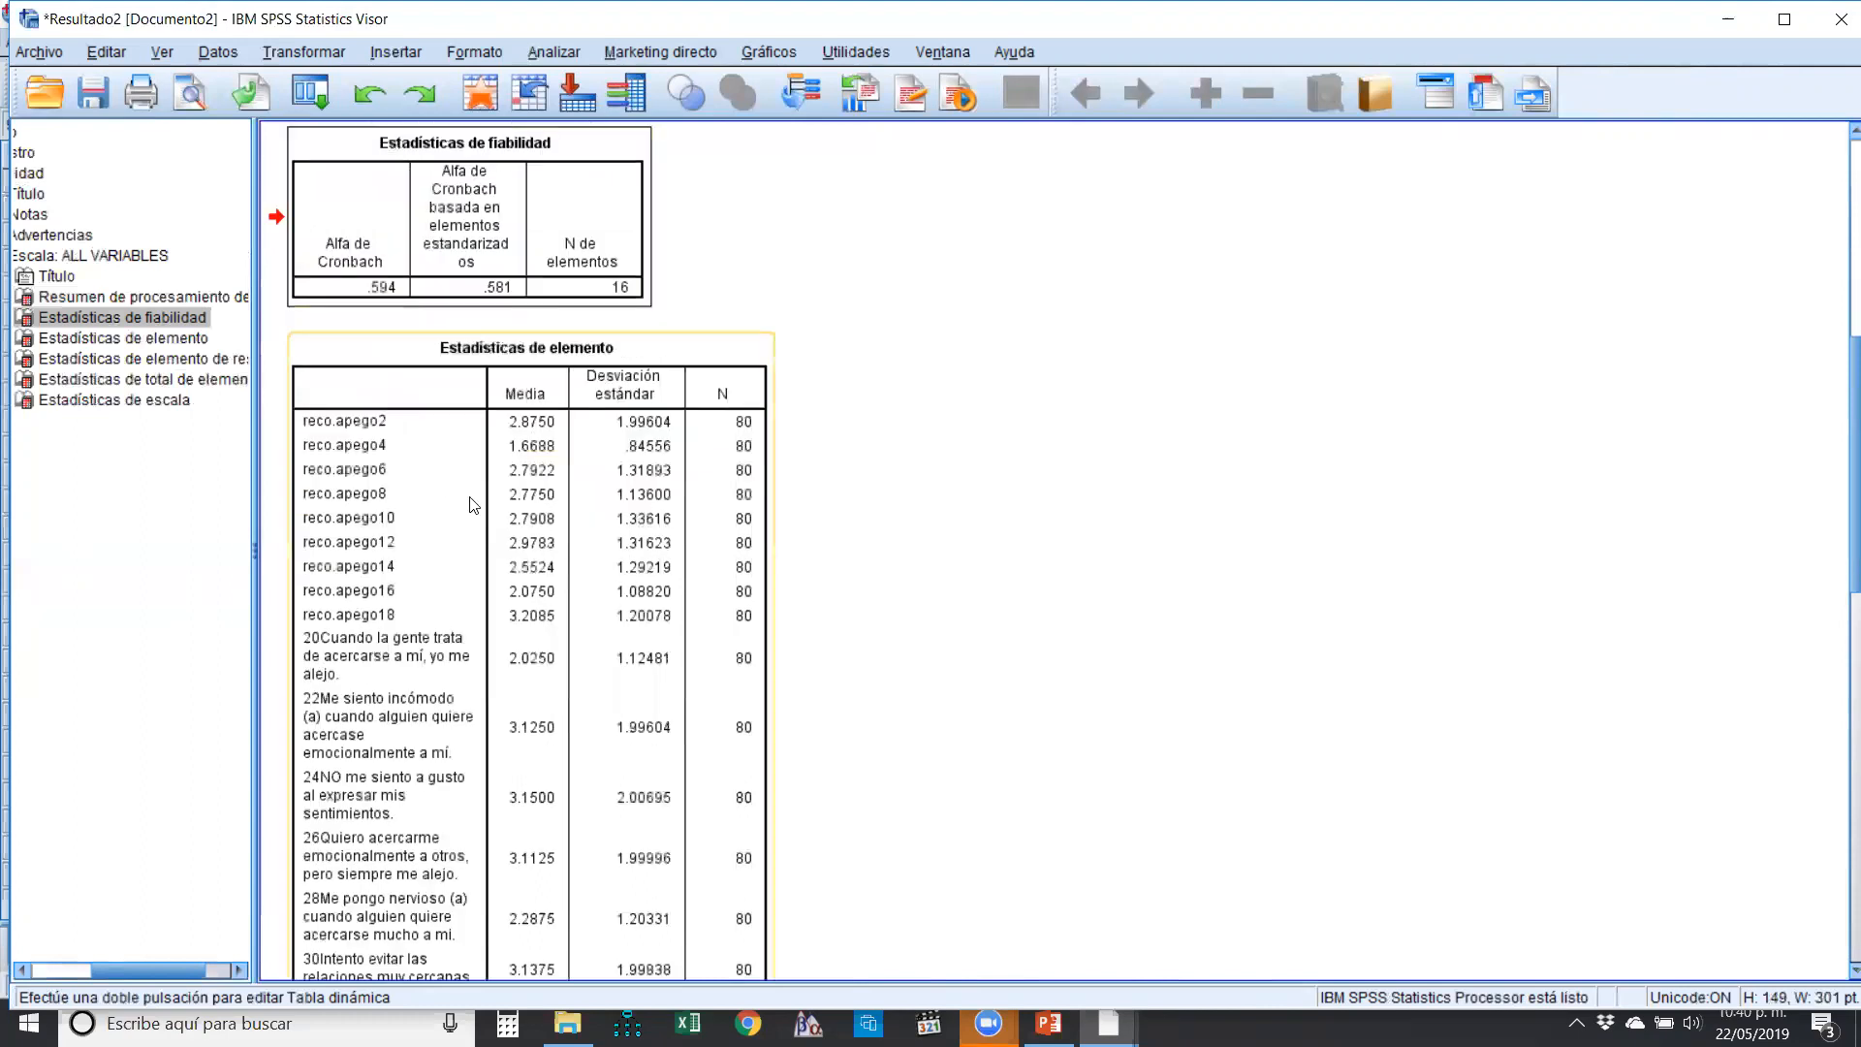
scroll(465, 500, down, 1)
click(434, 355)
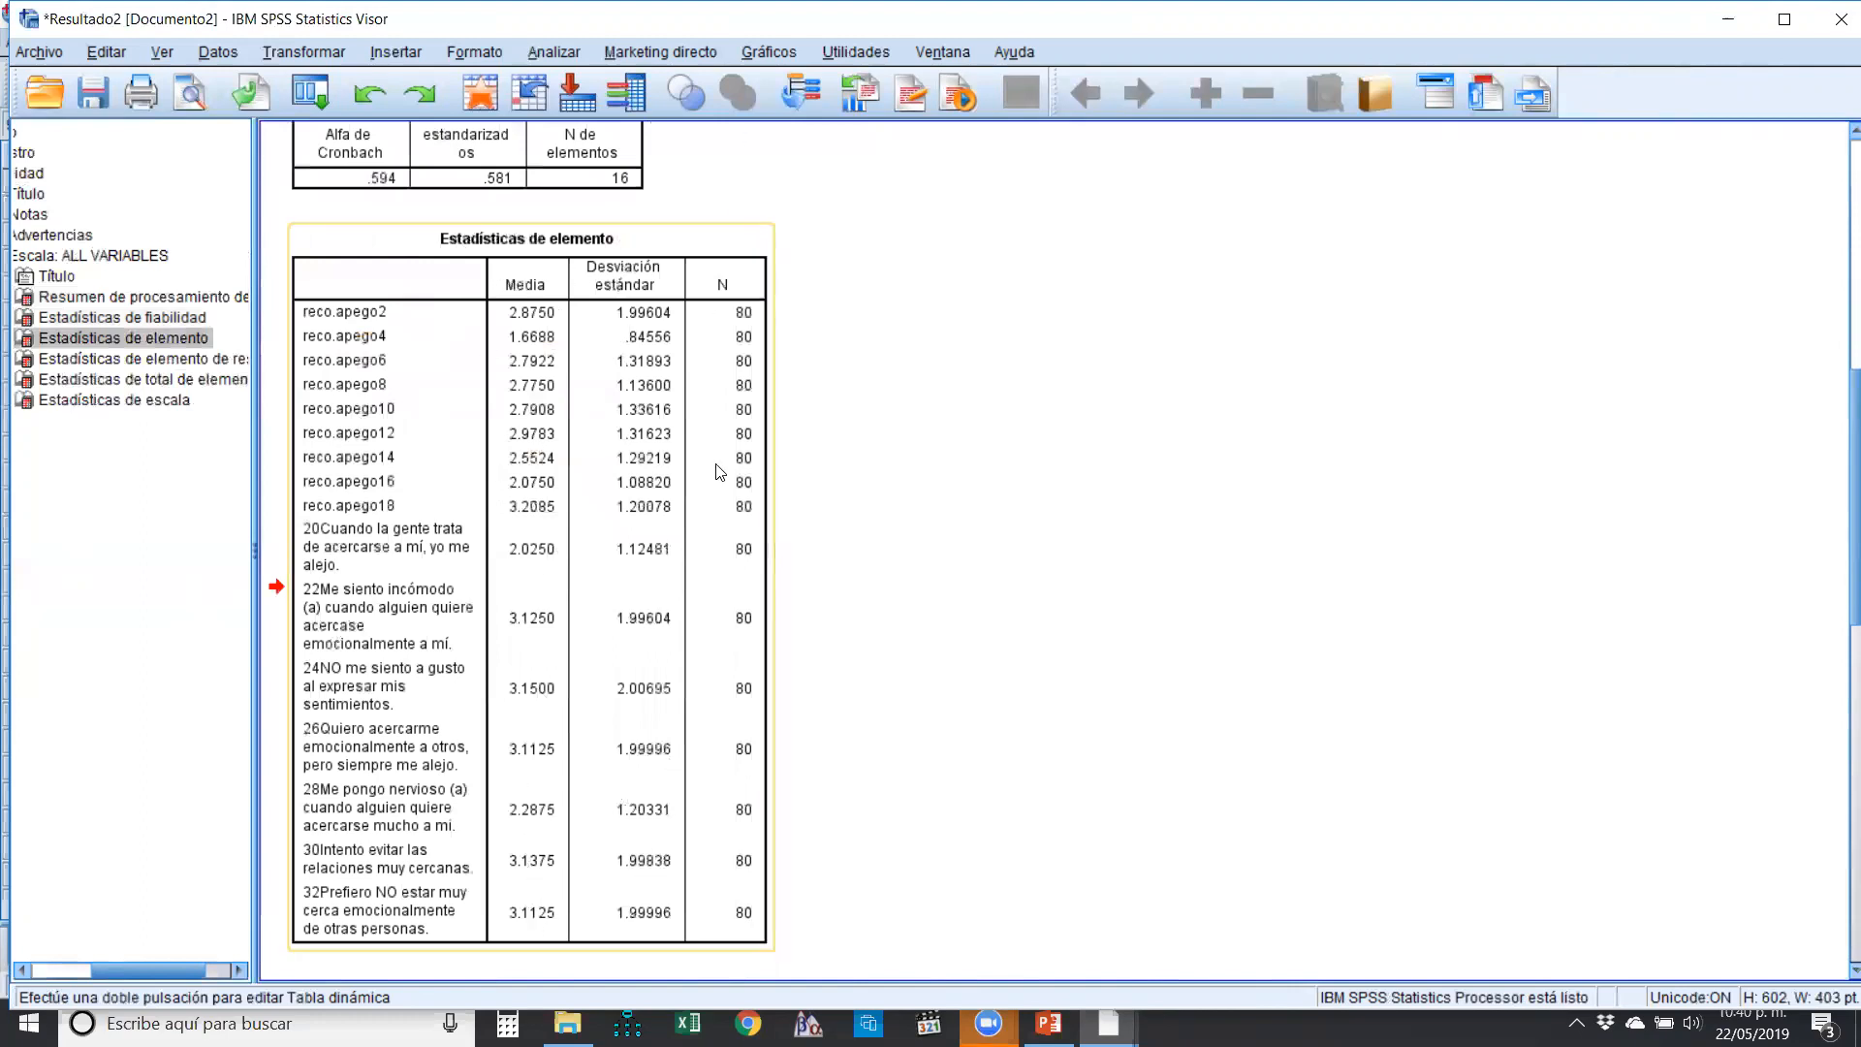
- Examine the summary item statistics and the corrected correlations and alpha-if-deleted values in the item-total table
scroll(796, 812, down, 3)
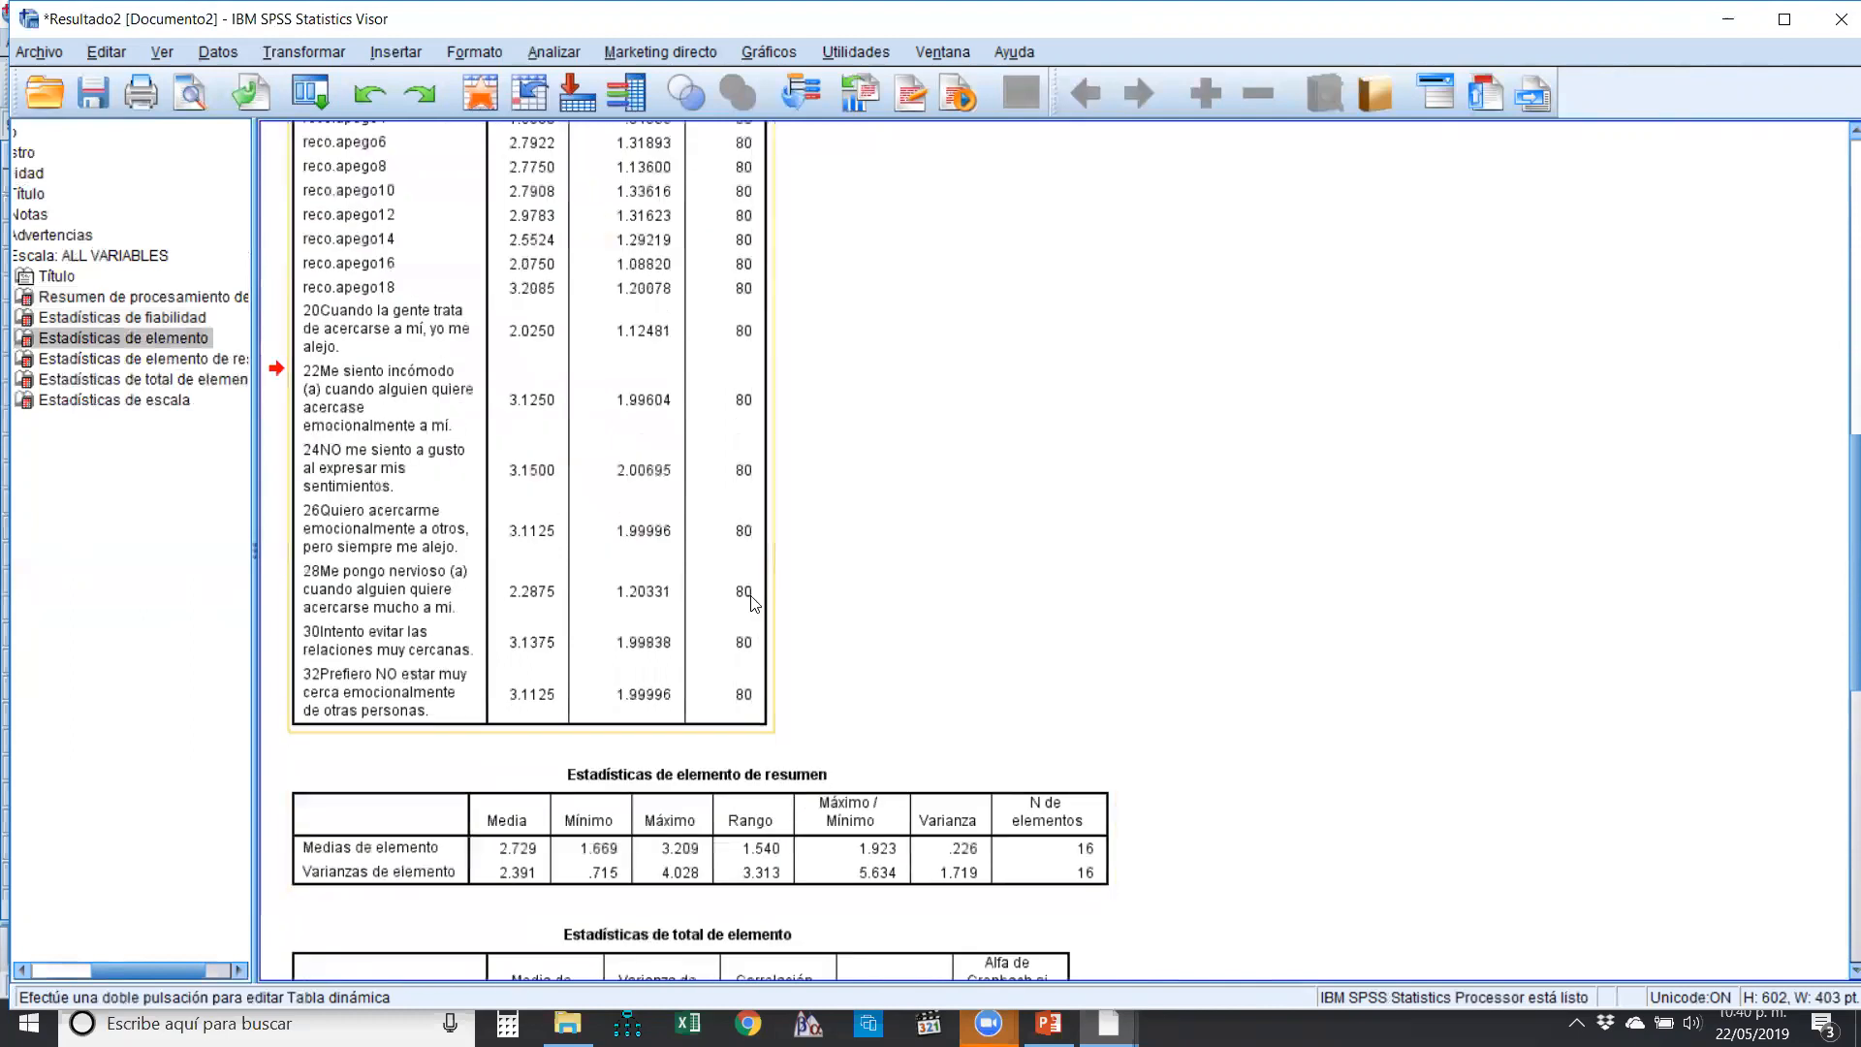
scroll(755, 602, down, 3)
scroll(530, 538, down, 1)
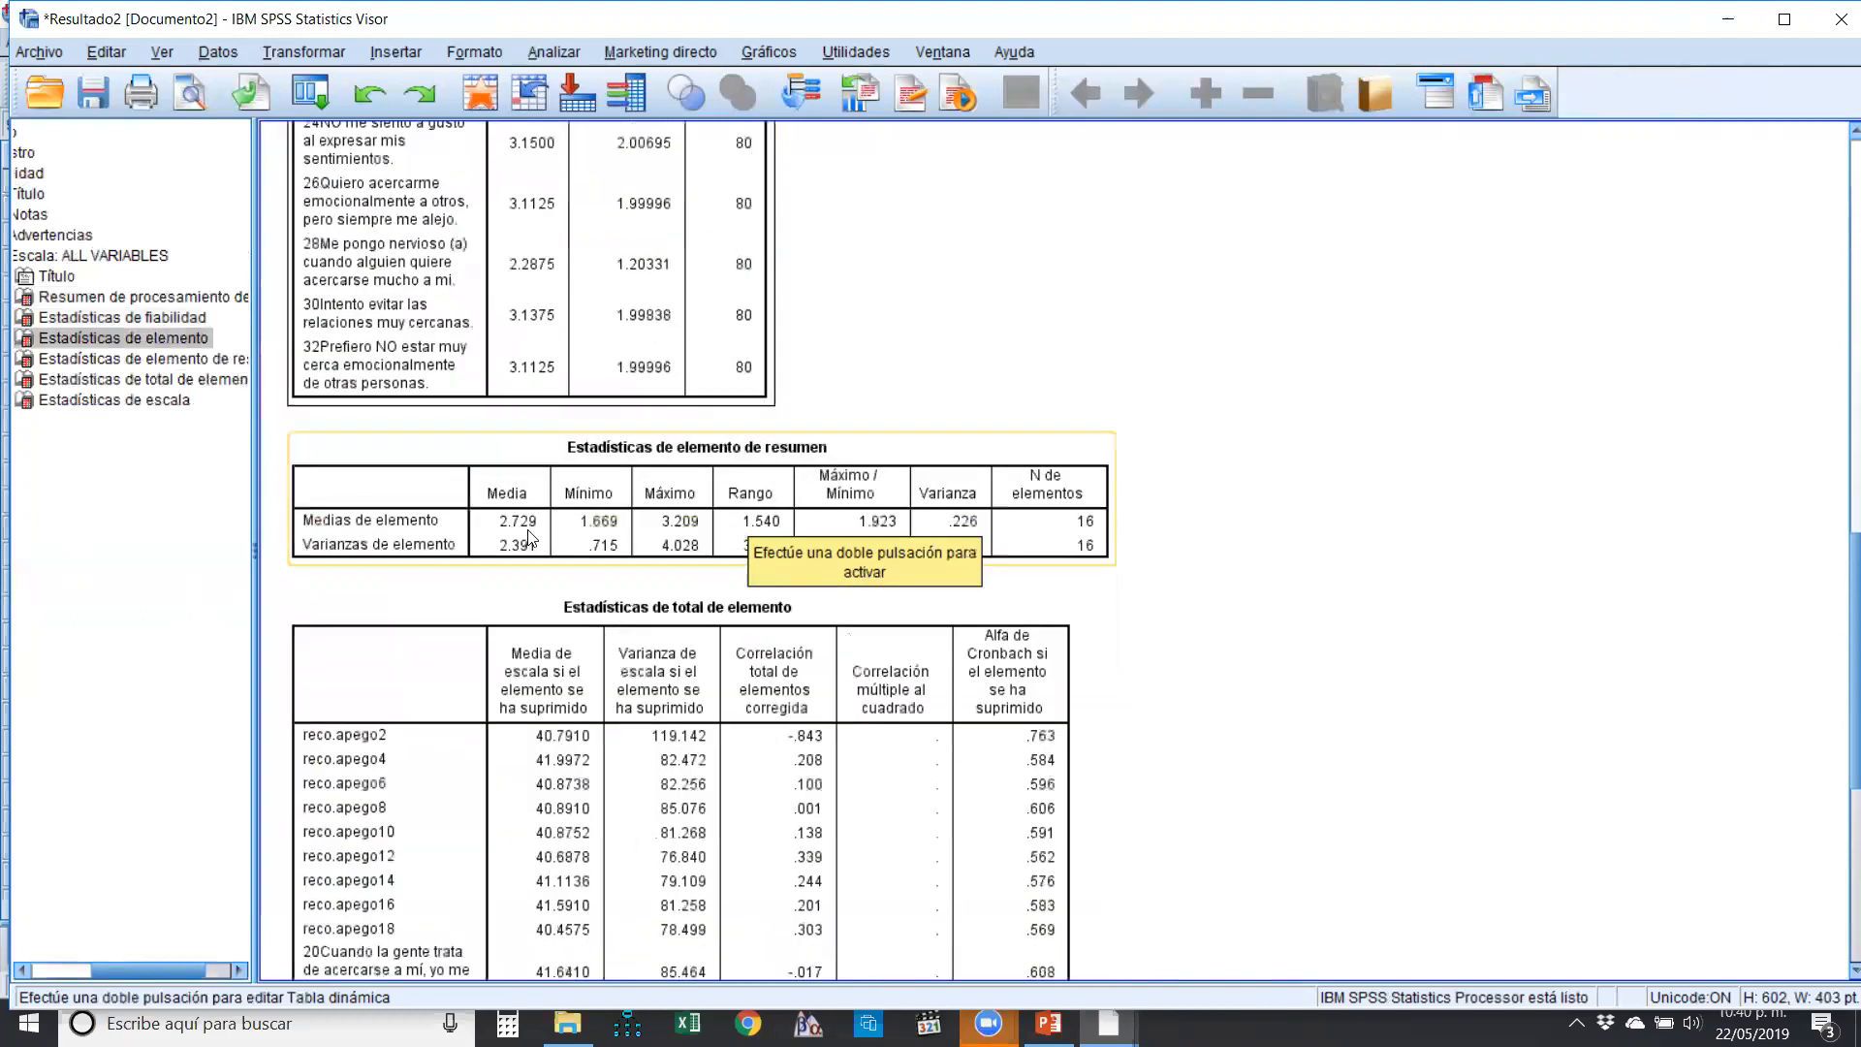
click(558, 500)
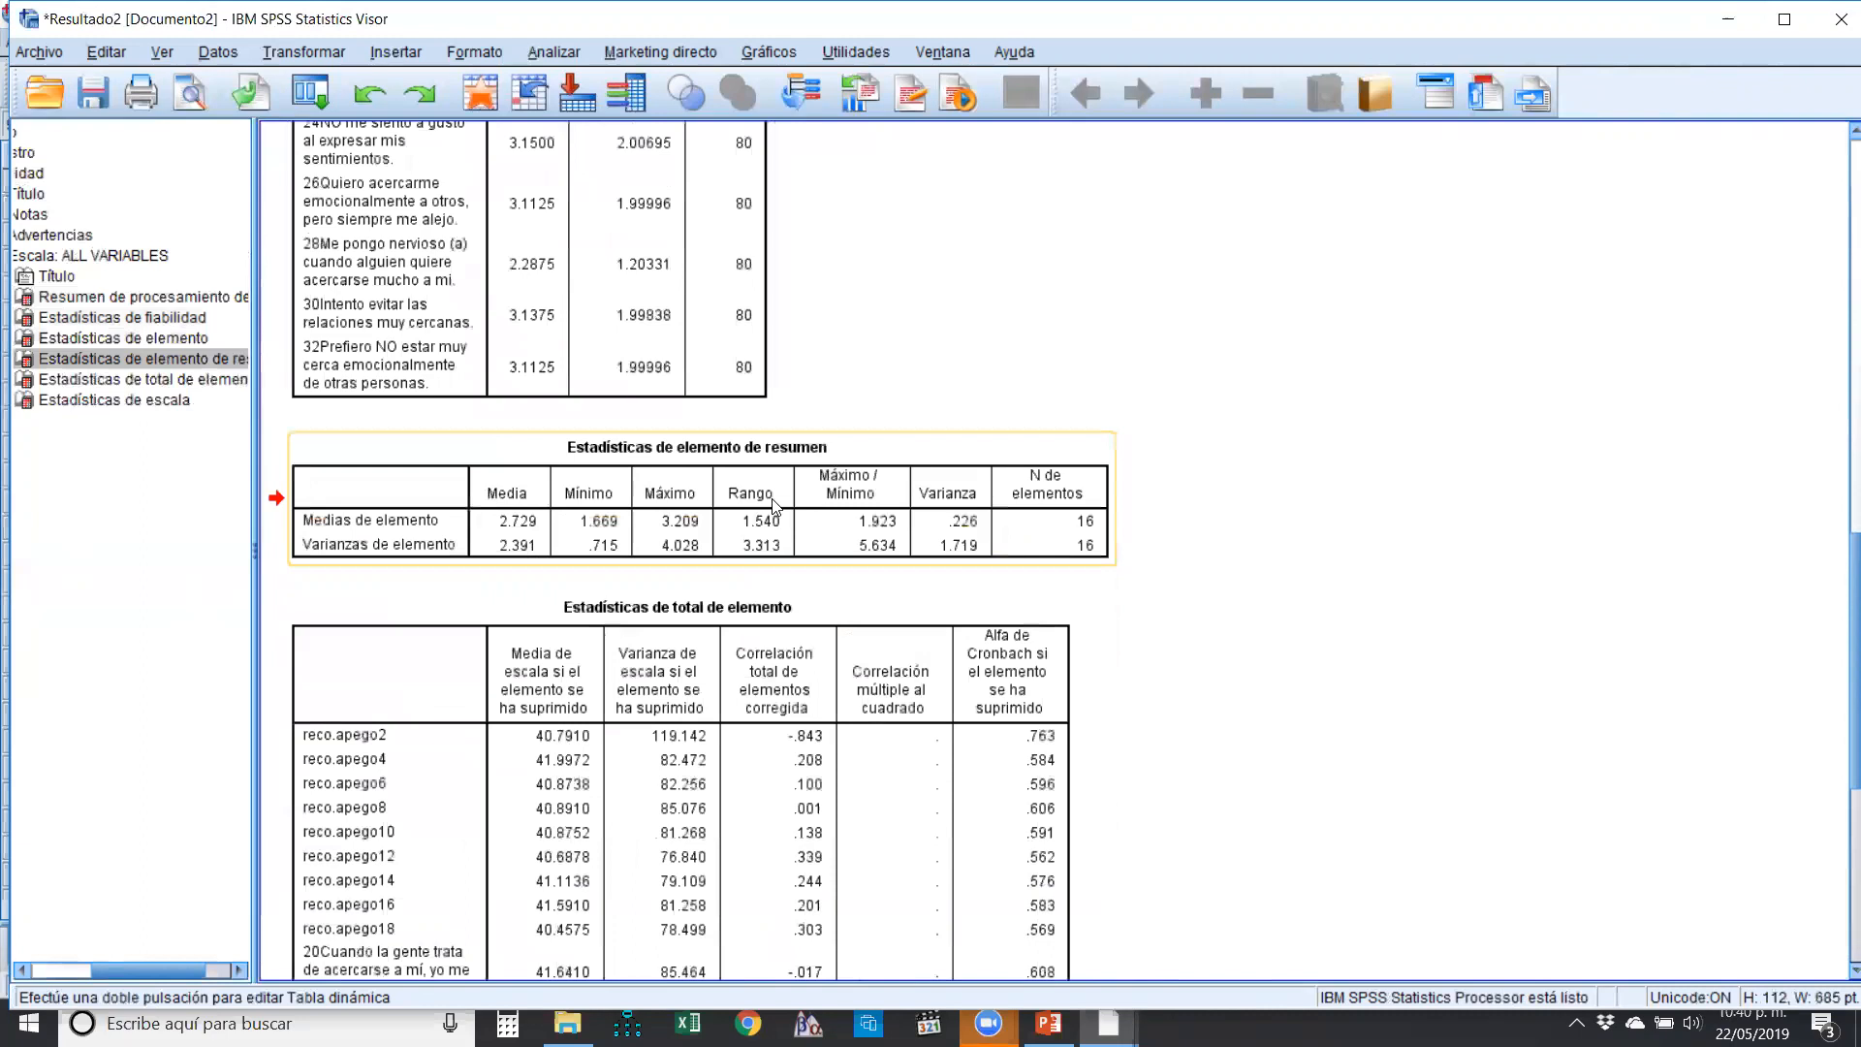
scroll(759, 499, down, 3)
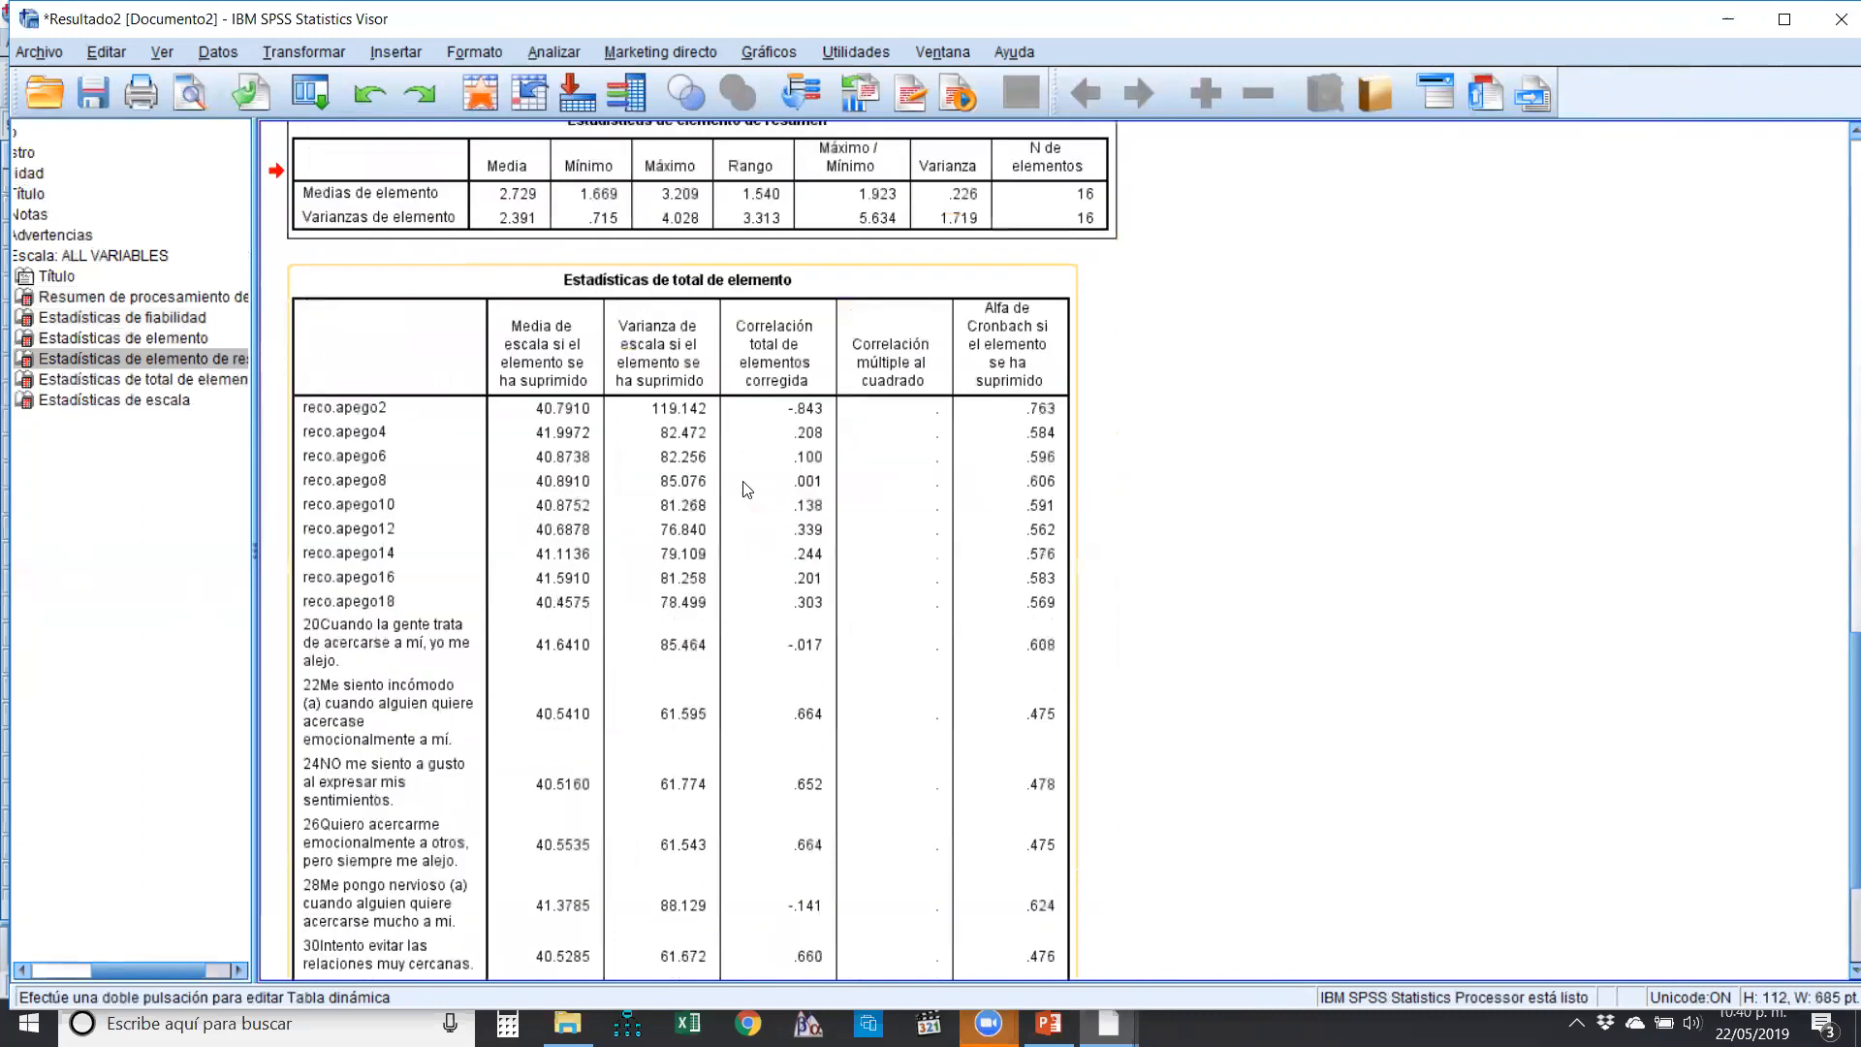
click(704, 398)
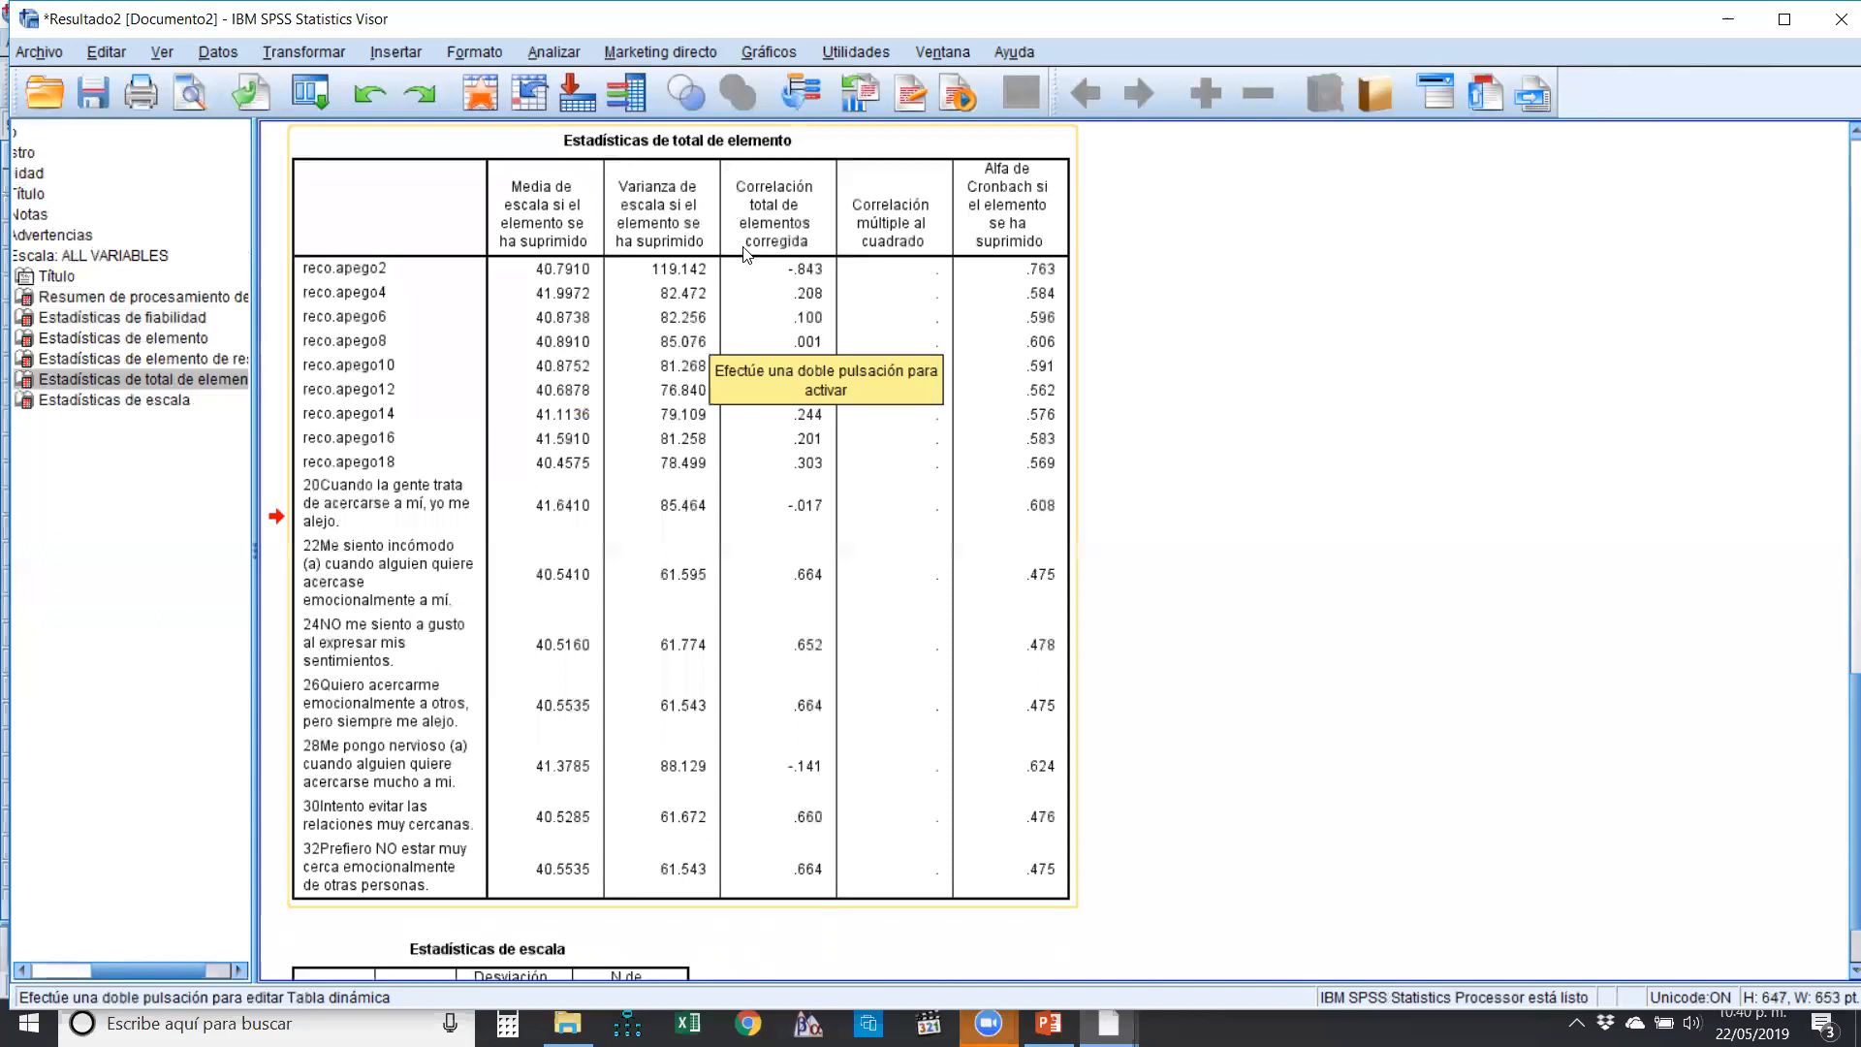
scroll(744, 254, up, 1)
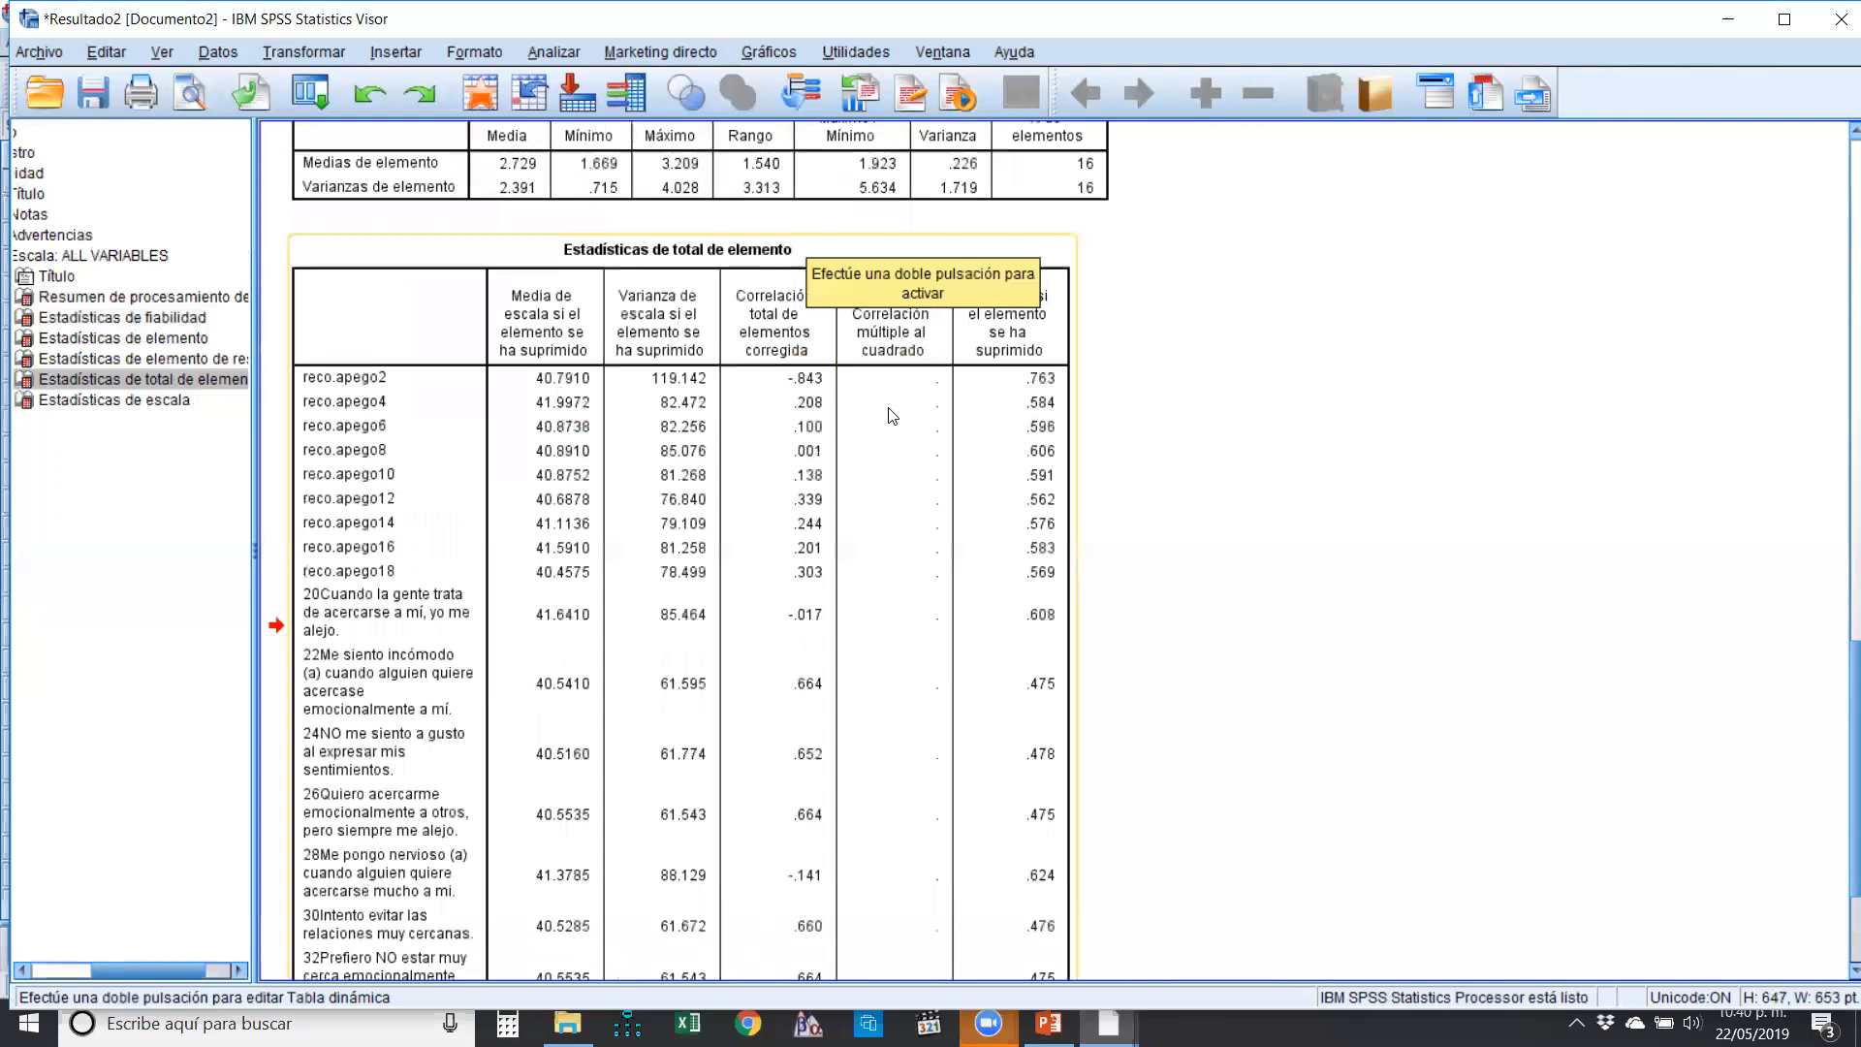
- Examine the corrected item-total correlation and Cronbach's alpha-if-deleted columns in the item-total statistics table
scroll(893, 407, down, 1)
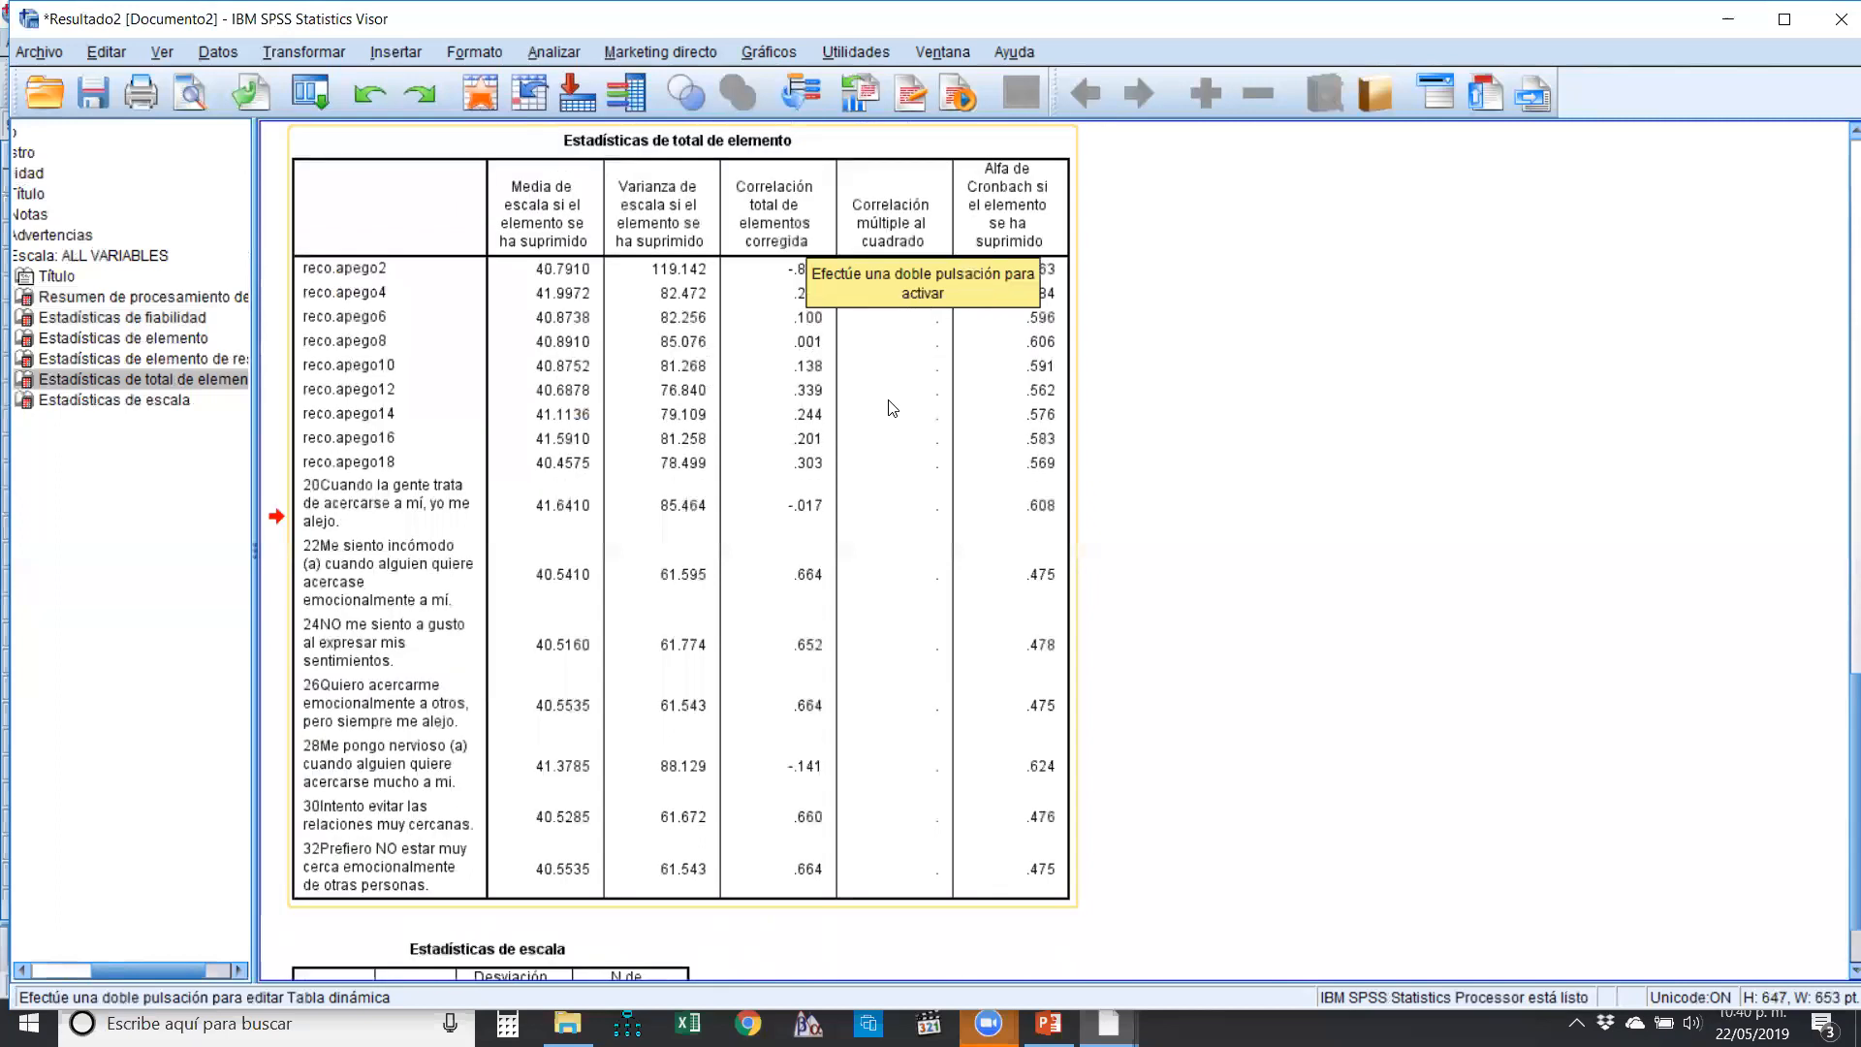
click(1176, 39)
mouse_move(728, 167)
mouse_down()
mouse_move(742, 259)
mouse_move(825, 258)
mouse_move(839, 208)
mouse_move(814, 166)
mouse_move(740, 166)
mouse_up()
mouse_move(964, 154)
mouse_down()
mouse_move(964, 247)
mouse_move(1072, 198)
mouse_move(1065, 150)
mouse_up()
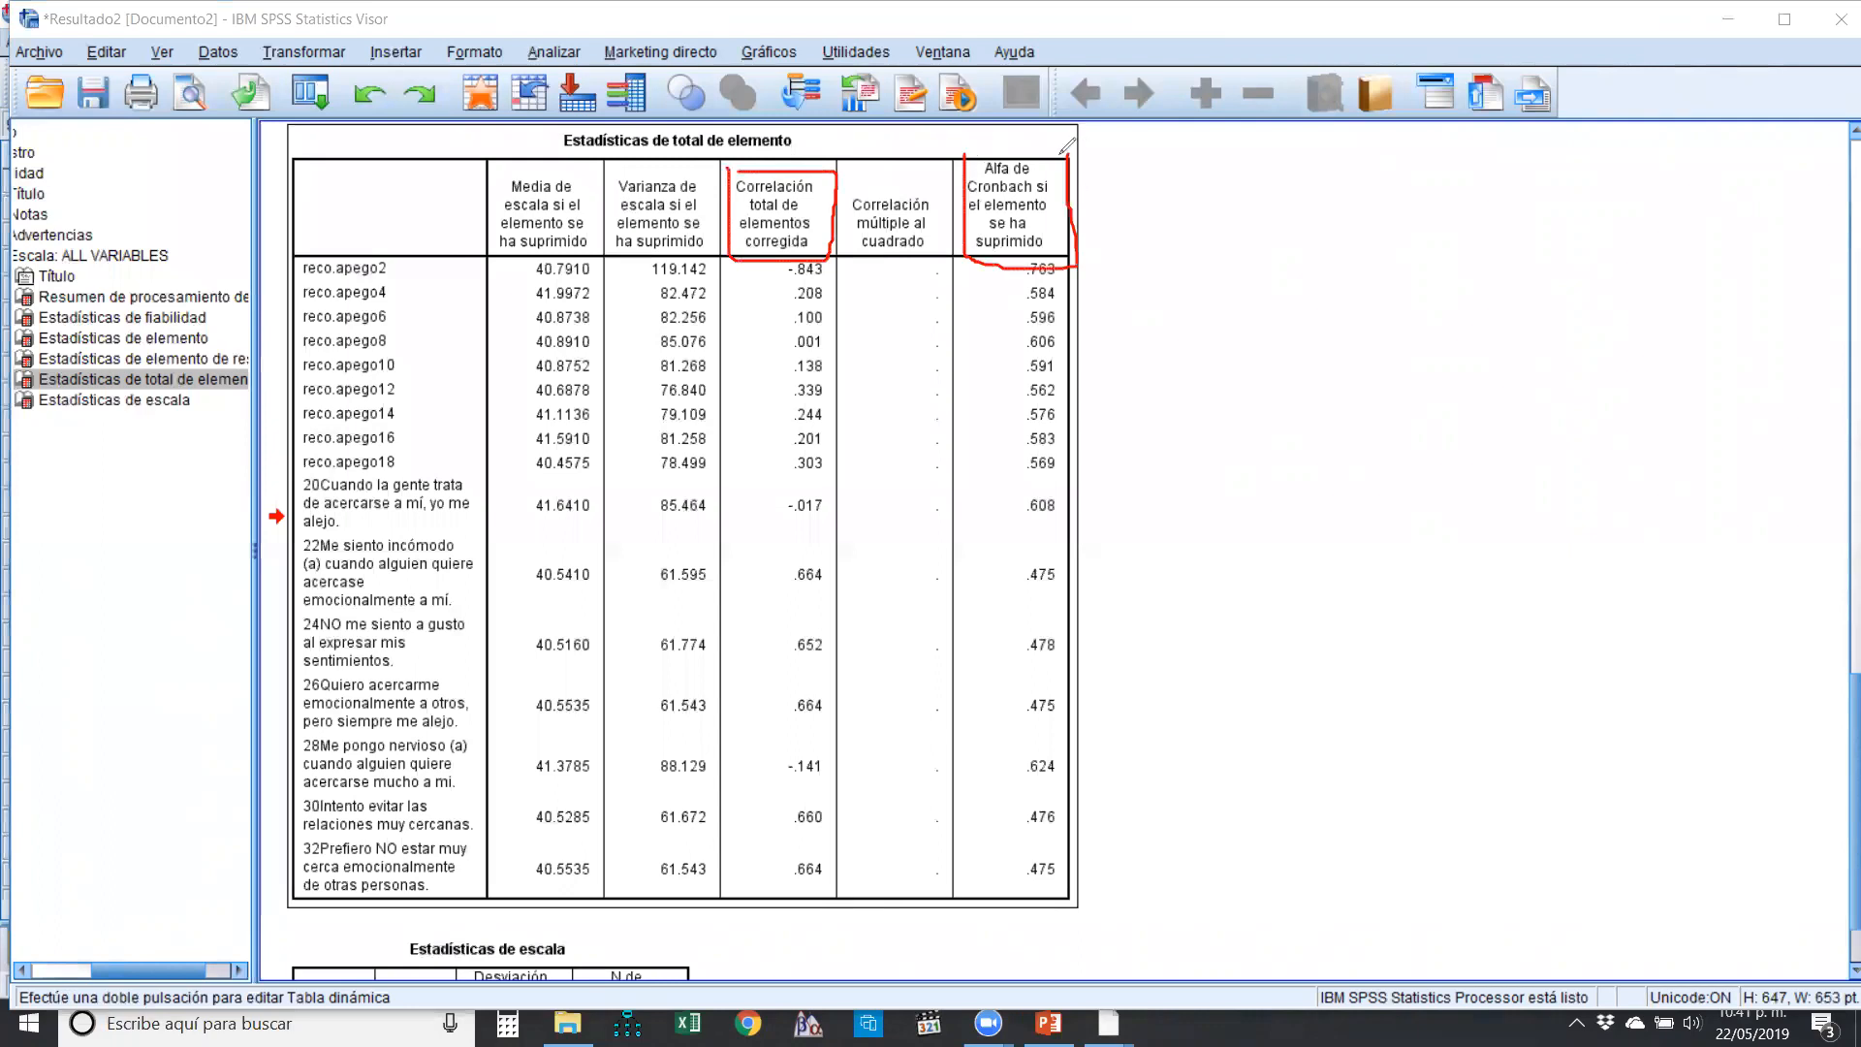
click(1150, 138)
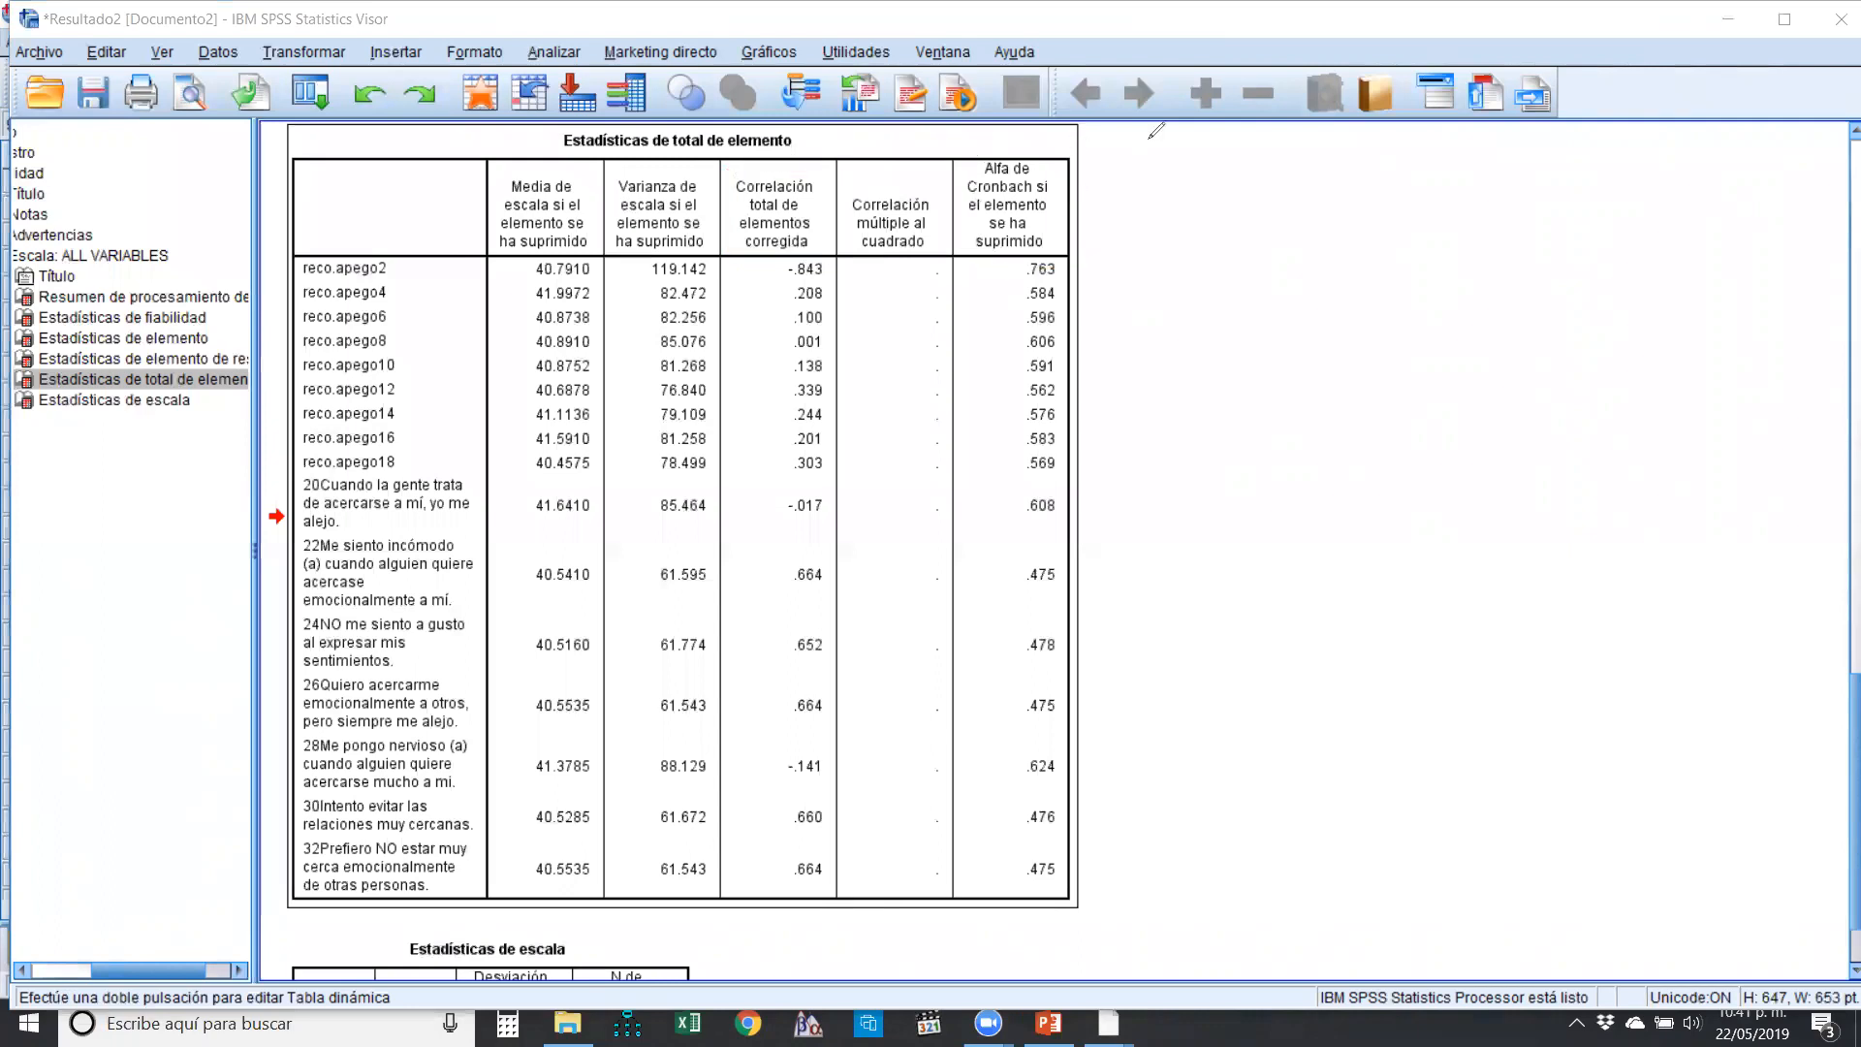
- Check the overall Cronbach's alpha in the reliability statistics against the alpha-if-deleted values in the item-total table
scroll(934, 520, up, 10)
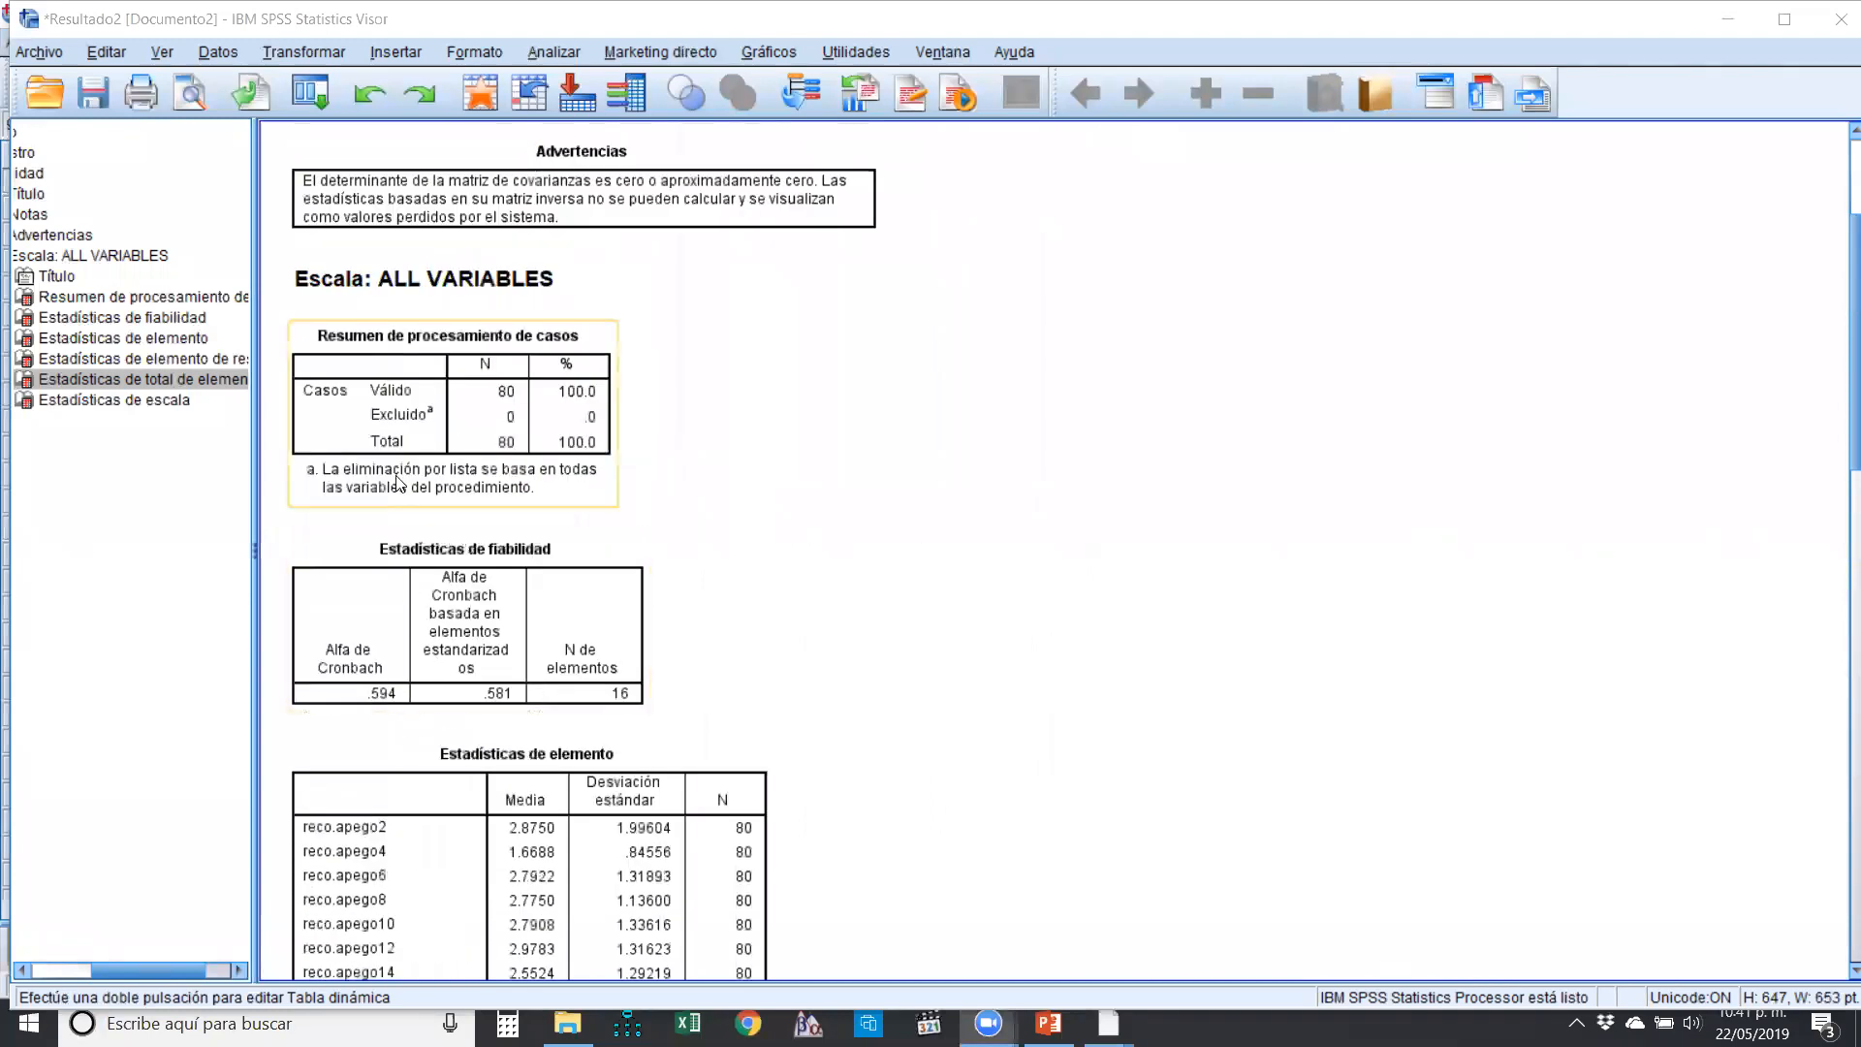
scroll(814, 470, down, 3)
scroll(812, 470, down, 10)
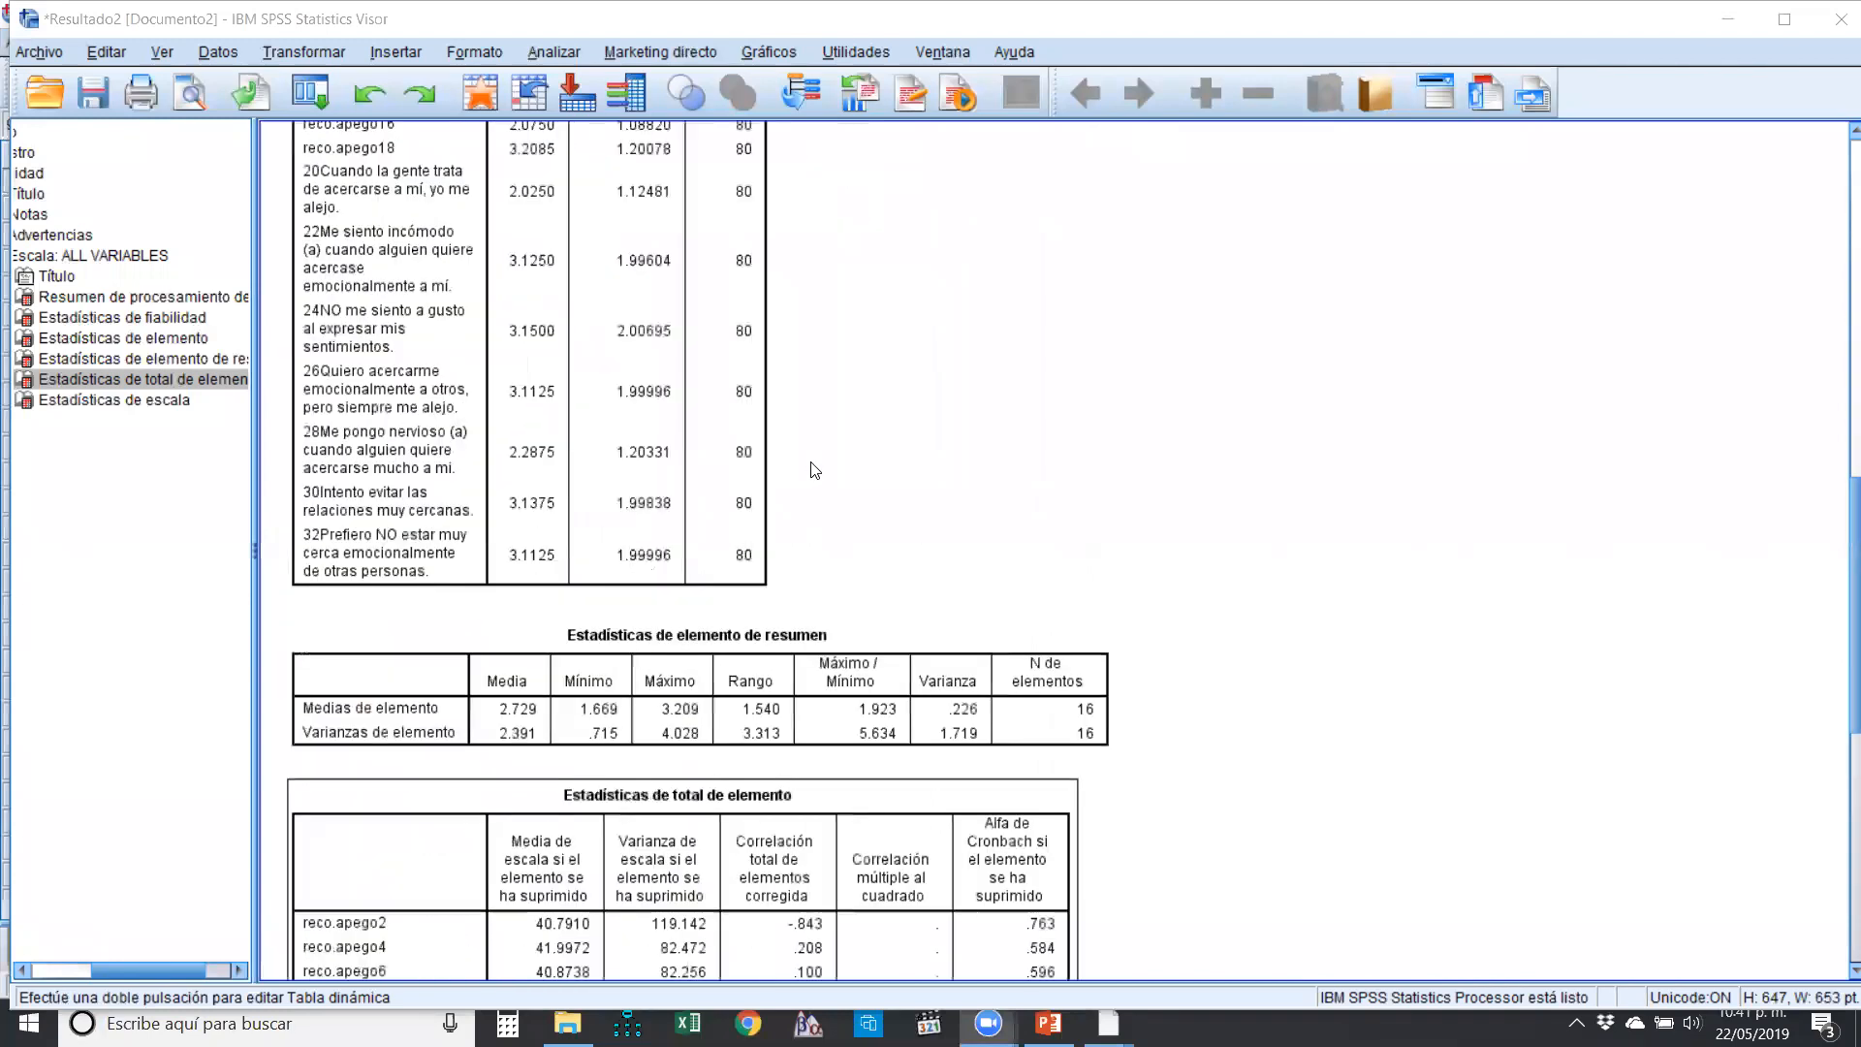
scroll(829, 469, down, 5)
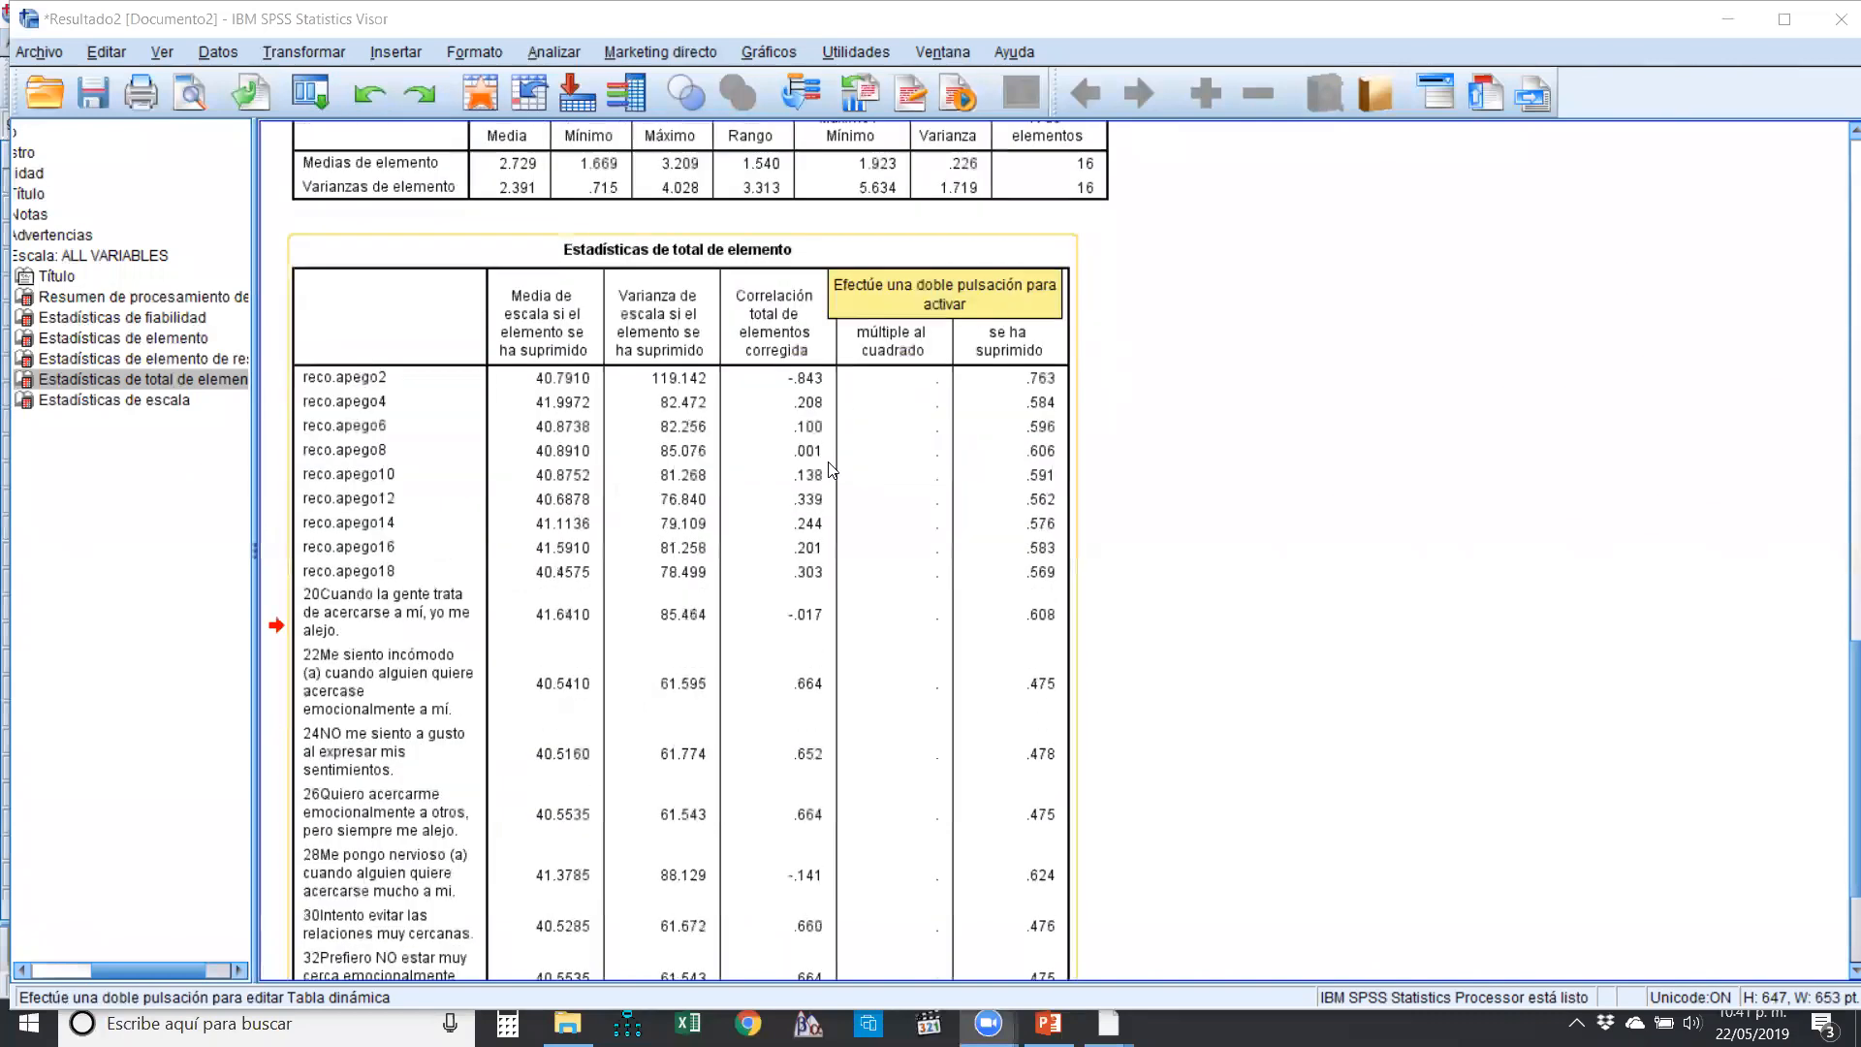
scroll(1021, 393, down, 1)
scroll(984, 393, up, 1)
scroll(1260, 455, down, 1)
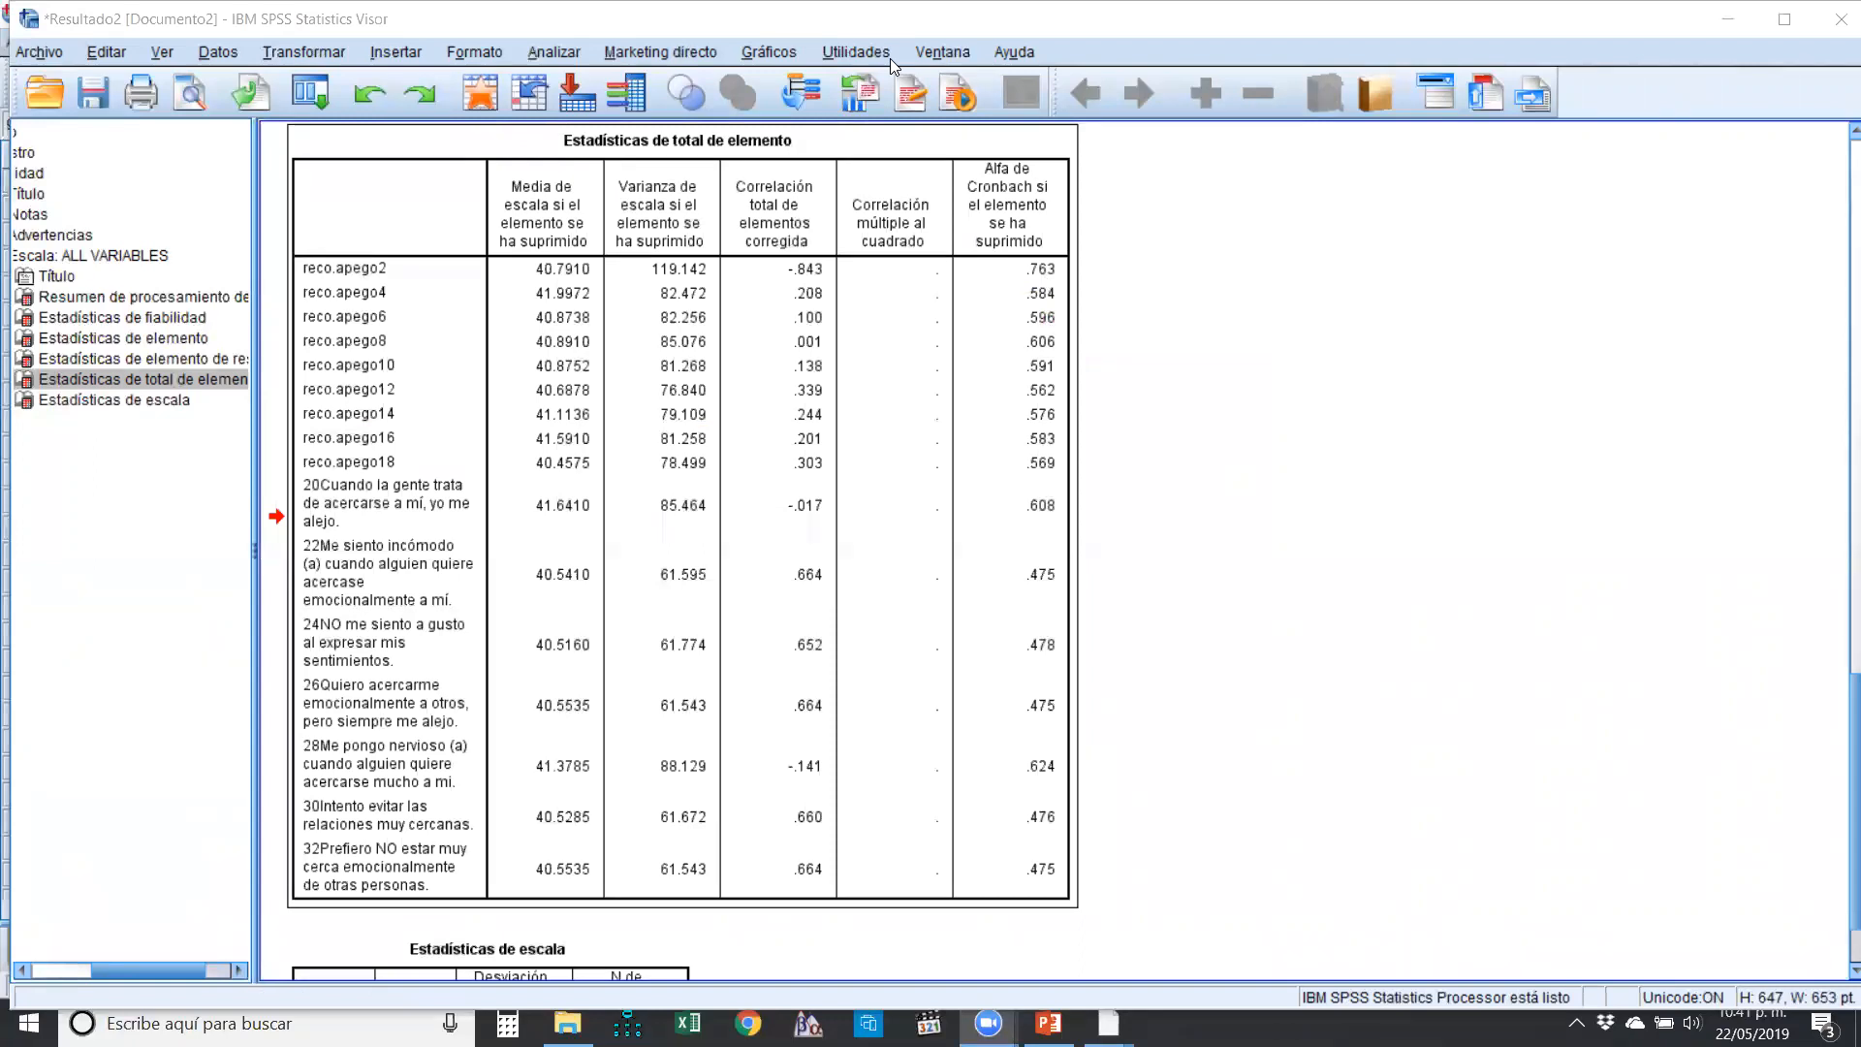
- Examine the corrected item-total correlations of all items for low or negative values, focusing on reco.apego2
mouse_move(720, 179)
mouse_down()
mouse_move(834, 212)
mouse_move(713, 163)
mouse_up()
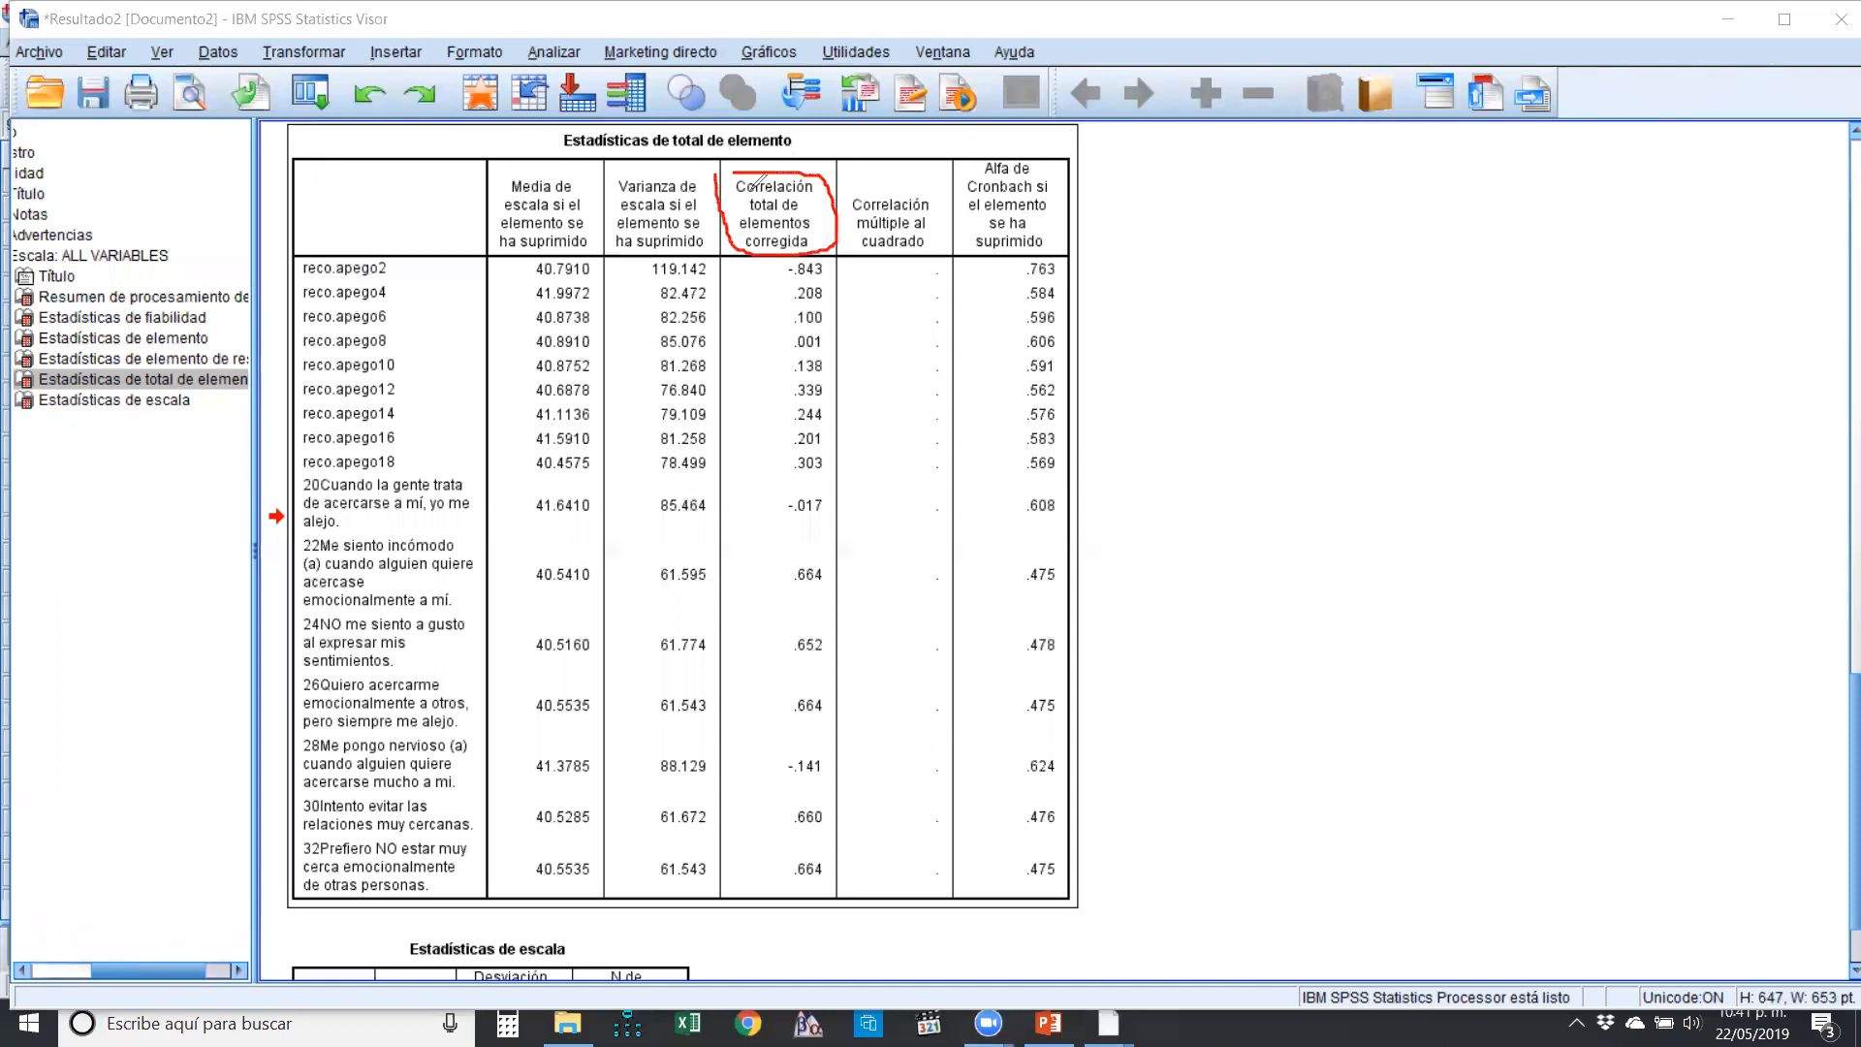
mouse_move(742, 258)
mouse_down()
mouse_move(742, 640)
mouse_move(755, 868)
mouse_move(781, 916)
mouse_move(880, 771)
mouse_move(887, 250)
mouse_move(733, 265)
mouse_up()
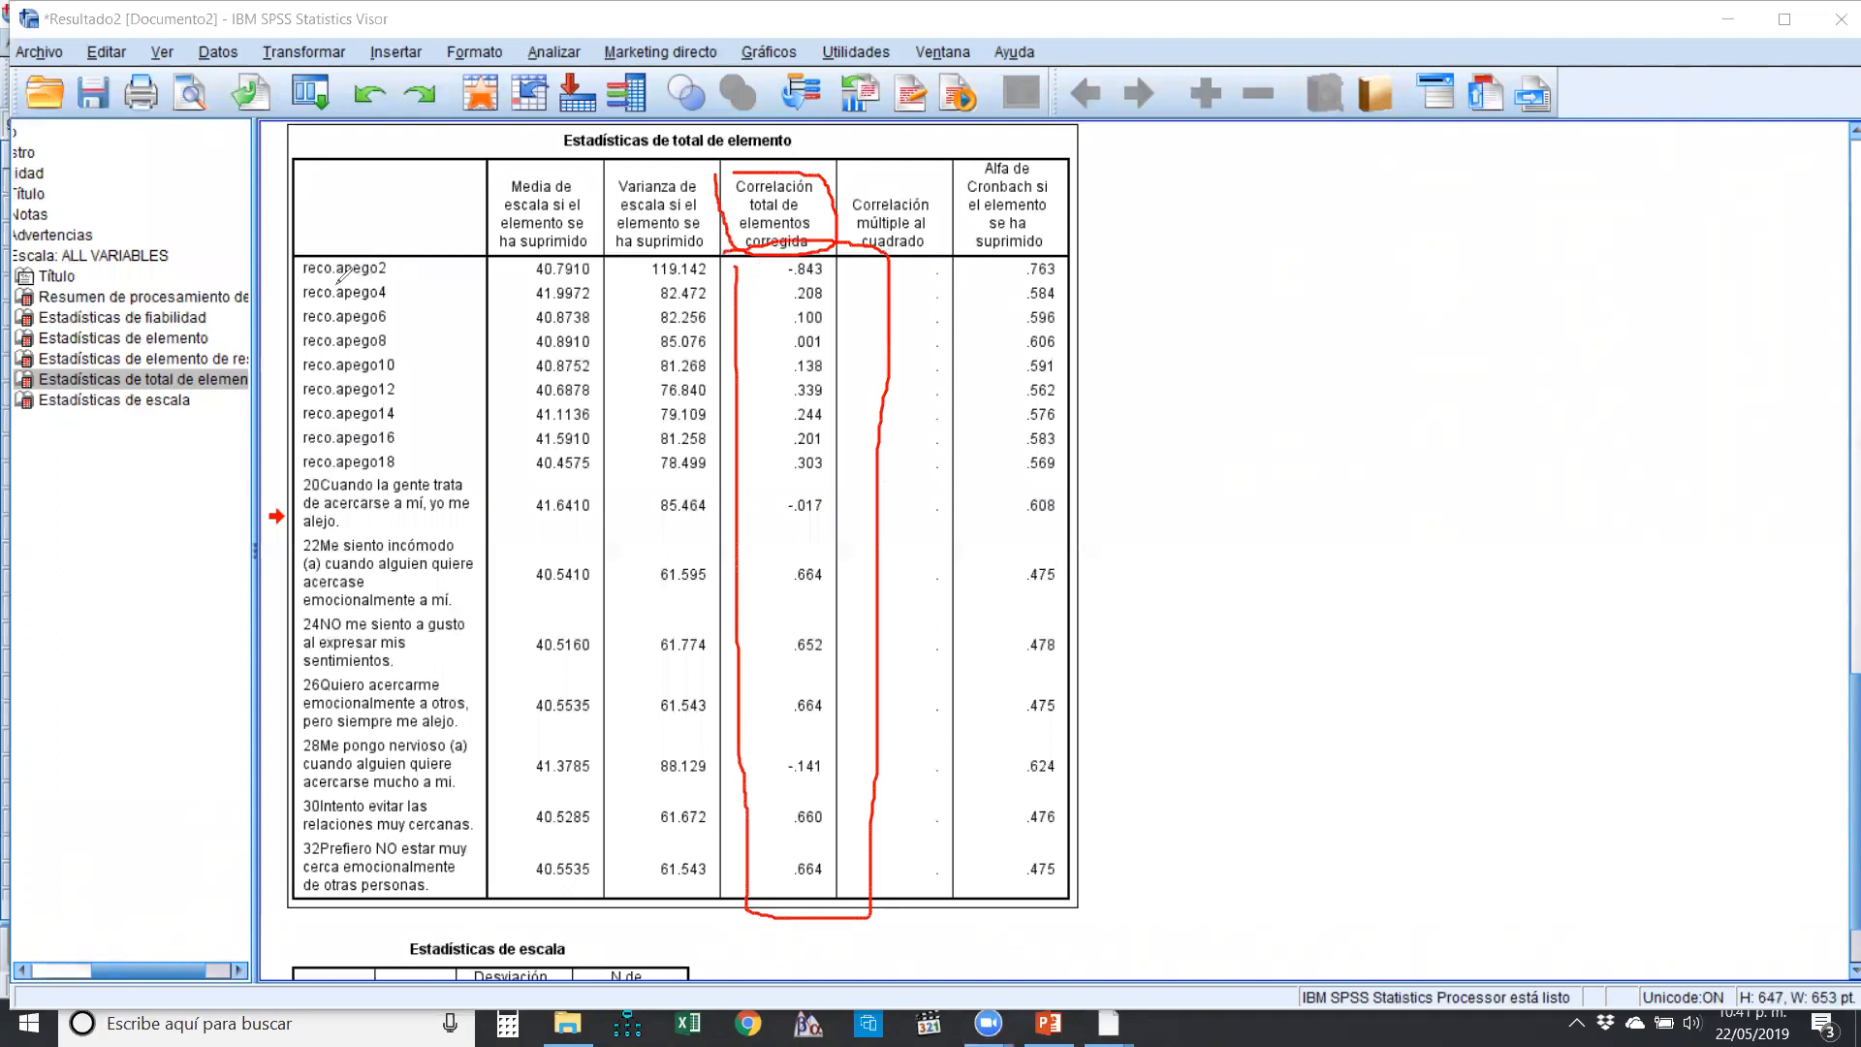
drag(341, 281, 396, 280)
drag(790, 278, 830, 277)
mouse_move(841, 301)
mouse_down()
mouse_move(855, 742)
mouse_move(643, 960)
mouse_move(248, 887)
mouse_up()
mouse_move(215, 752)
mouse_down()
mouse_move(233, 264)
mouse_move(512, 286)
mouse_up()
mouse_move(662, 283)
mouse_down()
mouse_move(839, 284)
mouse_move(780, 278)
mouse_move(817, 268)
mouse_up()
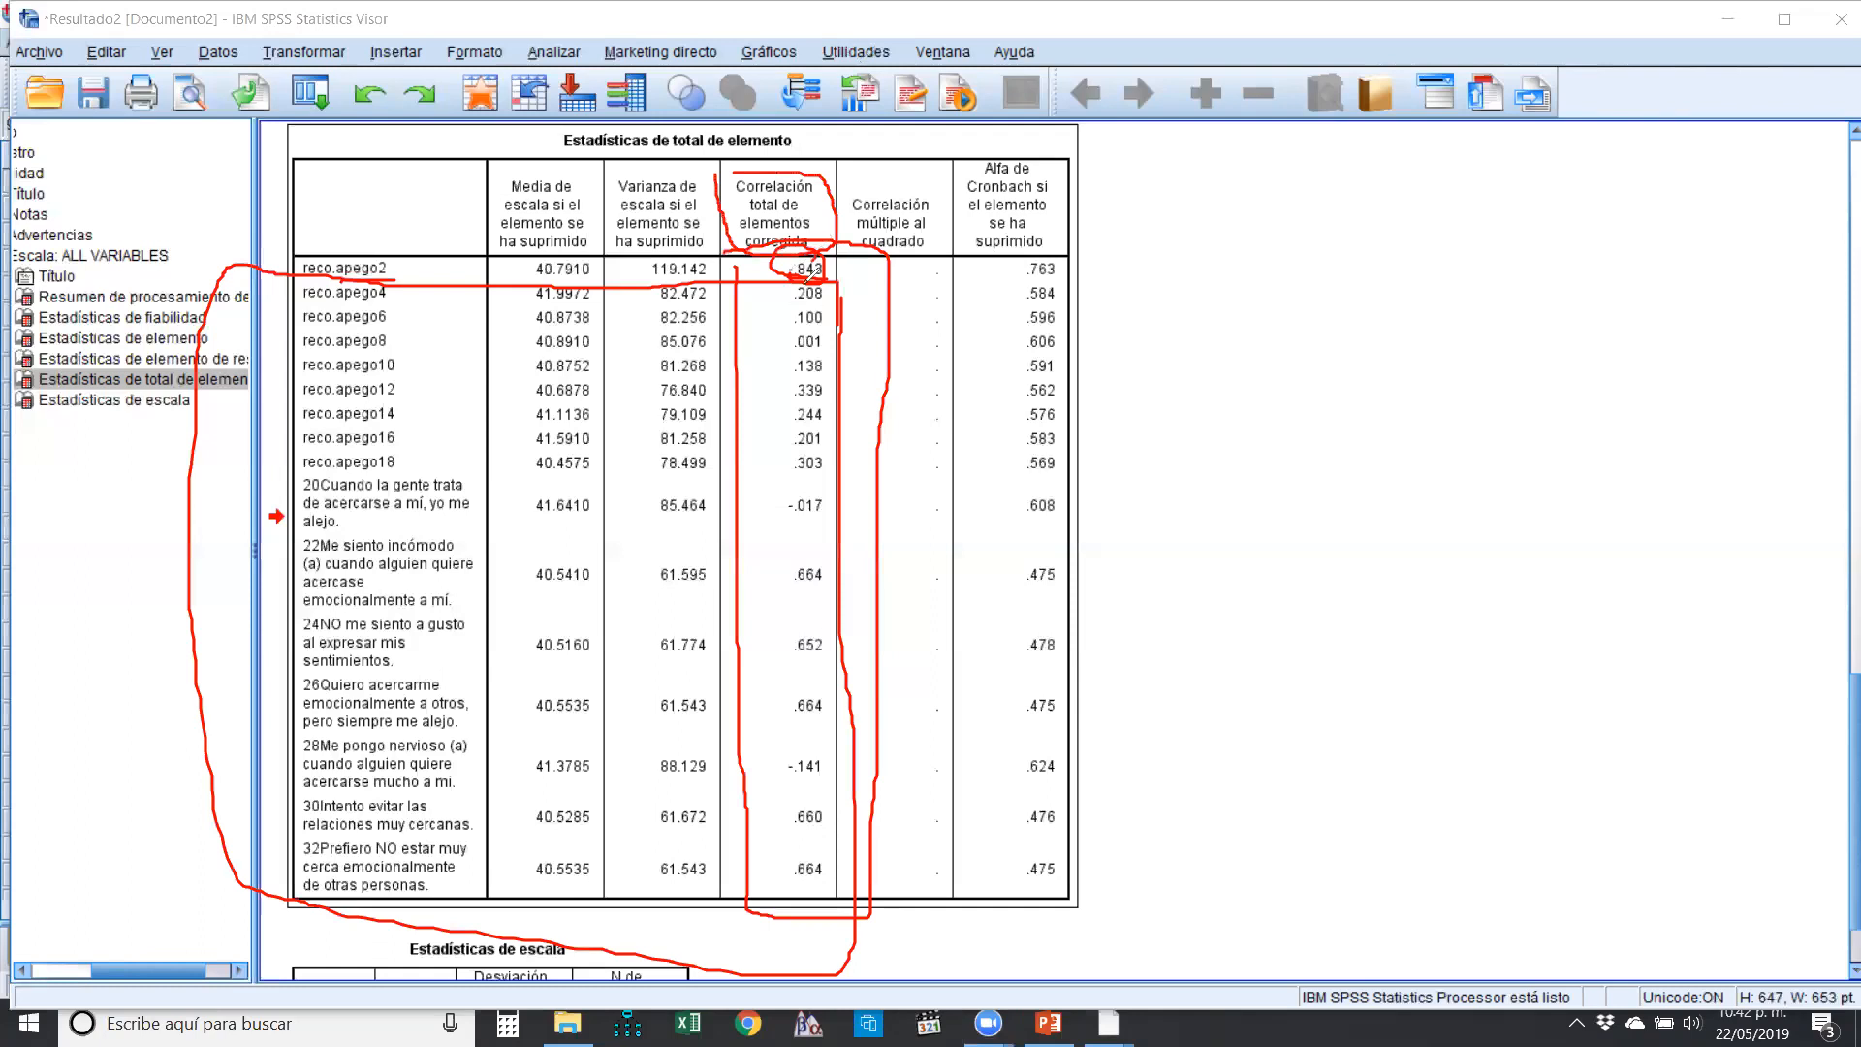
drag(799, 239, 824, 273)
click(1152, 144)
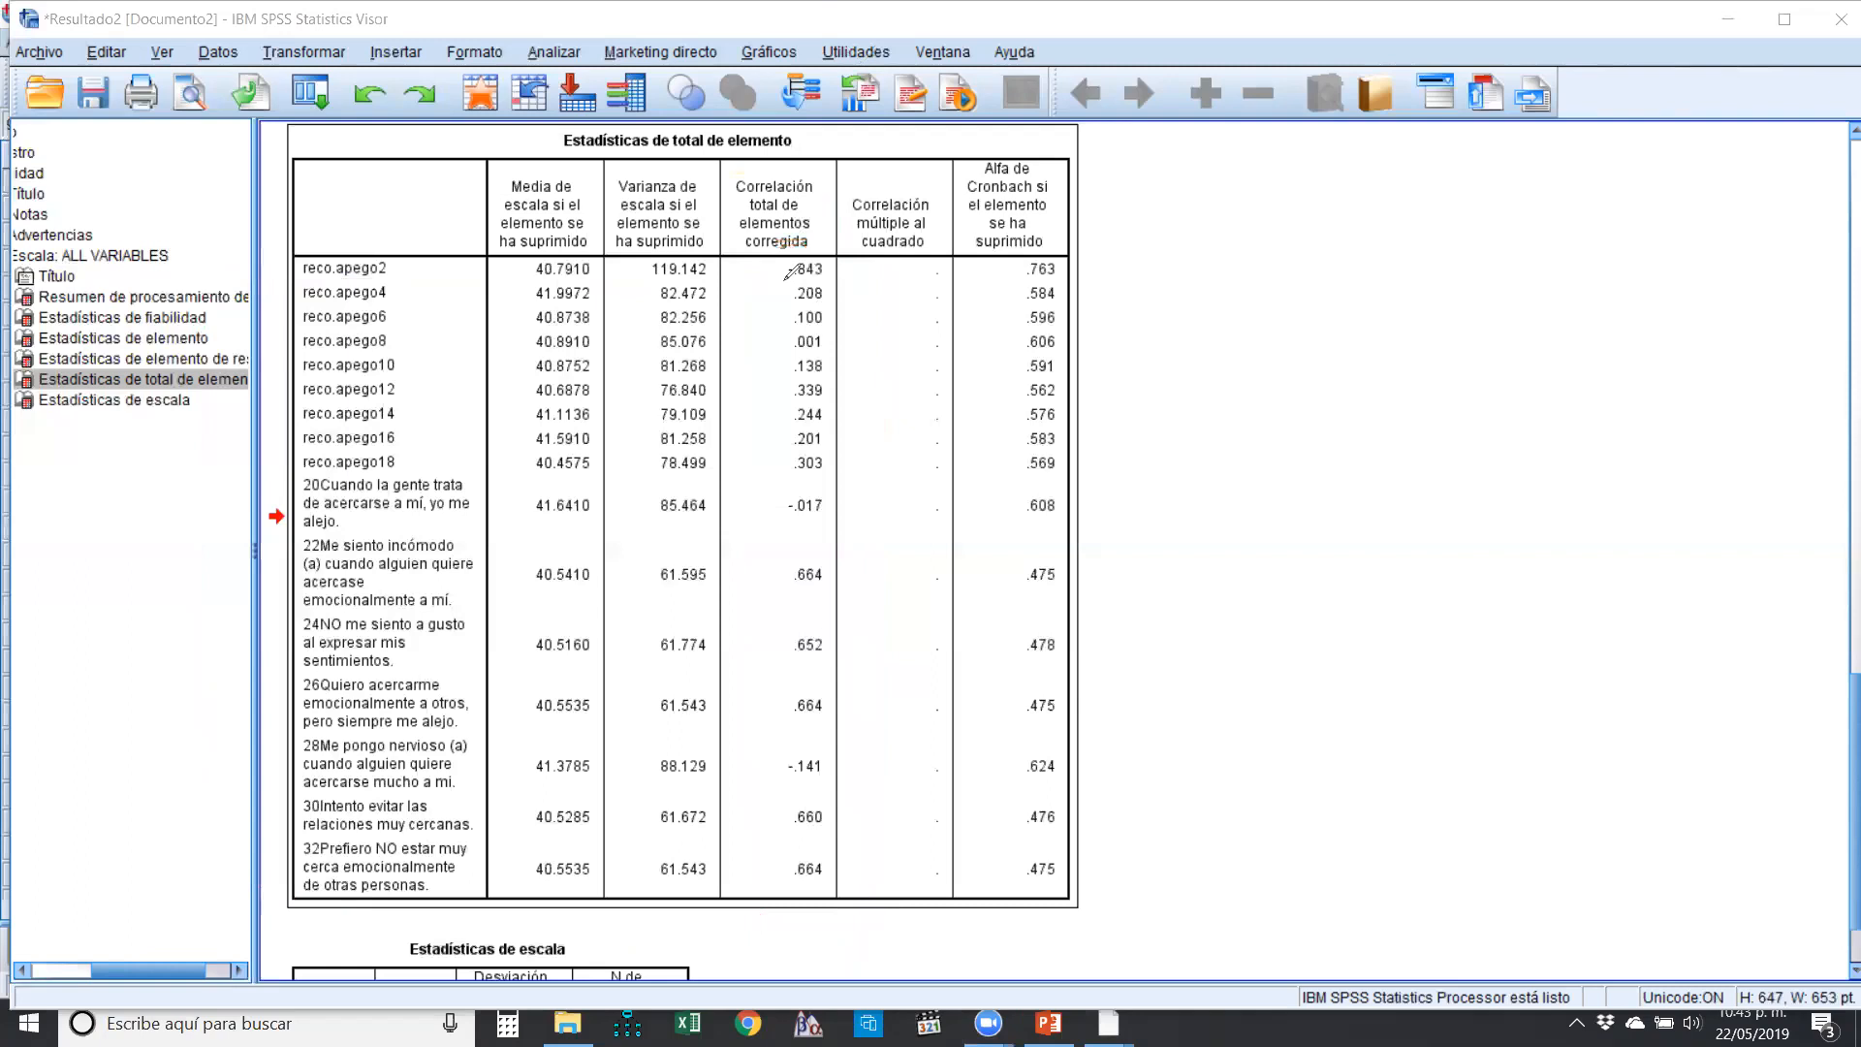
drag(292, 281, 841, 275)
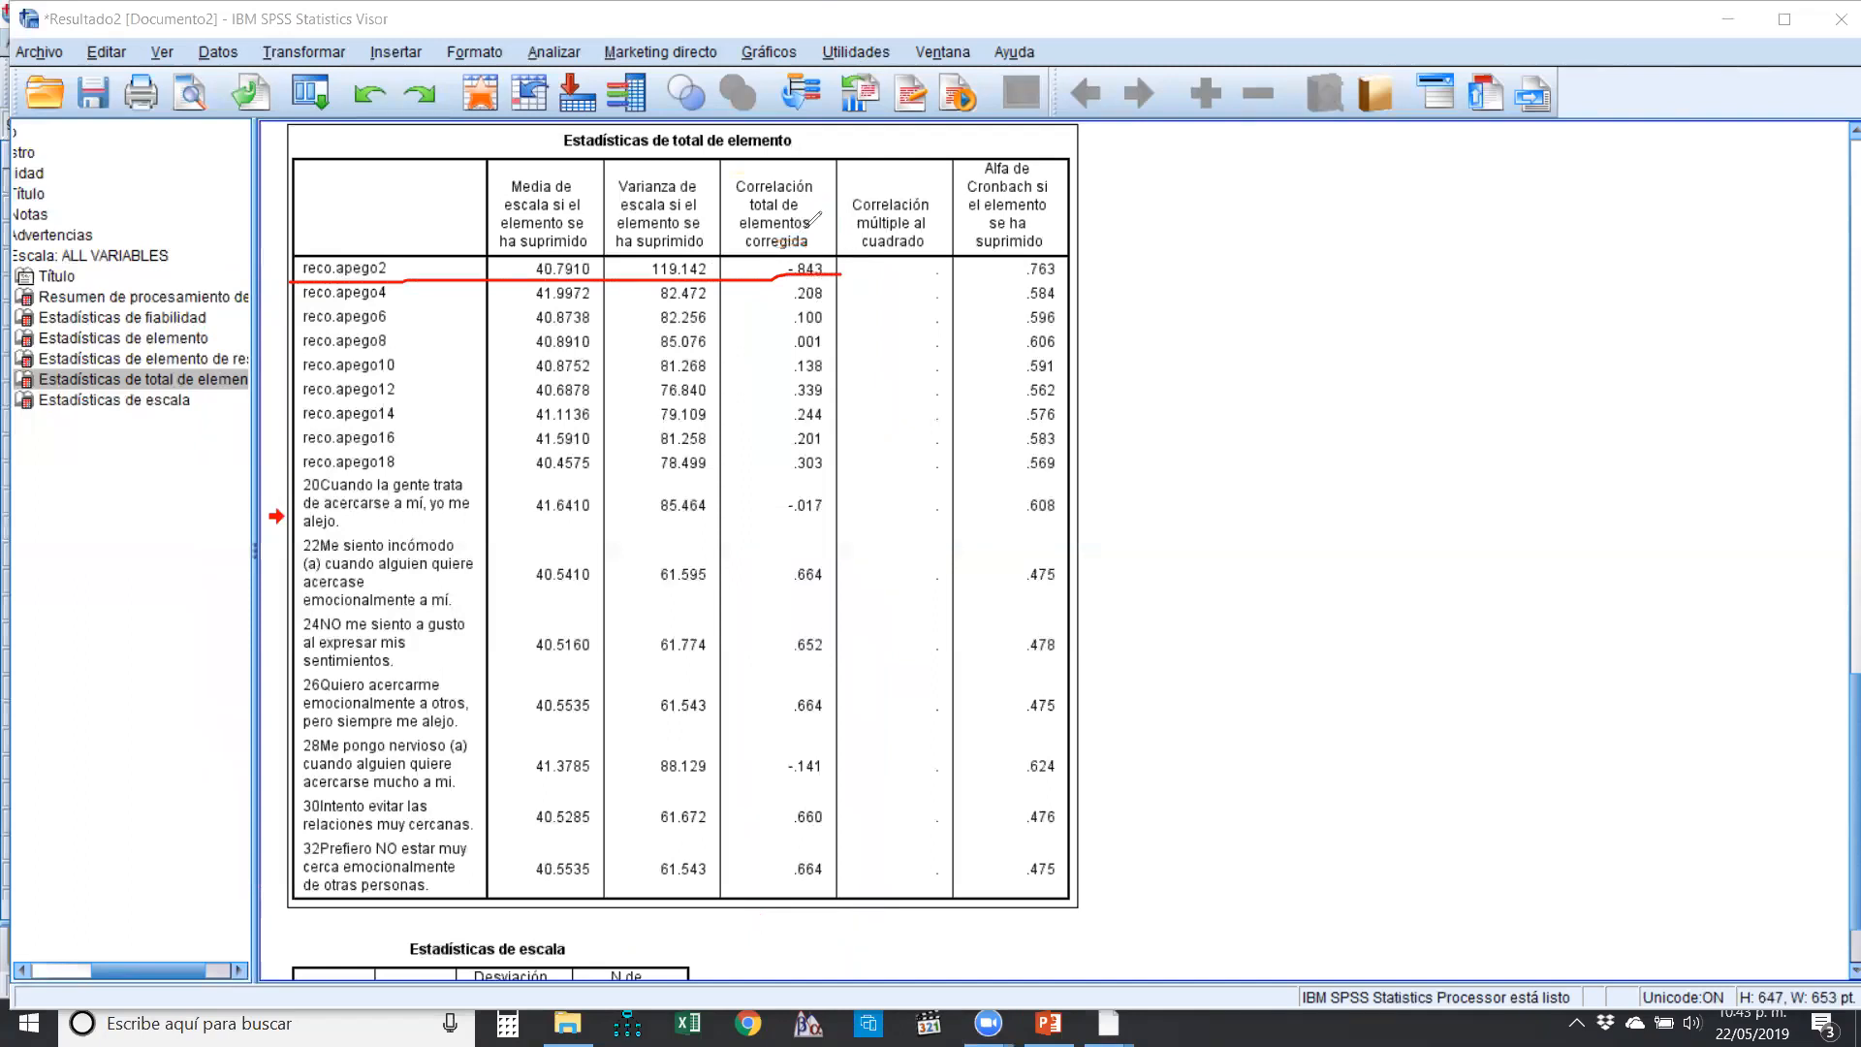
mouse_move(783, 272)
mouse_down()
mouse_move(814, 244)
mouse_move(787, 272)
mouse_up()
click(1252, 103)
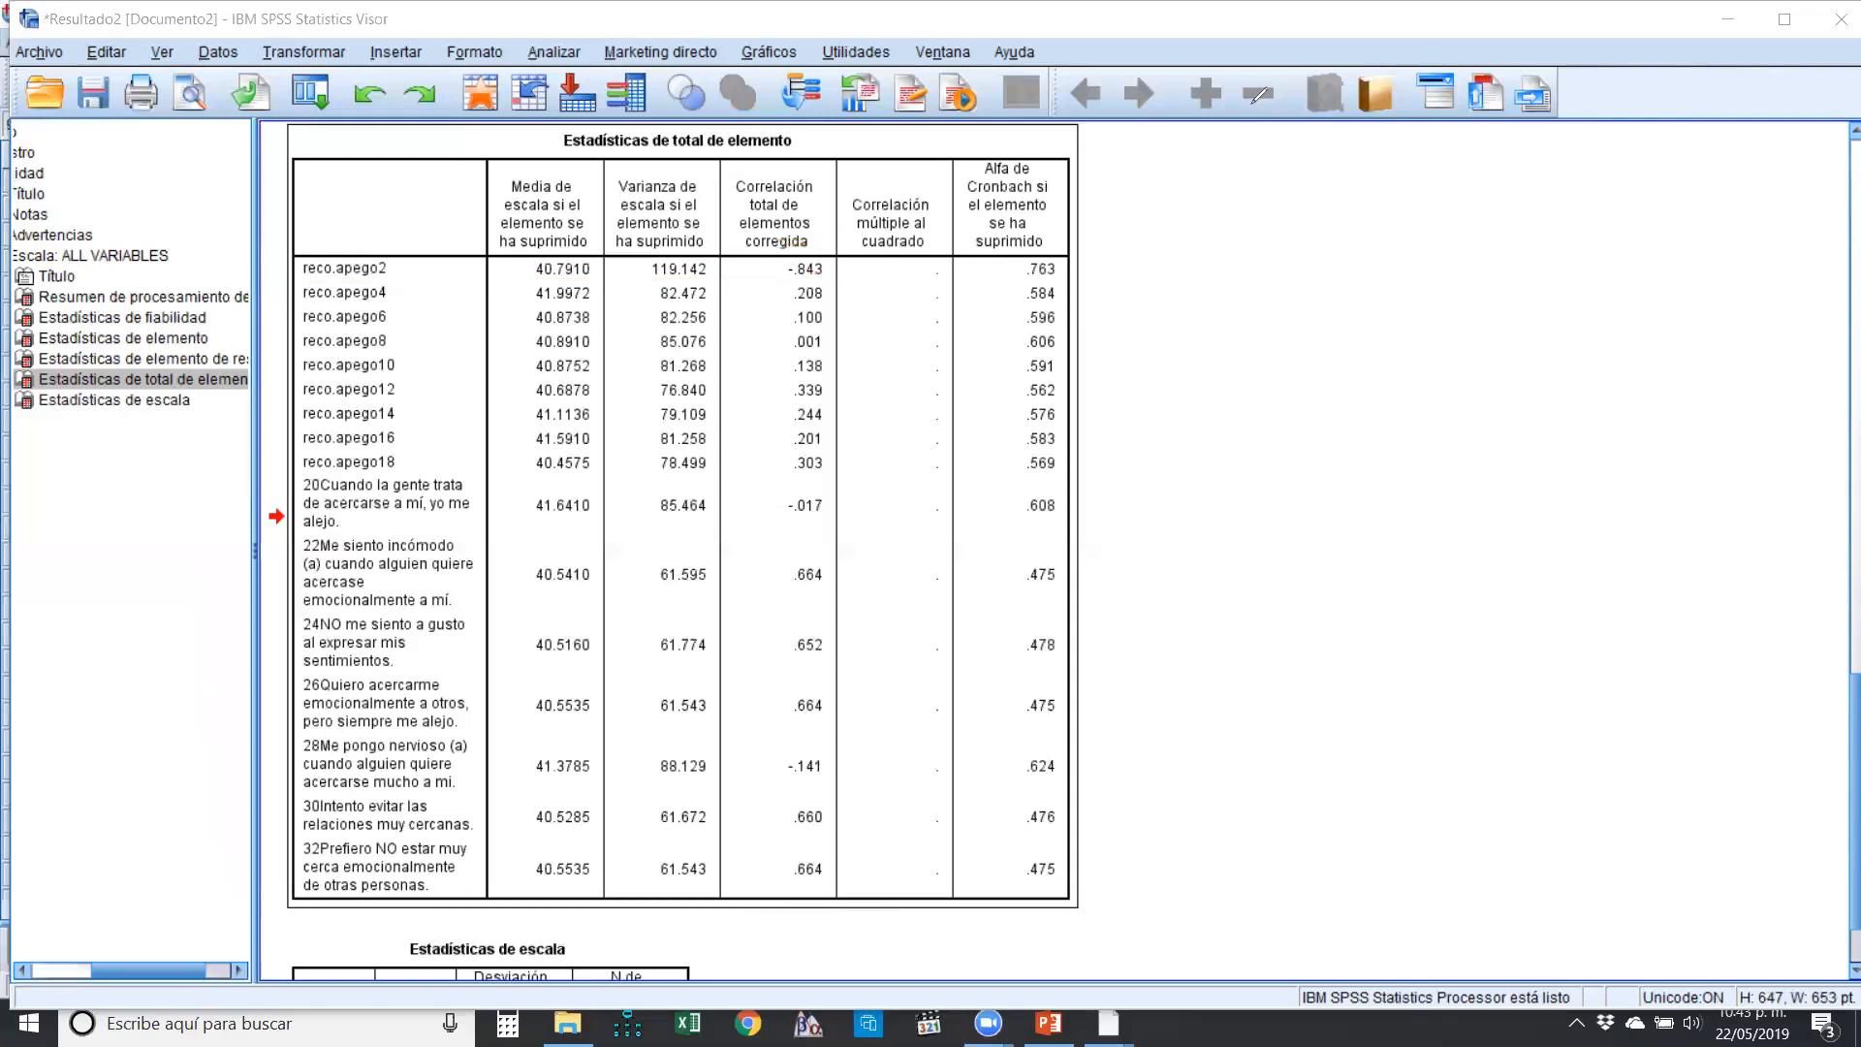
- Remove reco.apego2 from the reliability analysis items and rerun the analysis
click(300, 103)
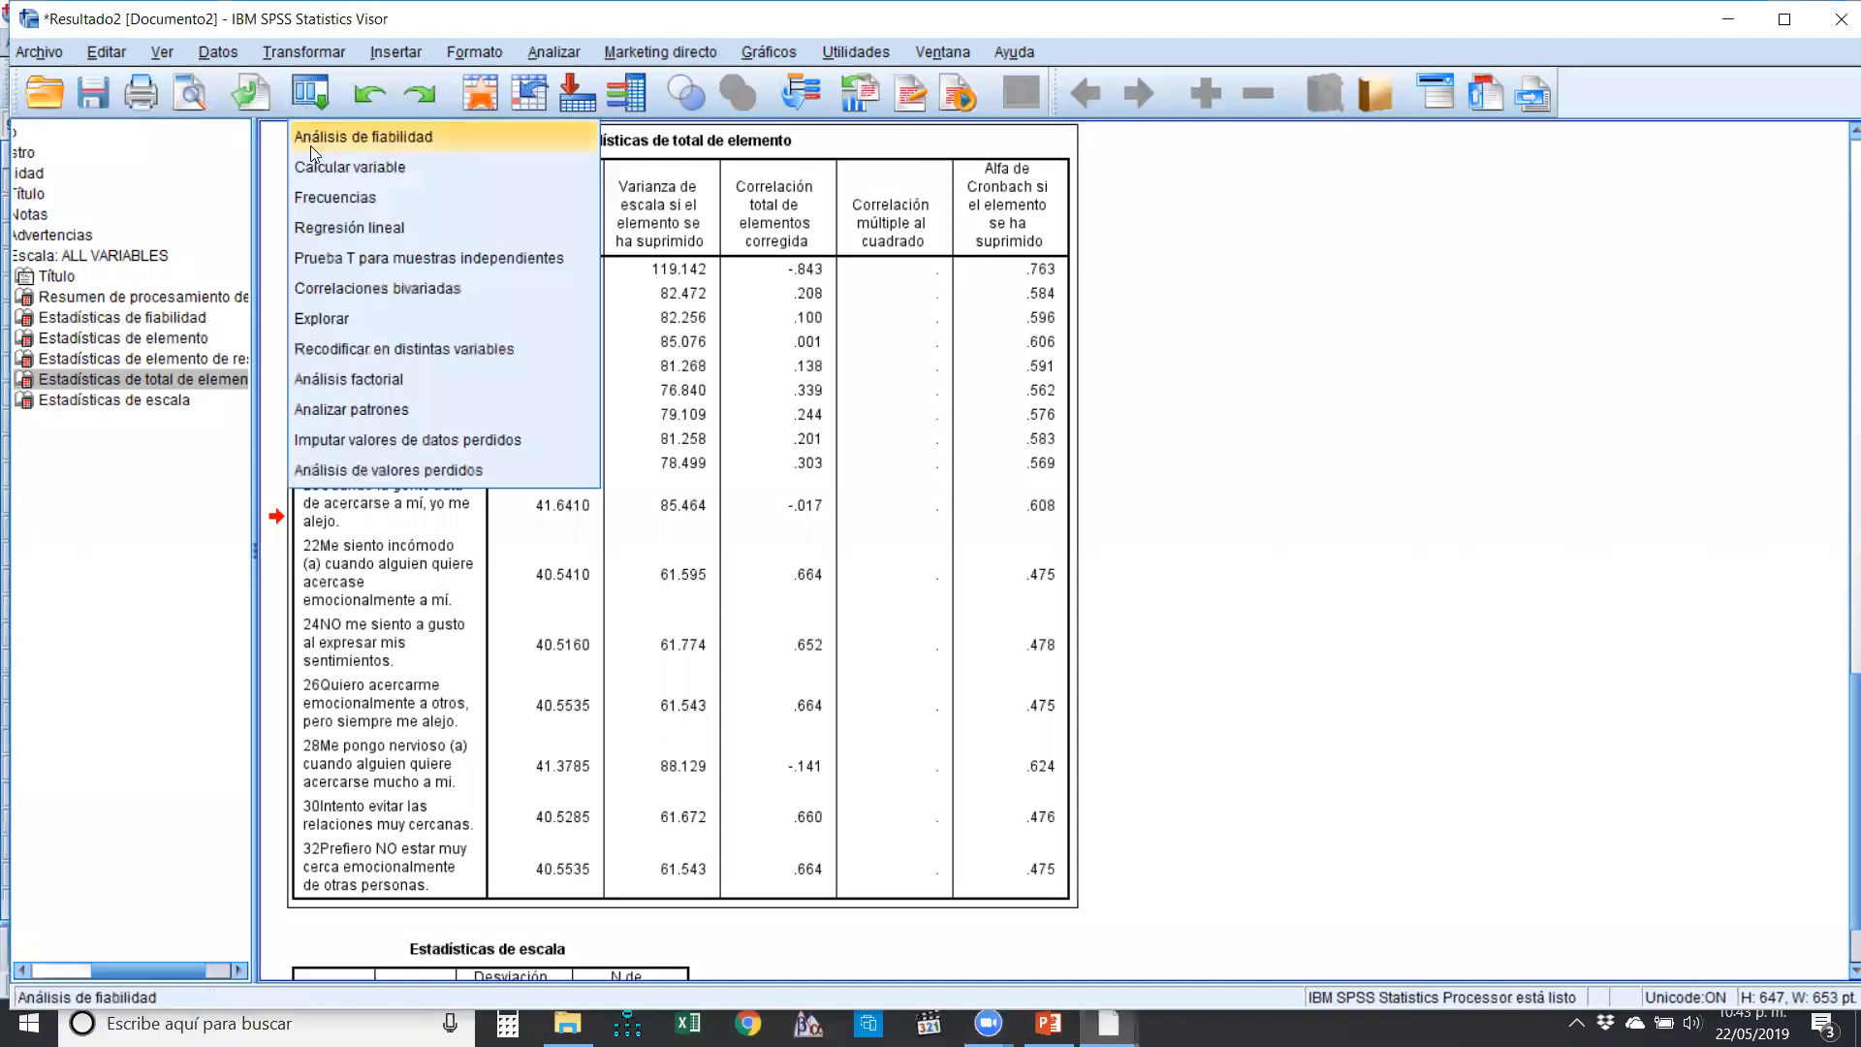
click(310, 144)
click(872, 213)
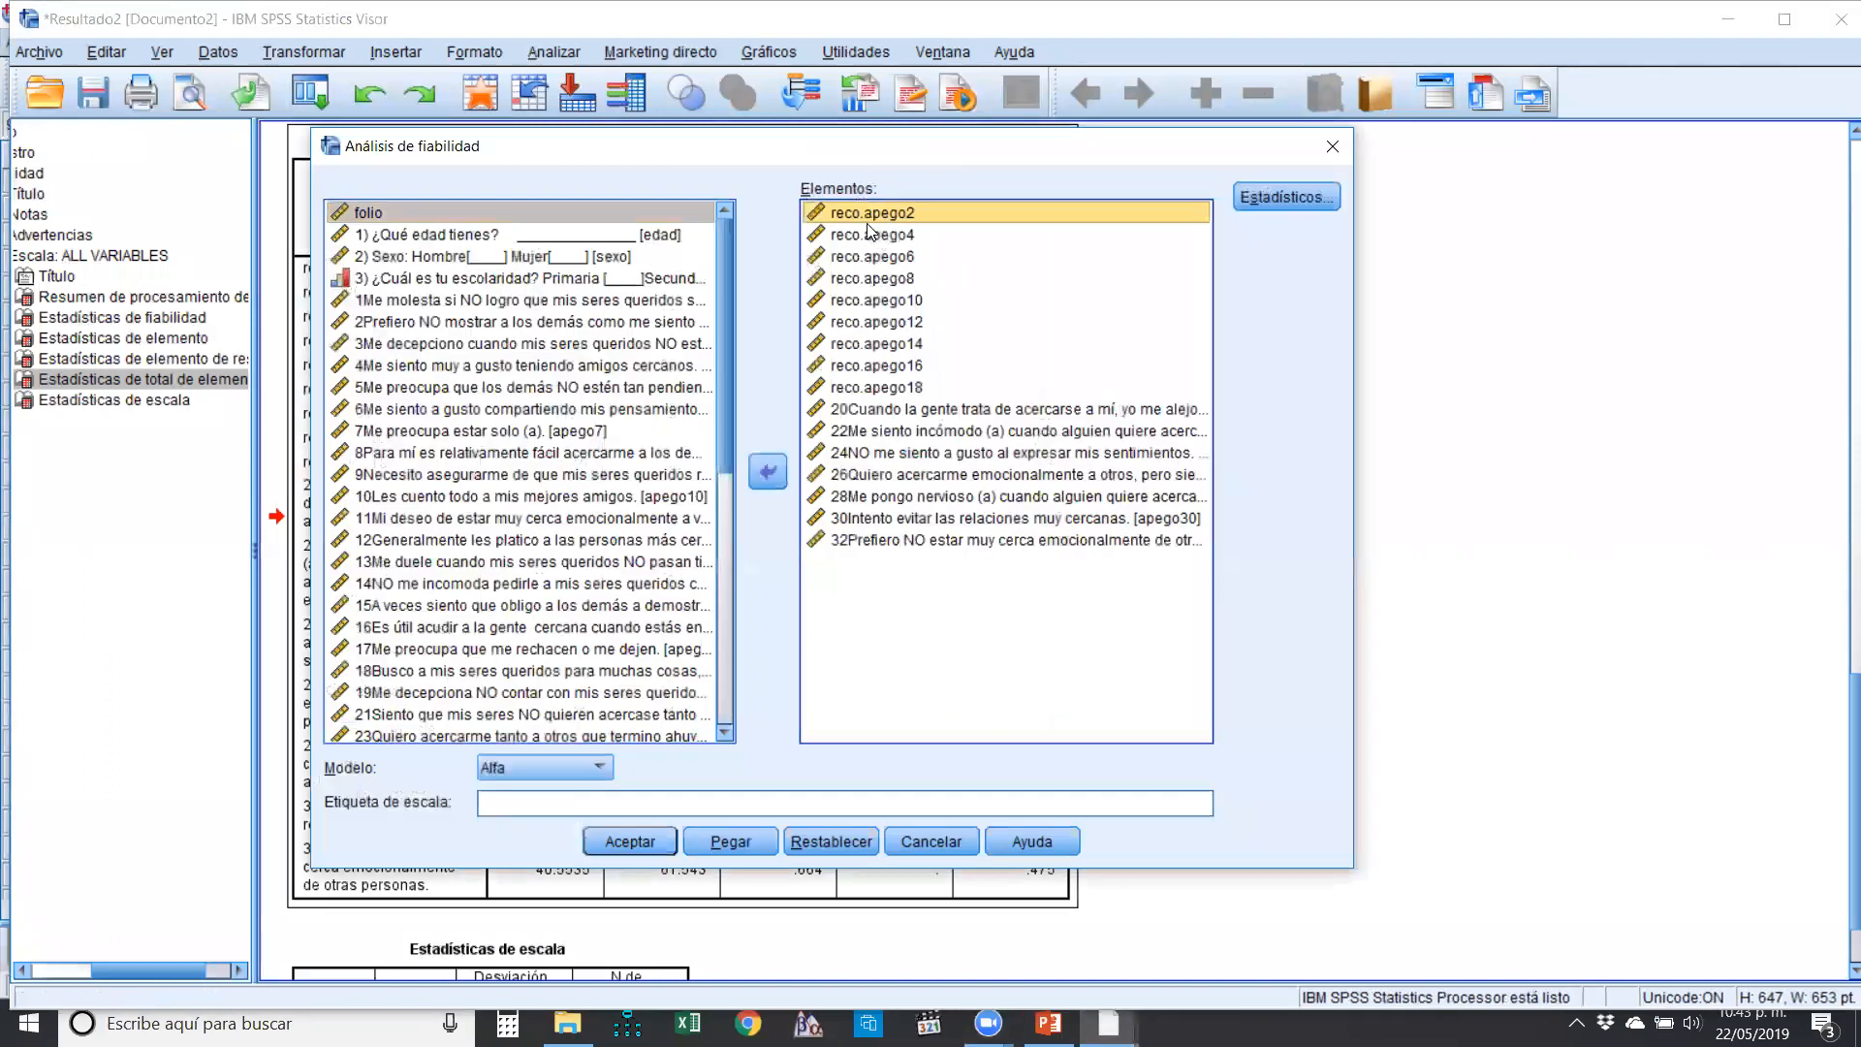
click(768, 472)
click(620, 845)
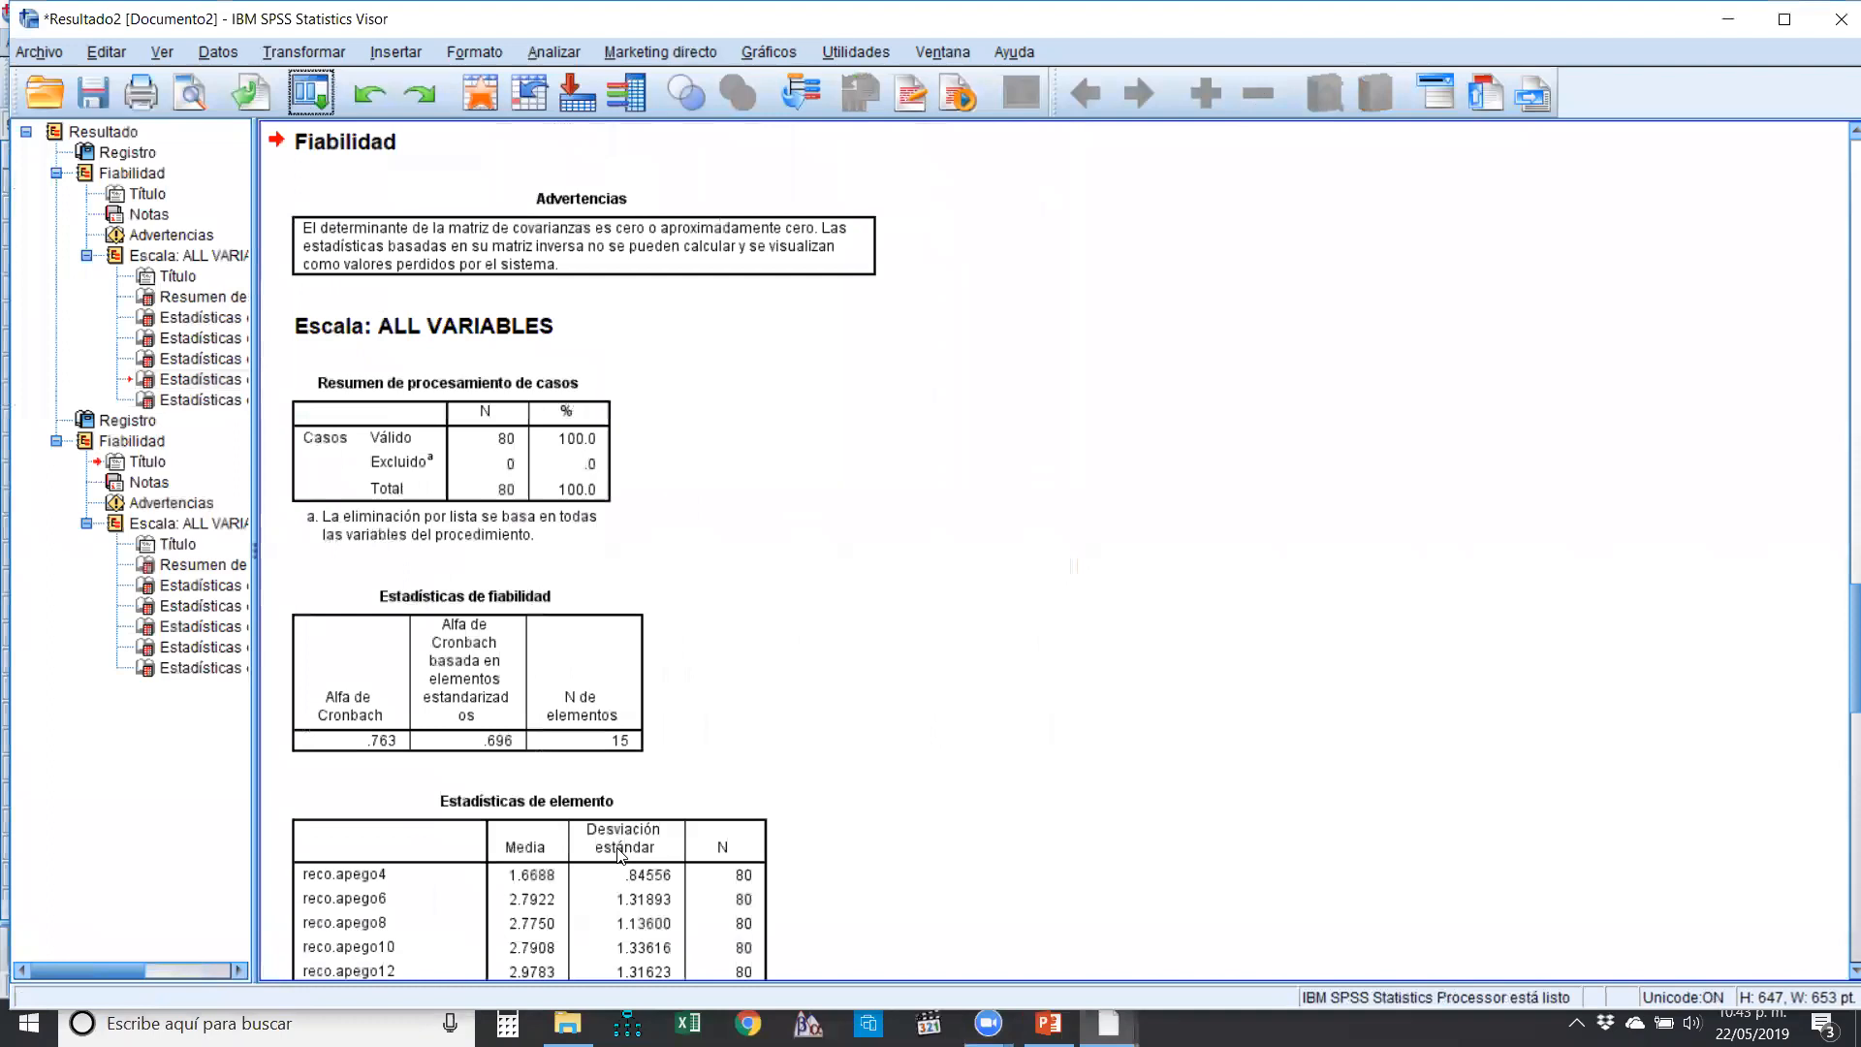
- Examine the new Cronbach's alpha and the corrected item-total correlations of the remaining items, focusing on item 28
scroll(531, 646, down, 3)
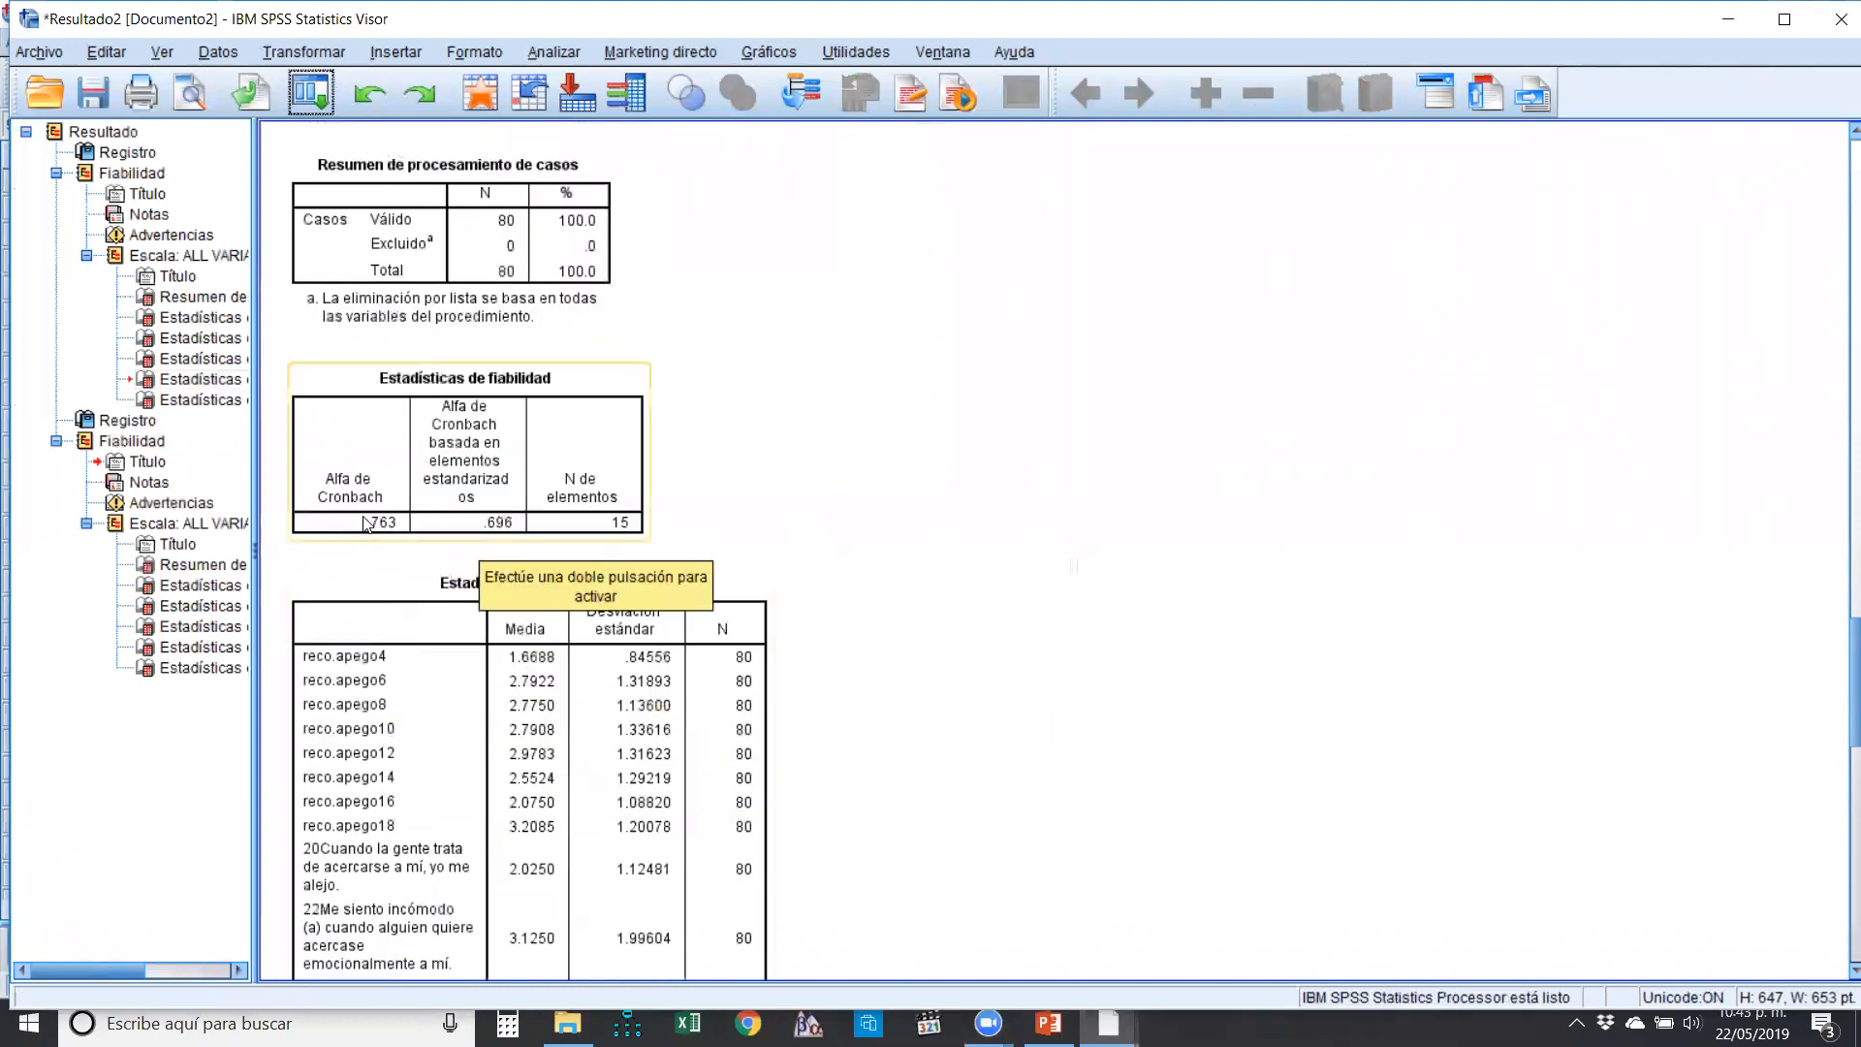
scroll(436, 679, down, 10)
scroll(734, 567, down, 7)
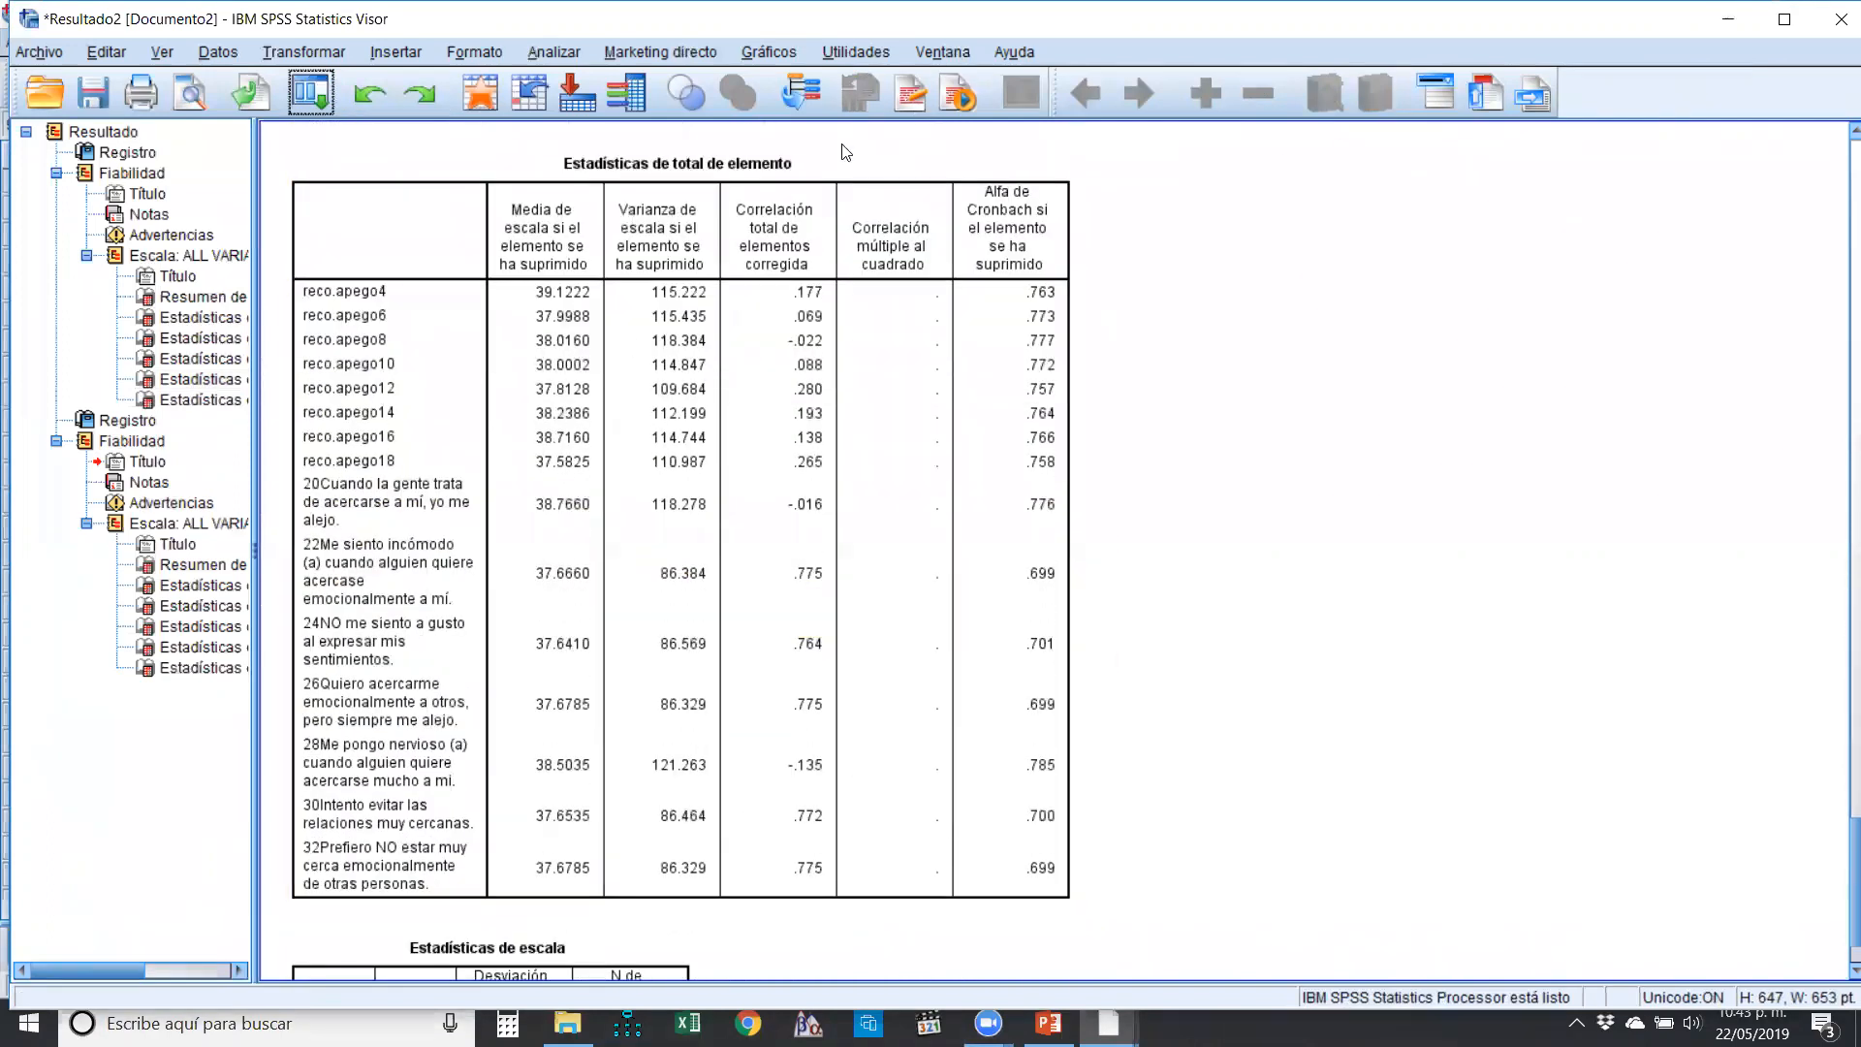
mouse_move(749, 287)
mouse_down()
mouse_move(731, 814)
mouse_move(840, 920)
mouse_up()
mouse_move(858, 714)
mouse_down()
mouse_move(876, 321)
mouse_move(760, 253)
mouse_move(753, 286)
mouse_up()
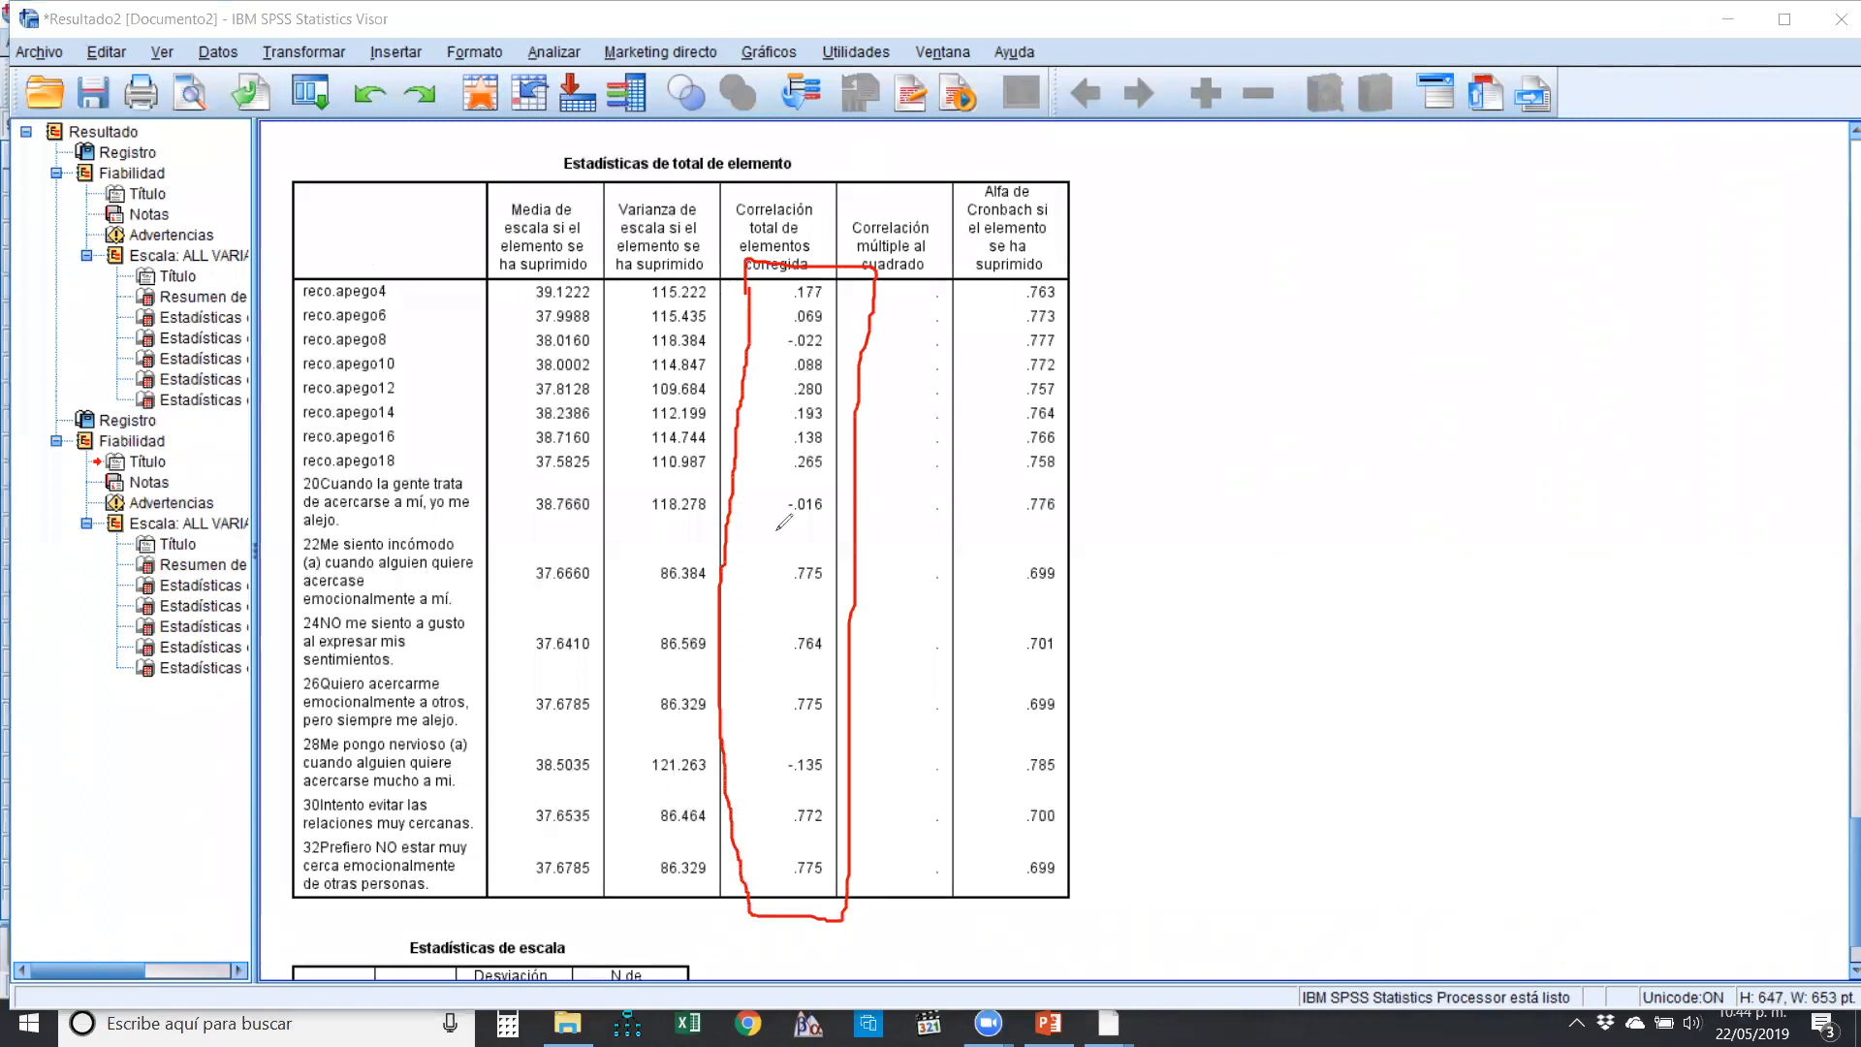
mouse_move(290, 797)
mouse_down()
mouse_move(845, 781)
mouse_move(842, 751)
mouse_move(792, 737)
mouse_up()
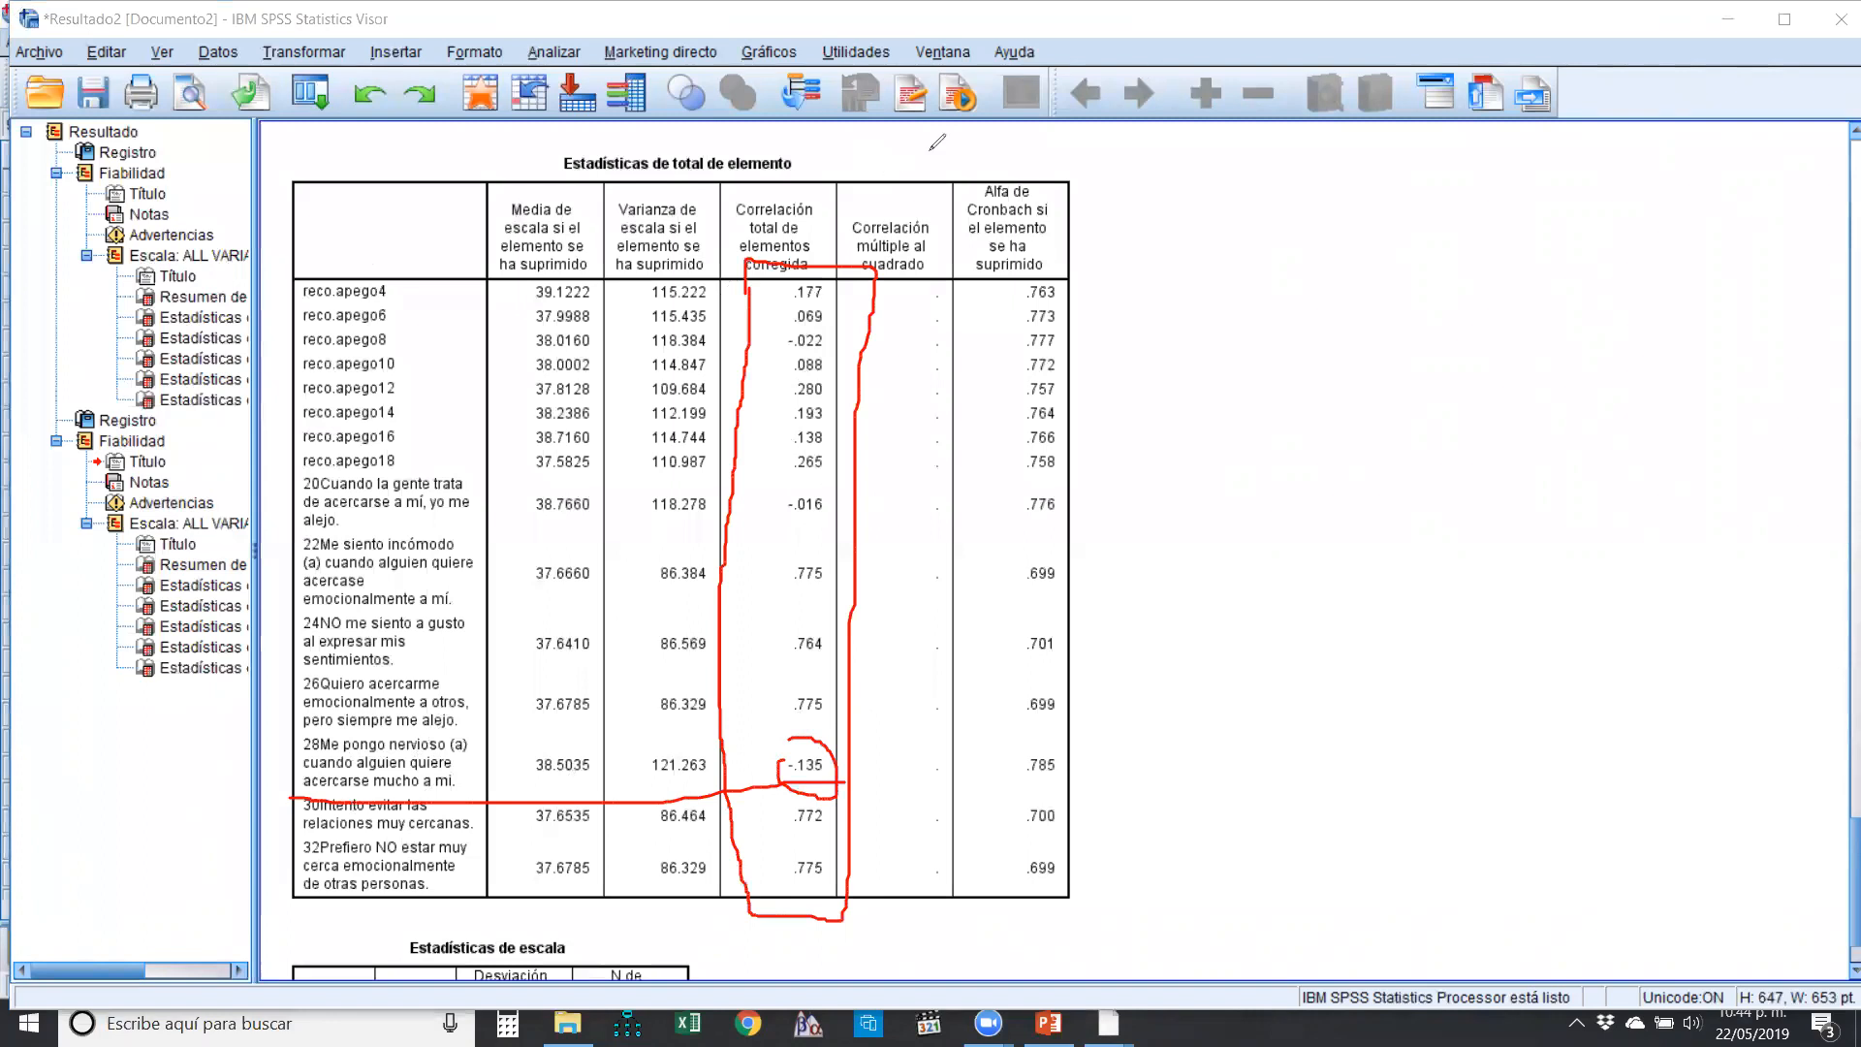
click(788, 144)
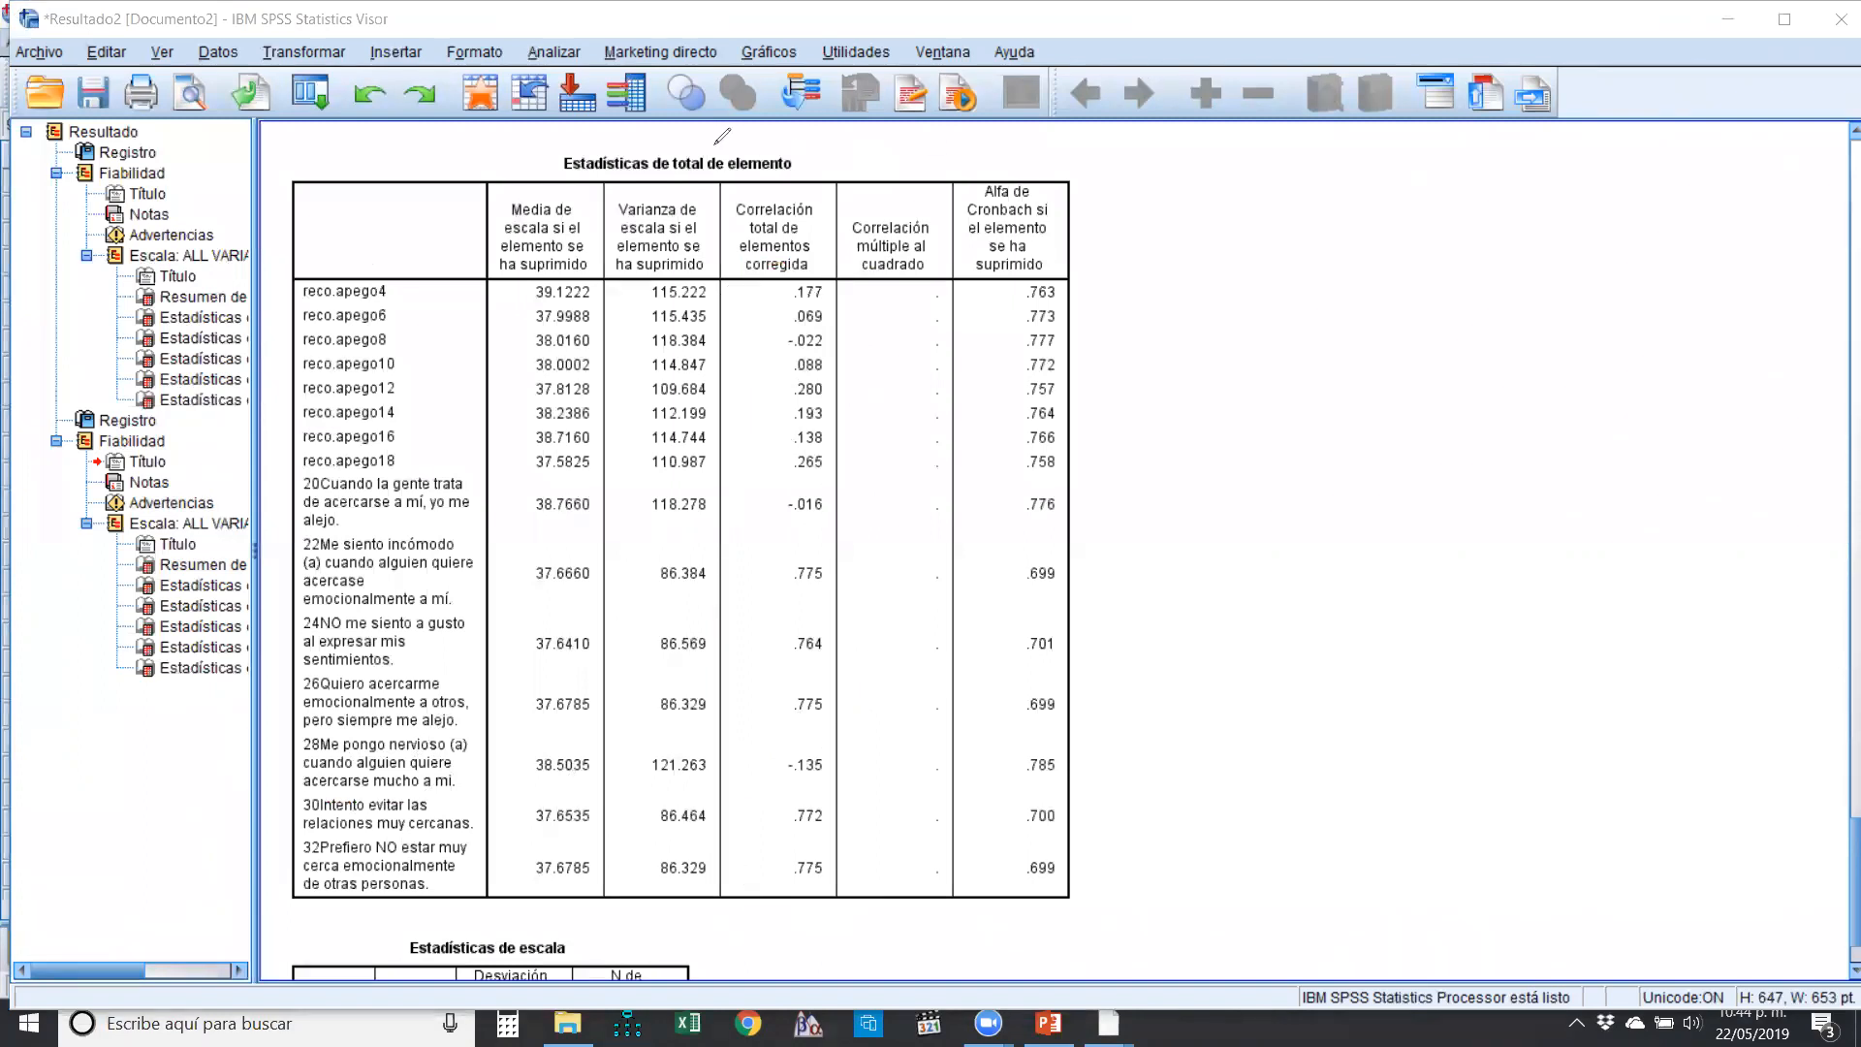
- Remove item 28 (Me pongo nervioso...) from the reliability analysis items and rerun the analysis
click(310, 93)
click(337, 133)
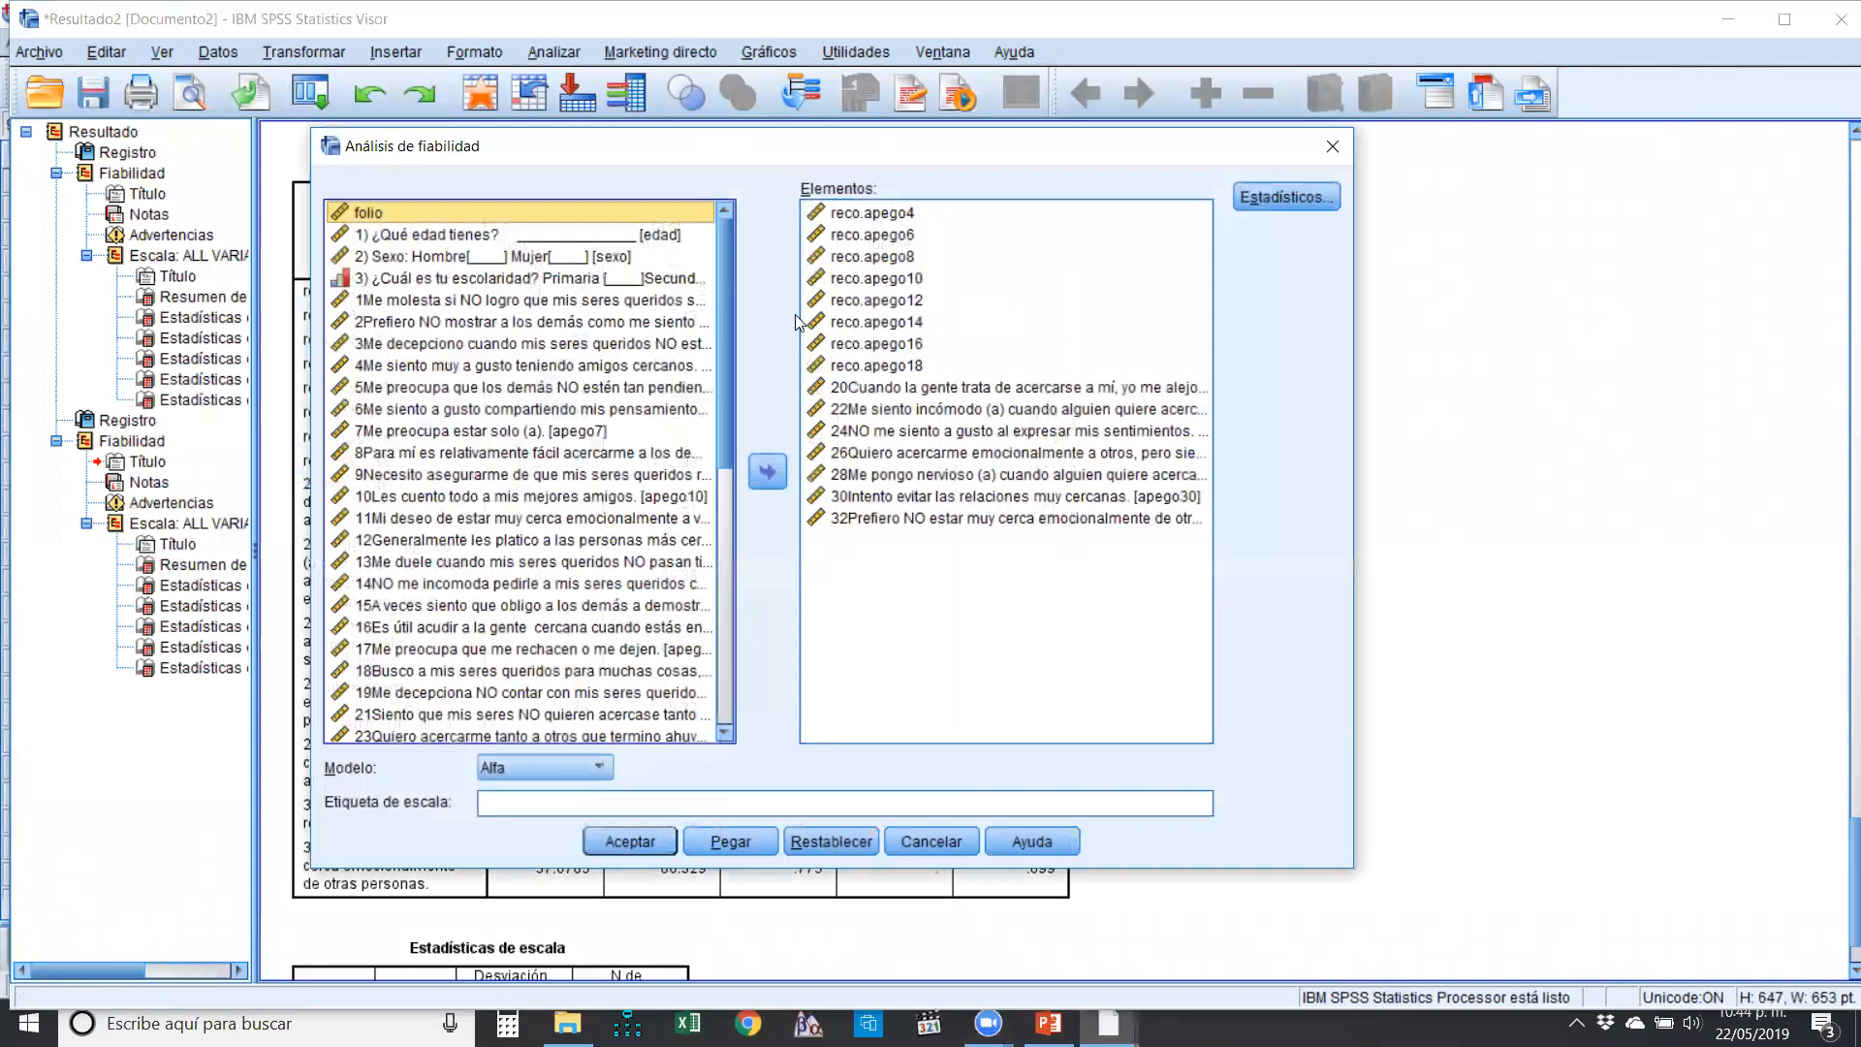
click(858, 474)
click(768, 472)
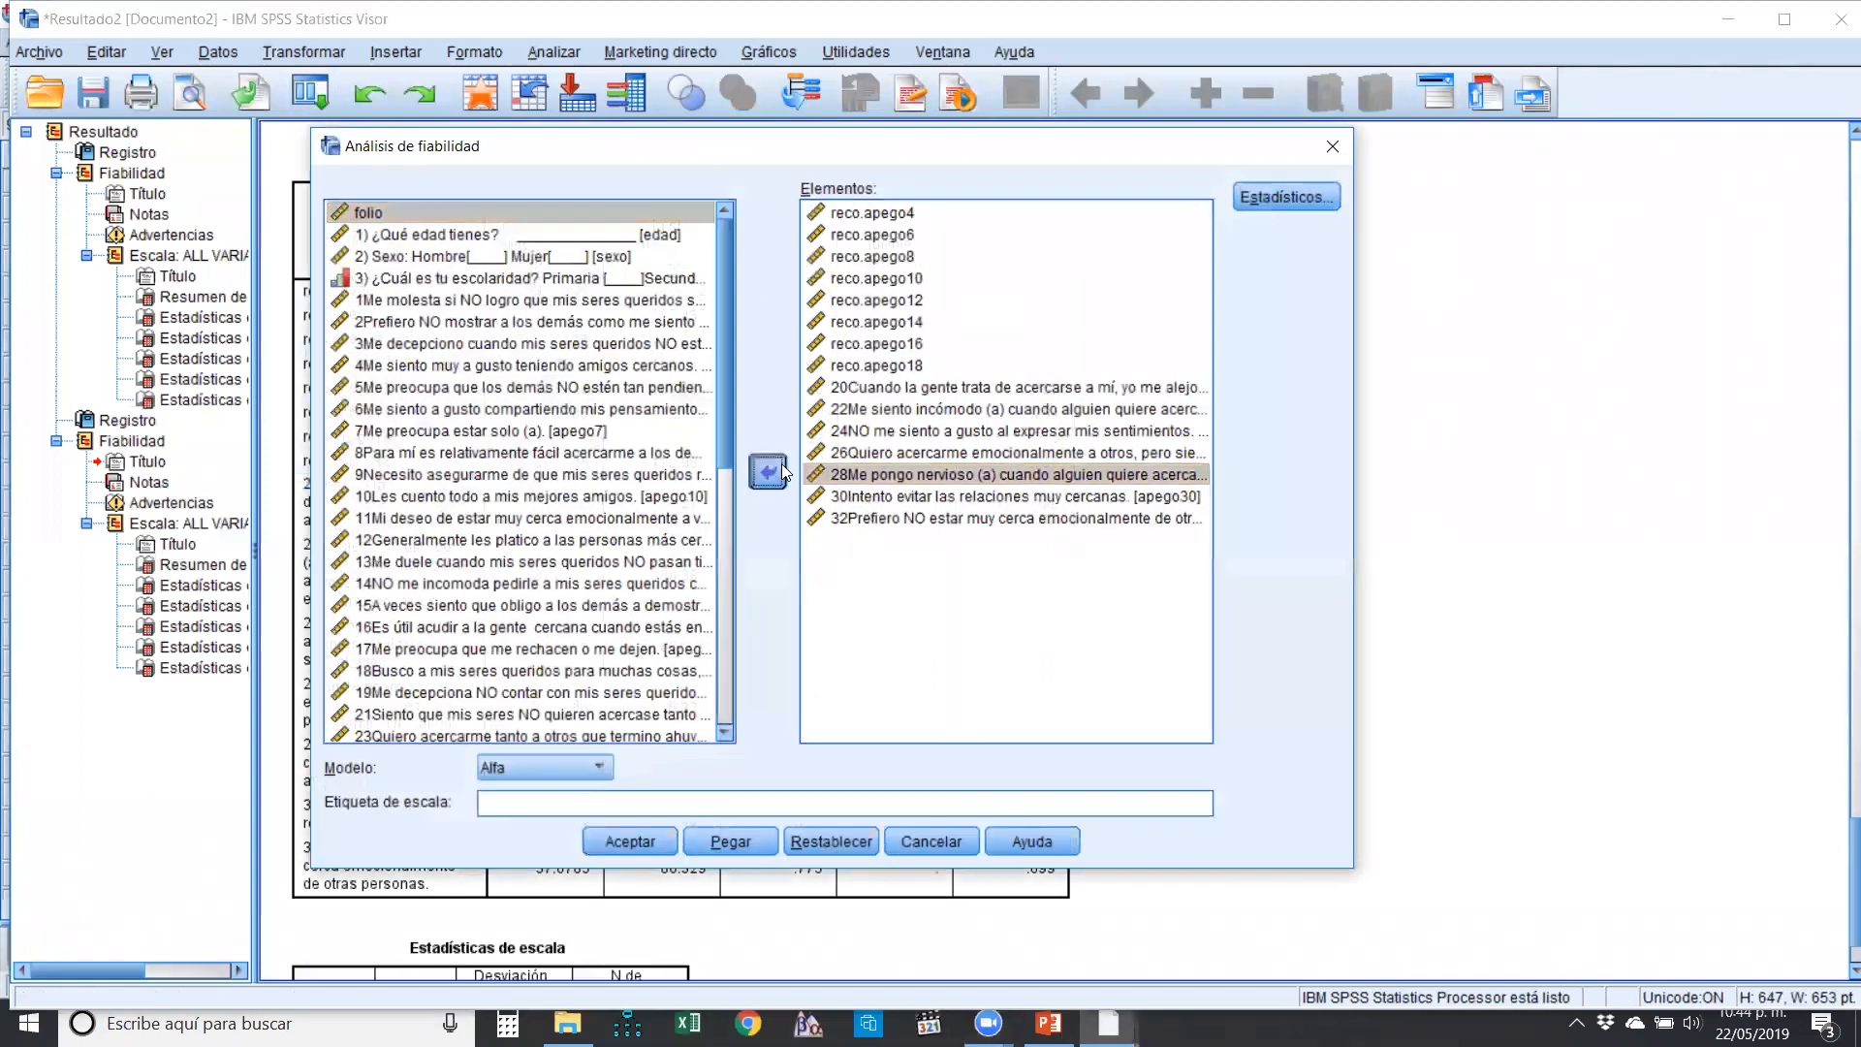
scroll(524, 468, down, 3)
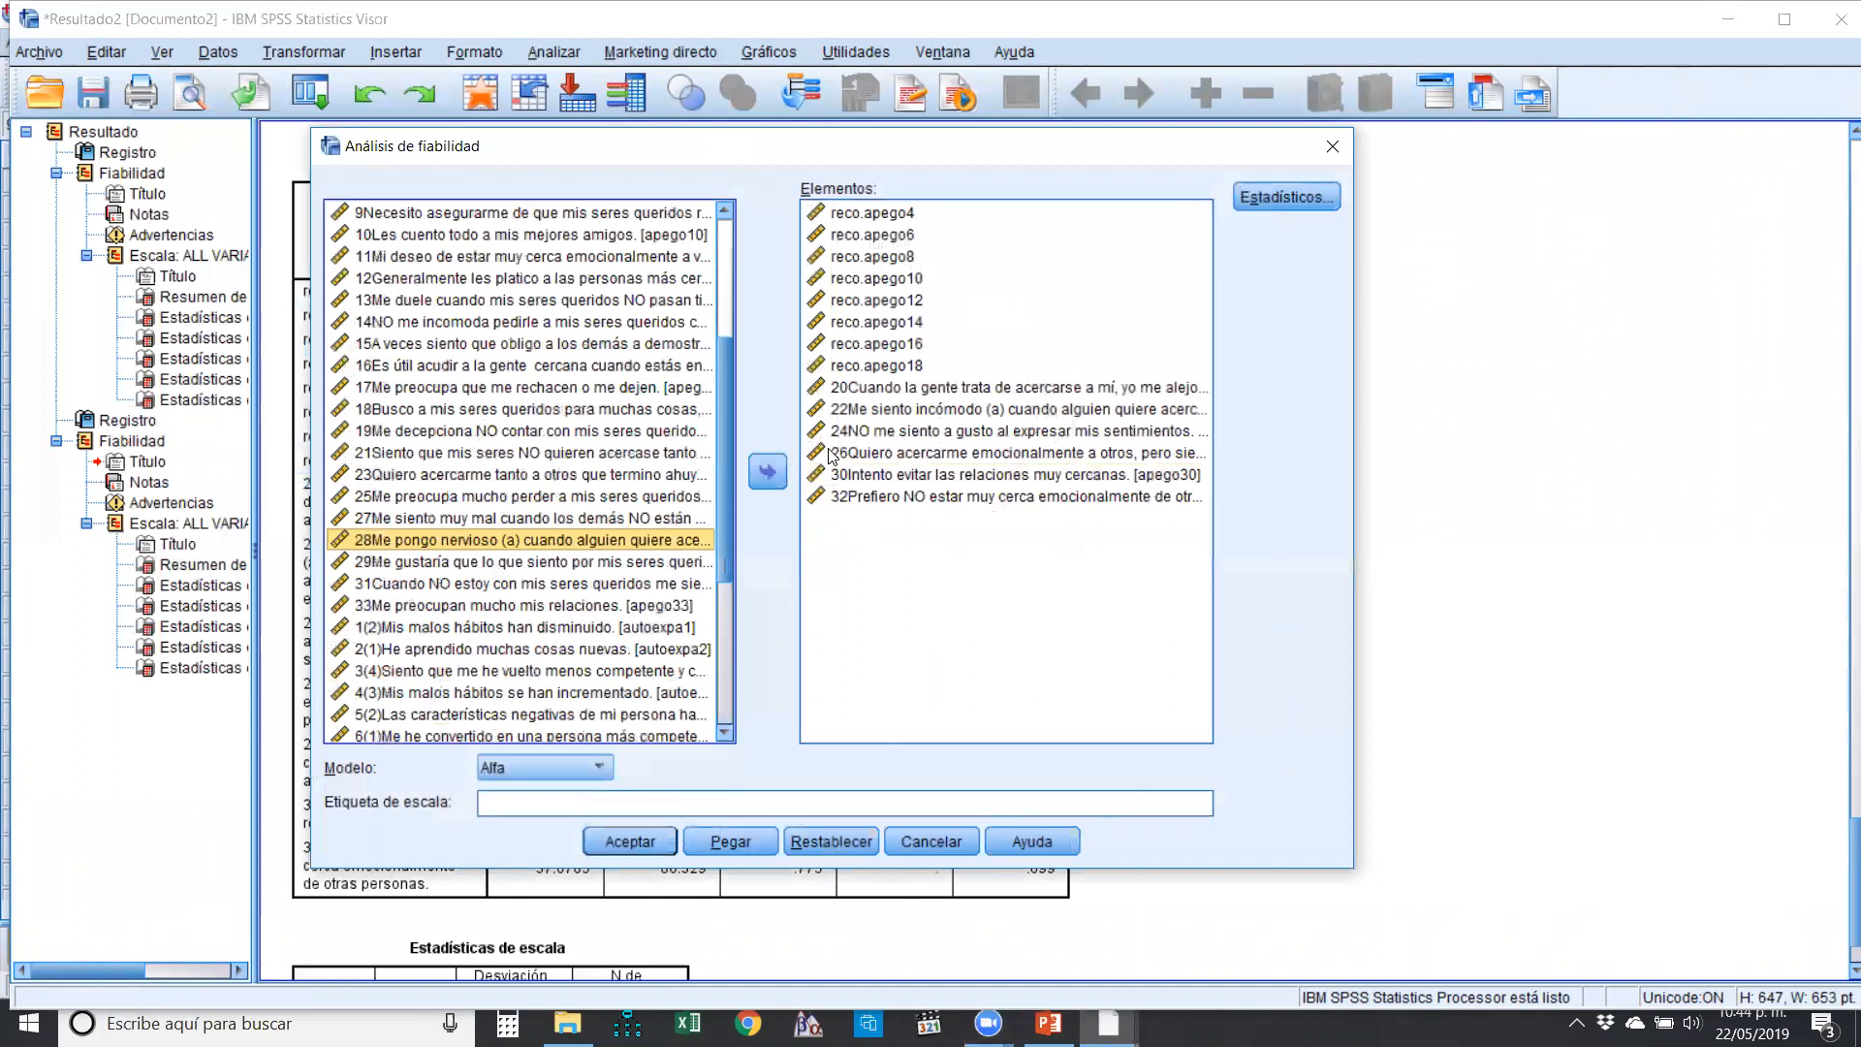
click(629, 841)
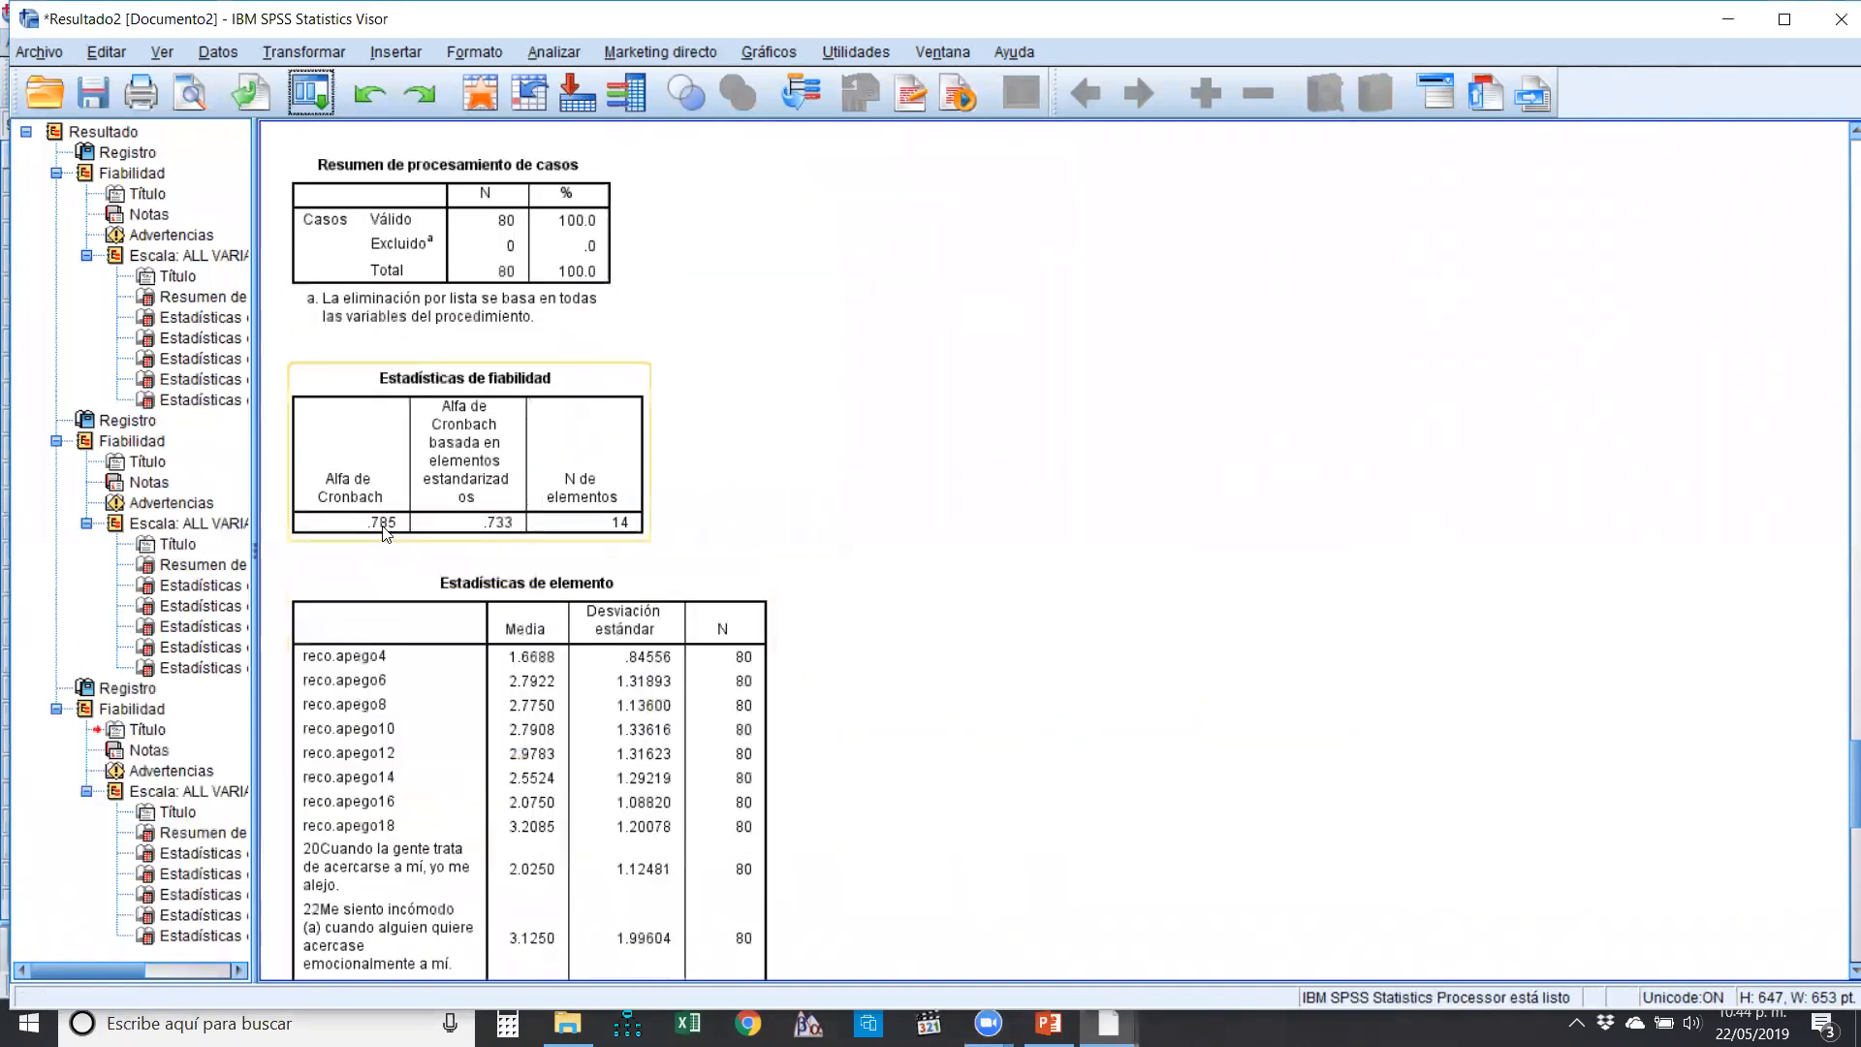
- Examine the item-total table of the run without item 28, checking item 20's corrected correlation and alpha-if-deleted value
scroll(392, 523, down, 15)
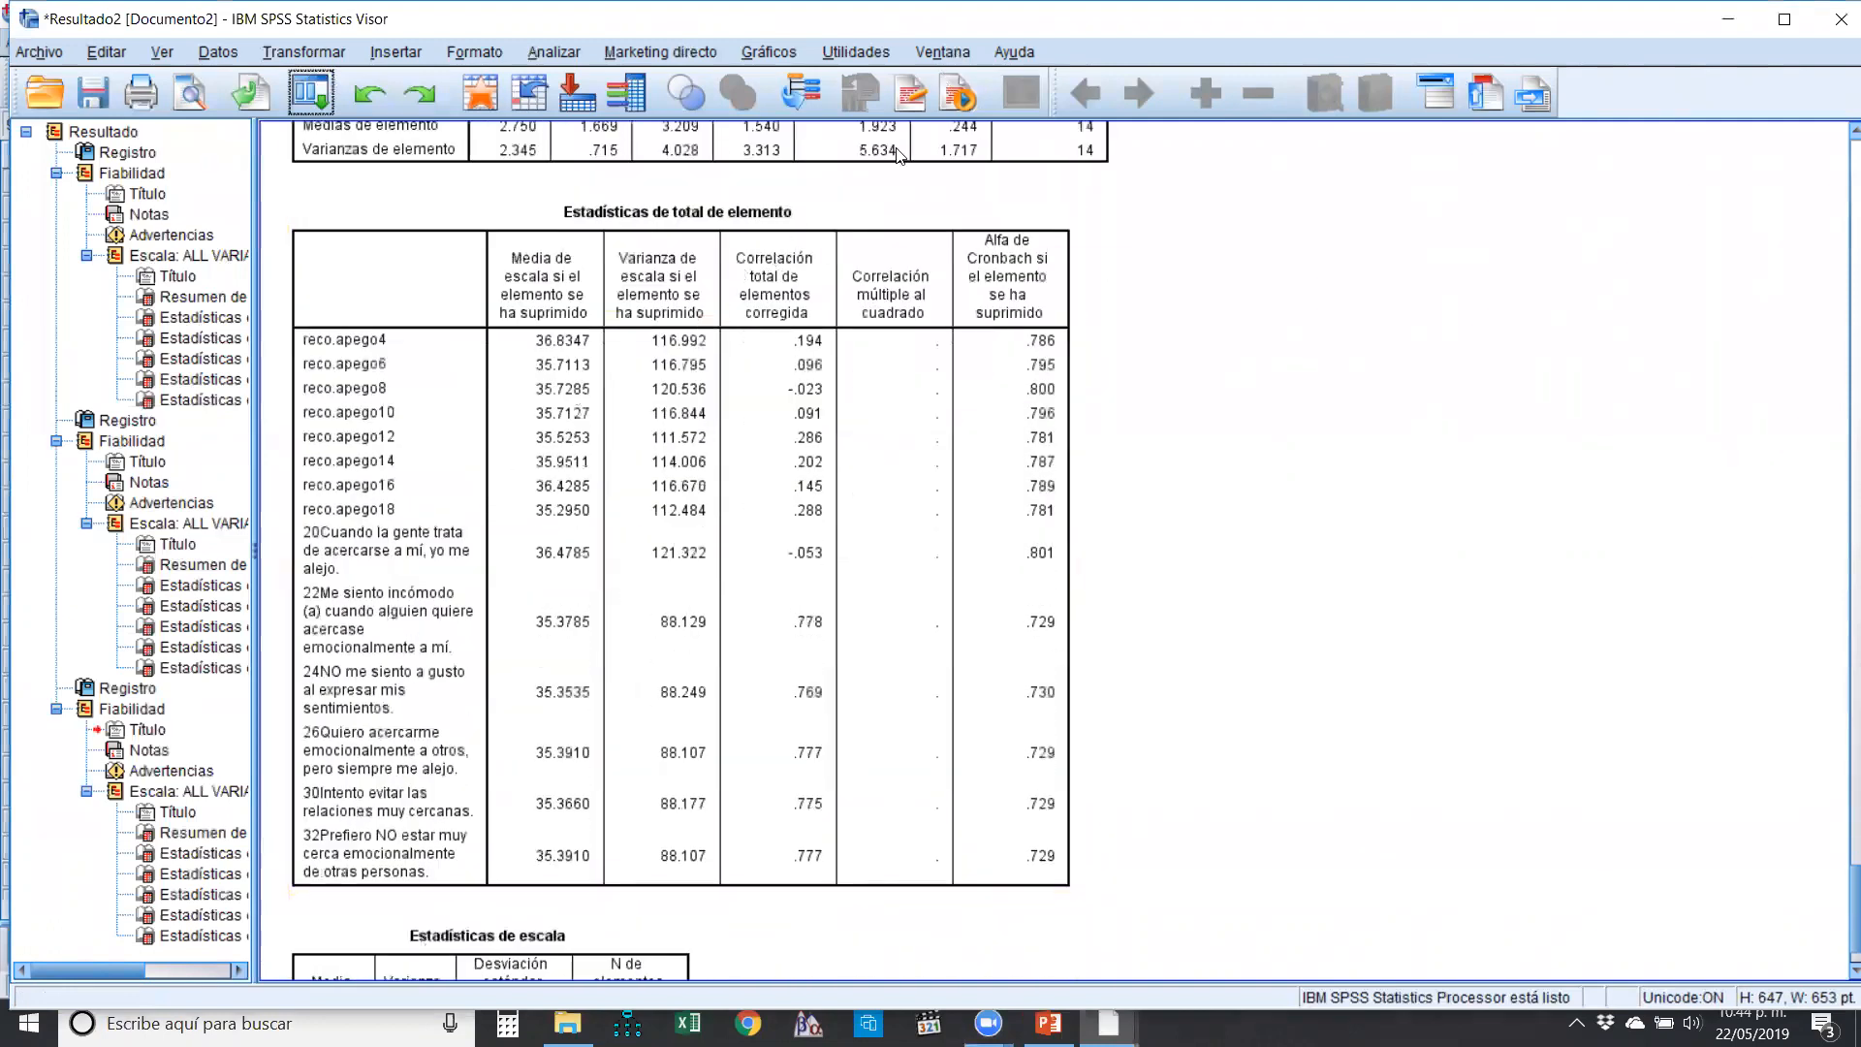
click(970, 137)
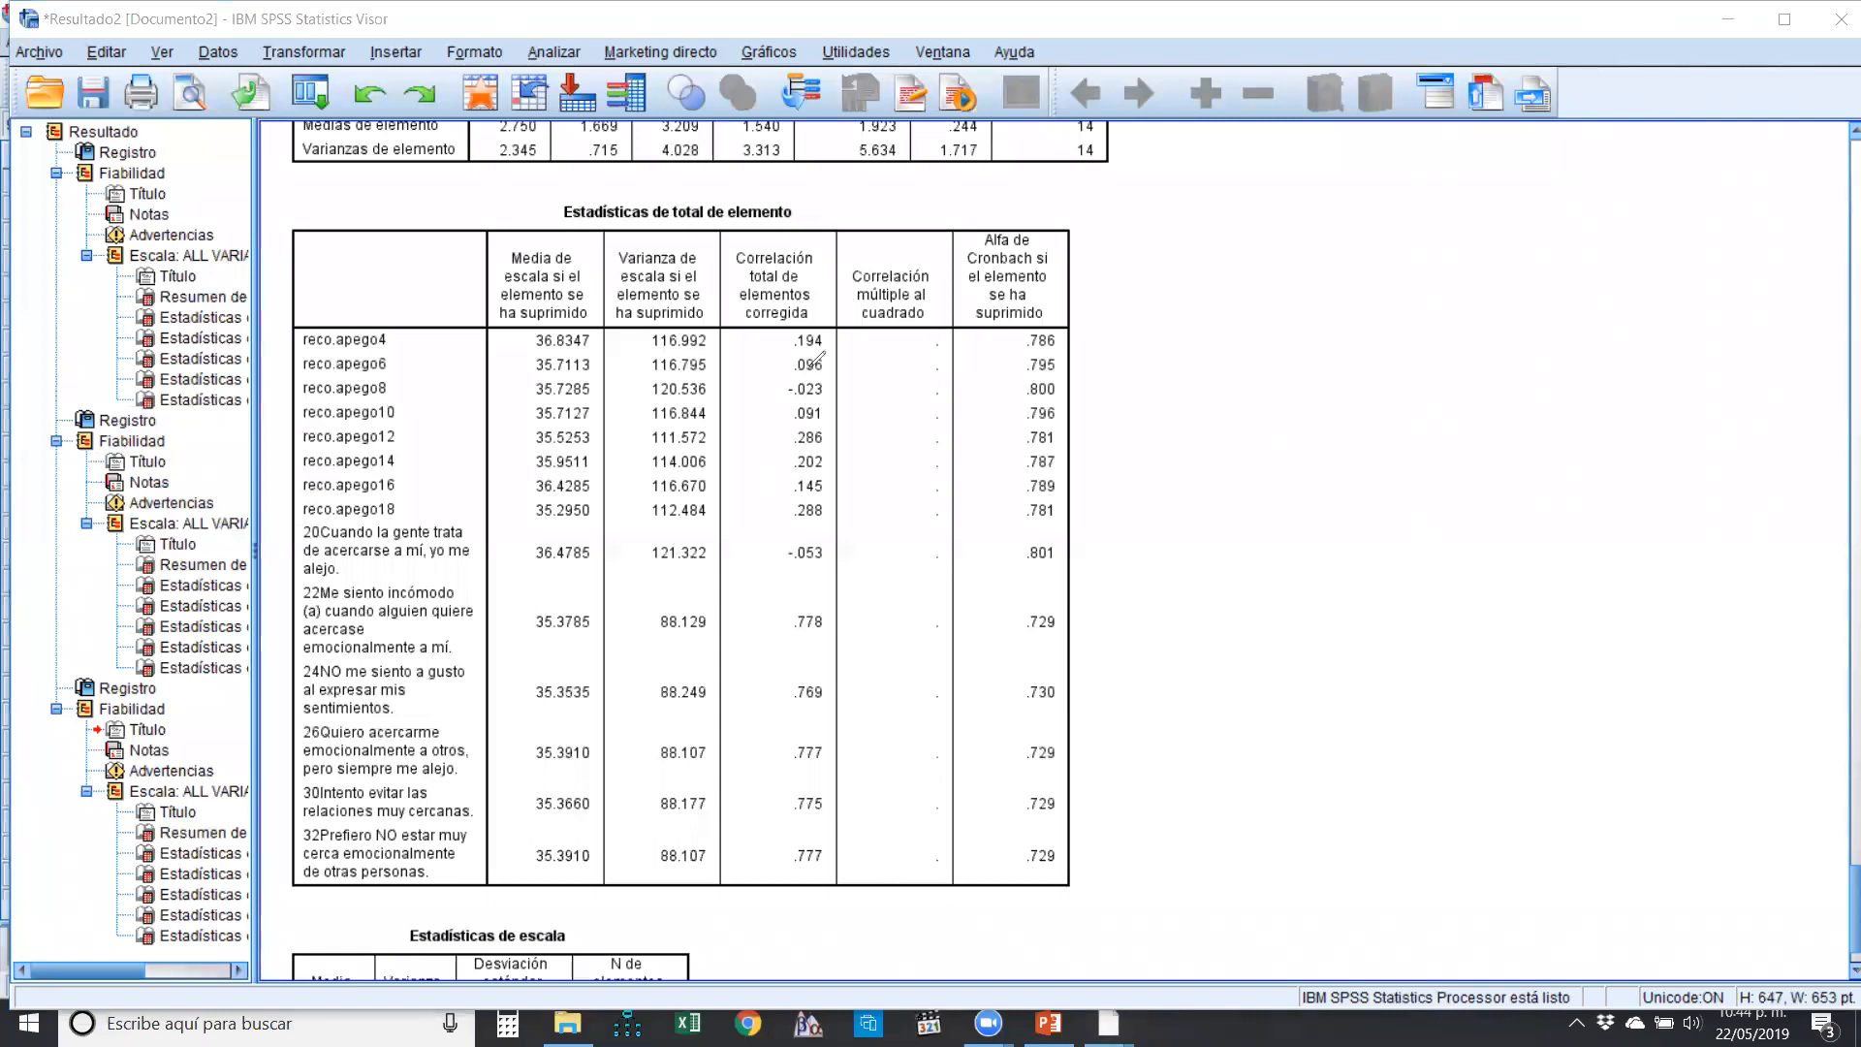
drag(775, 560, 852, 566)
drag(1130, 579, 1030, 578)
click(1252, 66)
- Remove item 20 (Cuando la gente trata de acercarse a mí...) from the reliability analysis items and rerun the analysis
click(324, 99)
click(348, 134)
click(874, 389)
click(768, 472)
click(618, 839)
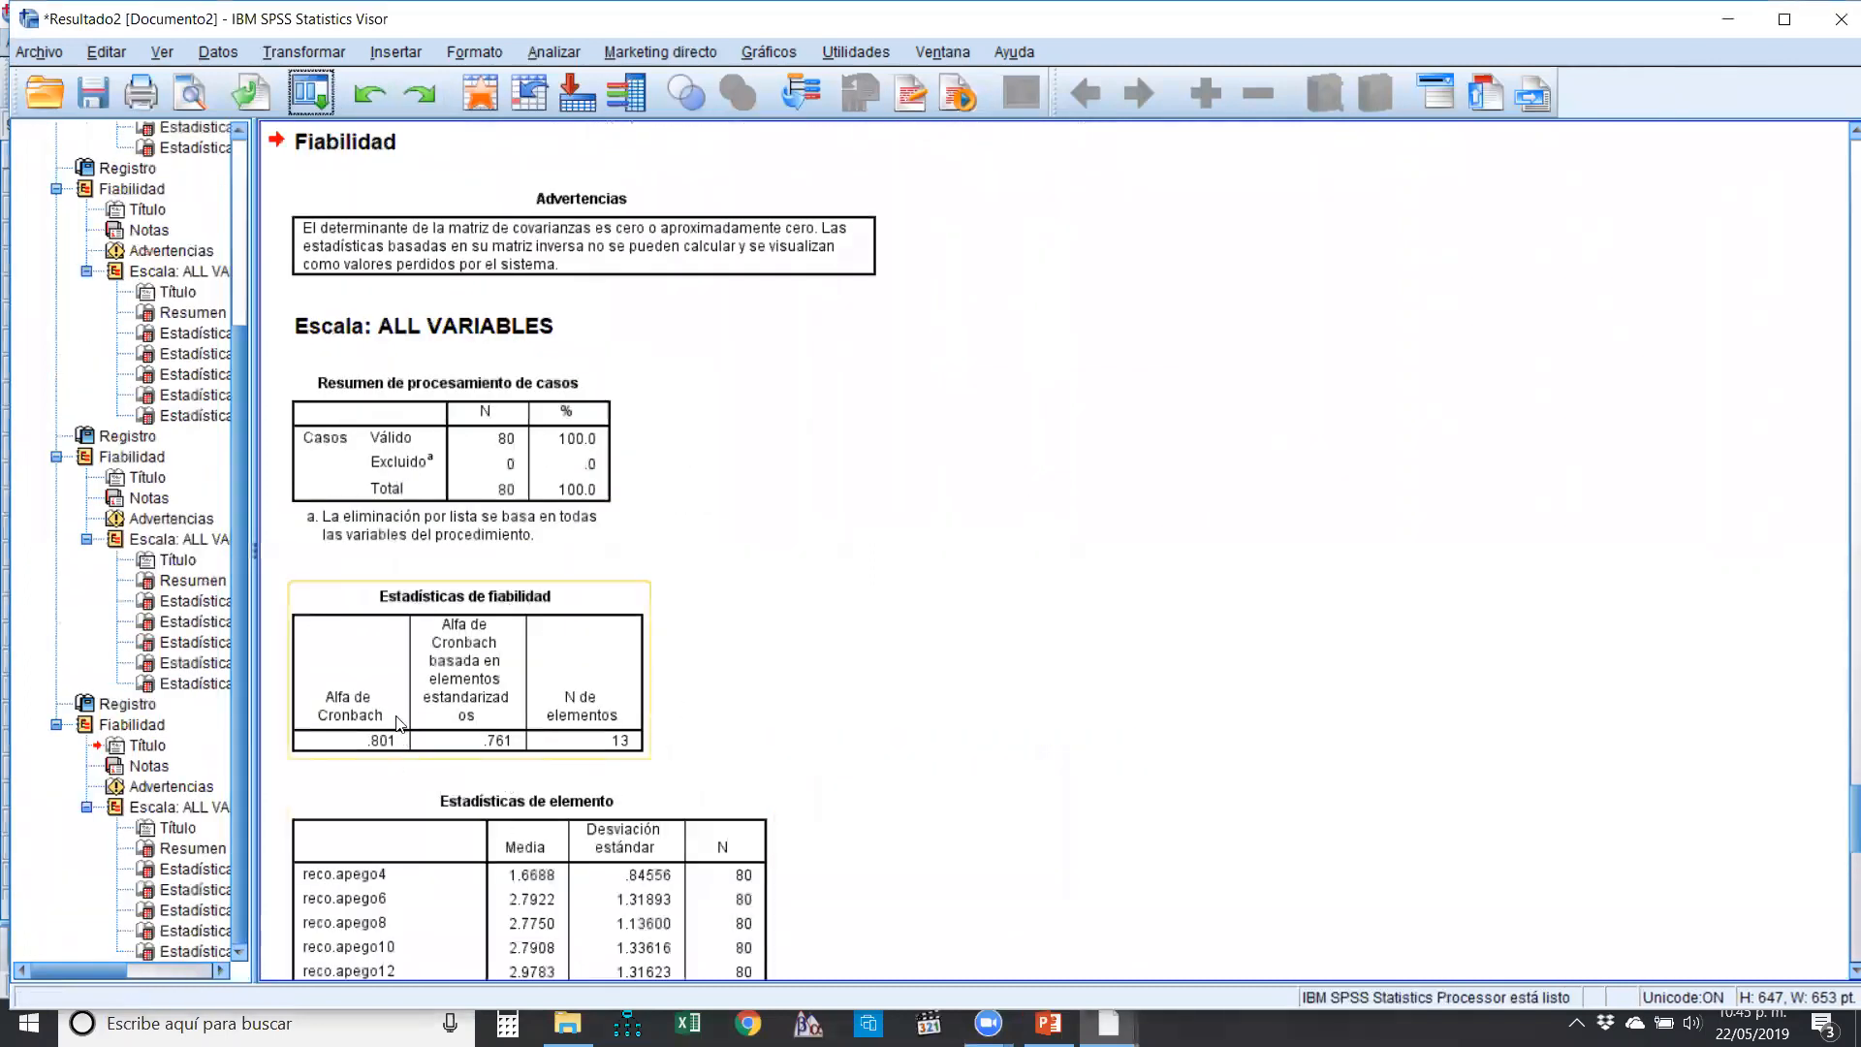
- Compare the latest Cronbach's alpha with the first run's value and review the latest item-total statistics table
scroll(398, 722, up, 10)
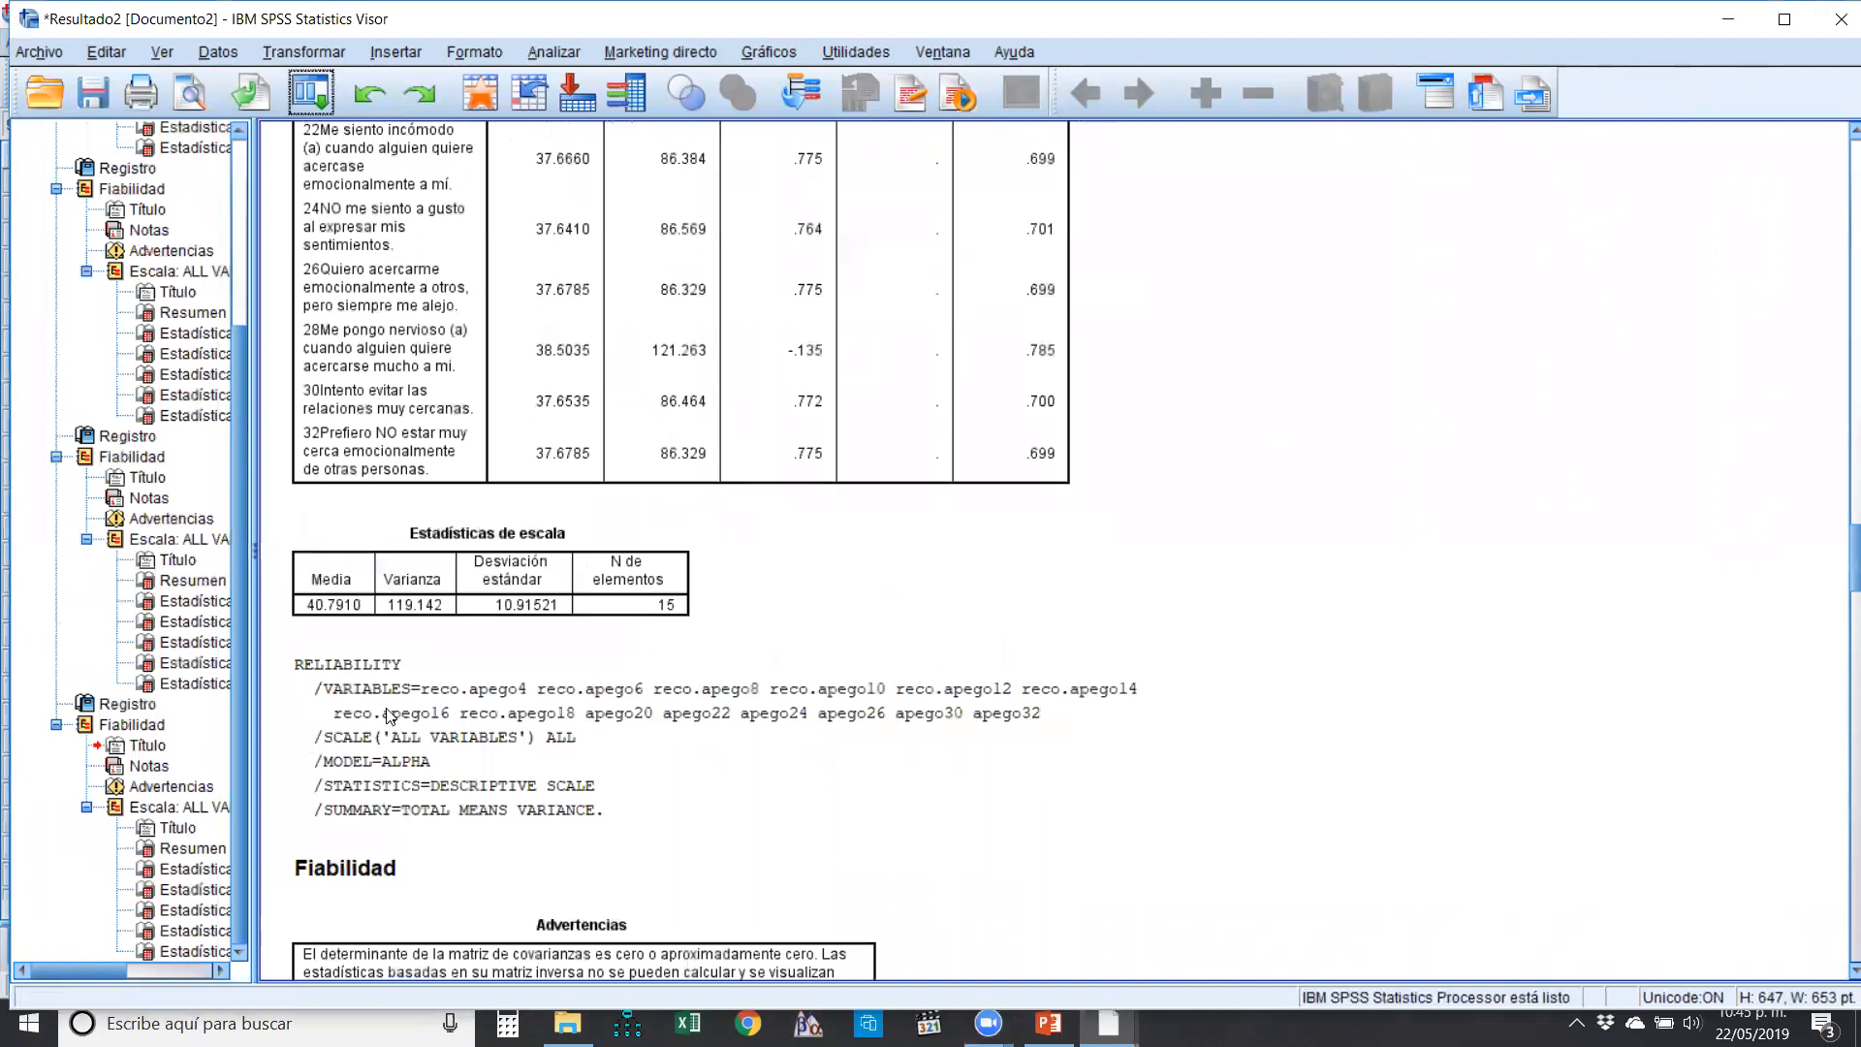
scroll(390, 713, up, 10)
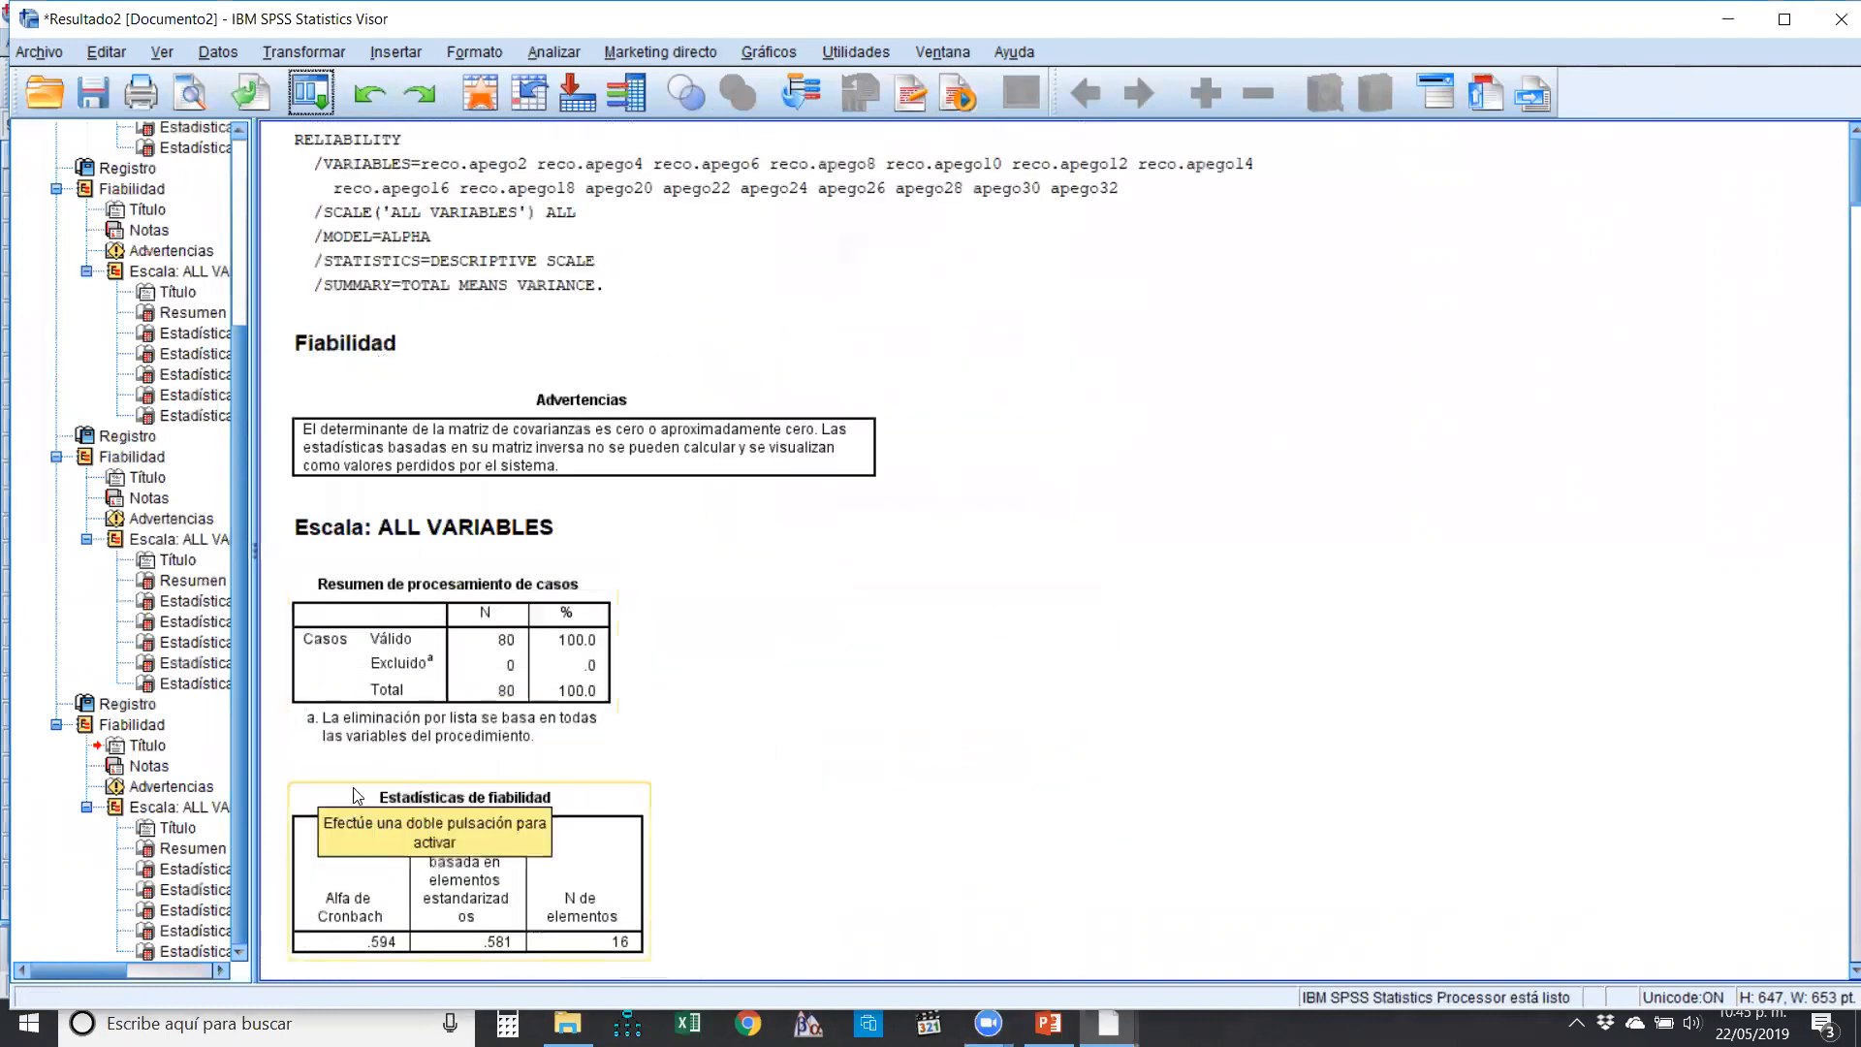
scroll(407, 668, down, 3)
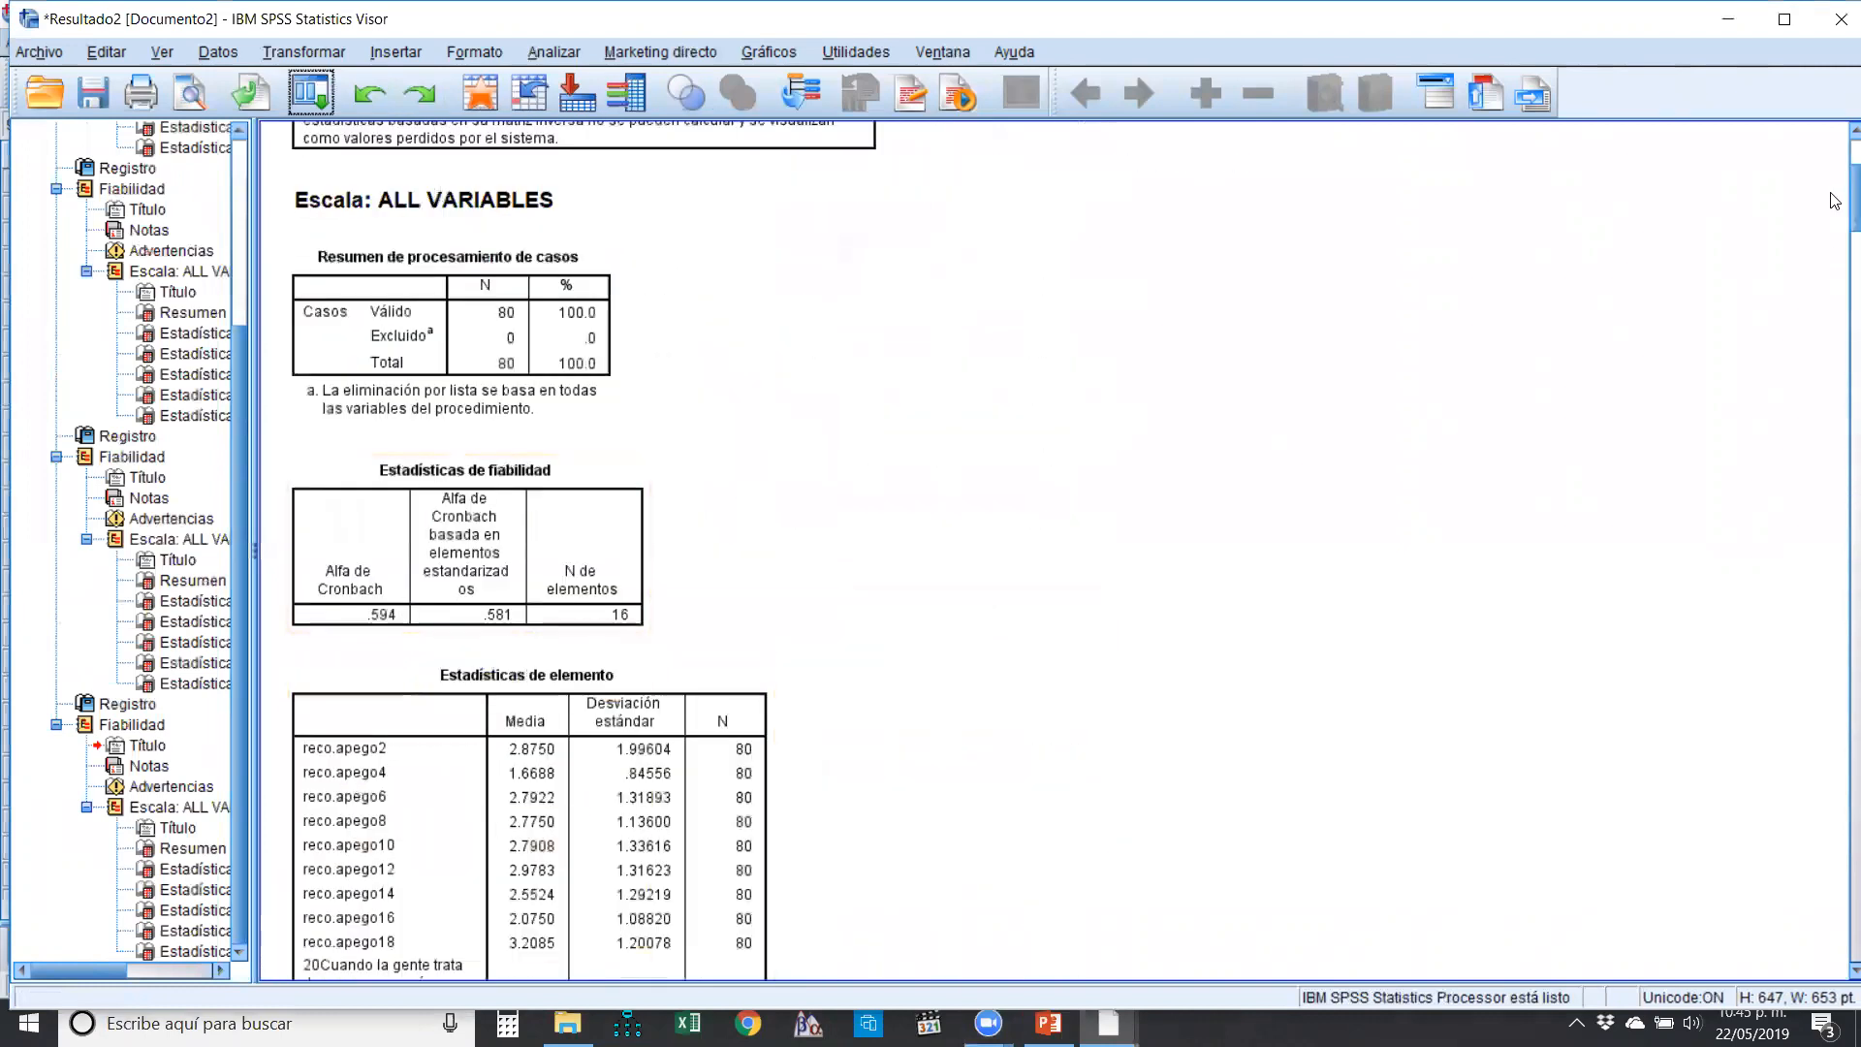
scroll(1835, 590, down, 8)
scroll(1835, 590, down, 10)
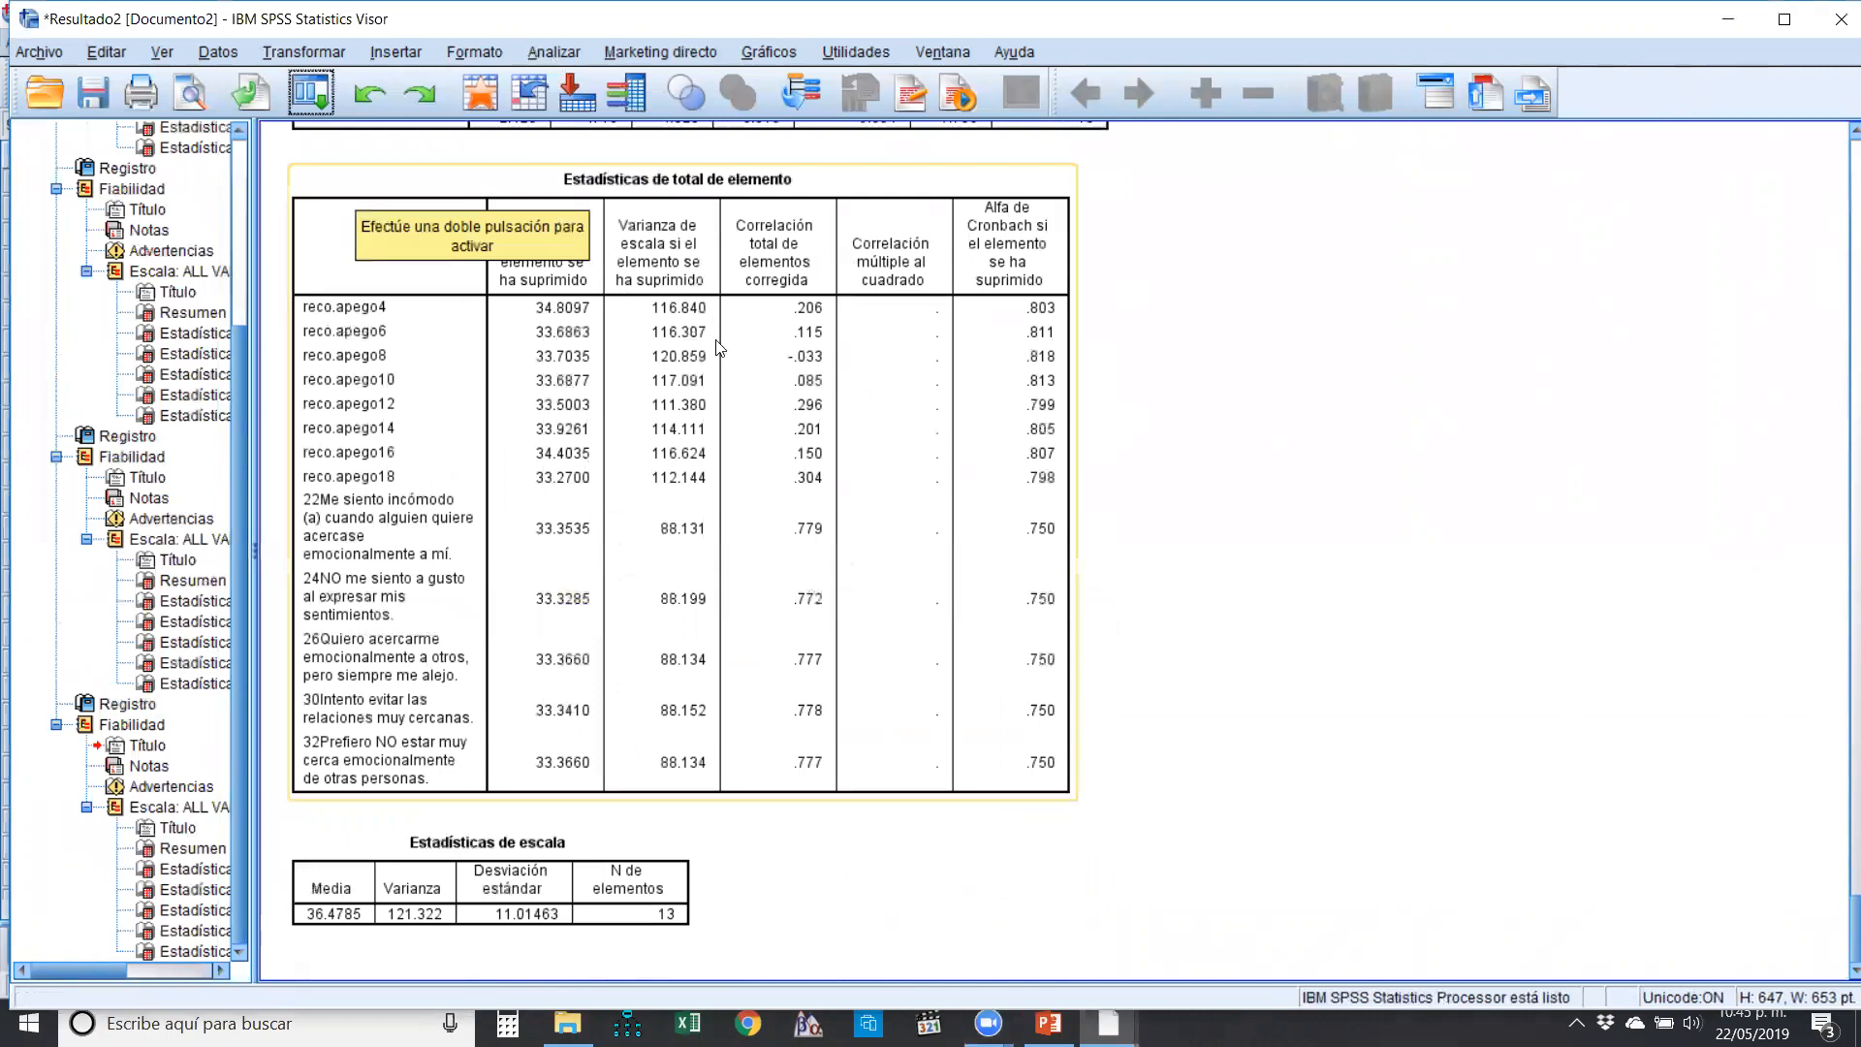
- Remove reco.apego8 from the reliability analysis items and rerun the analysis
click(299, 99)
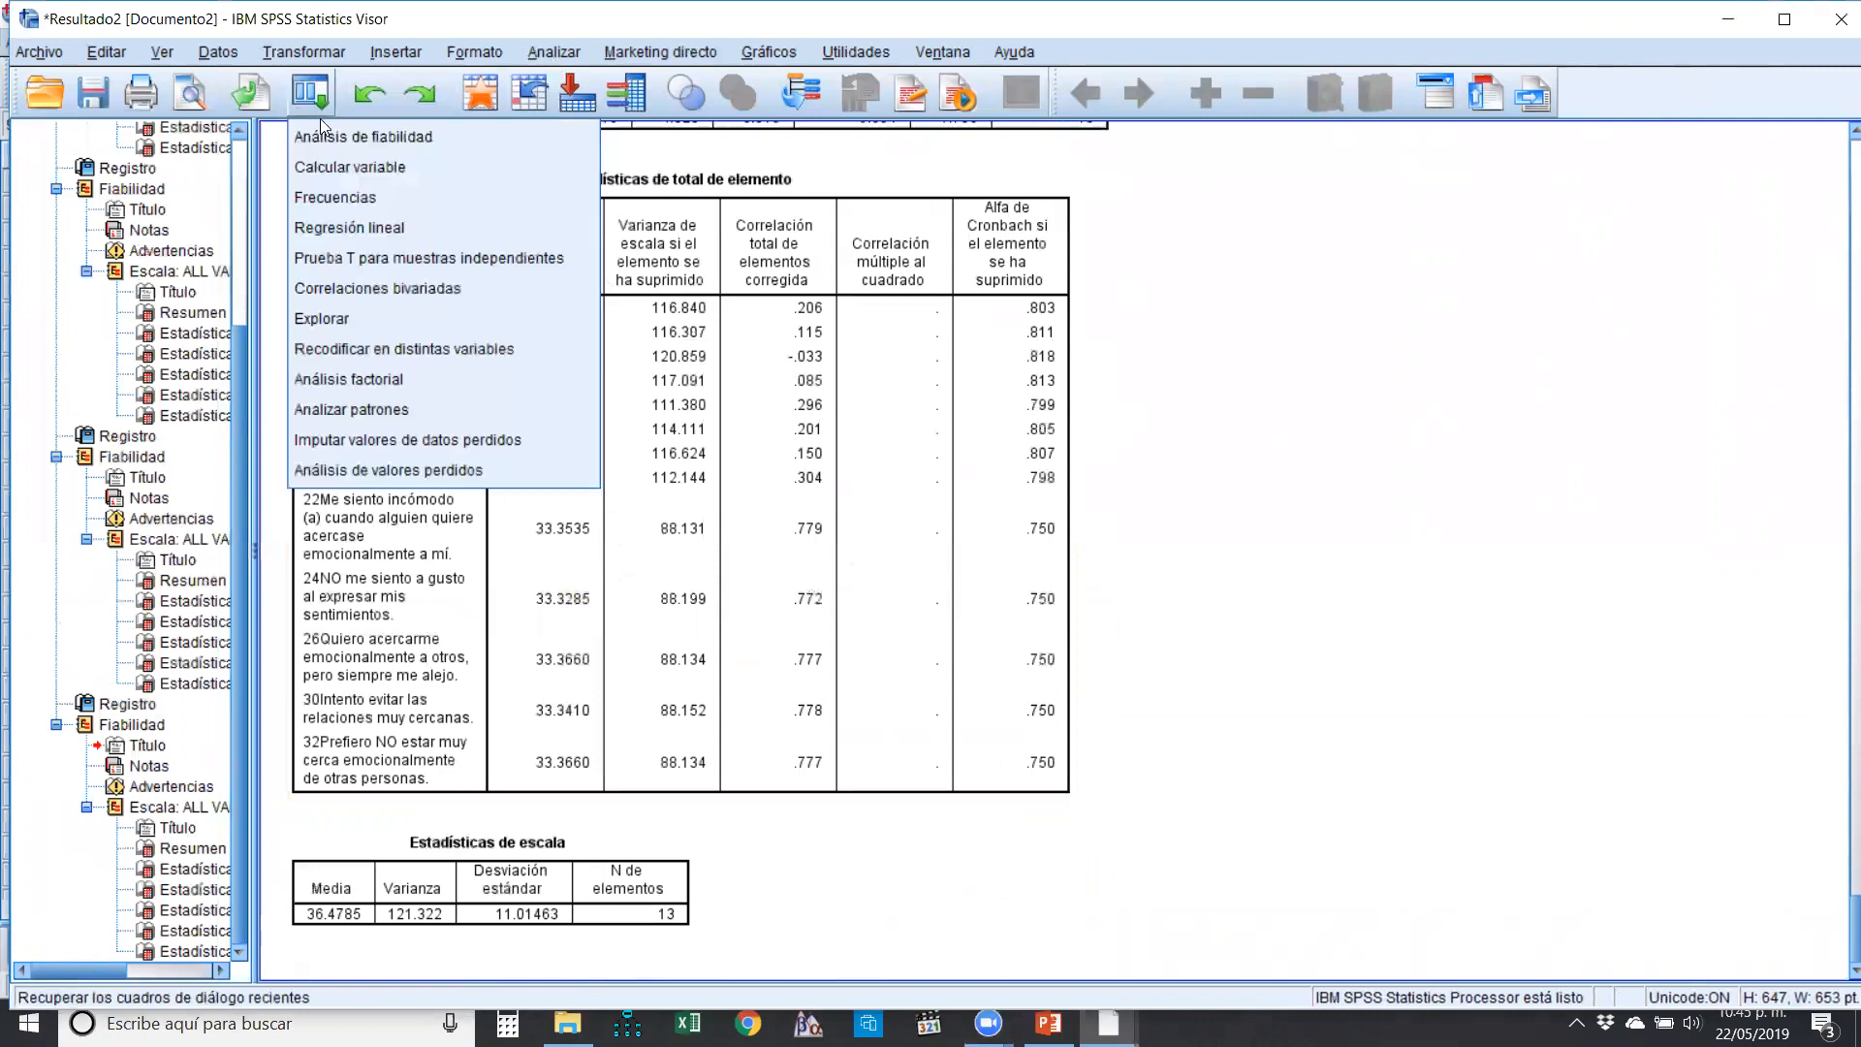
click(859, 392)
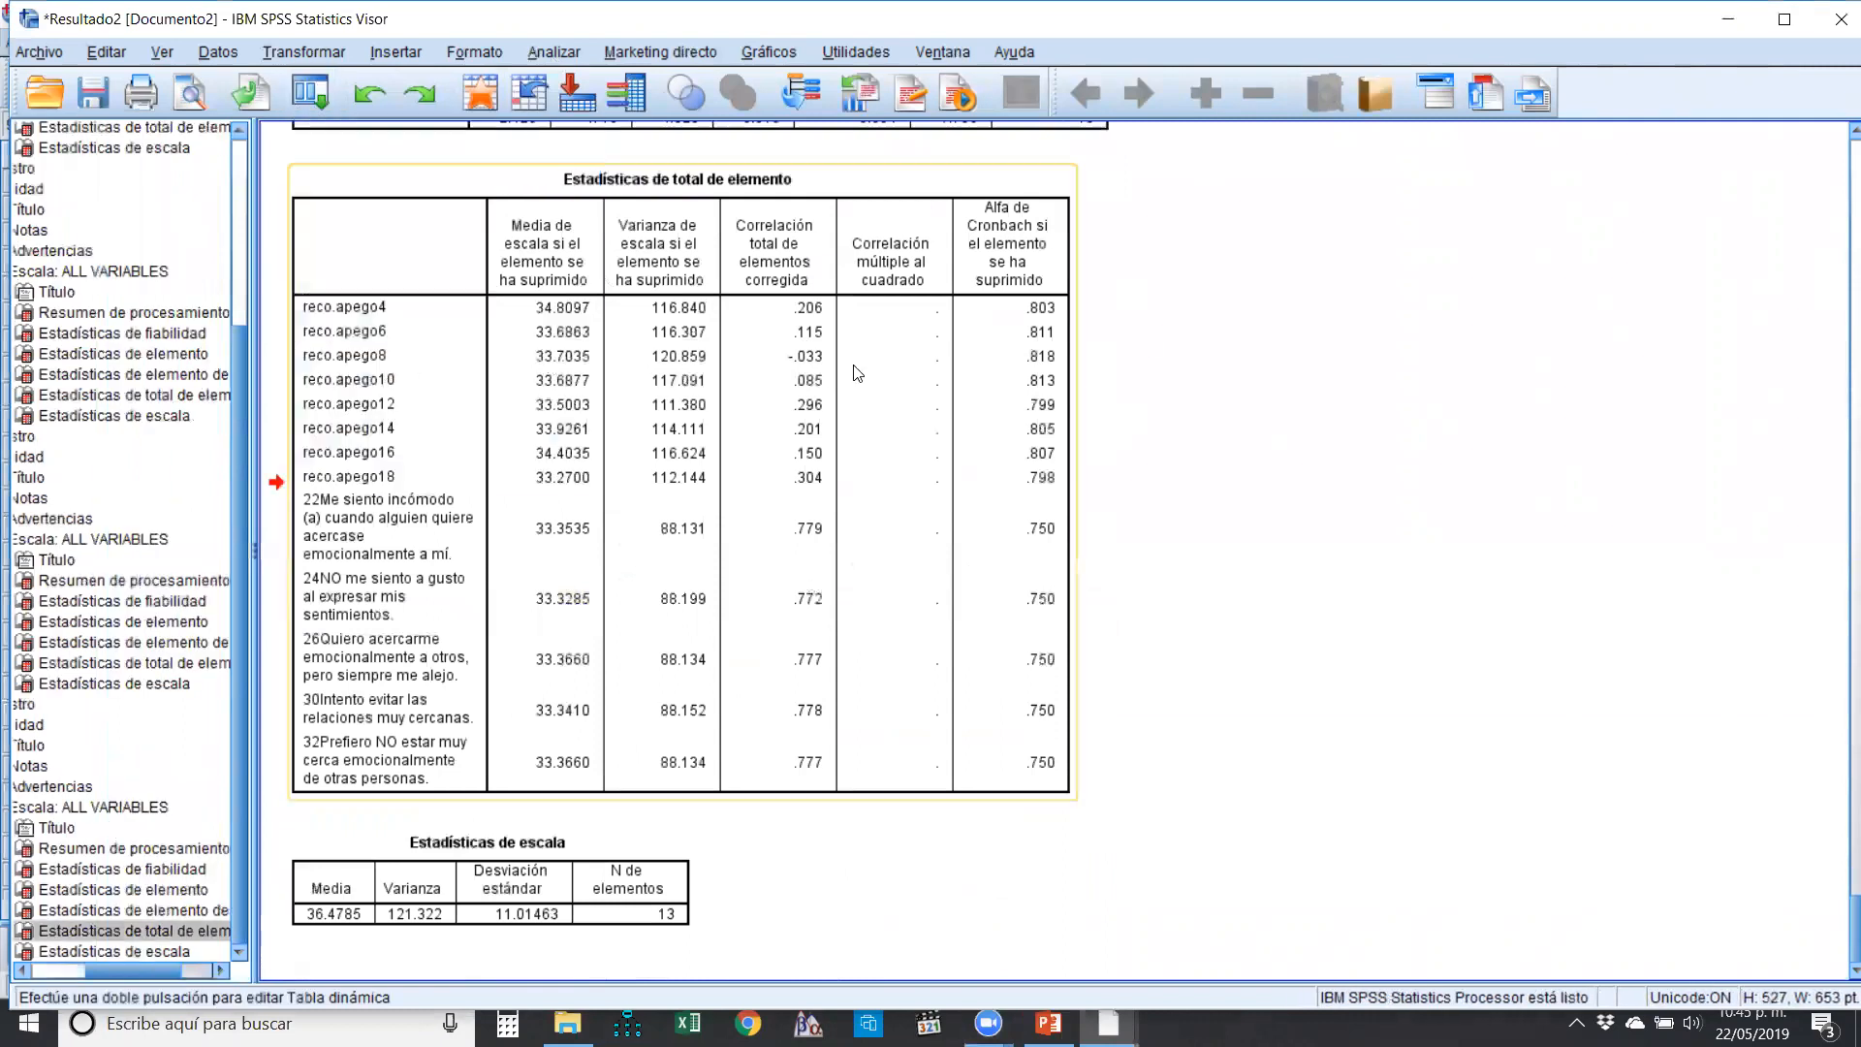
click(306, 89)
click(330, 137)
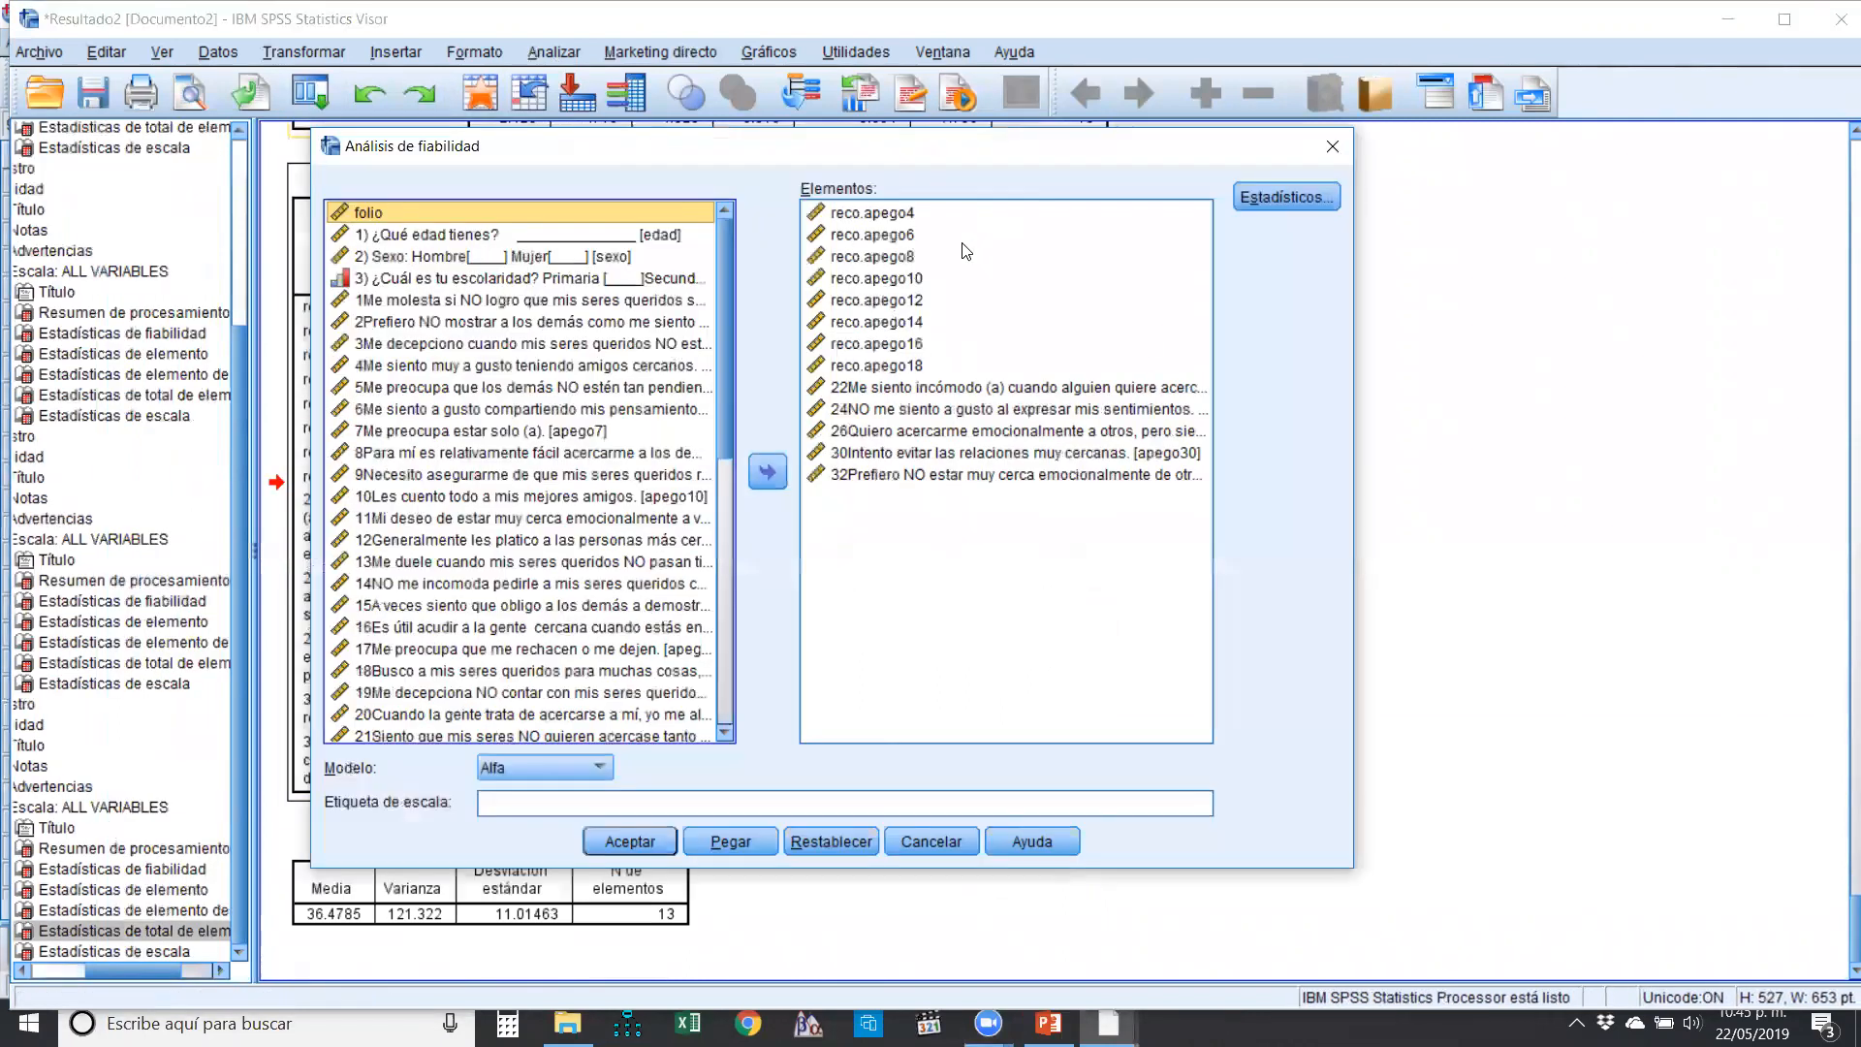
click(773, 481)
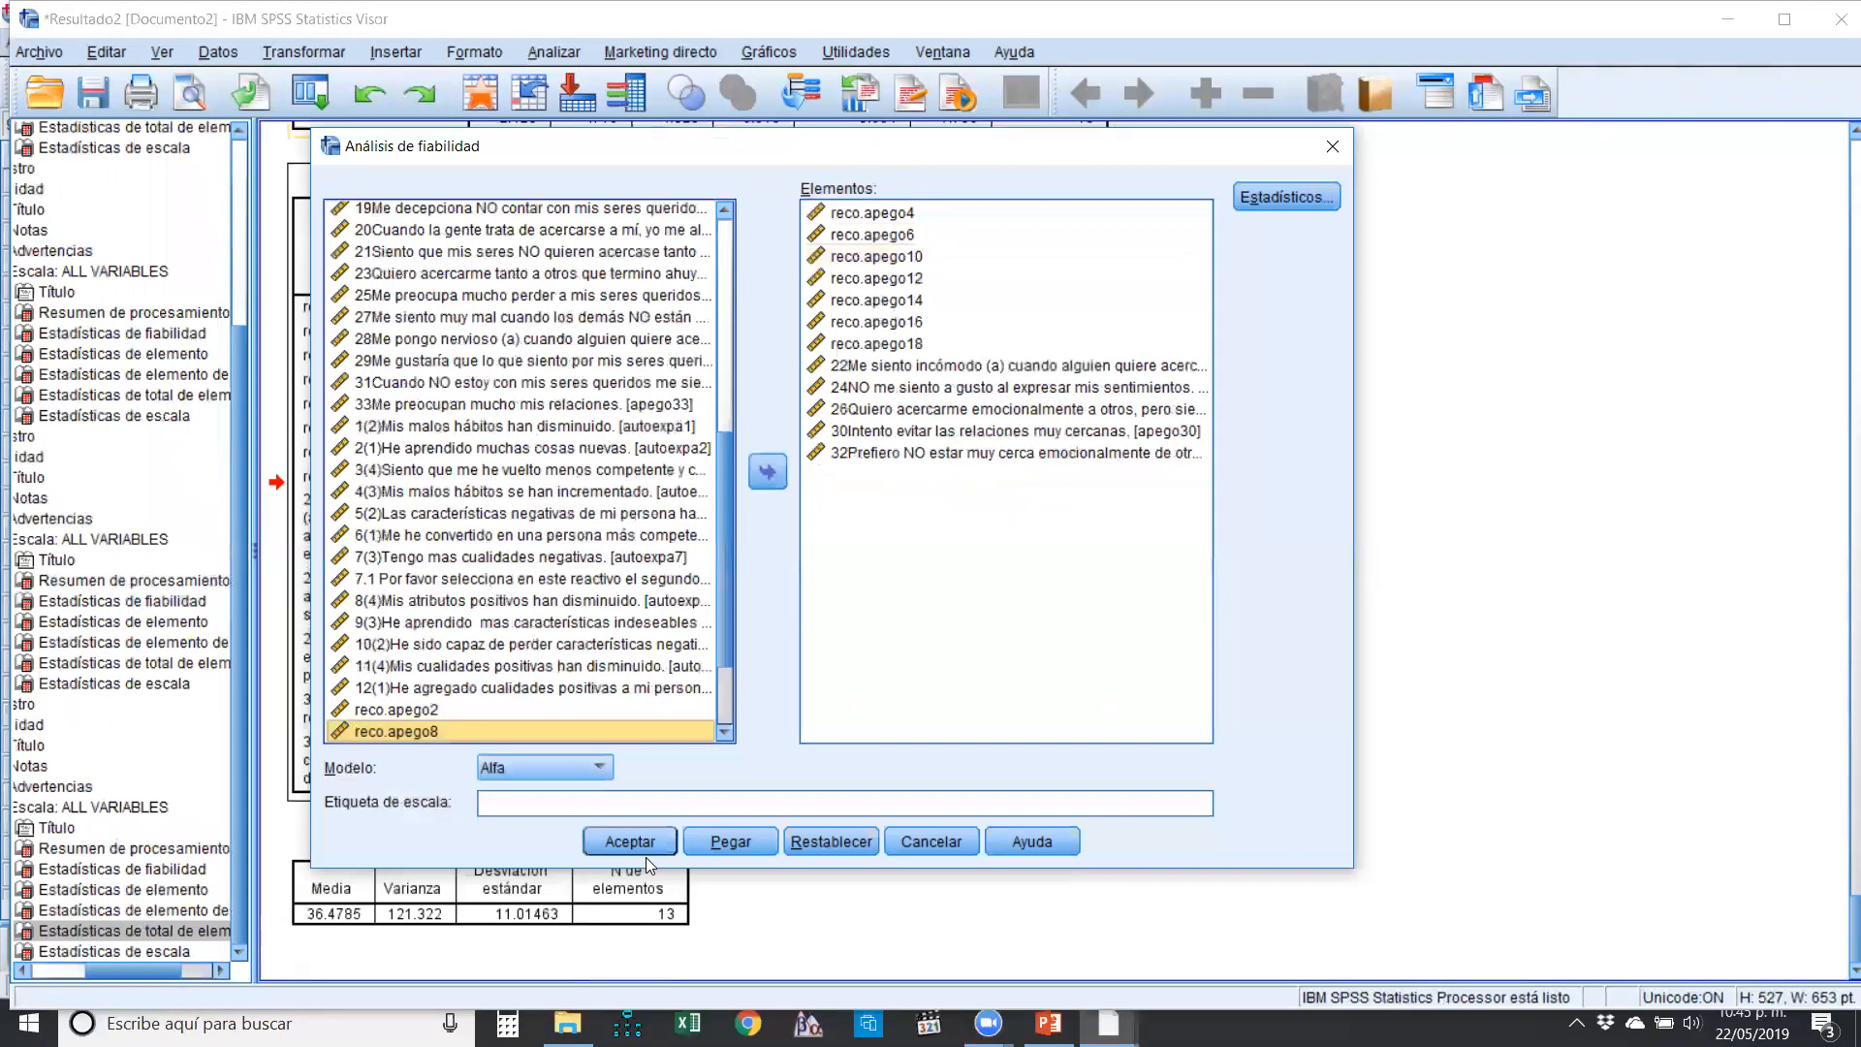
click(630, 841)
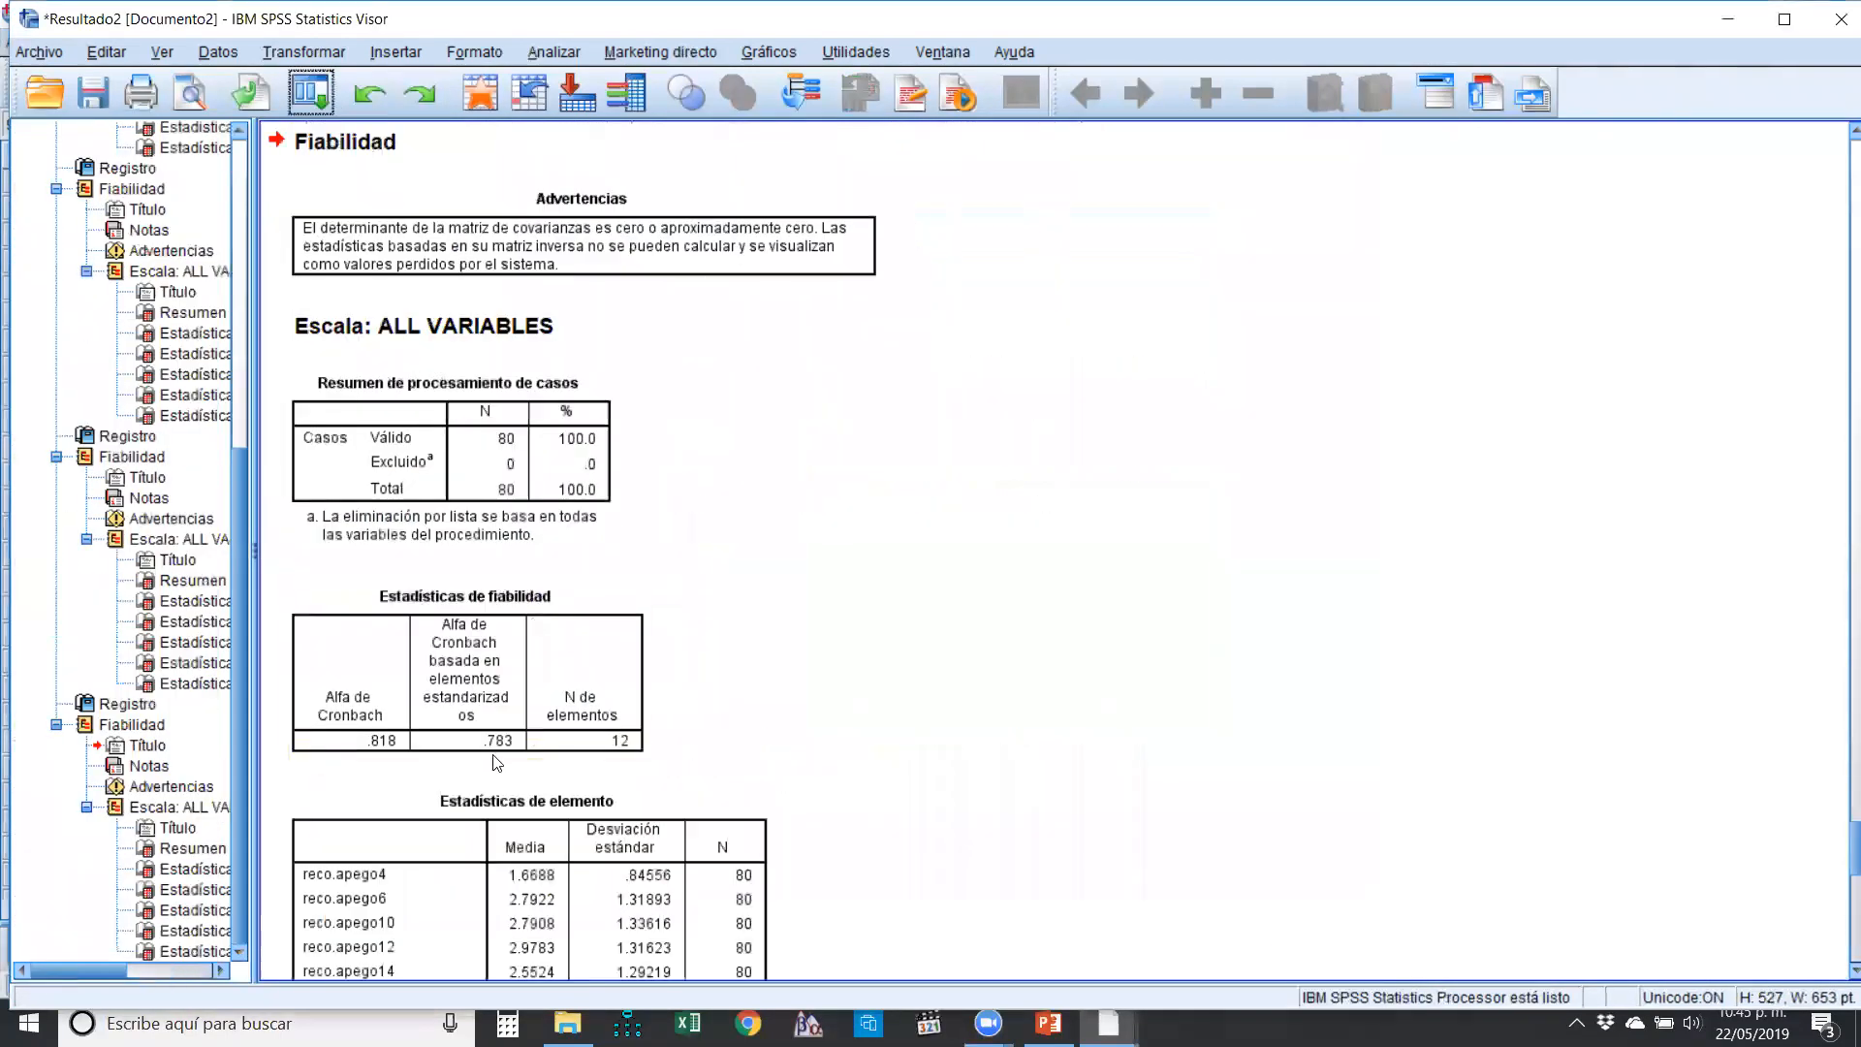
- Review the Cronbach's alpha and the item-total statistics table of the run without reco.apego8
scroll(499, 763, down, 10)
scroll(497, 655, up, 8)
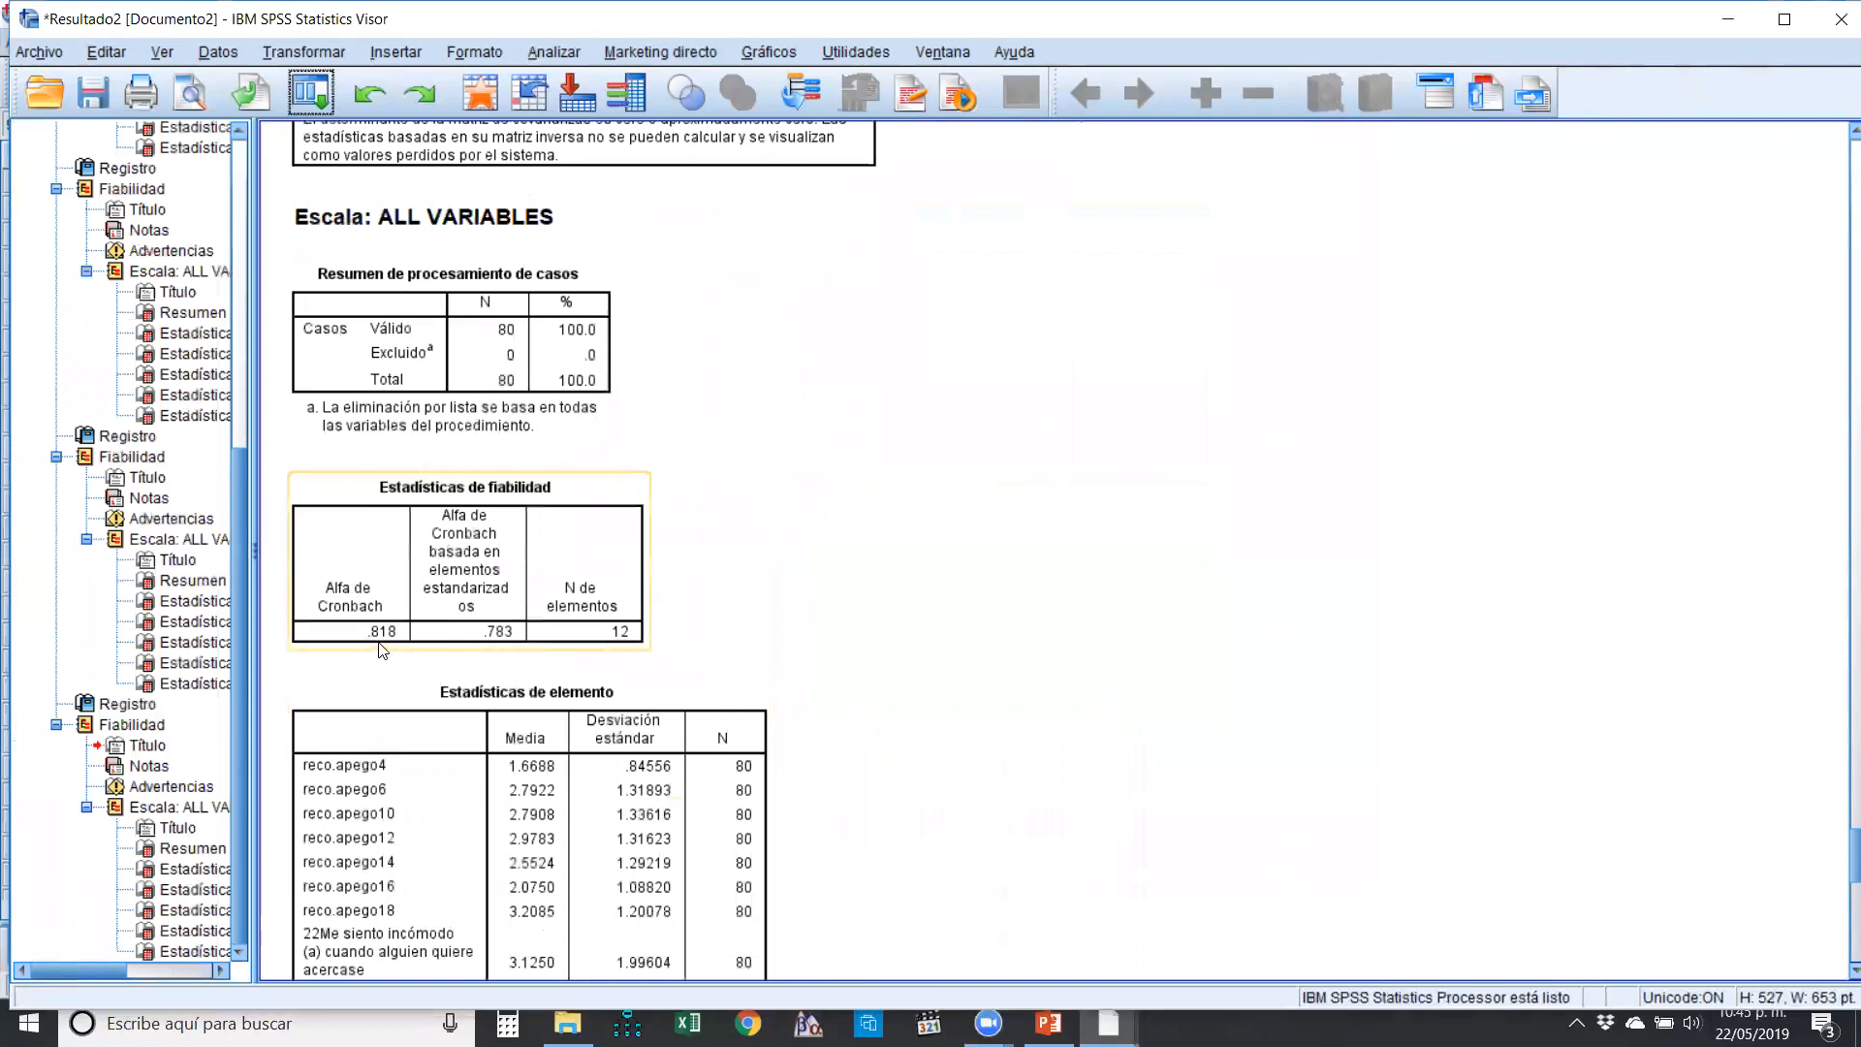
scroll(765, 814, down, 10)
scroll(774, 817, up, 2)
scroll(773, 817, down, 4)
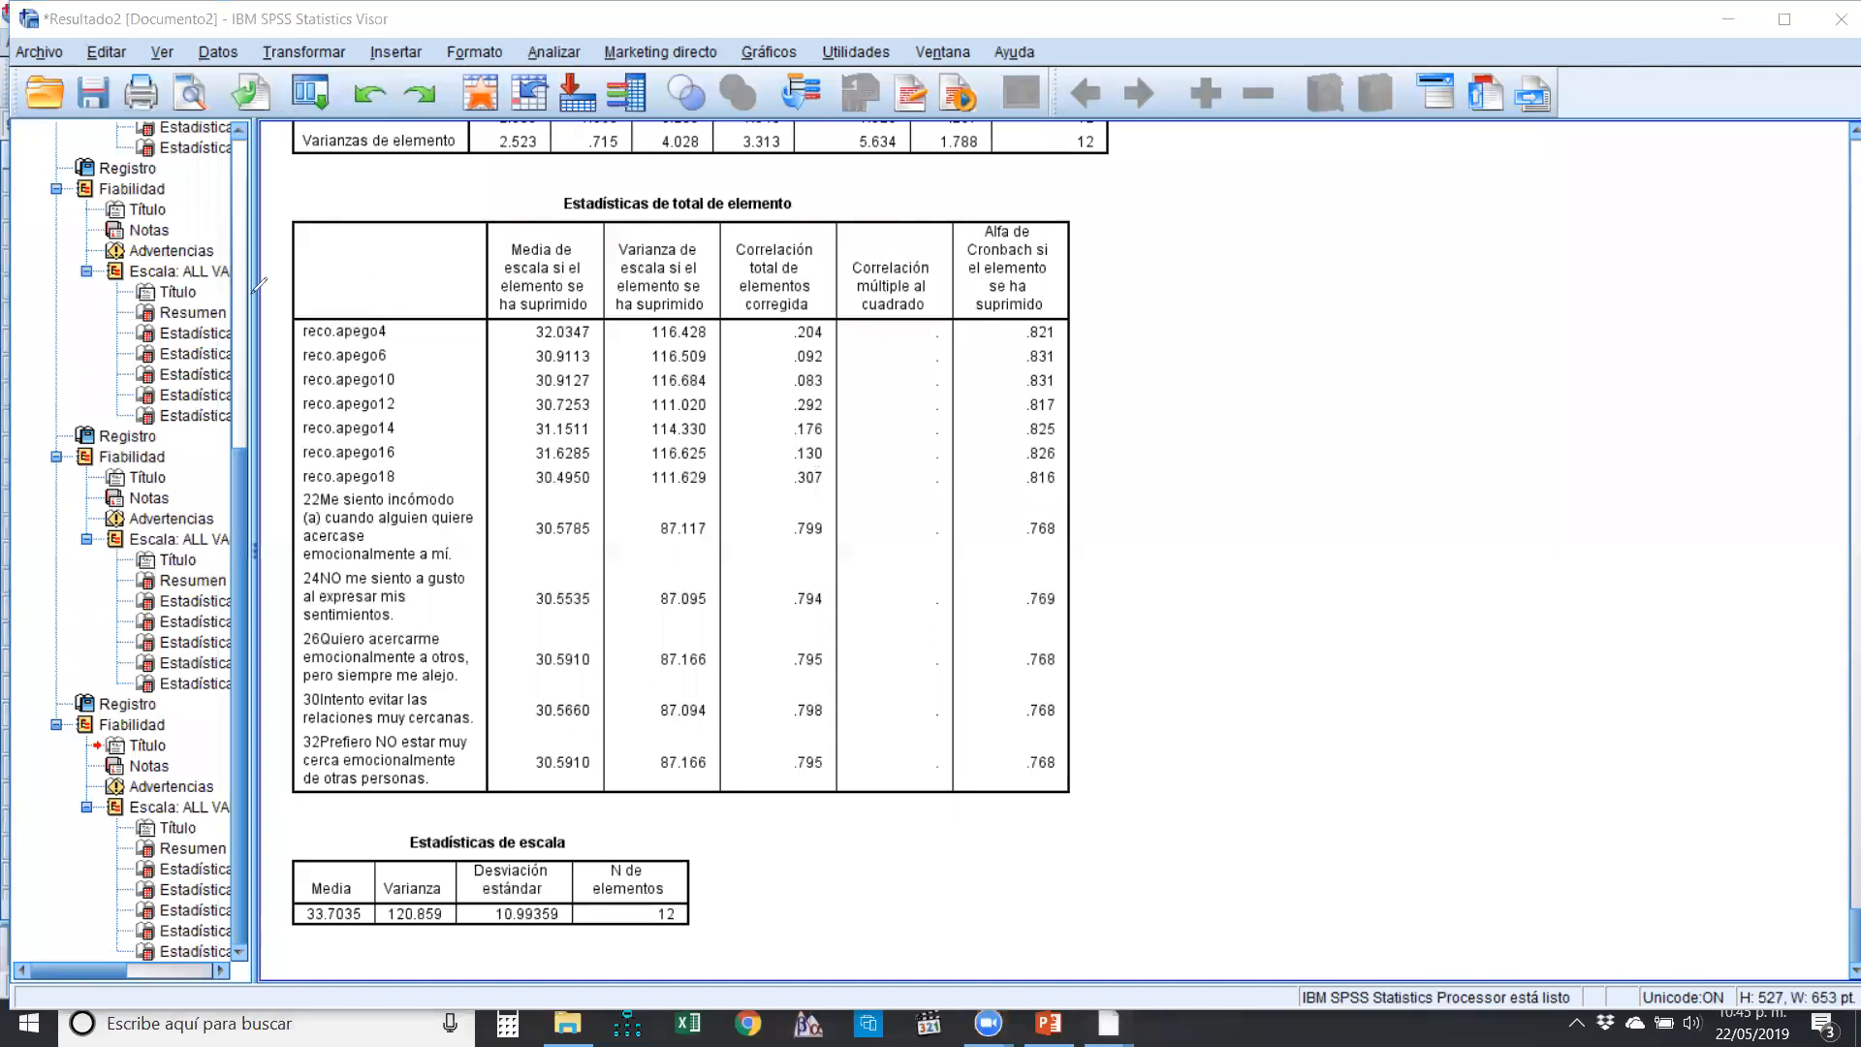
- Mark the recoded items, their corrected correlations and their alpha-if-deleted values in the item-total table with red annotations, and clear the drawings
mouse_move(278, 326)
mouse_down()
mouse_move(279, 417)
mouse_move(402, 502)
mouse_move(407, 291)
mouse_move(283, 291)
mouse_move(277, 329)
mouse_up()
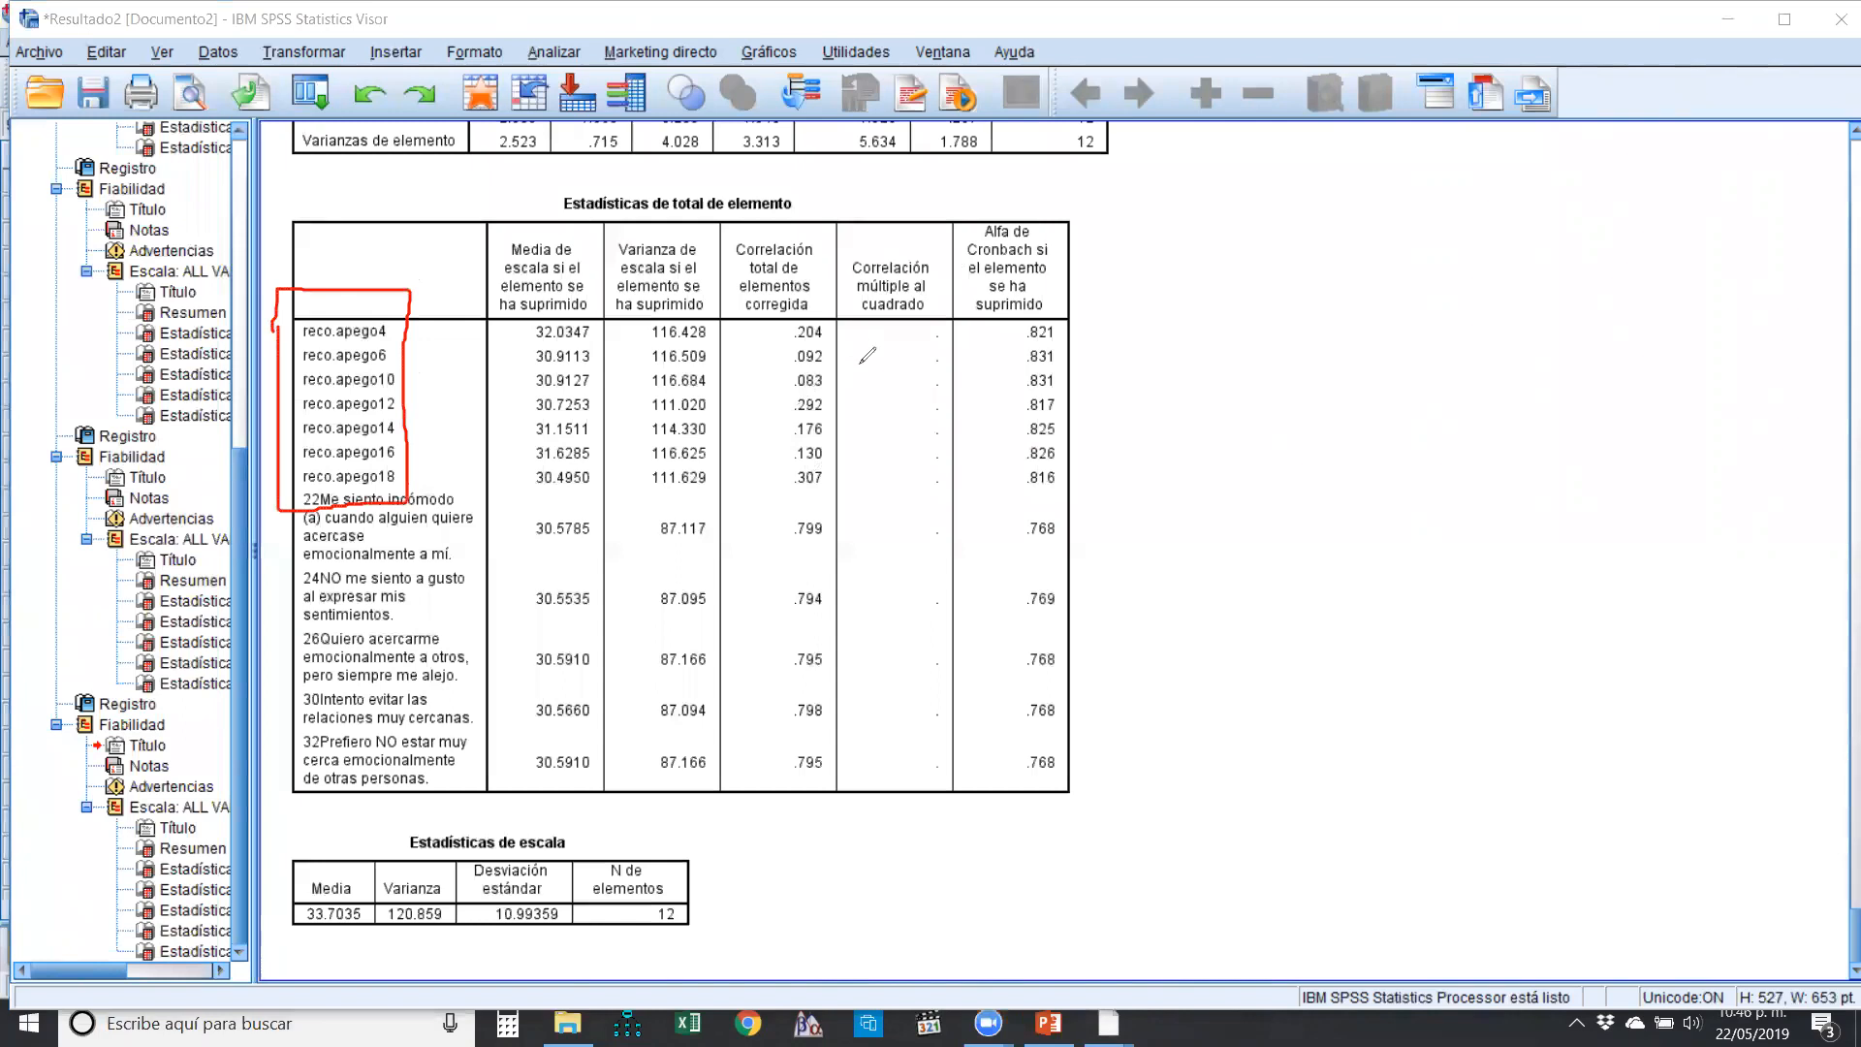
mouse_move(819, 369)
mouse_down()
mouse_move(796, 370)
mouse_move(804, 391)
mouse_move(829, 338)
mouse_up()
mouse_move(831, 417)
mouse_down()
mouse_move(800, 420)
mouse_move(831, 464)
mouse_move(814, 498)
mouse_move(810, 464)
mouse_up()
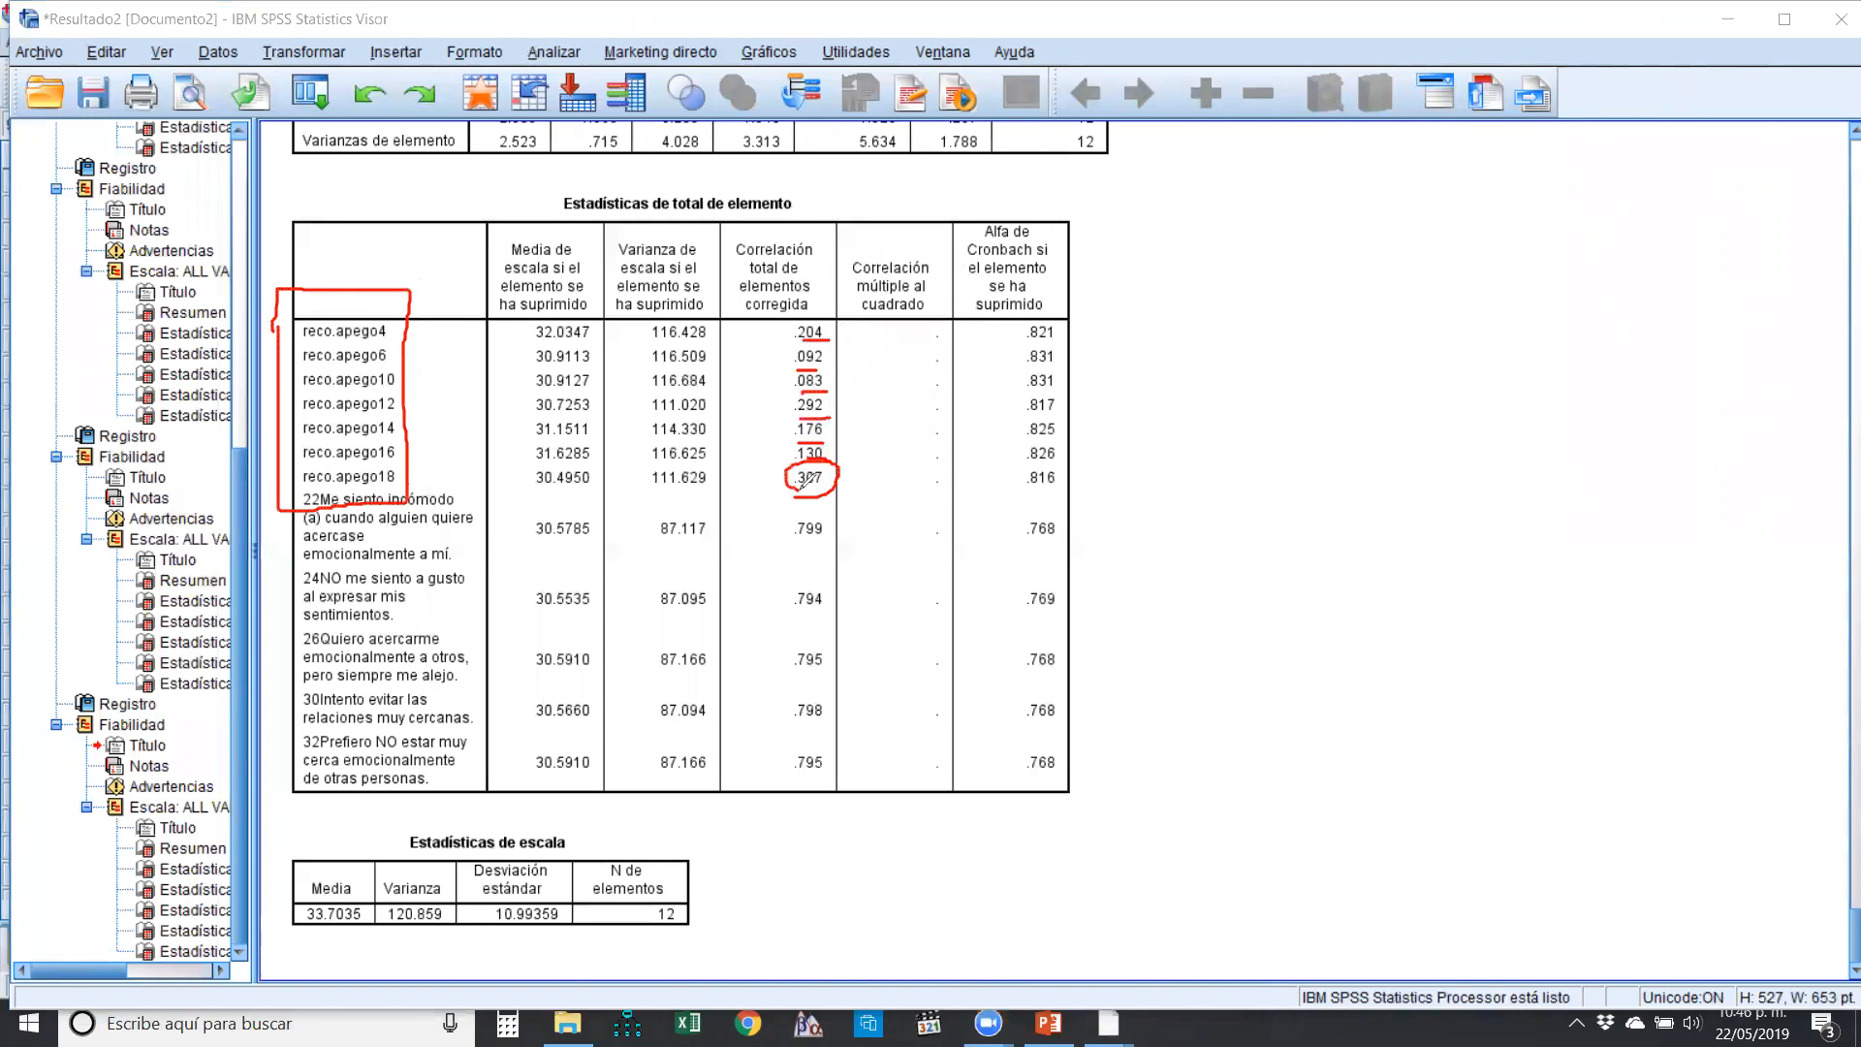
mouse_move(766, 304)
mouse_down()
mouse_move(760, 498)
mouse_move(852, 492)
mouse_move(869, 304)
mouse_move(759, 309)
mouse_up()
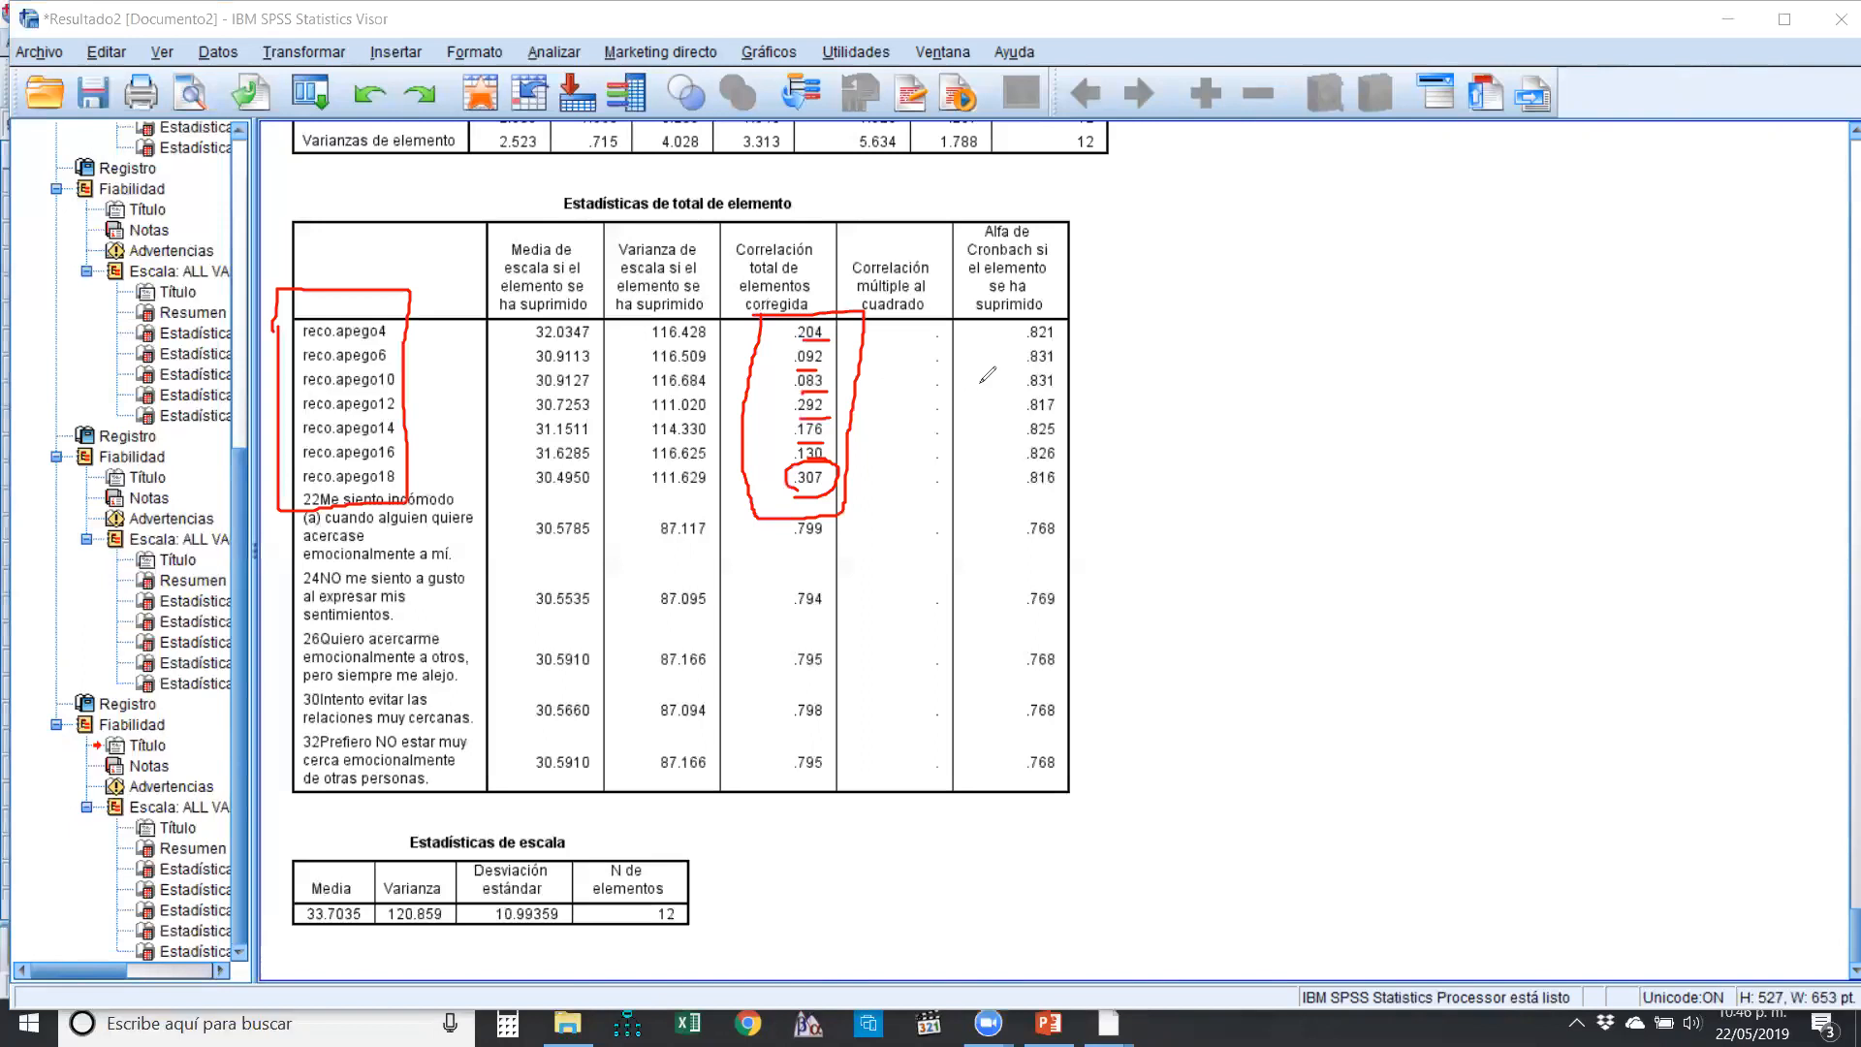
mouse_move(1012, 310)
mouse_down()
mouse_move(1002, 463)
mouse_move(1066, 501)
mouse_move(1087, 386)
mouse_move(1035, 302)
mouse_up()
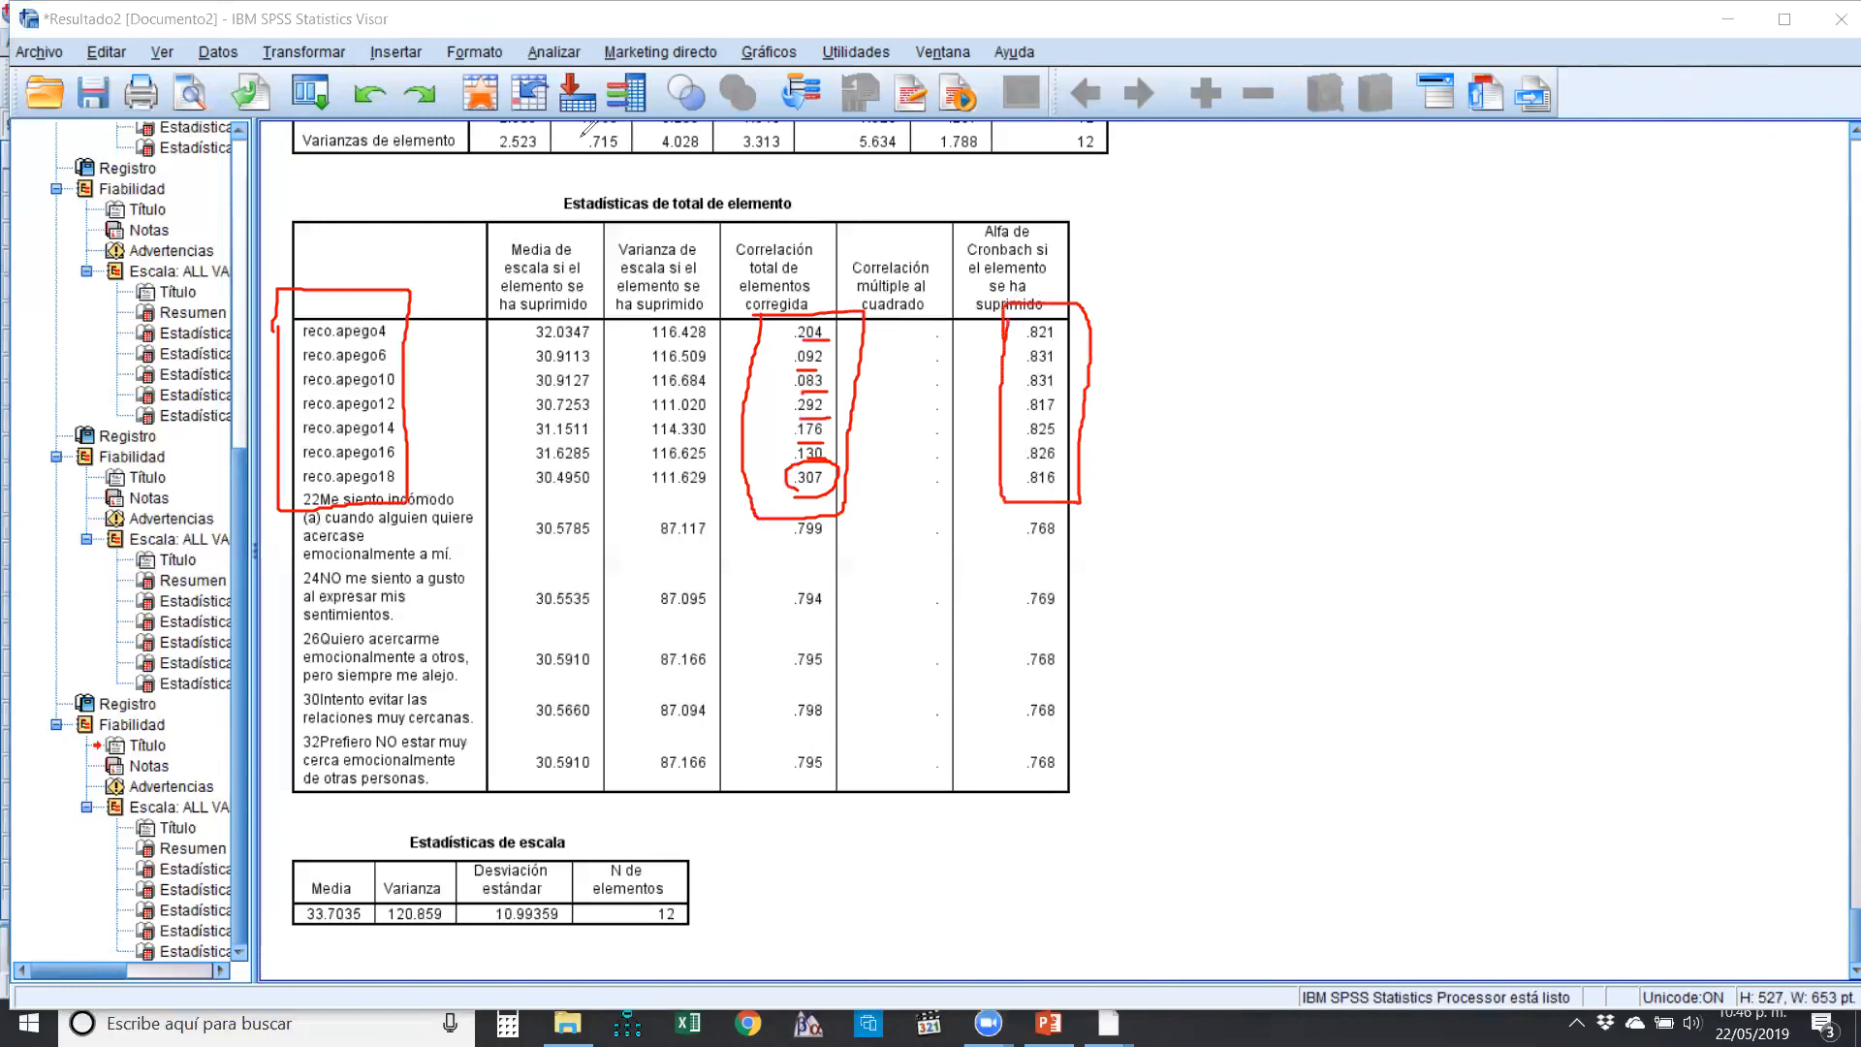
drag(457, 323, 430, 456)
click(1105, 71)
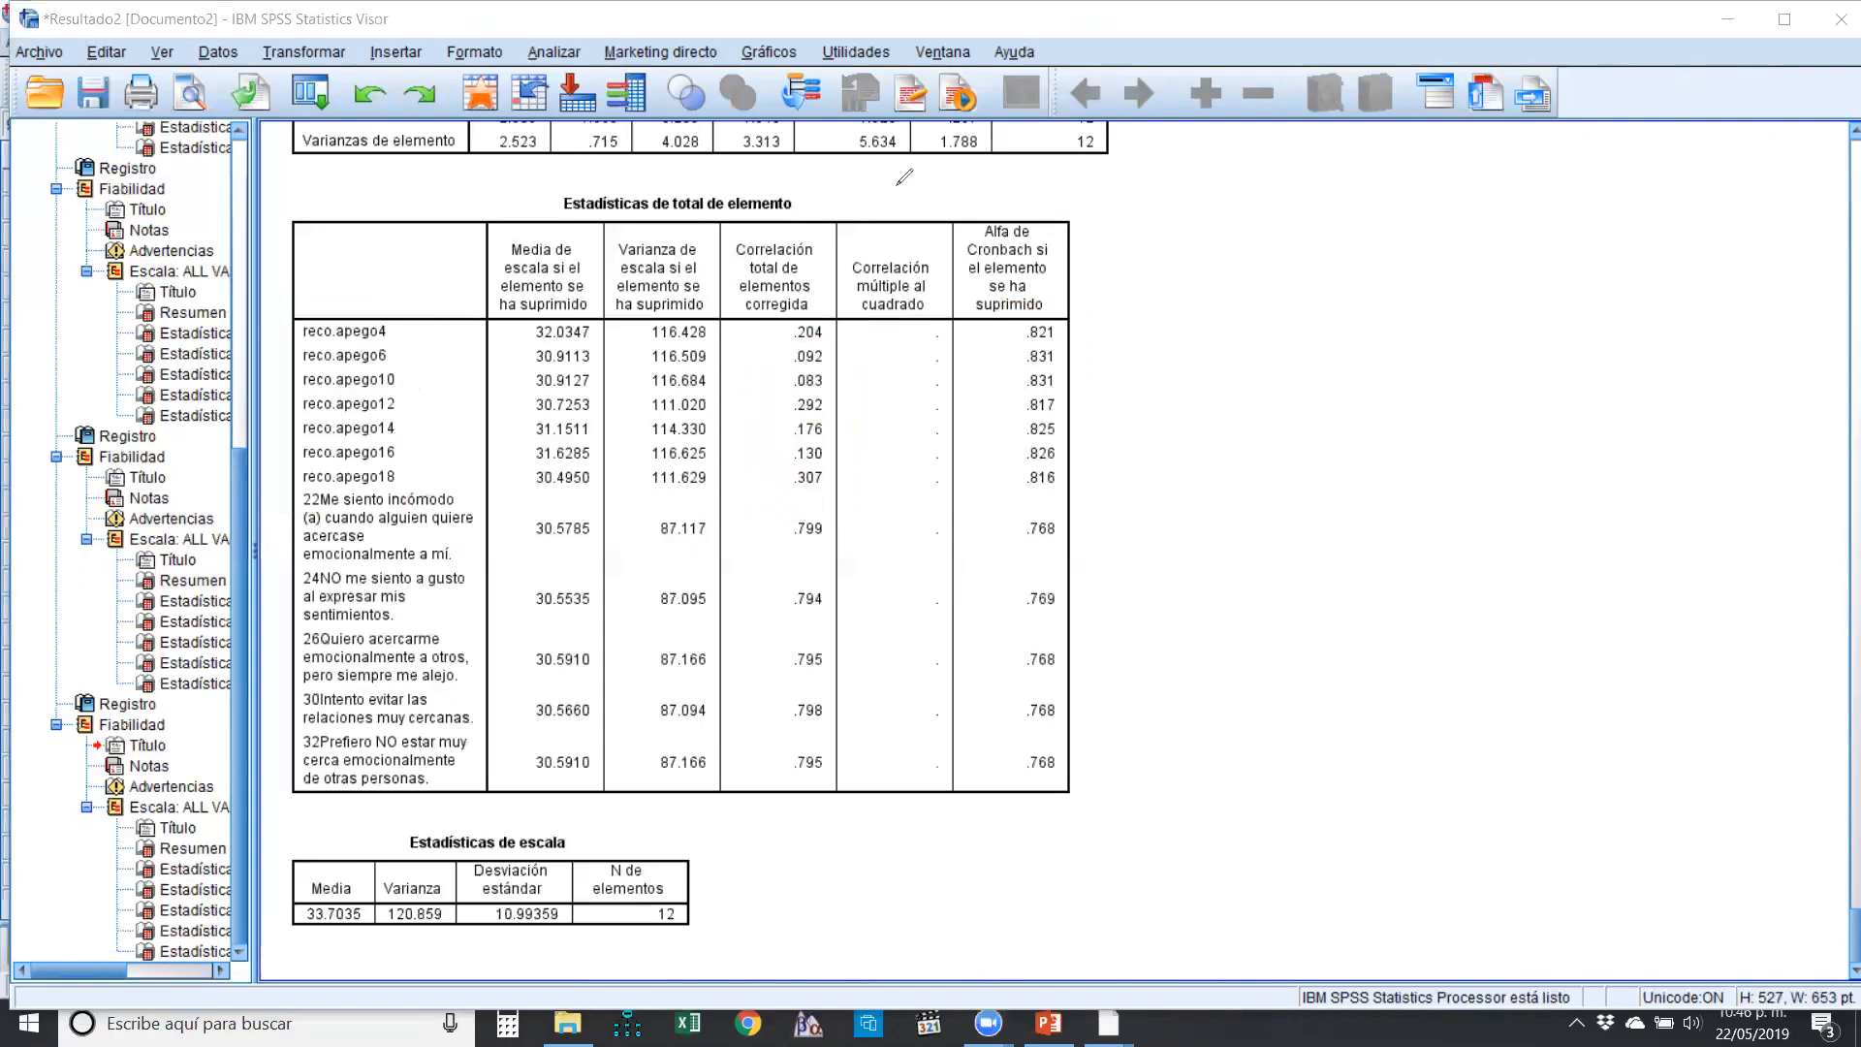
- Switch to the imputada final.sav dataset, show its variable definitions and widen the Etiqueta column to reveal the item wording
mouse_move(1107, 1022)
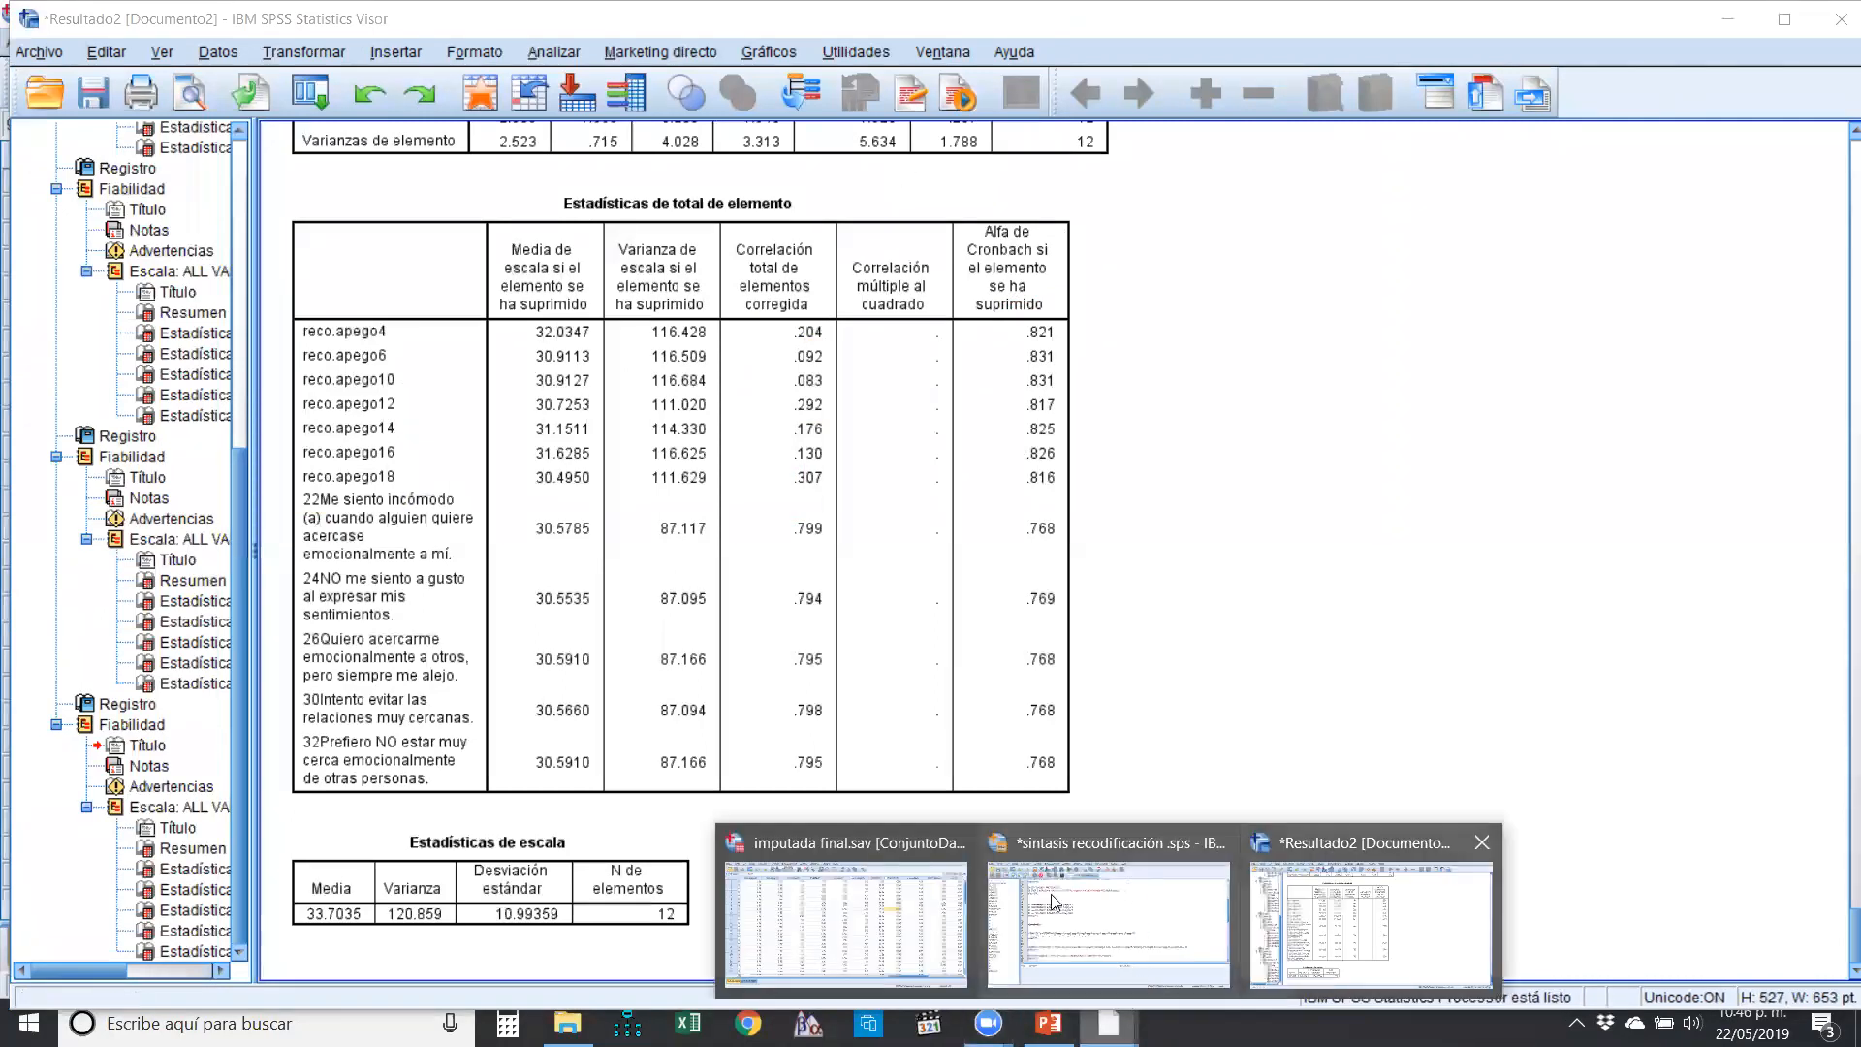
click(866, 905)
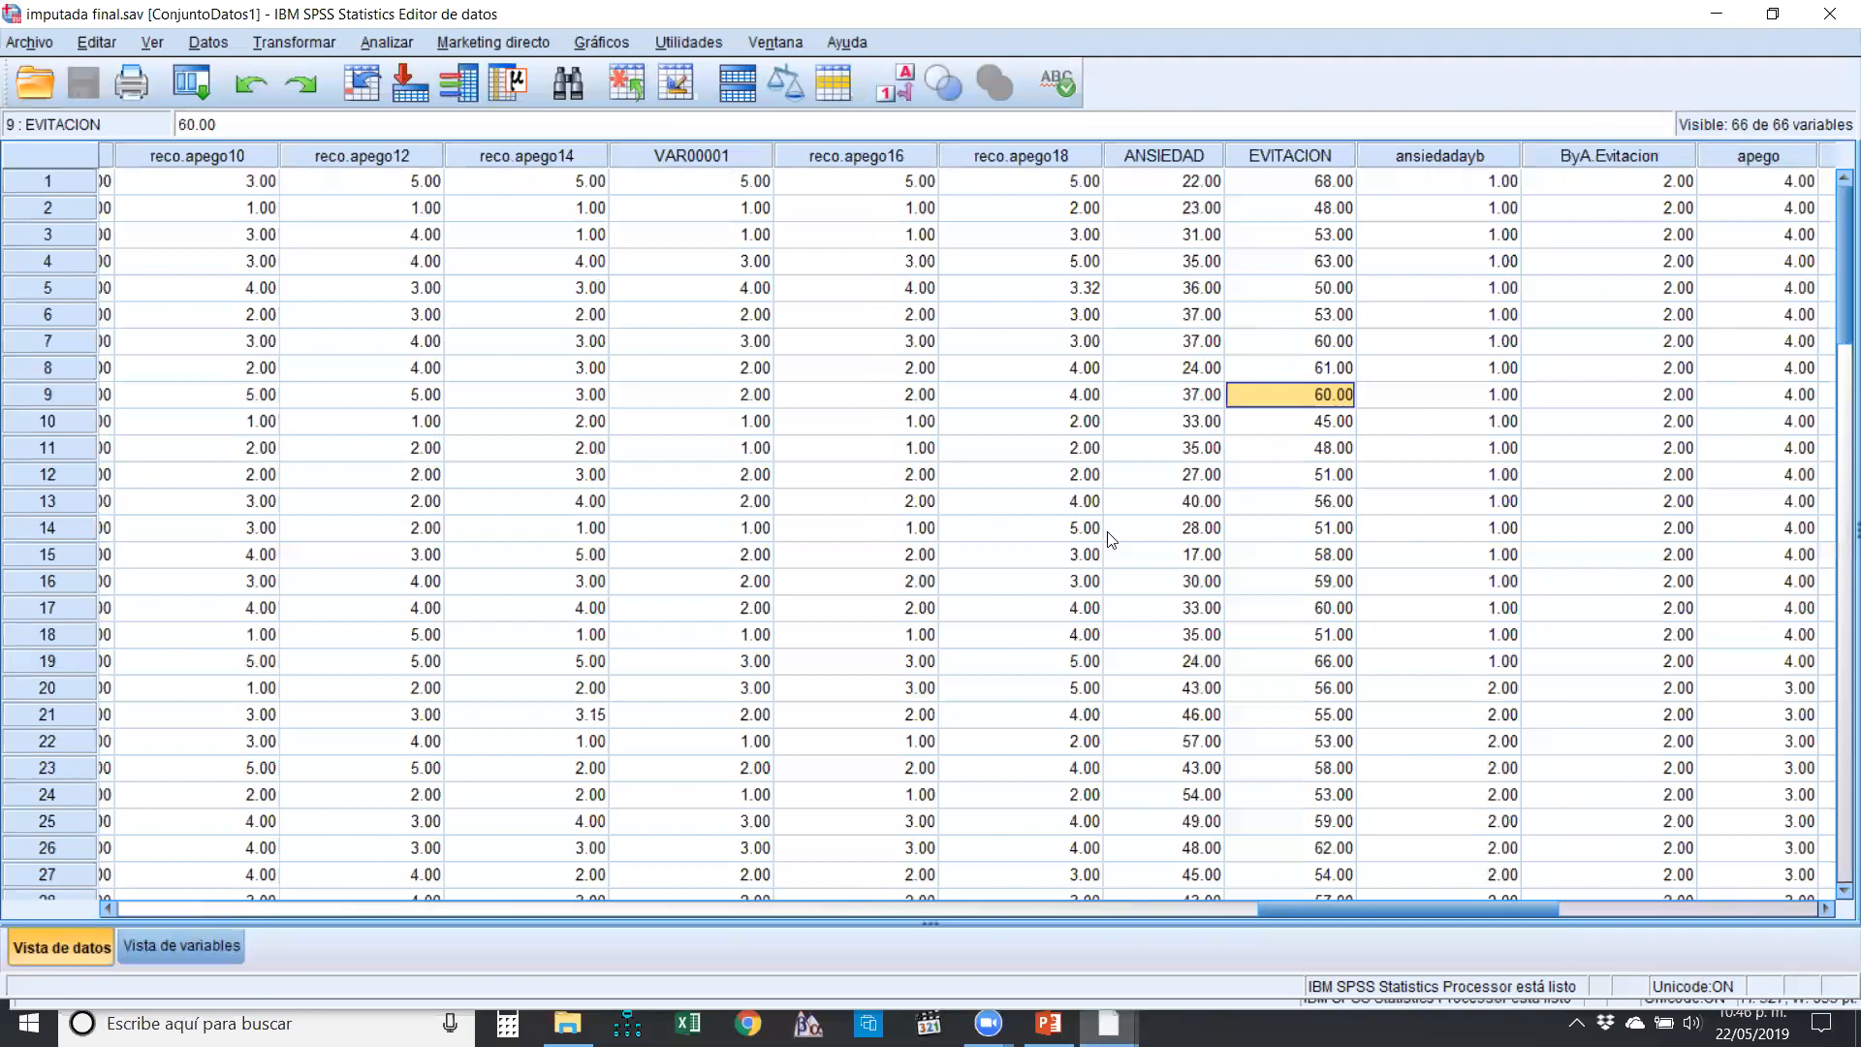
drag(1337, 911, 1271, 909)
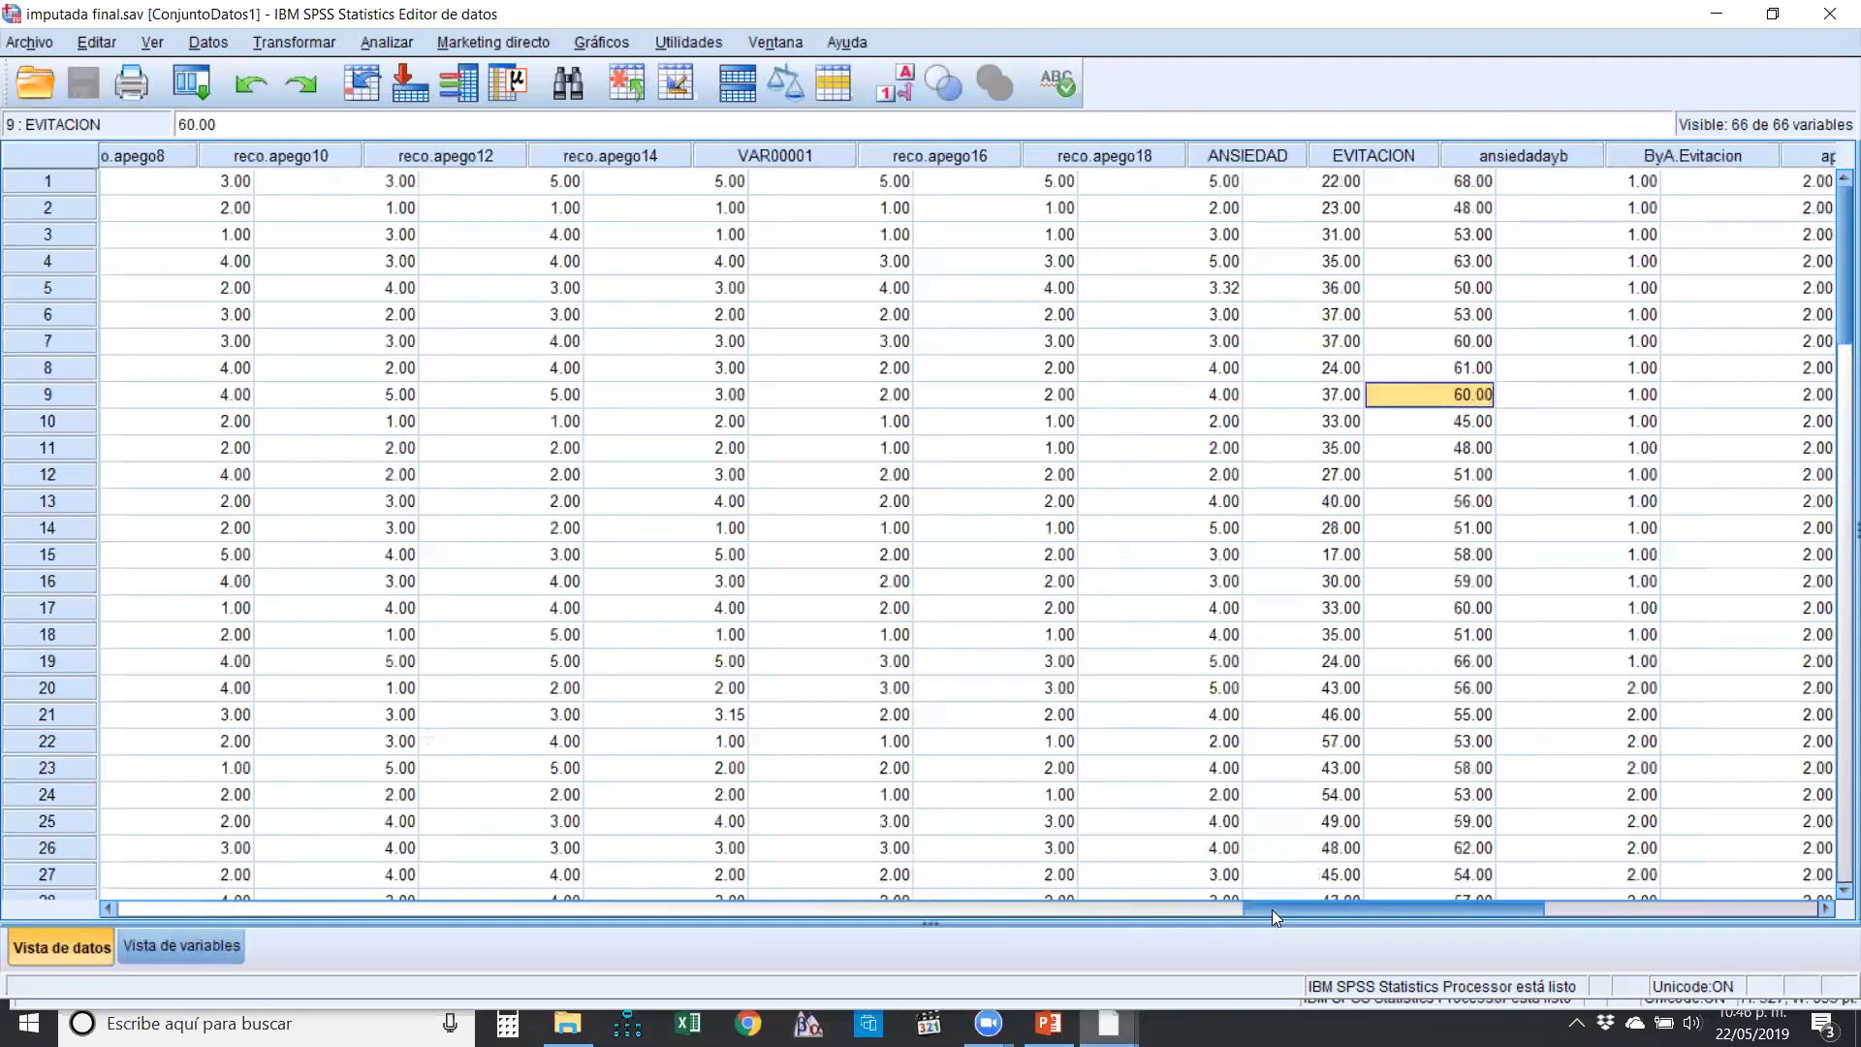
click(215, 945)
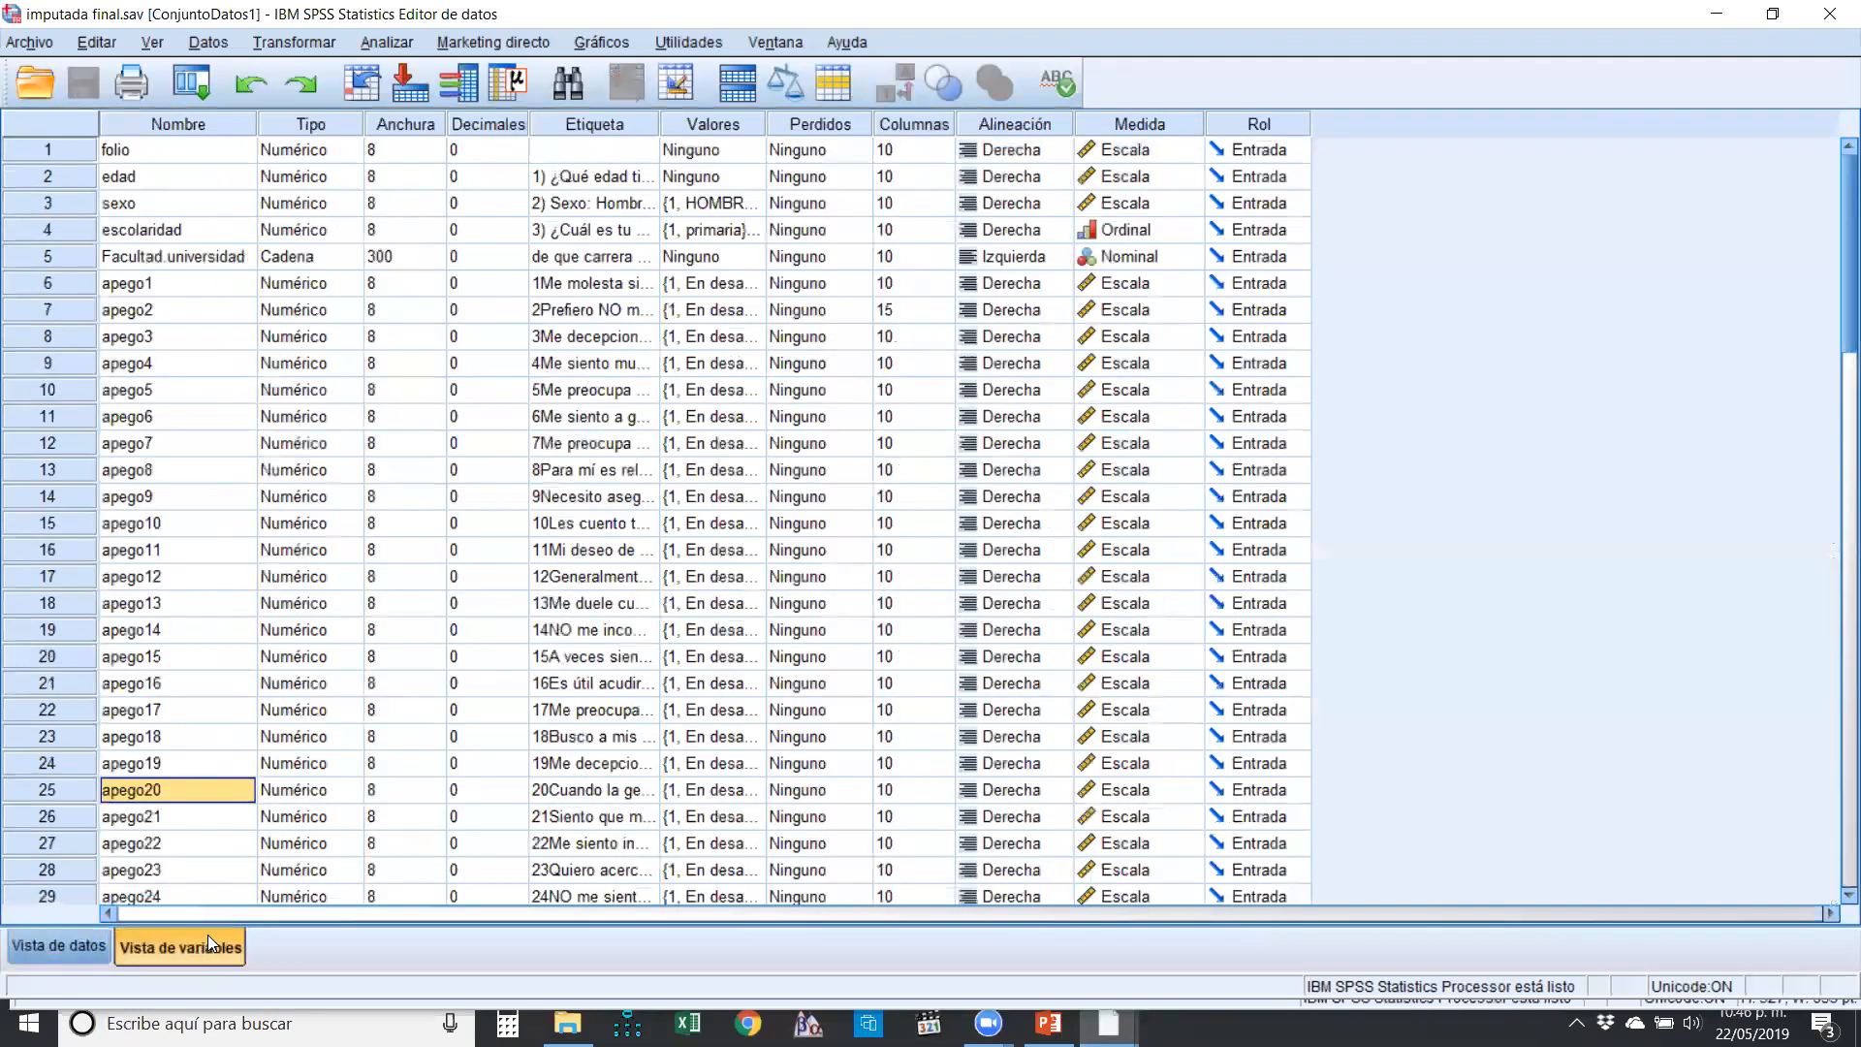
double_click(661, 124)
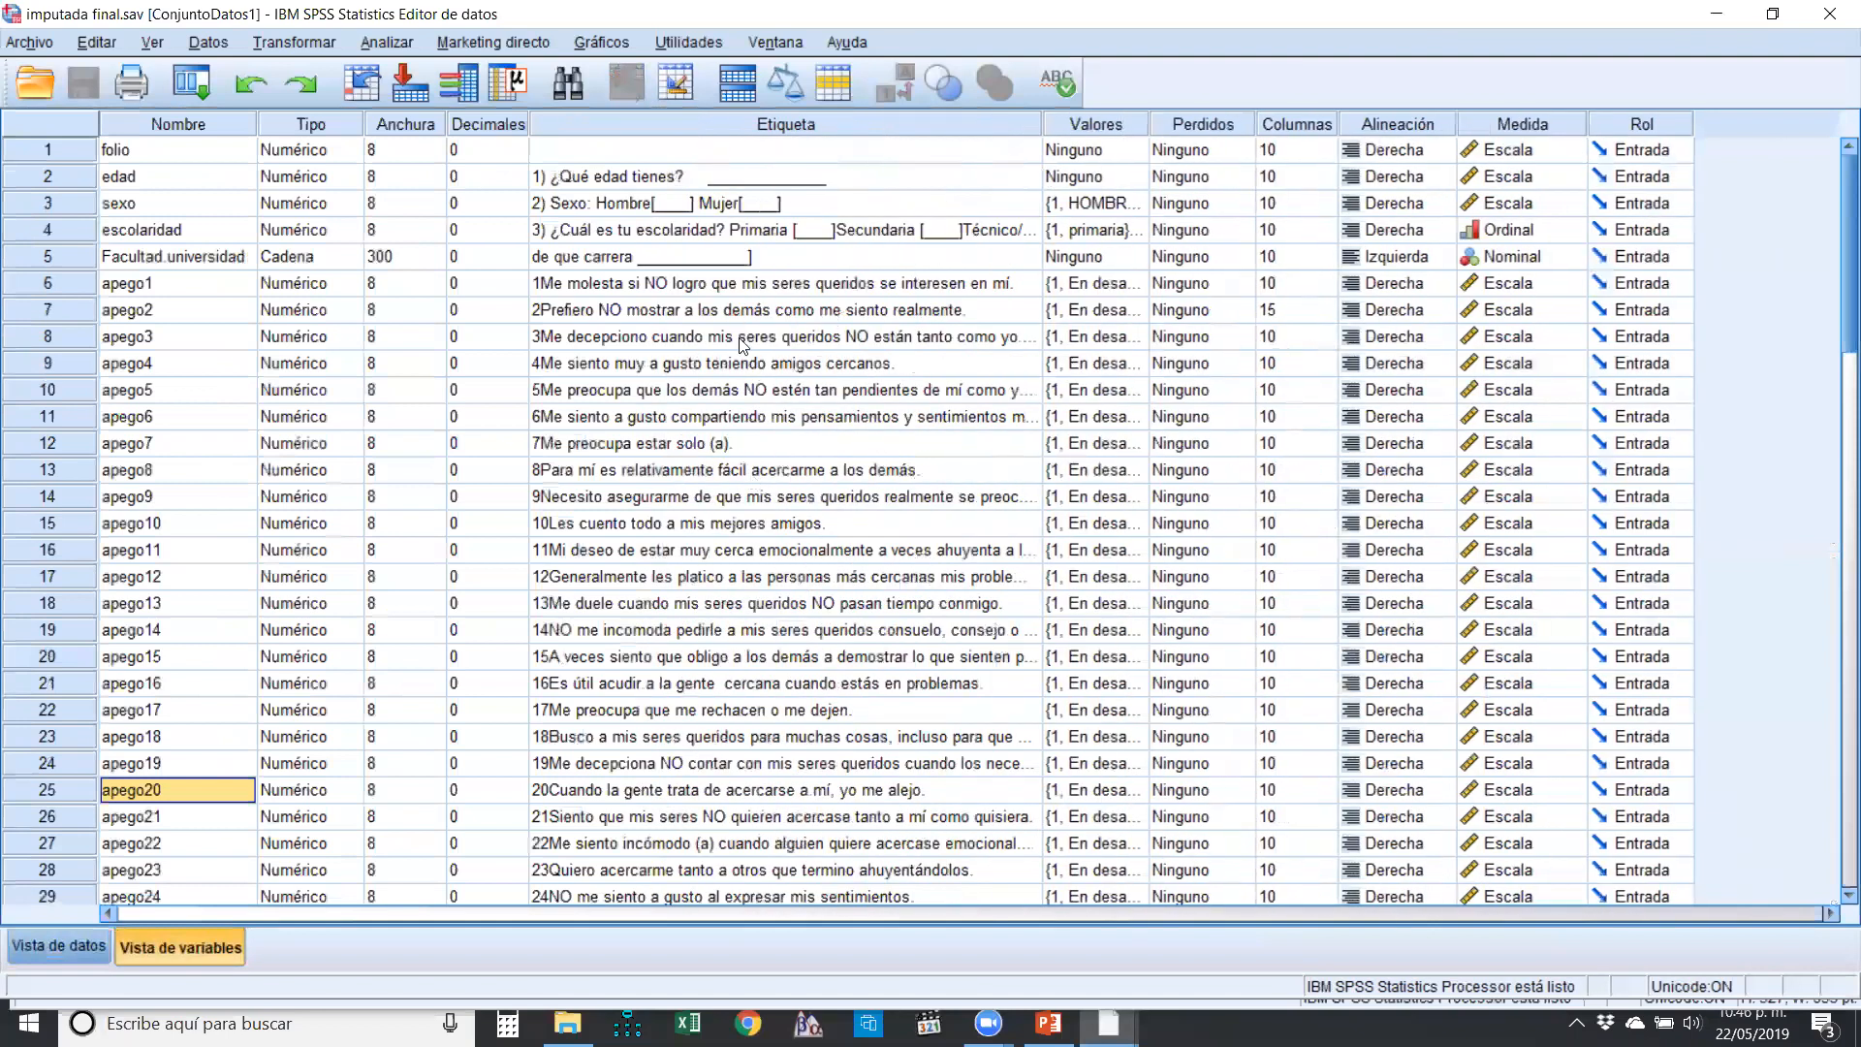
- Read the labels of items 2, 4, 6, 8 and 10, widening the Etiqueta column further, and return to the output
click(568, 317)
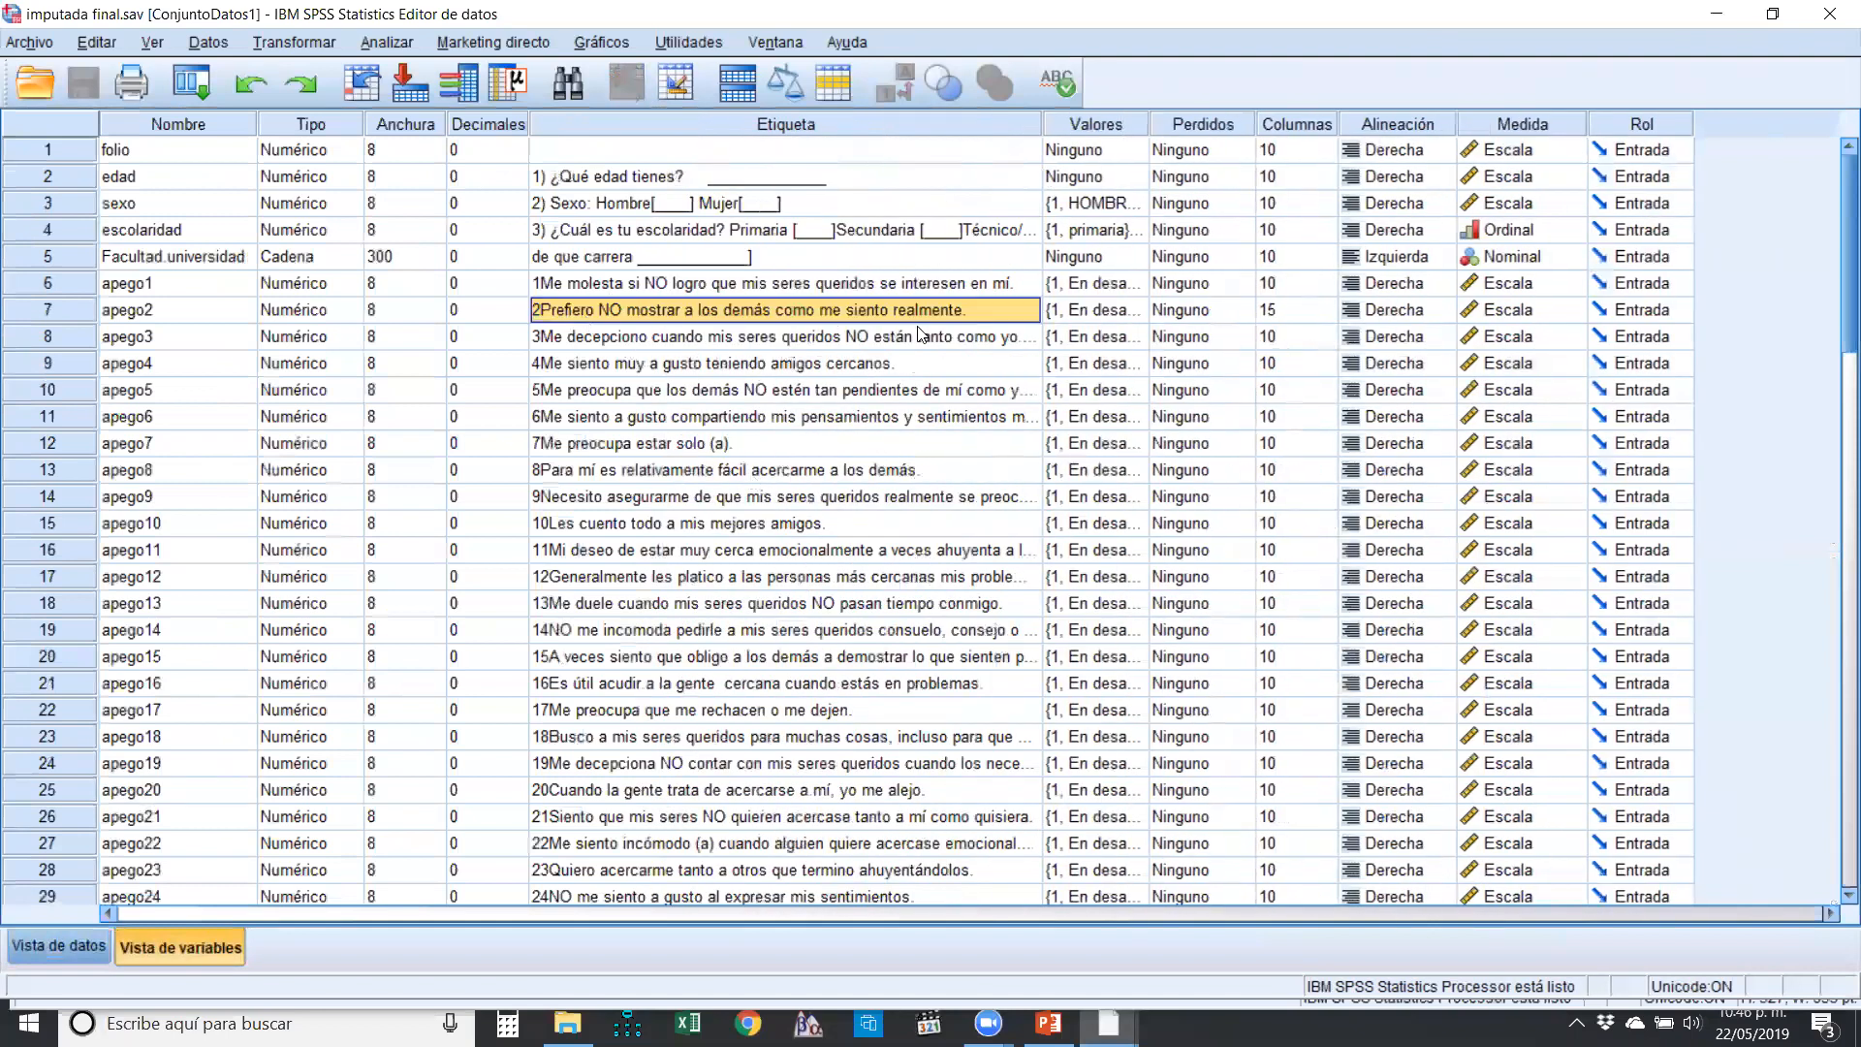
click(600, 367)
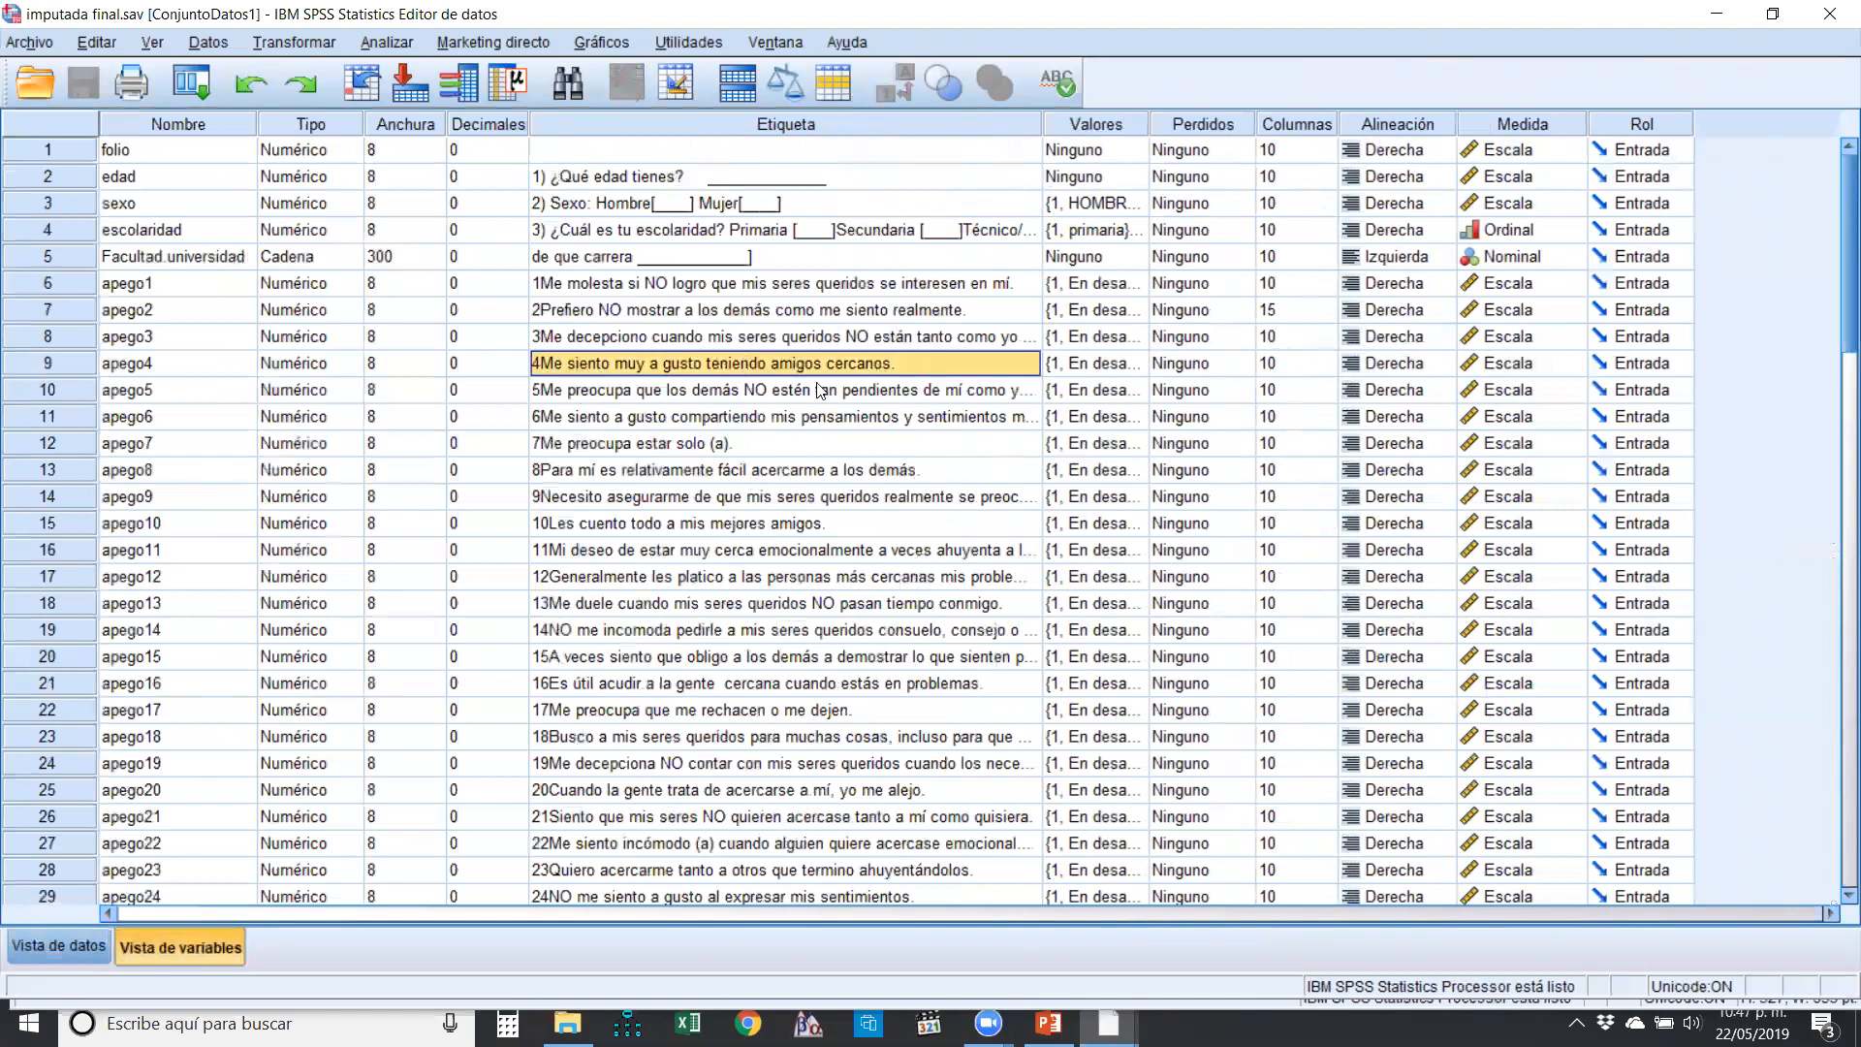
click(575, 423)
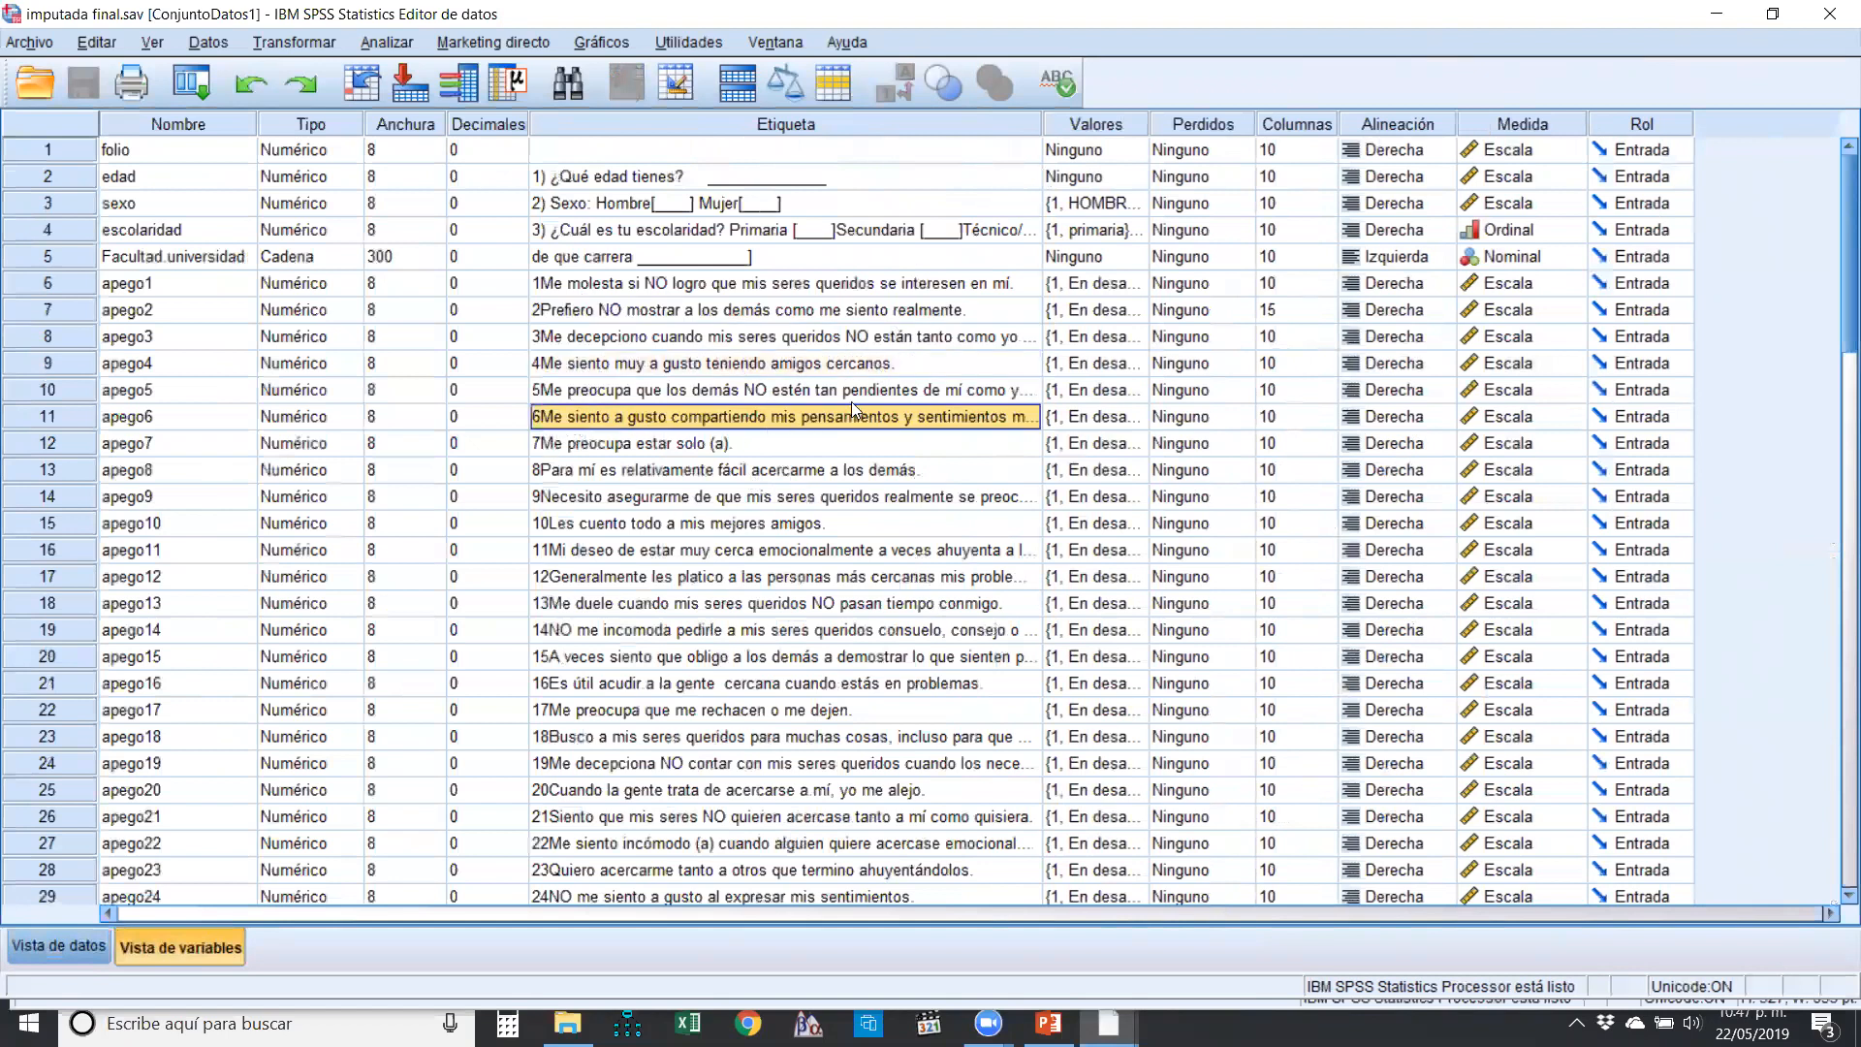
drag(1042, 129, 1253, 131)
click(597, 473)
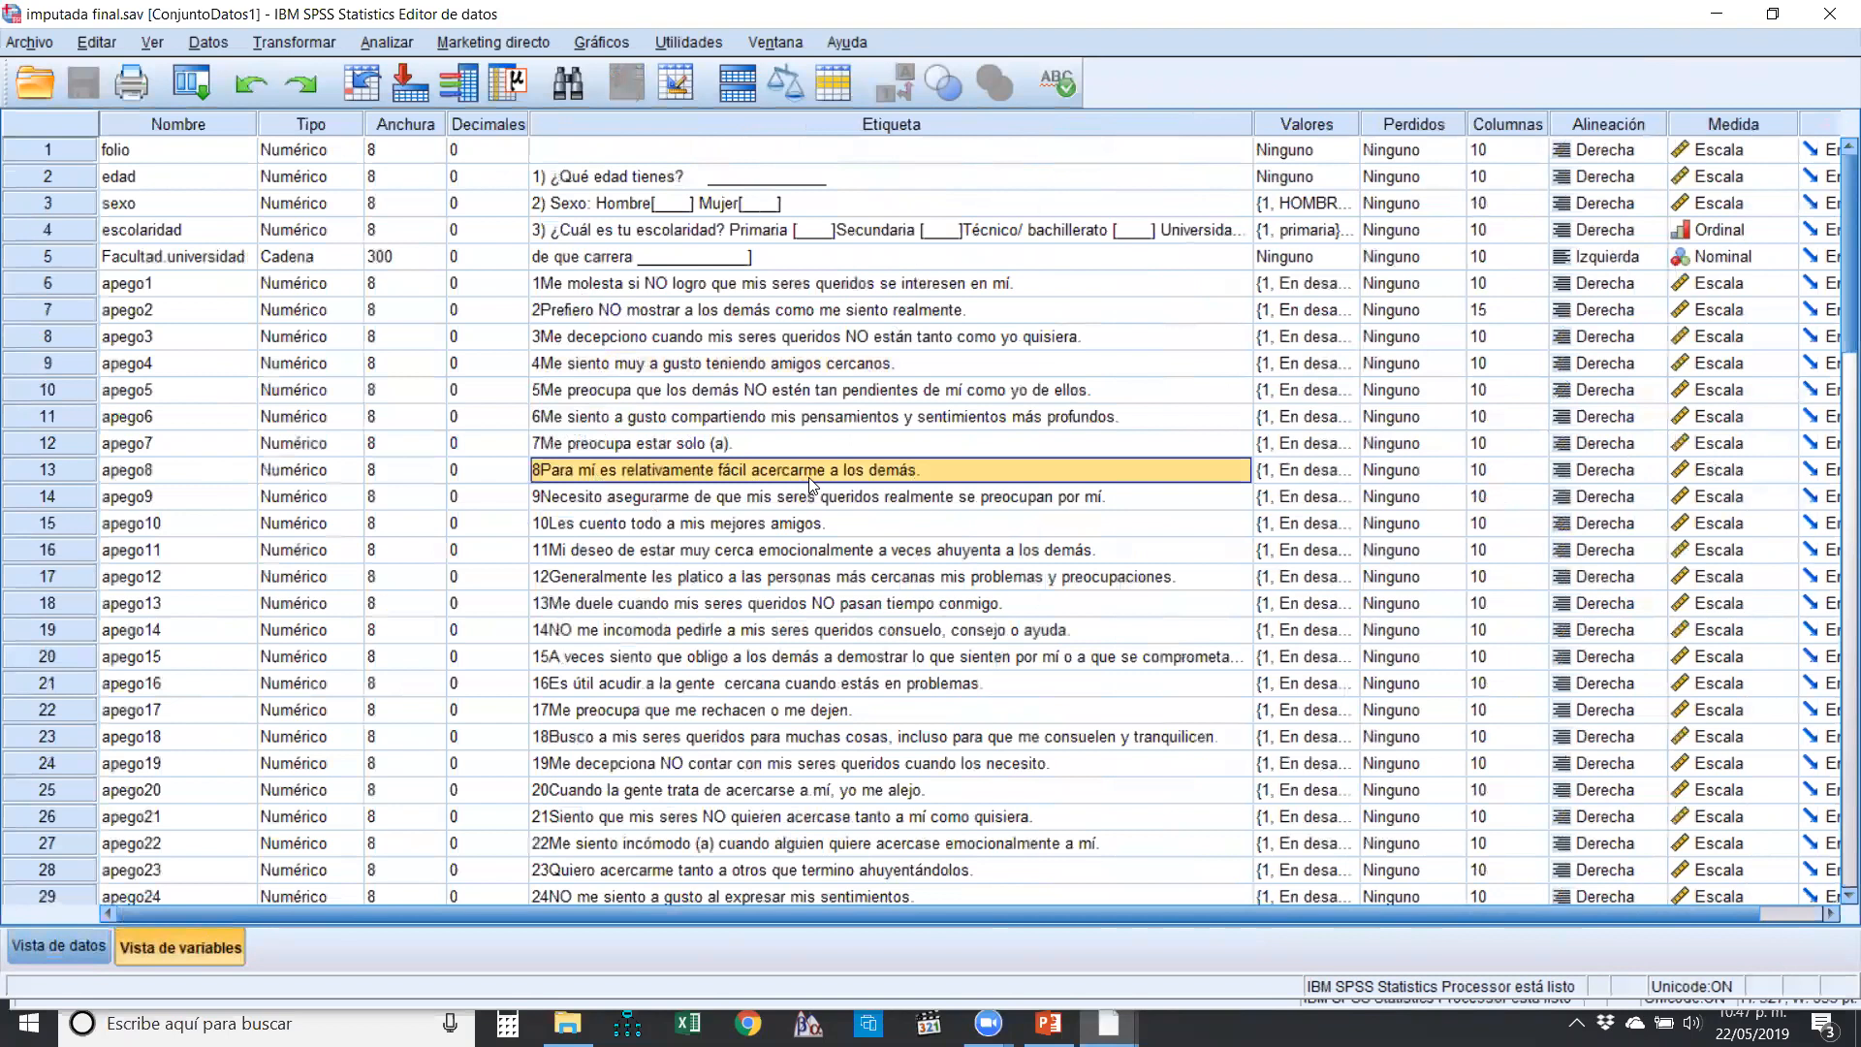
click(626, 529)
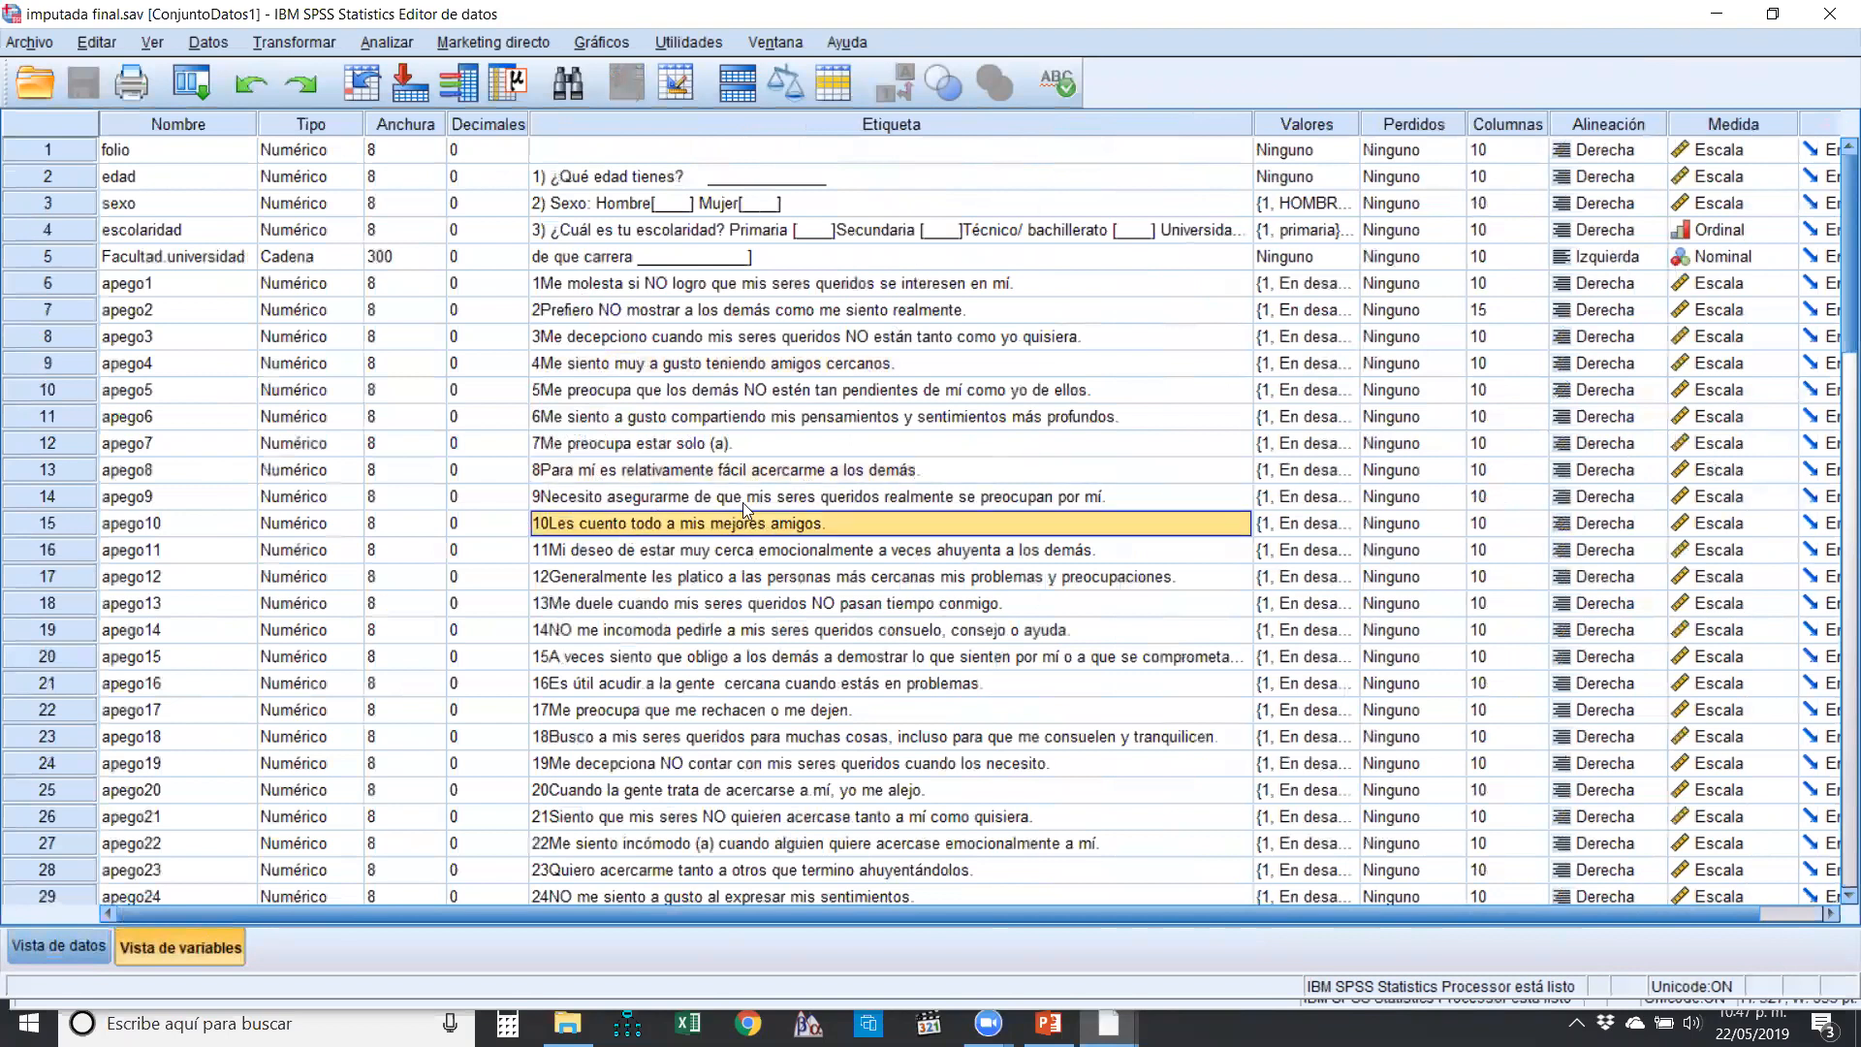
click(1717, 17)
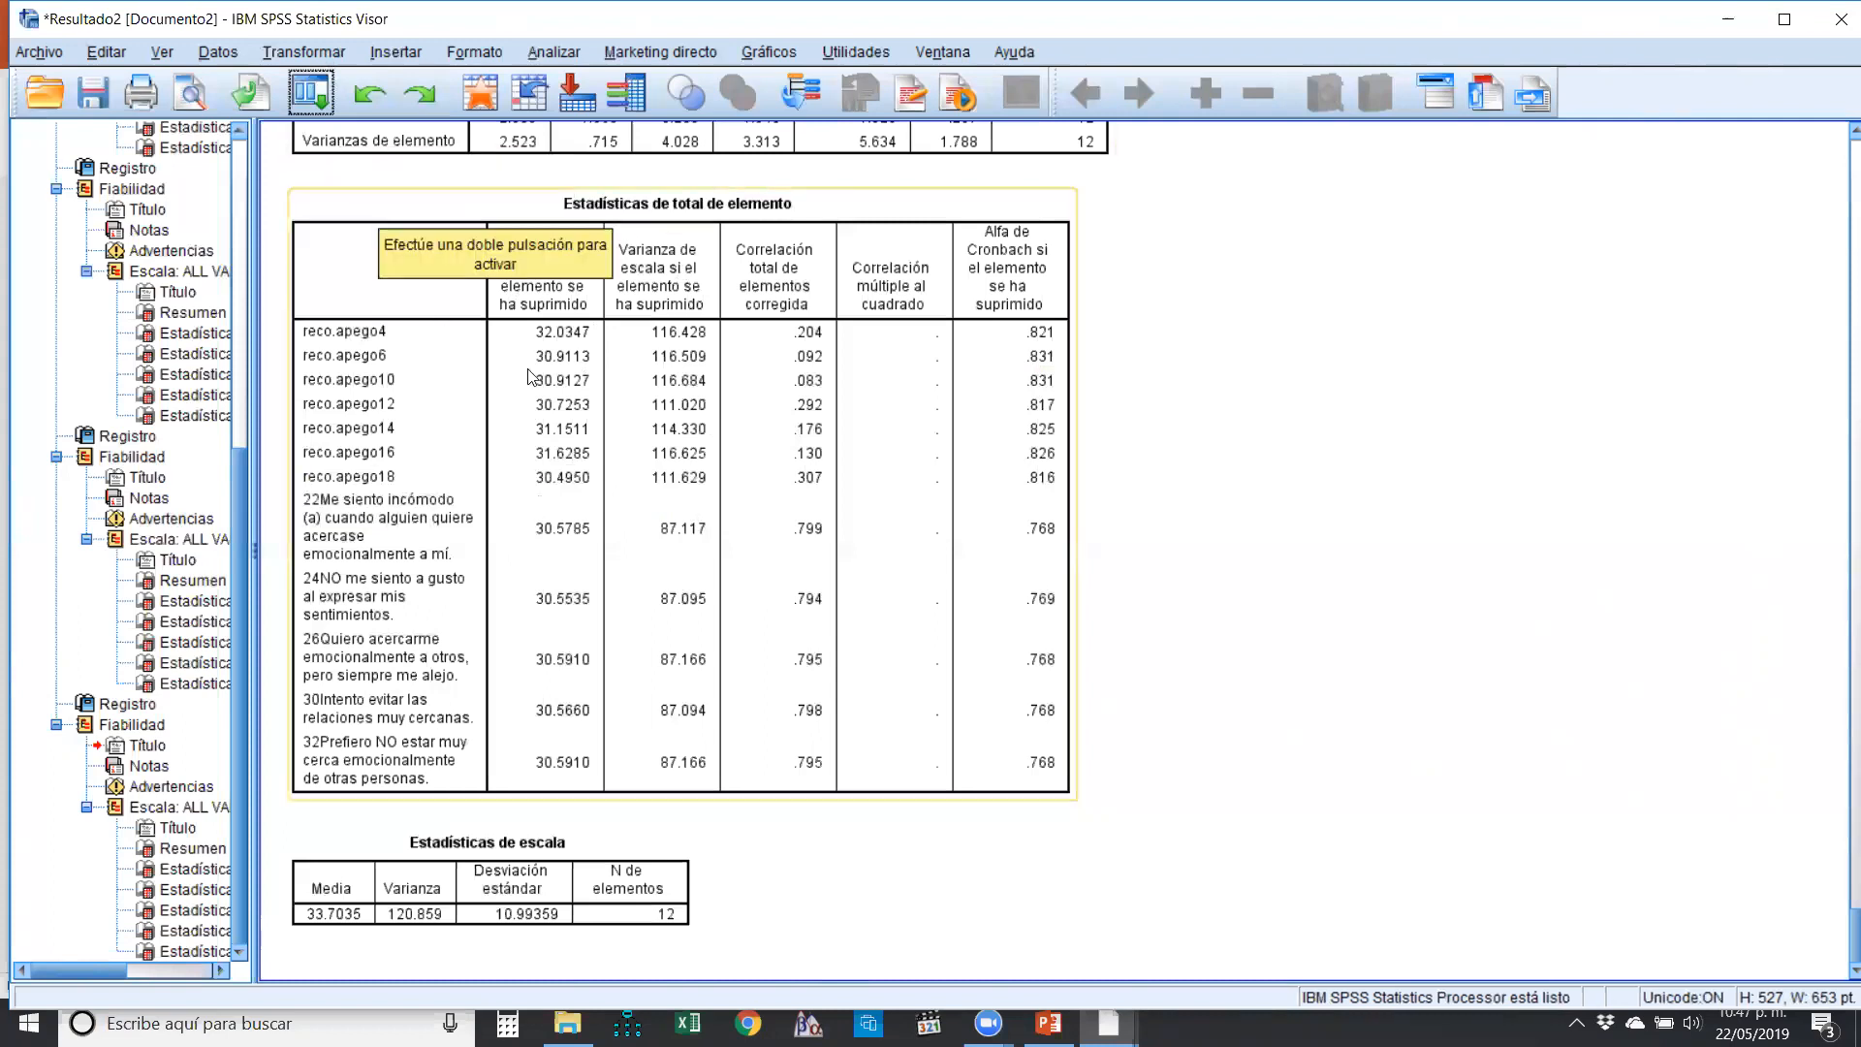
- Open the reliability analysis settings and reset them to clear all previously chosen items
click(533, 59)
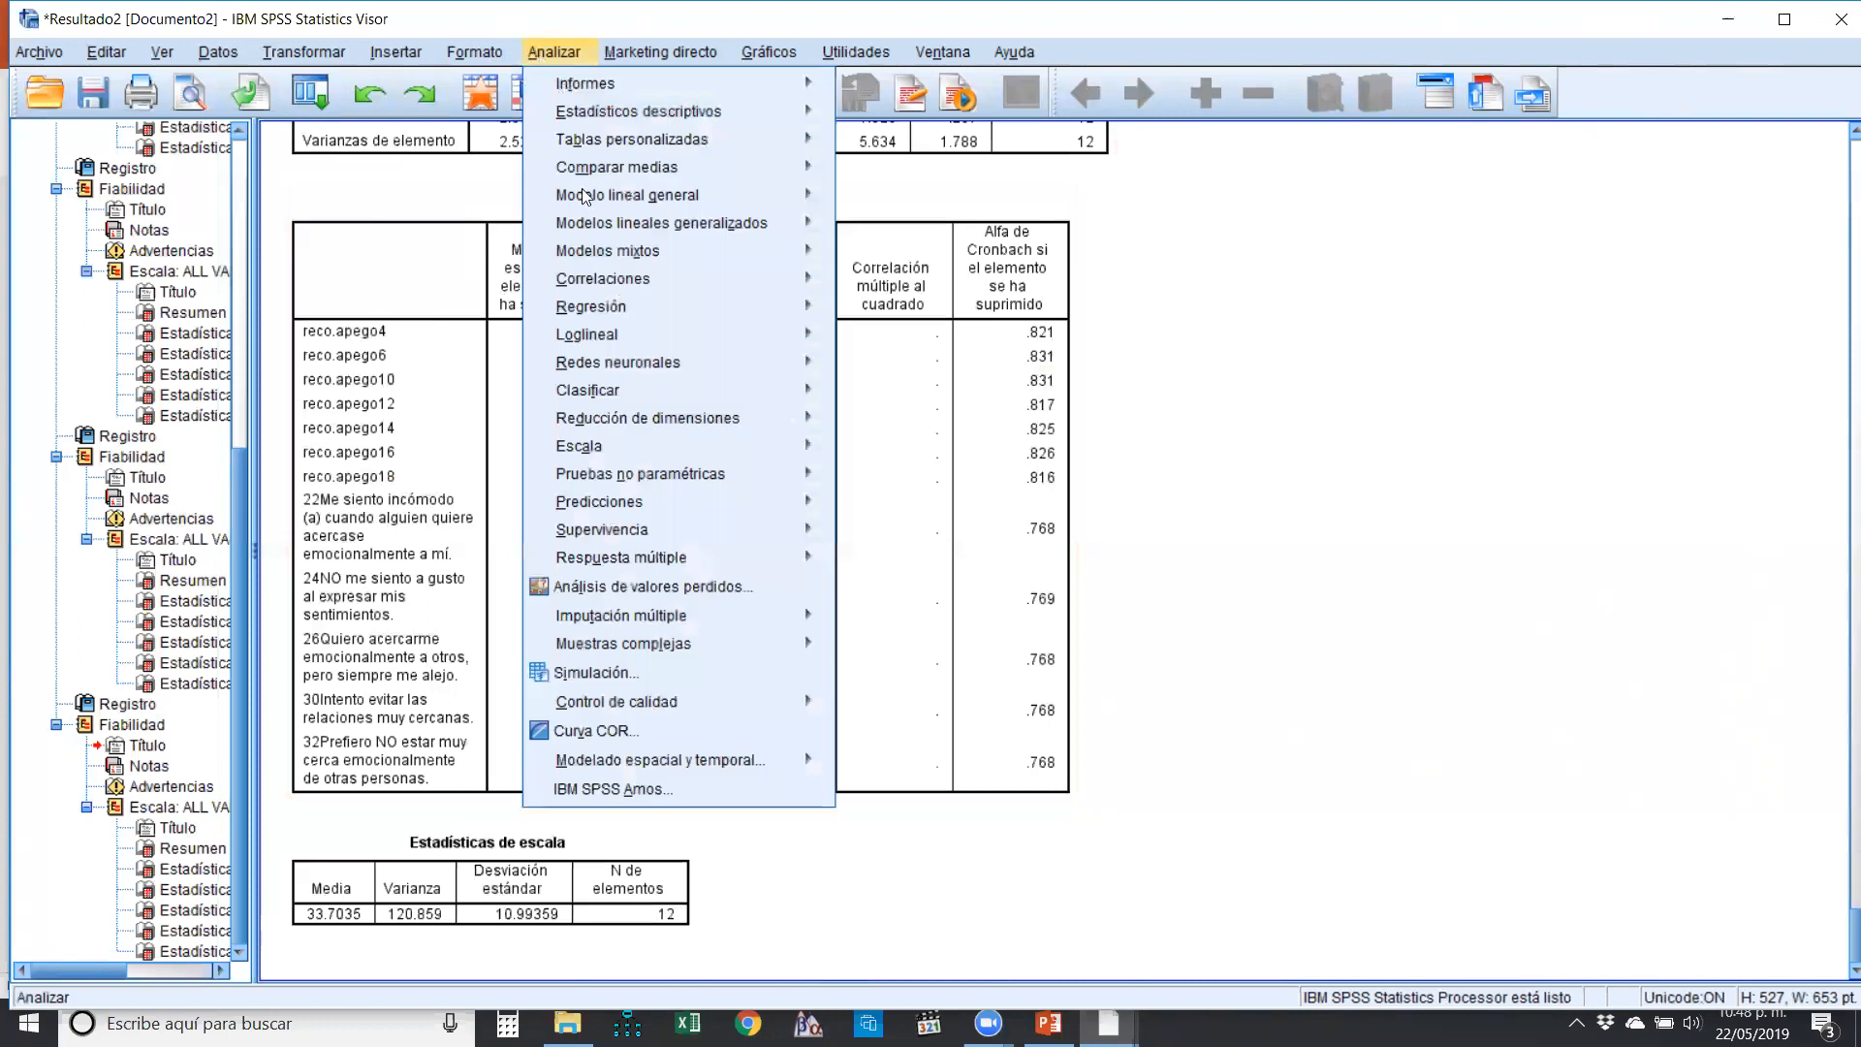
mouse_move(590, 473)
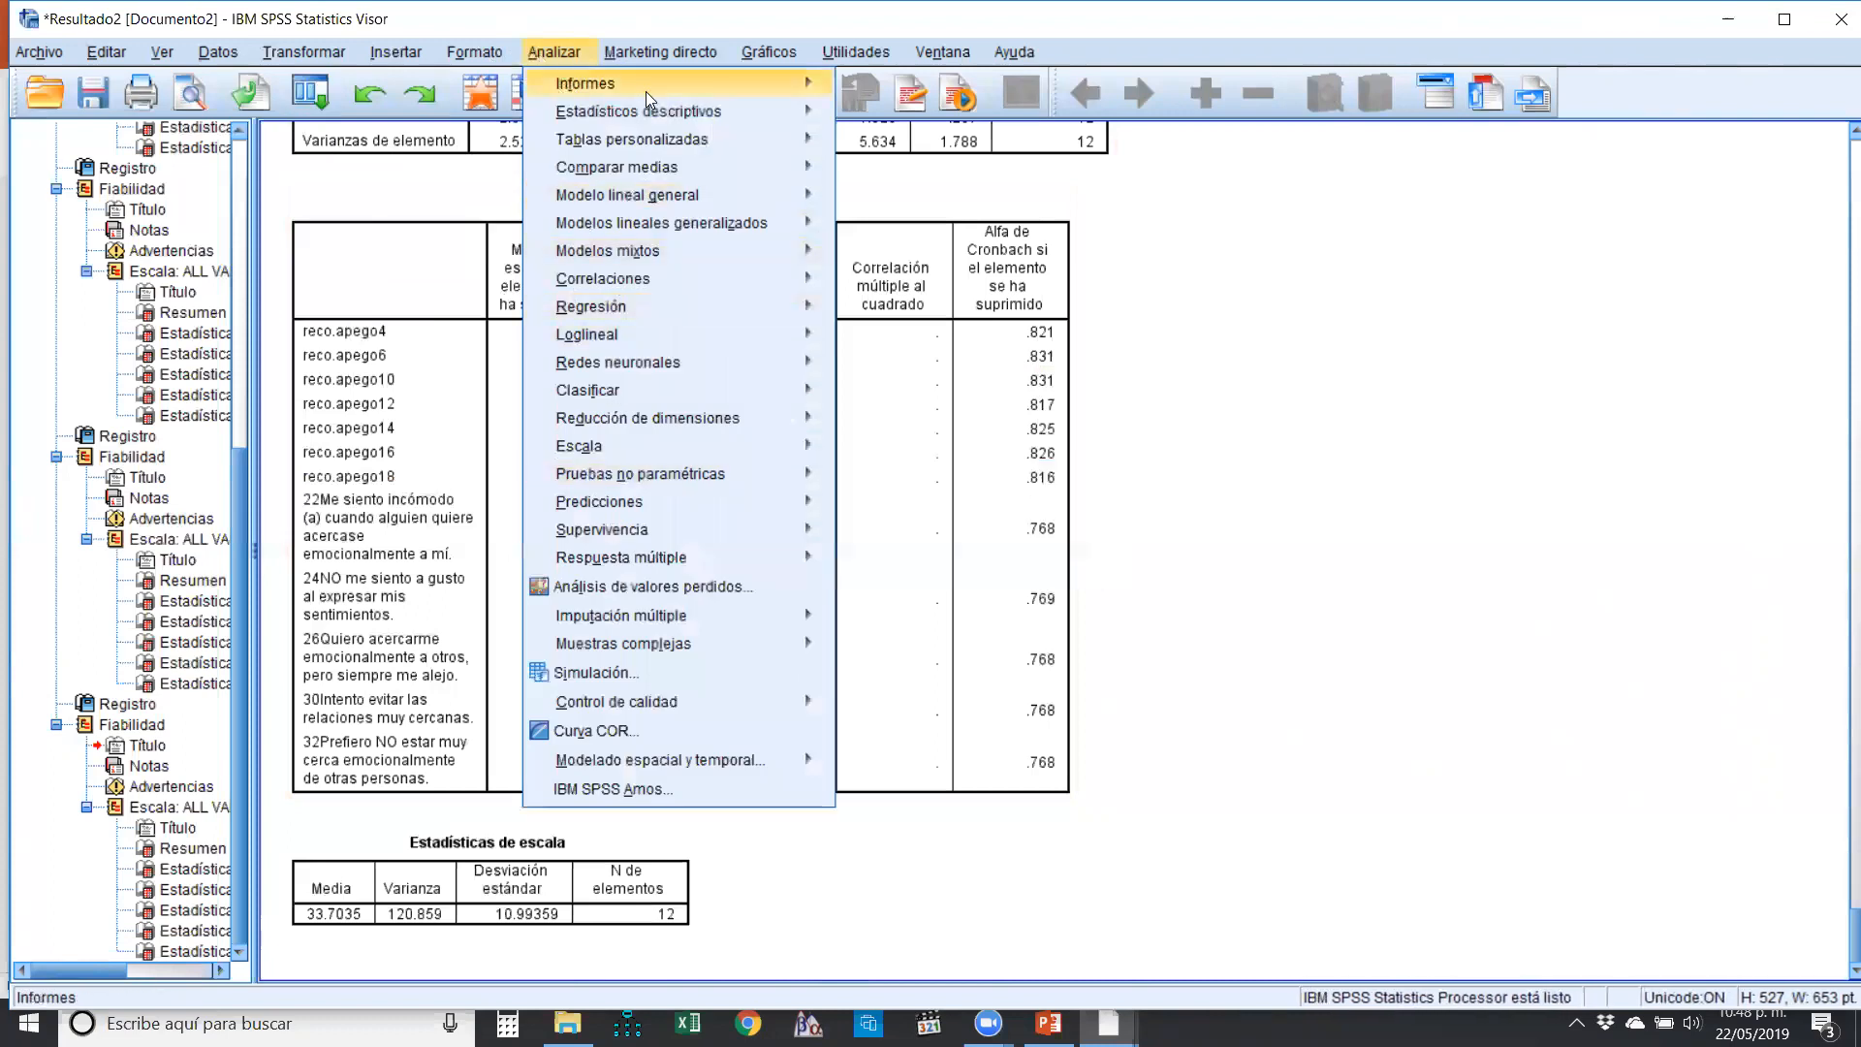
mouse_move(688, 498)
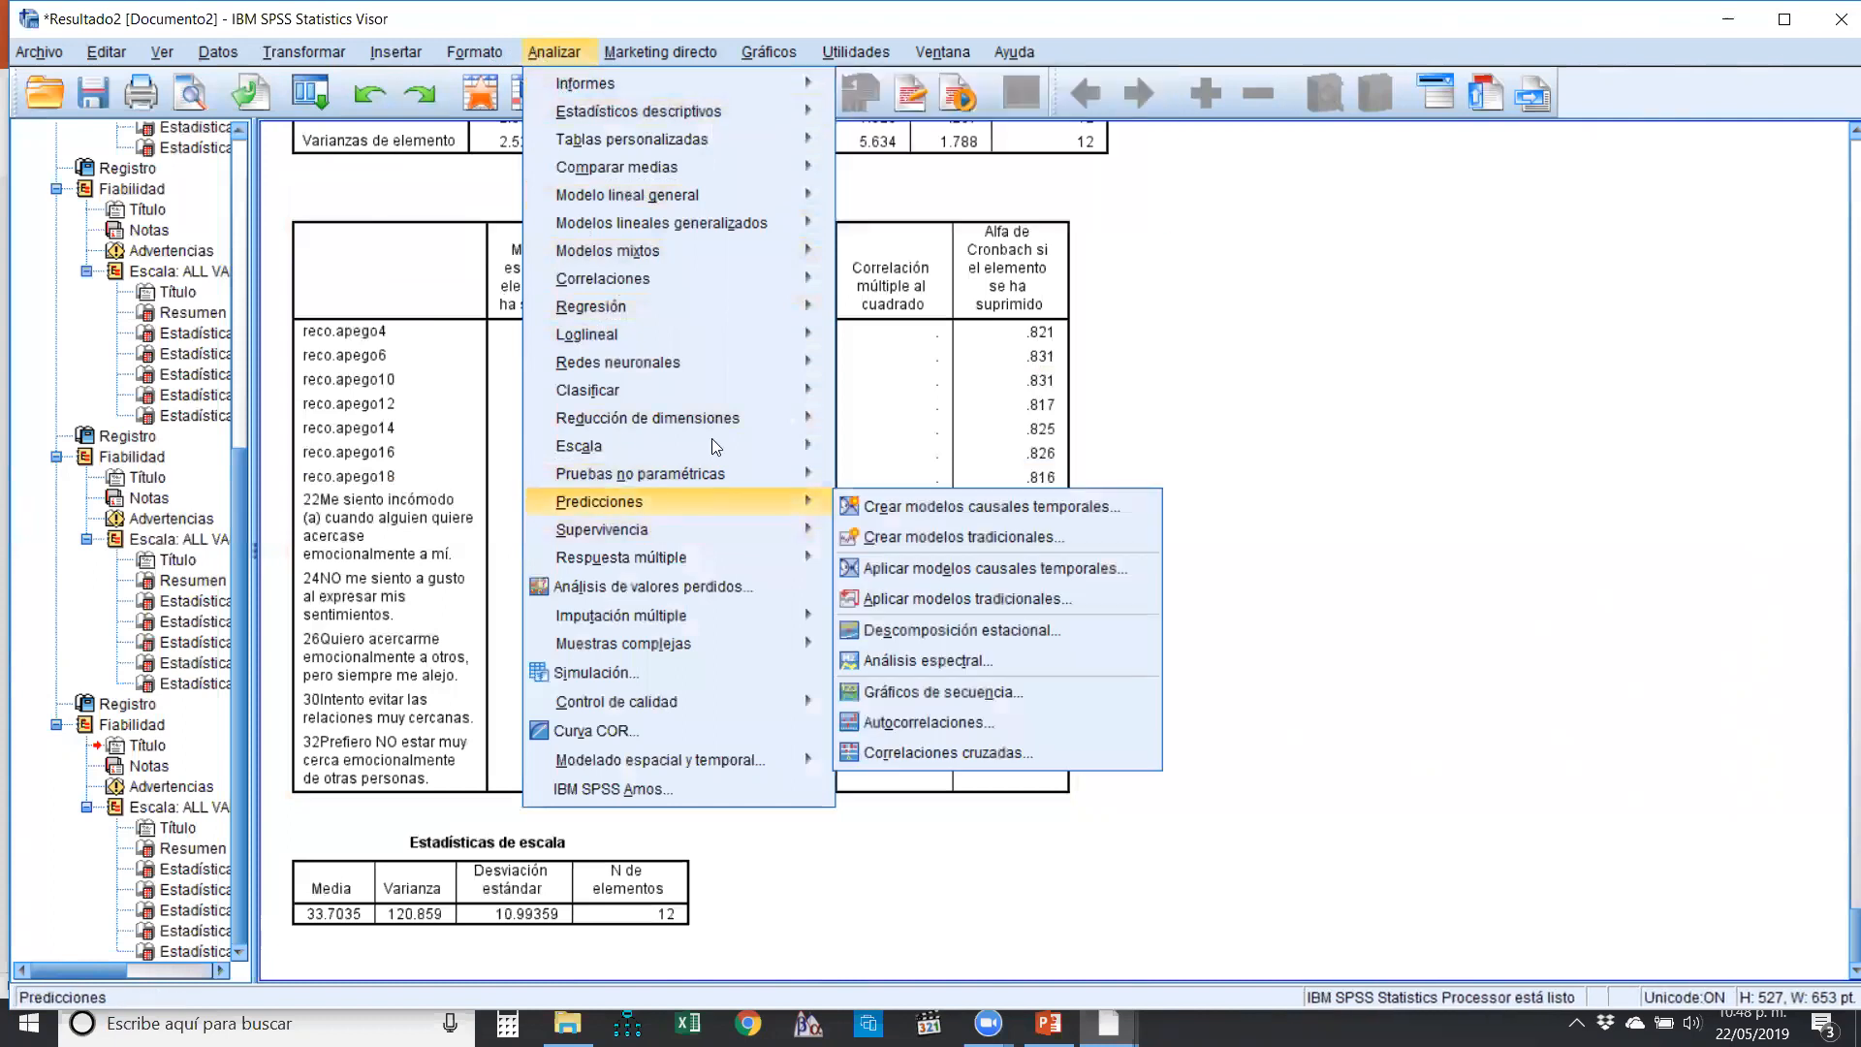
mouse_move(719, 417)
mouse_move(752, 453)
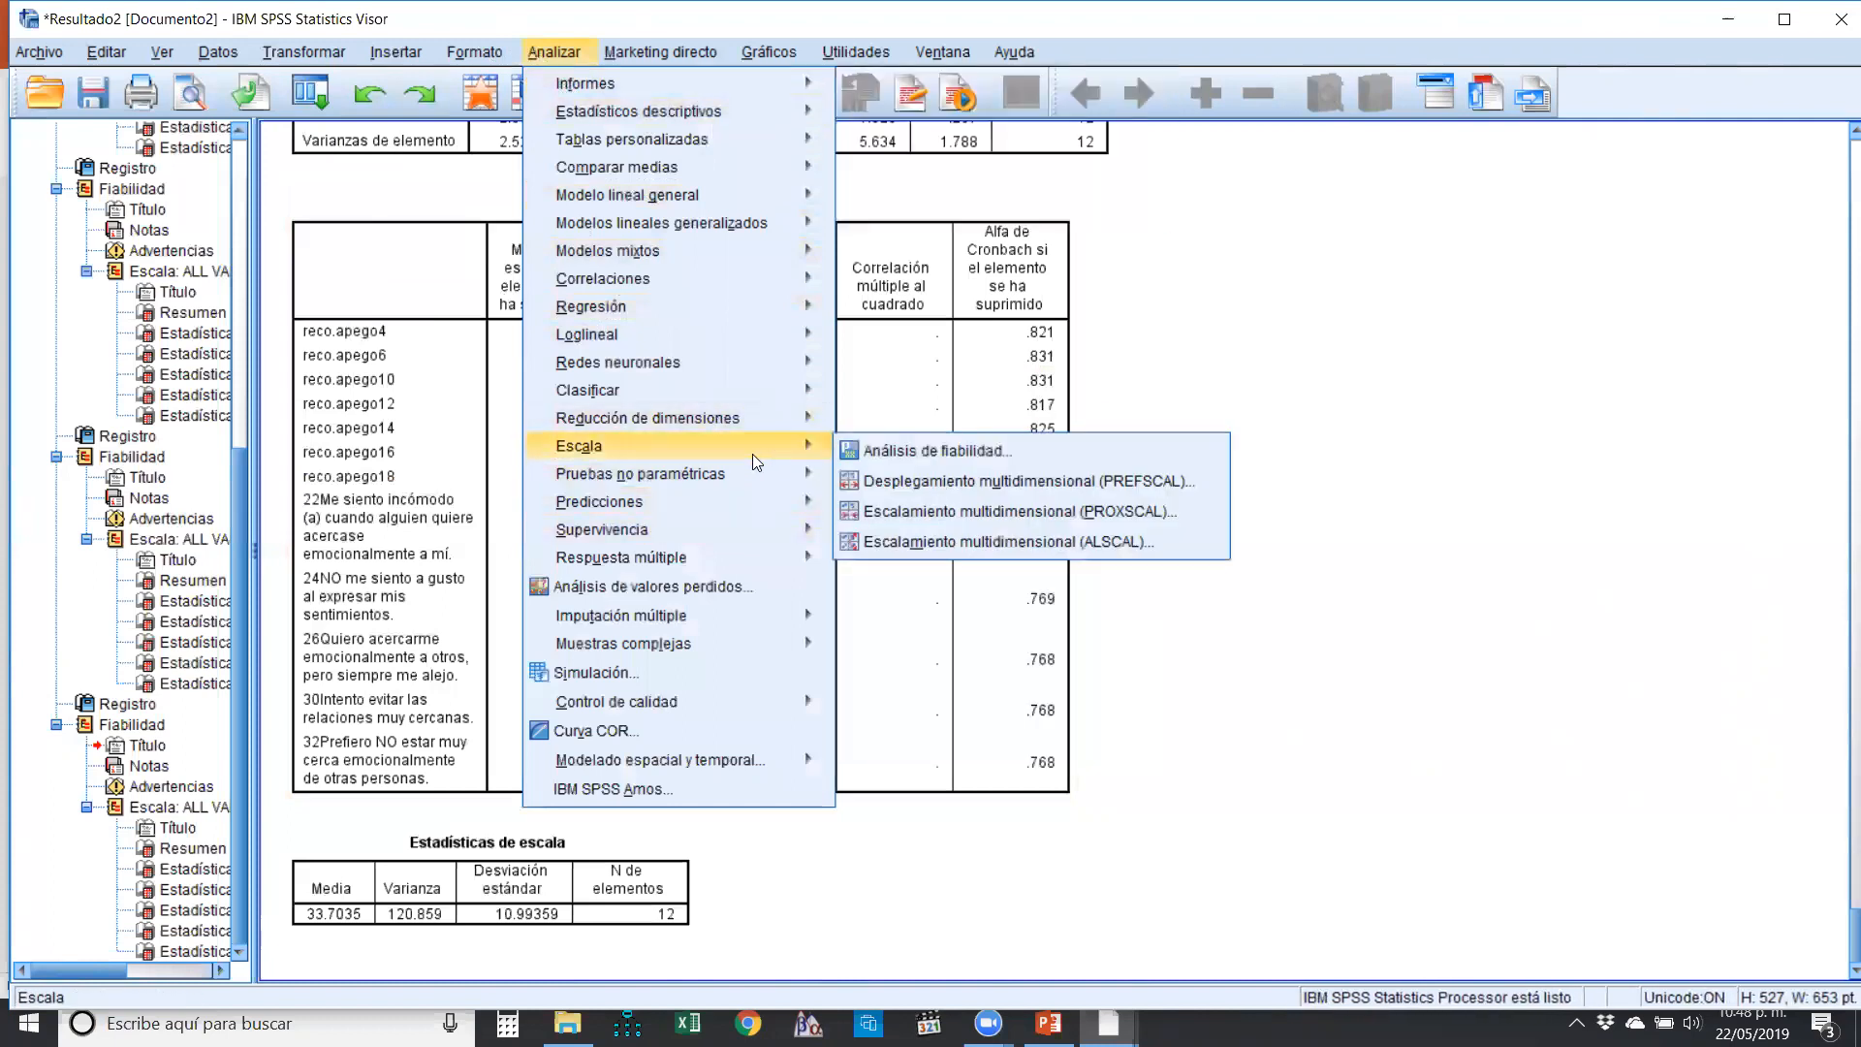
click(940, 451)
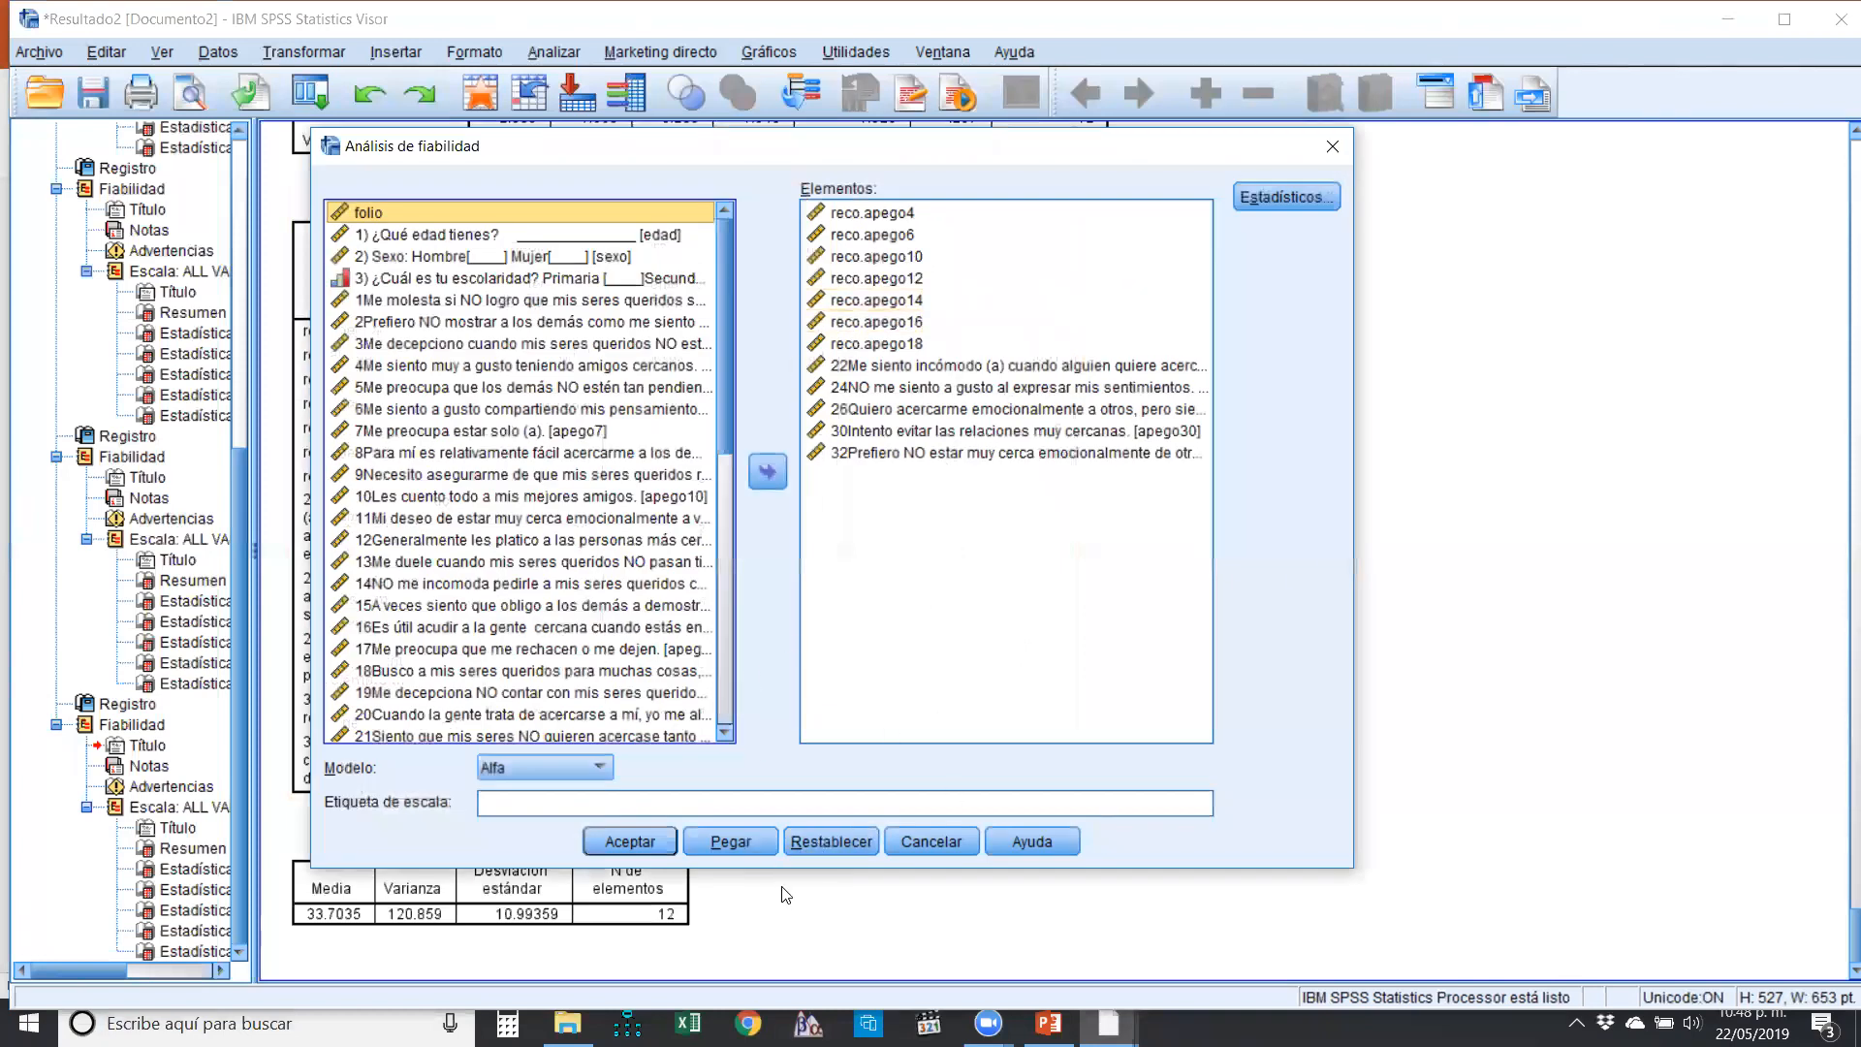
click(830, 841)
scroll(565, 382, down, 1)
scroll(523, 428, up, 1)
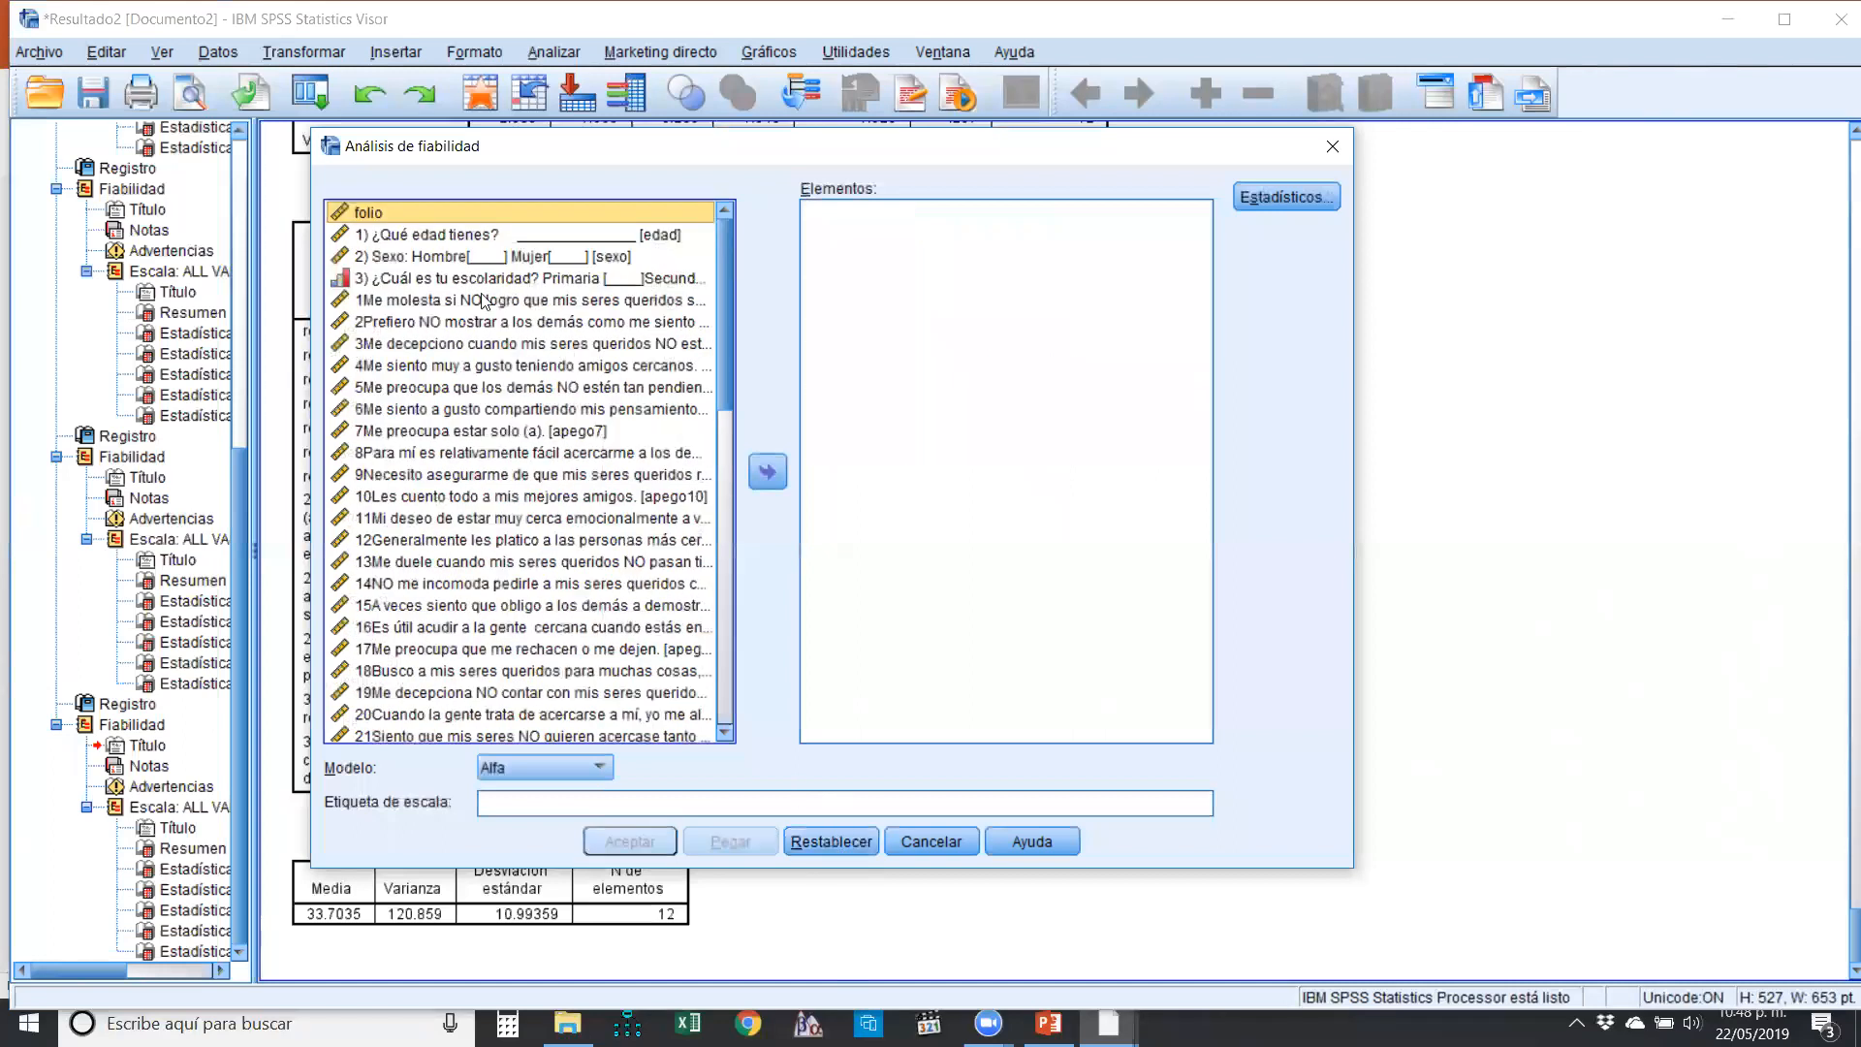
- Select the odd-numbered attachment items from 1 to 33 and add them to the reliability analysis
click(404, 303)
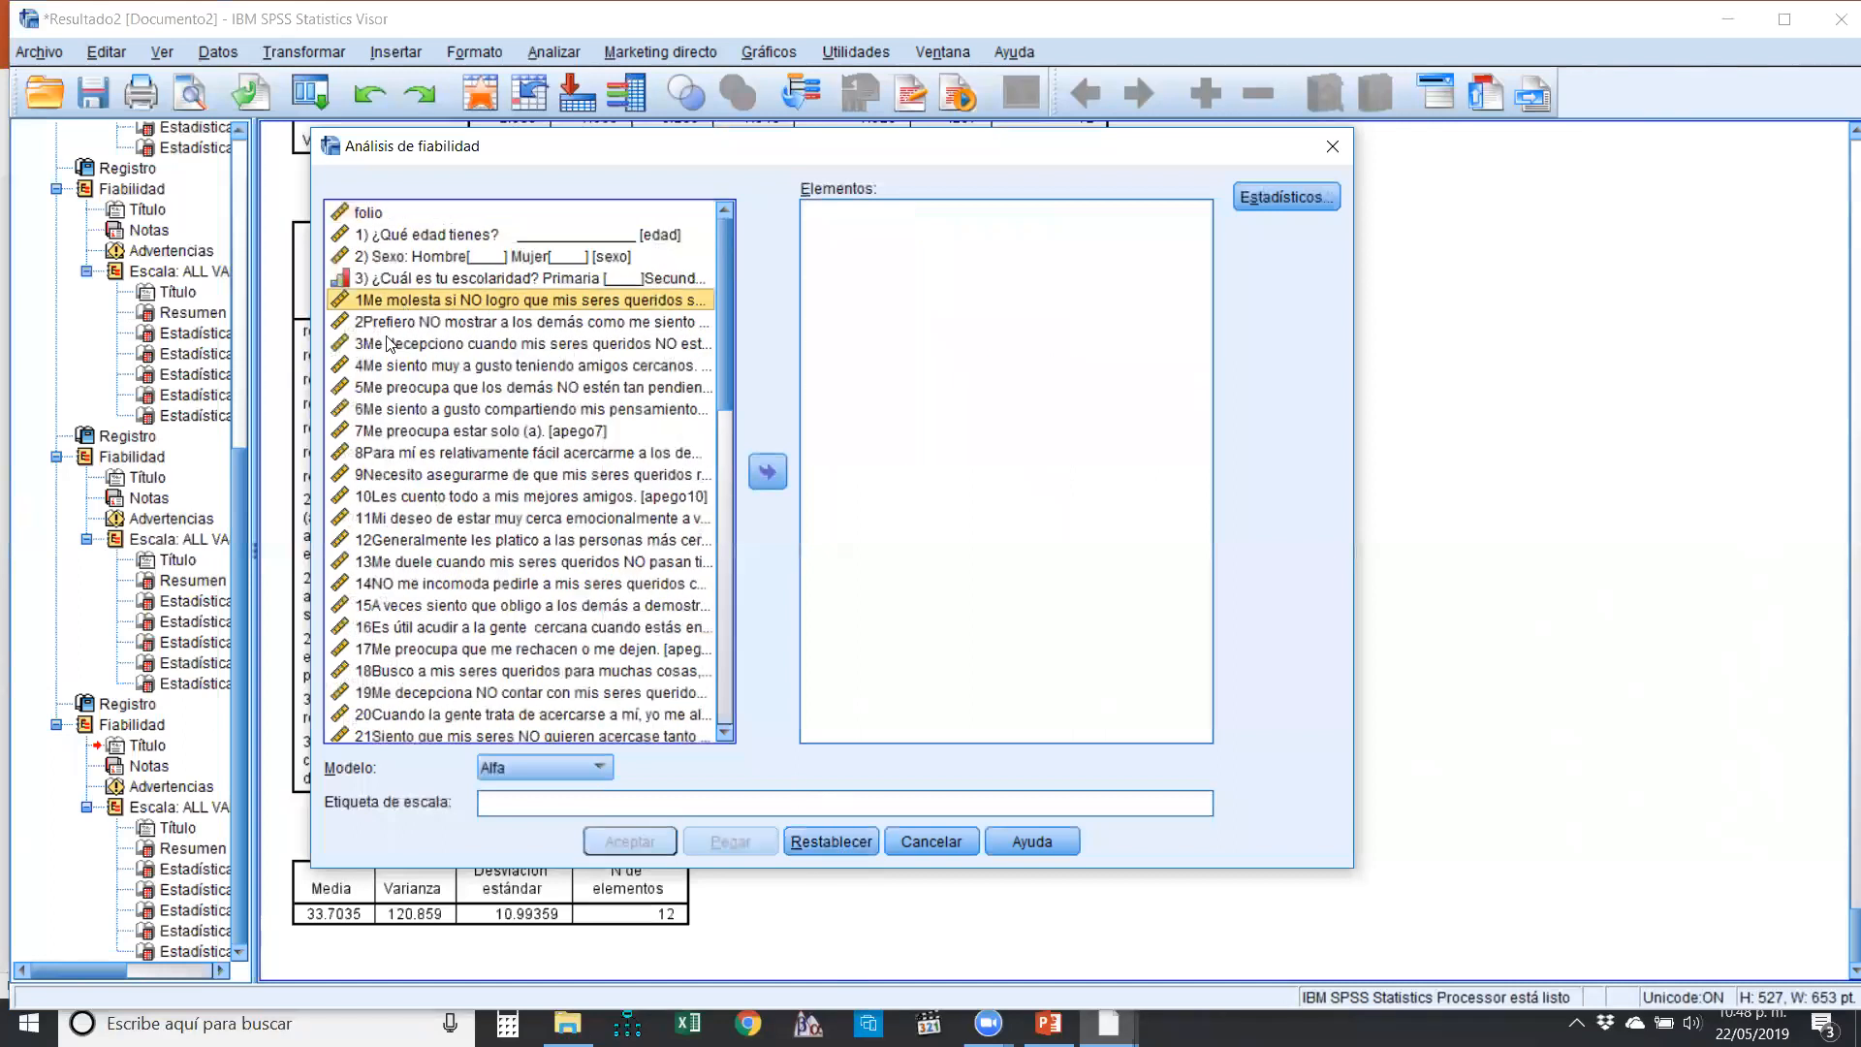
ctrl+click(386, 344)
ctrl+click(380, 389)
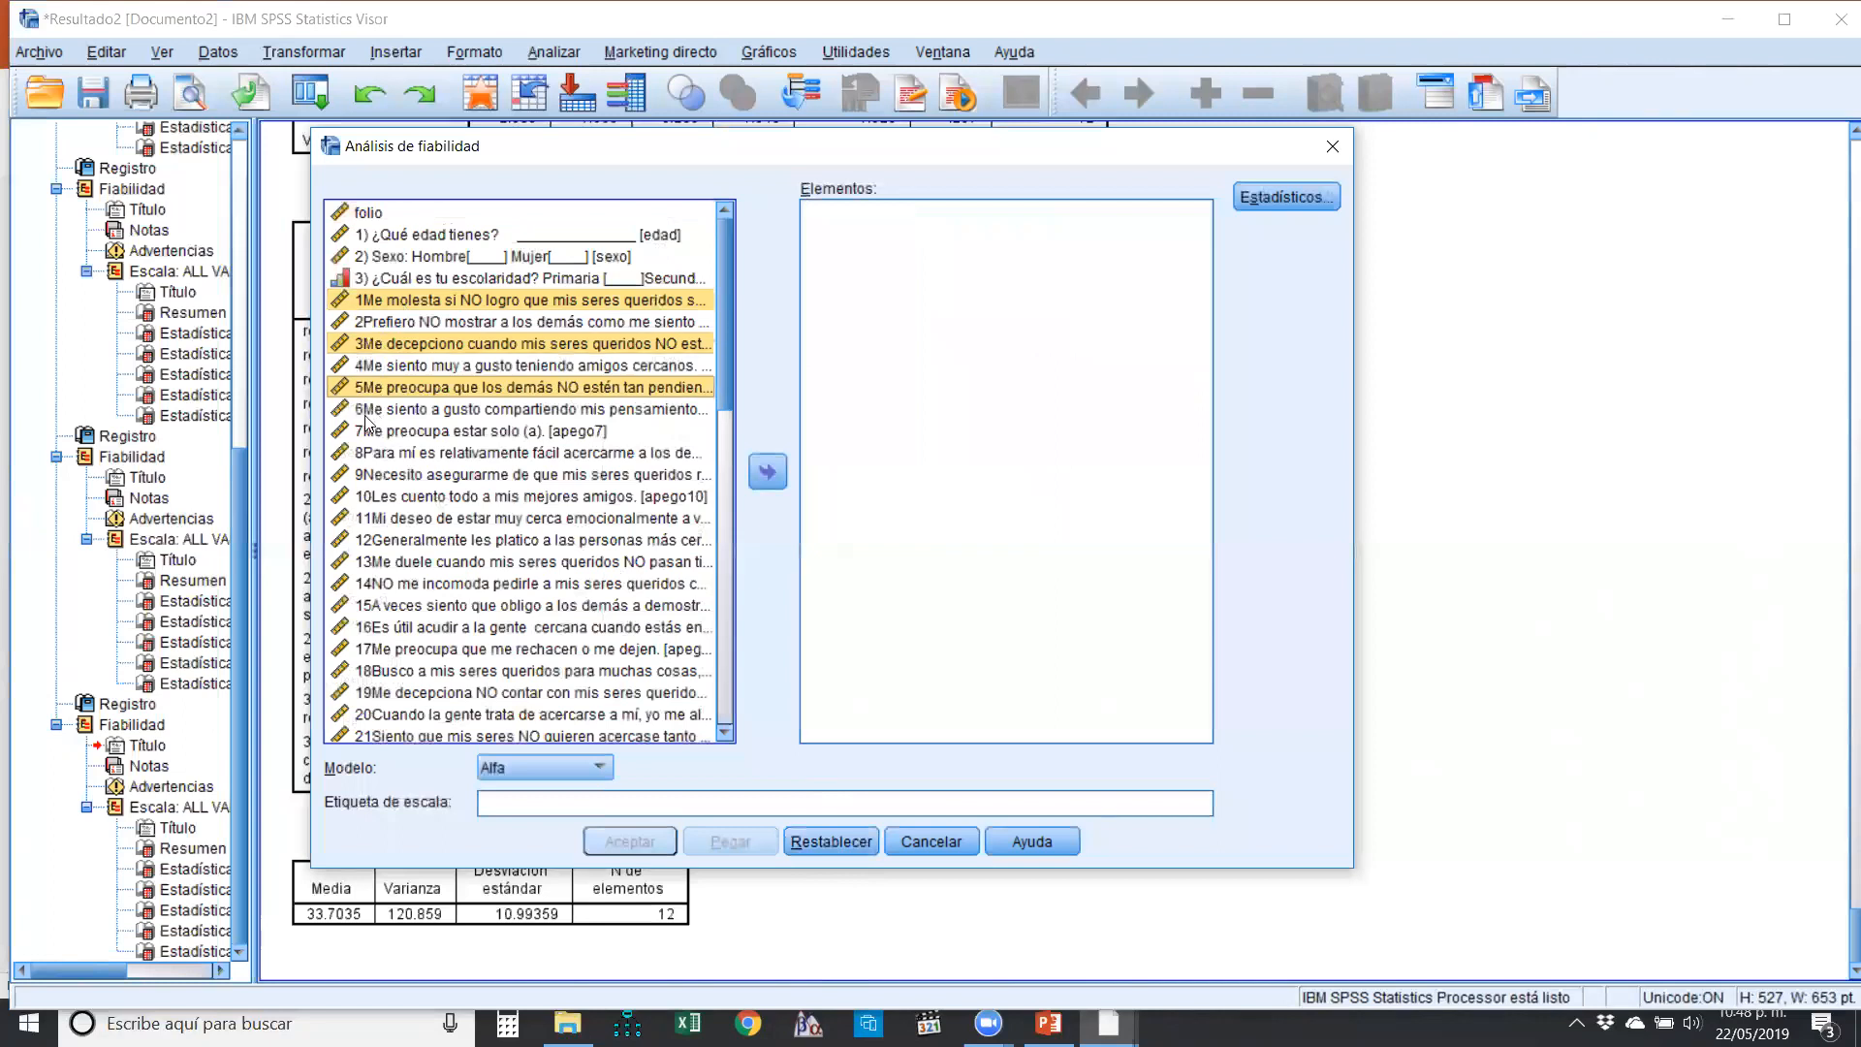
ctrl+click(369, 430)
ctrl+click(365, 477)
ctrl+click(374, 520)
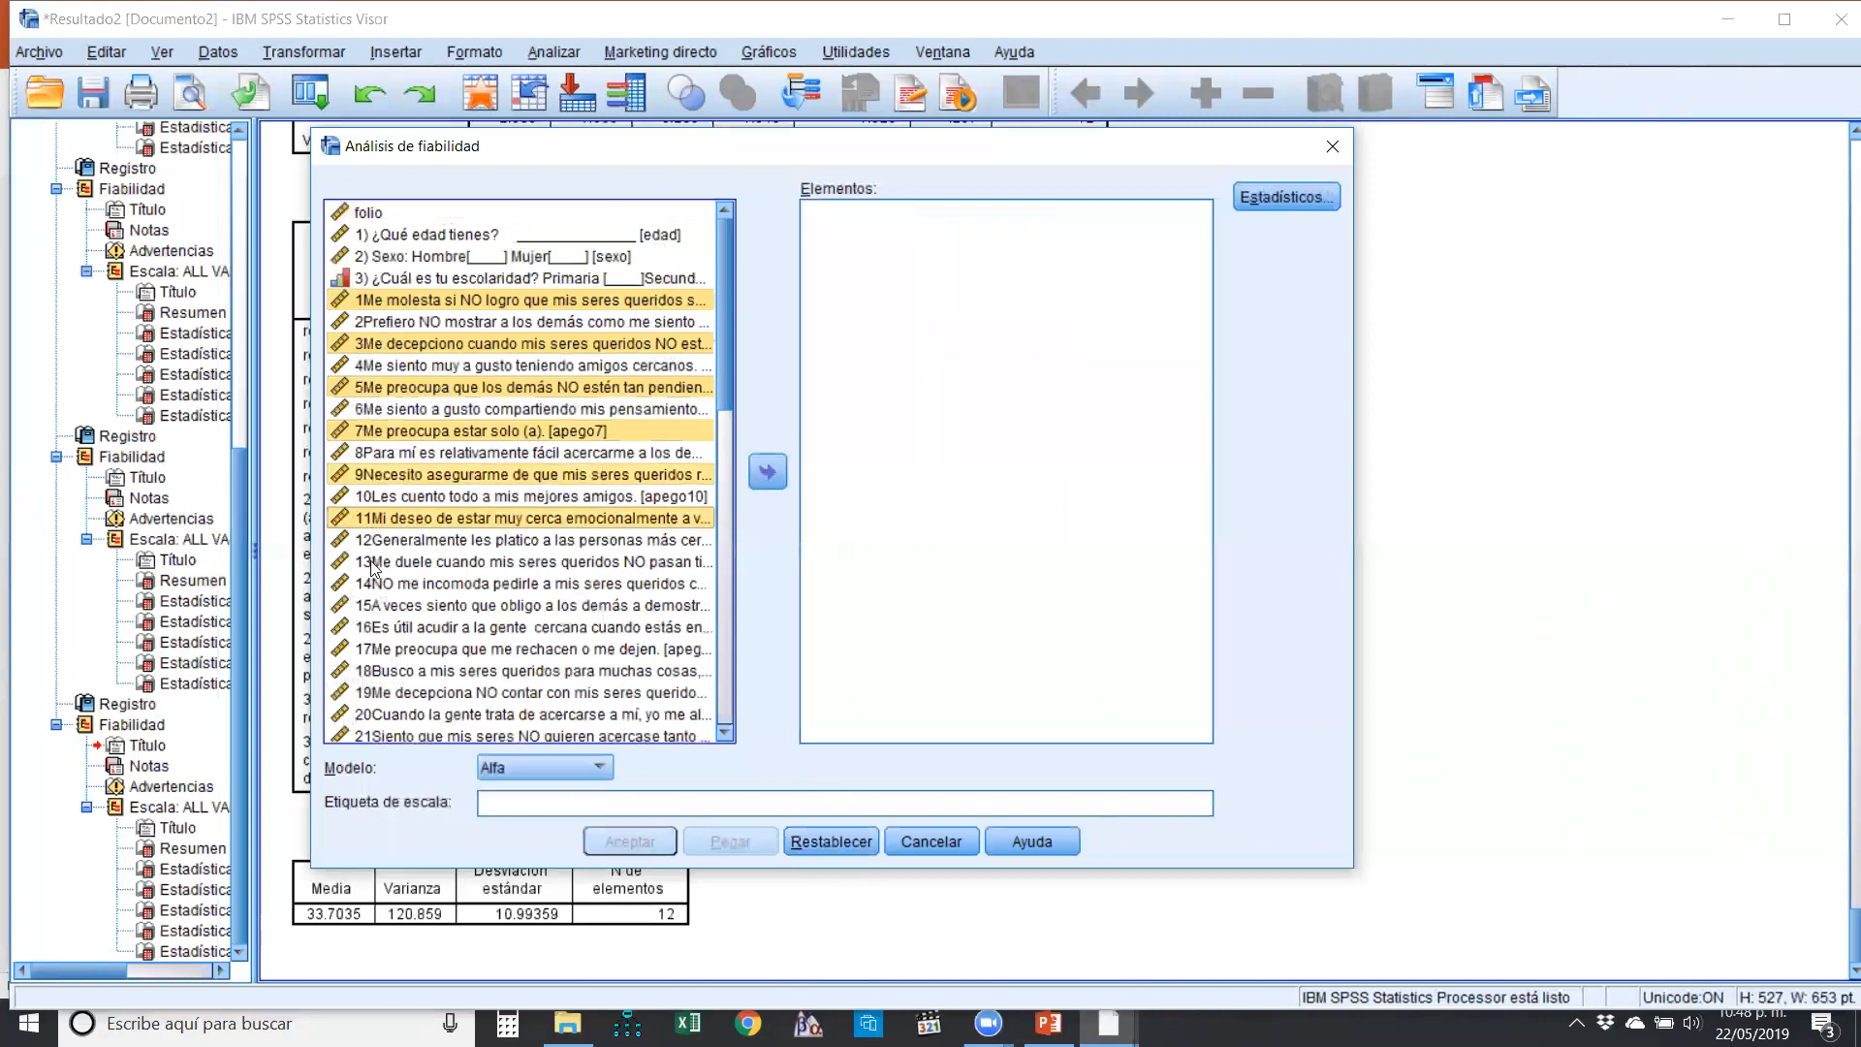
ctrl+click(376, 563)
ctrl+click(374, 607)
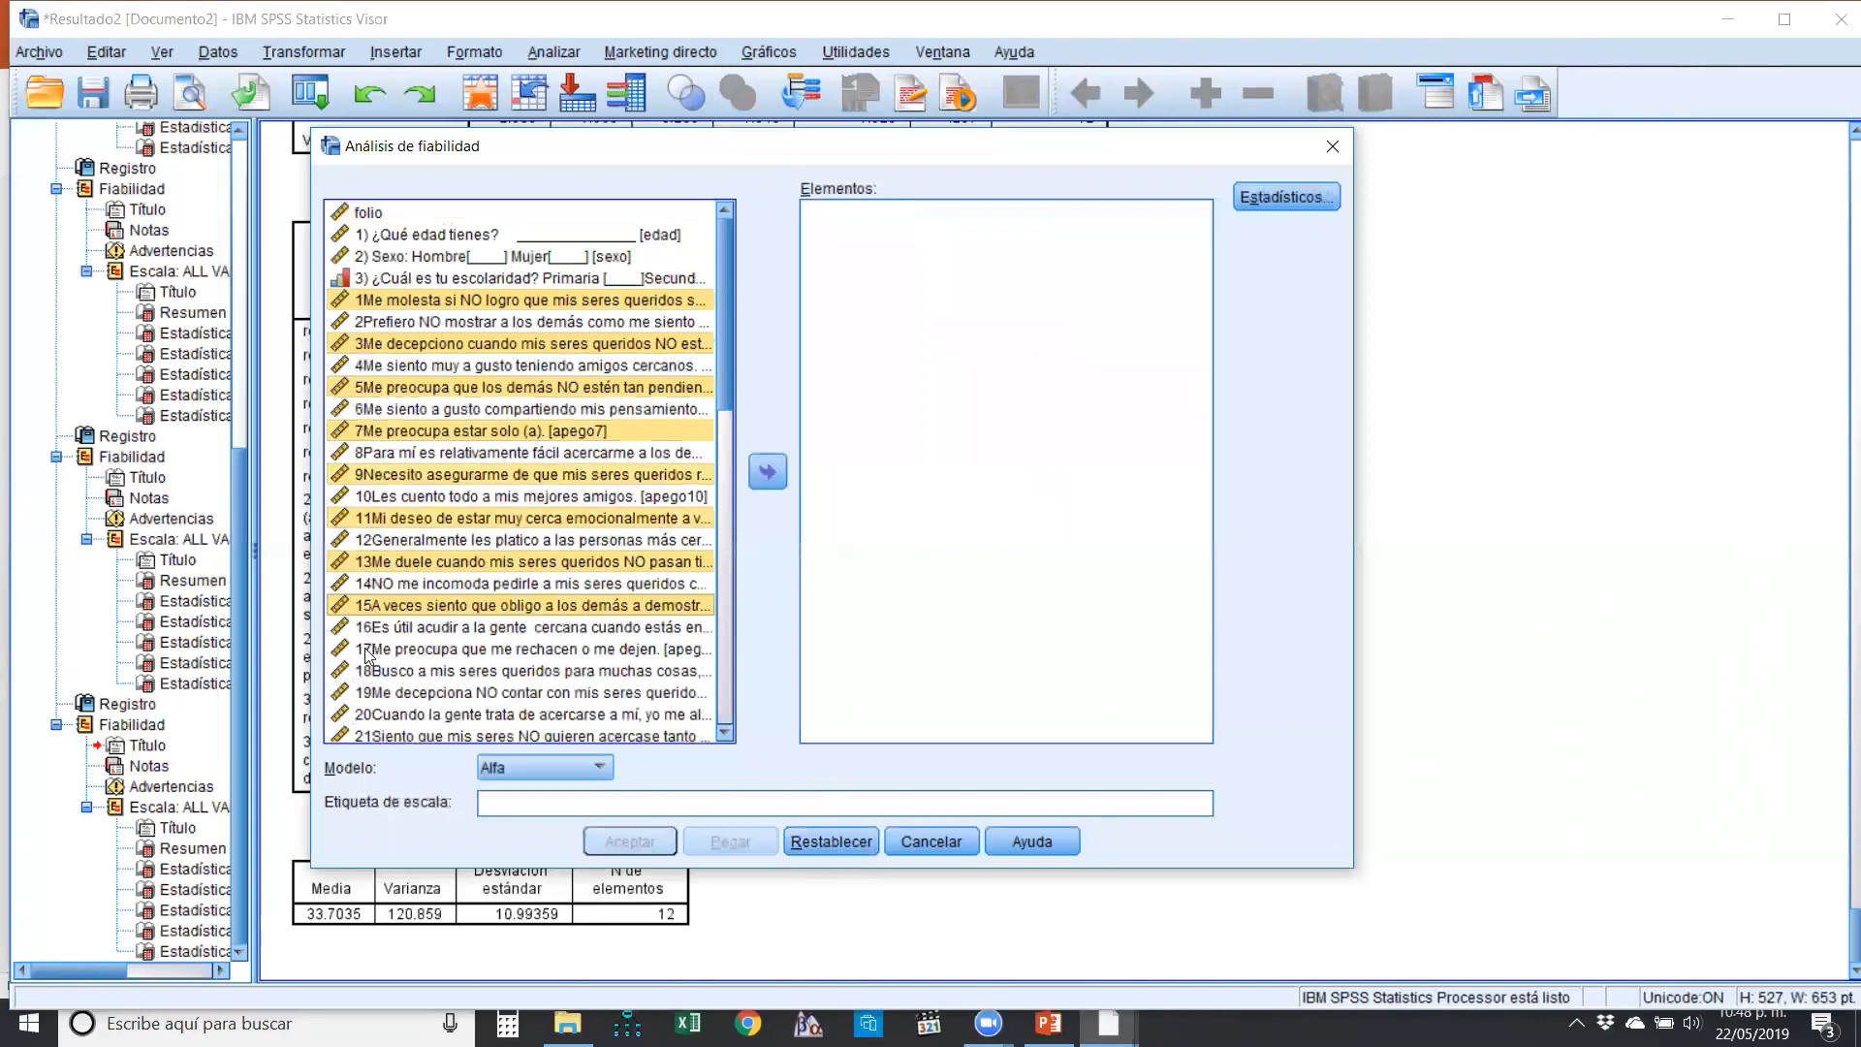
ctrl+click(369, 649)
scroll(373, 606, down, 2)
ctrl+click(374, 566)
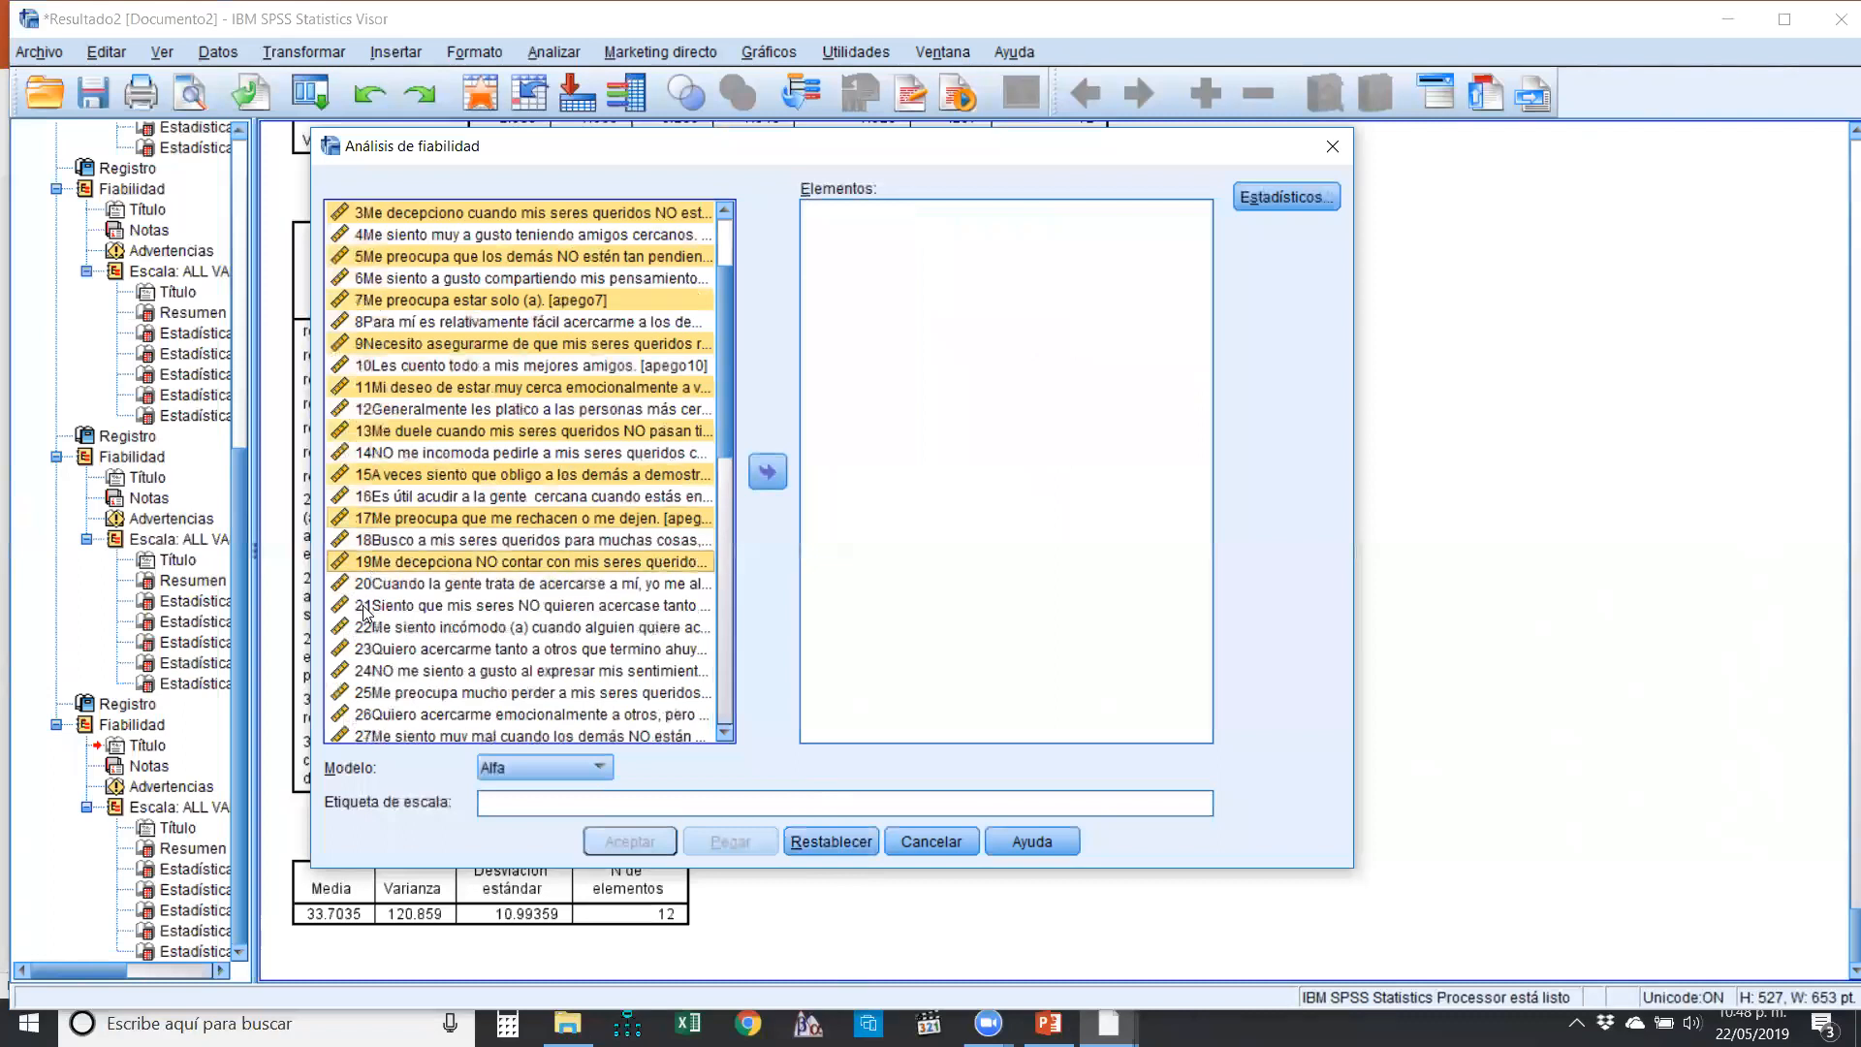
ctrl+click(366, 606)
ctrl+click(365, 649)
ctrl+click(365, 692)
scroll(393, 662, down, 1)
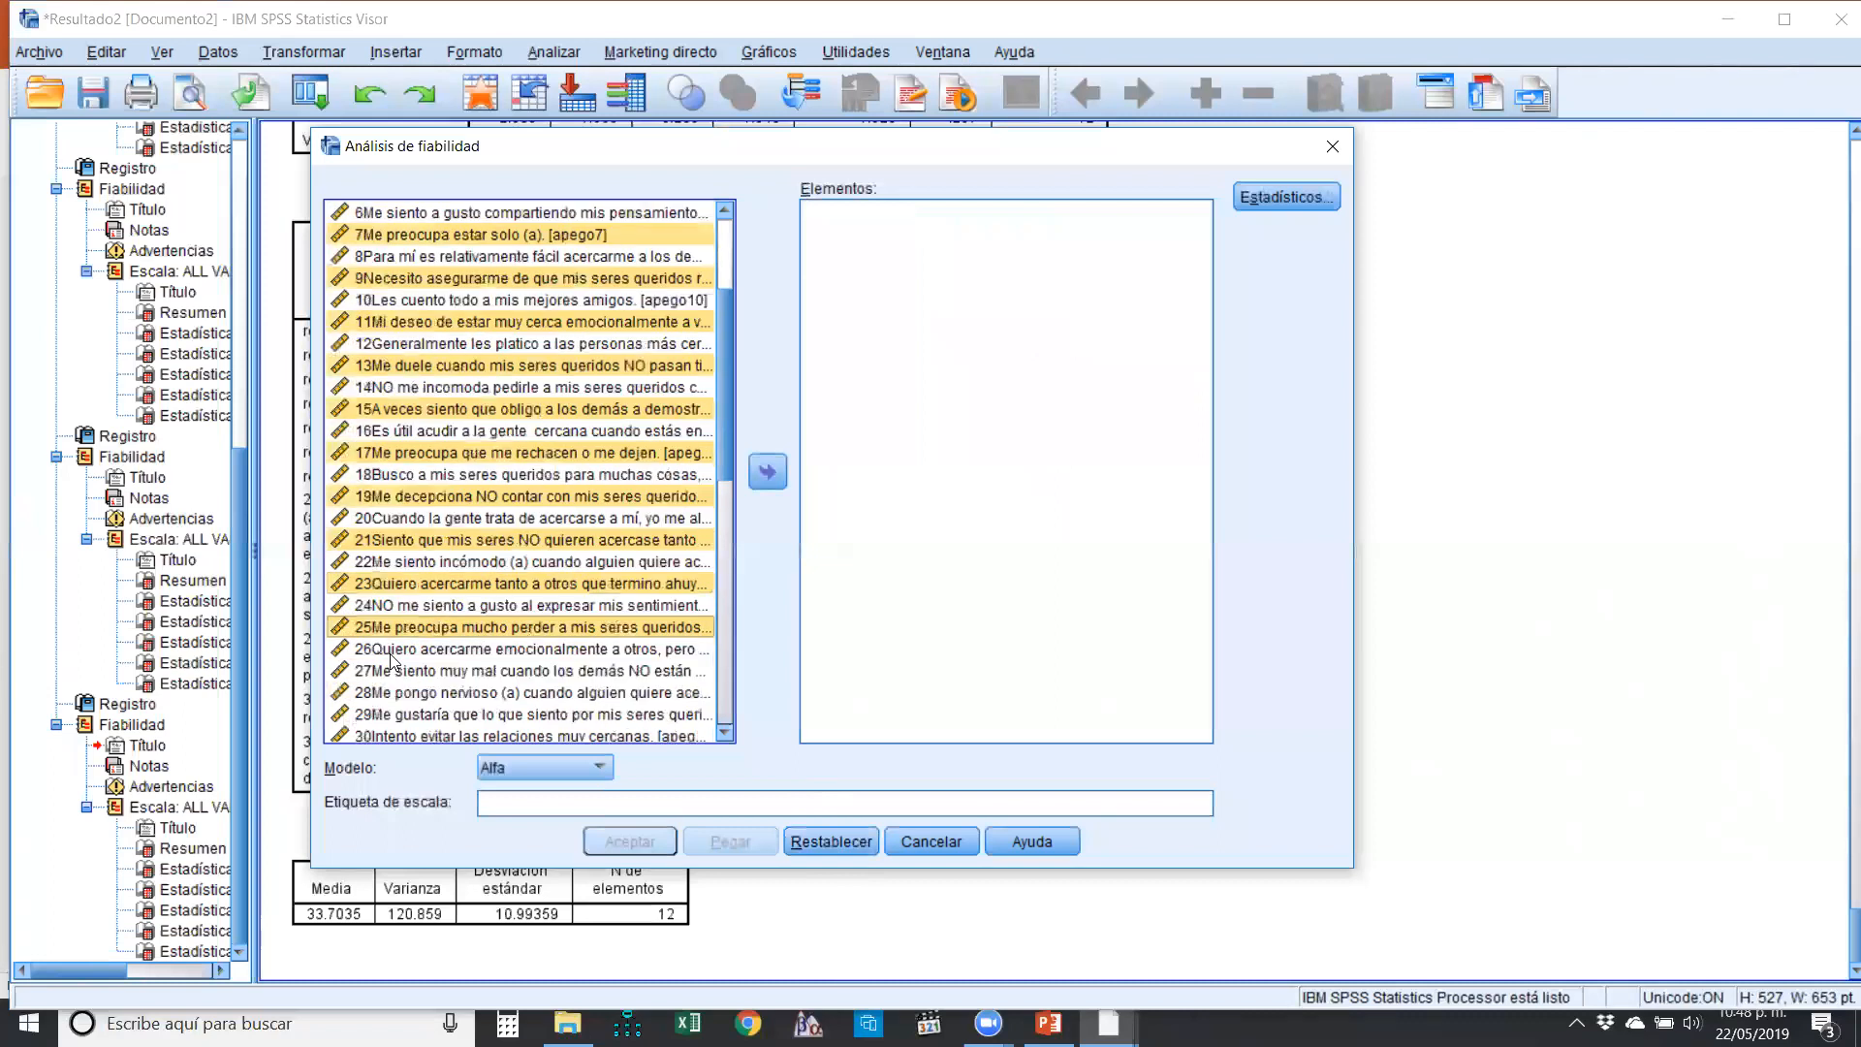
scroll(391, 658, down, 2)
ctrl+click(376, 539)
ctrl+click(374, 584)
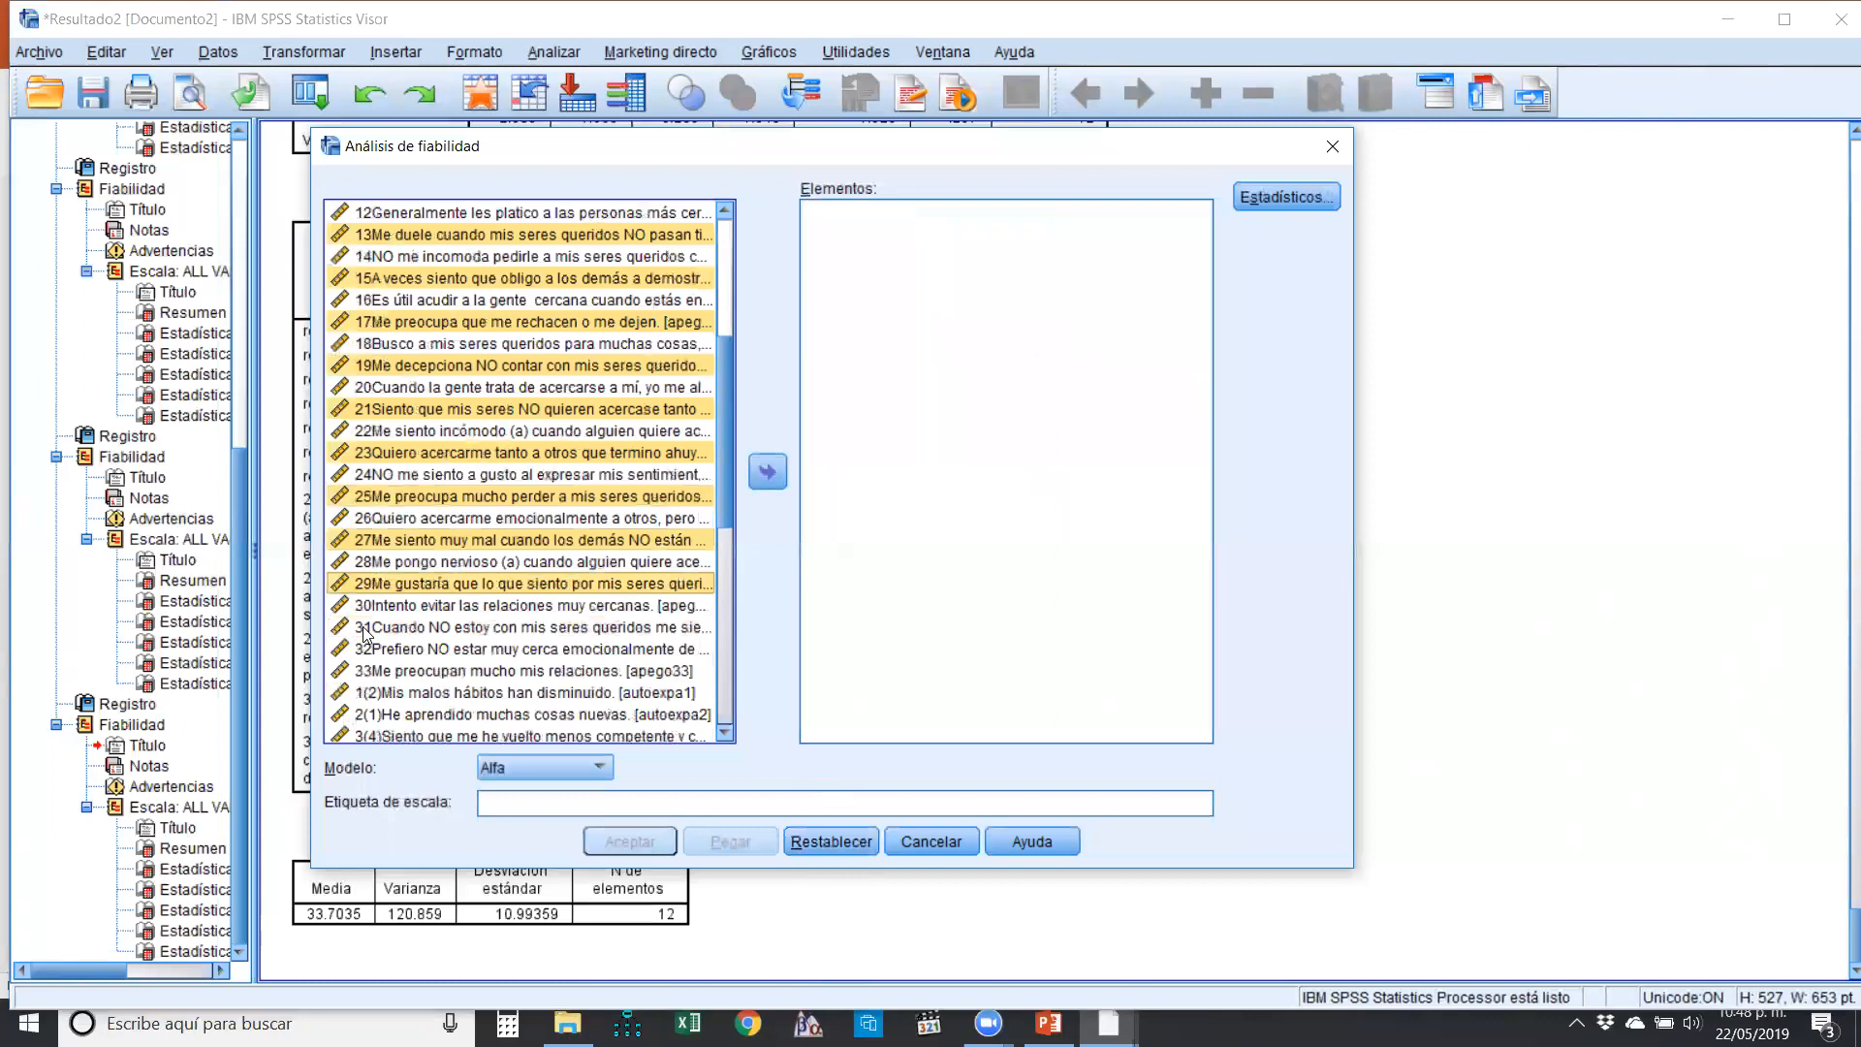
ctrl+click(367, 628)
ctrl+click(368, 671)
click(767, 472)
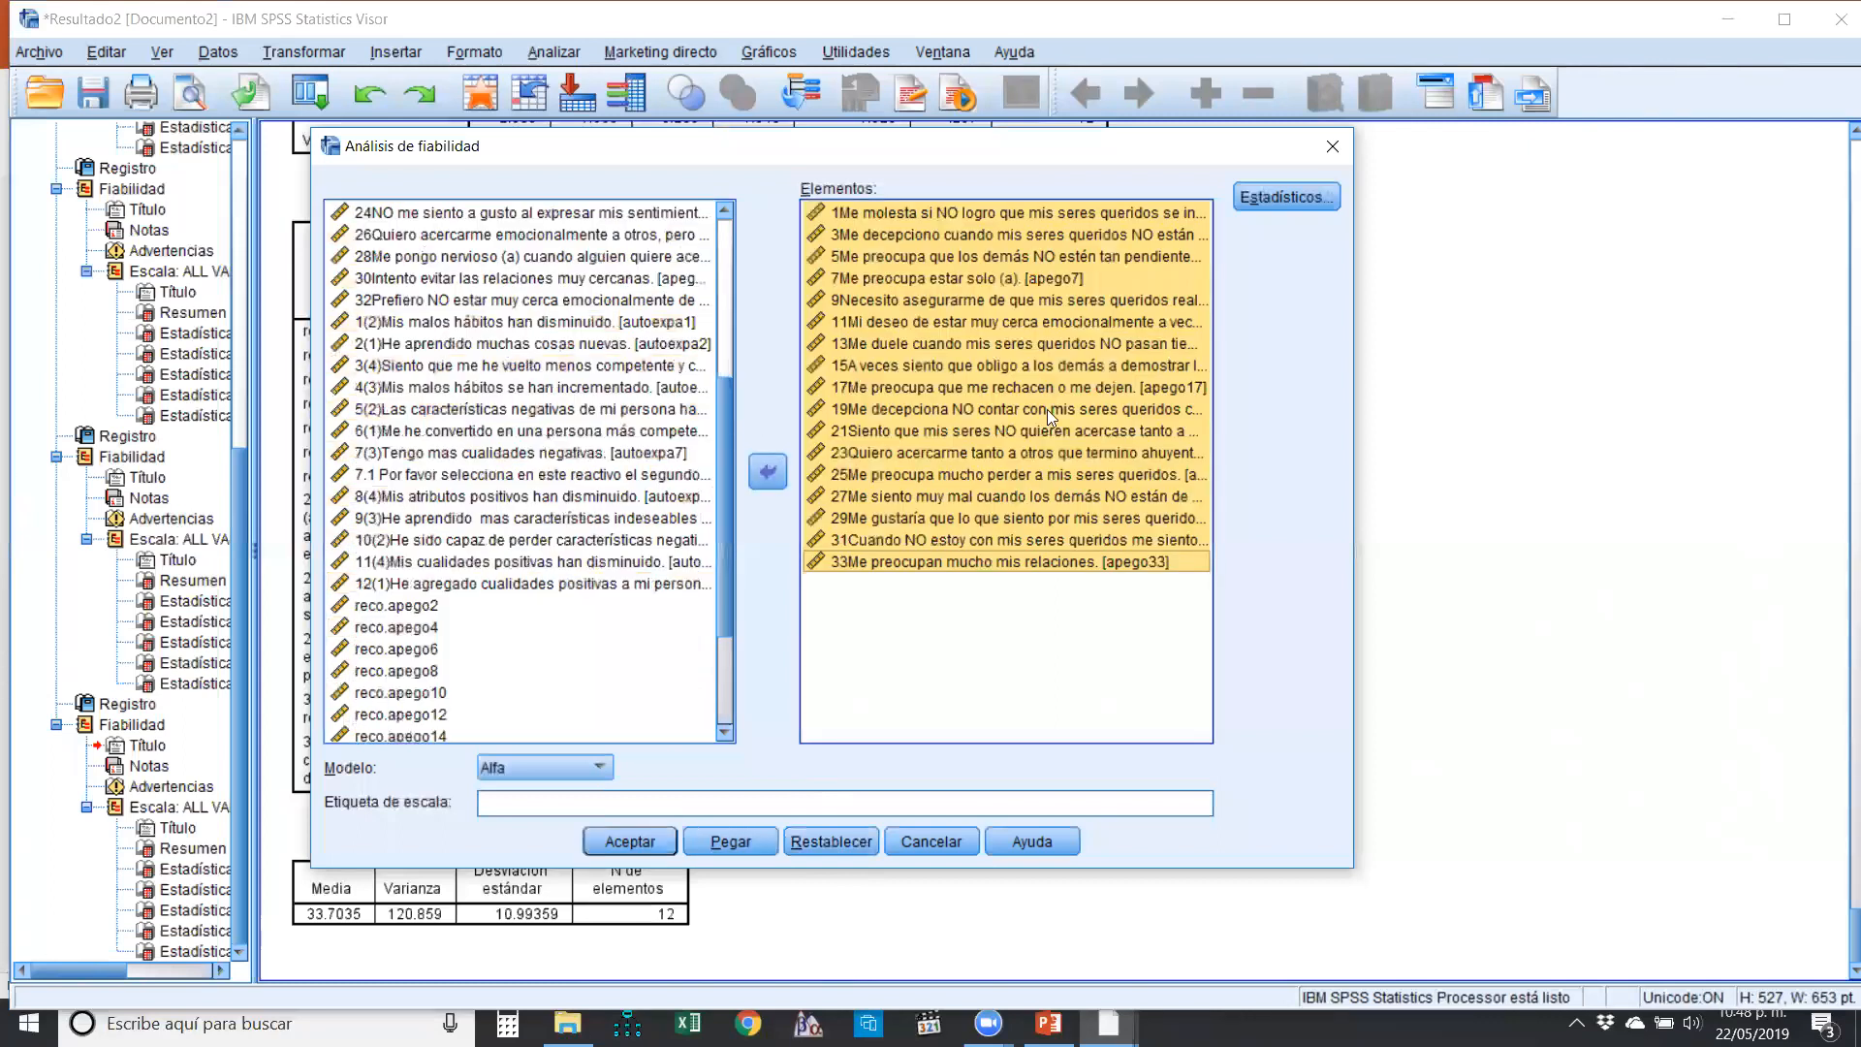
- Request item, scale and scale-if-item-deleted descriptives plus summaries of means and variances, and run the reliability analysis
click(1280, 194)
click(1196, 395)
click(1196, 420)
click(1194, 488)
click(1192, 516)
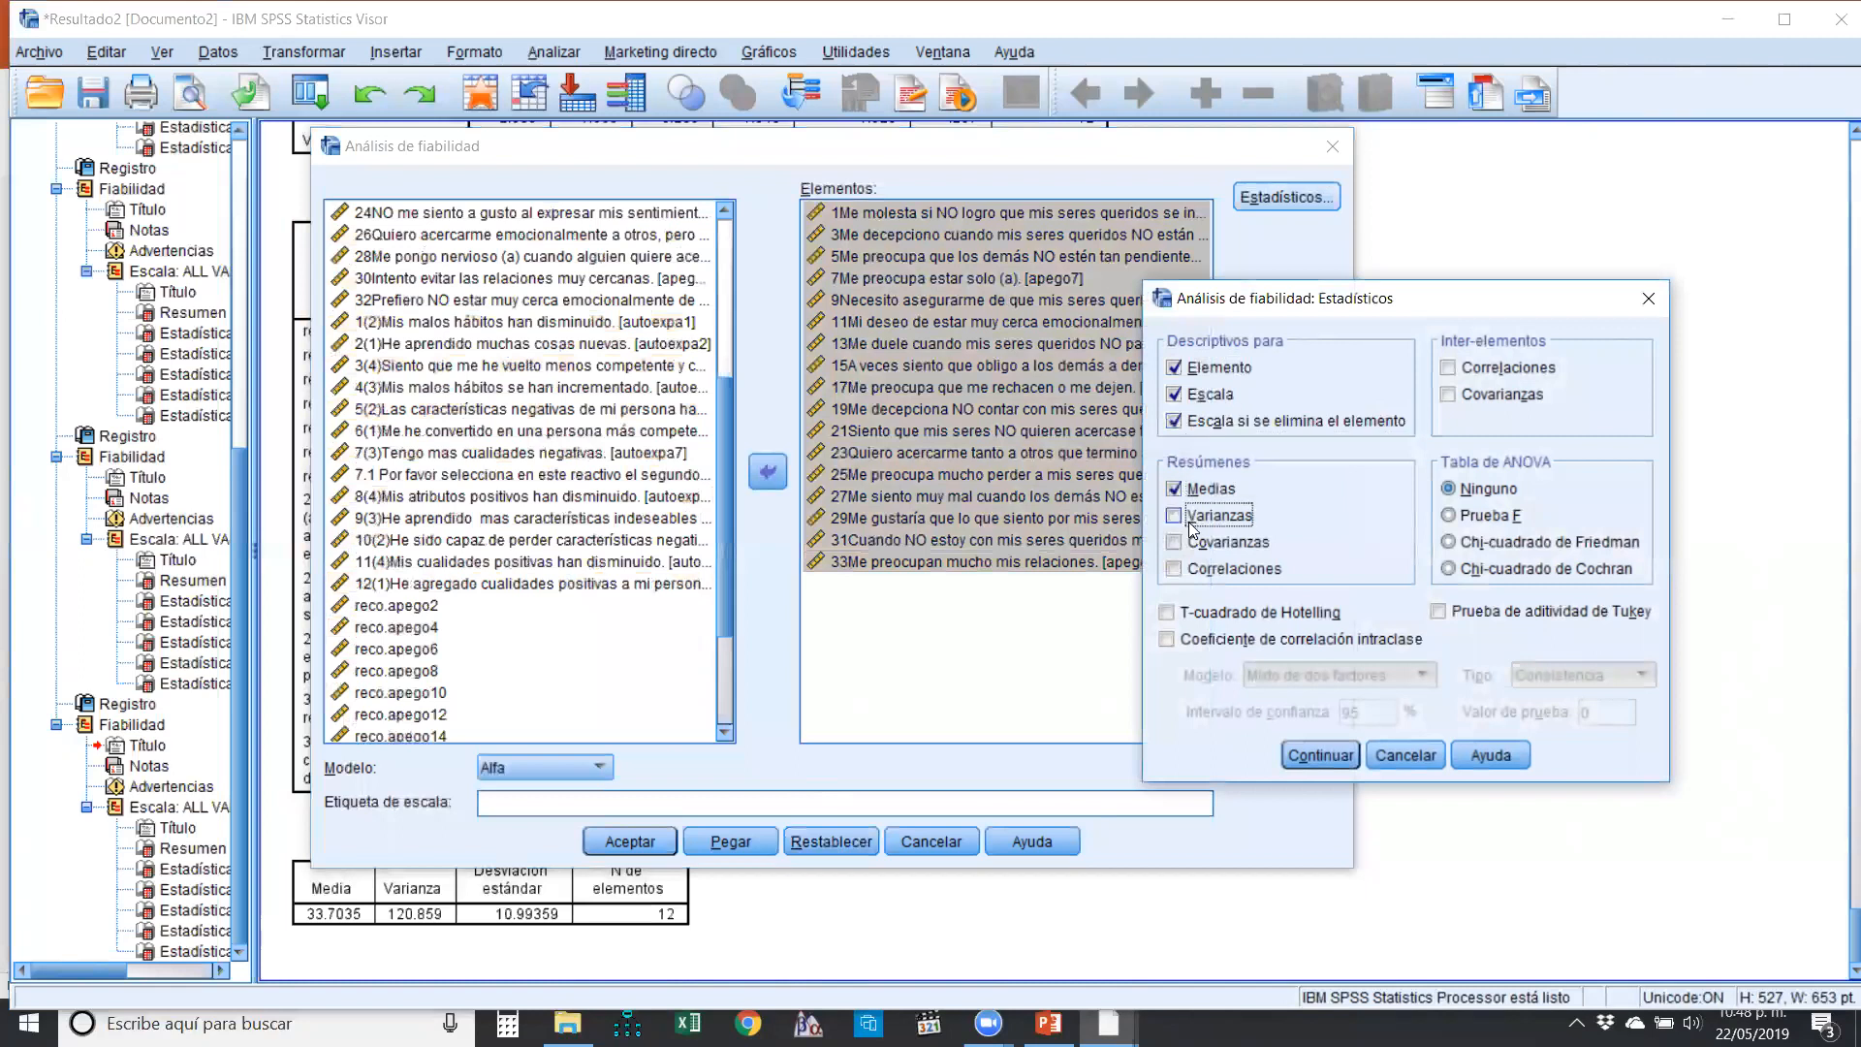
click(1320, 755)
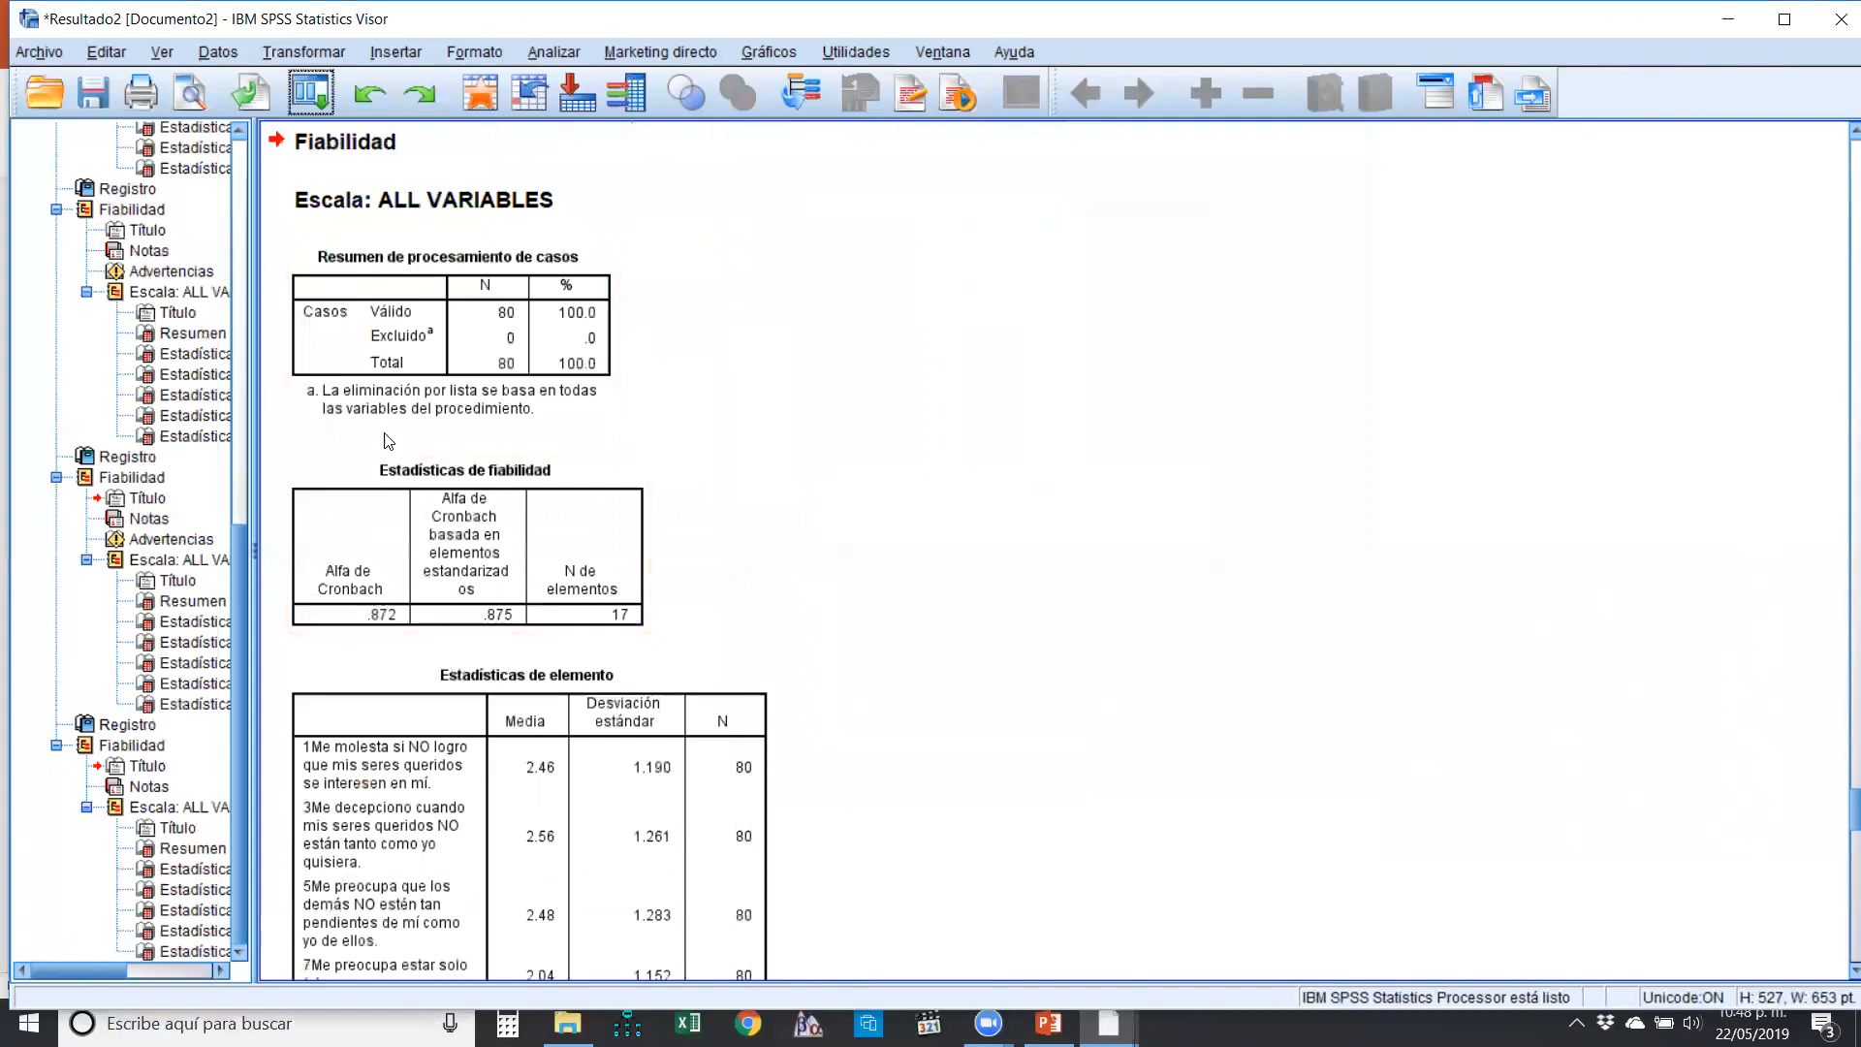
- Review the odd-item reliability output, from Cronbach's alpha through the item, summary and item-total statistics
scroll(388, 439, down, 3)
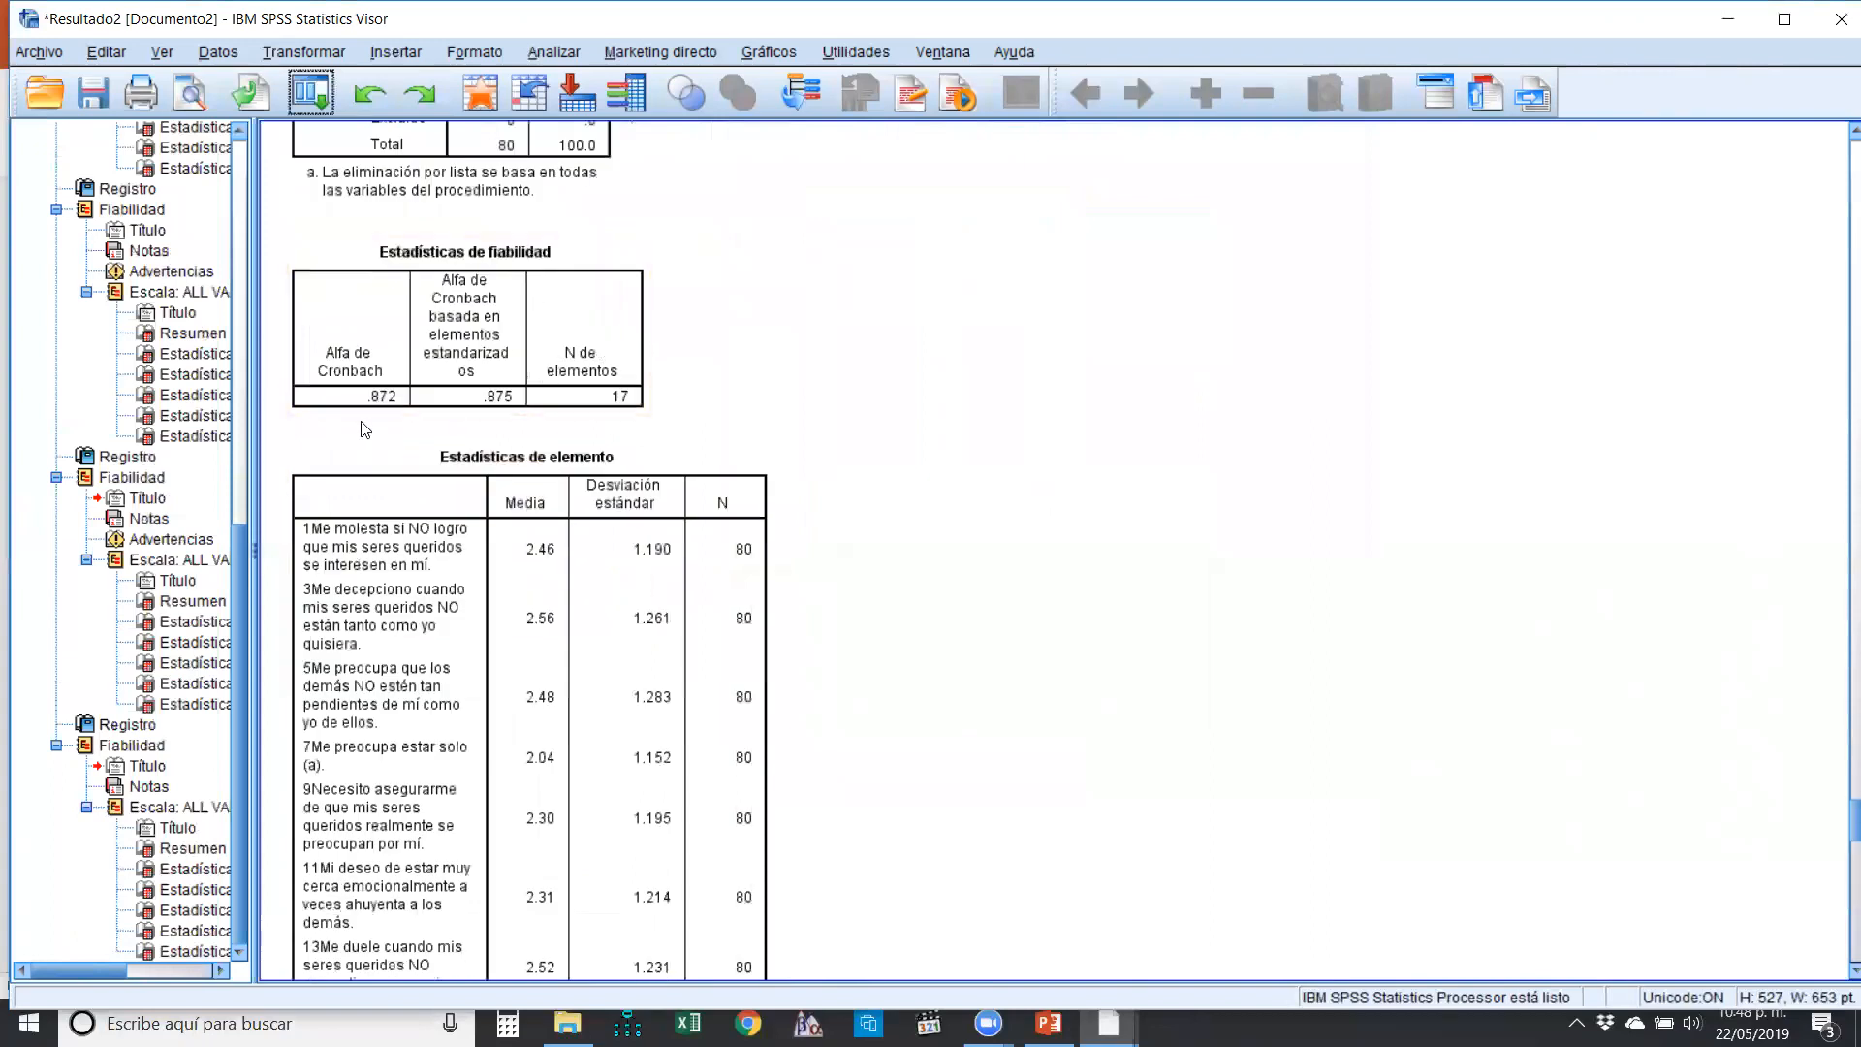
scroll(365, 430, down, 20)
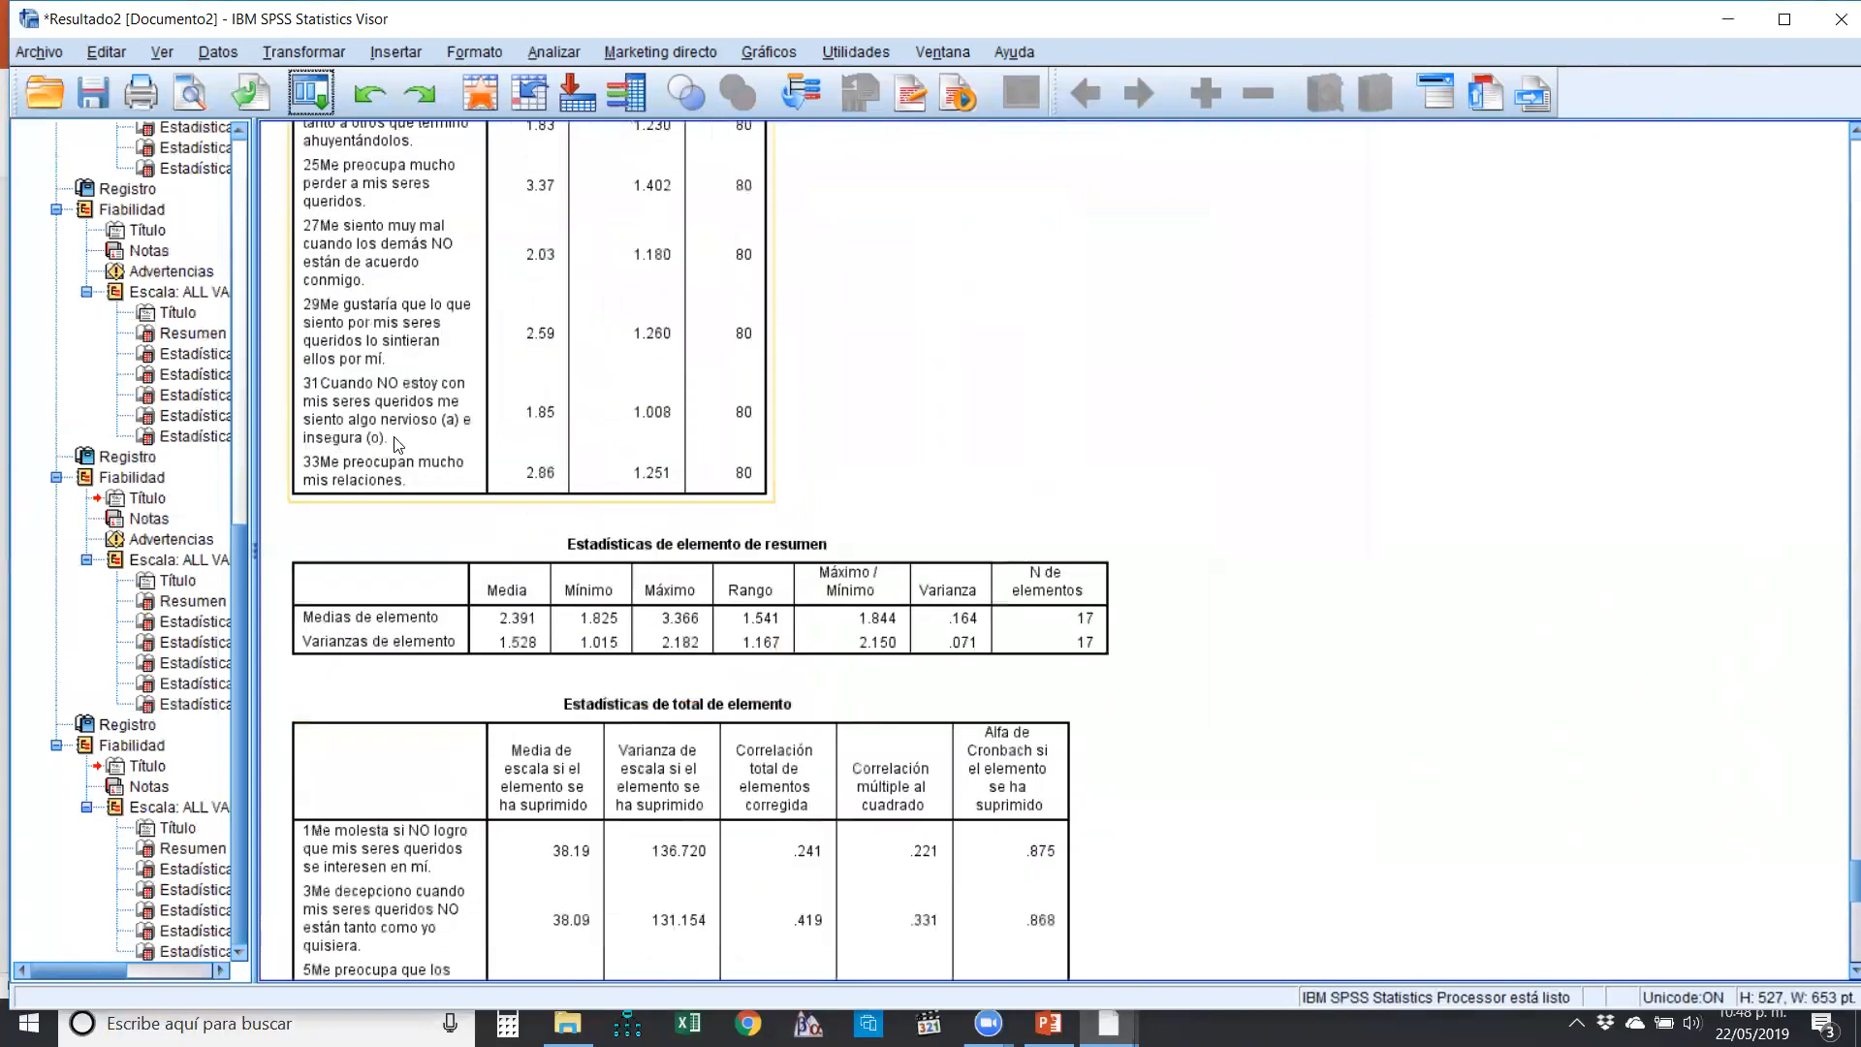
scroll(417, 460, down, 9)
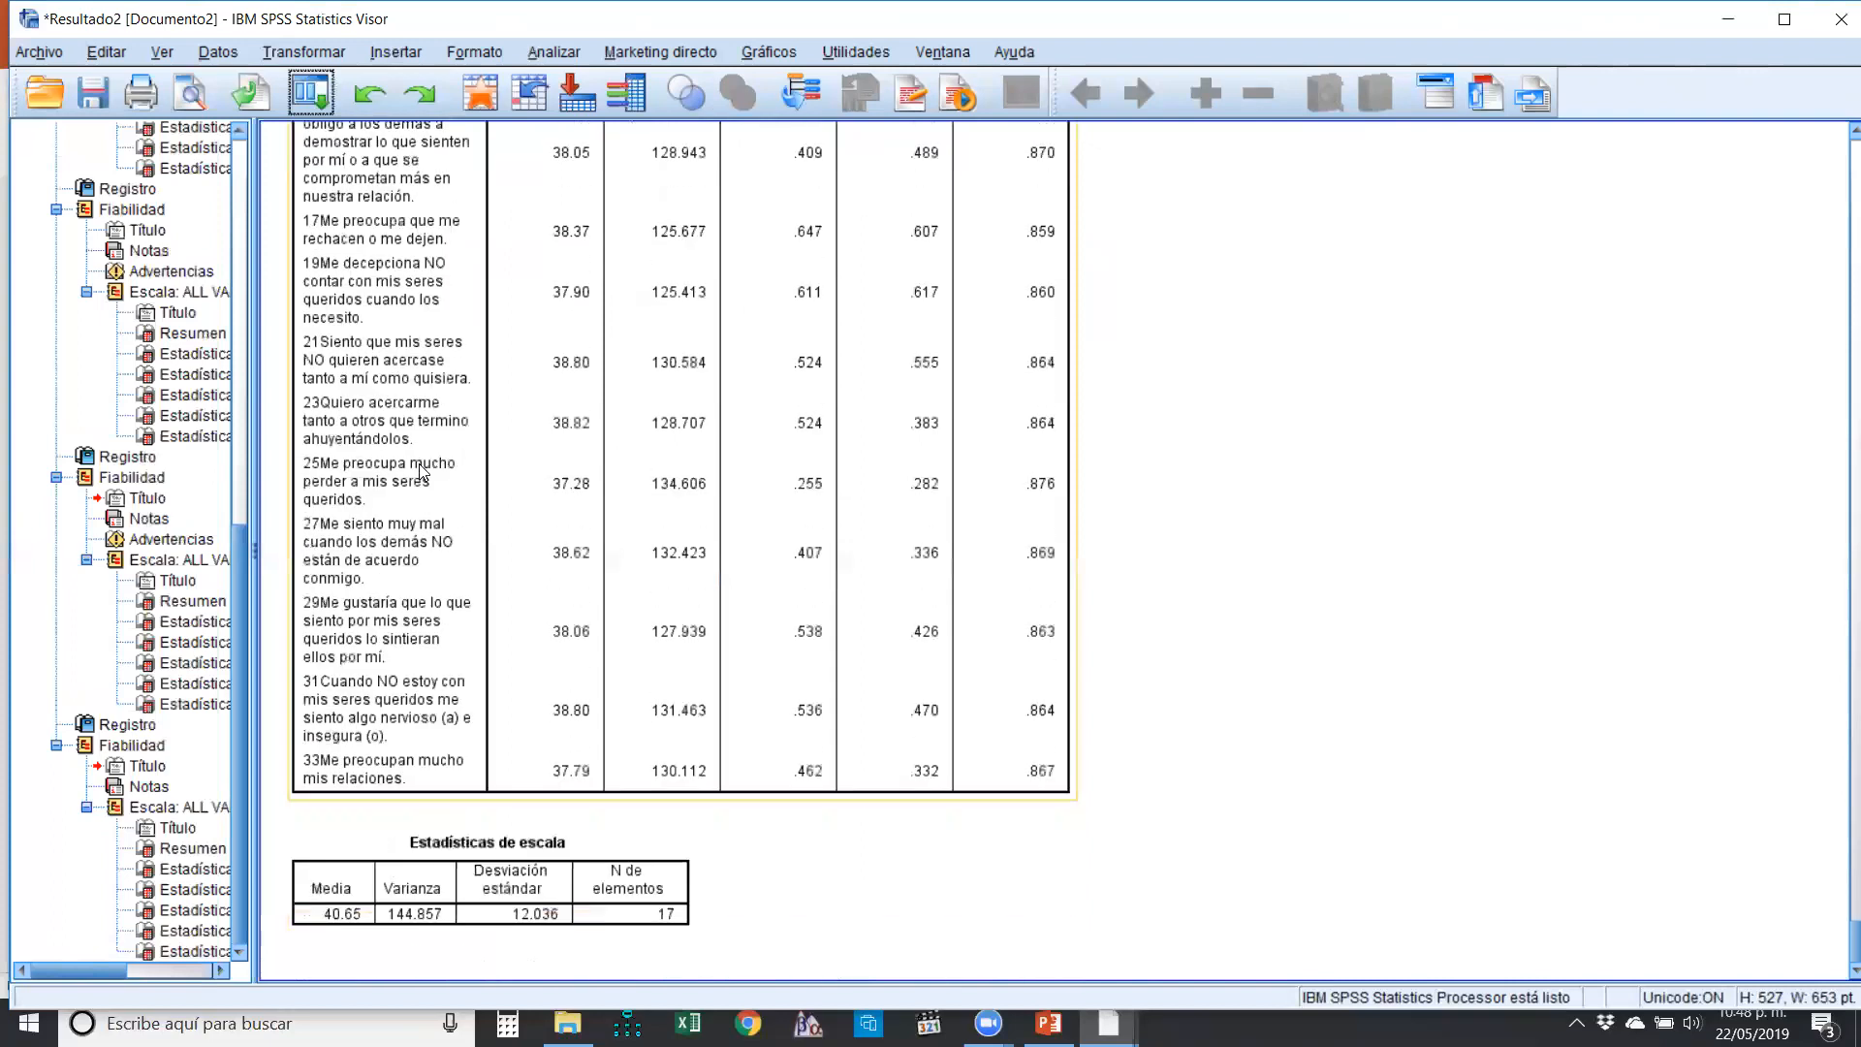
scroll(436, 475, up, 11)
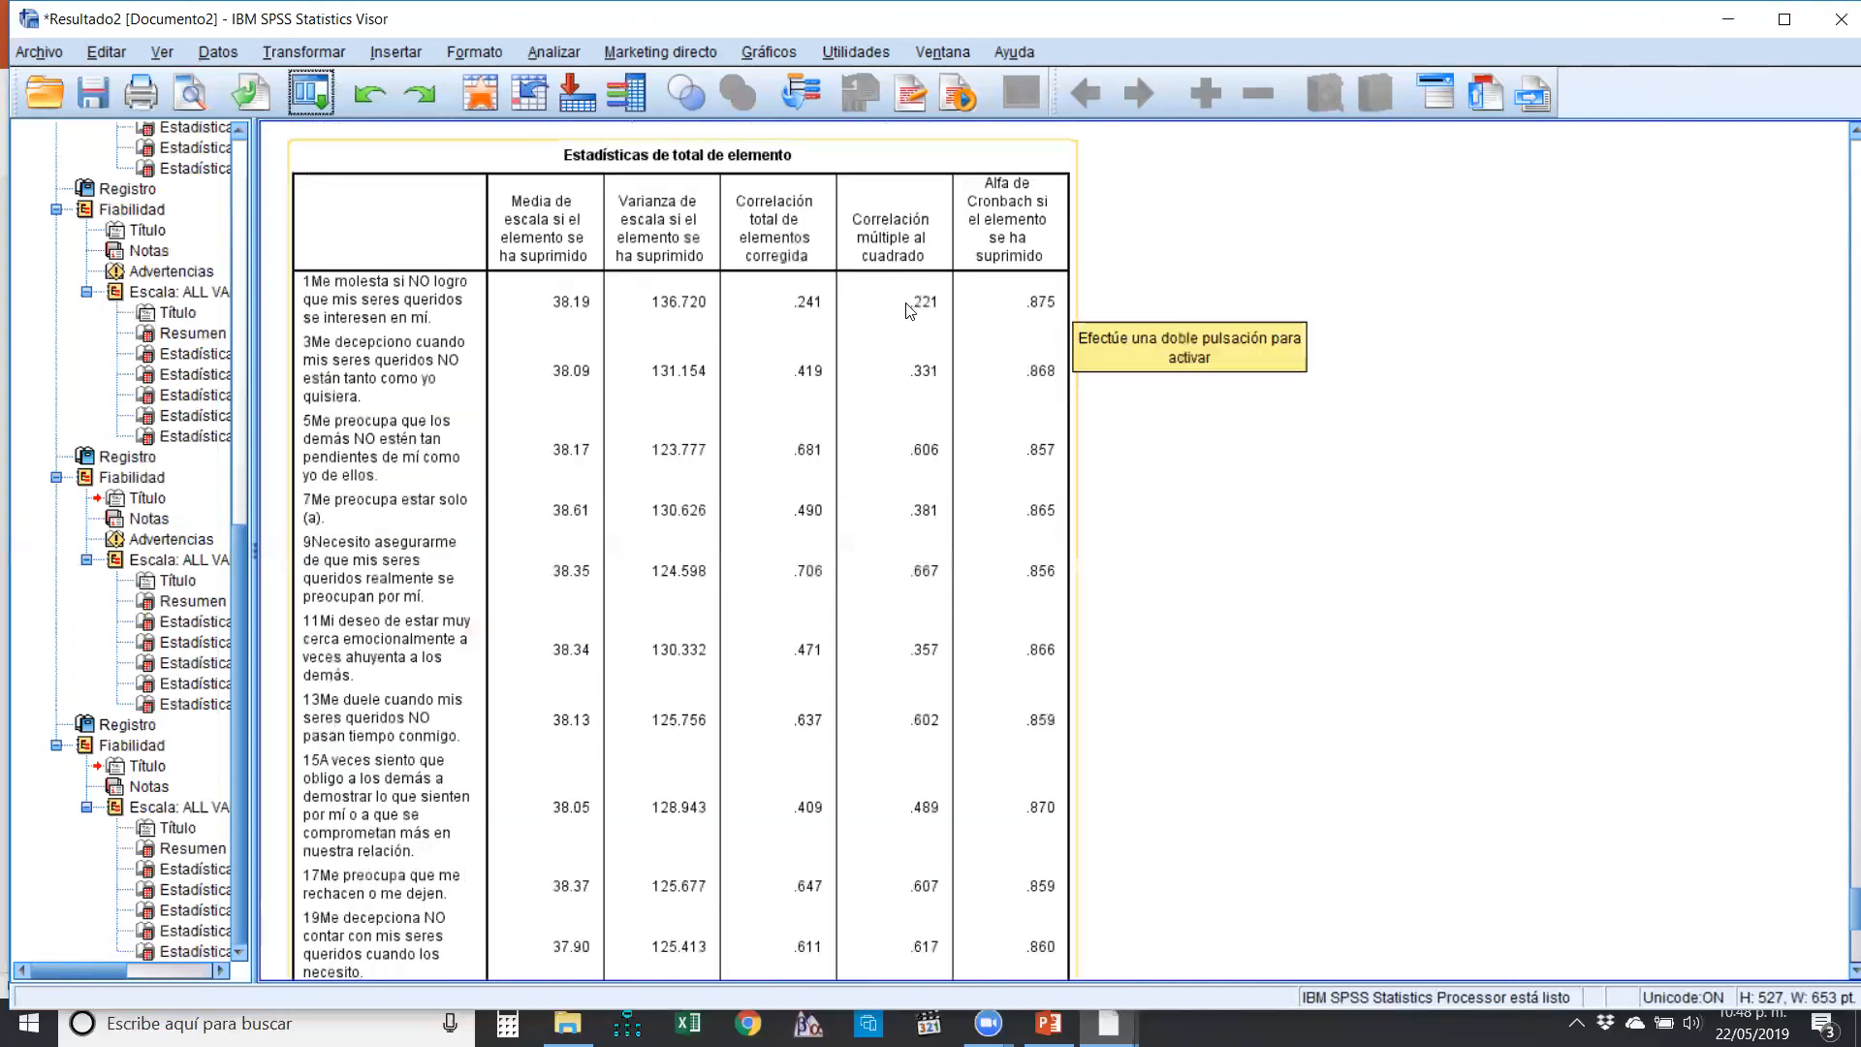
scroll(911, 312, up, 3)
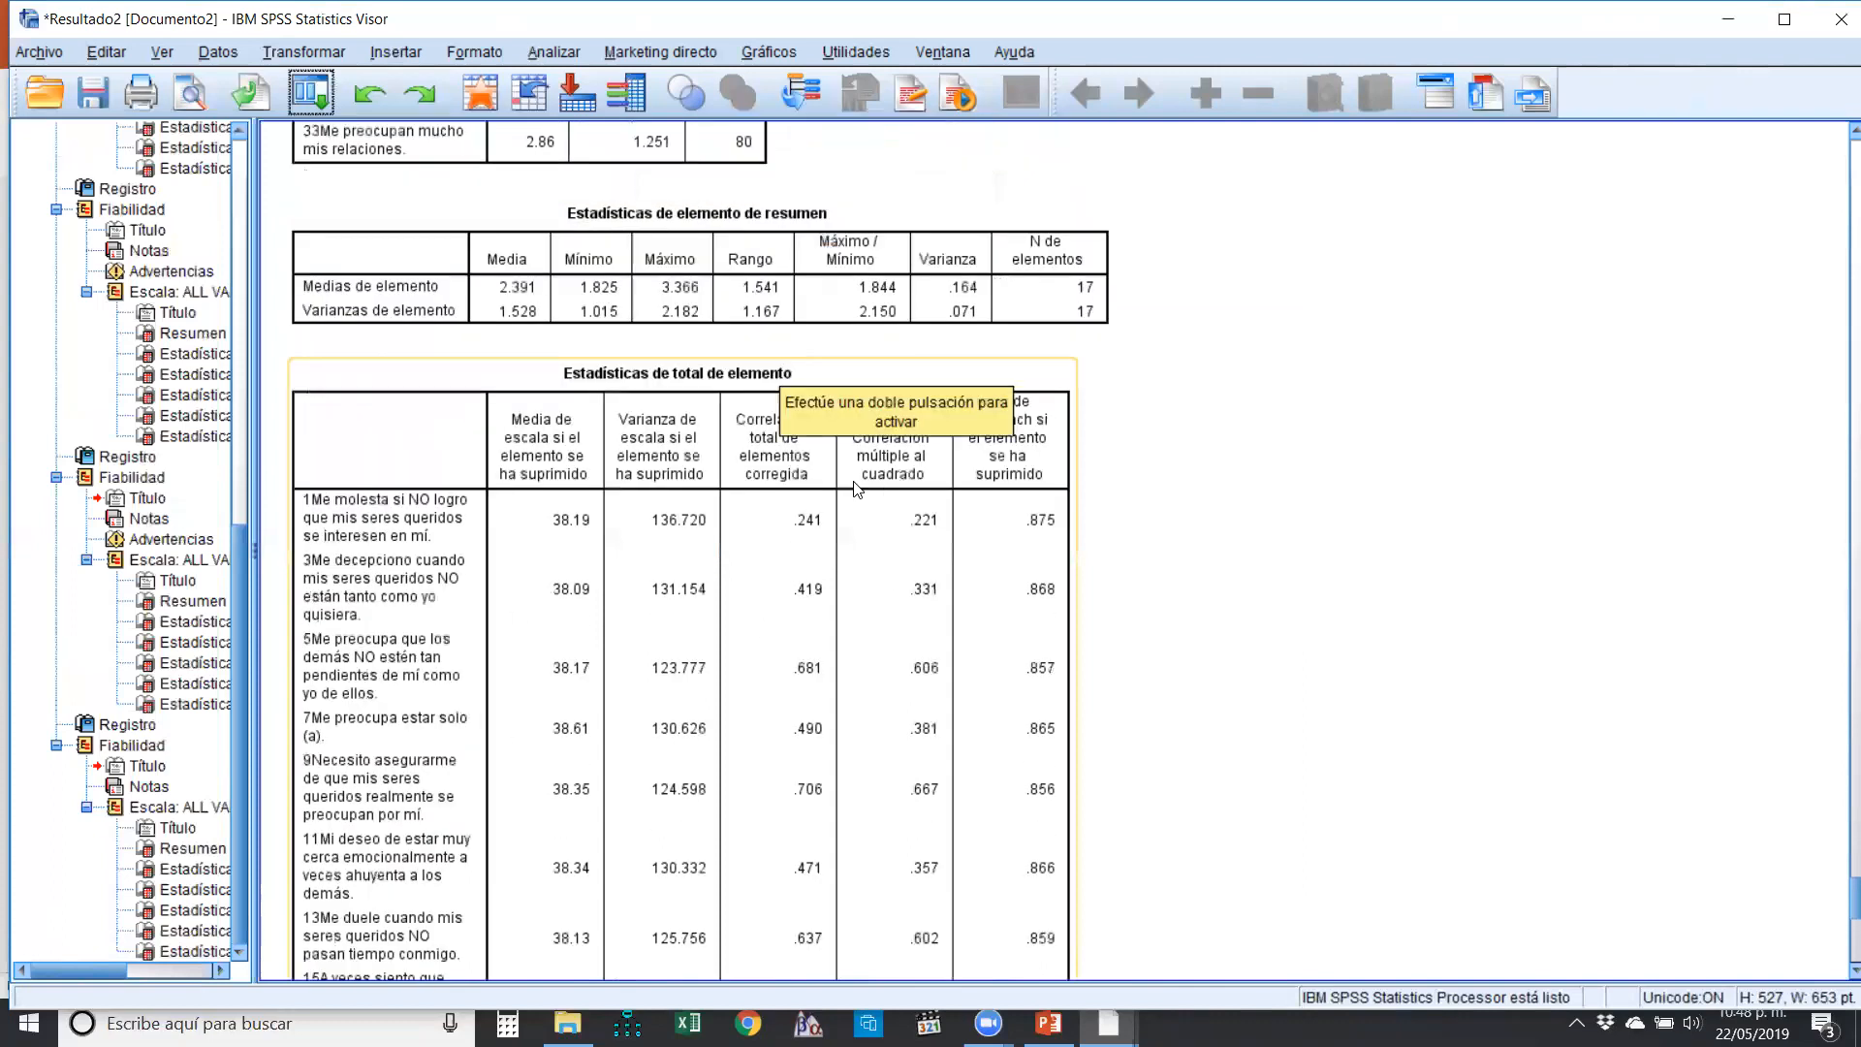
- Switch to the imputada final.sav dataset and display its case values starting from the first variables
click(1049, 1024)
click(1109, 1024)
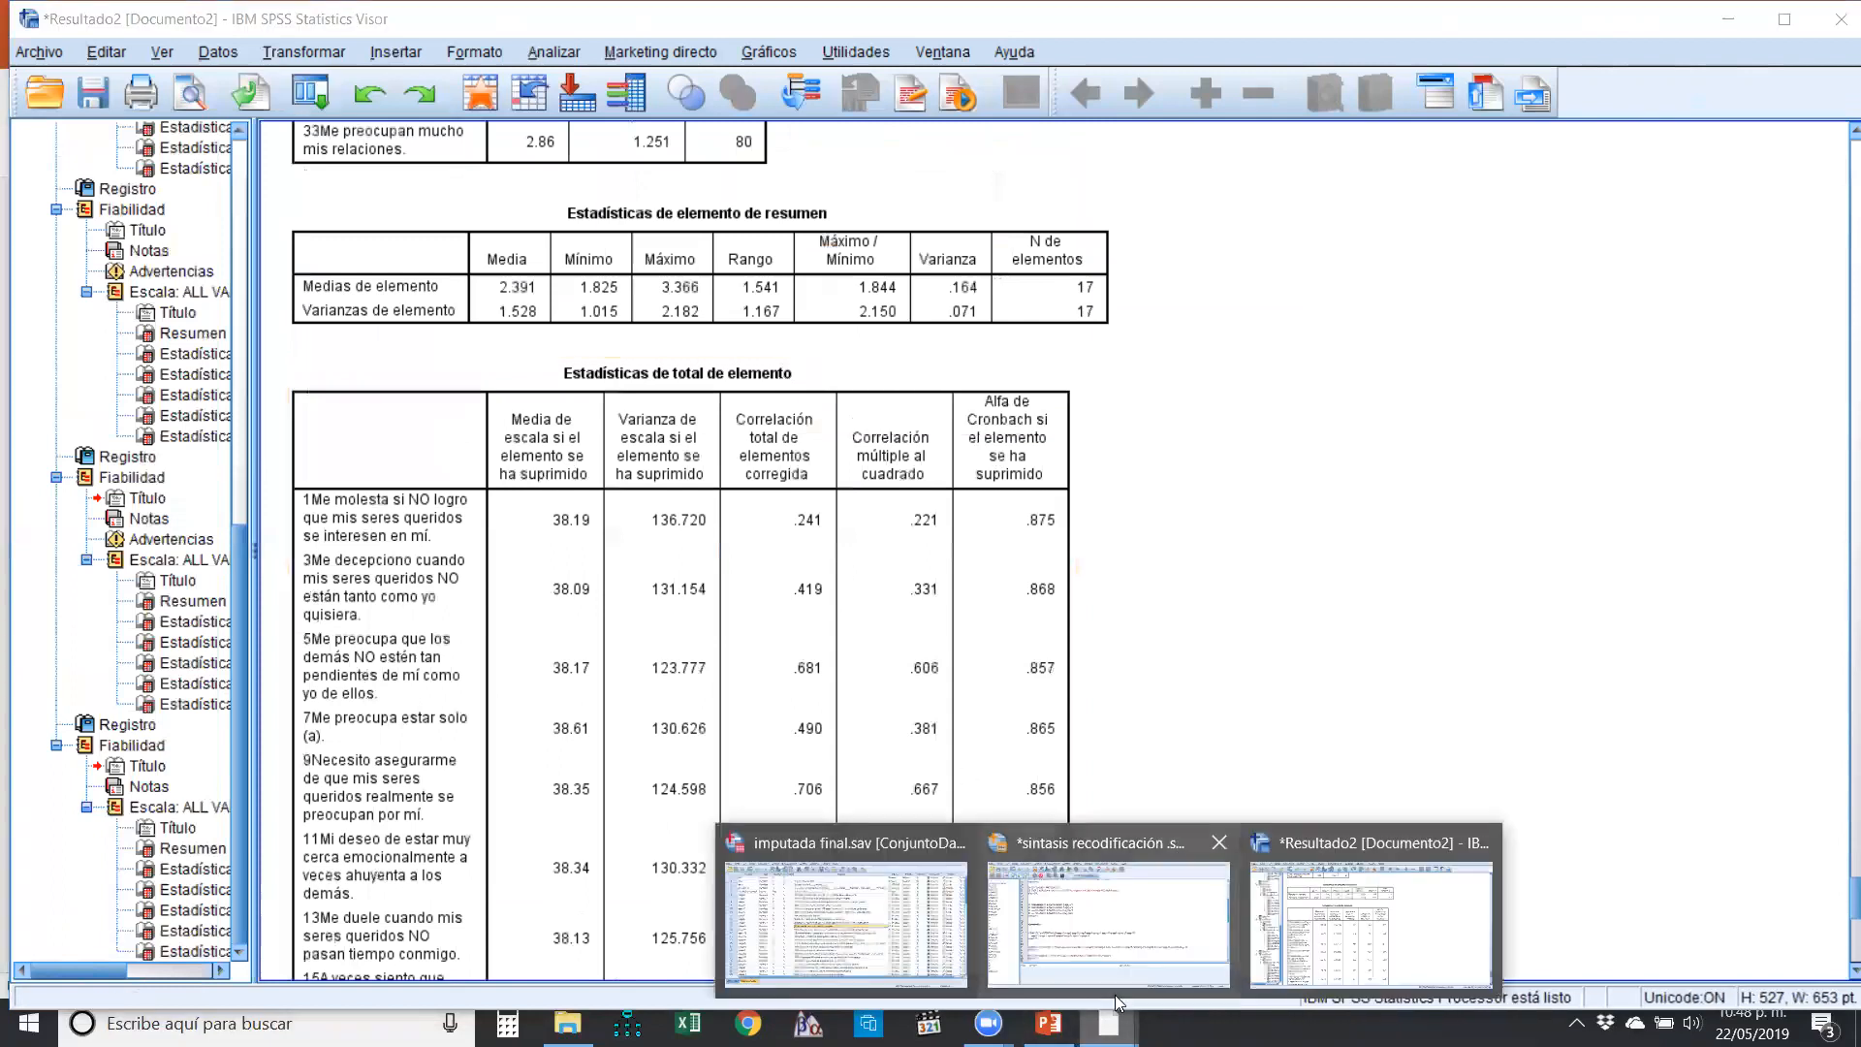
click(939, 928)
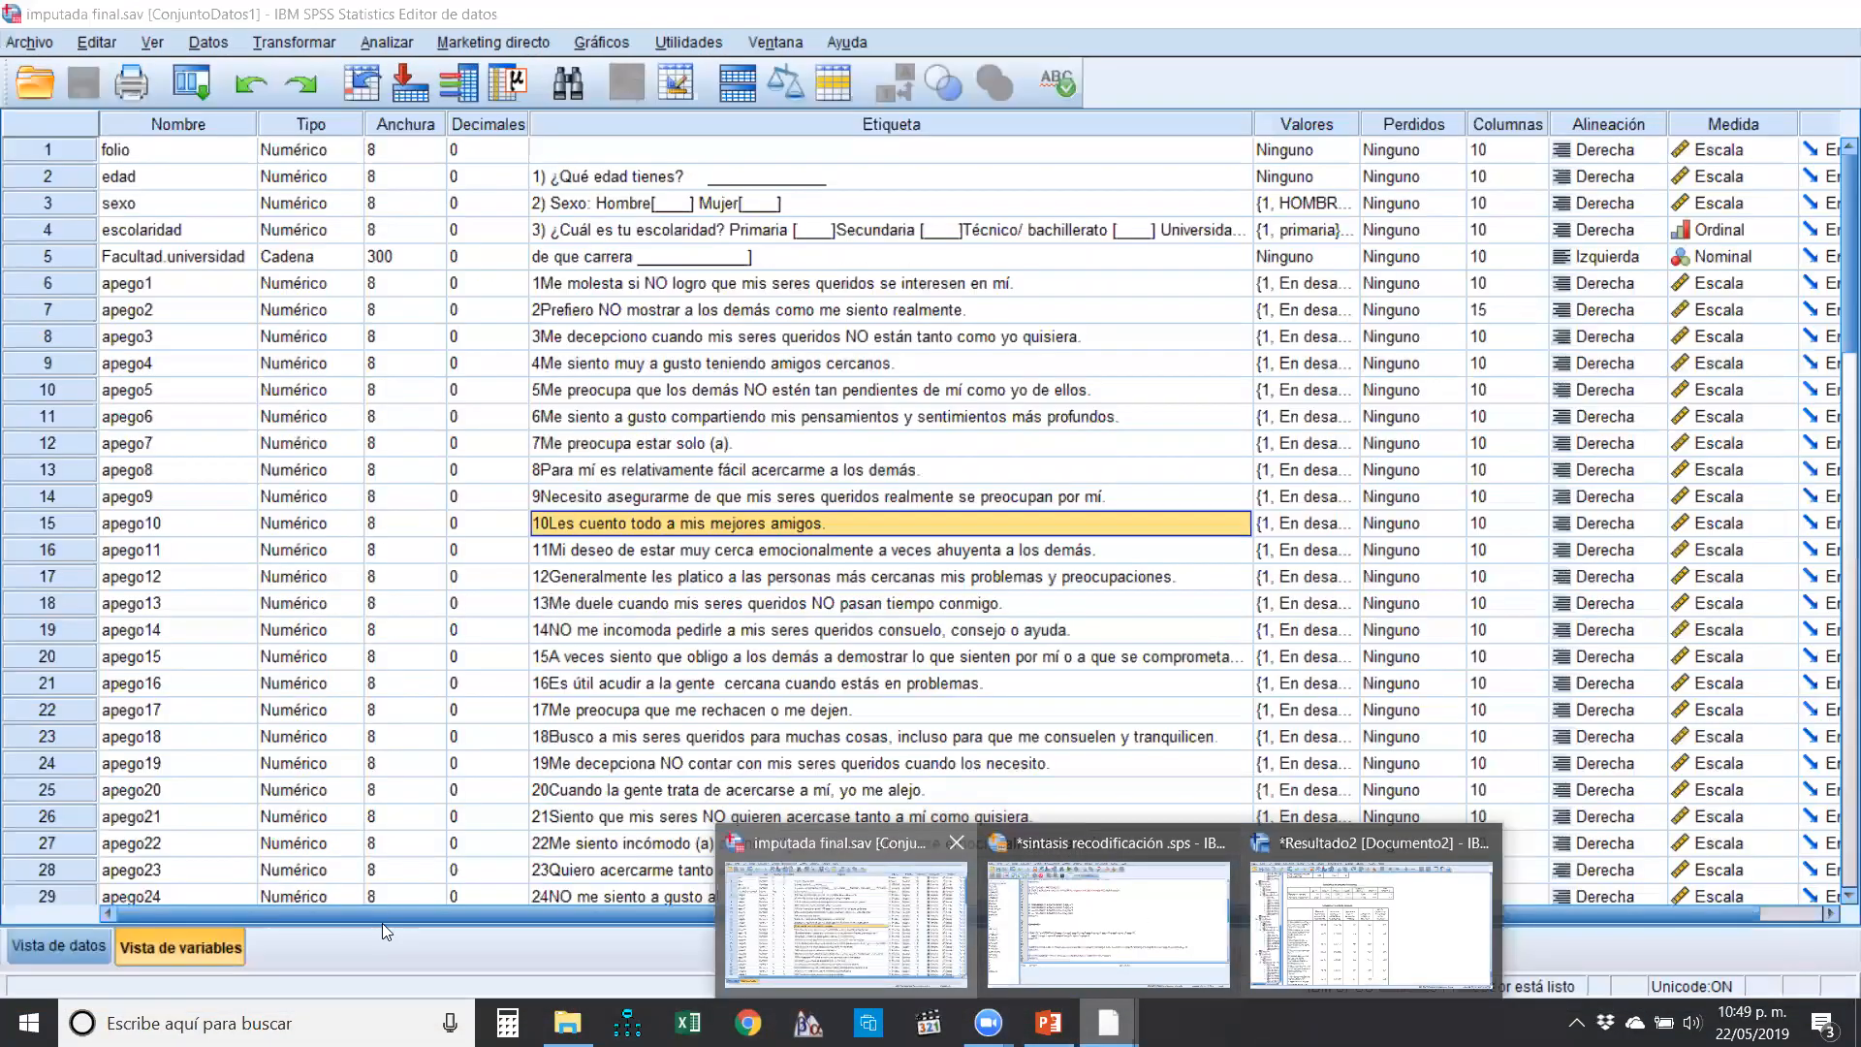
click(64, 947)
drag(1351, 905, 244, 911)
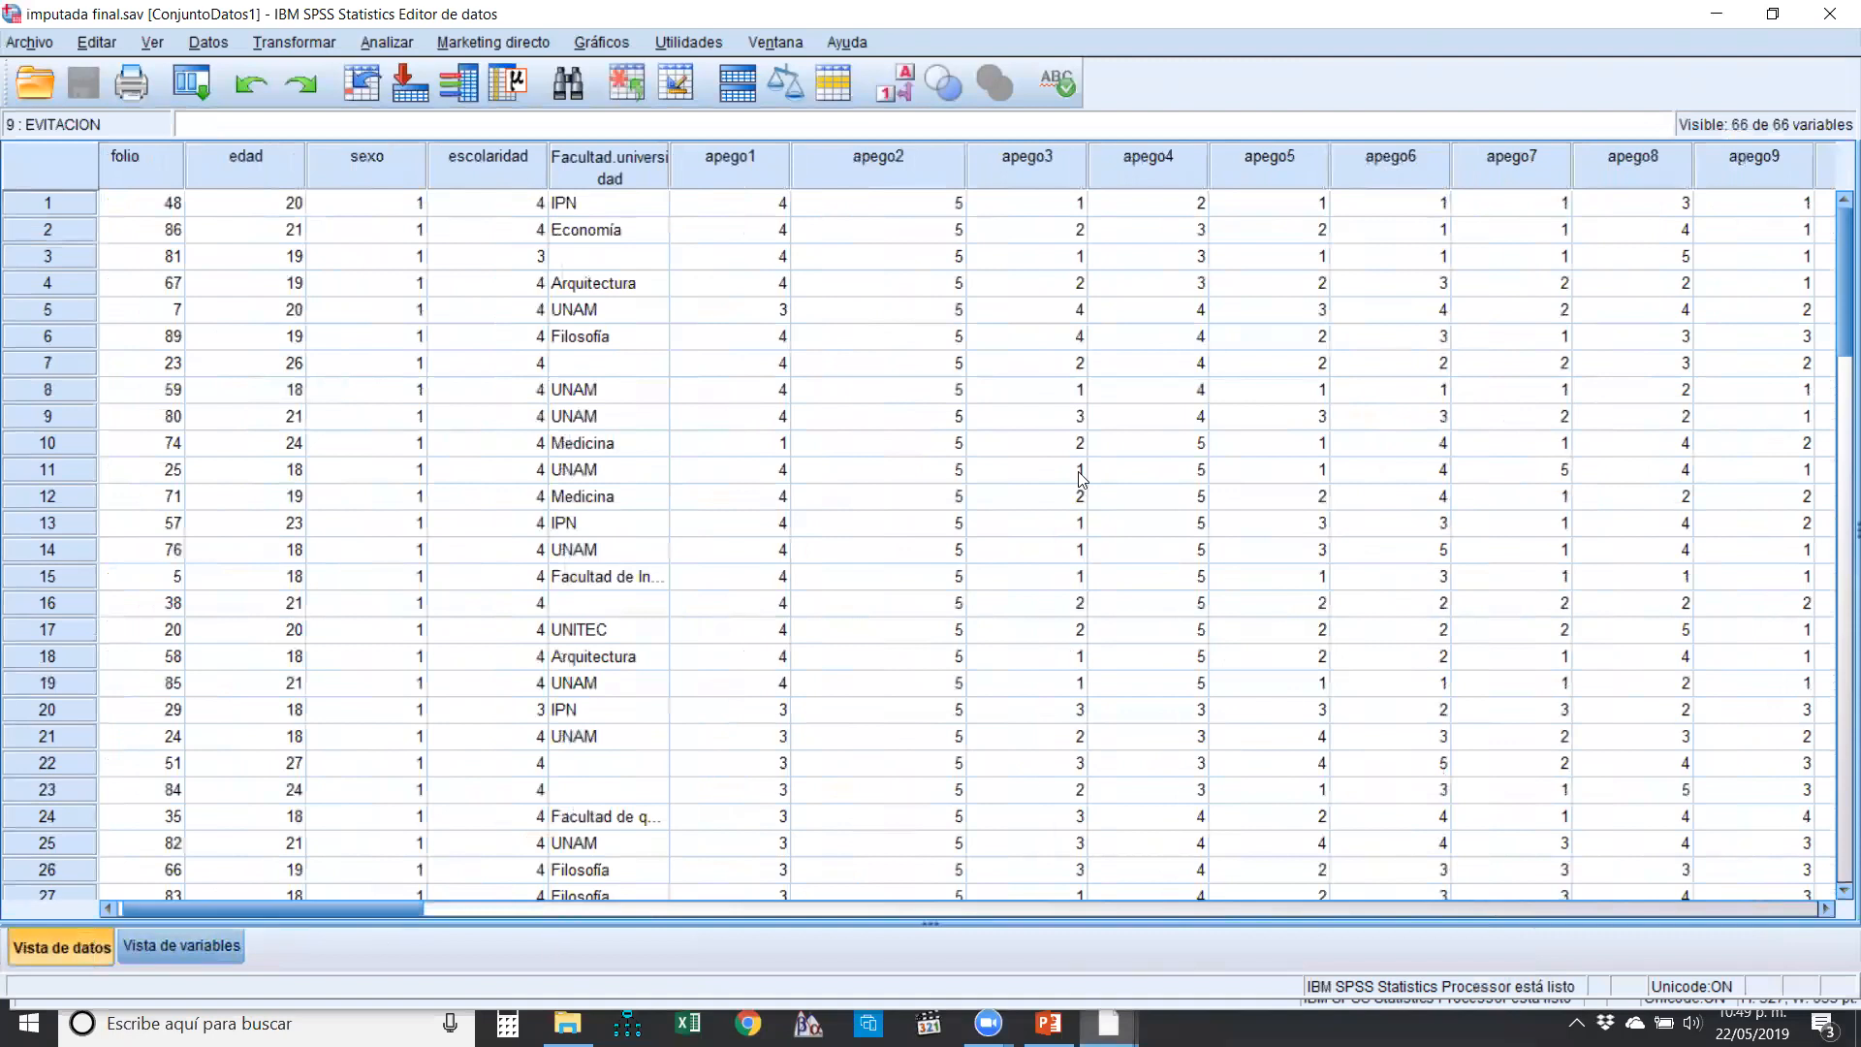
scroll(963, 415, down, 2)
scroll(956, 415, up, 2)
- Select the apego2 column and examine its response values from the first case to the last
click(869, 283)
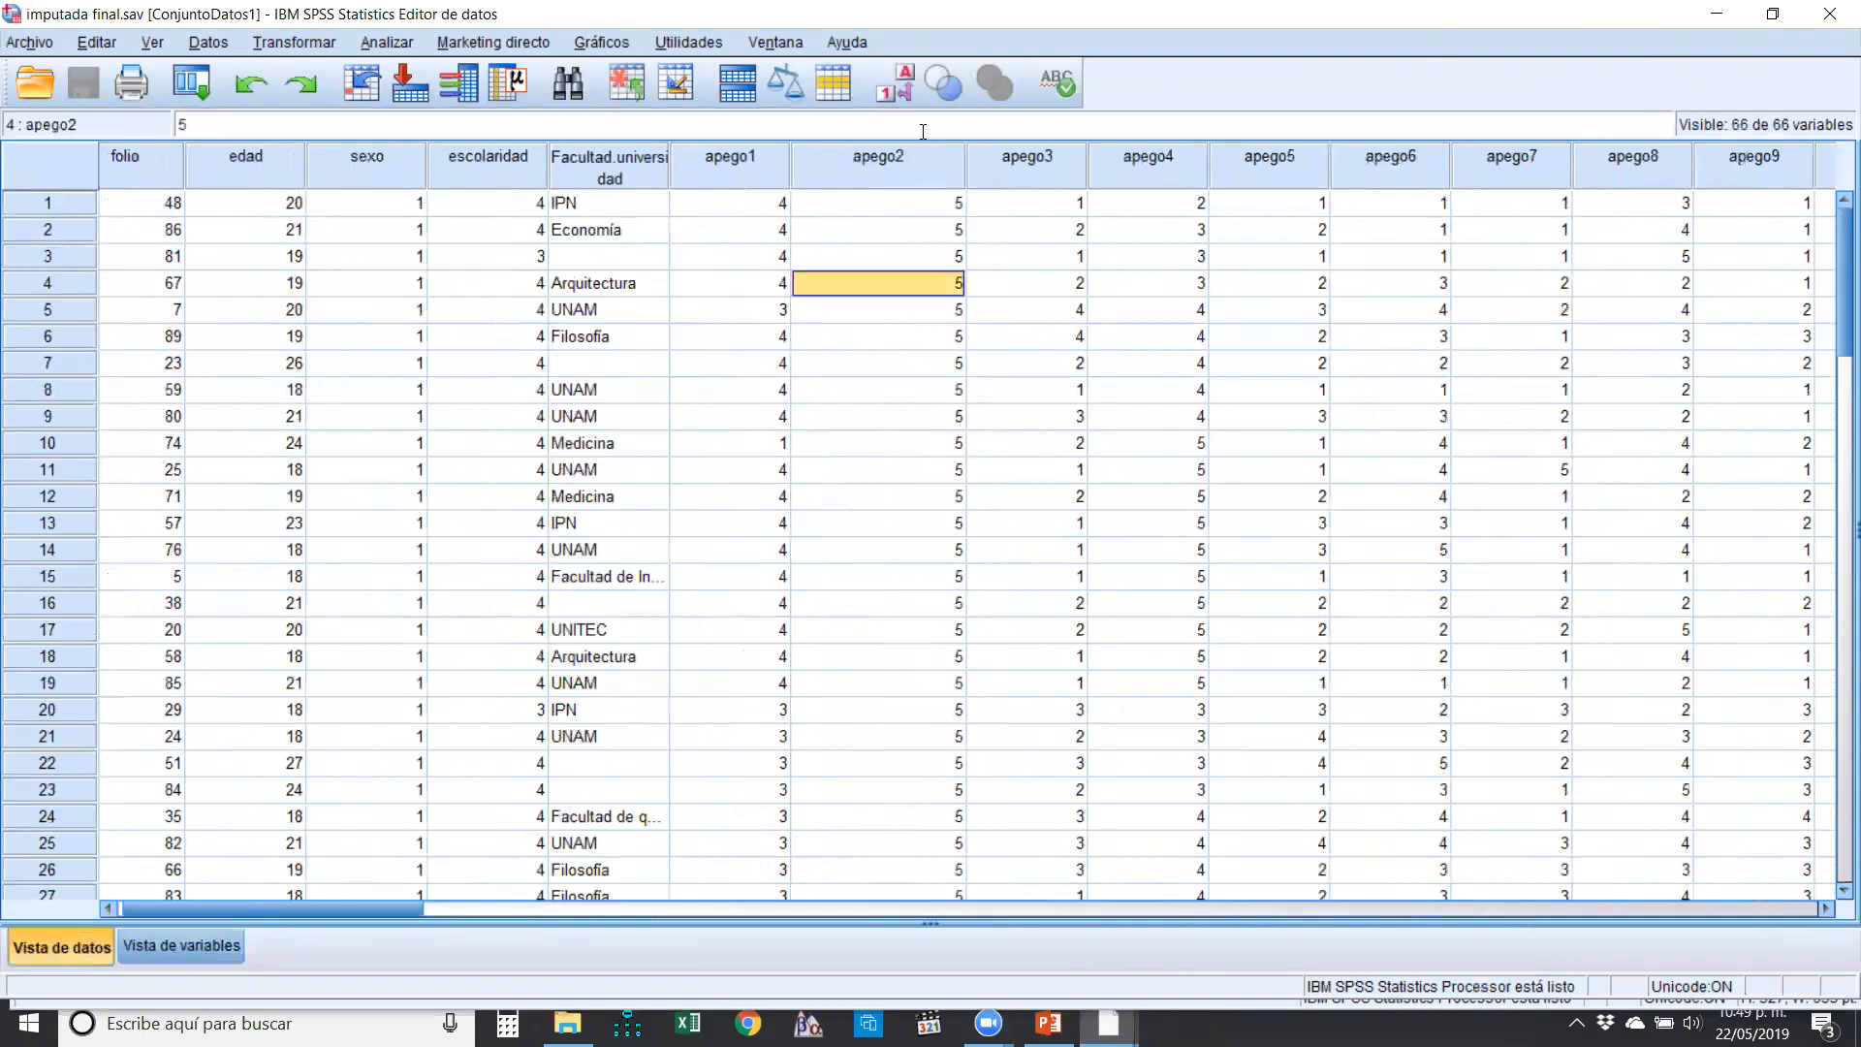
click(884, 161)
scroll(824, 422, down, 20)
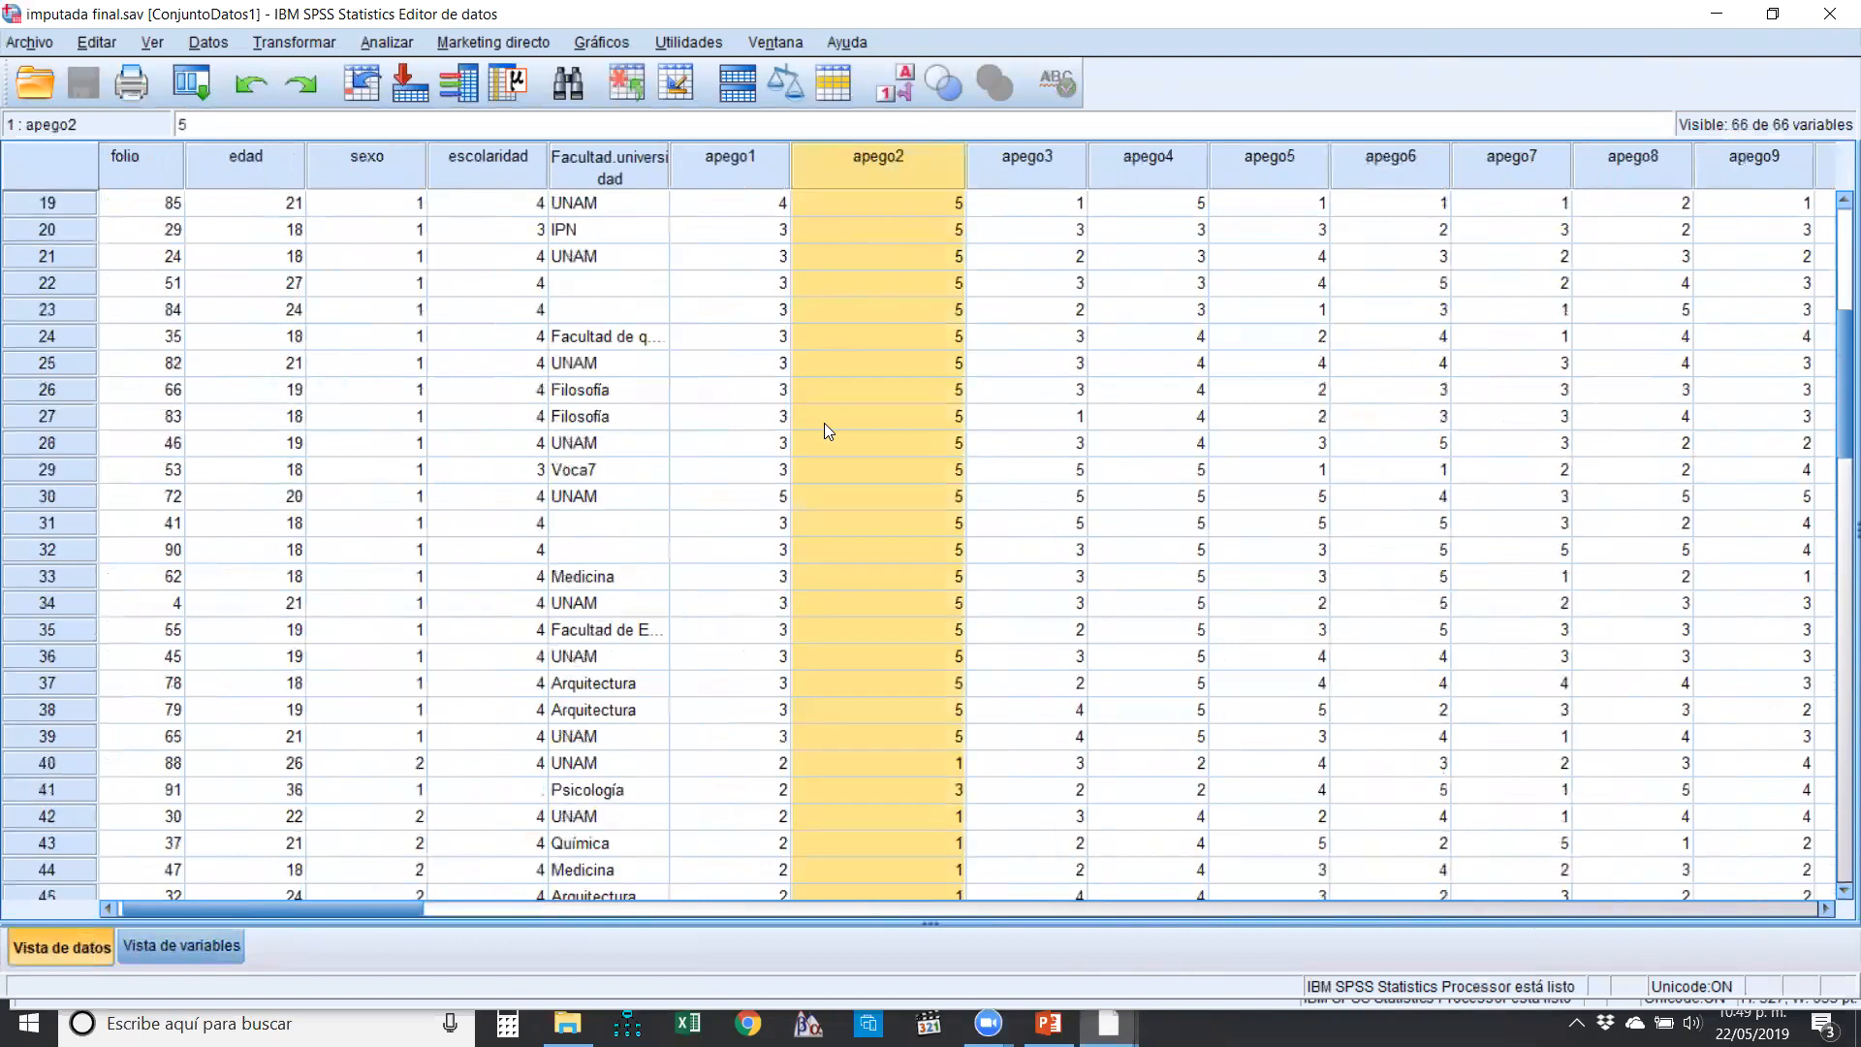
scroll(835, 438, up, 12)
scroll(840, 442, up, 6)
click(865, 259)
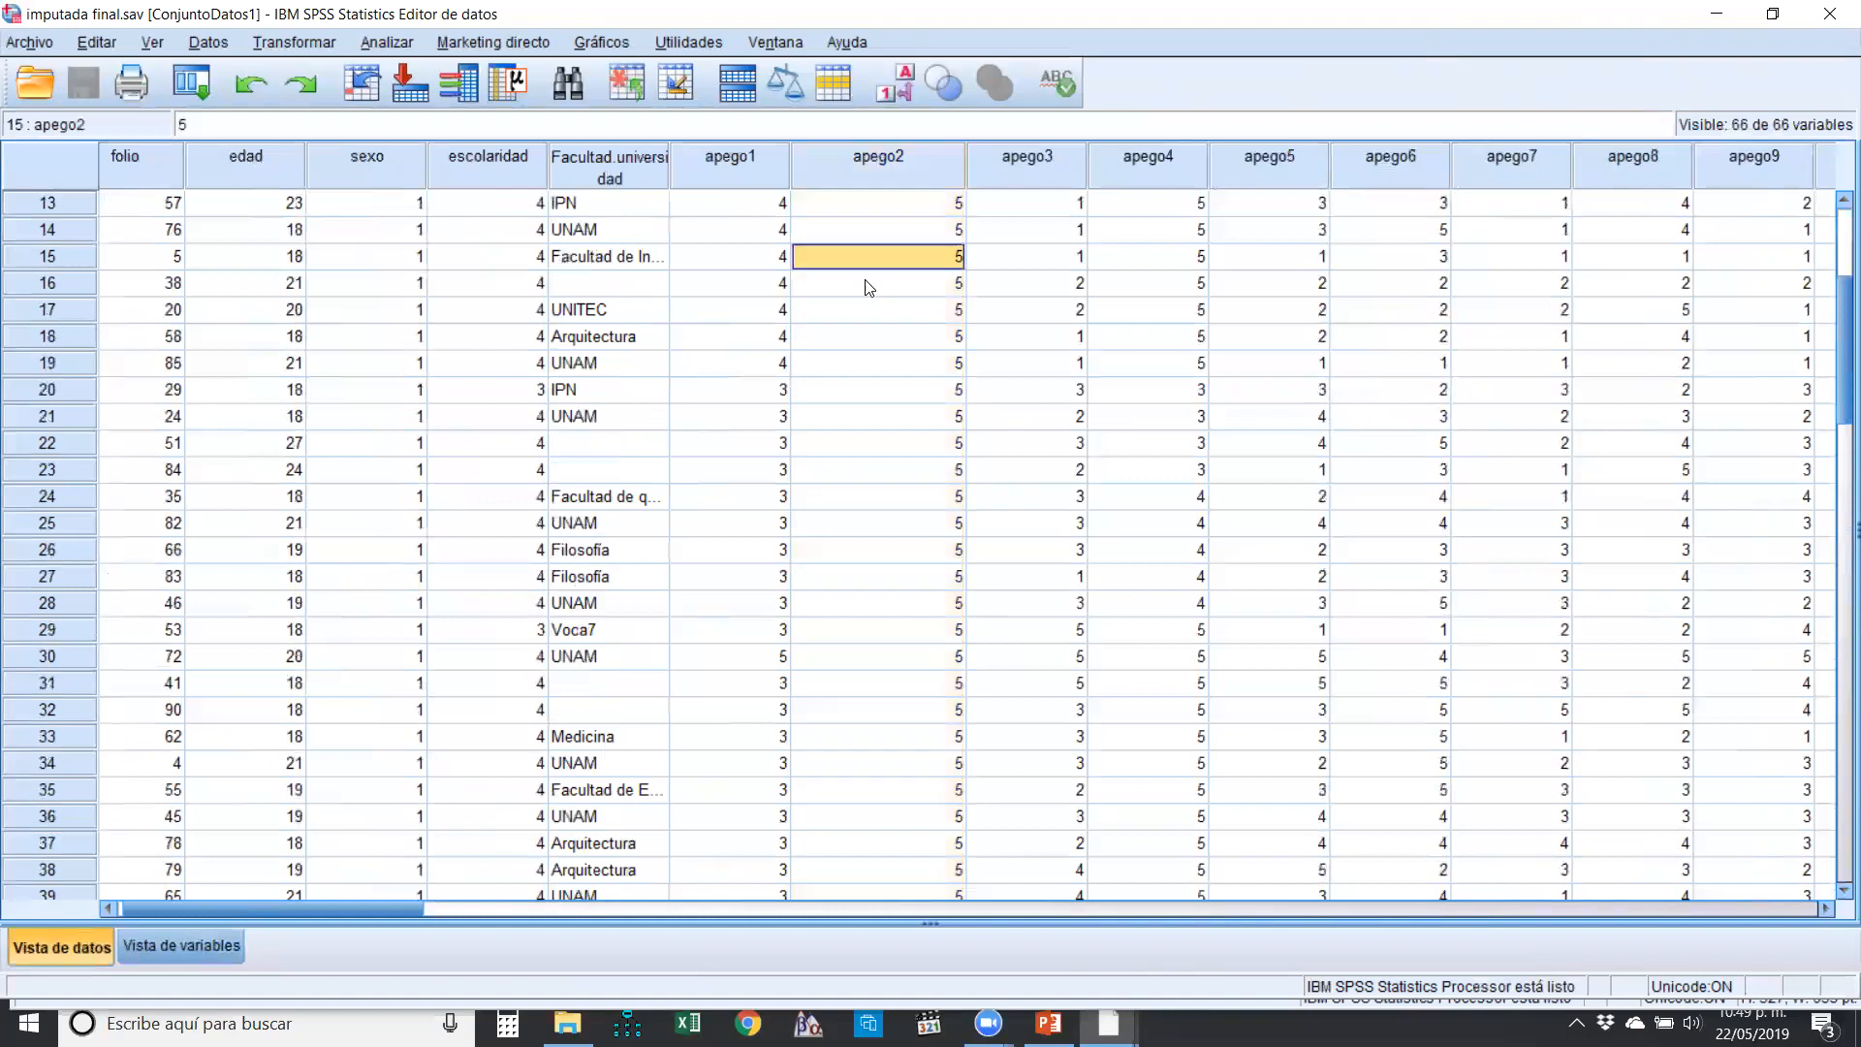
scroll(869, 443, down, 16)
drag(866, 337, 885, 631)
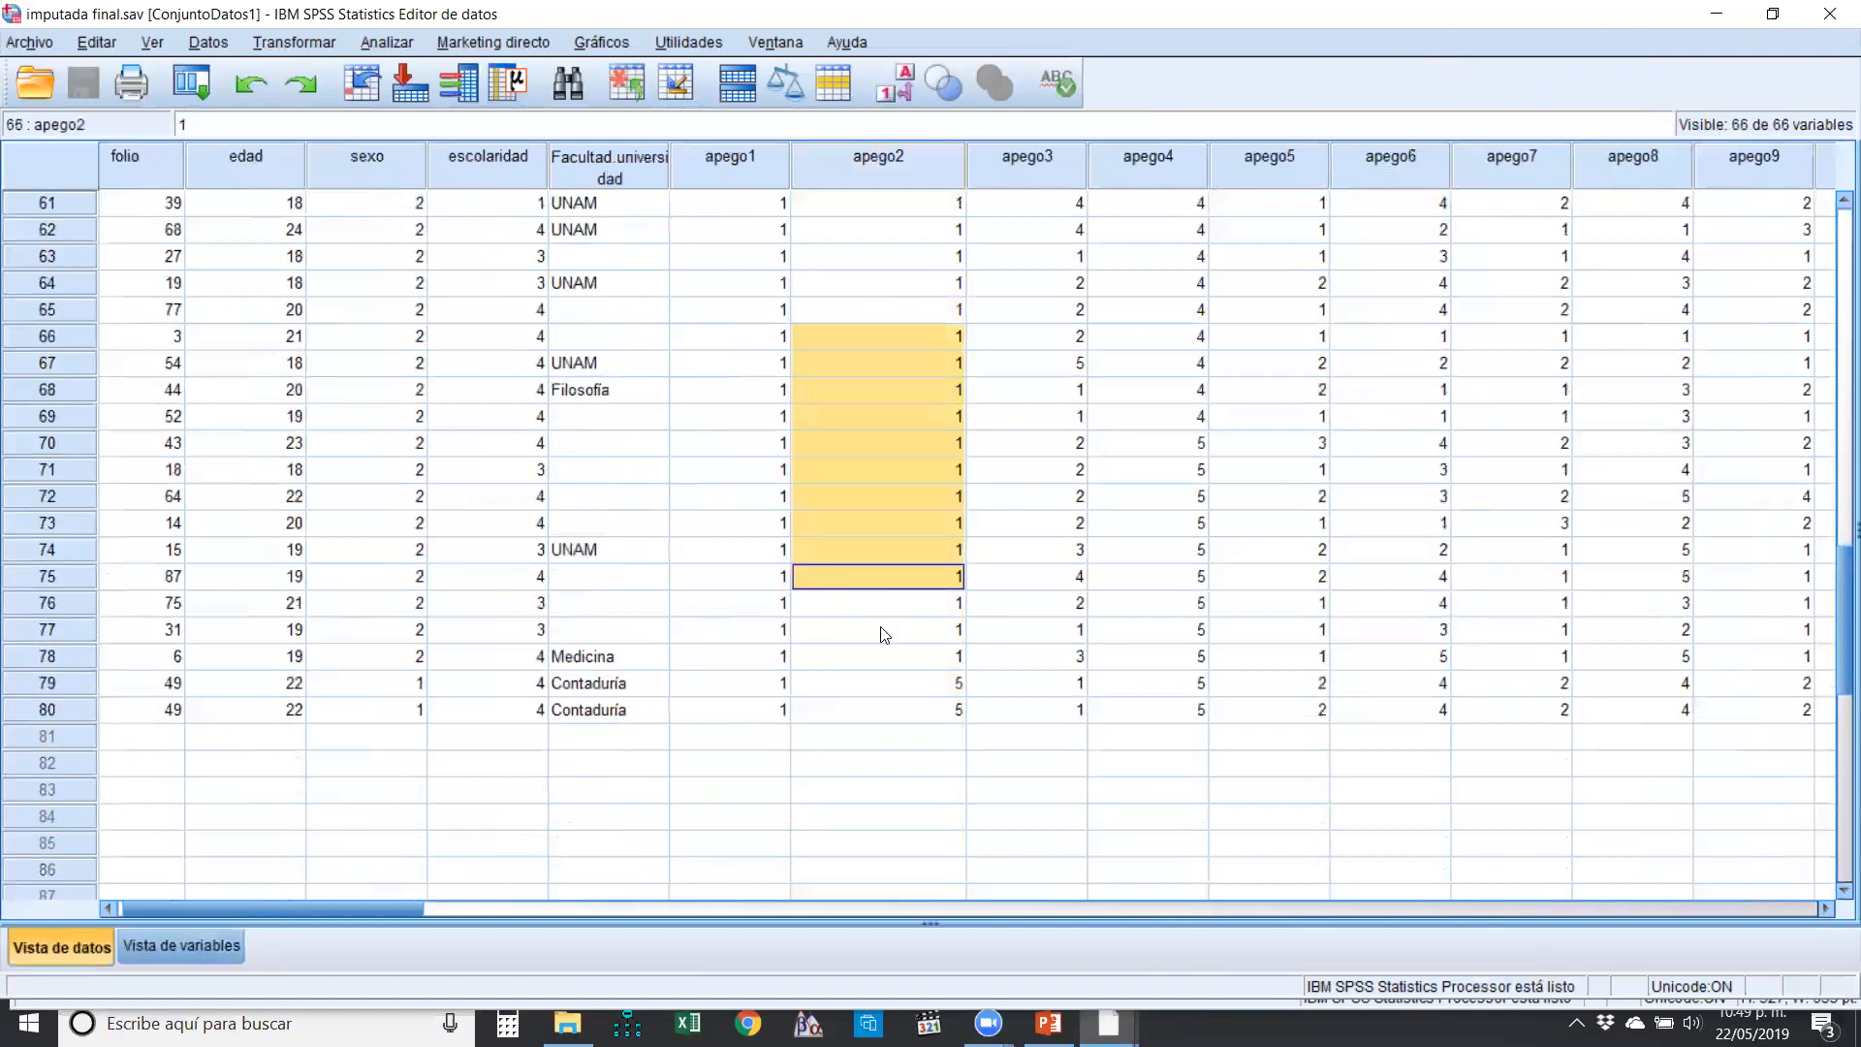
scroll(885, 631, up, 7)
scroll(890, 630, down, 8)
scroll(897, 634, up, 12)
scroll(900, 637, up, 9)
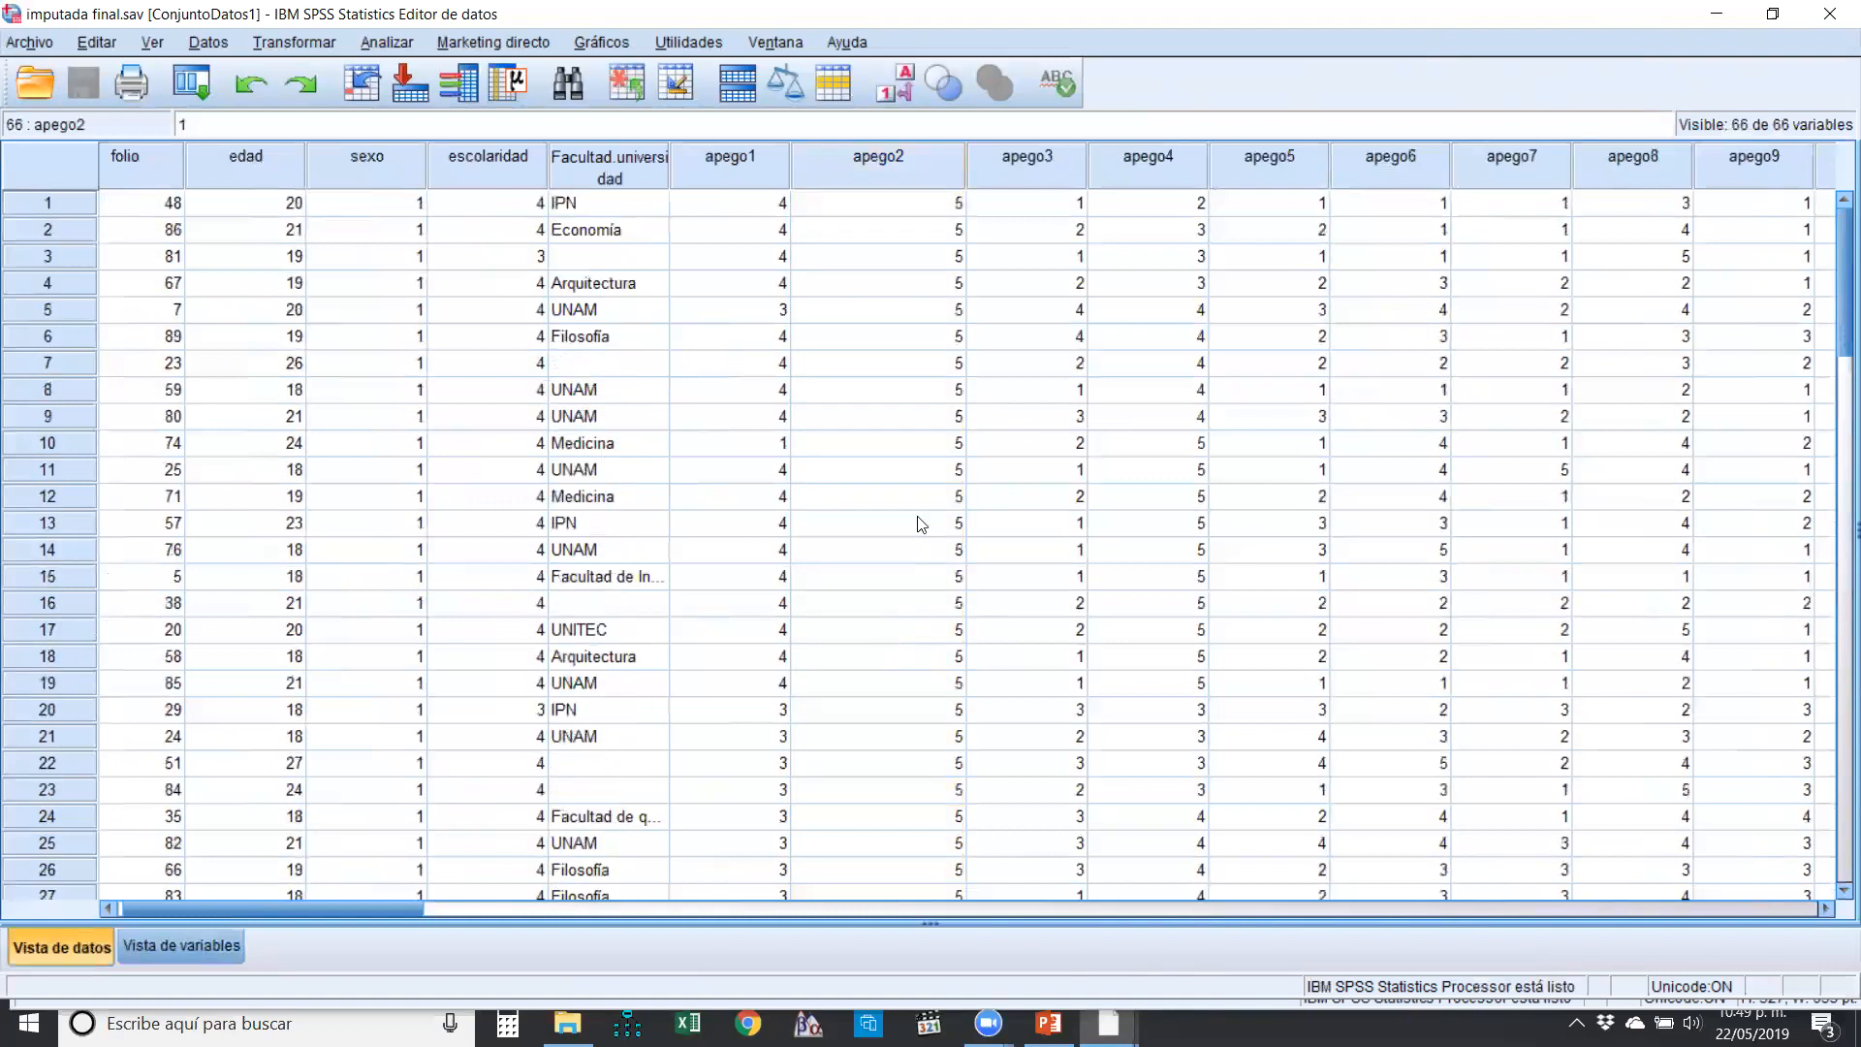
- Check the sorting options available for apego2, dismiss them and go through the column's responses again
right_click(923, 159)
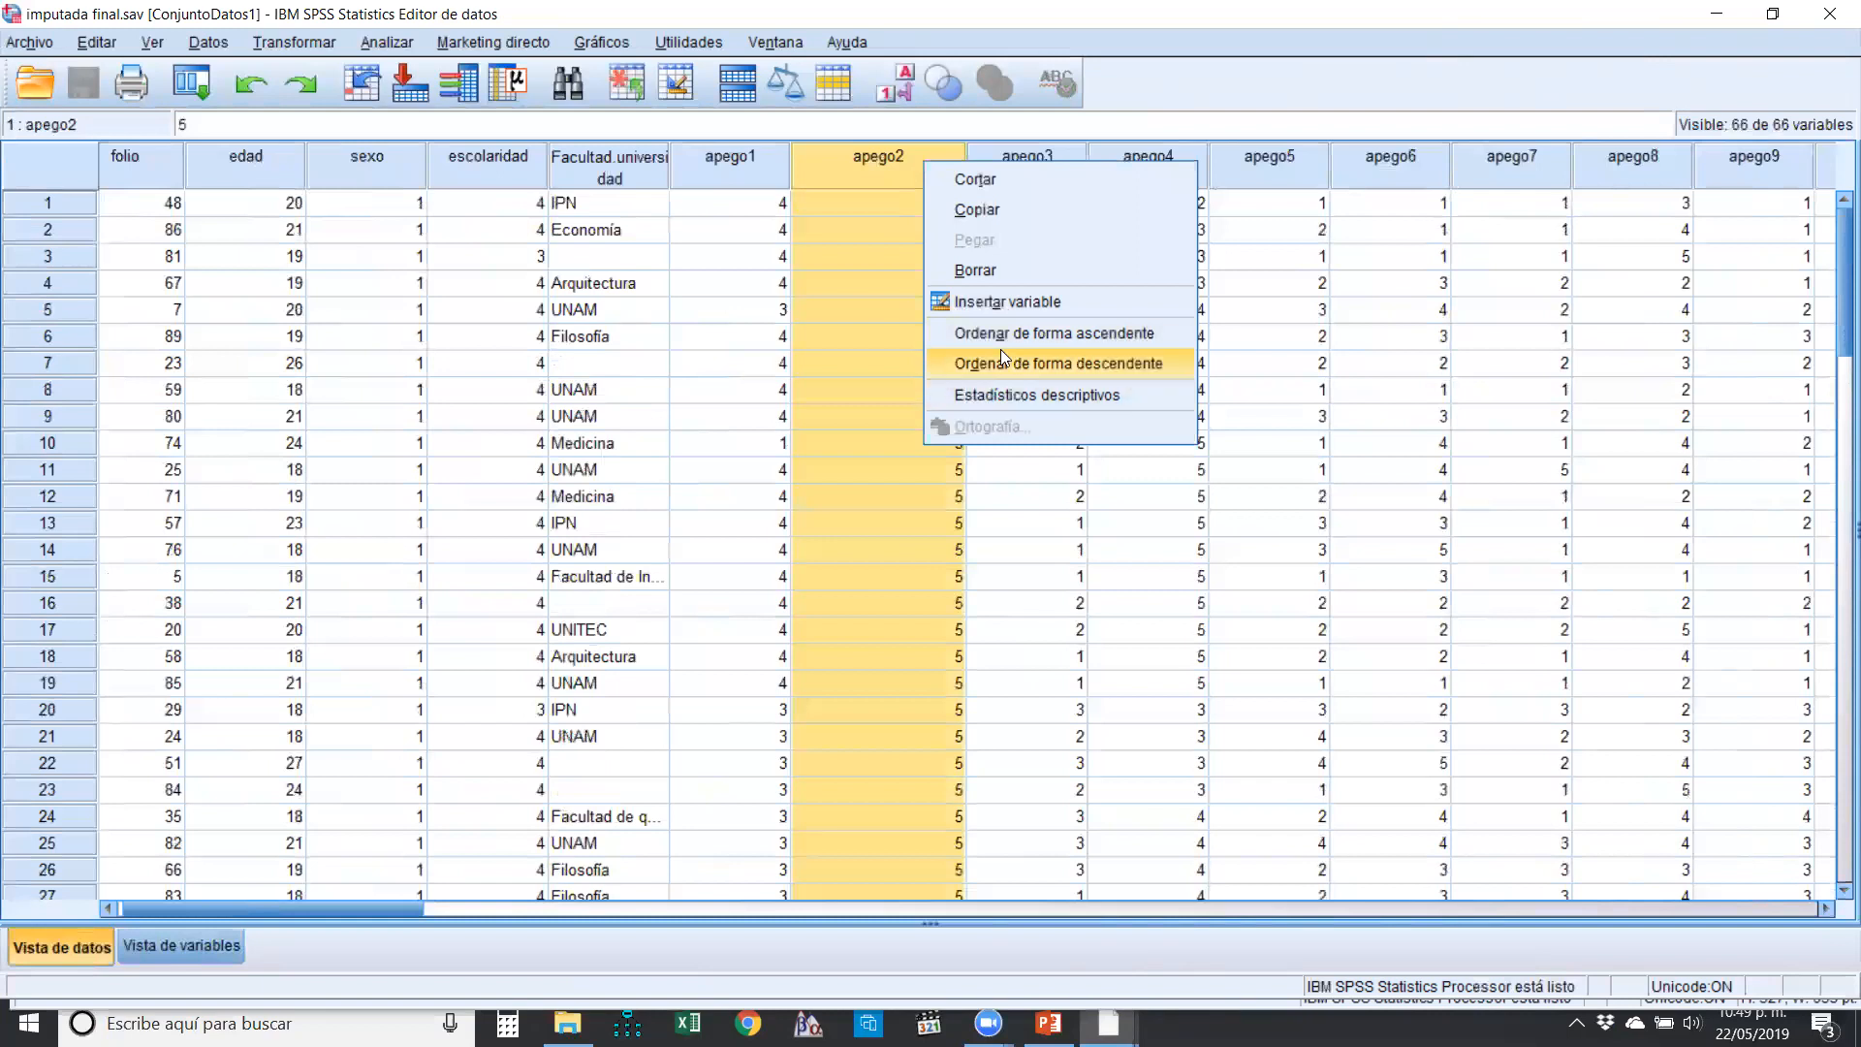
click(875, 334)
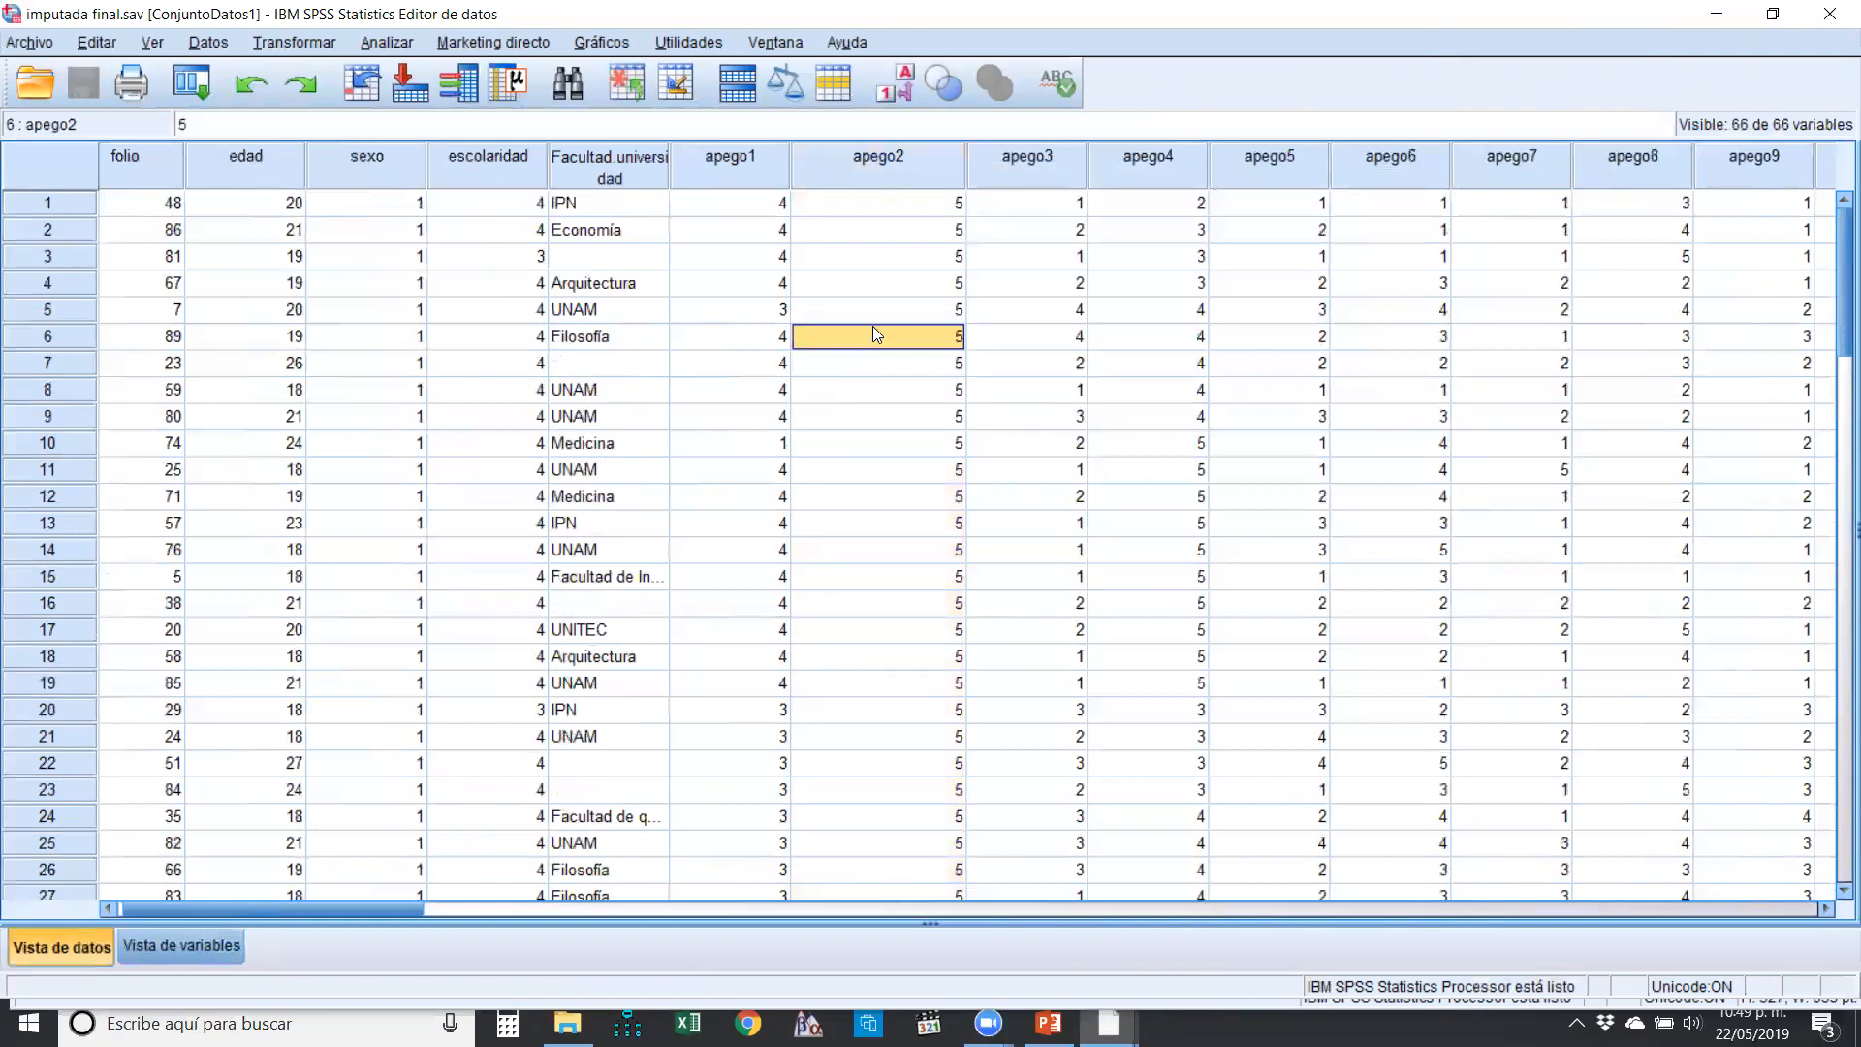
click(915, 157)
scroll(894, 347, down, 18)
scroll(906, 359, down, 7)
scroll(904, 359, up, 5)
scroll(905, 362, down, 5)
scroll(907, 366, up, 6)
scroll(915, 370, up, 19)
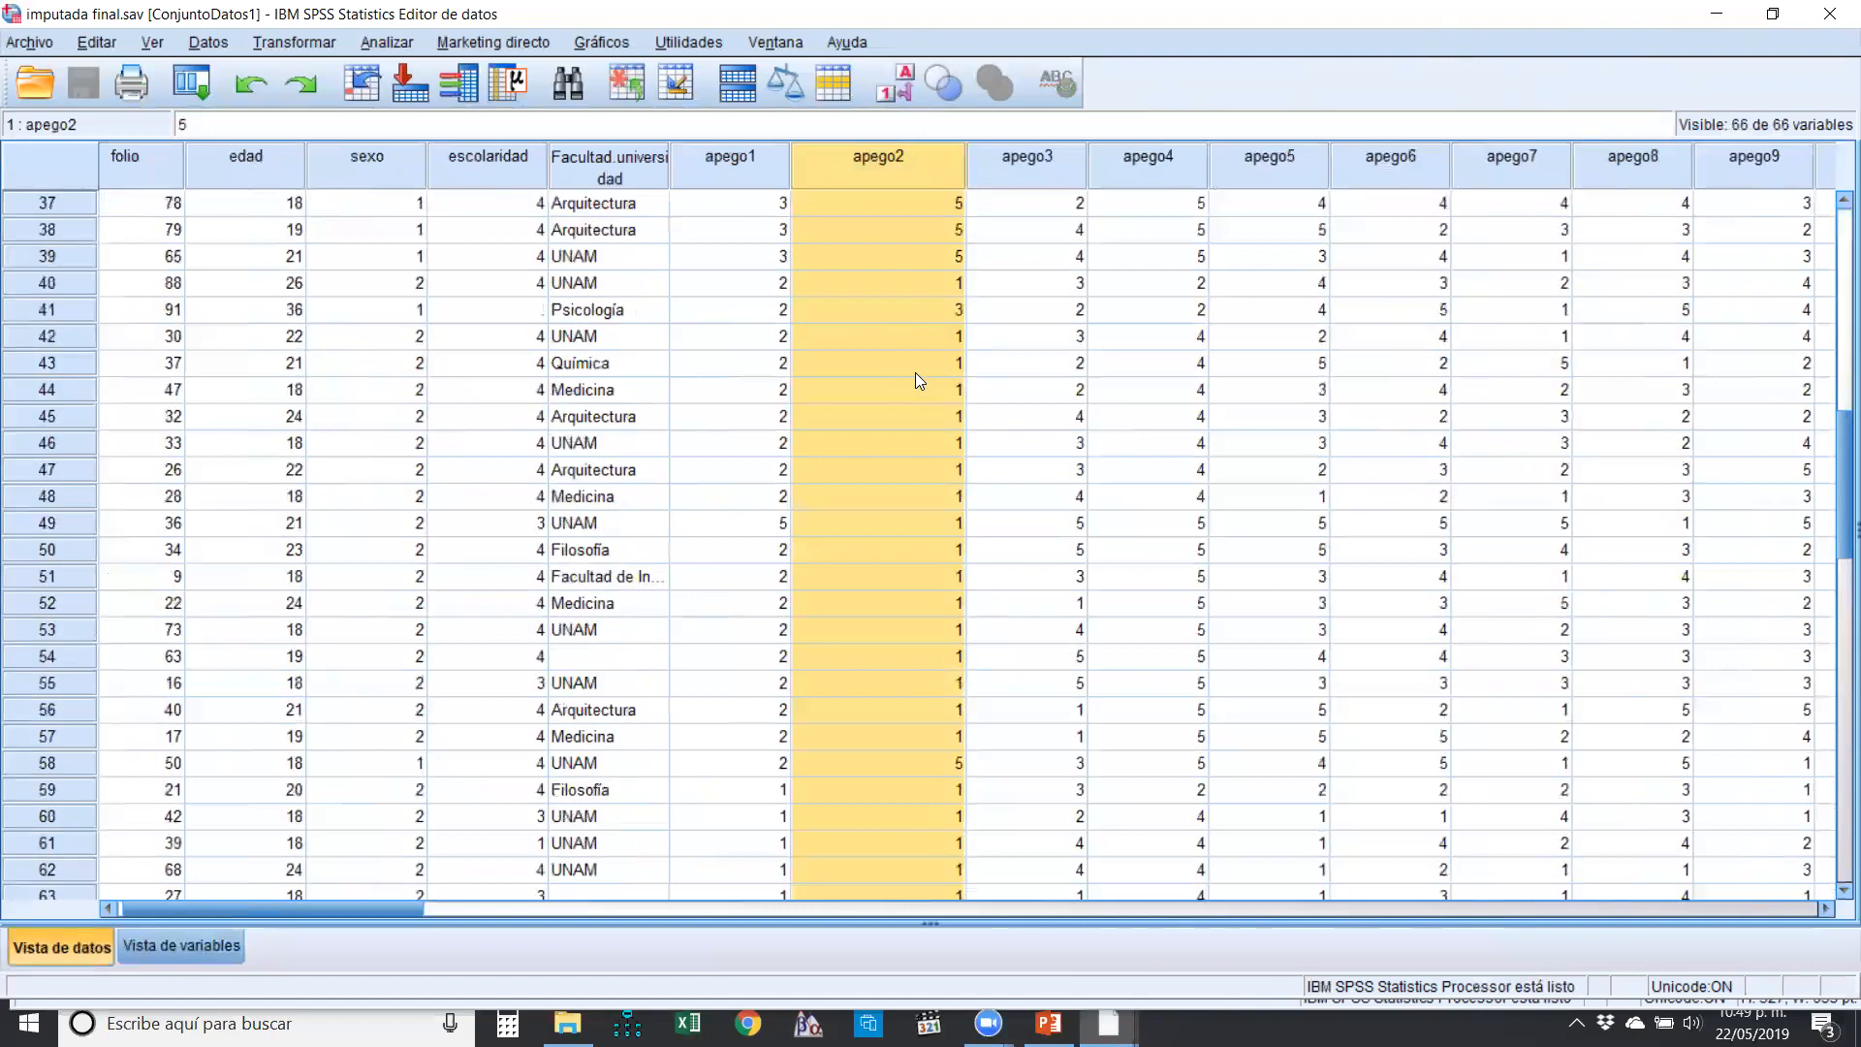
click(911, 281)
click(911, 180)
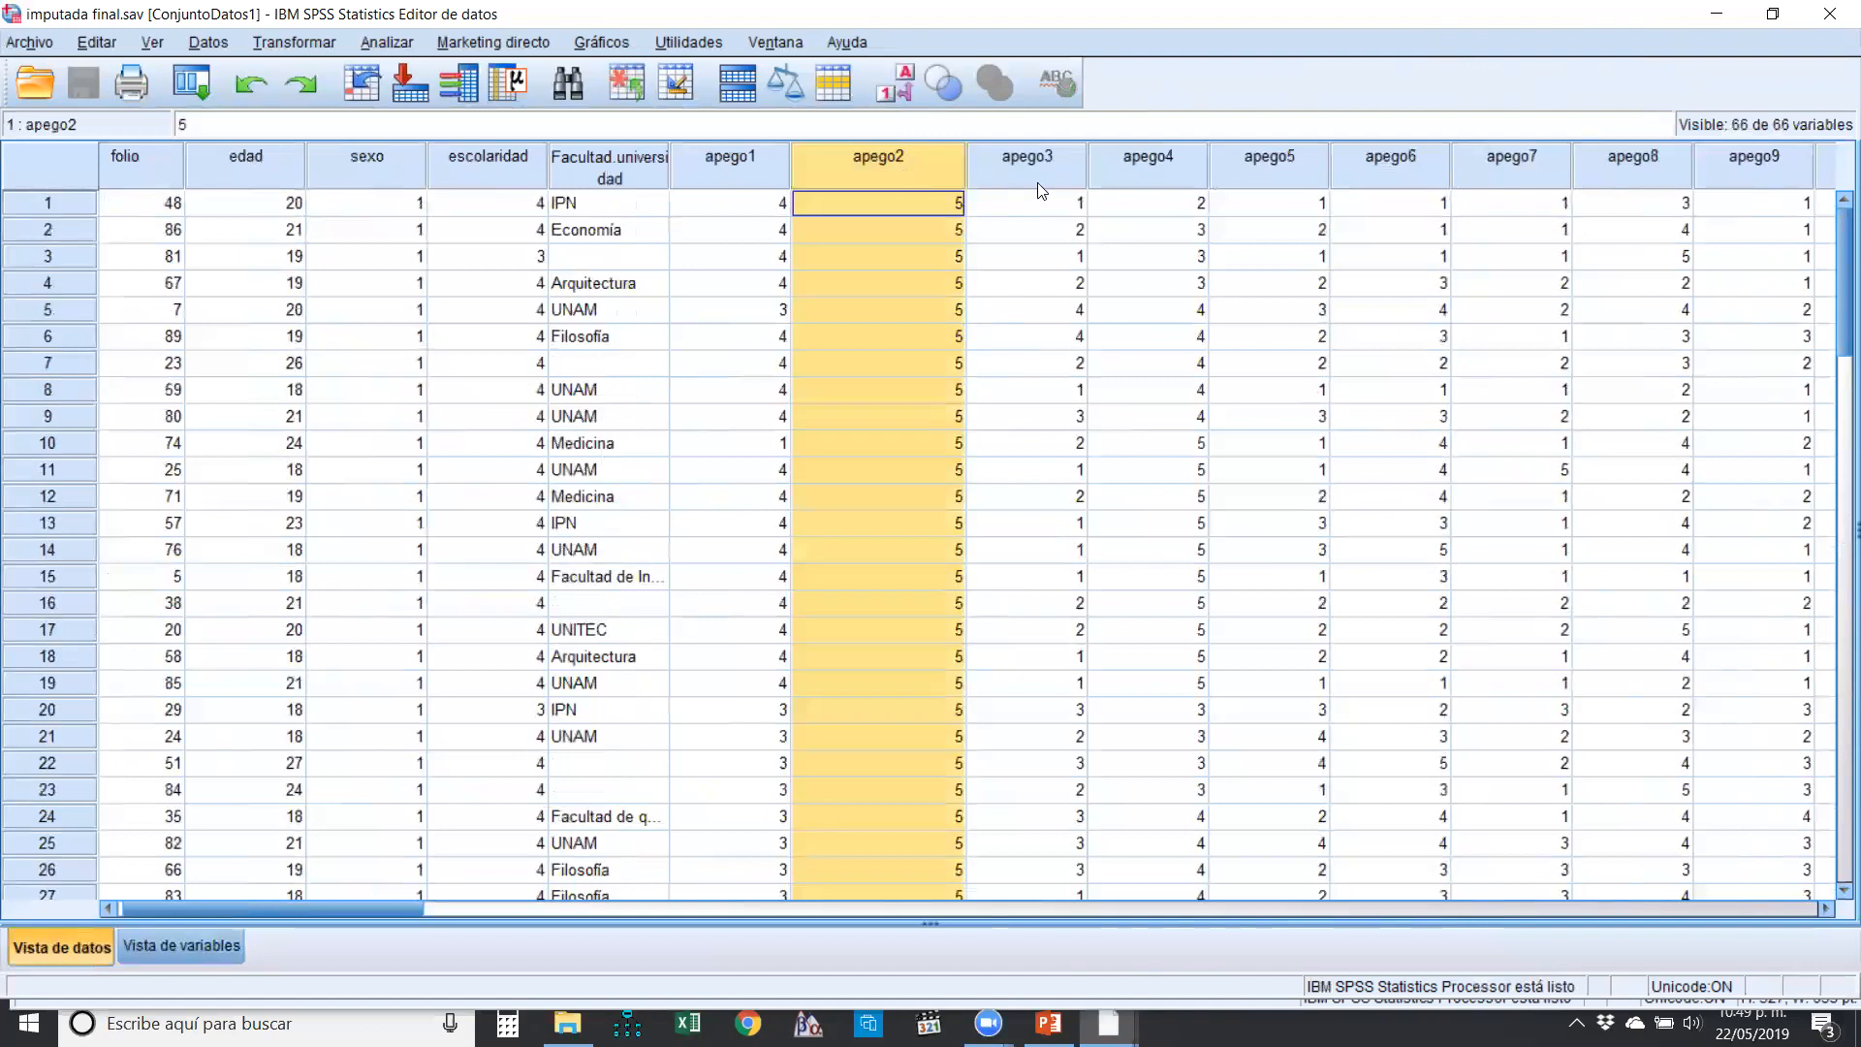
- Compare the responses in apego2, apego3 and apego4 by selecting the three columns together, and clear the selection
click(1038, 182)
click(1124, 182)
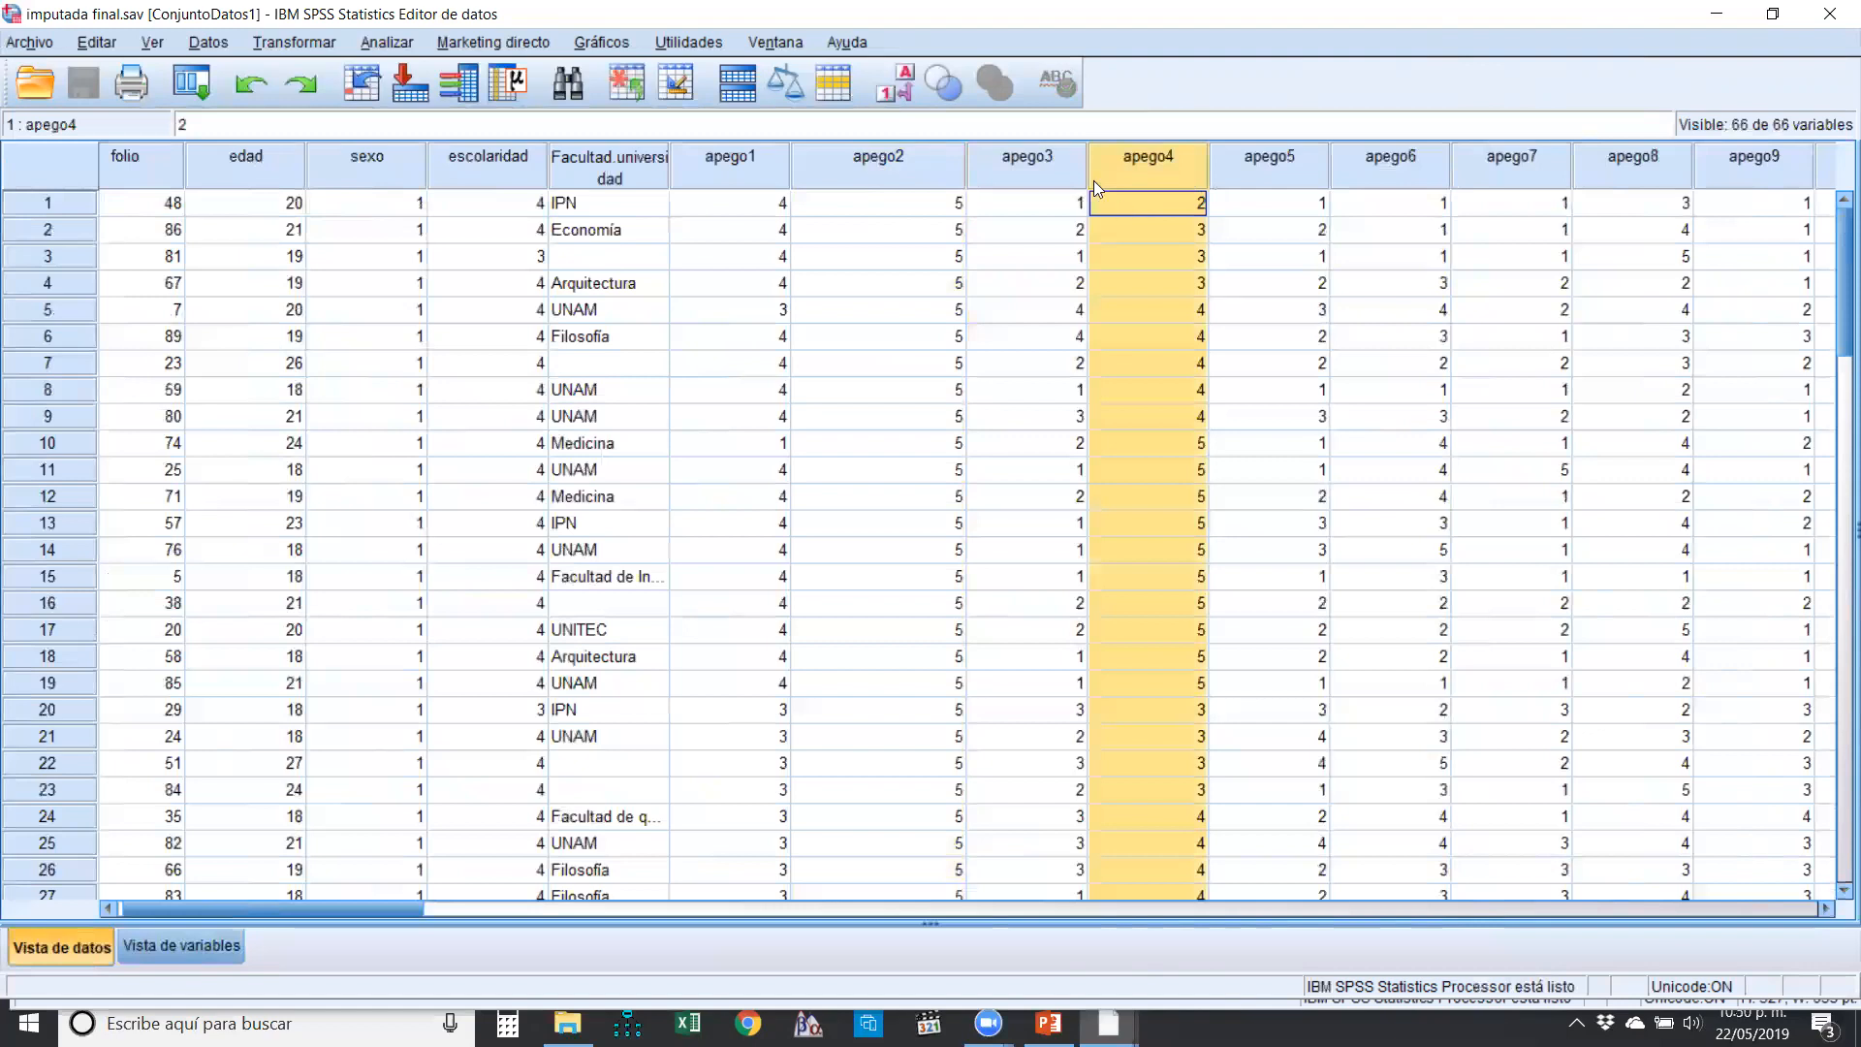
click(929, 171)
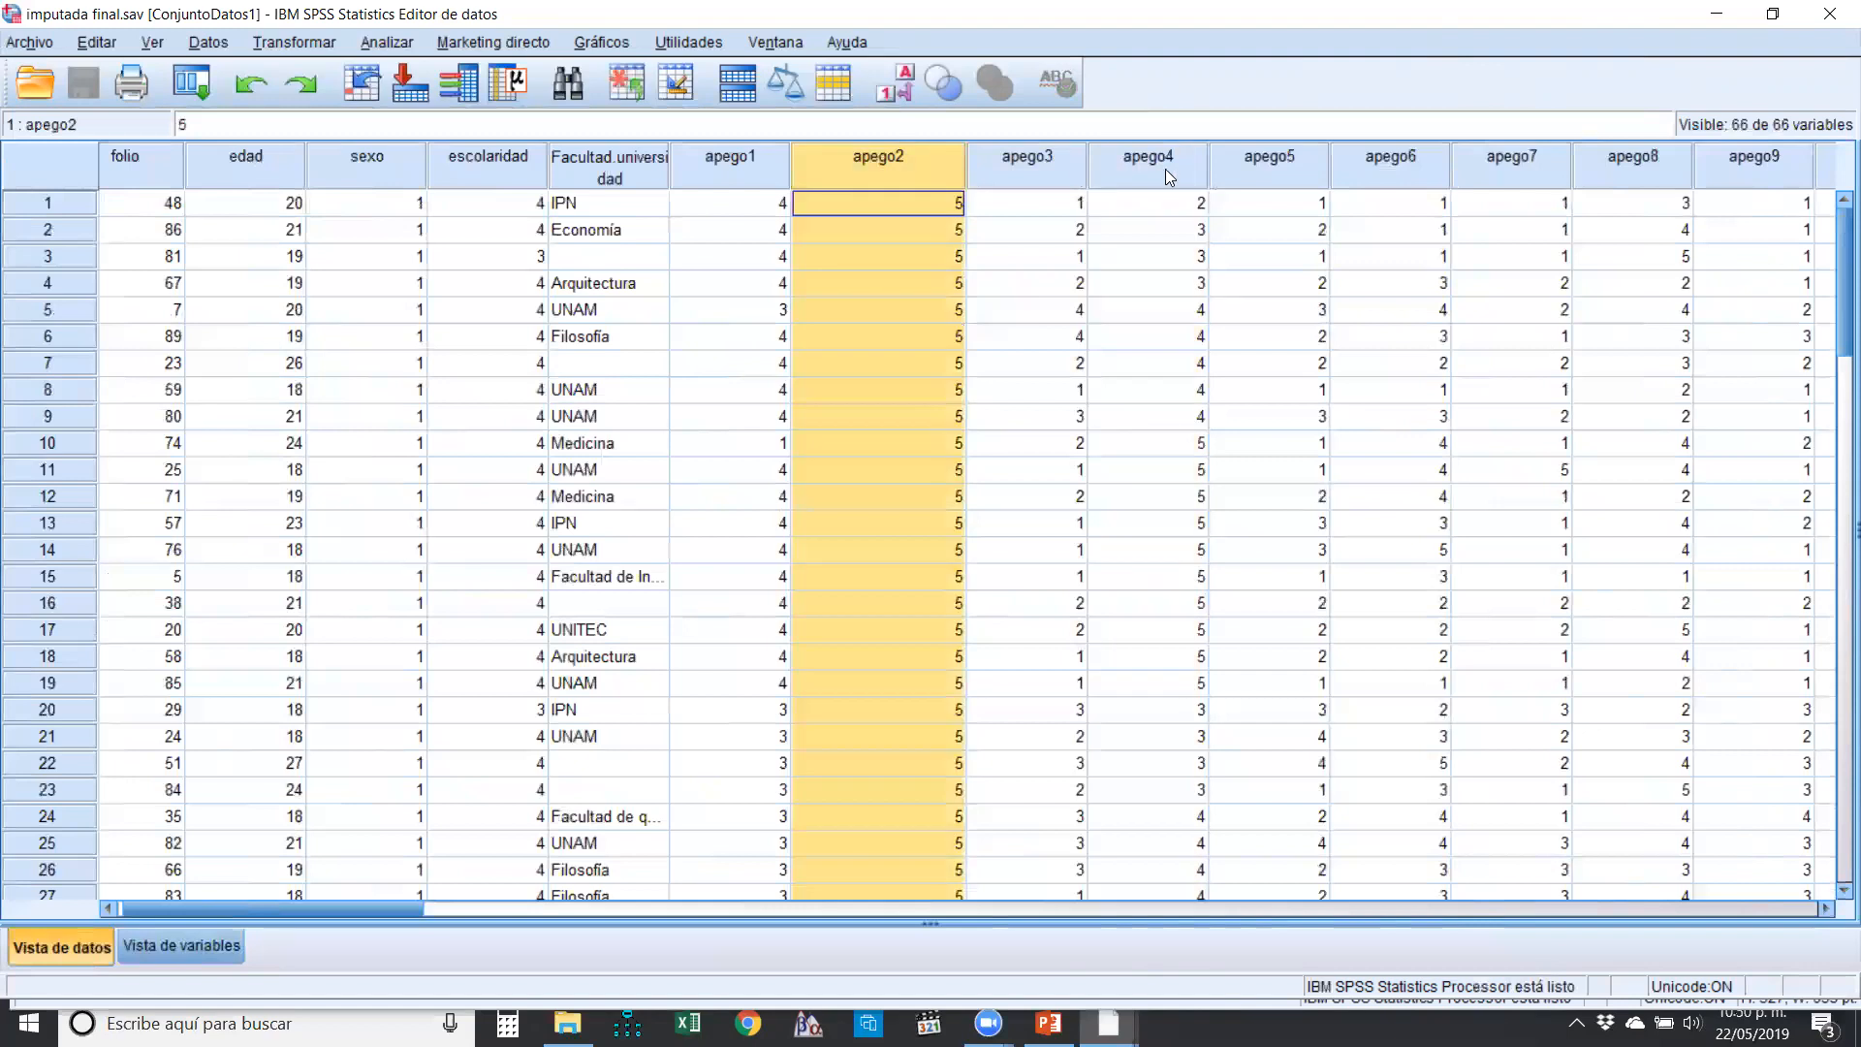
shift+click(1168, 175)
scroll(625, 513, down, 9)
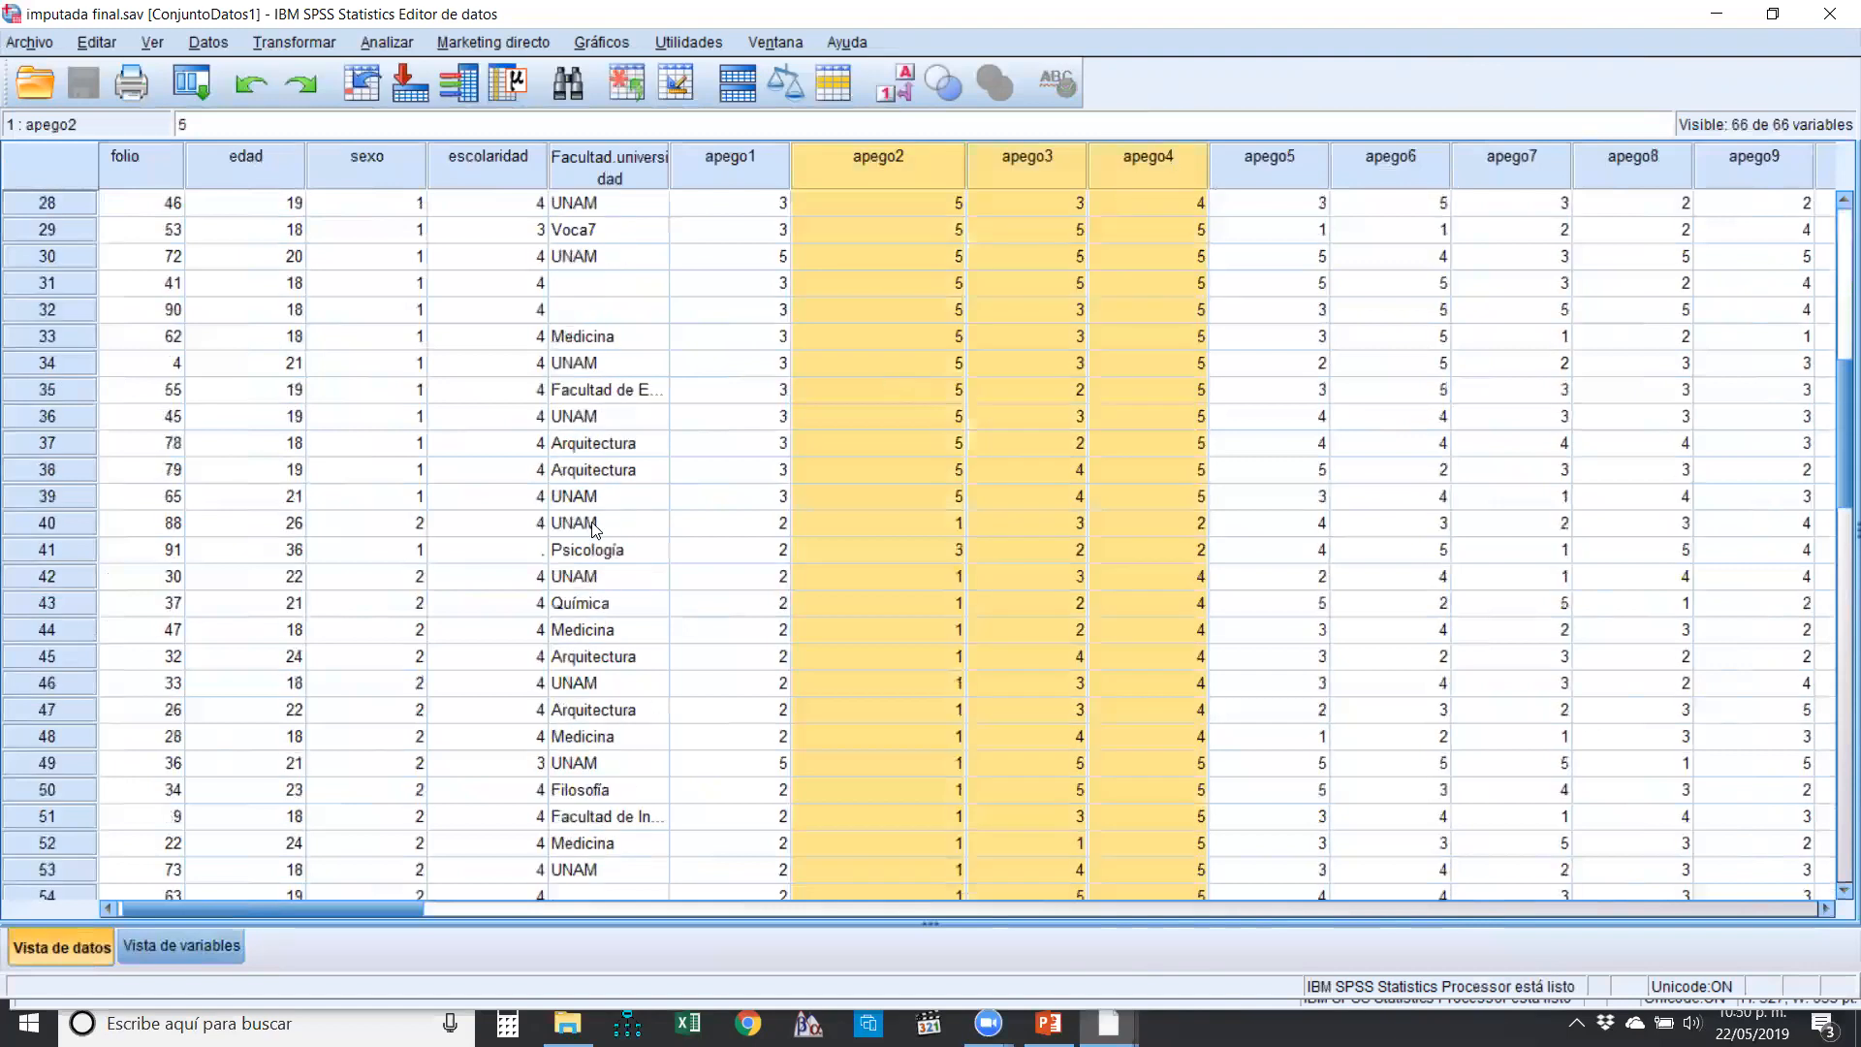
scroll(596, 528, down, 5)
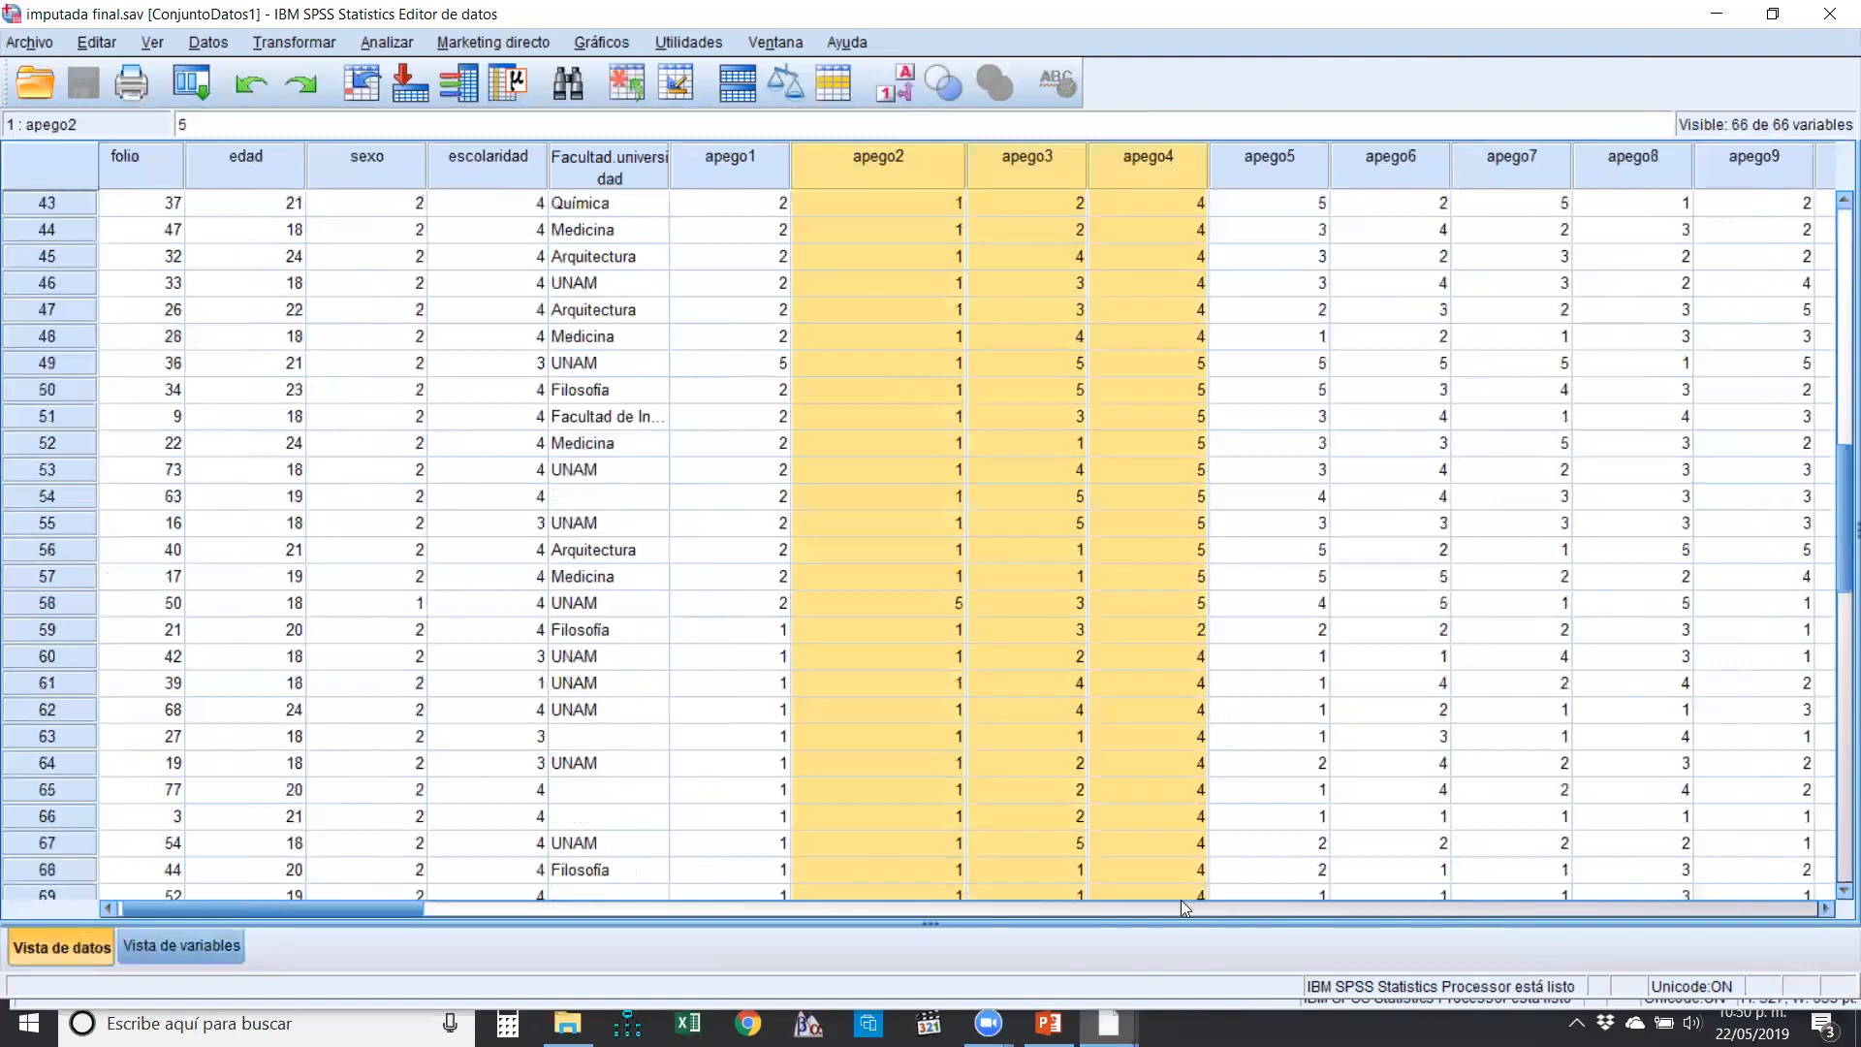
click(993, 503)
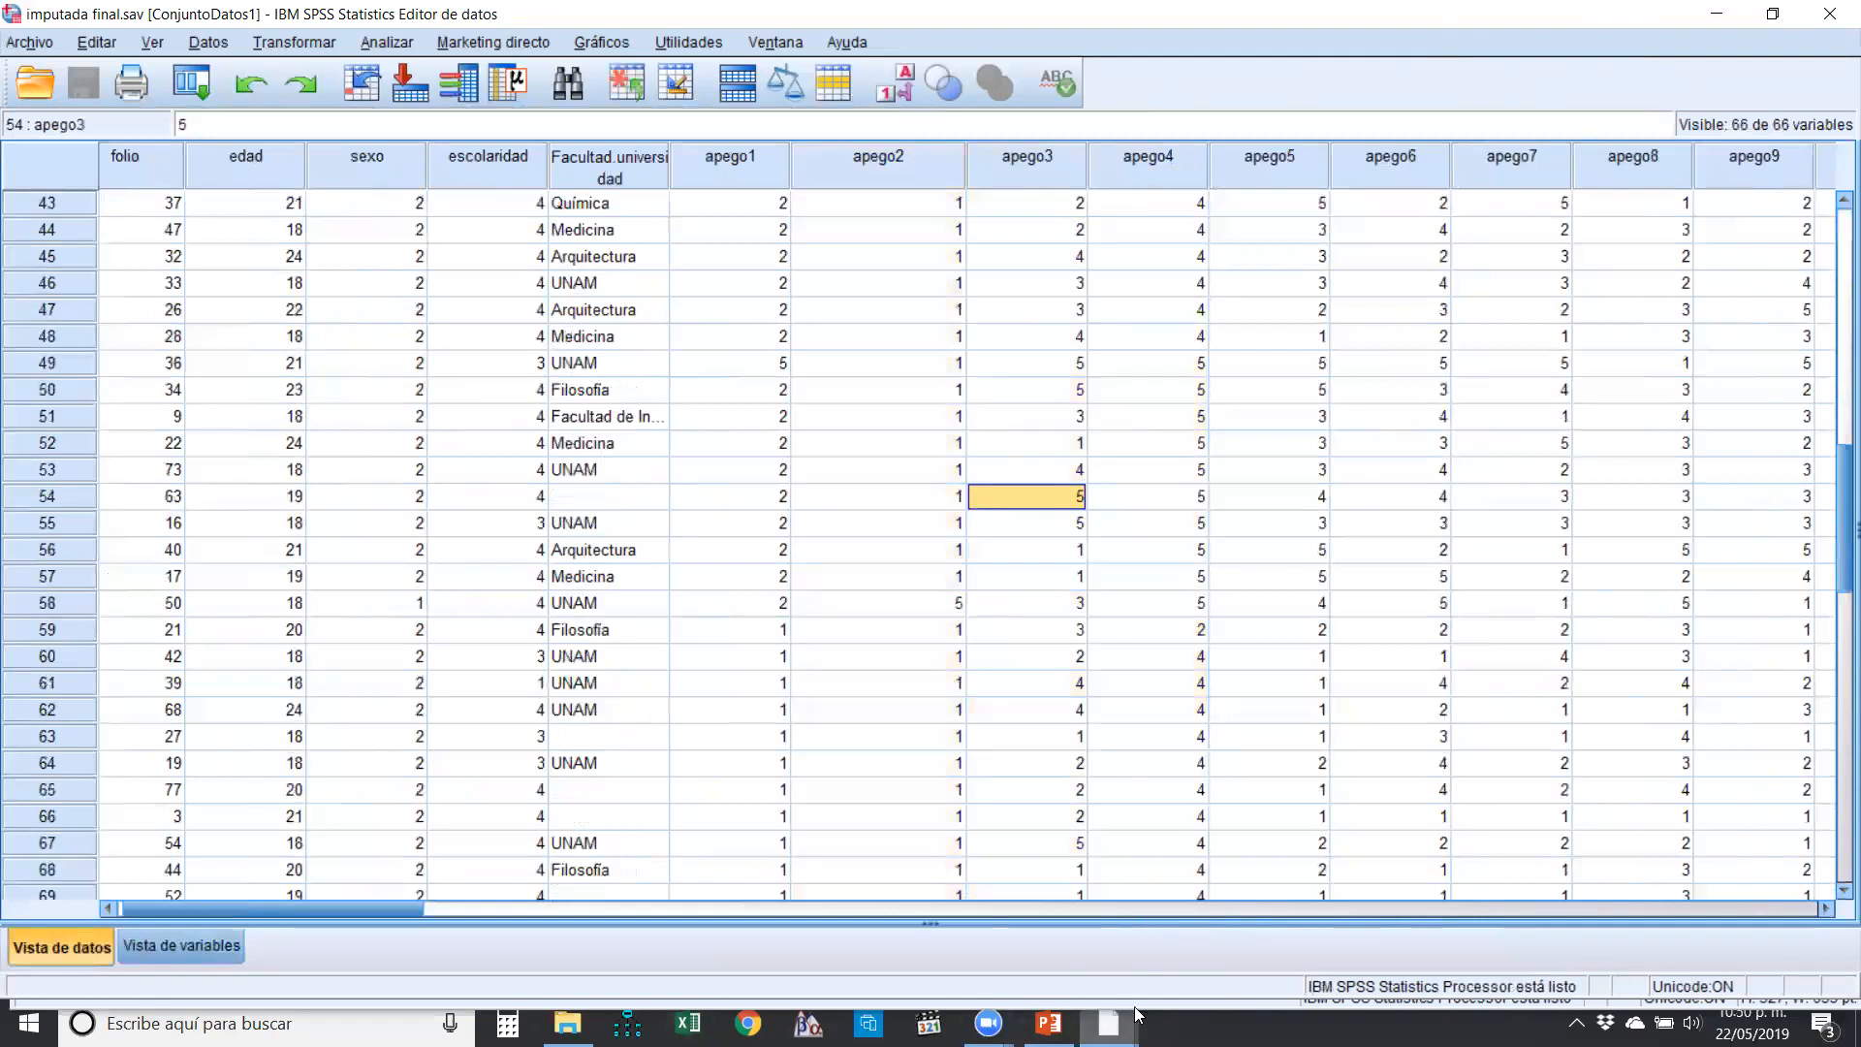
- Return to the Resultado2 output and examine the odd items' corrected correlations and alpha-if-deleted values in the item-total table
mouse_move(1124, 1018)
click(1337, 940)
click(620, 489)
scroll(636, 492, down, 5)
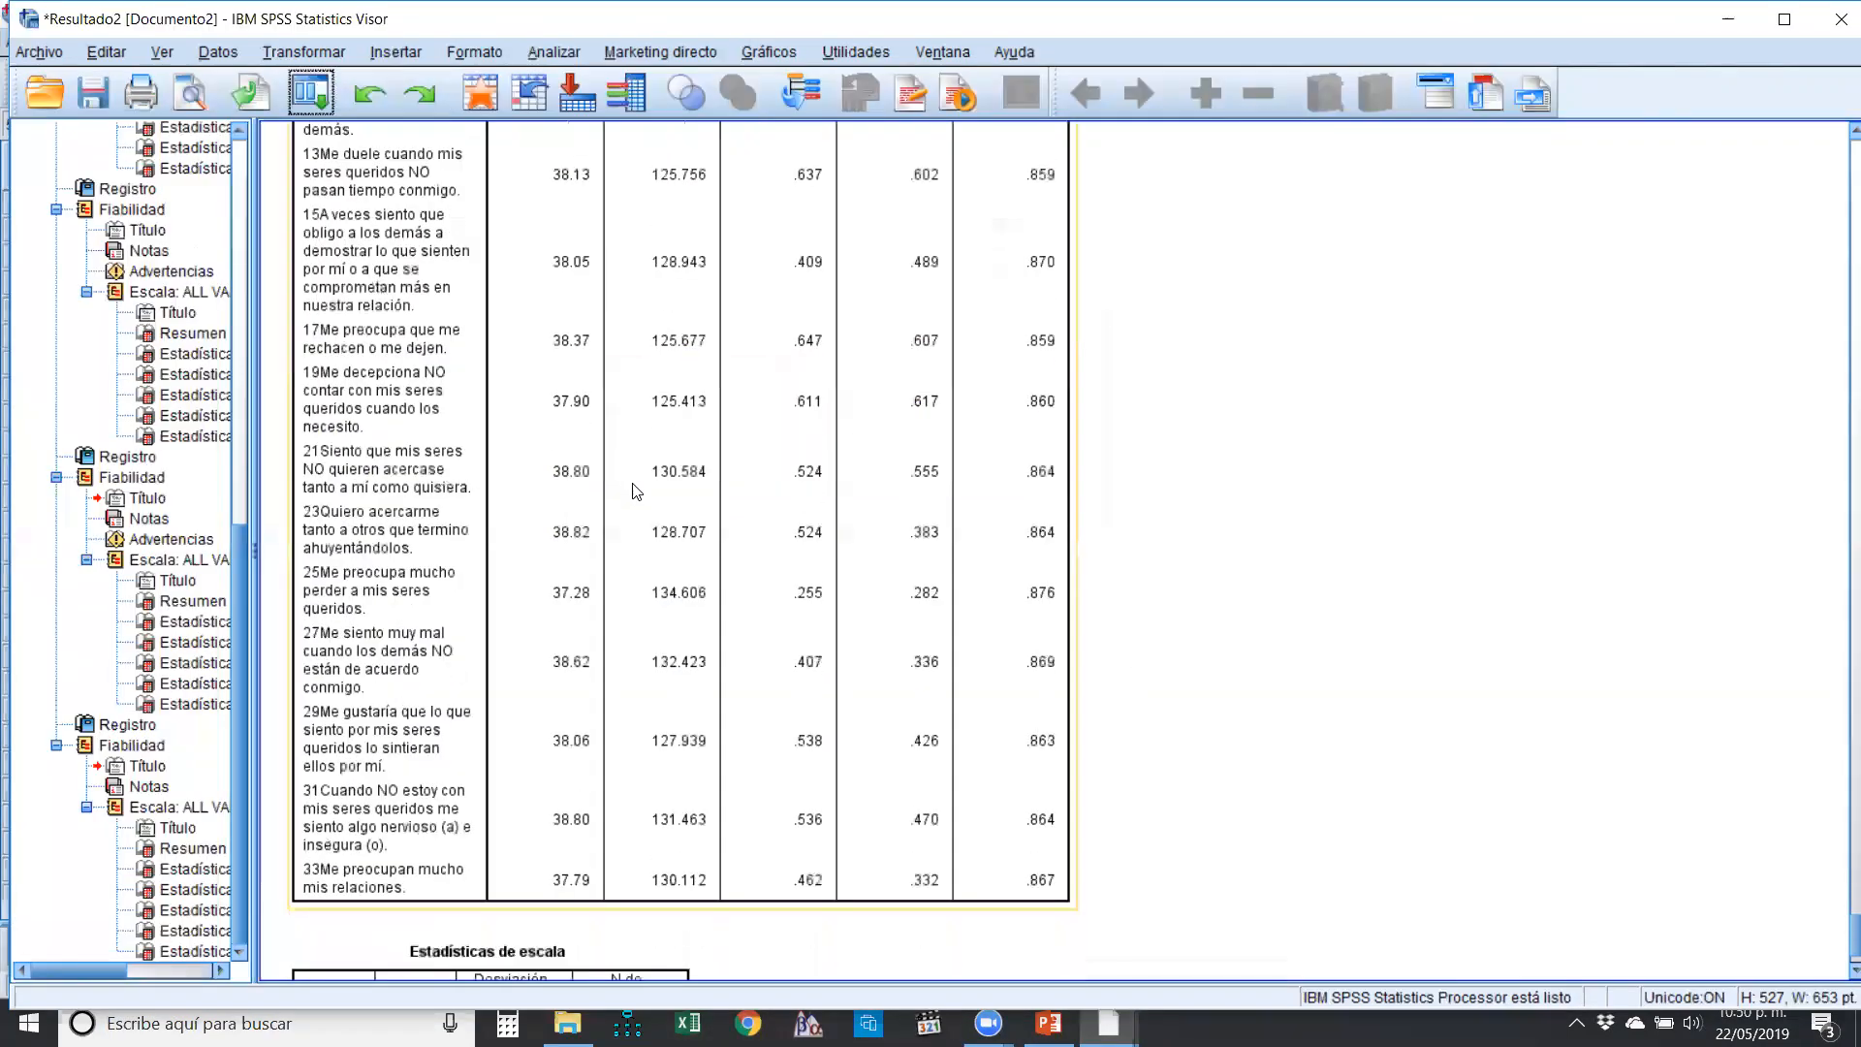
scroll(810, 485, up, 6)
scroll(813, 586, down, 3)
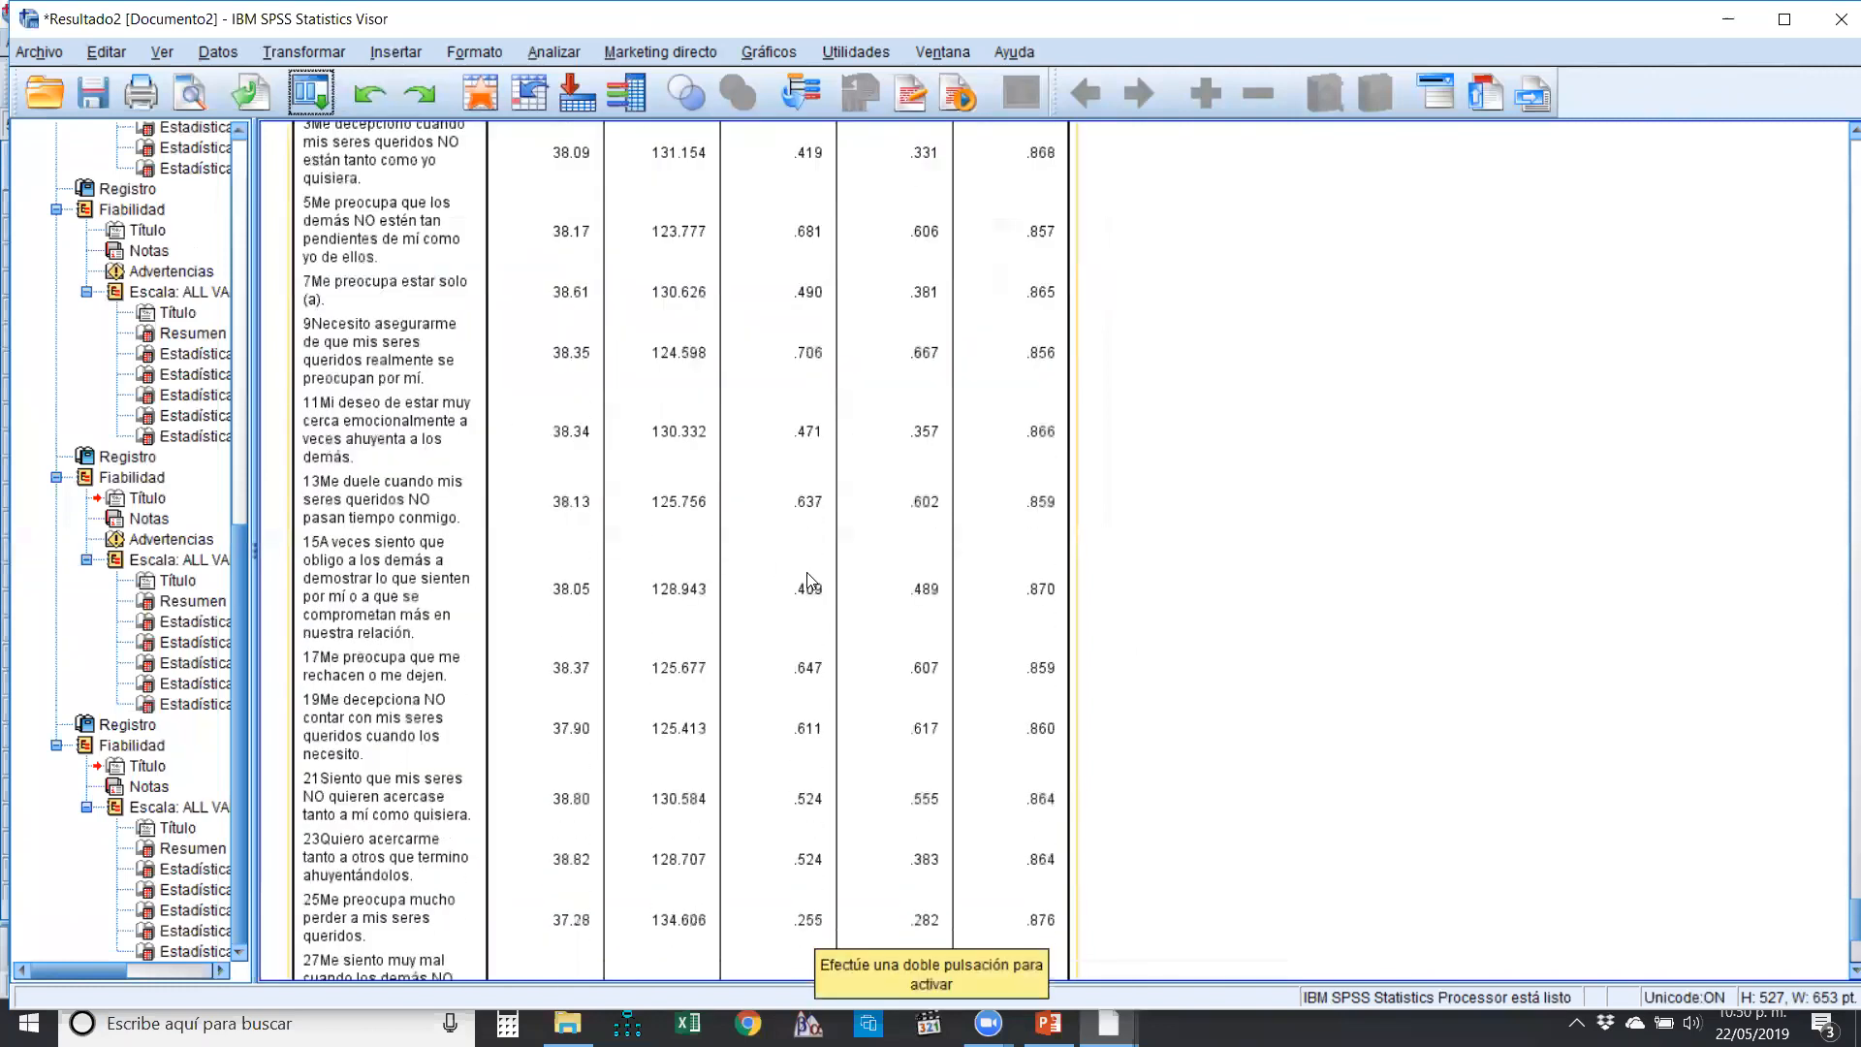
scroll(810, 581, down, 3)
scroll(807, 579, up, 6)
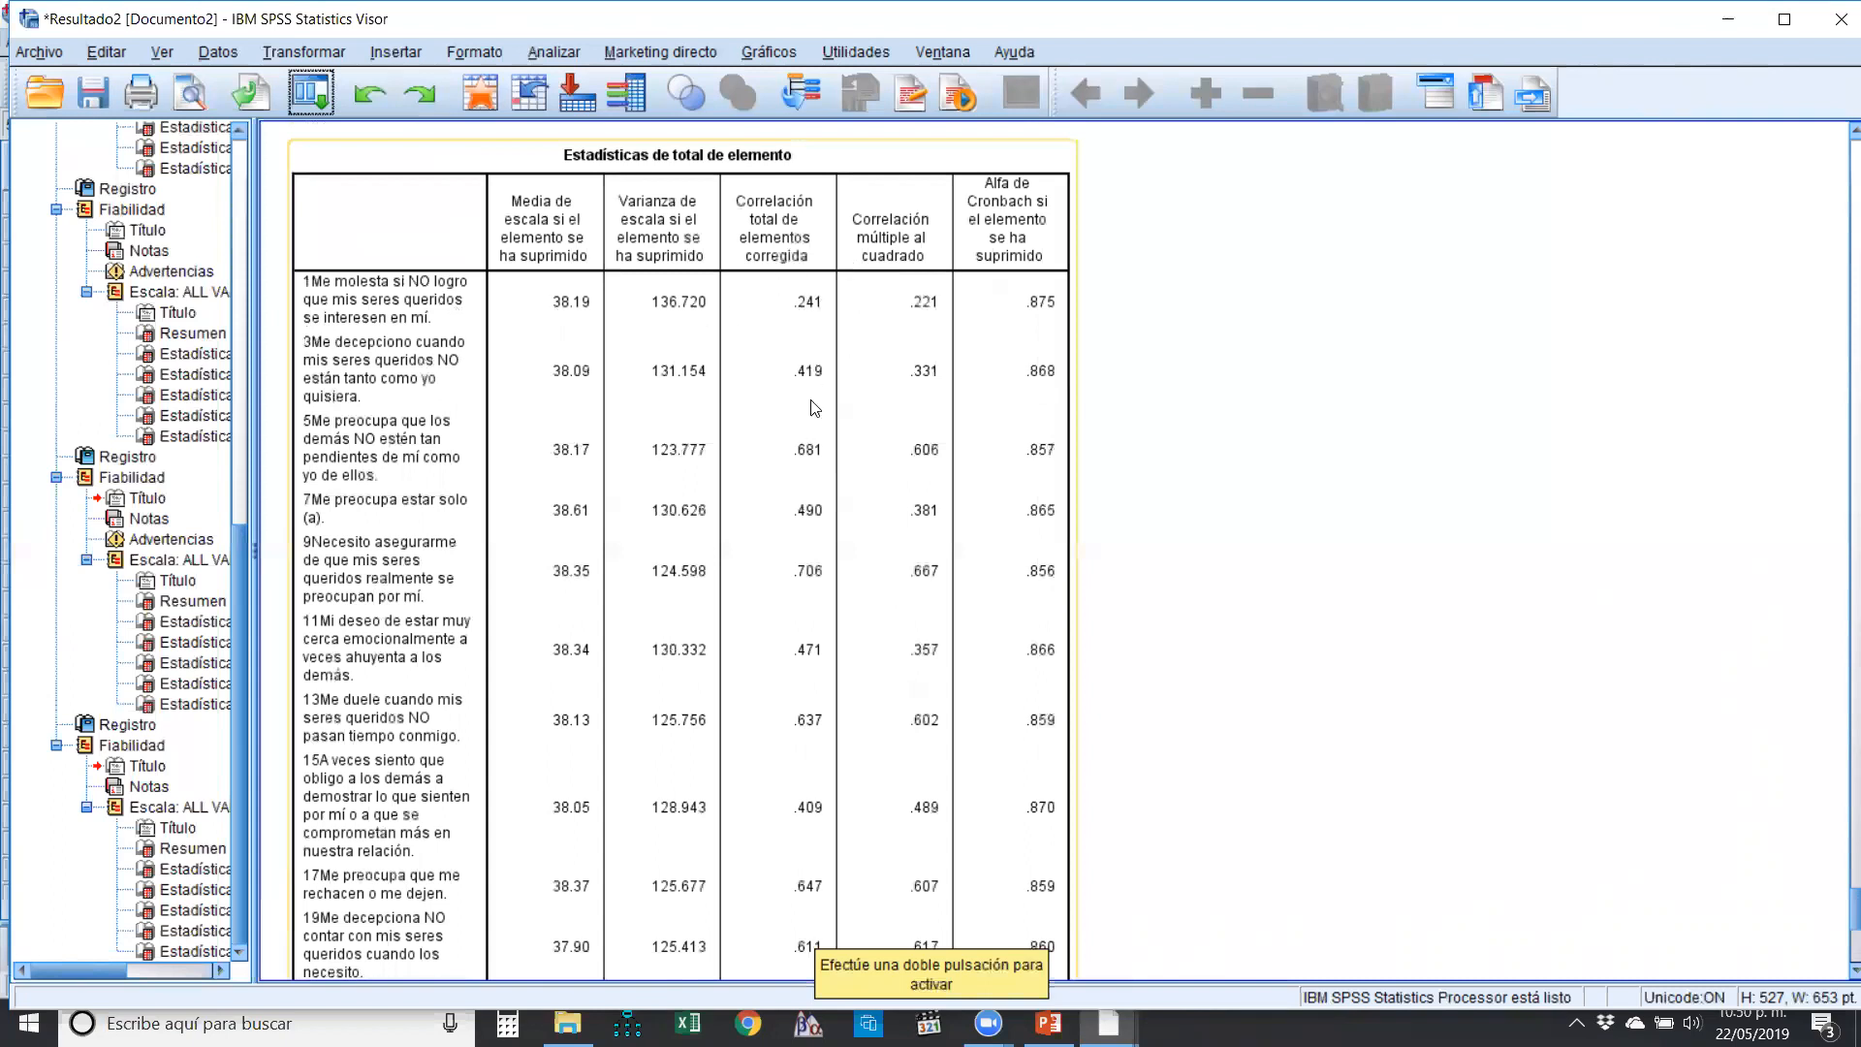
- Examine the odd-item reliability output, from the item-total table to Cronbach's alpha, the summary item statistics and the scale statistics
scroll(761, 499, down, 3)
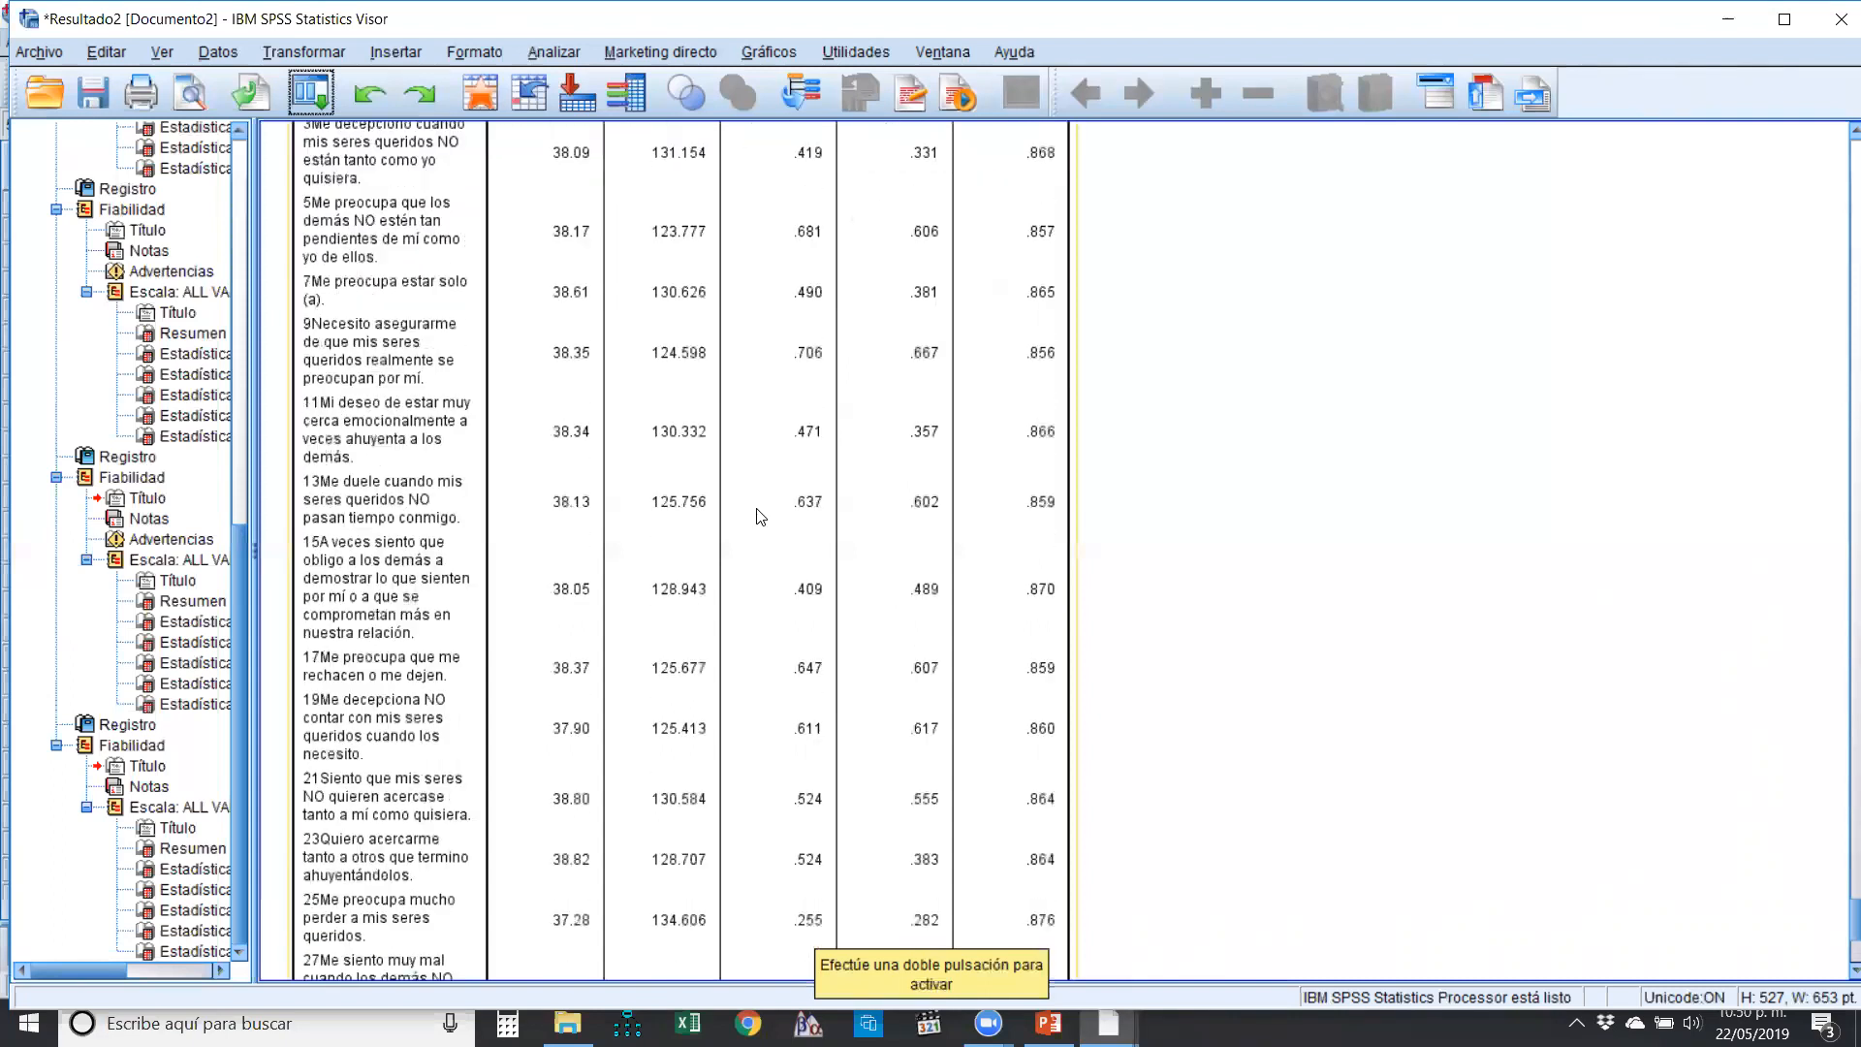
scroll(760, 517, down, 1)
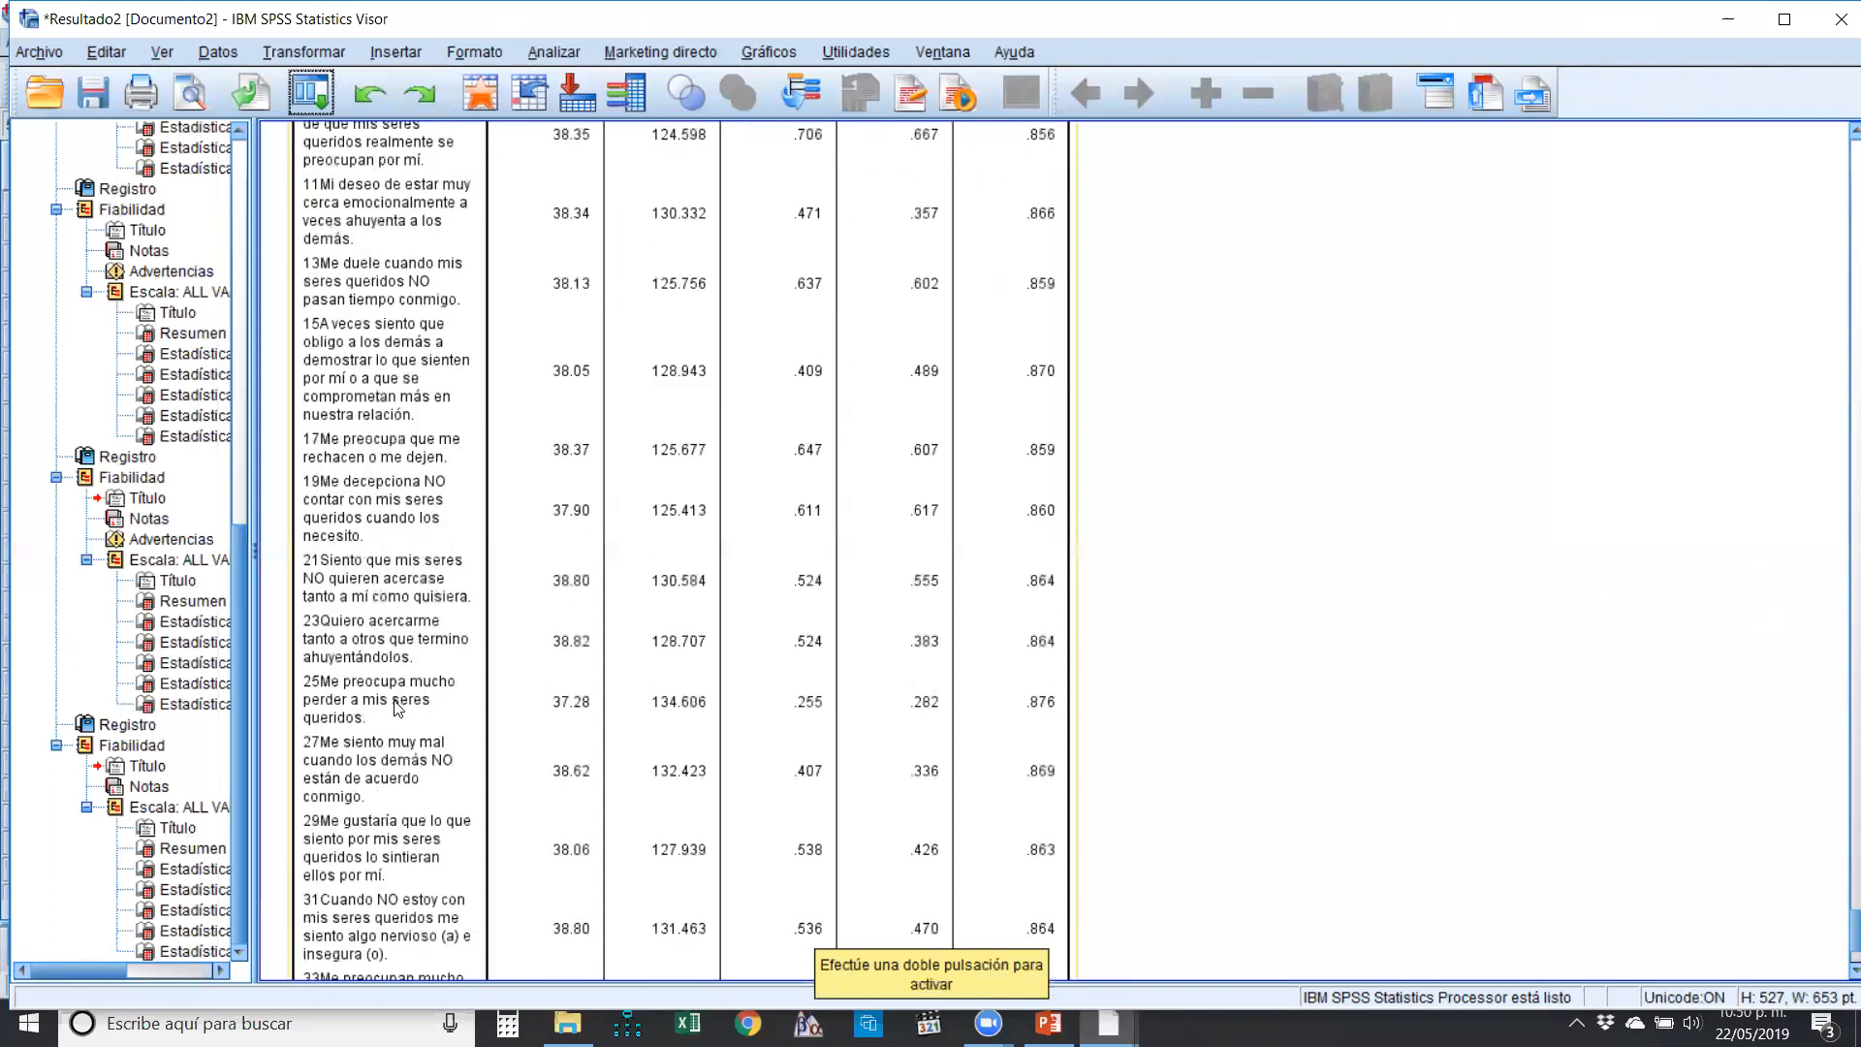
scroll(821, 719, down, 1)
scroll(803, 714, up, 7)
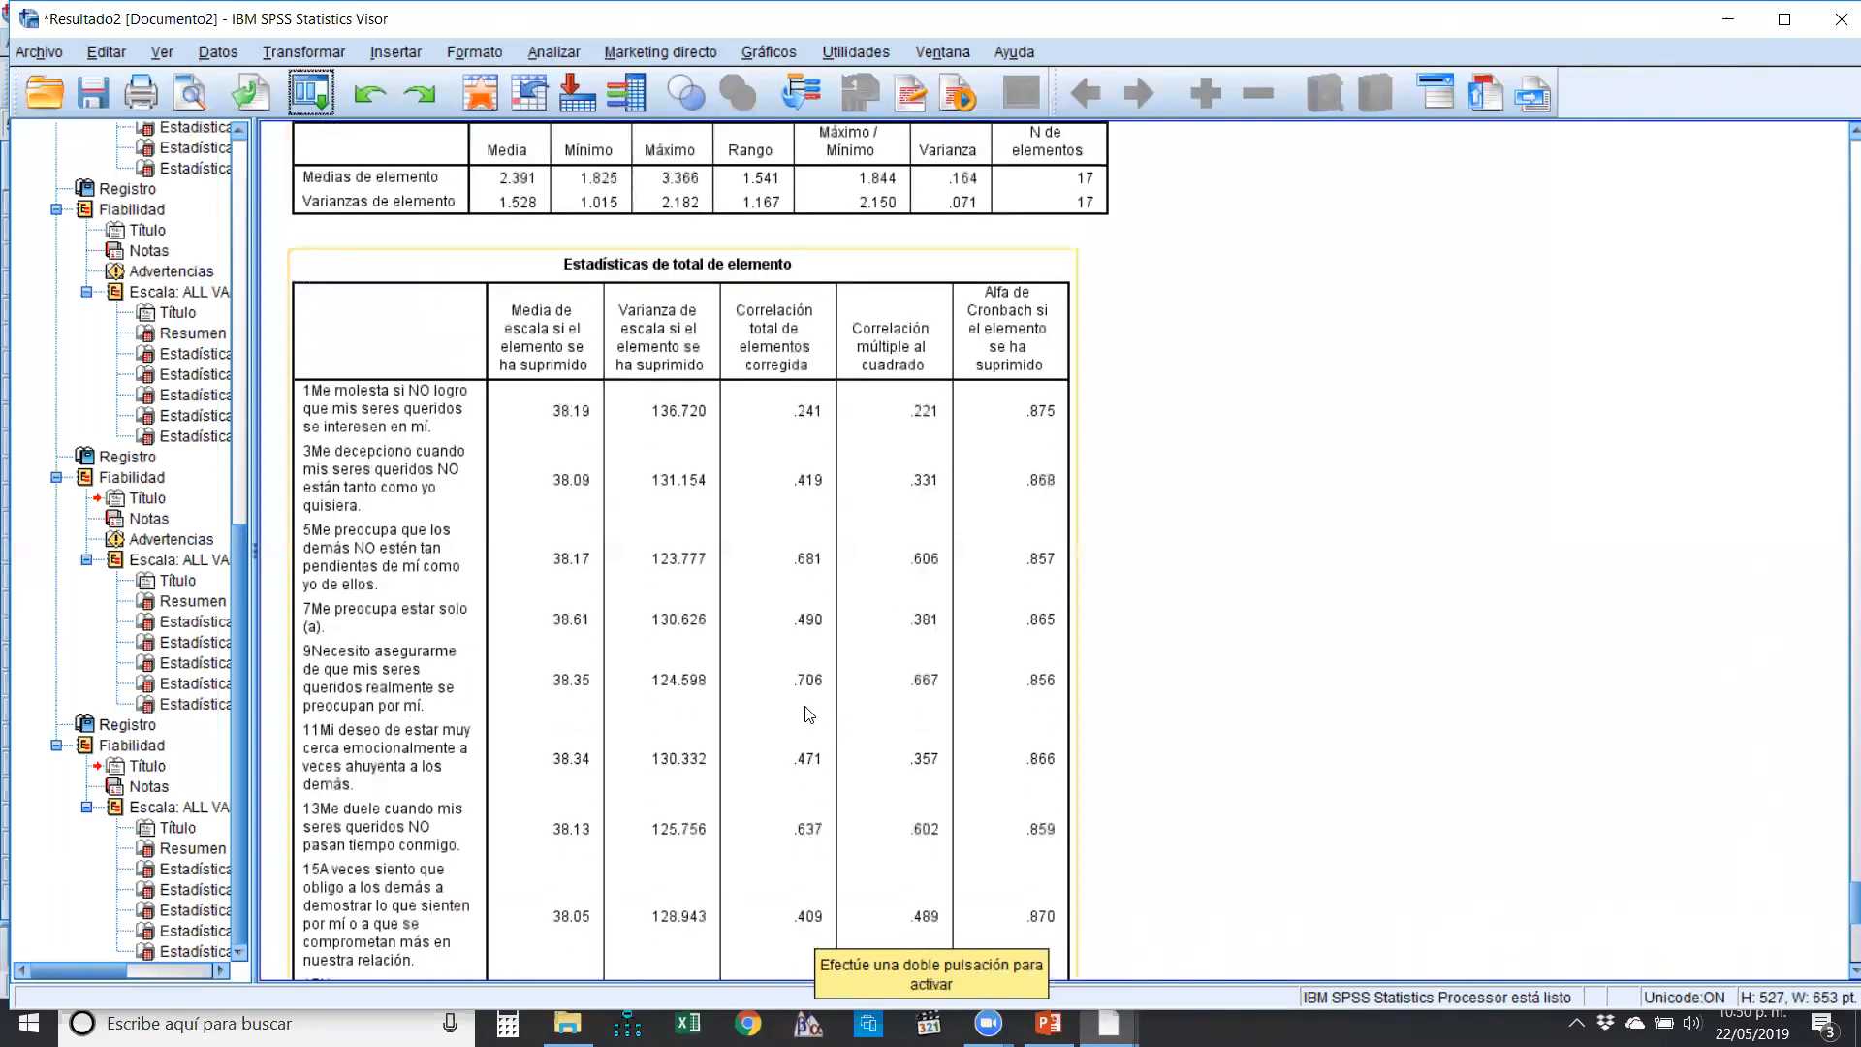
scroll(780, 687, up, 18)
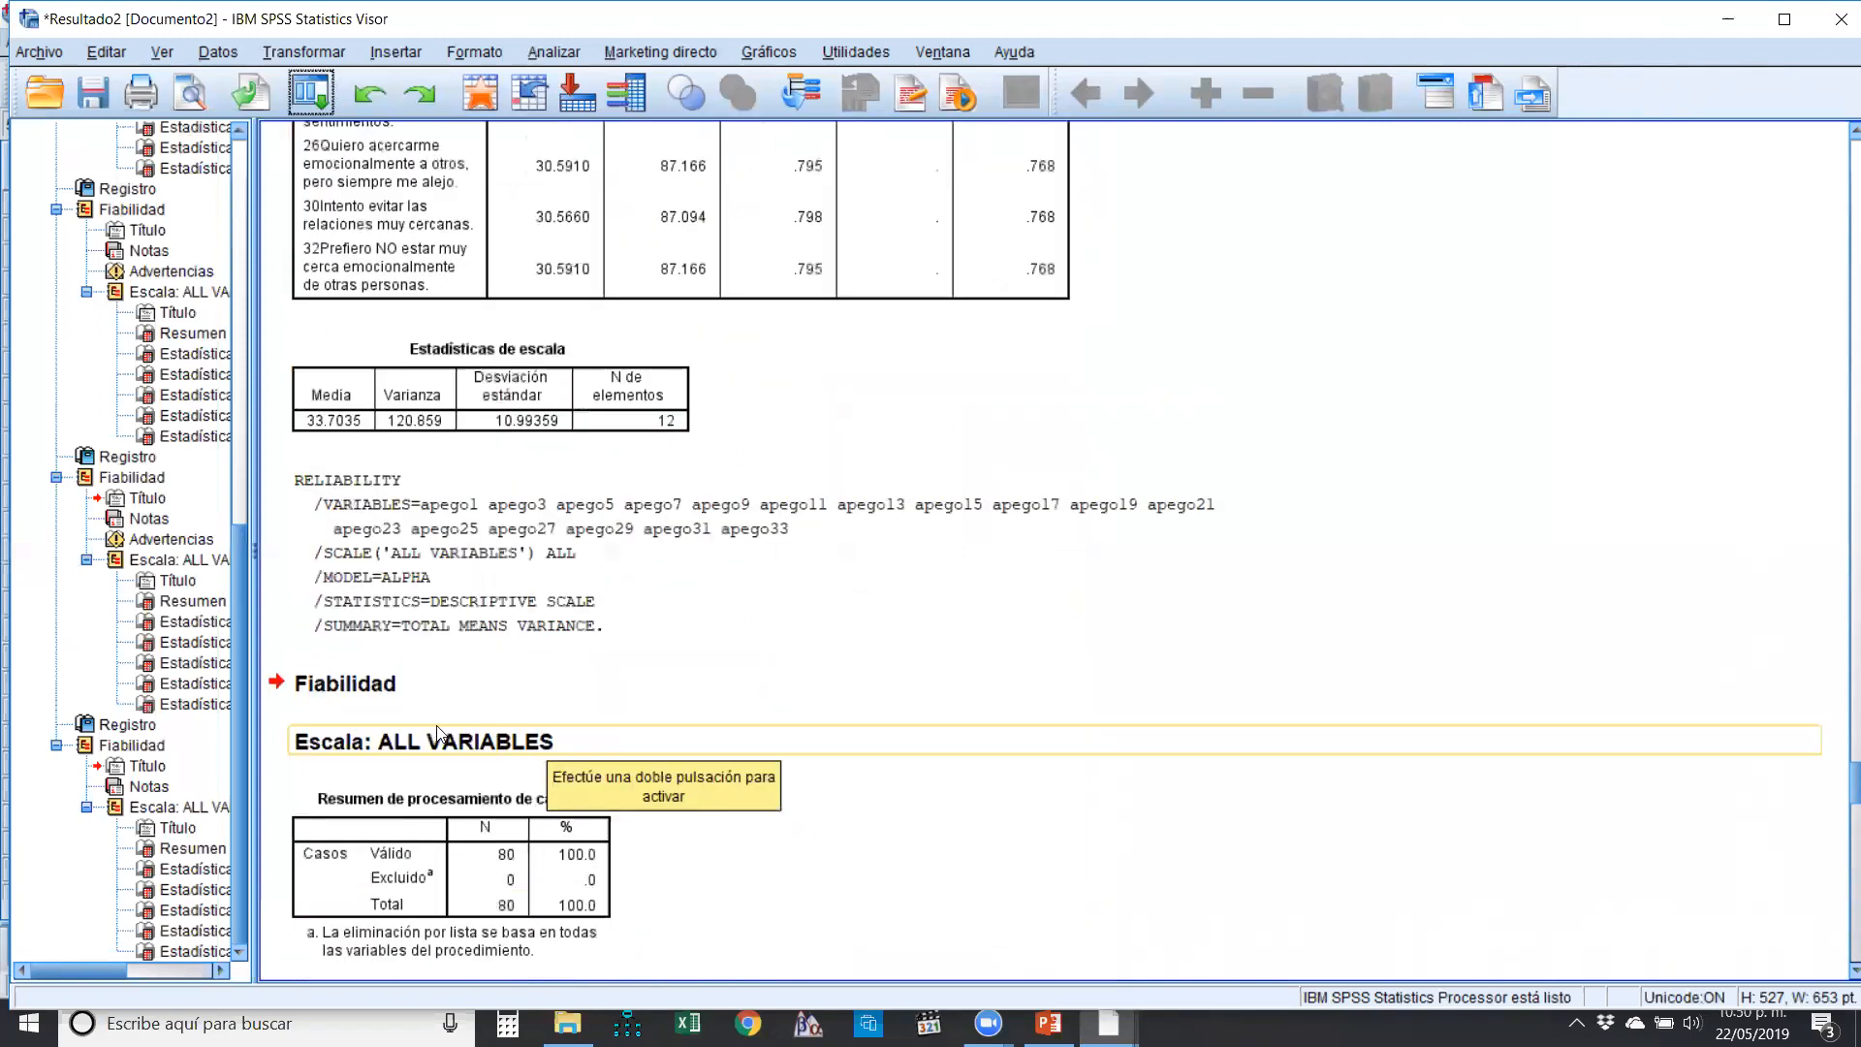
scroll(391, 814, down, 5)
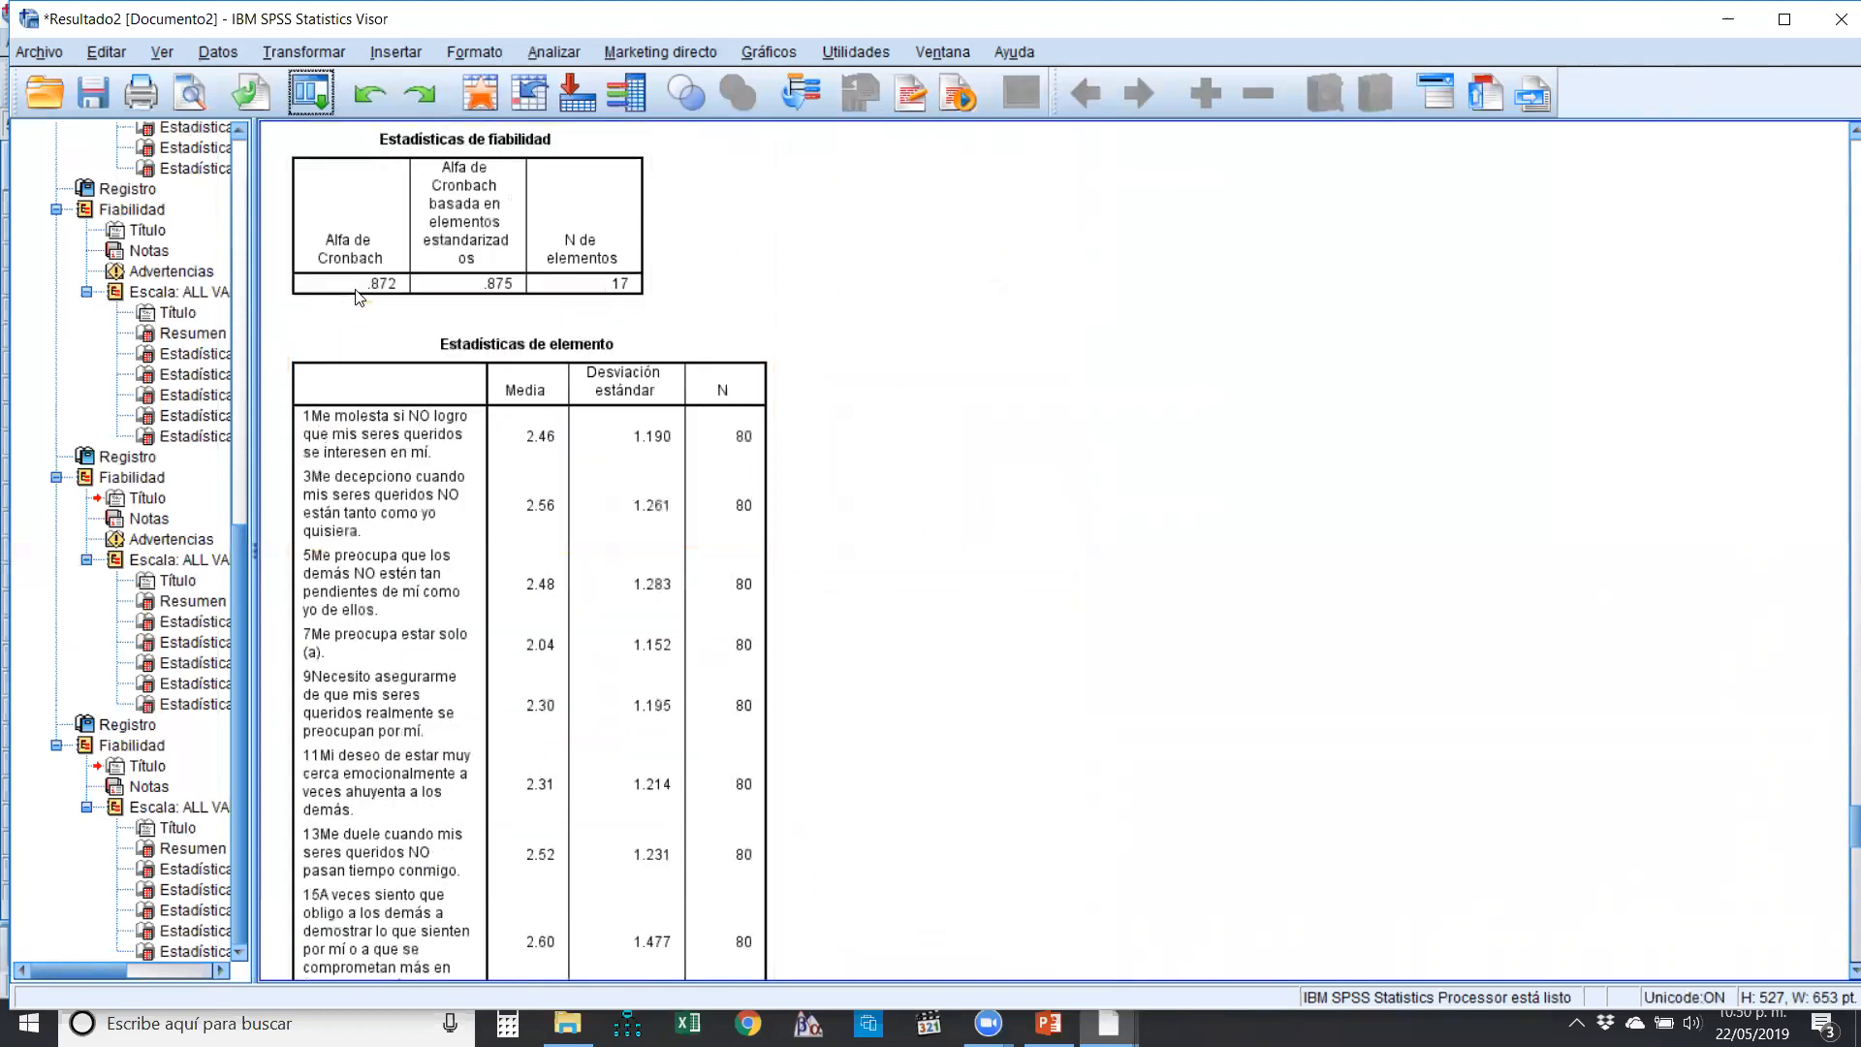
scroll(935, 727, down, 11)
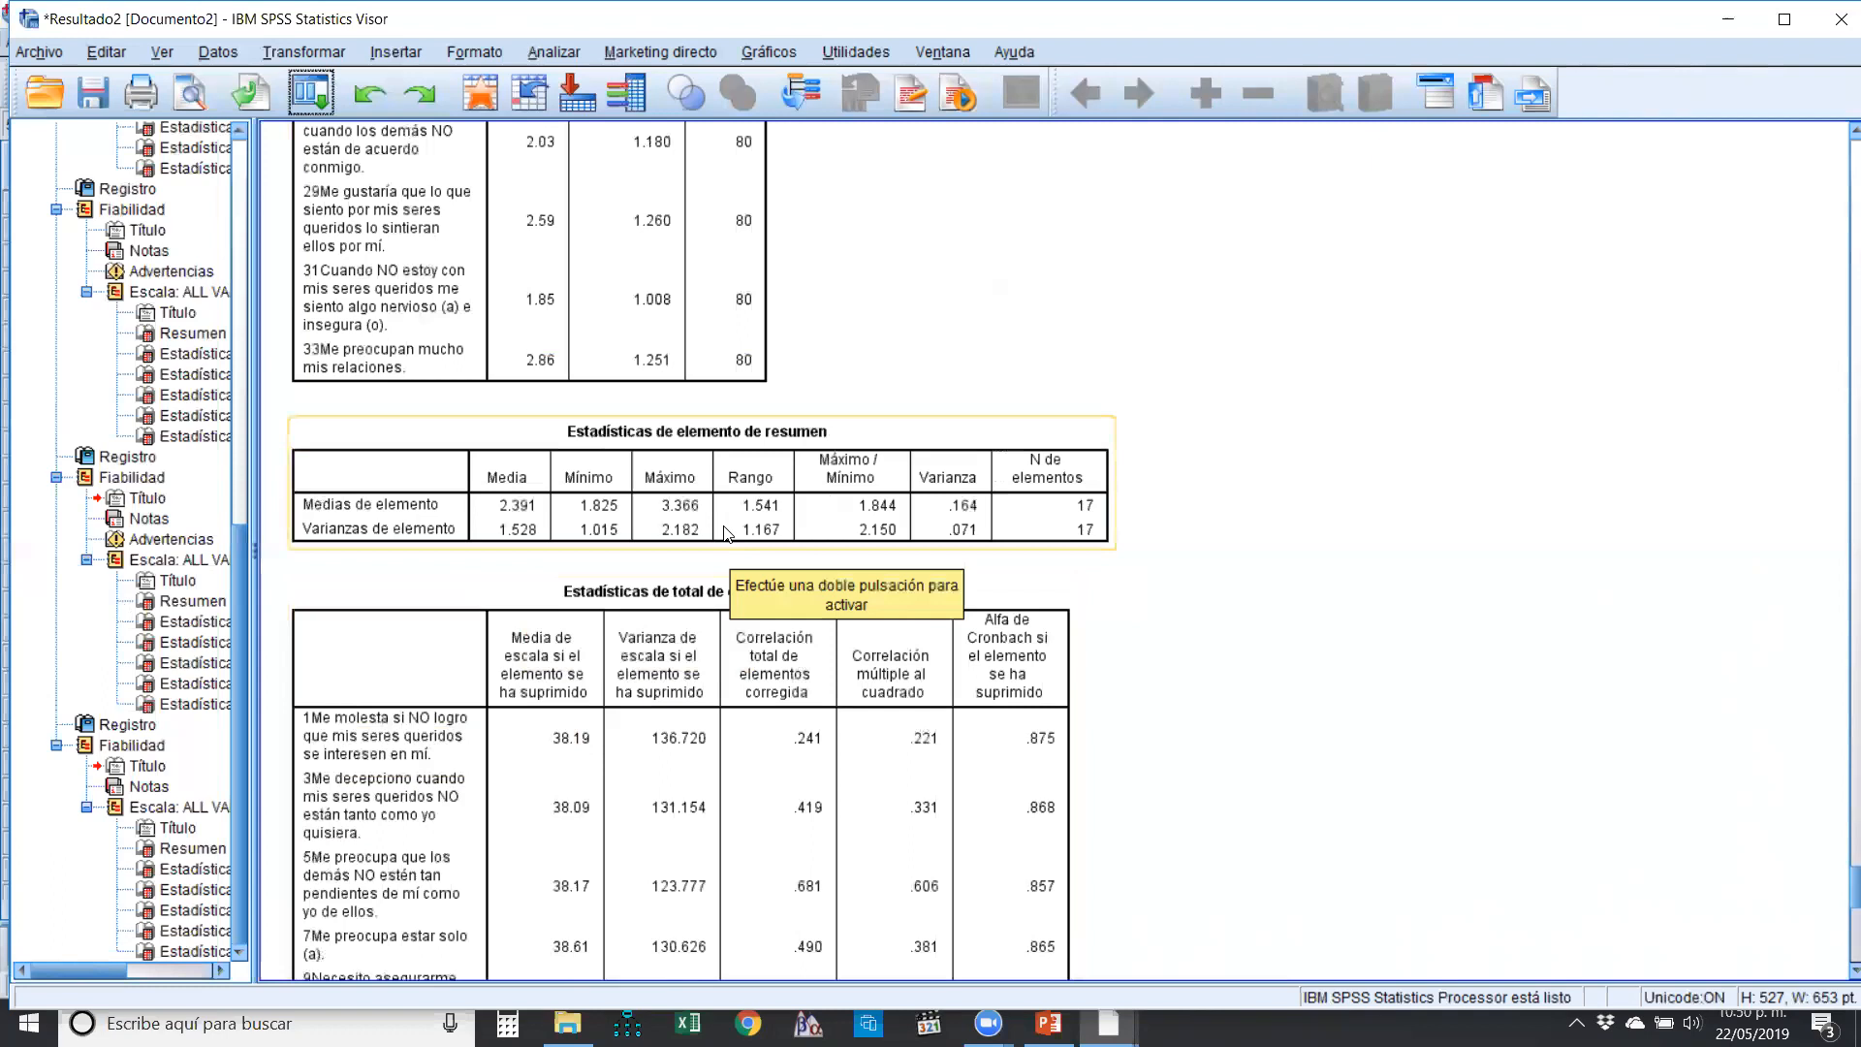
scroll(727, 533, down, 10)
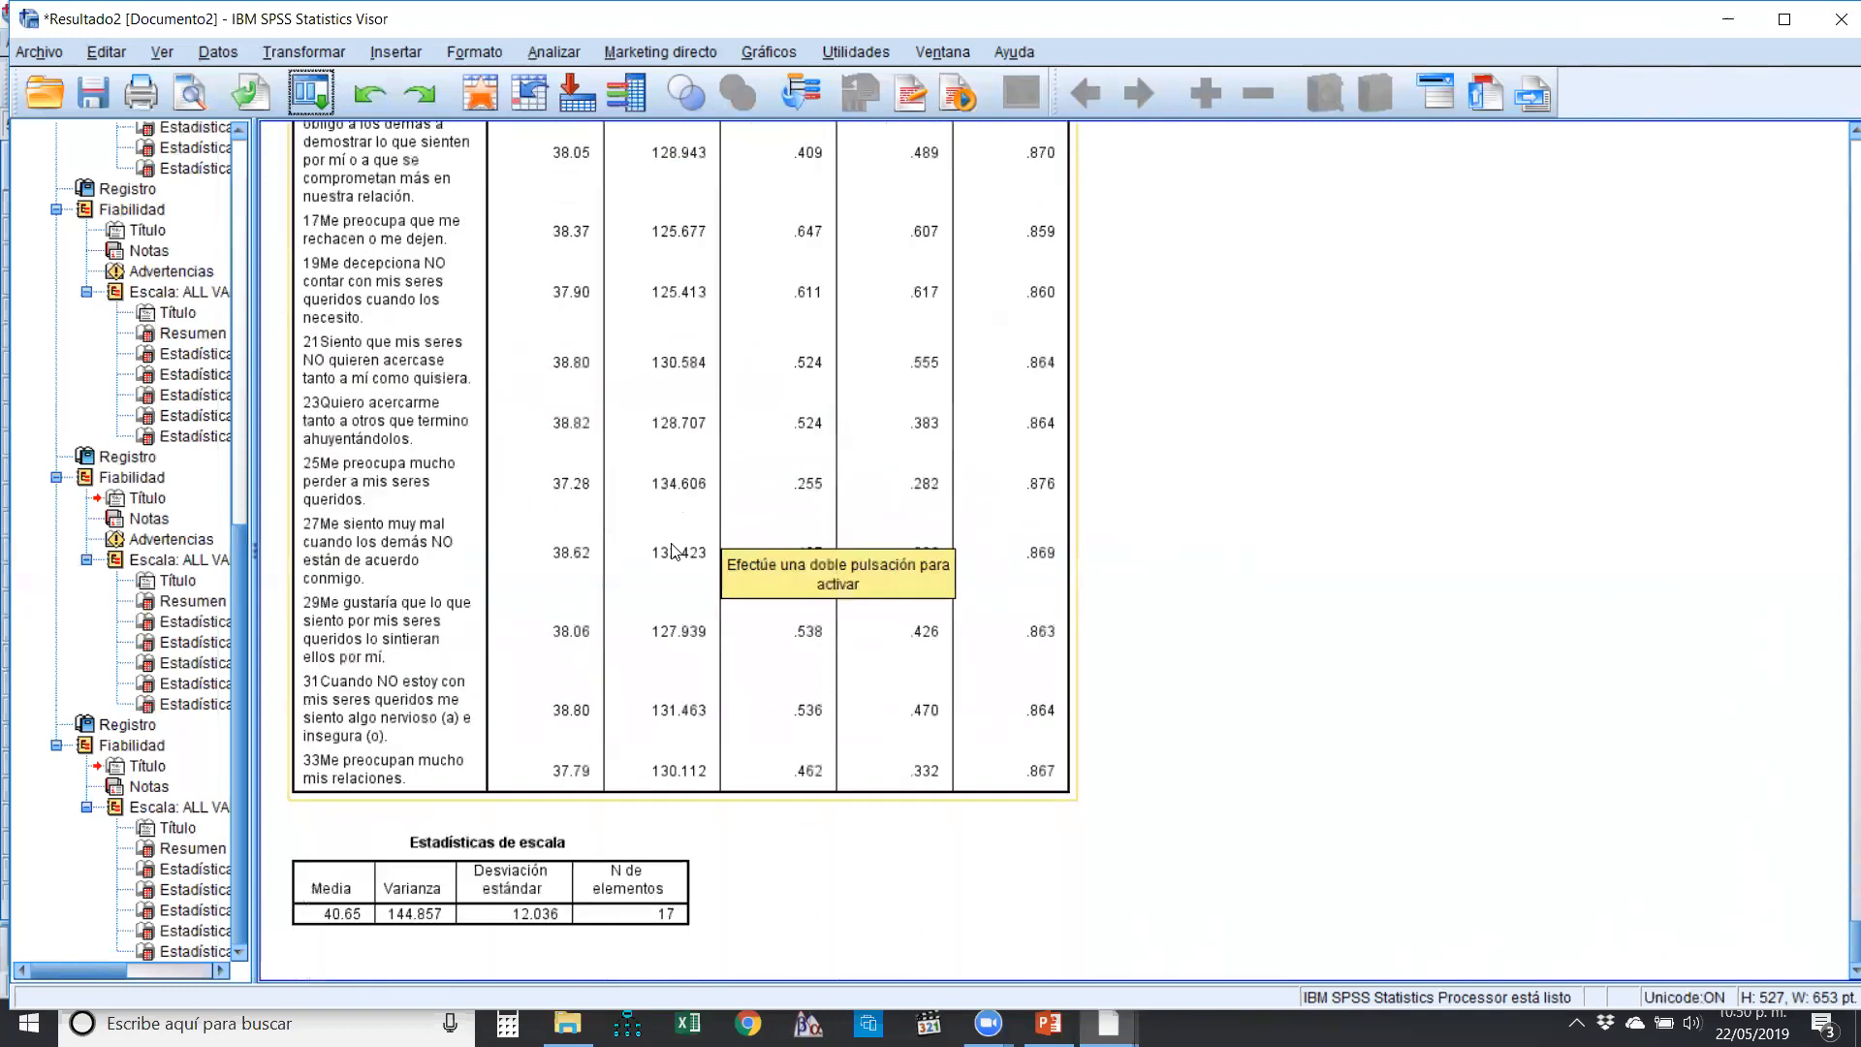
scroll(676, 550, up, 12)
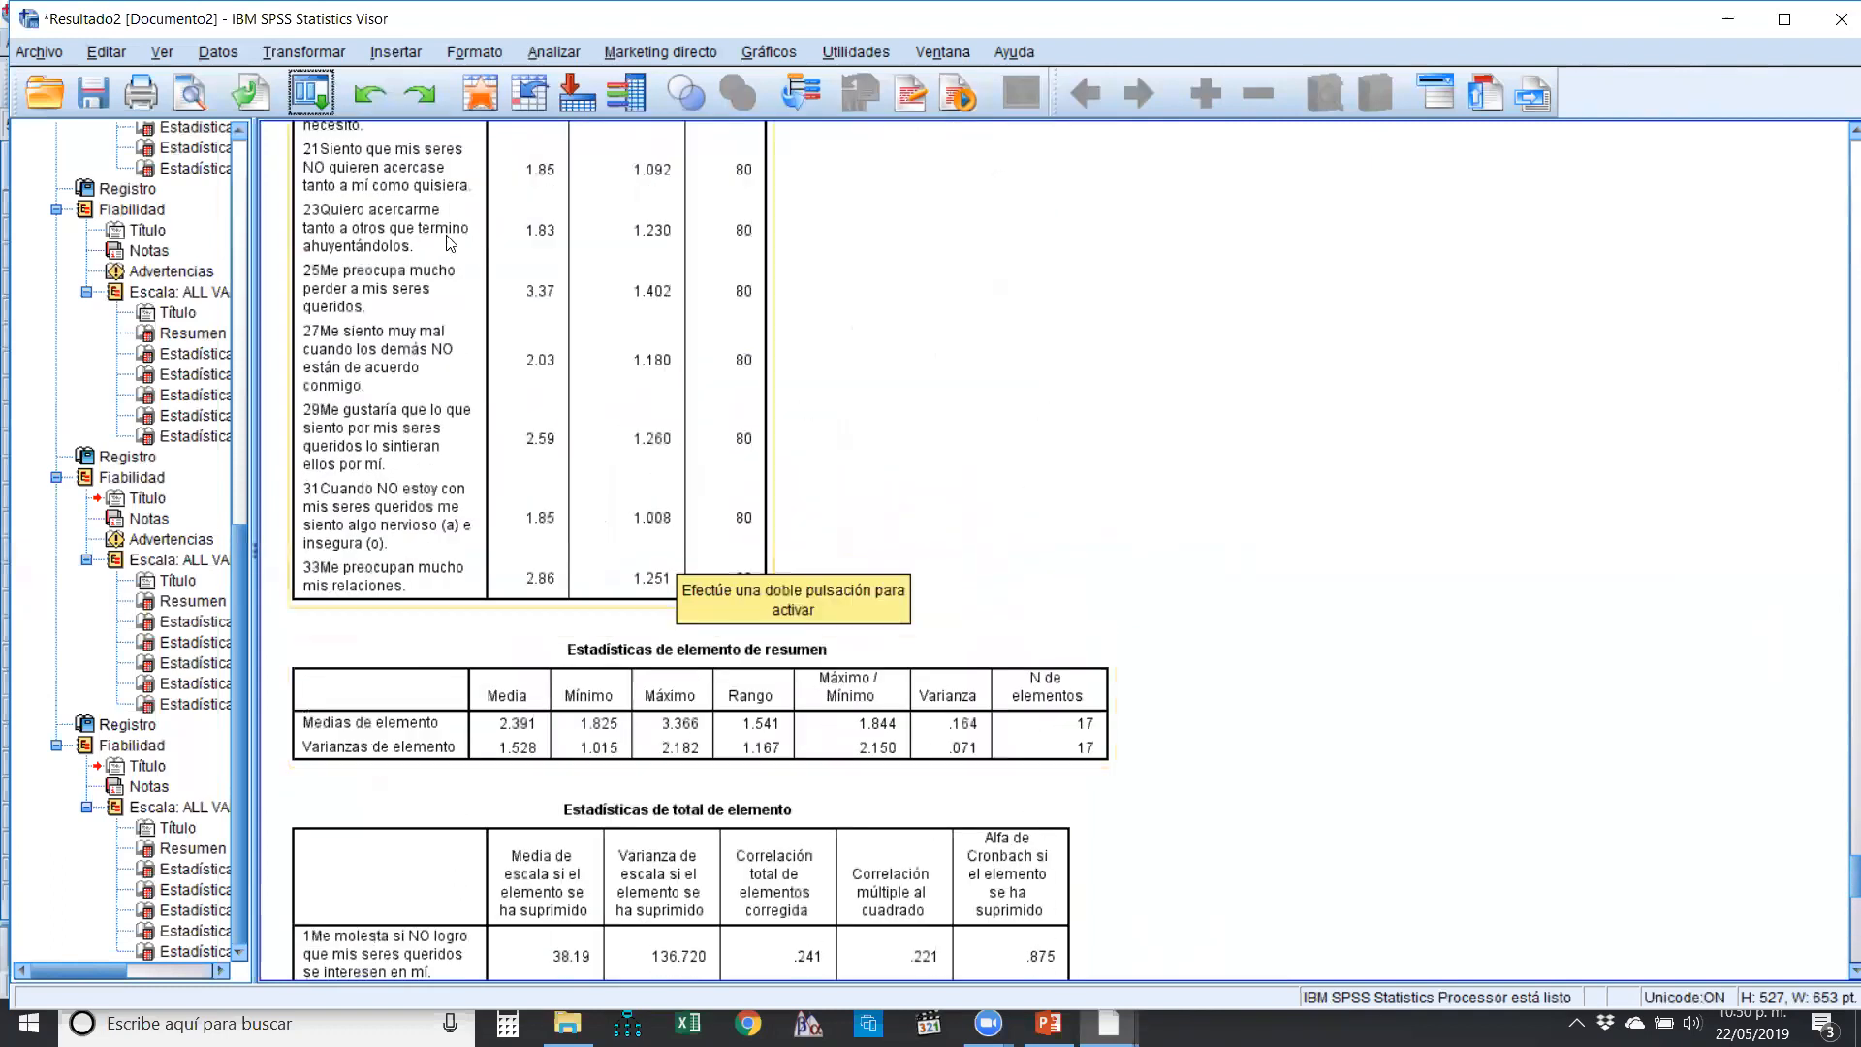
click(309, 97)
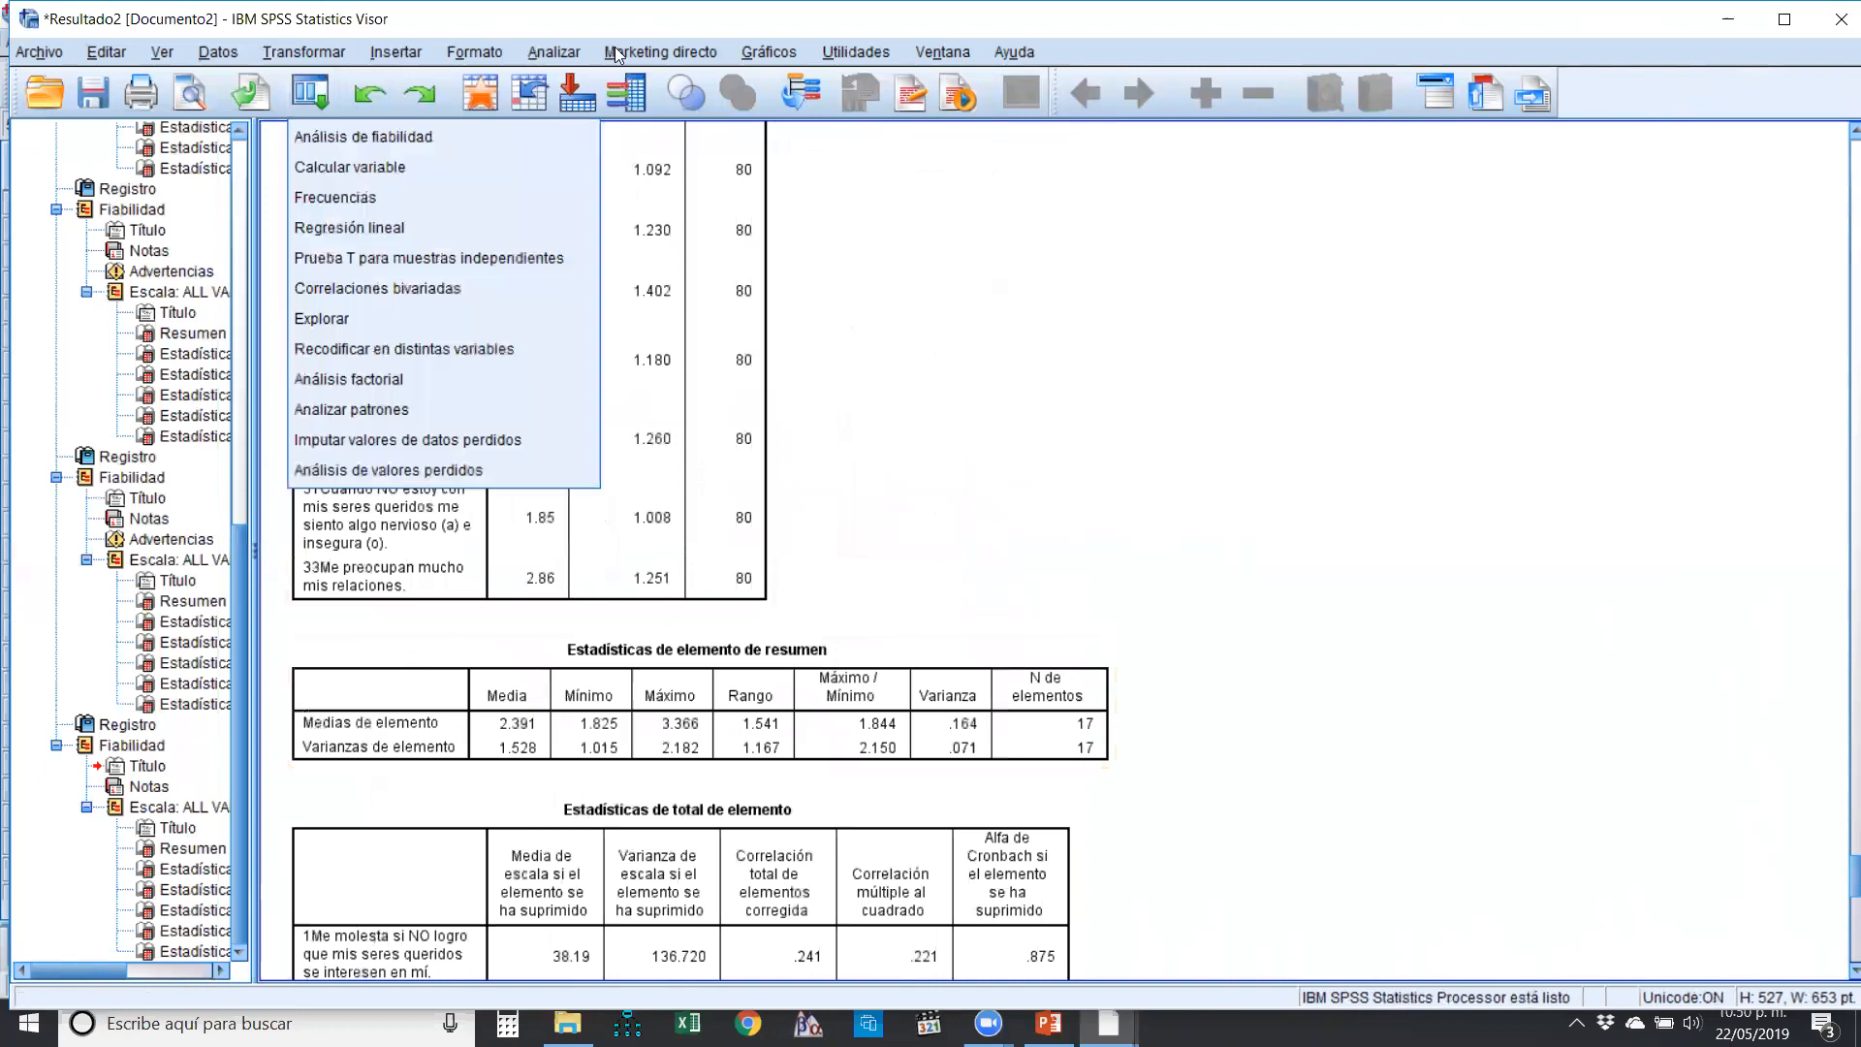
click(570, 49)
click(511, 22)
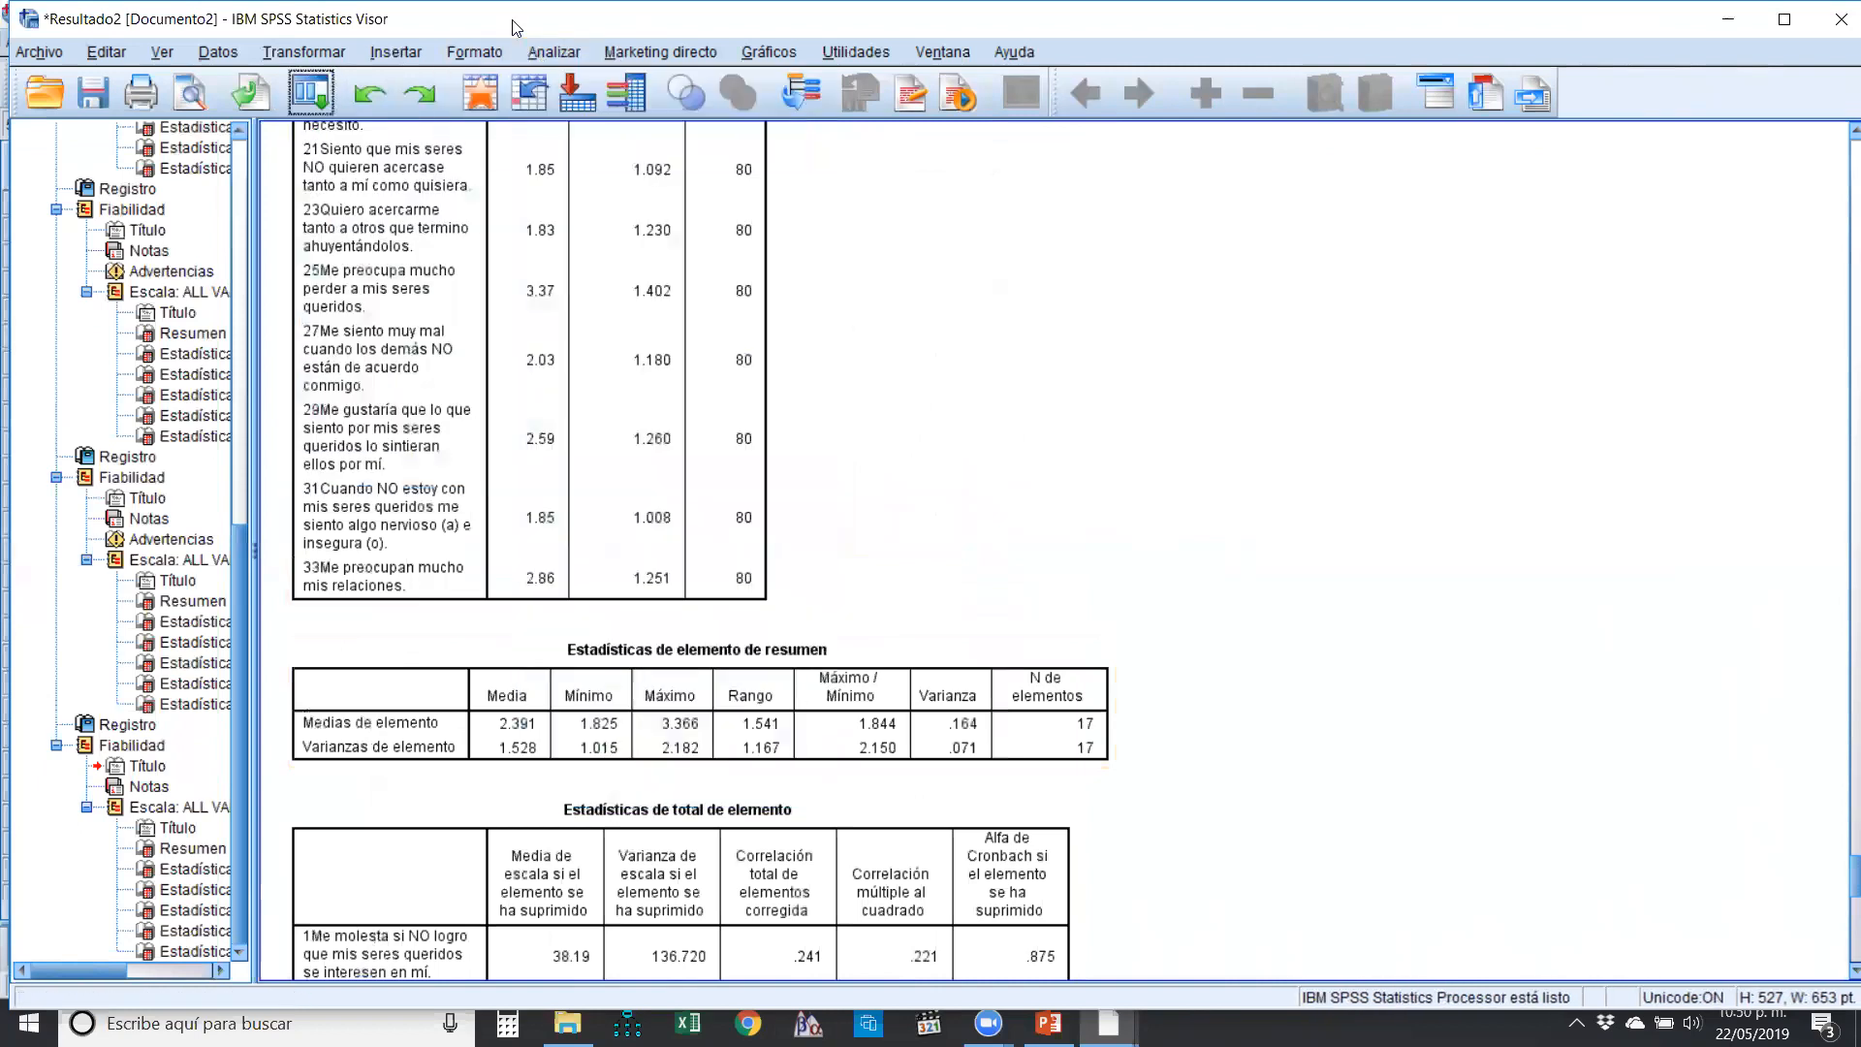
- Reset the Compute Variable dialog to clear its earlier target variable and expression, and close it
click(327, 56)
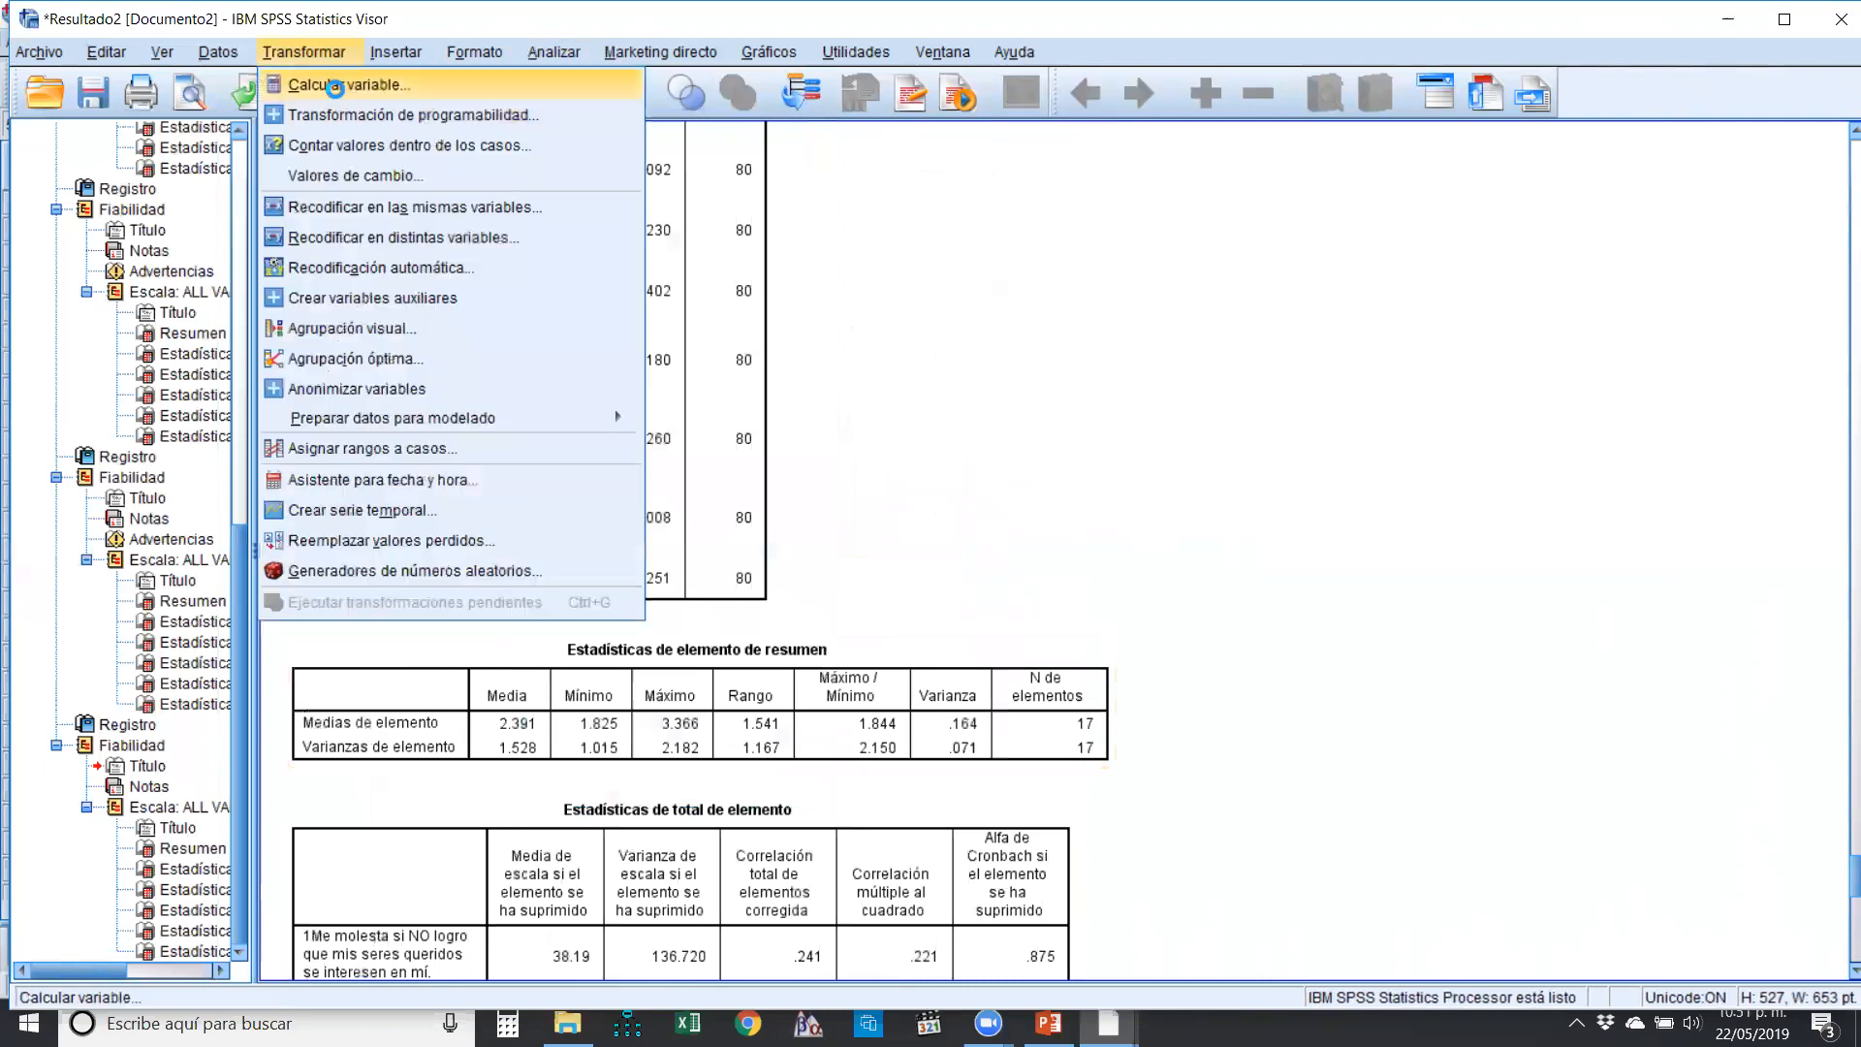
click(335, 88)
click(1082, 778)
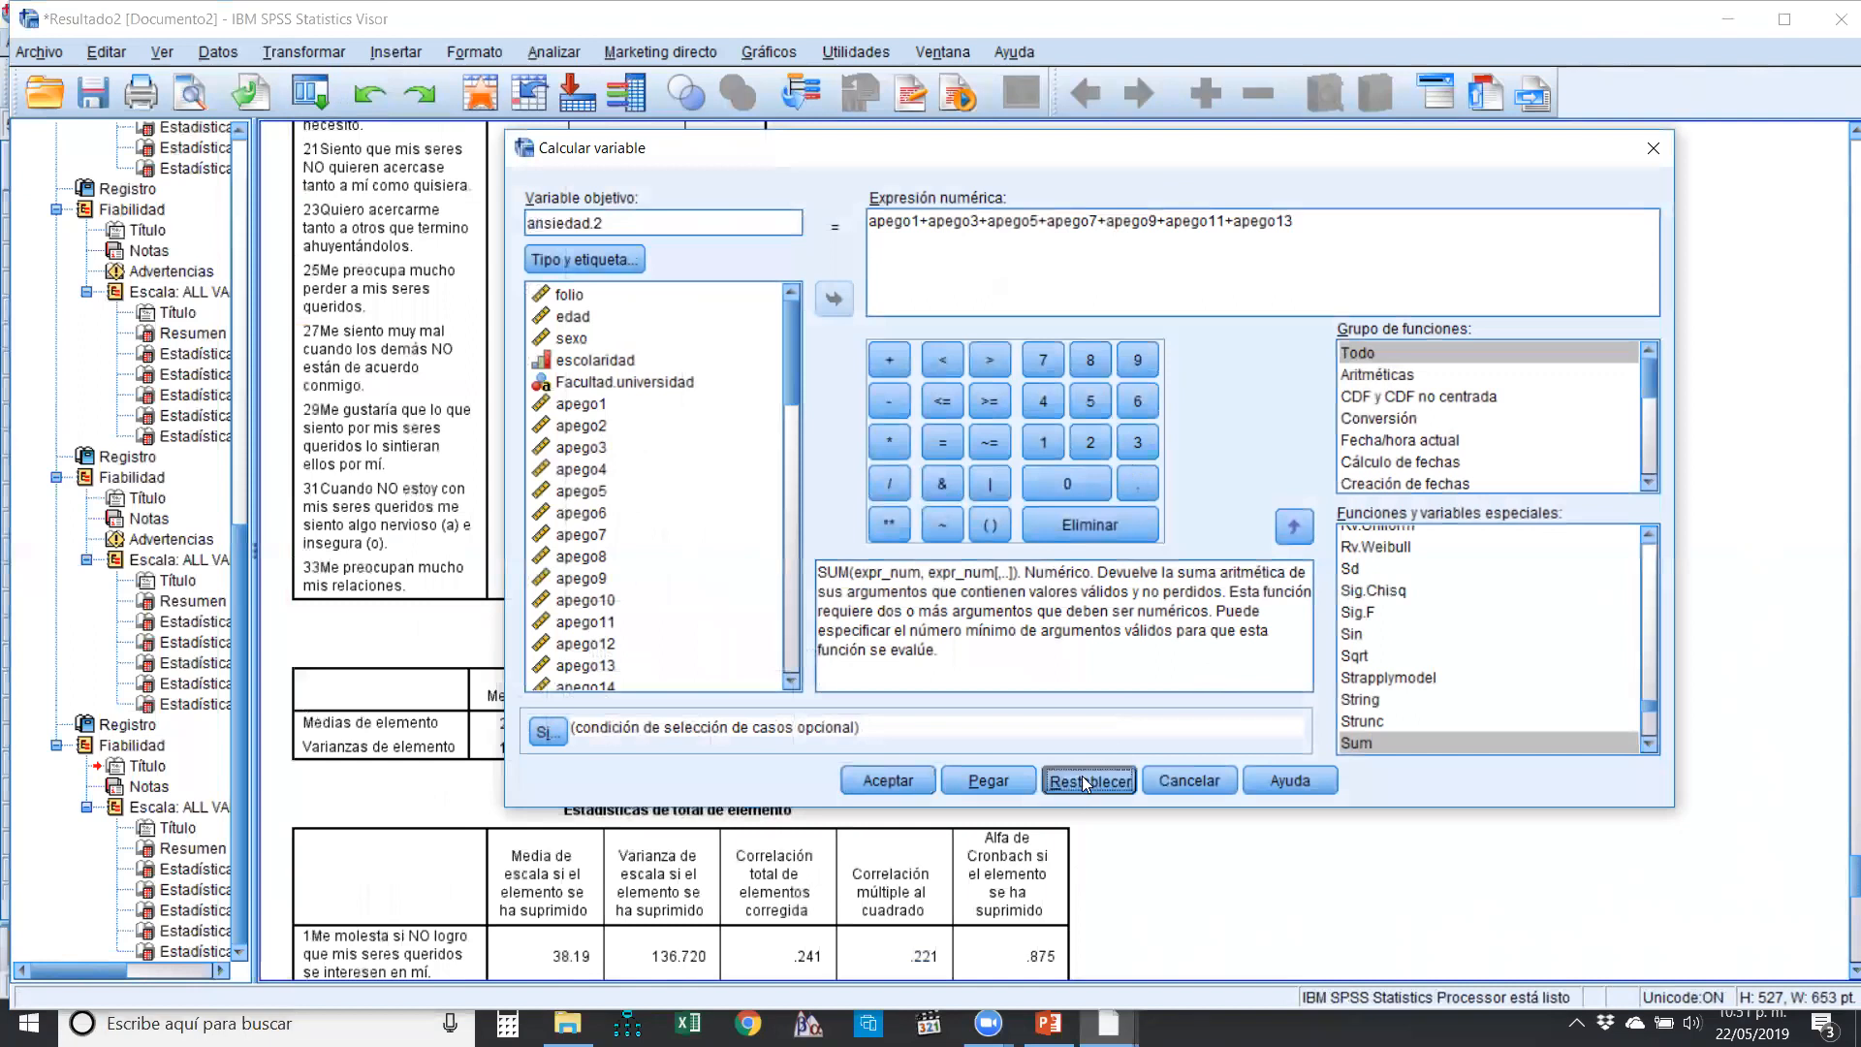
drag(674, 158, 424, 174)
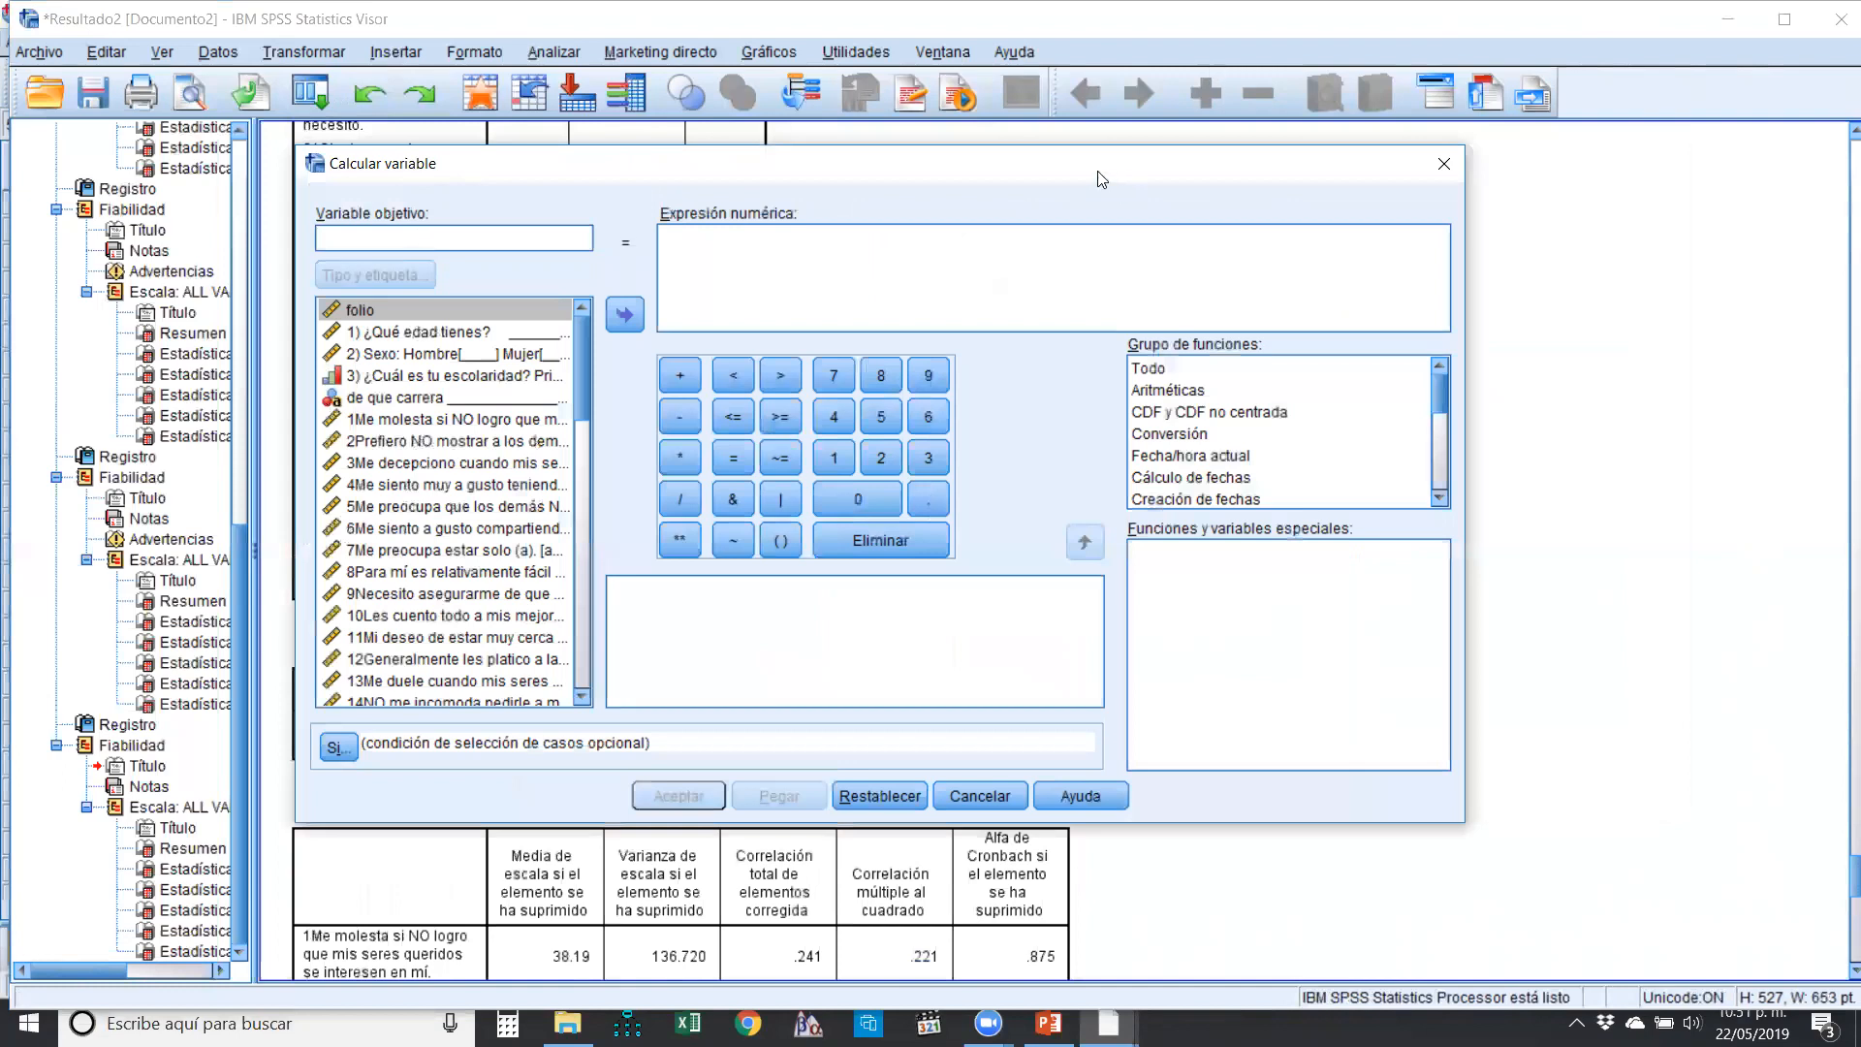
drag(1102, 179, 1311, 166)
click(1655, 154)
- Start computing a new variable with evitacion1 as the target name
scroll(782, 678, up, 10)
scroll(803, 679, up, 5)
scroll(802, 679, down, 2)
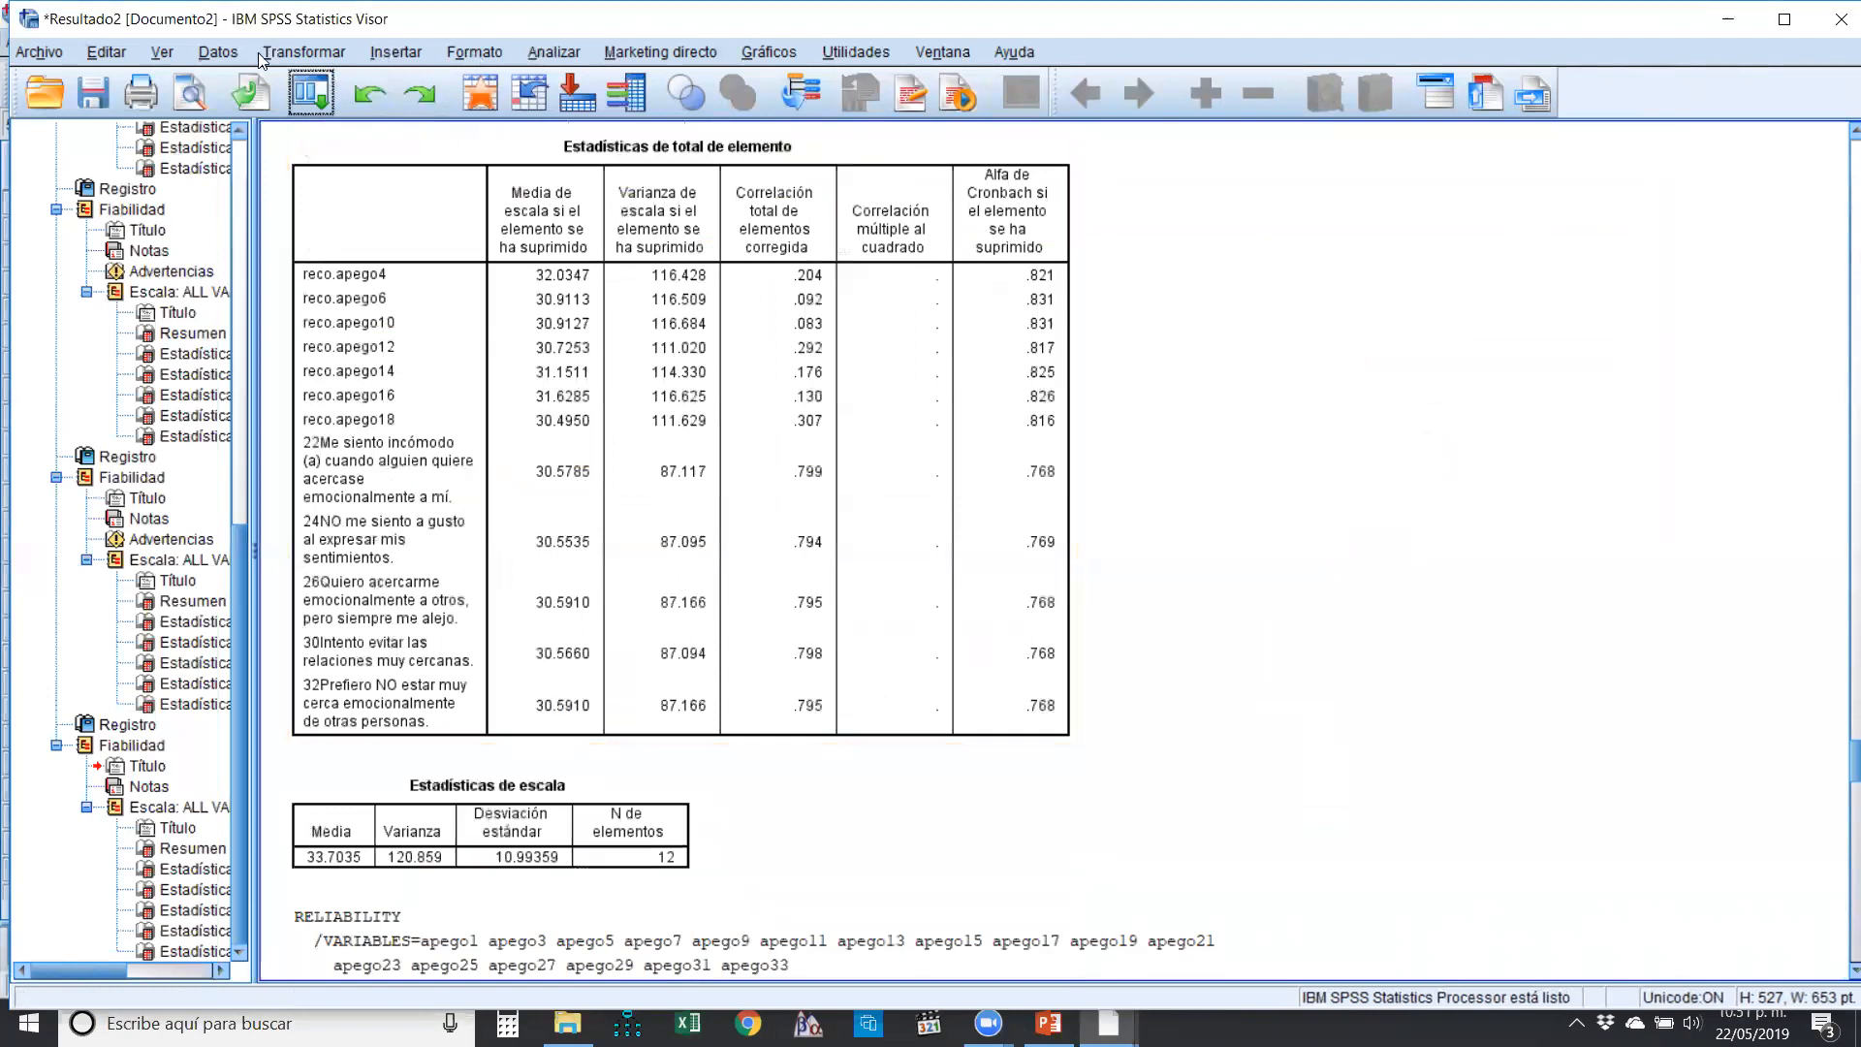
click(300, 52)
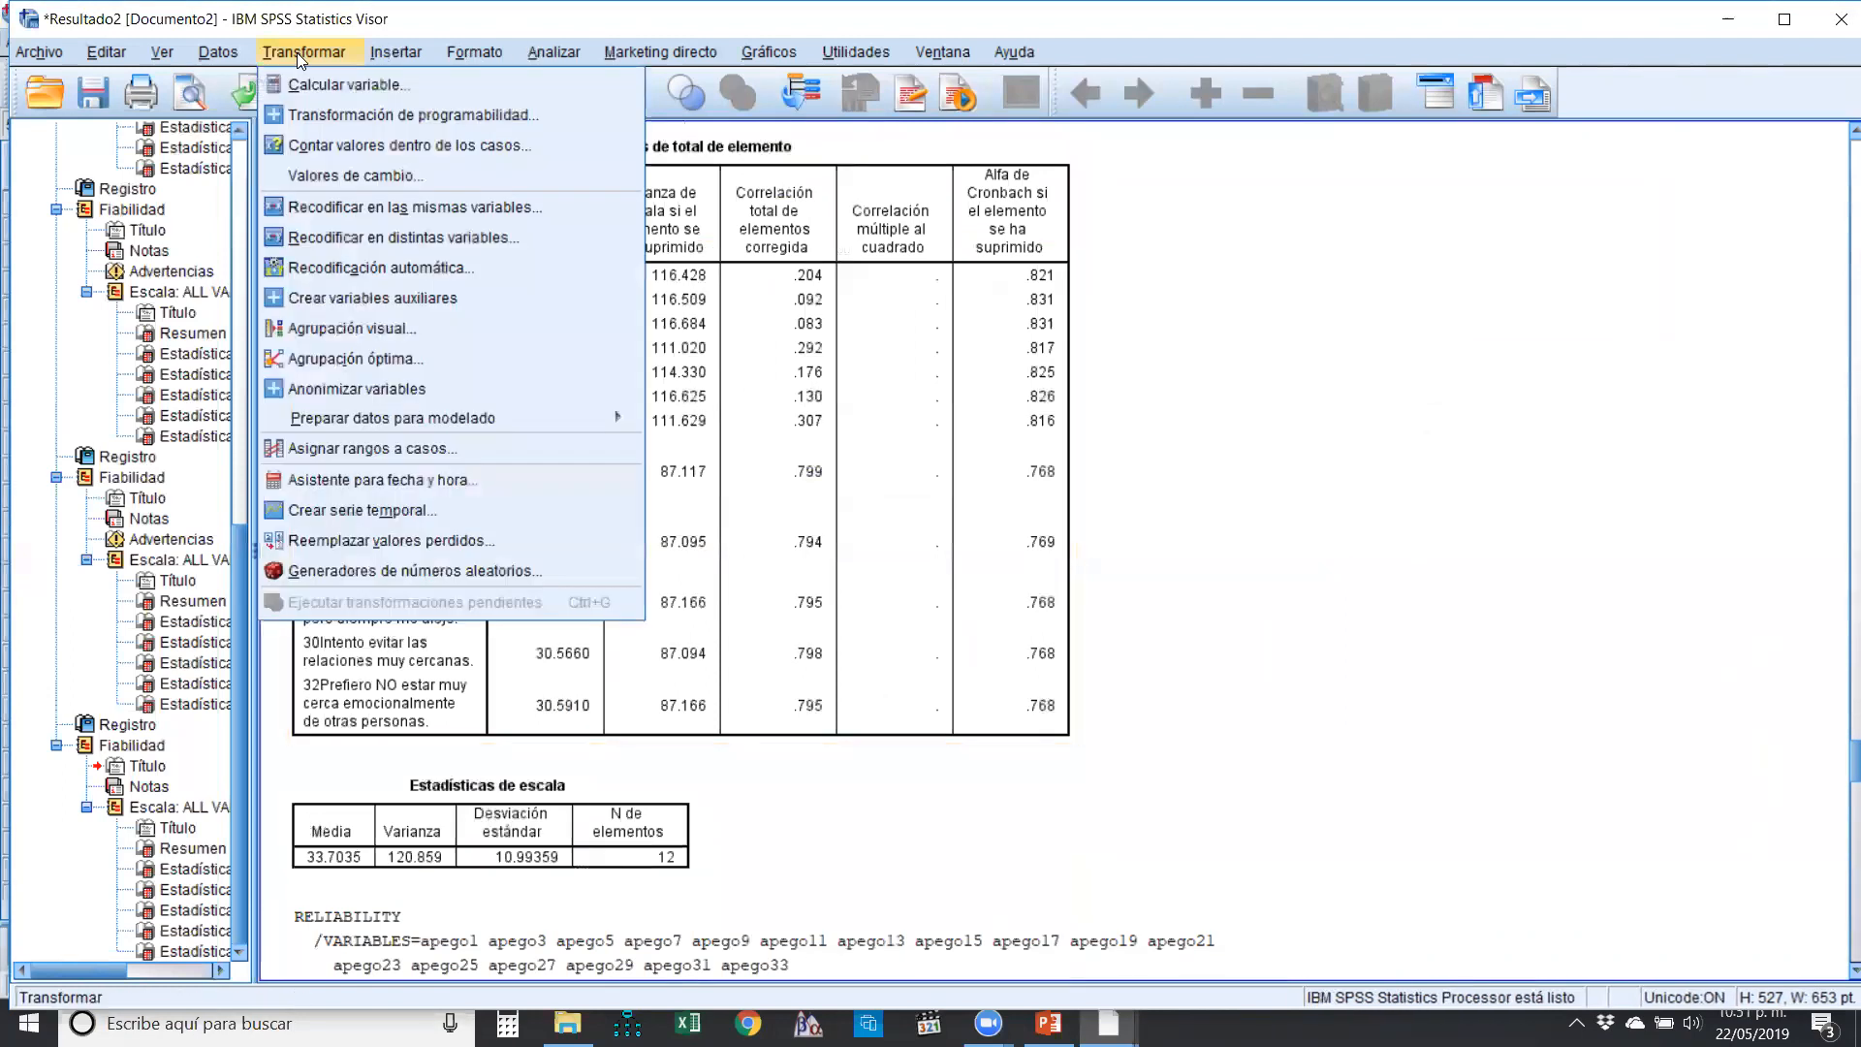
click(344, 85)
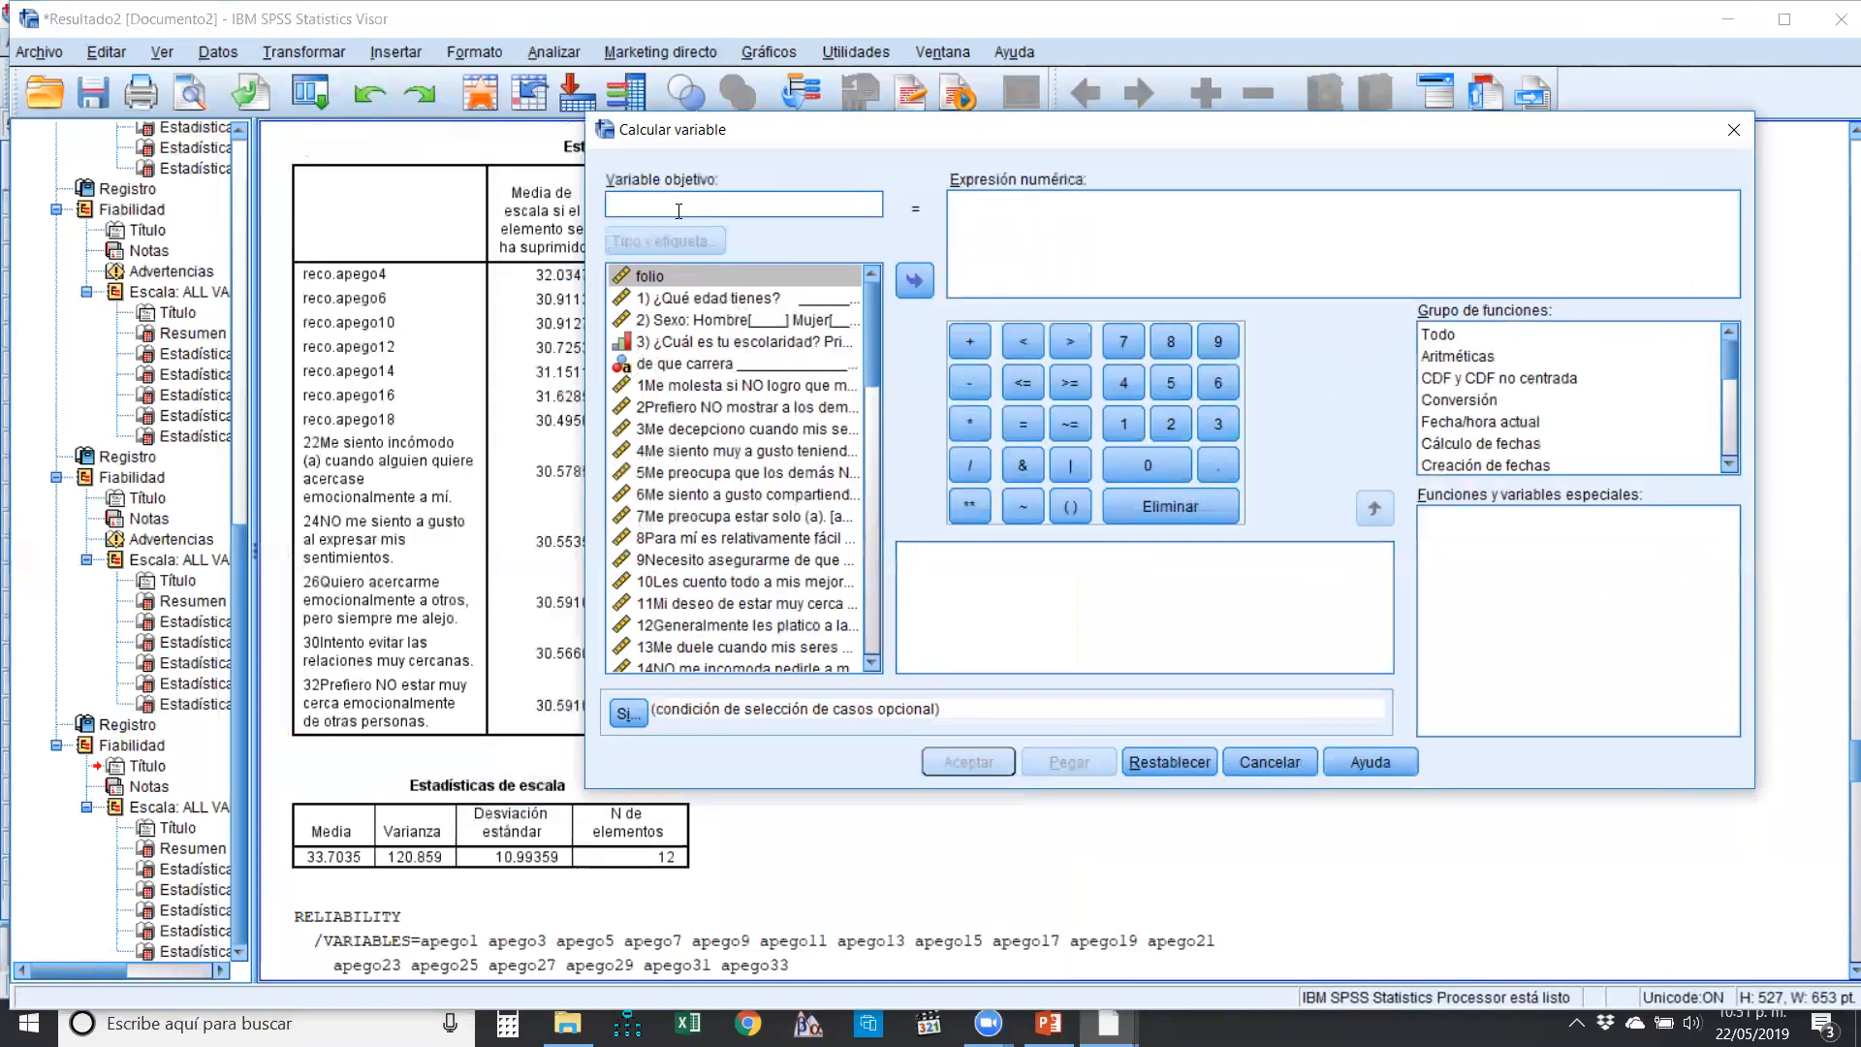
text(evitacion1)
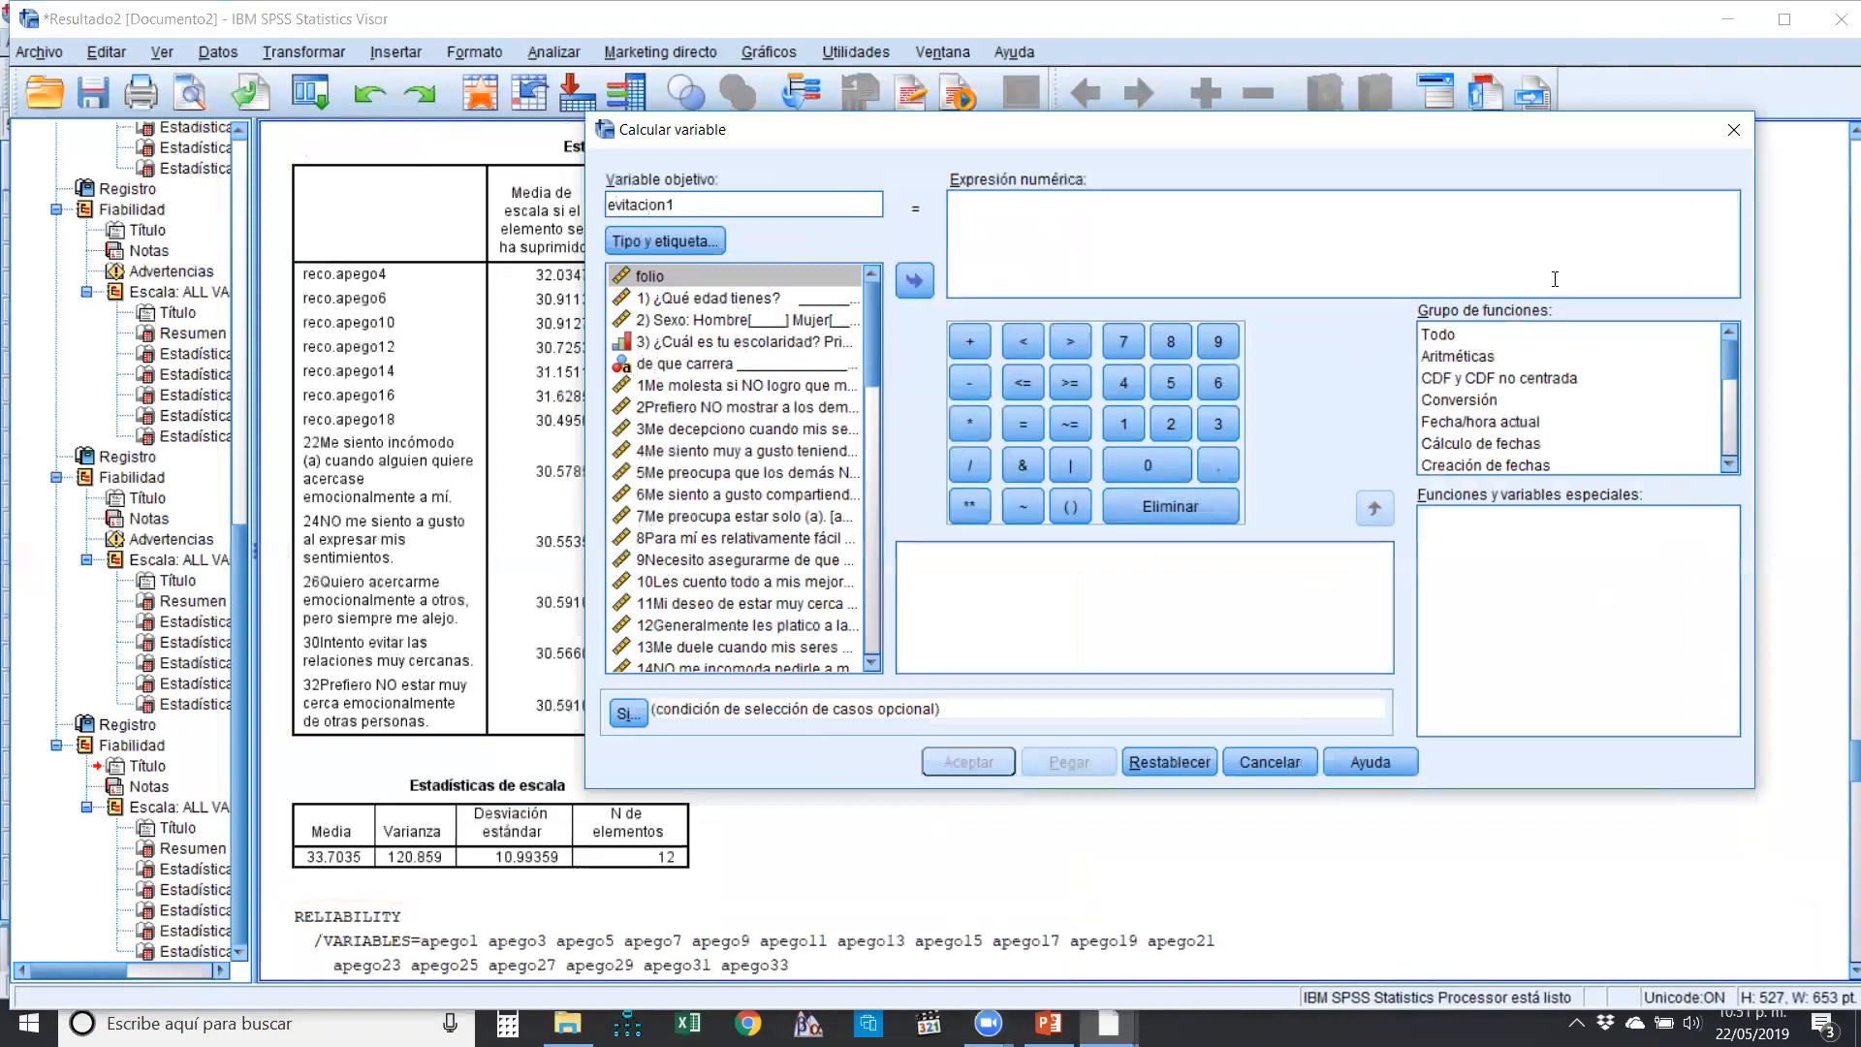
- Insert the Sum function into the numeric expression and remove its placeholder arguments, leaving the parentheses empty
click(1434, 336)
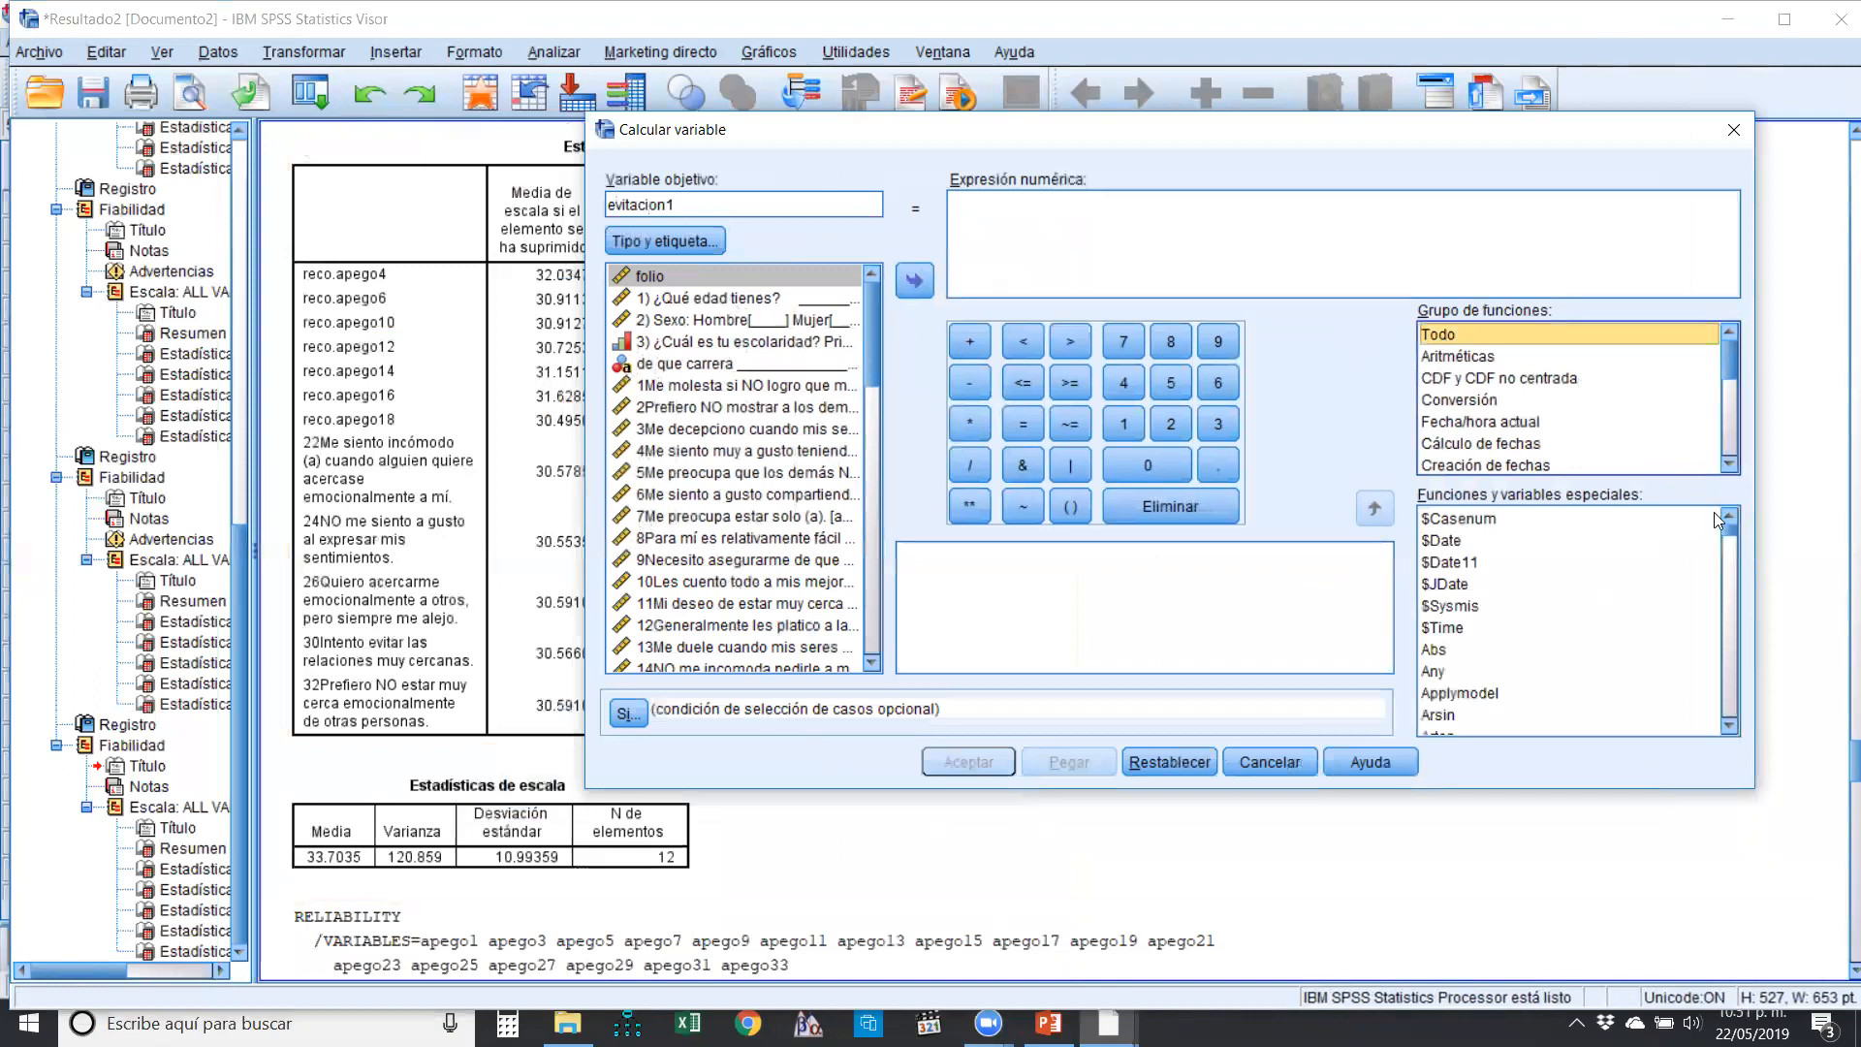
drag(1729, 530, 1719, 676)
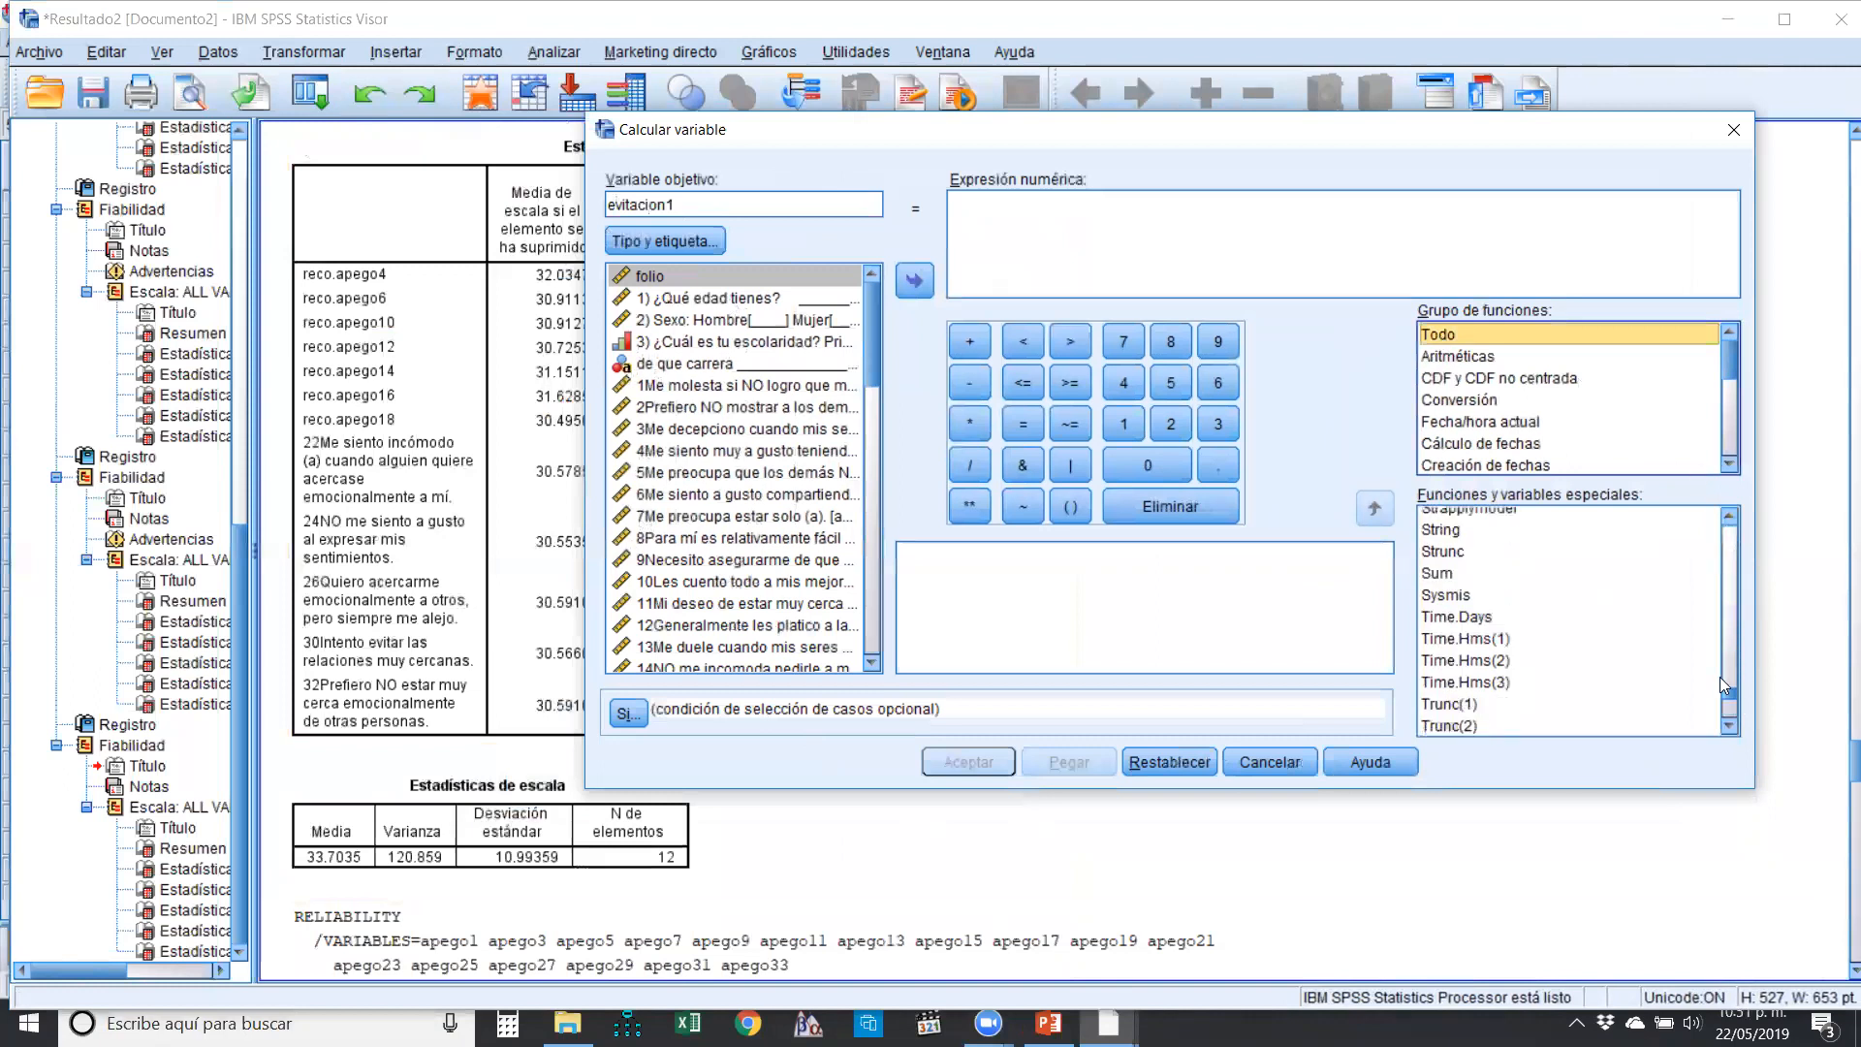
click(1436, 574)
click(1375, 507)
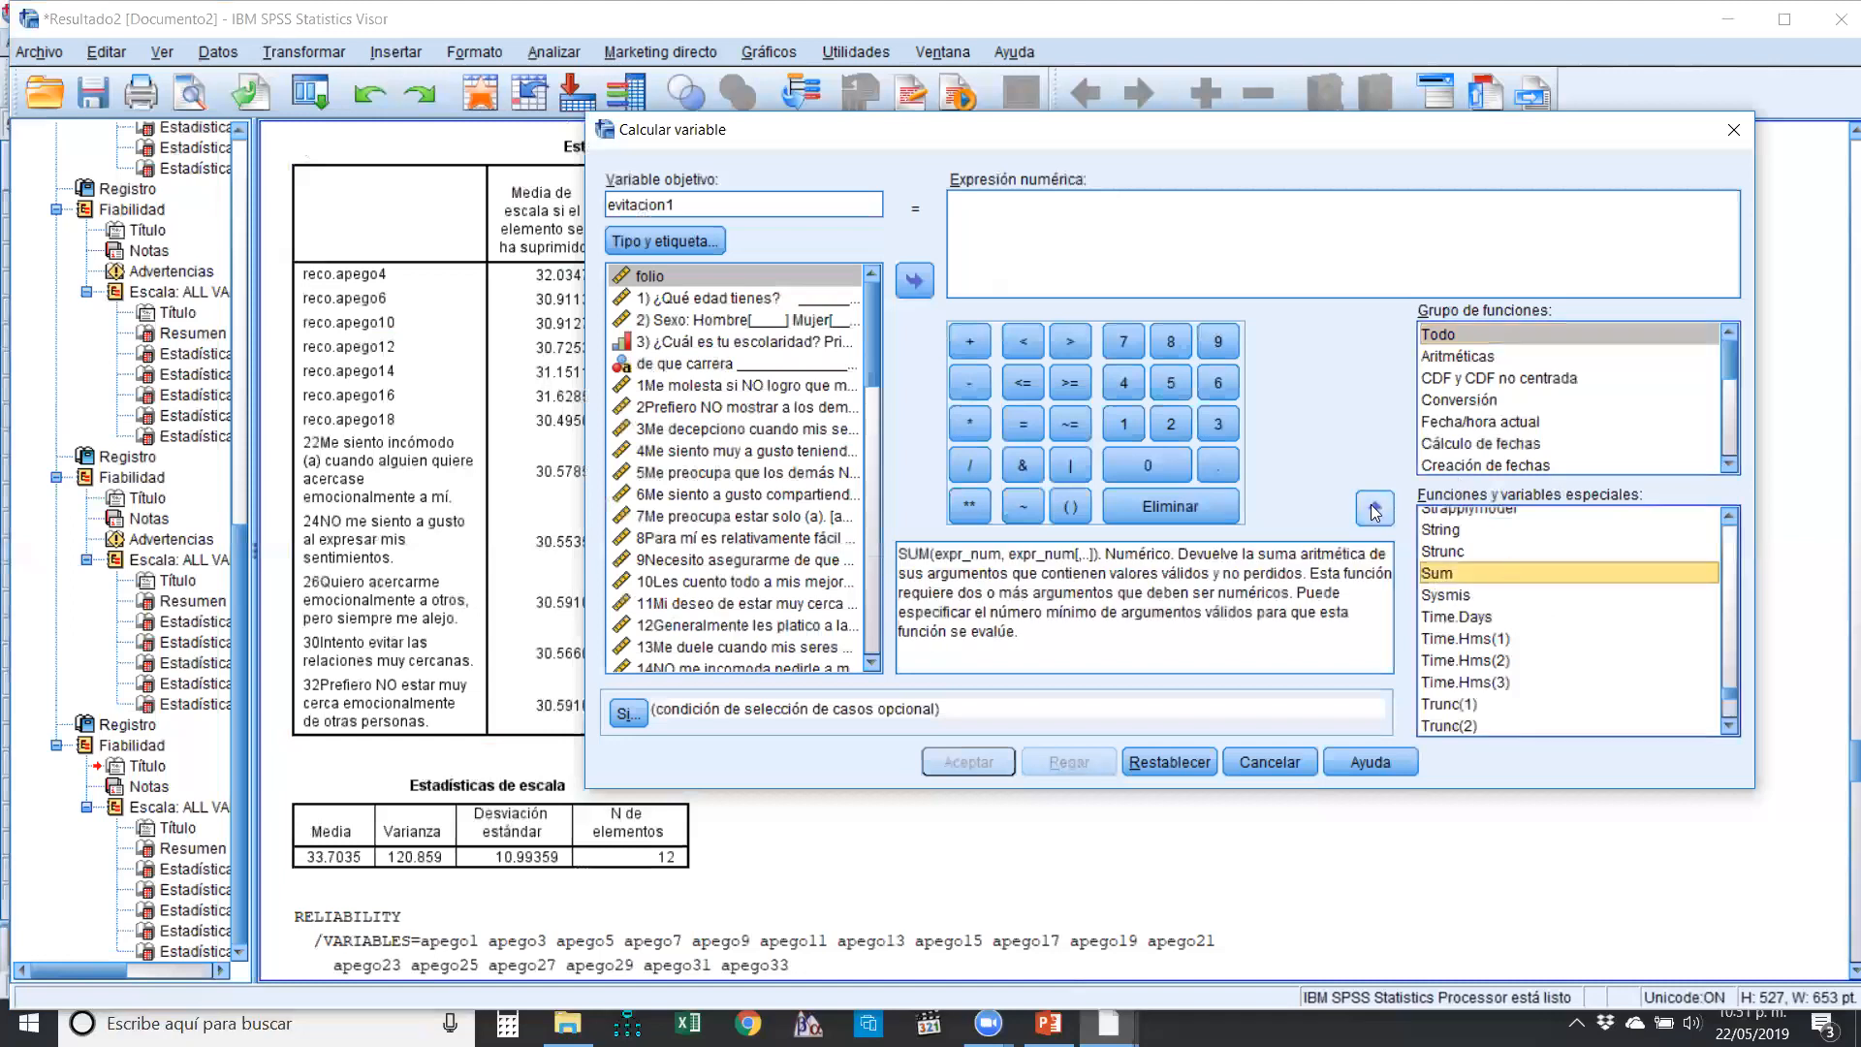
click(1004, 216)
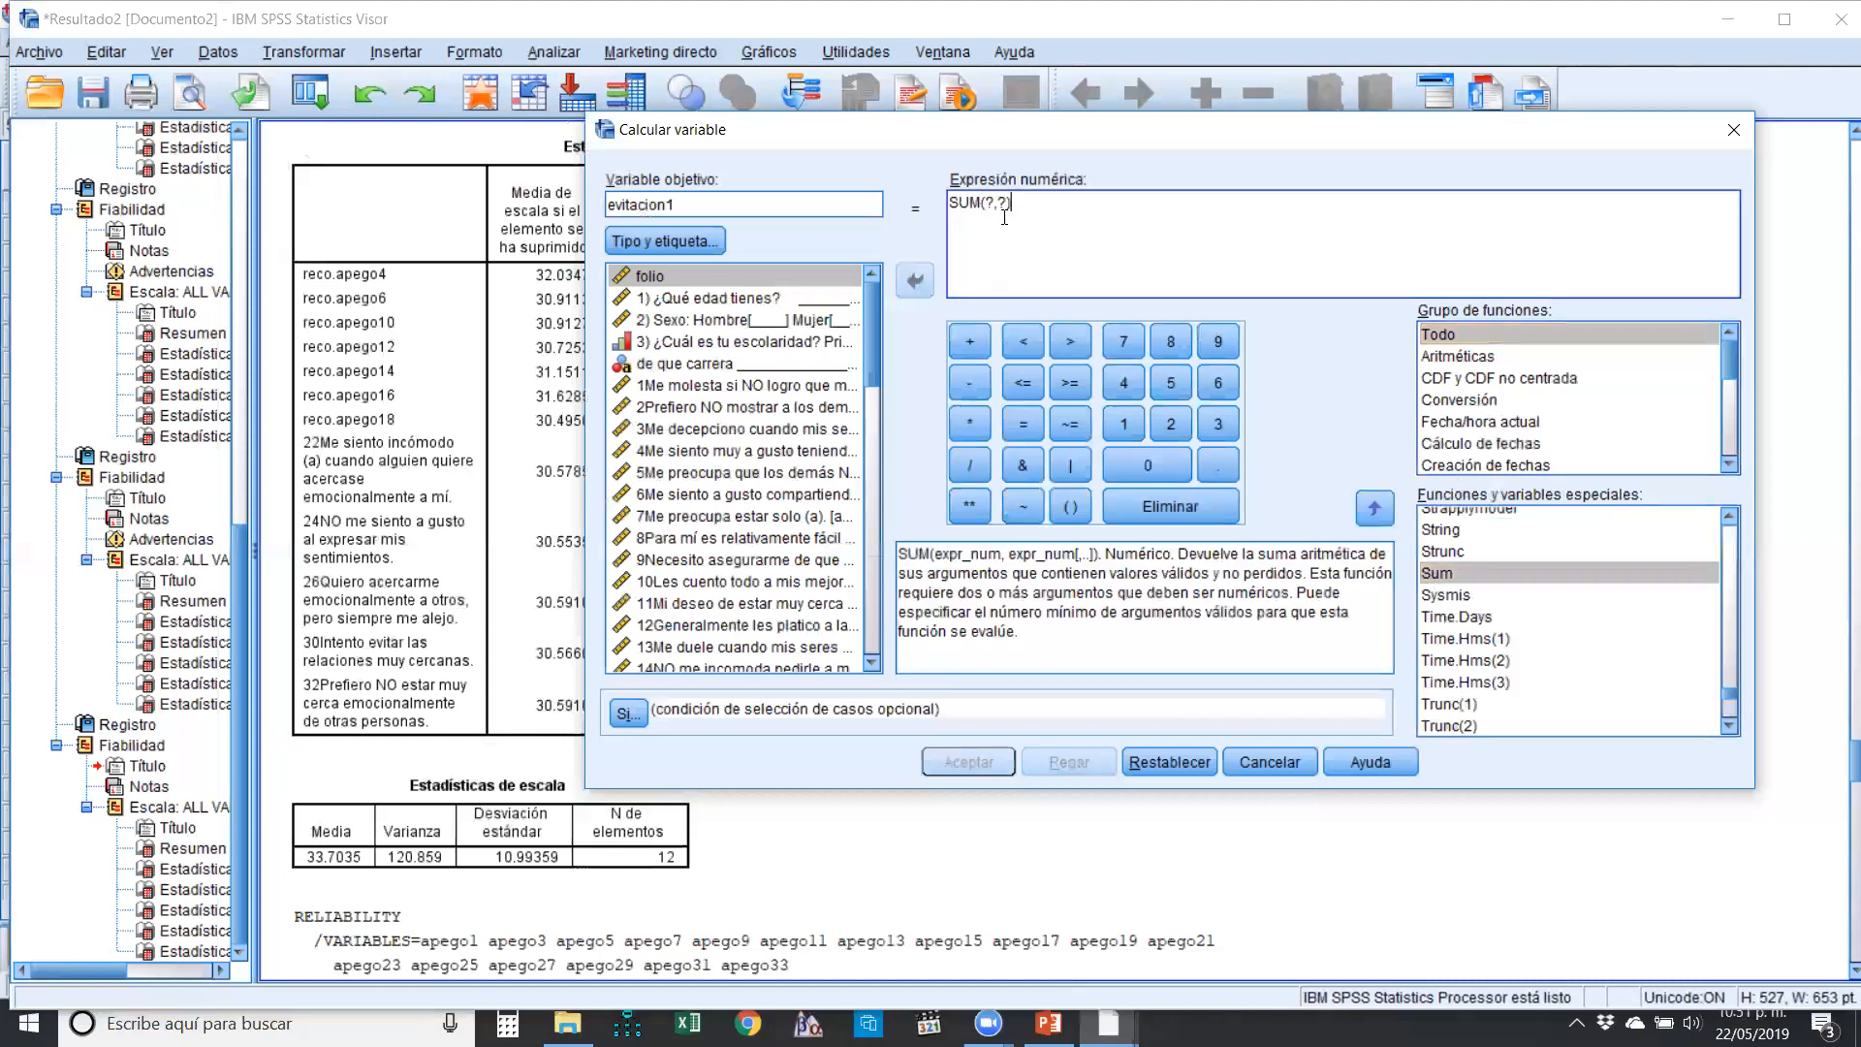
key(Left)
key(BackSpace)
key(BackSpace)
key(BackSpace)
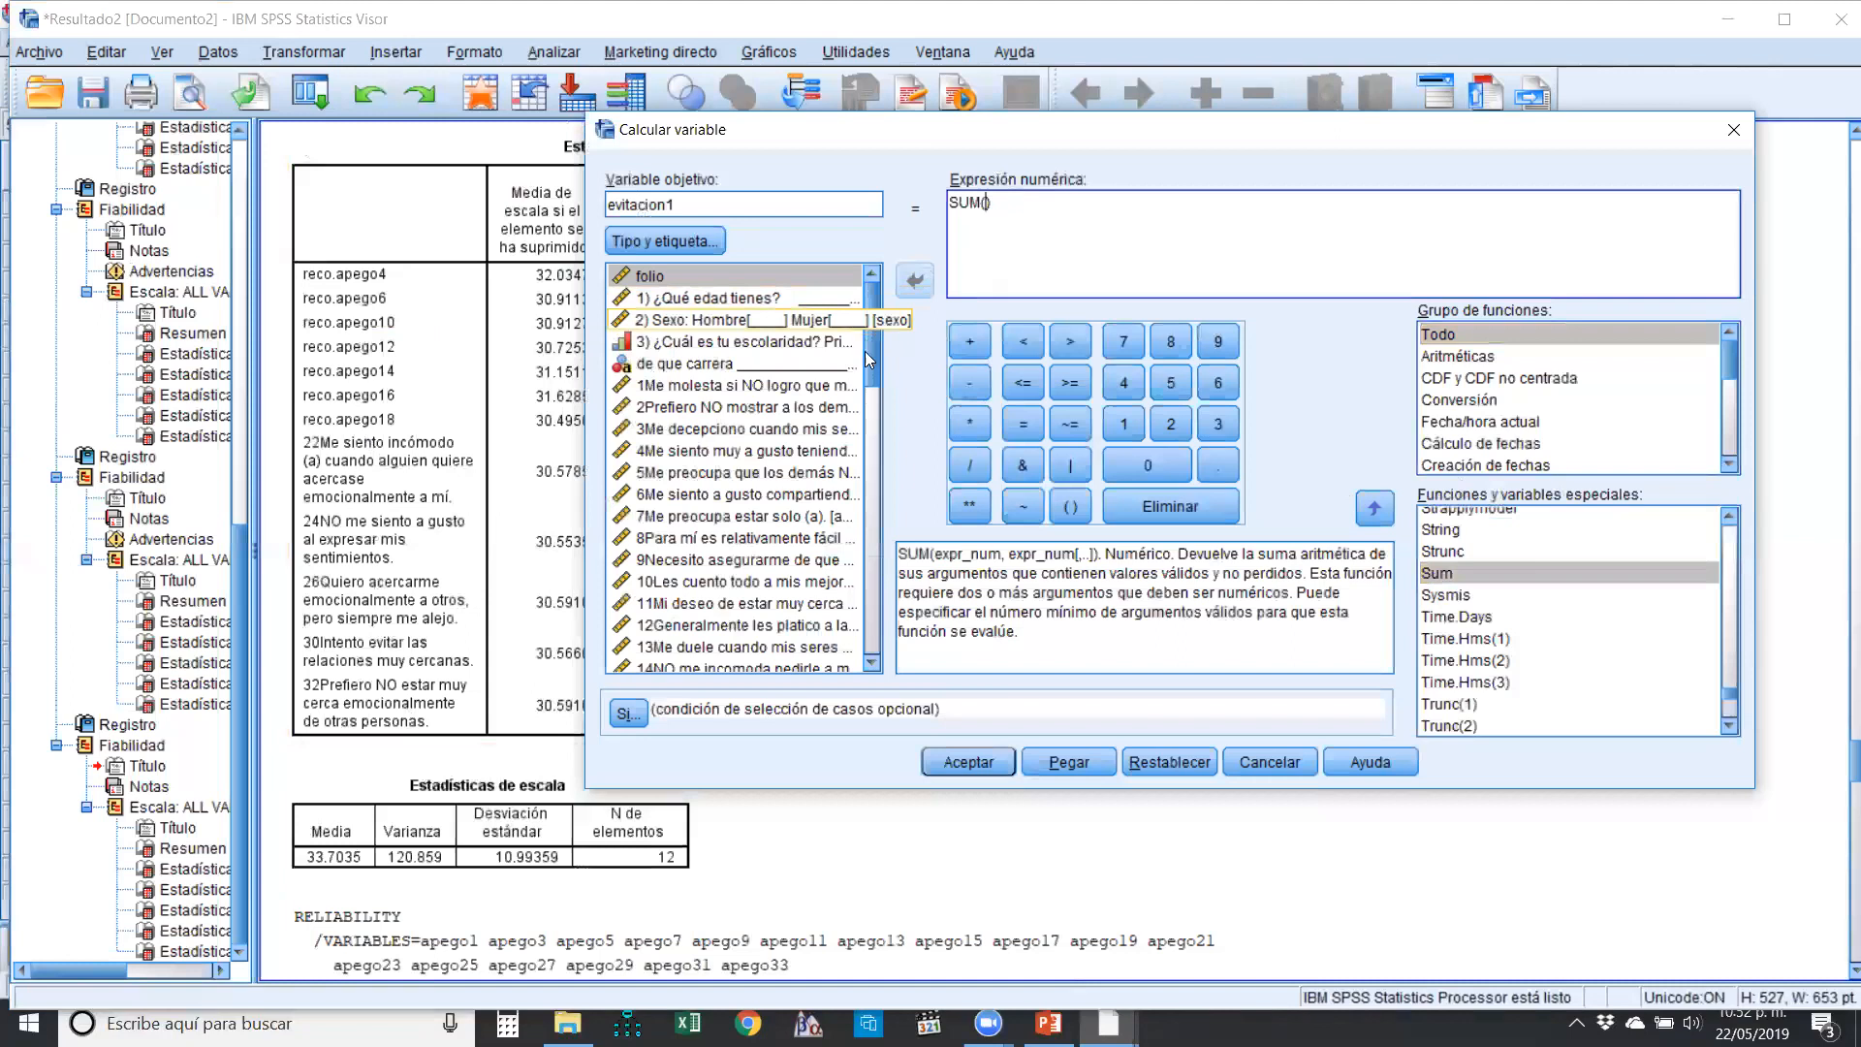
- Add reco.apego4, reco.apego6 and reco.apego8 as comma-separated arguments of the SUM expression
drag(872, 435, 899, 653)
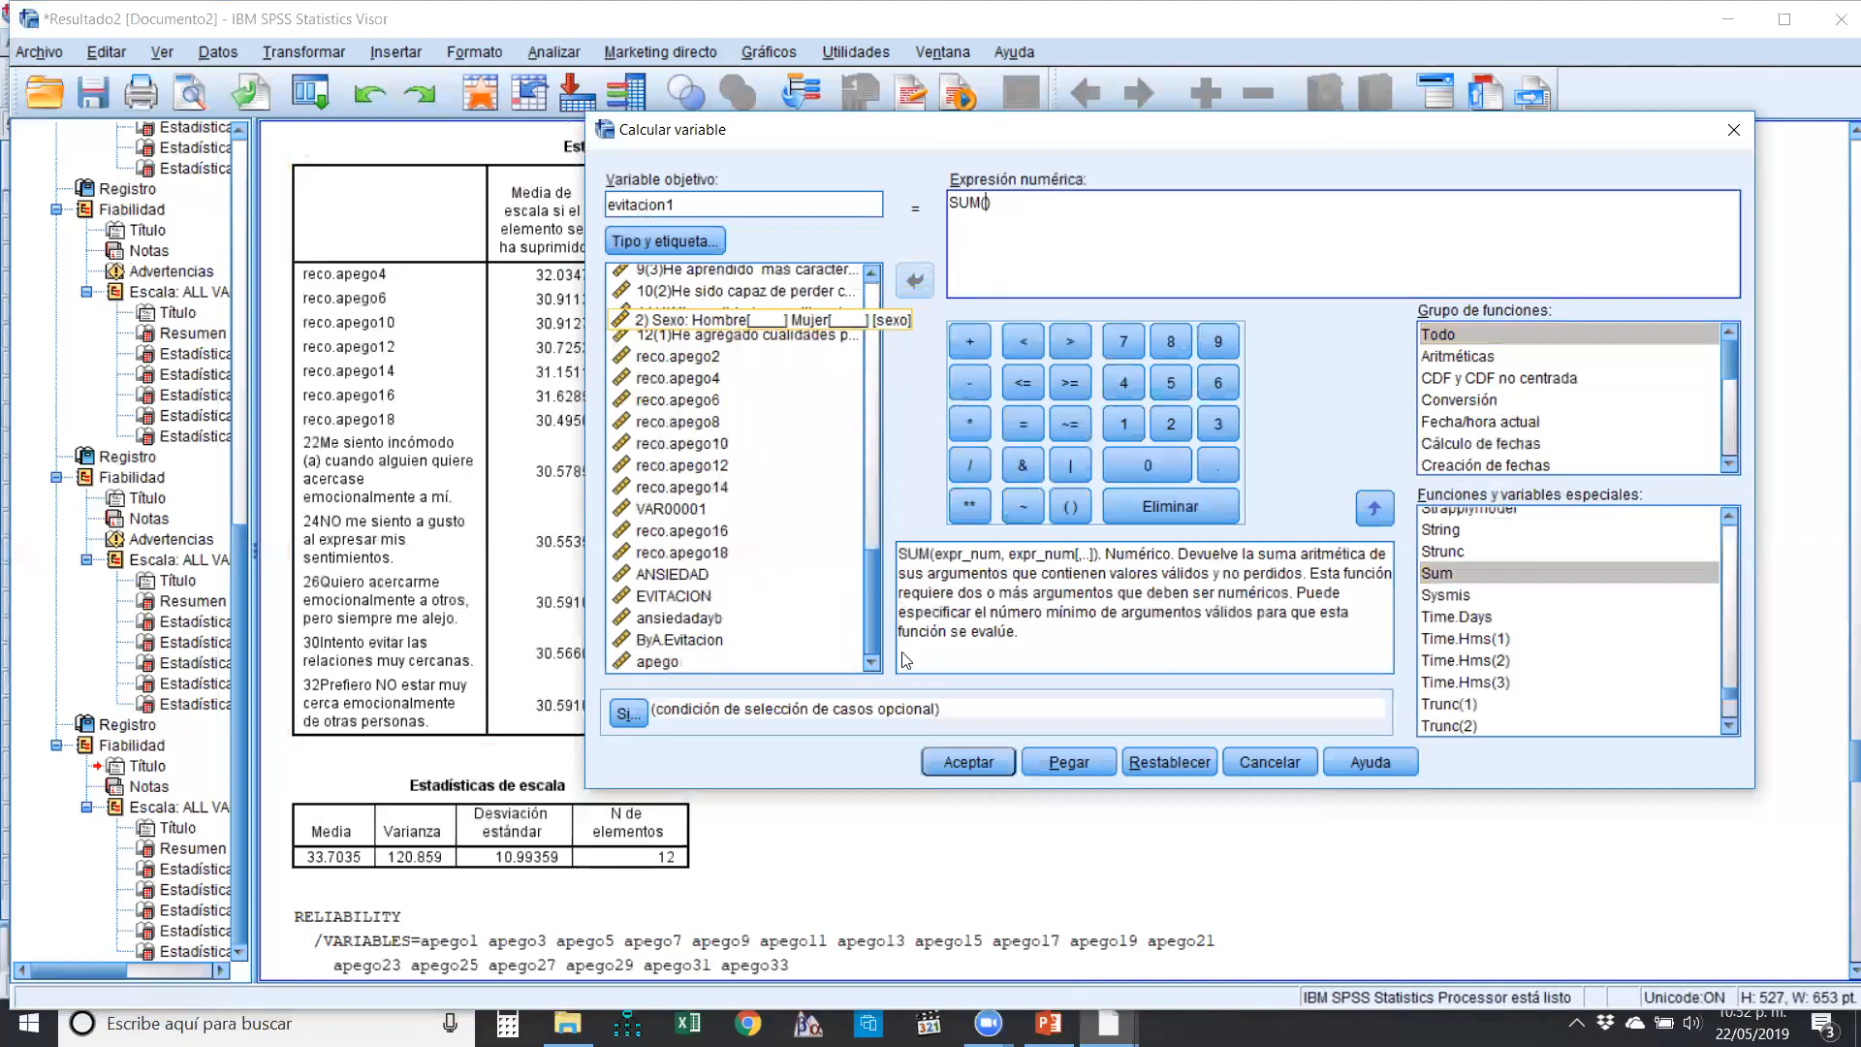
click(695, 373)
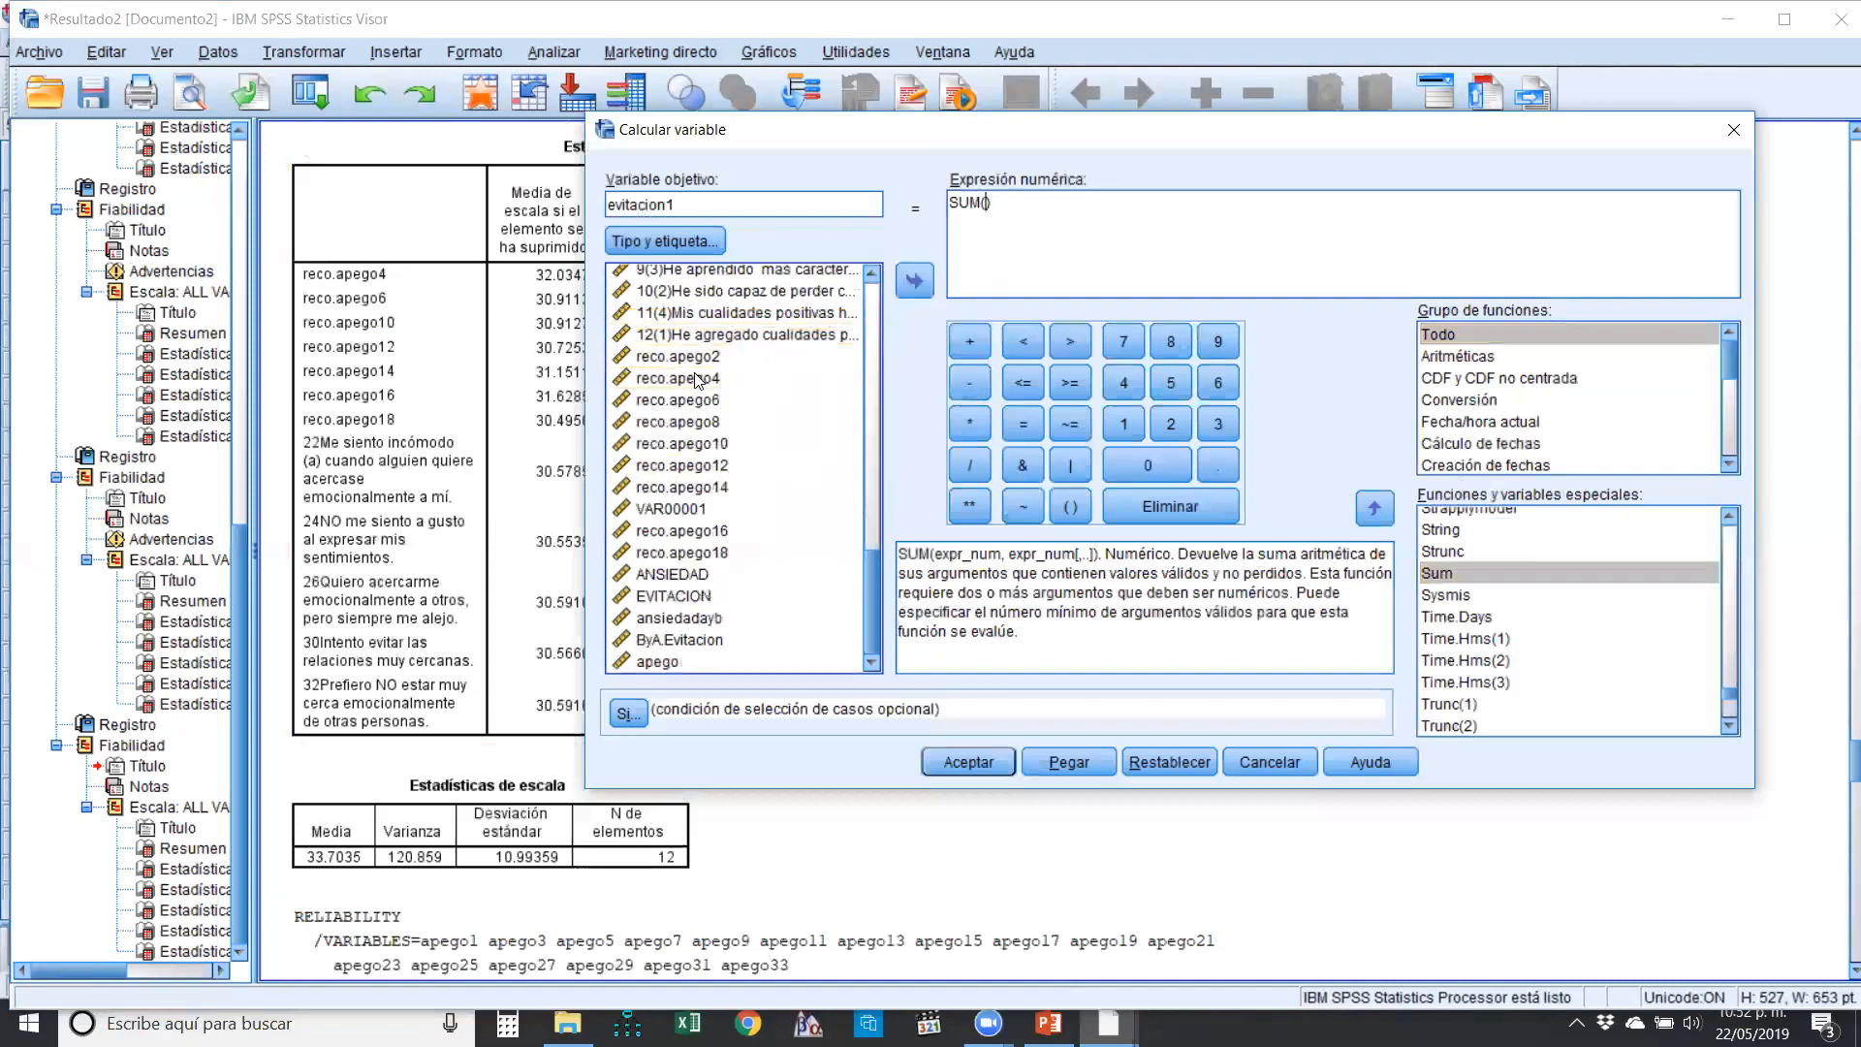
click(915, 283)
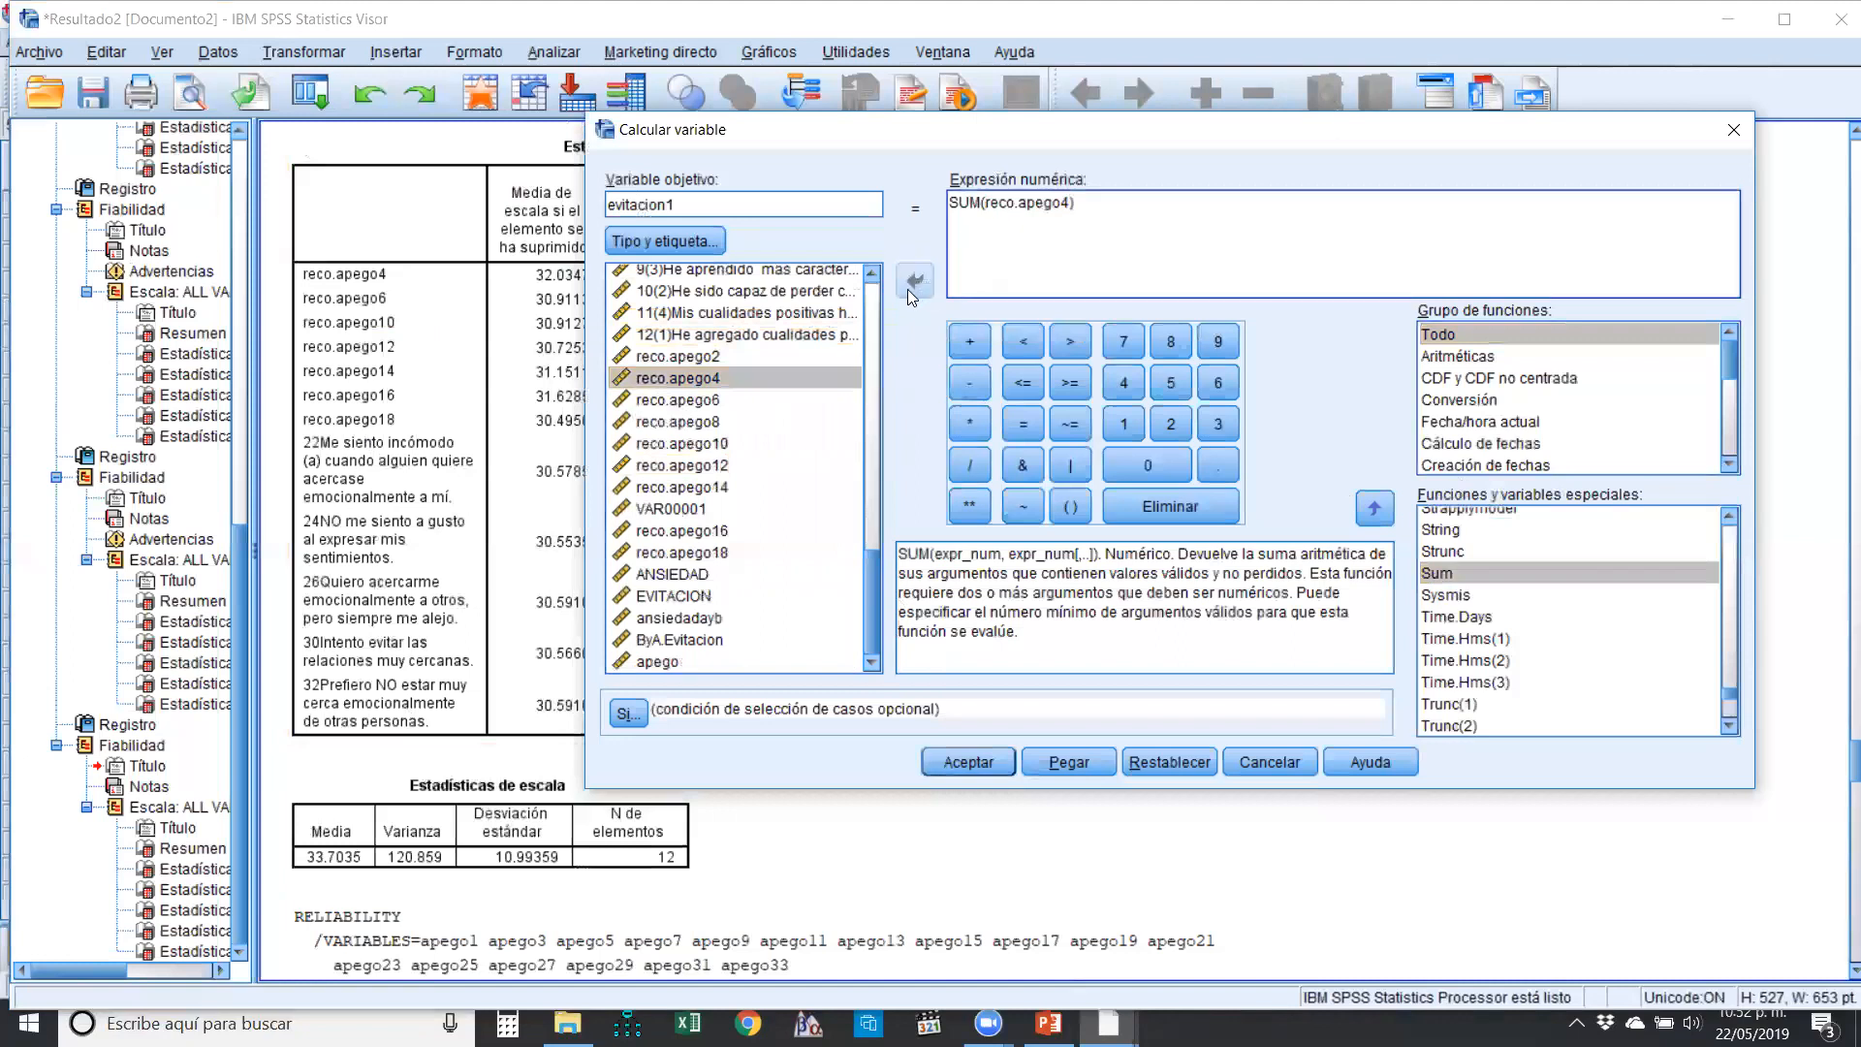
text(,)
click(737, 400)
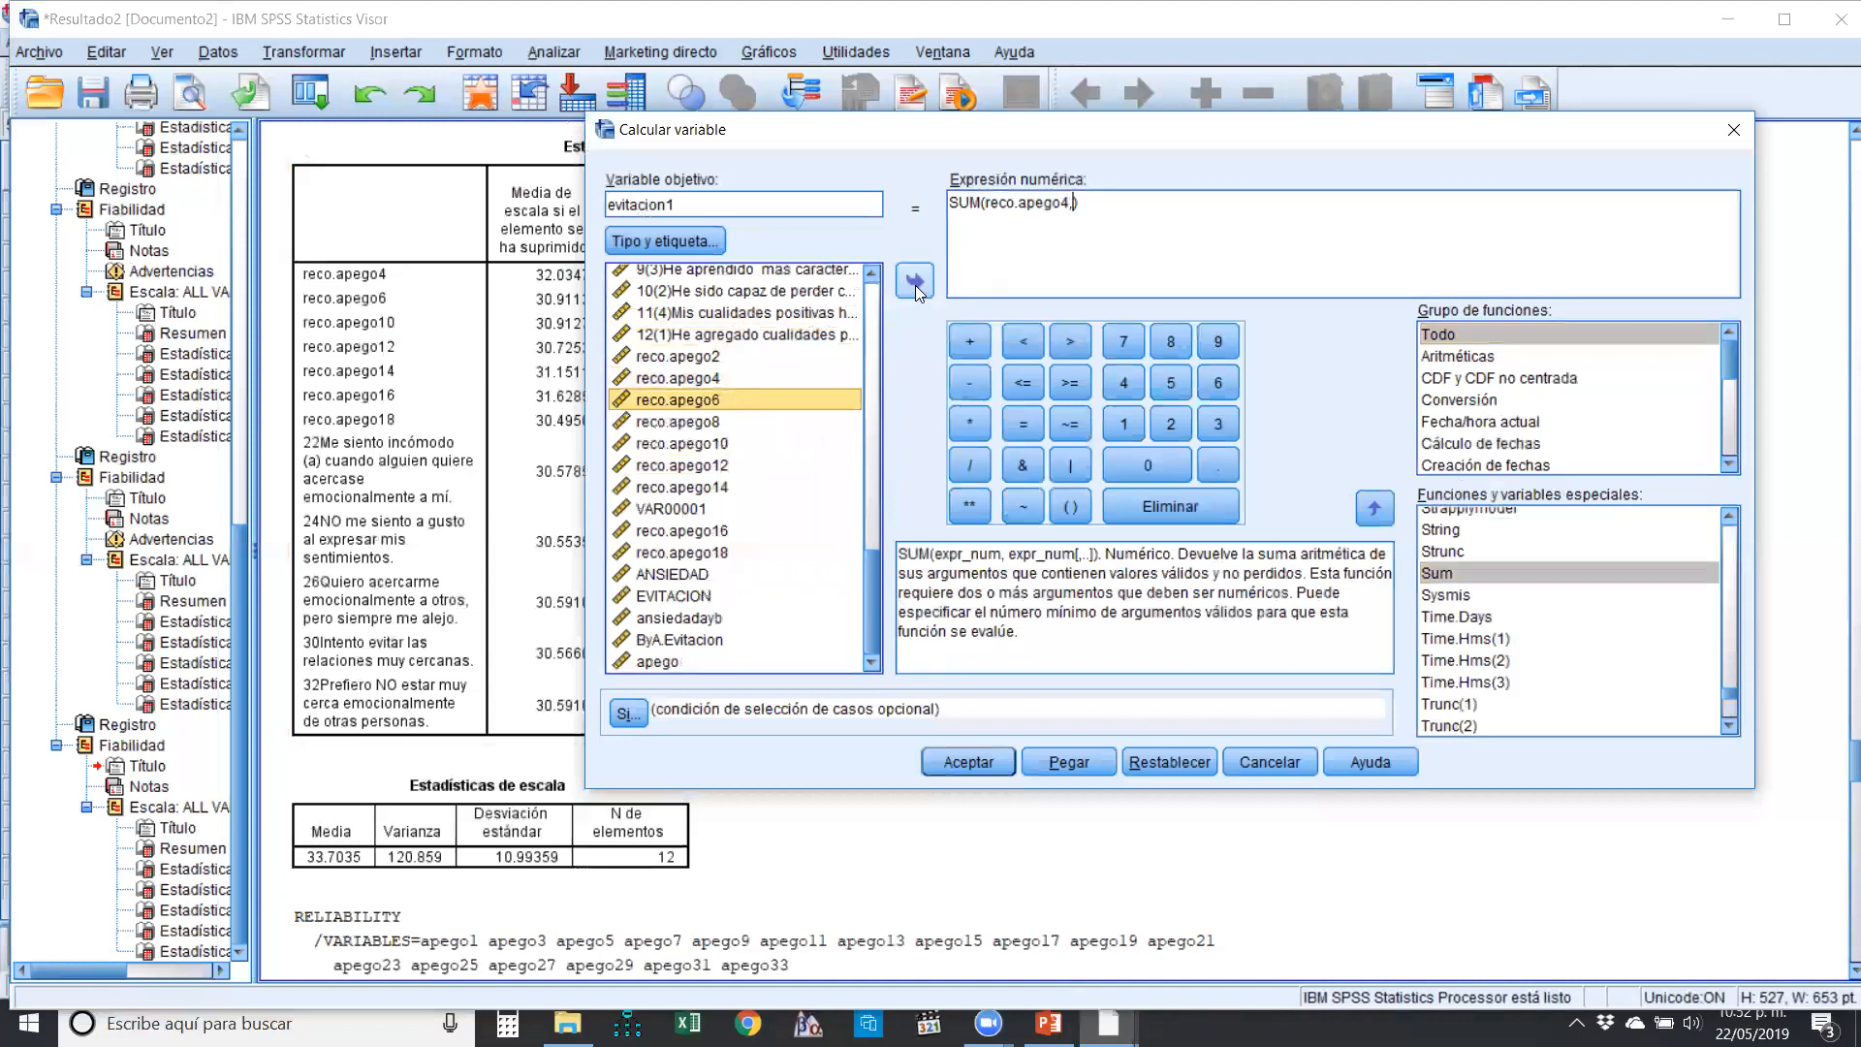
click(915, 283)
text(,)
click(743, 423)
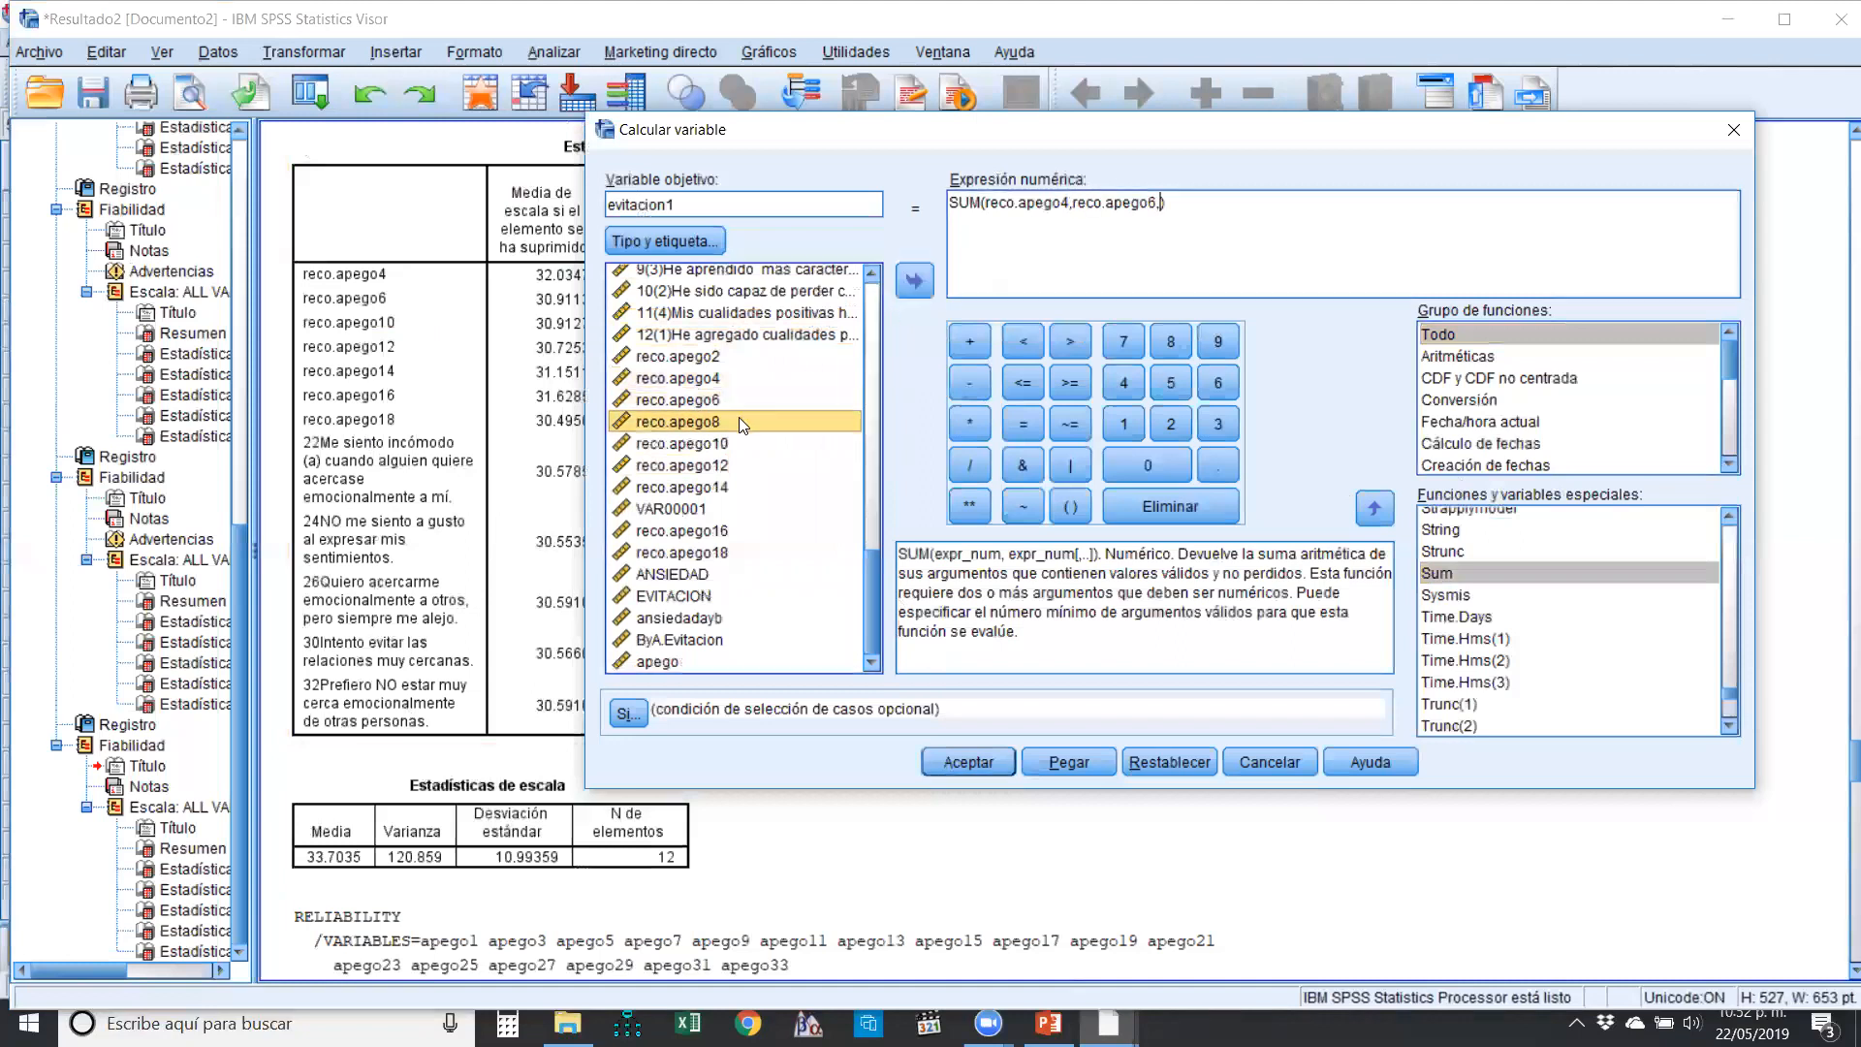
click(915, 283)
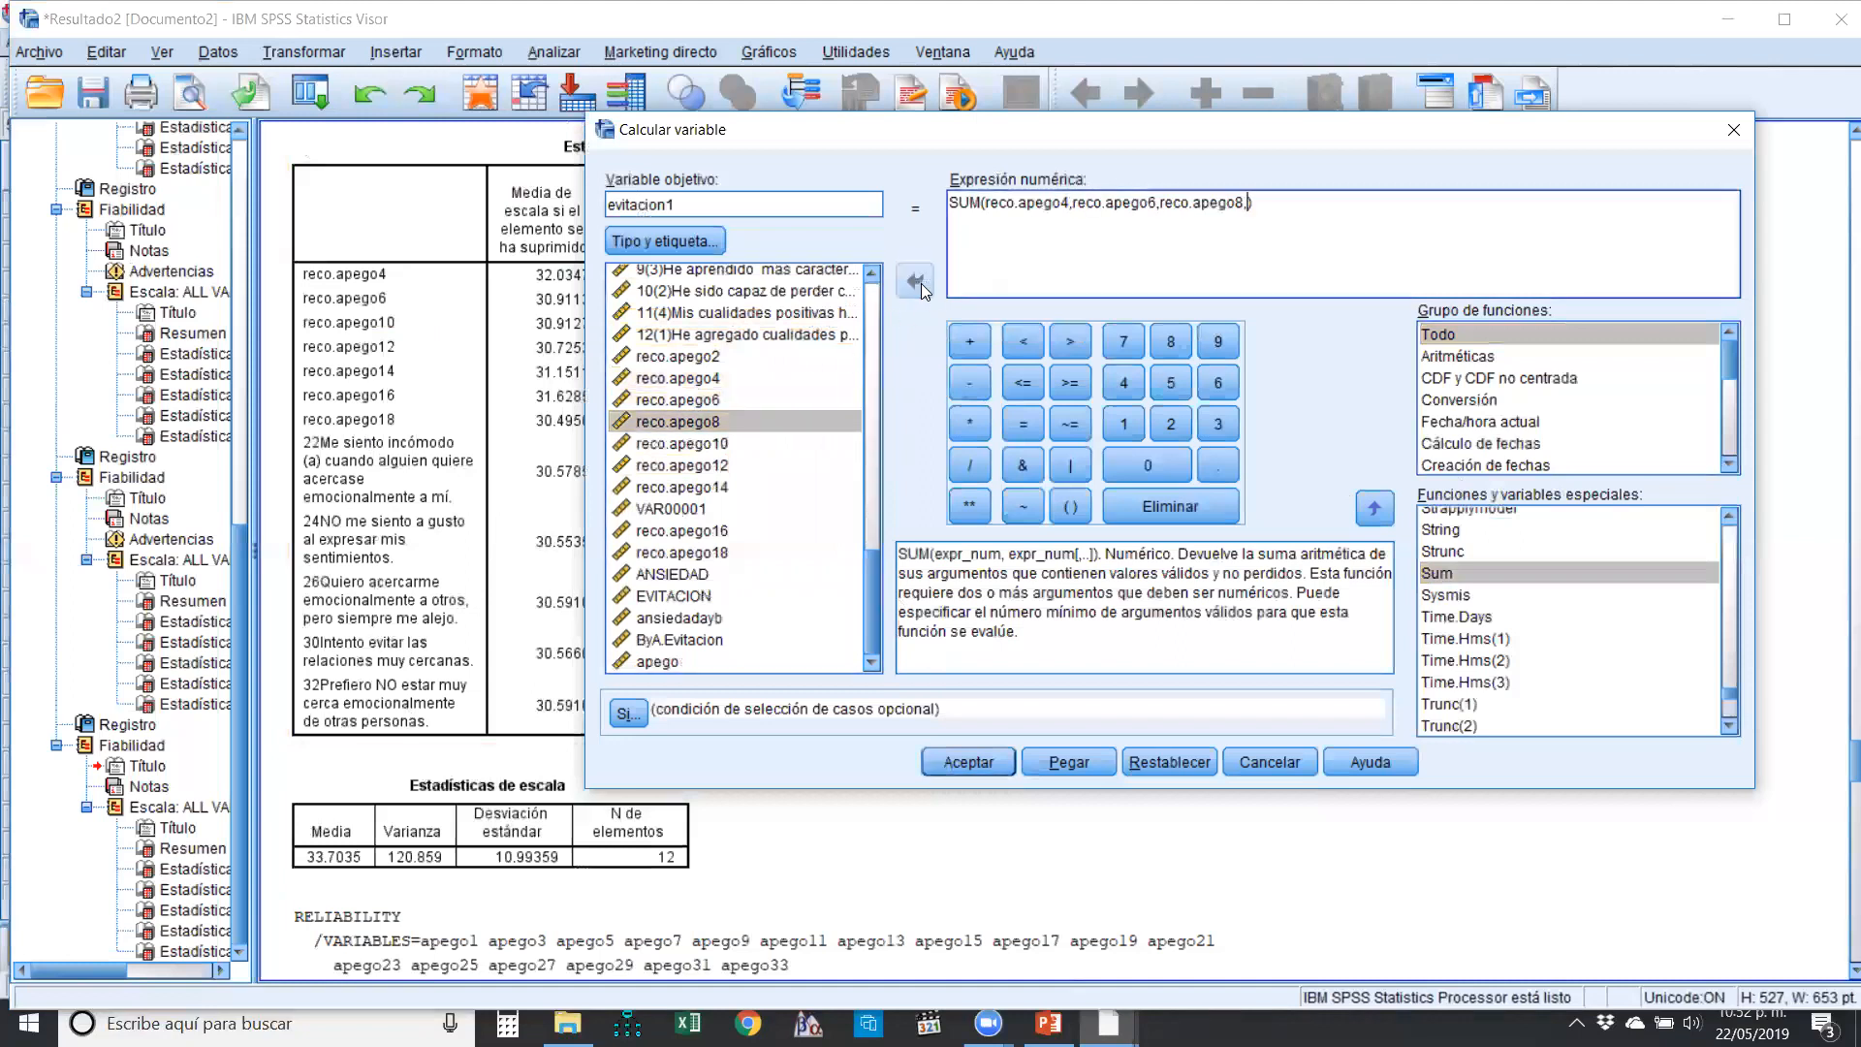
- Continue the SUM arguments with reco.apego10, reco.apego12 and reco.apego14, separated by commas
click(707, 444)
click(915, 284)
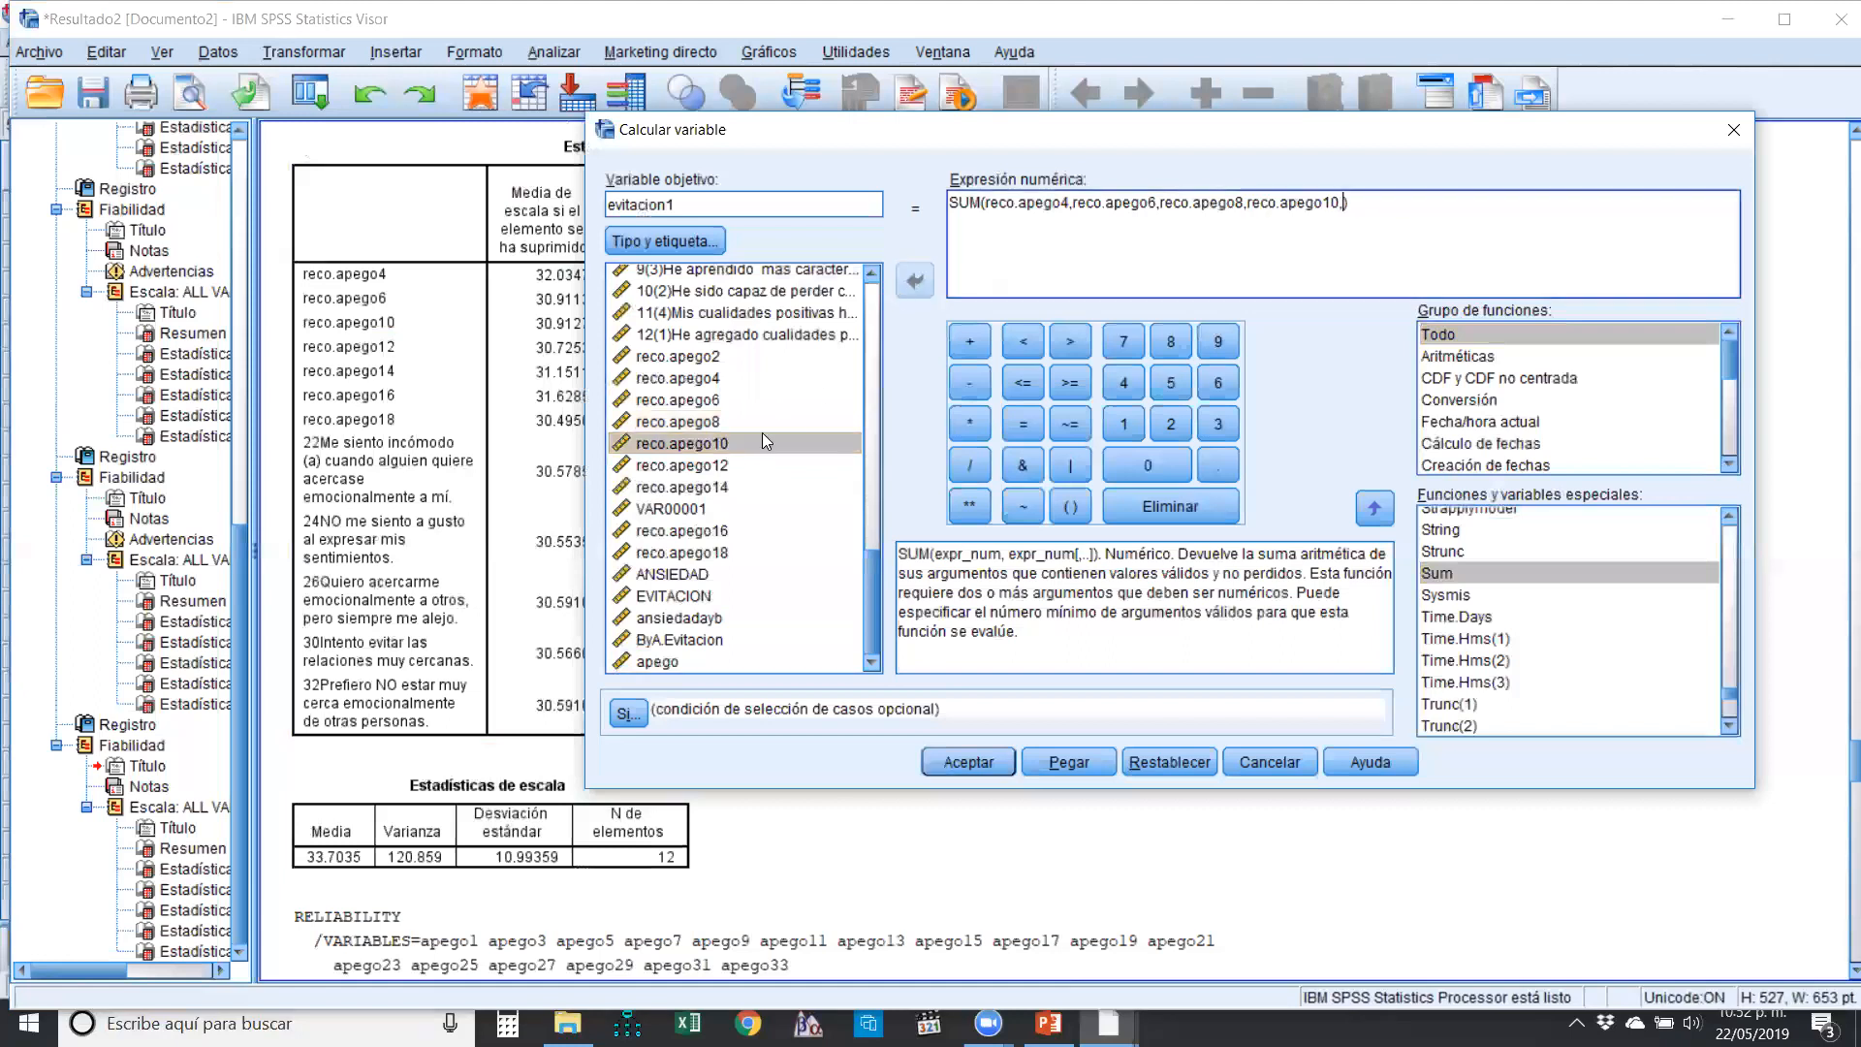
click(737, 466)
click(914, 283)
text(,)
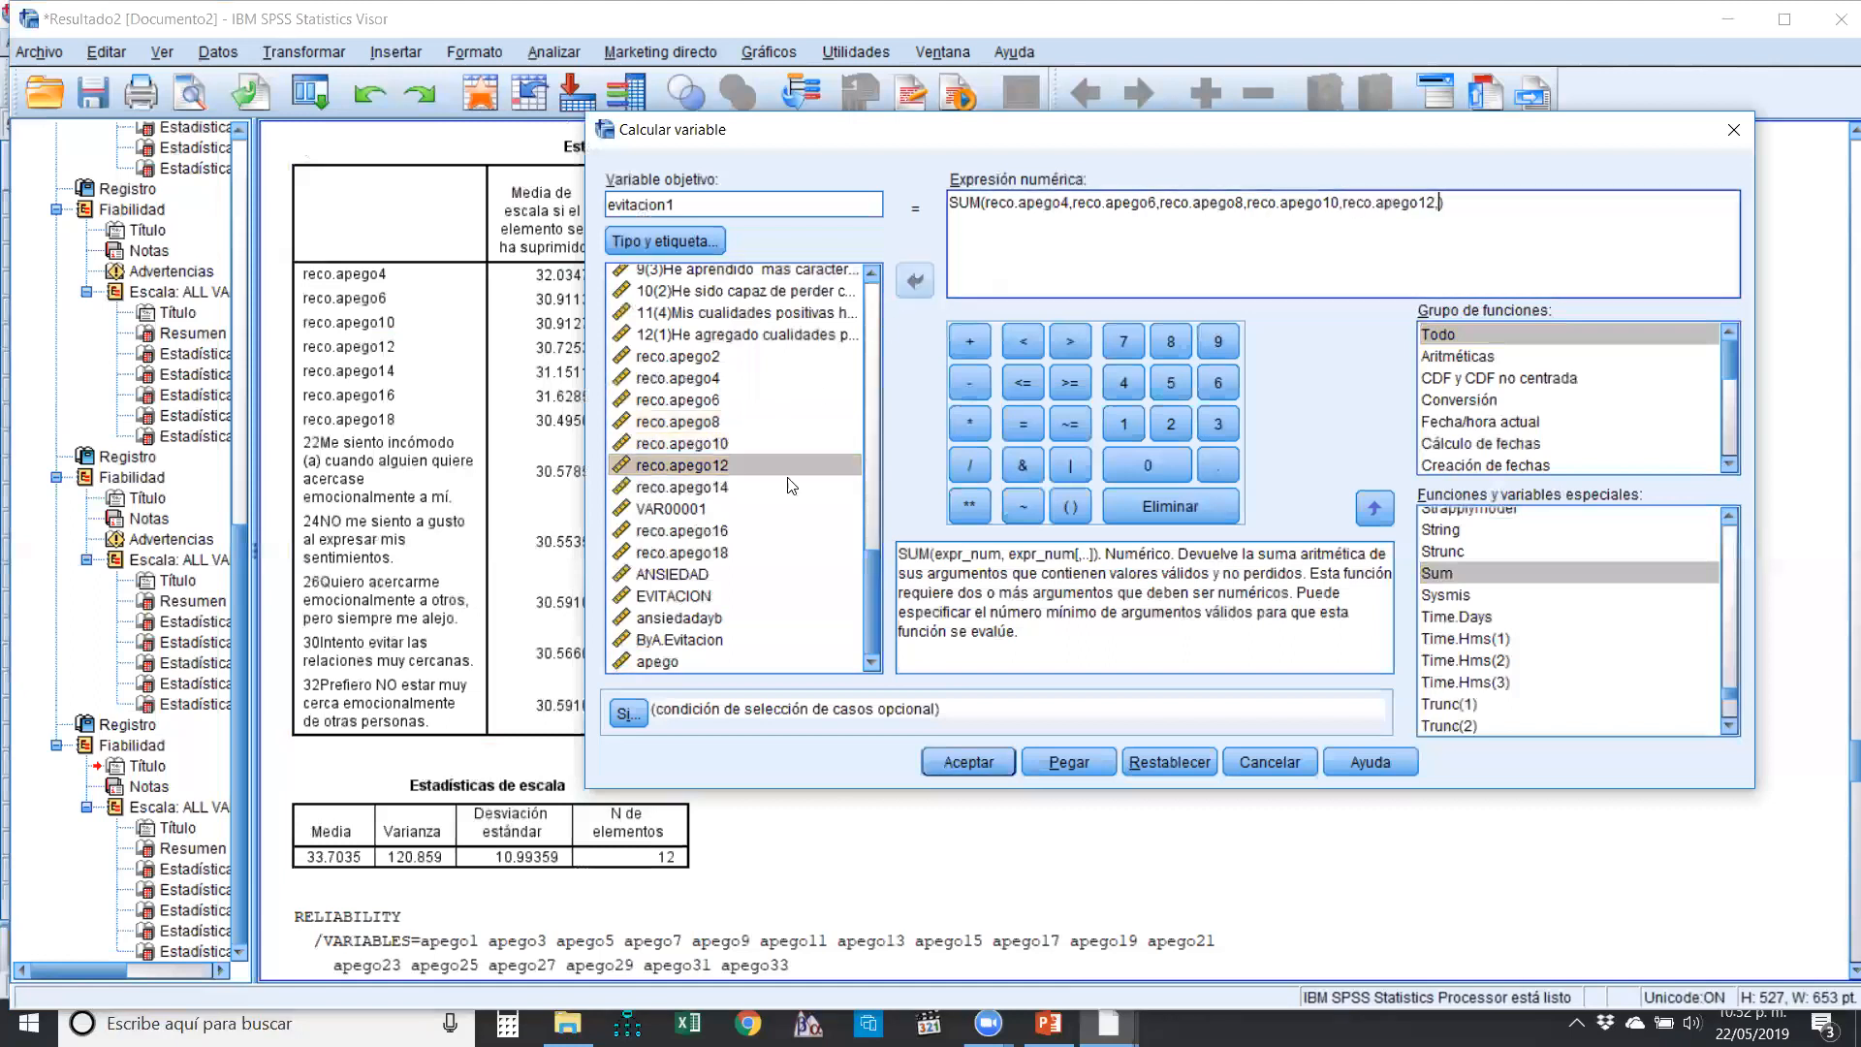
click(730, 465)
click(727, 488)
click(914, 282)
text(,)
- Append reco.apego16 and reco.apego18 to the SUM arguments, each followed by a comma
click(741, 529)
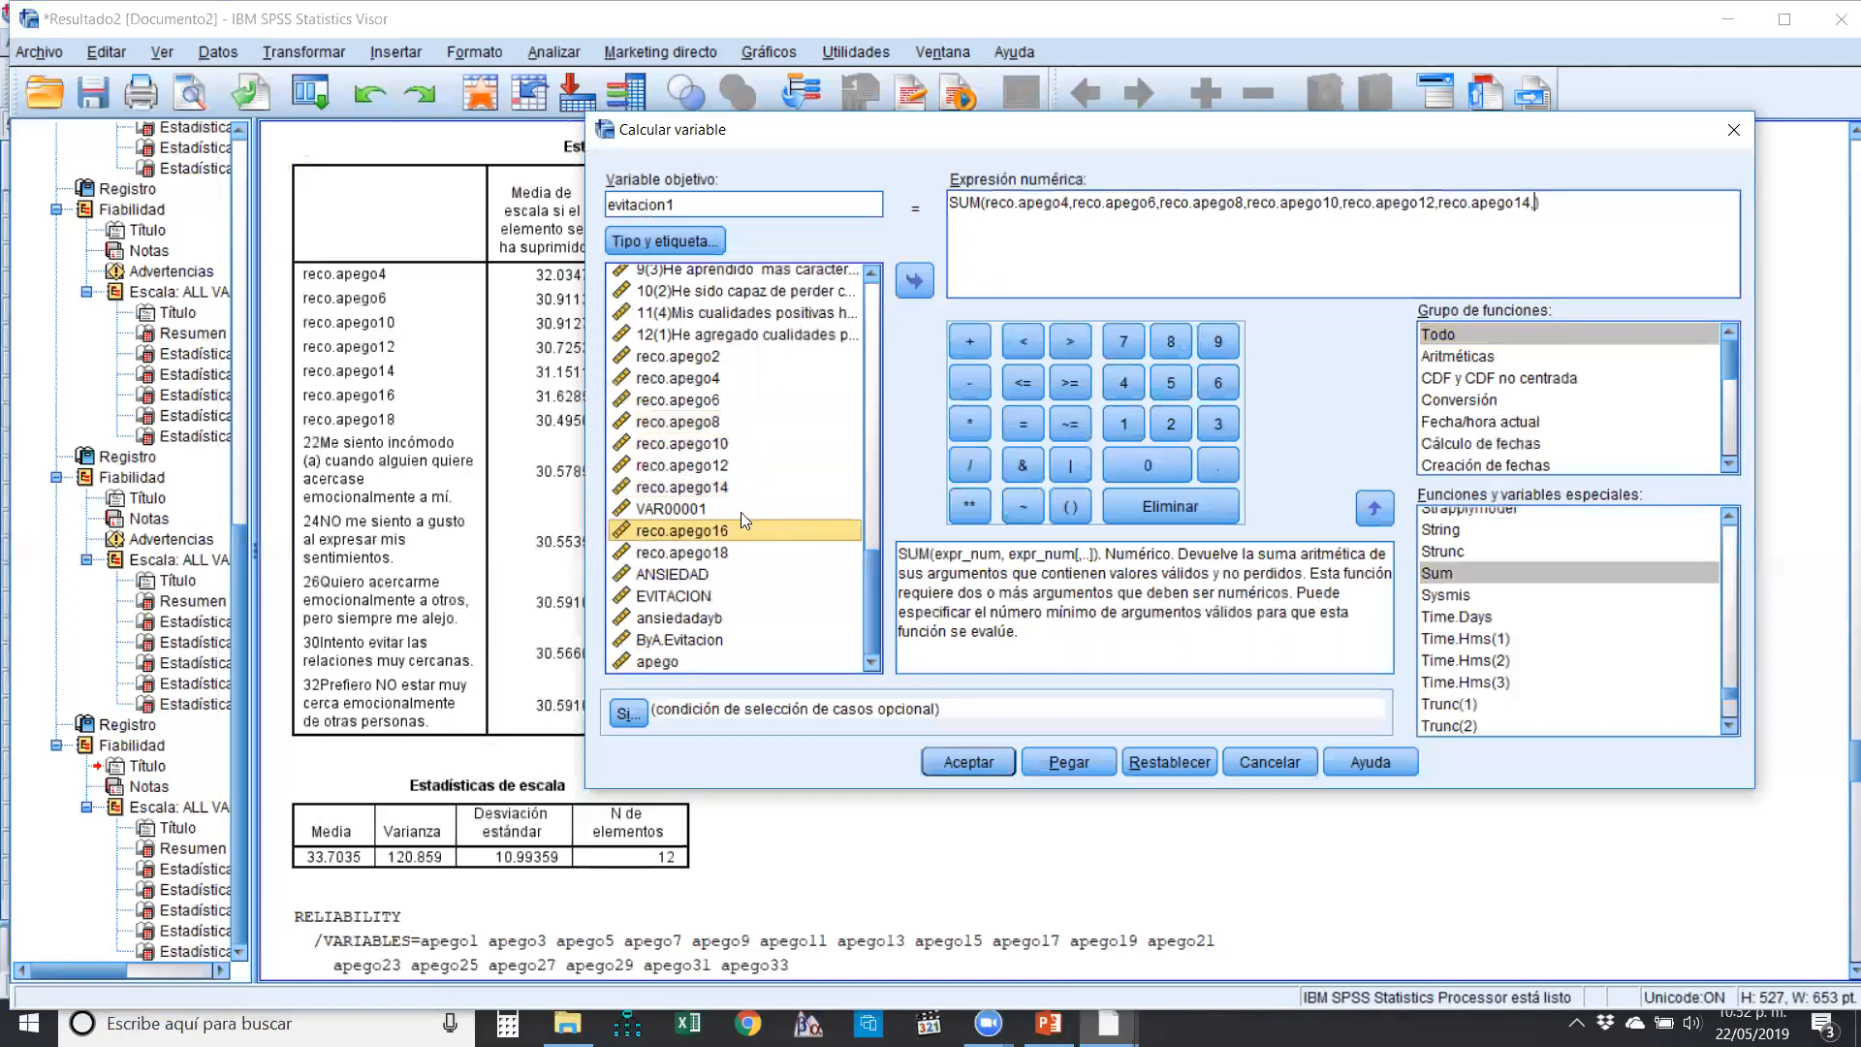
click(929, 281)
text(,)
click(769, 556)
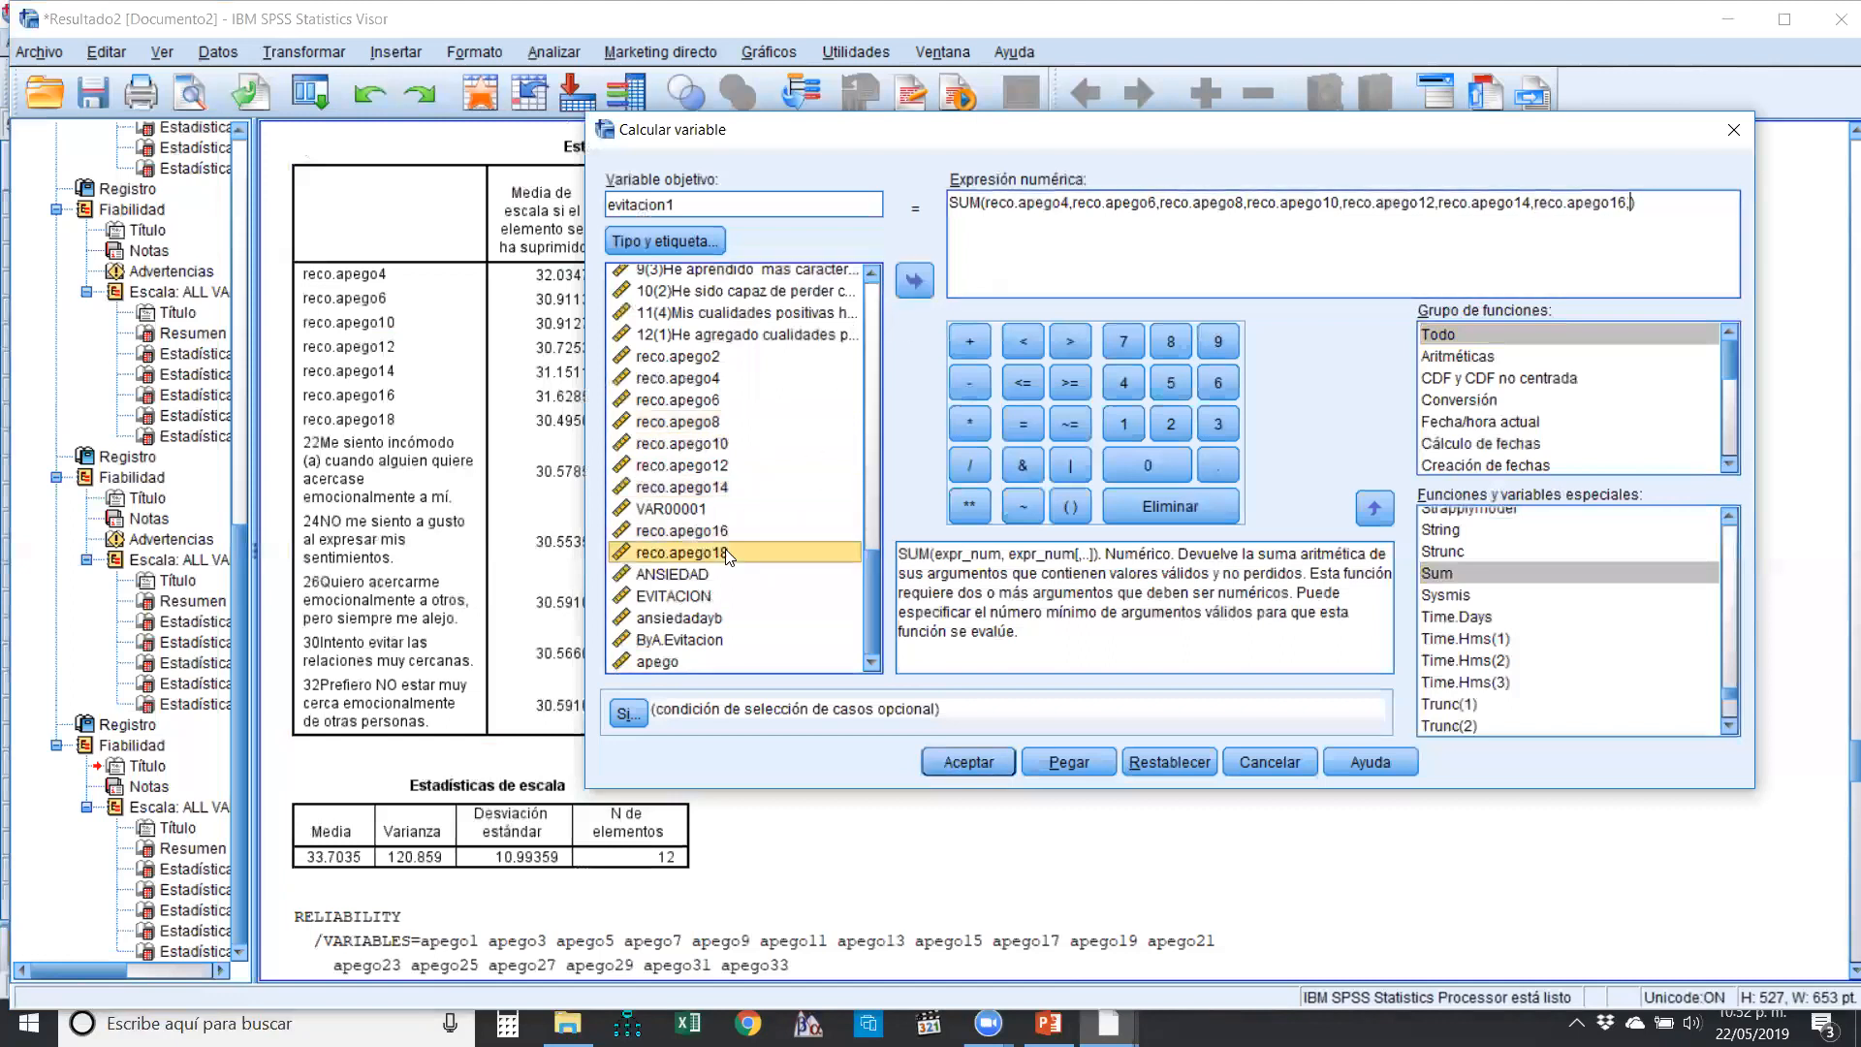
click(914, 281)
text(,)
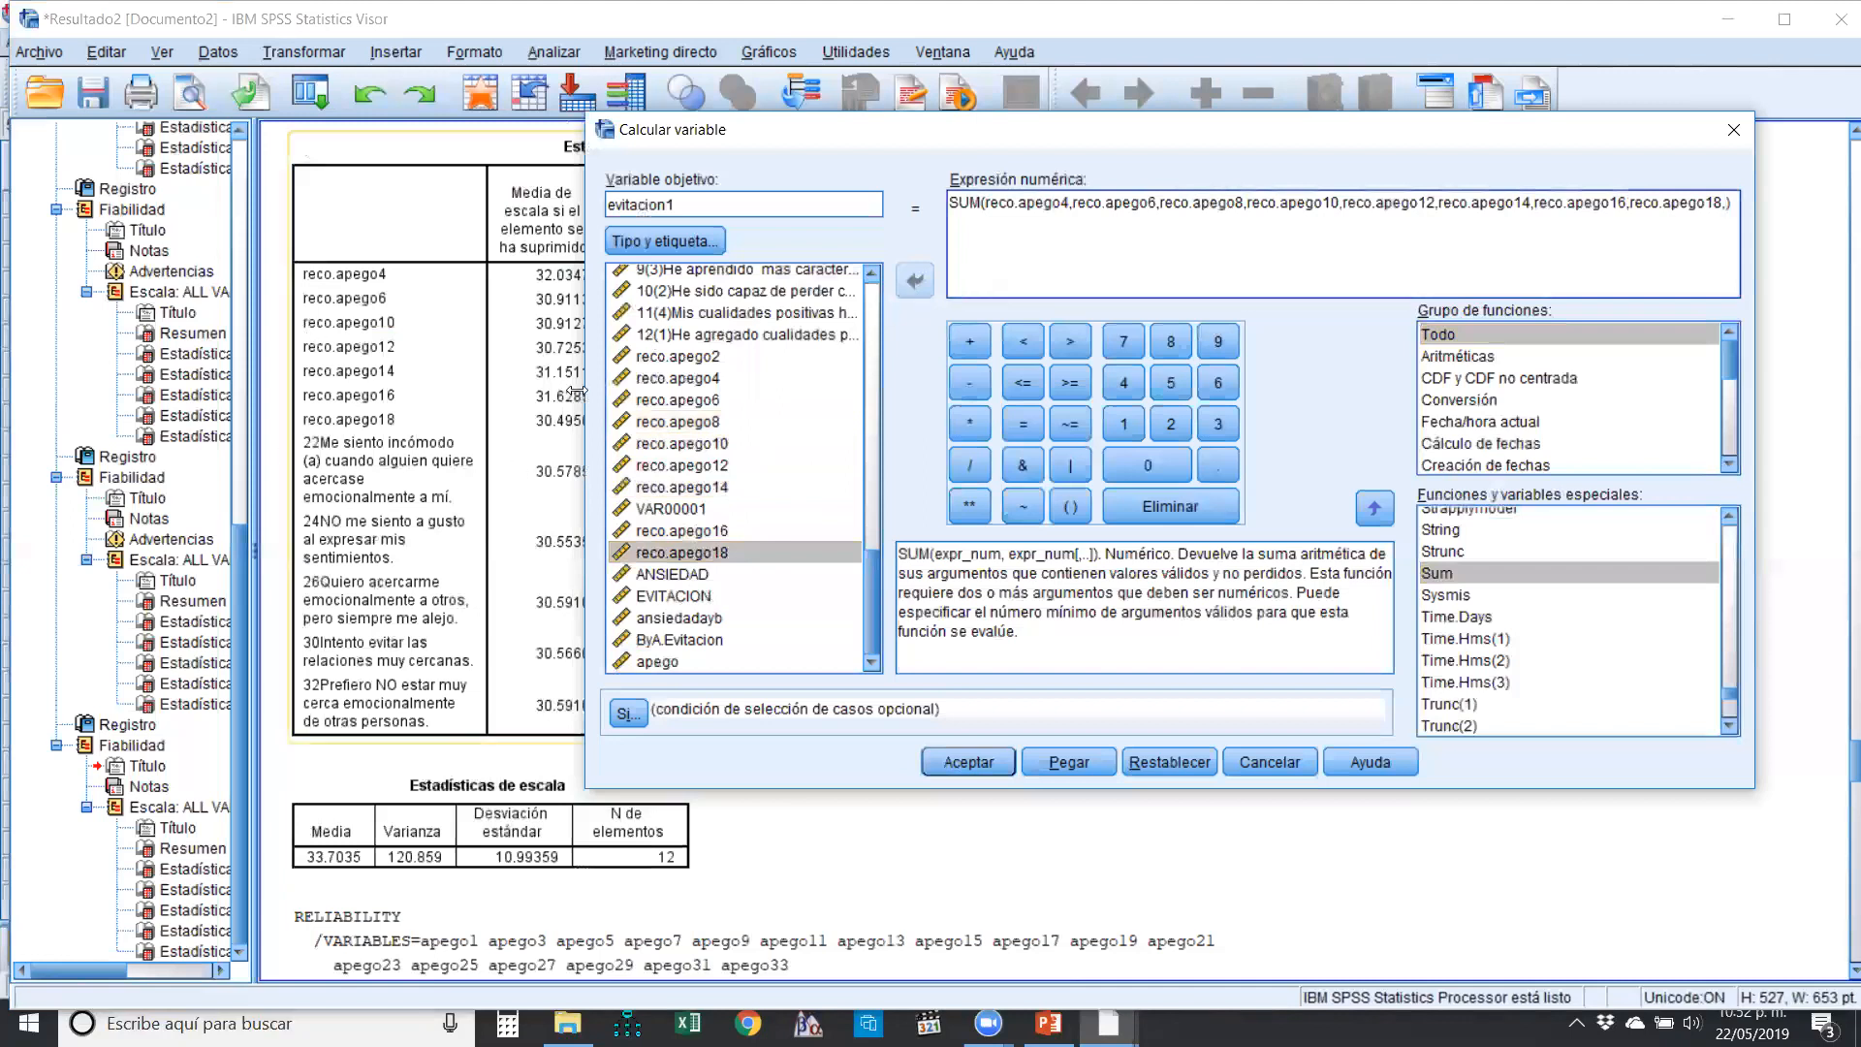
- Add the direct items apego22, apego24 and apego26 to the SUM arguments, each followed by a comma
scroll(720, 579, up, 5)
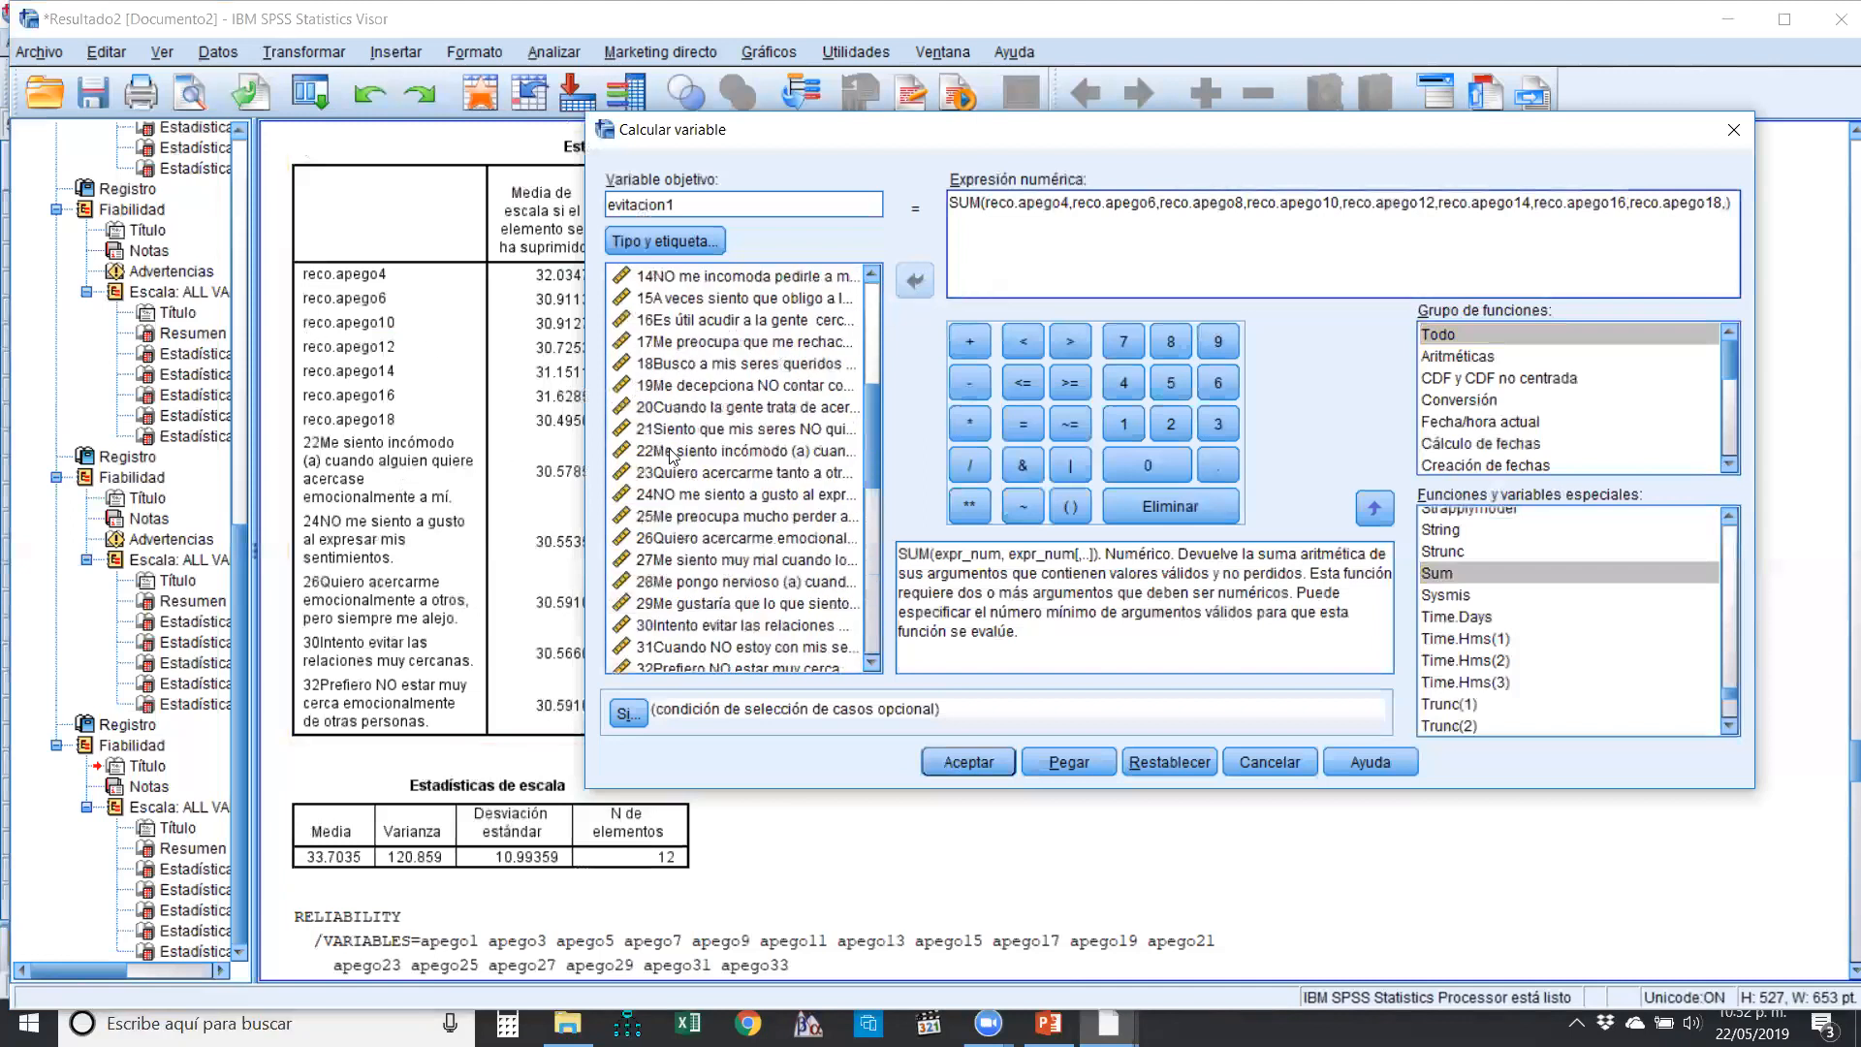
click(674, 450)
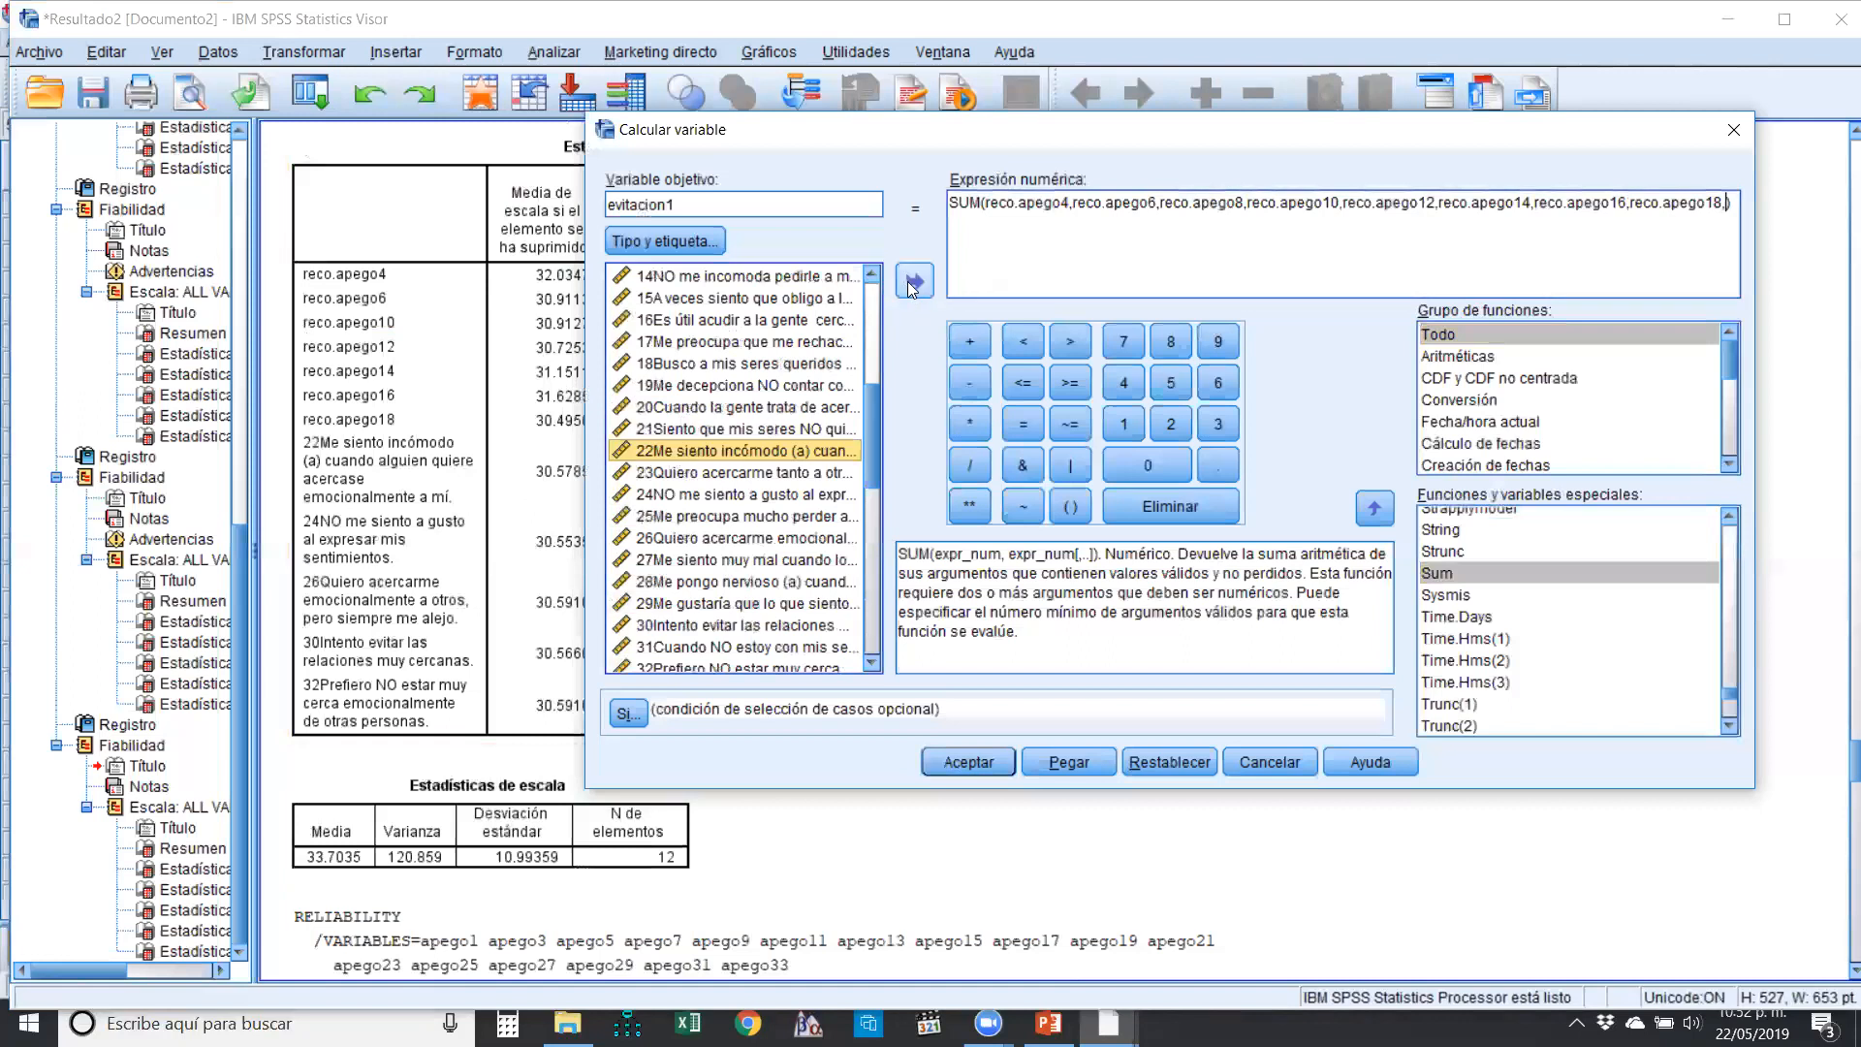
click(911, 283)
text(,)
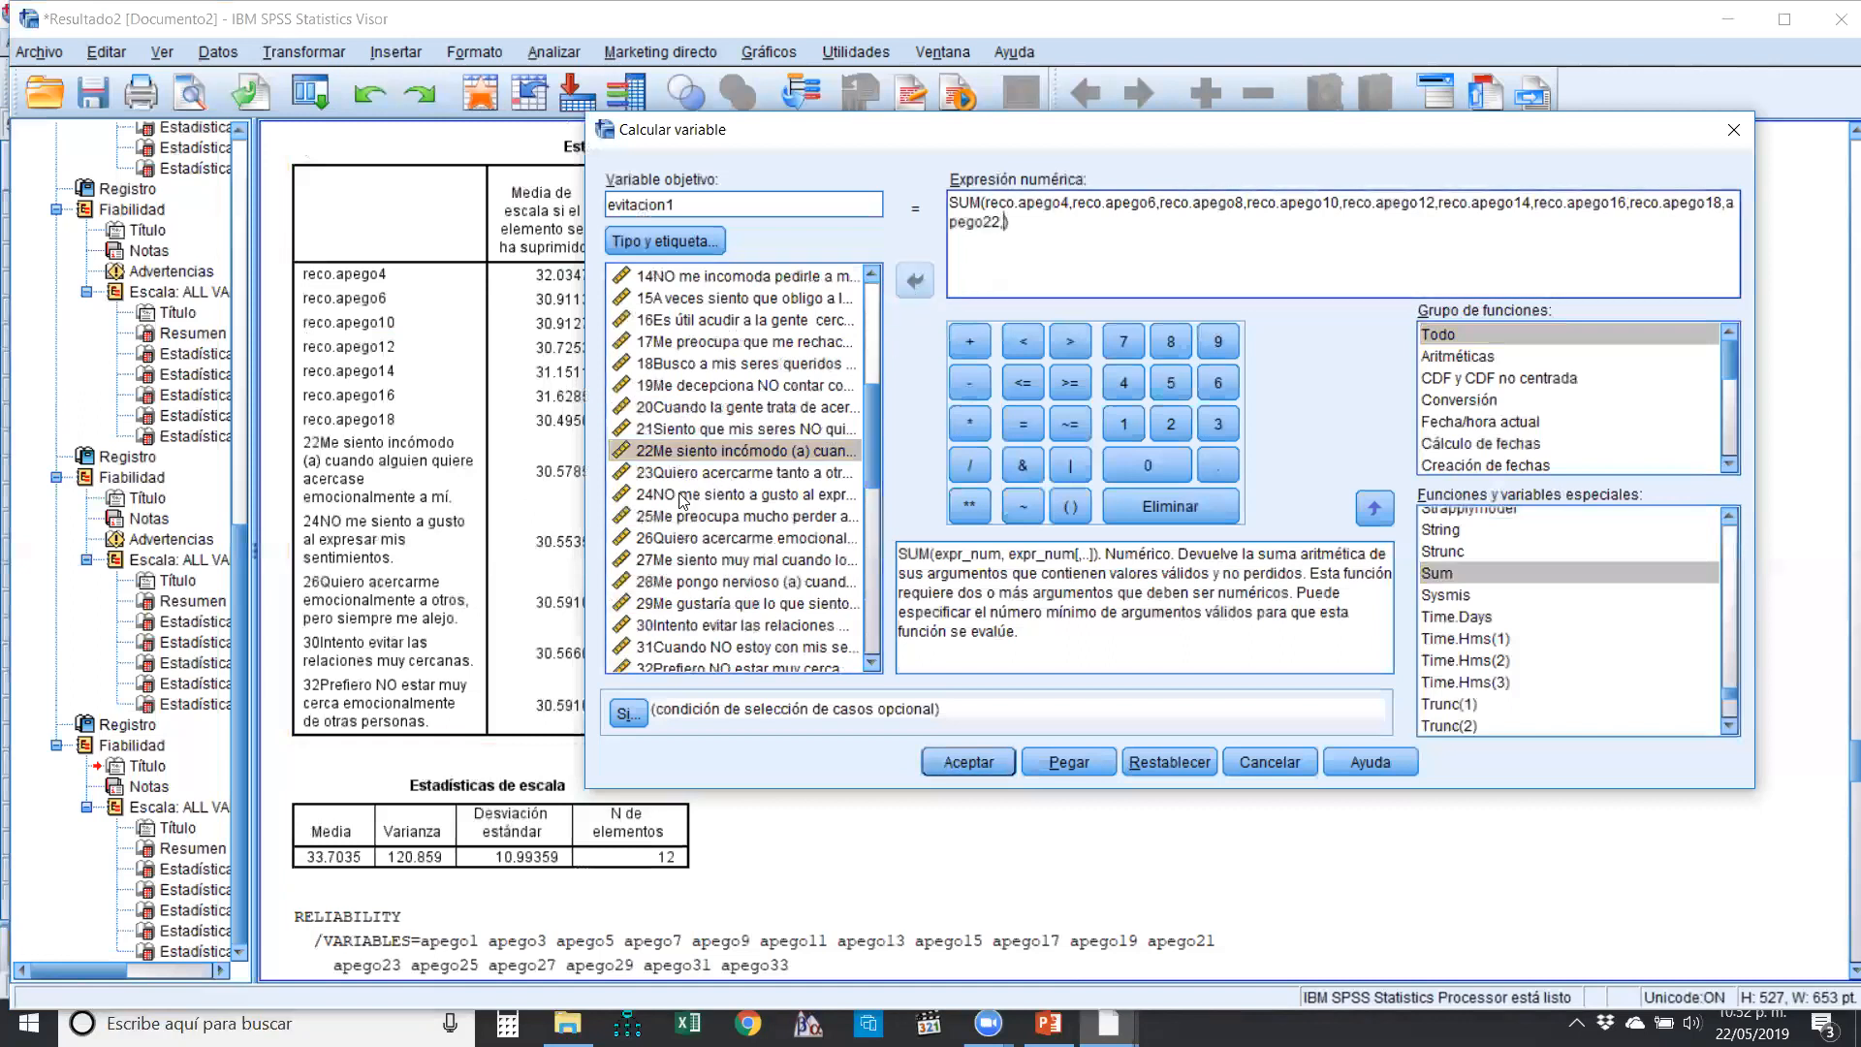
click(683, 496)
click(911, 283)
text(,)
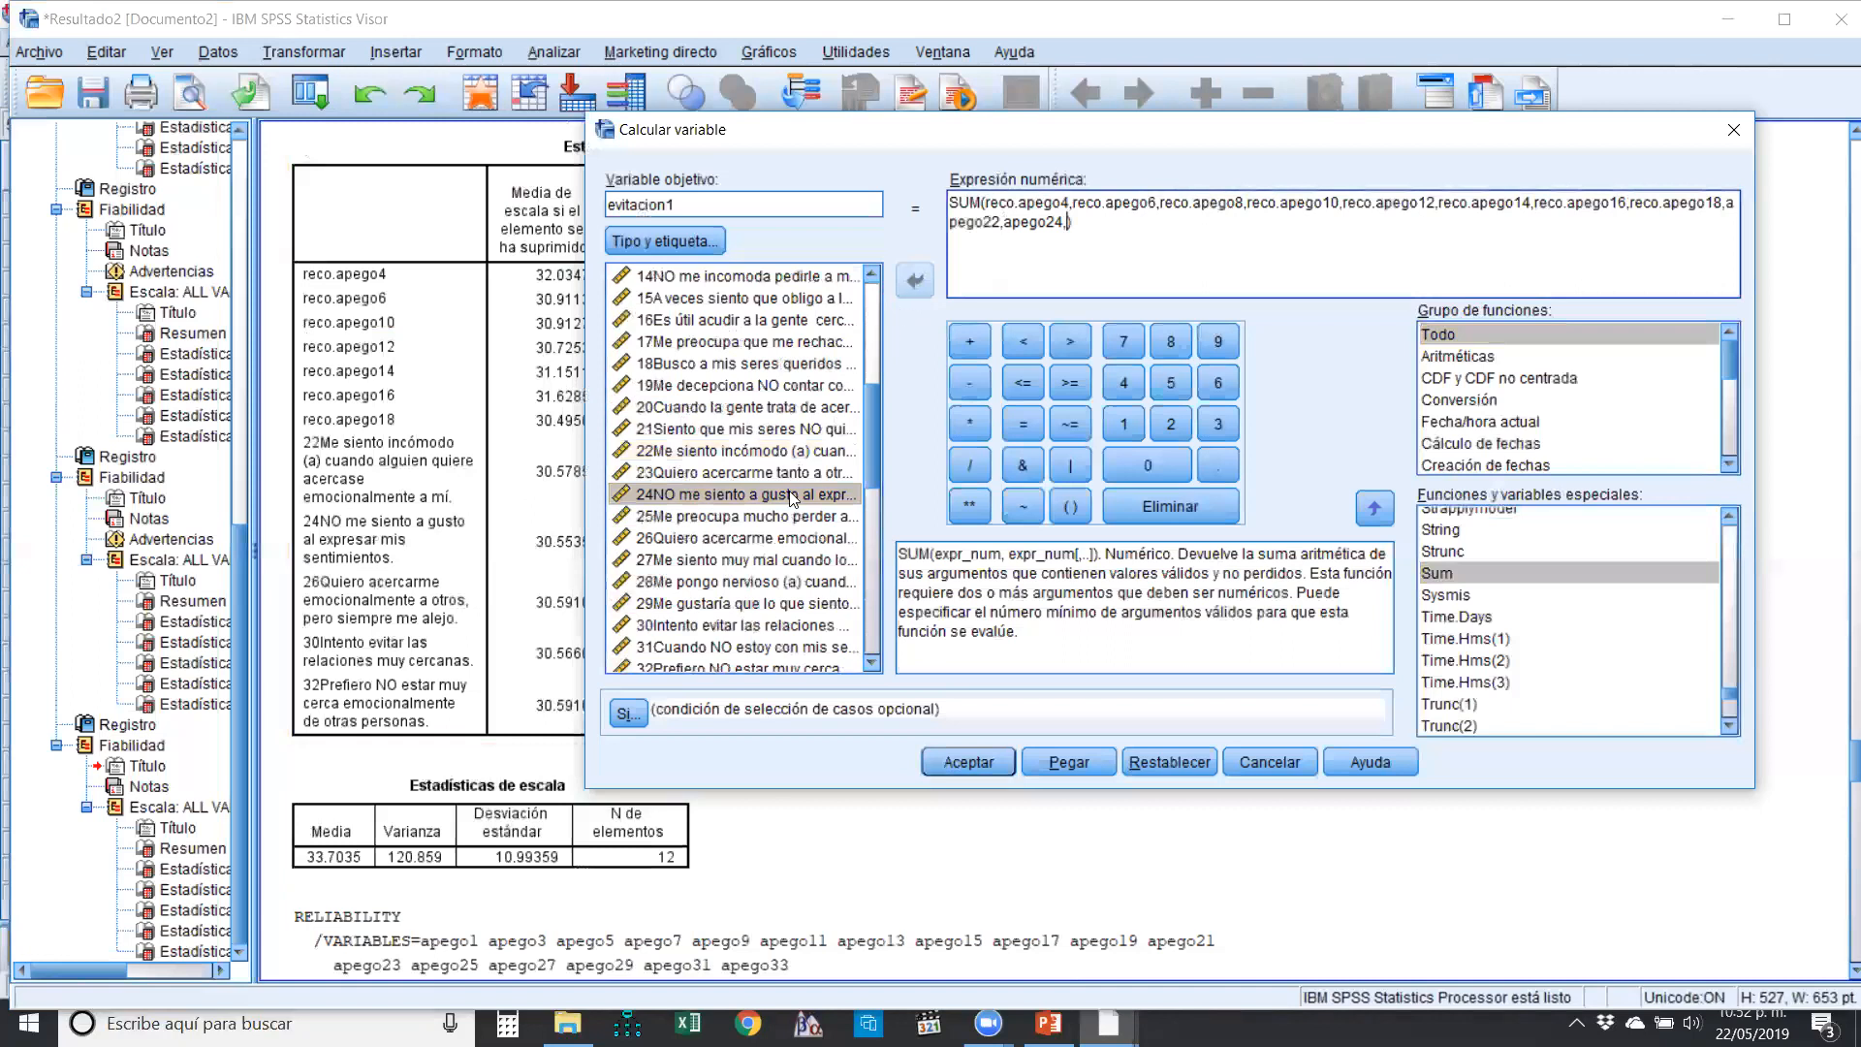
click(686, 539)
click(915, 281)
text(,)
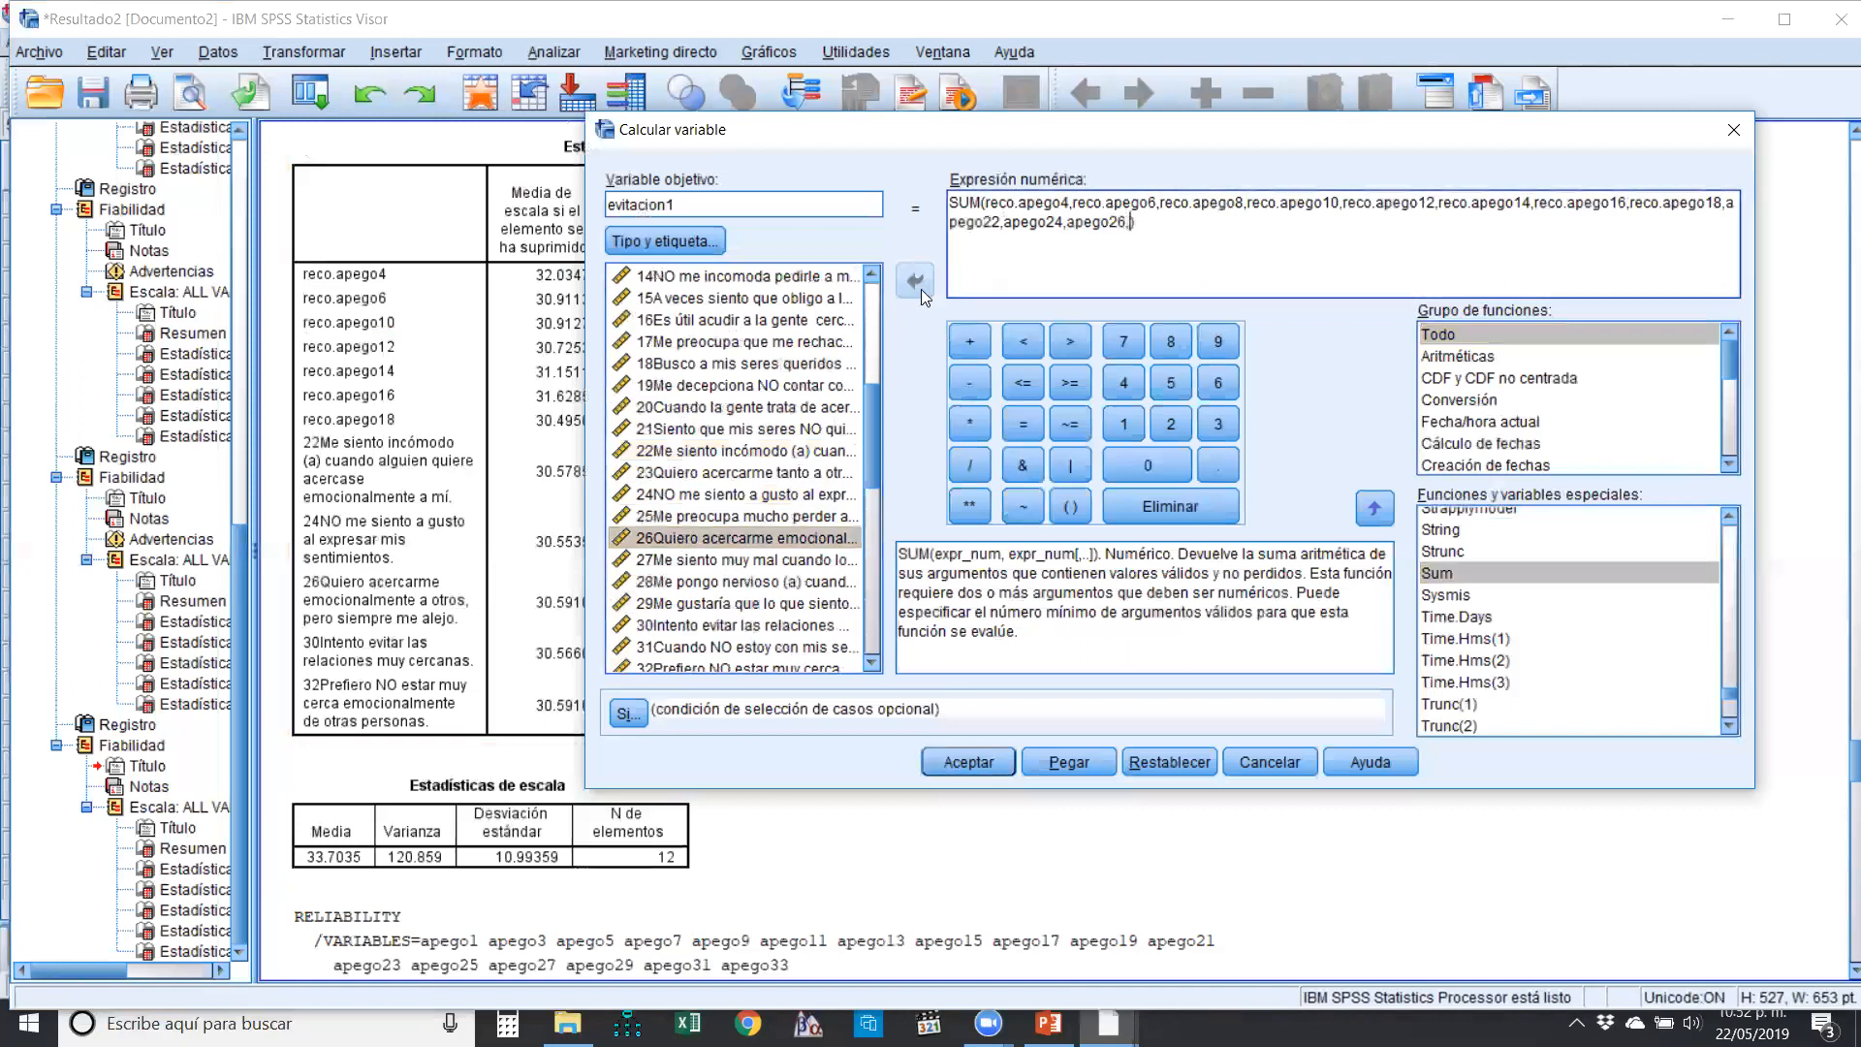
- Complete the SUM arguments with apego28, apego30 and apego32, separated by commas and with no comma after the last
click(688, 581)
click(919, 283)
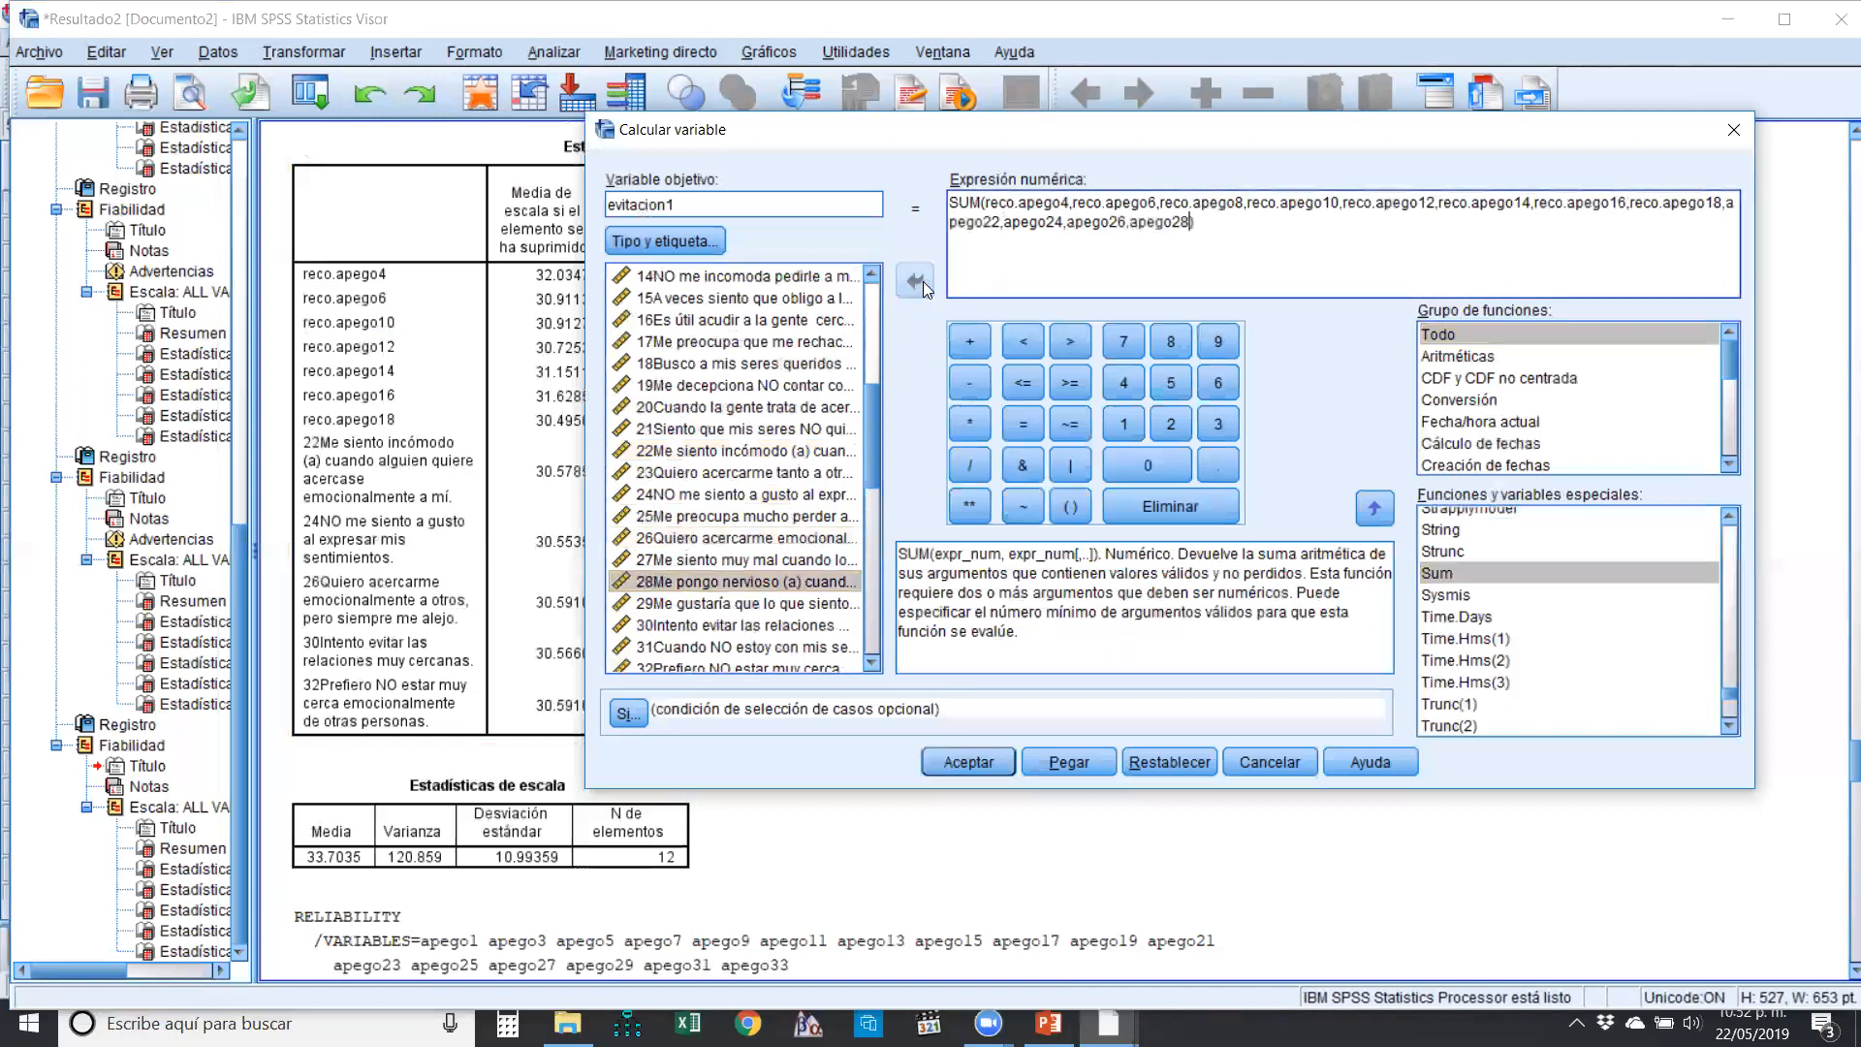
text(,)
click(678, 626)
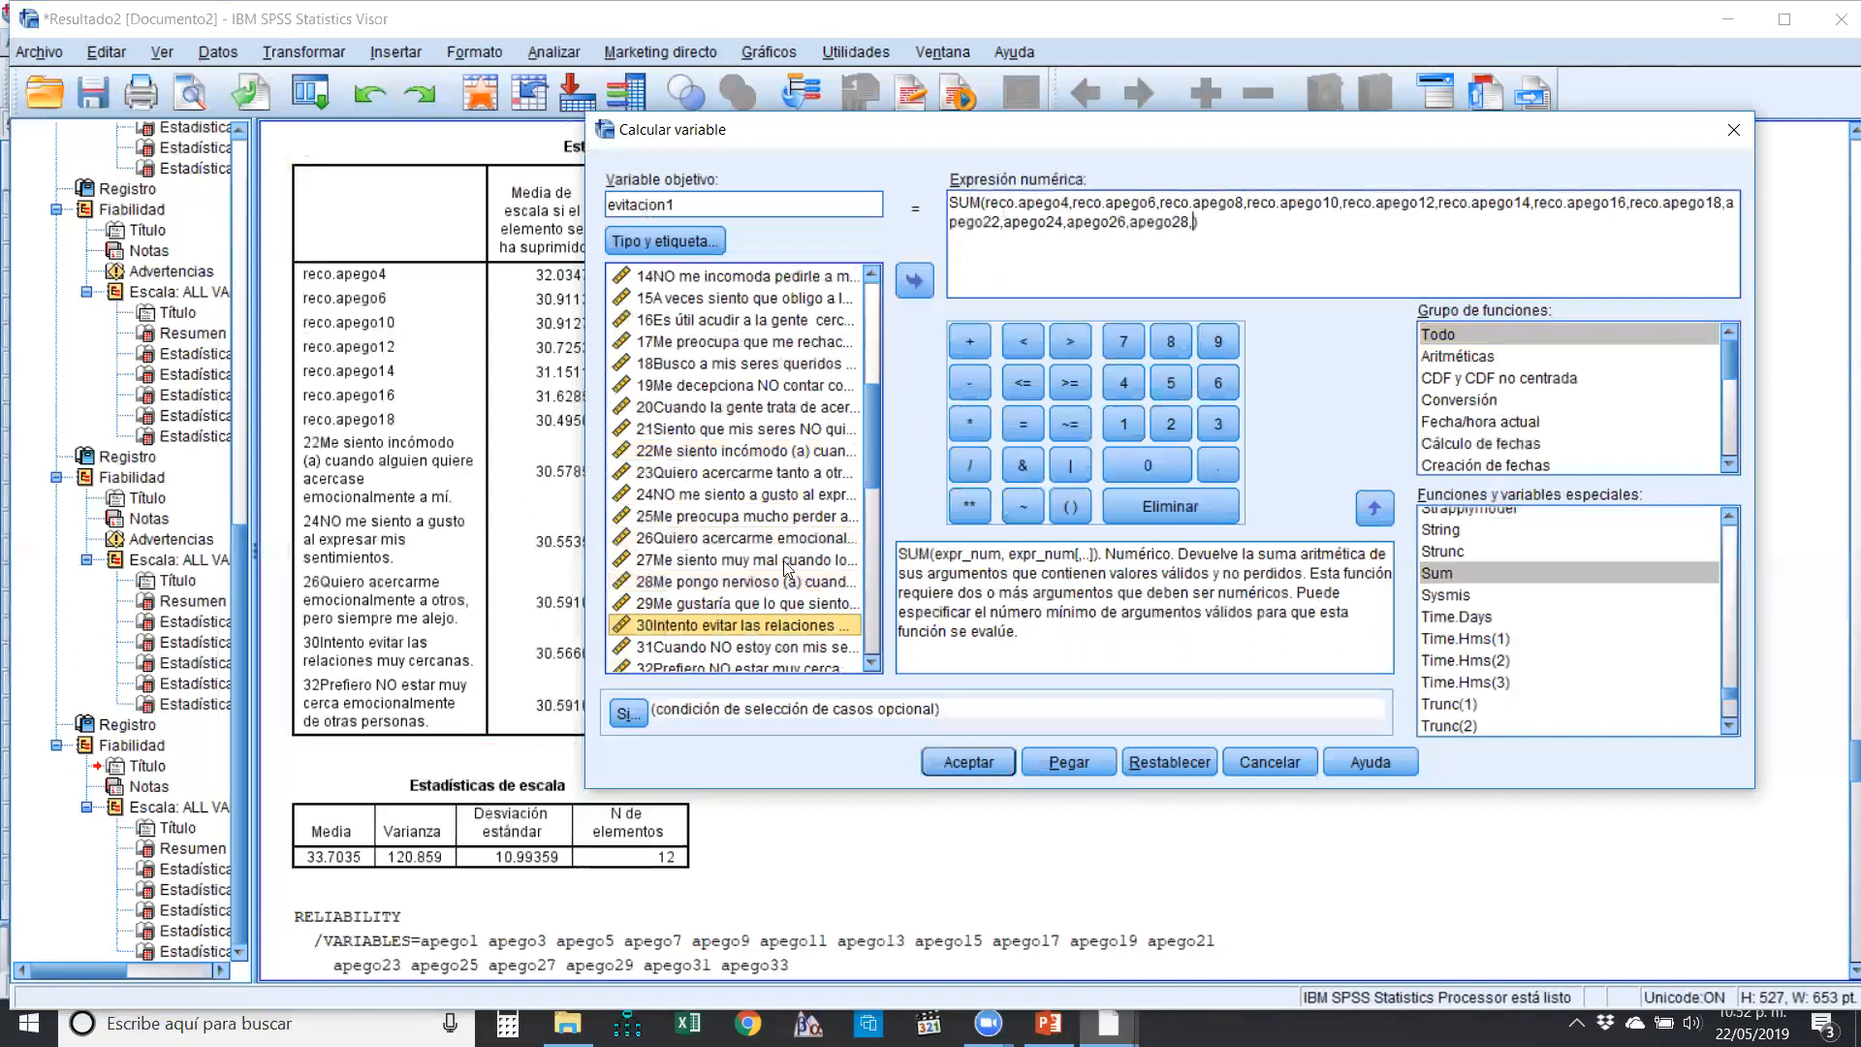
click(914, 283)
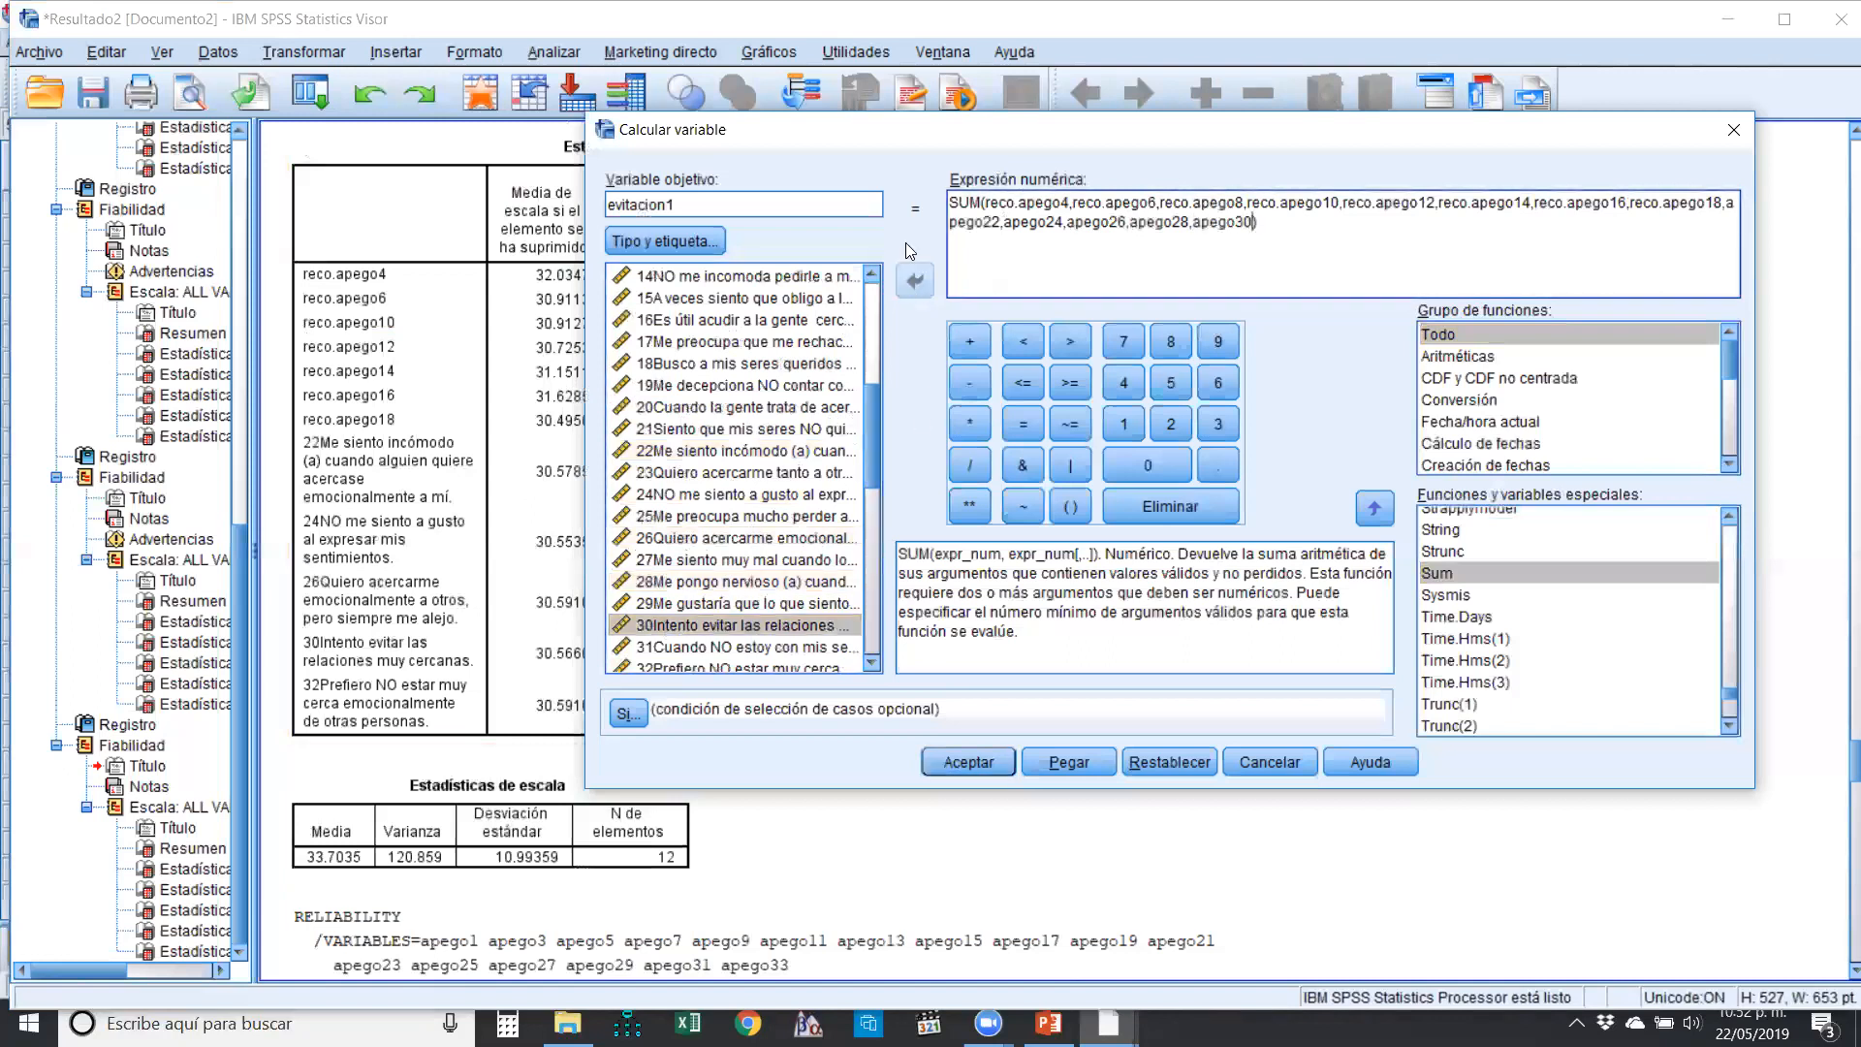
click(722, 667)
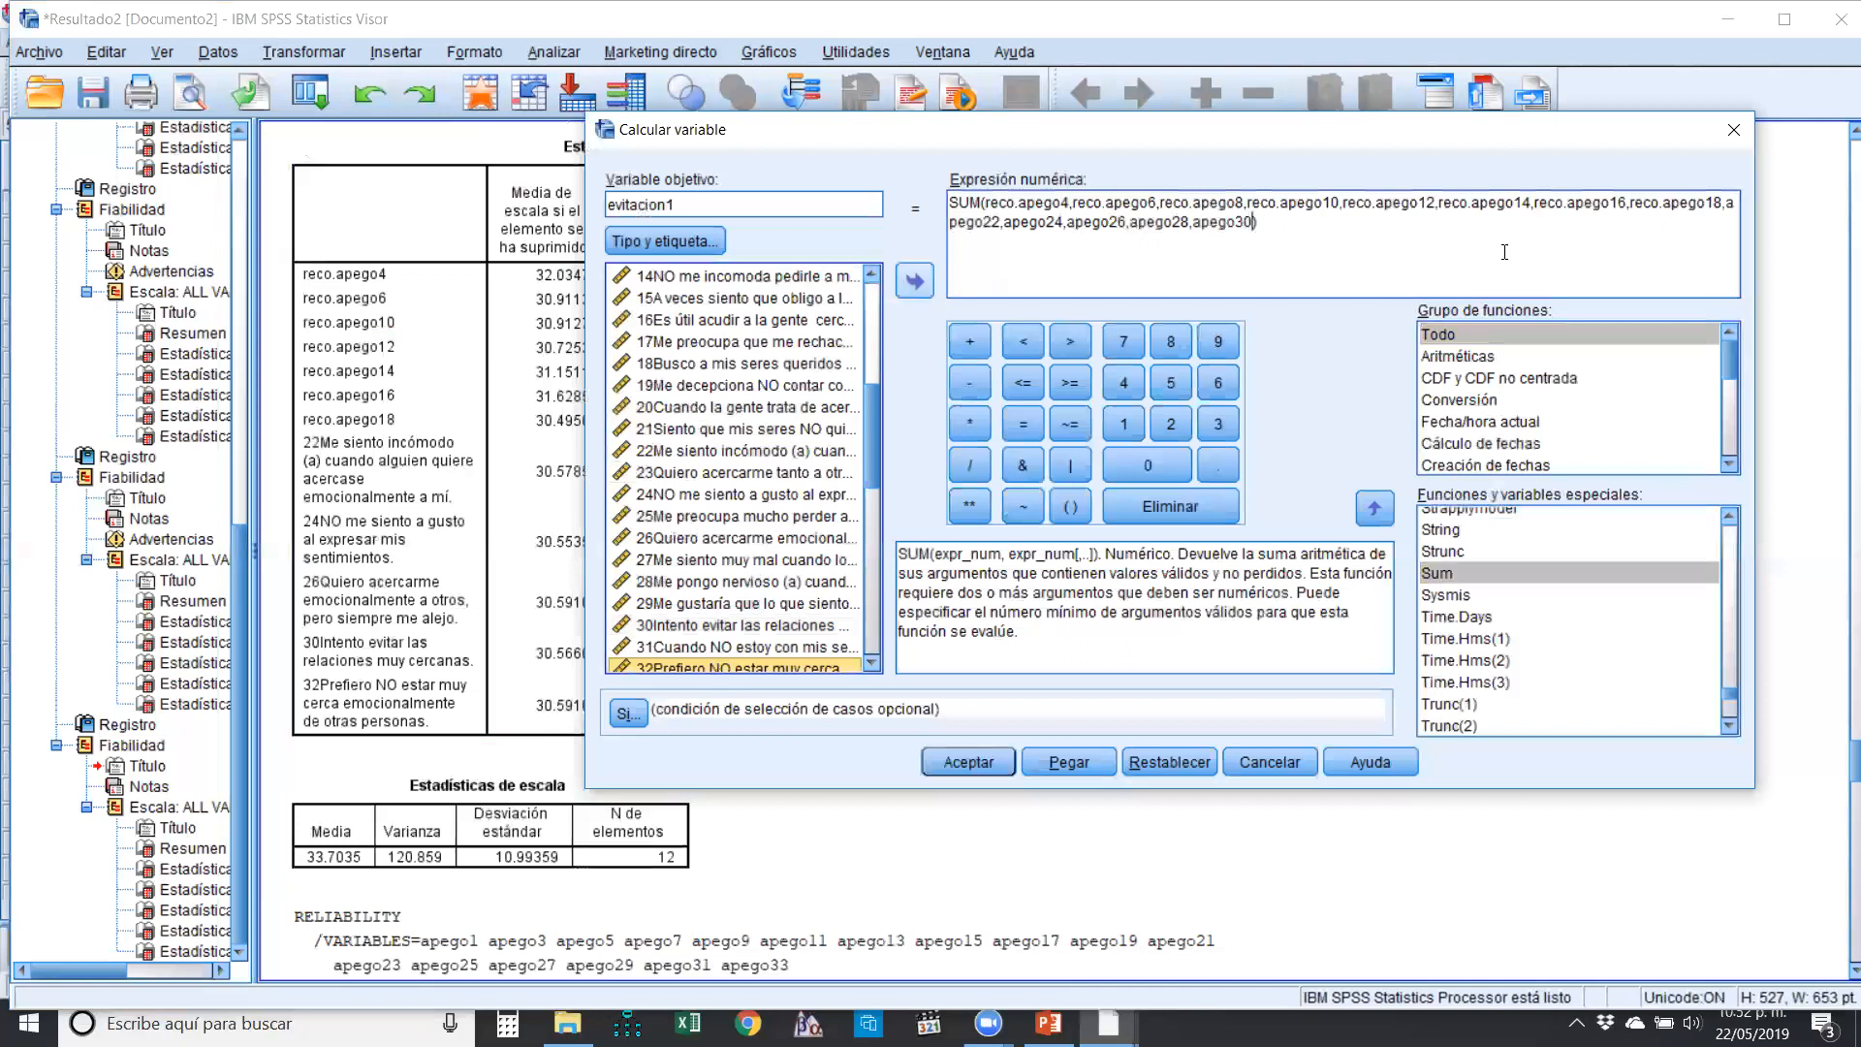
click(1252, 221)
text(,)
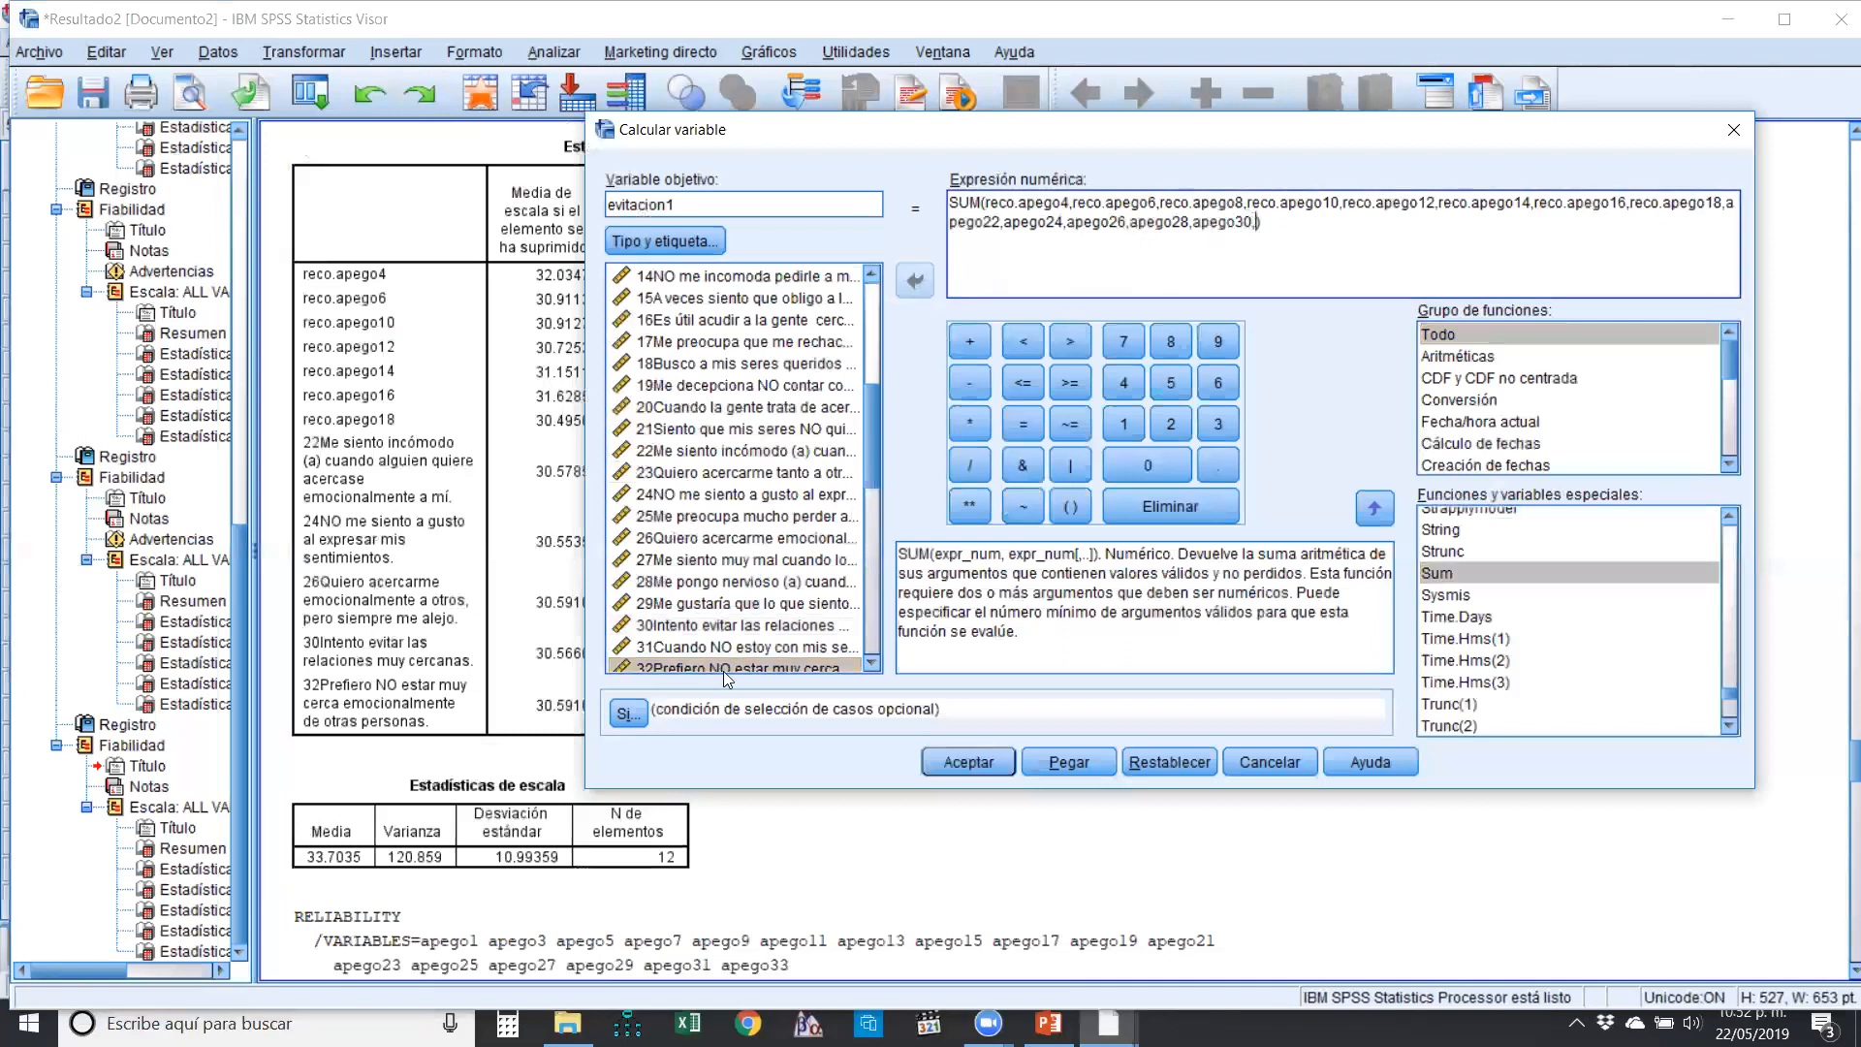
click(696, 665)
click(915, 281)
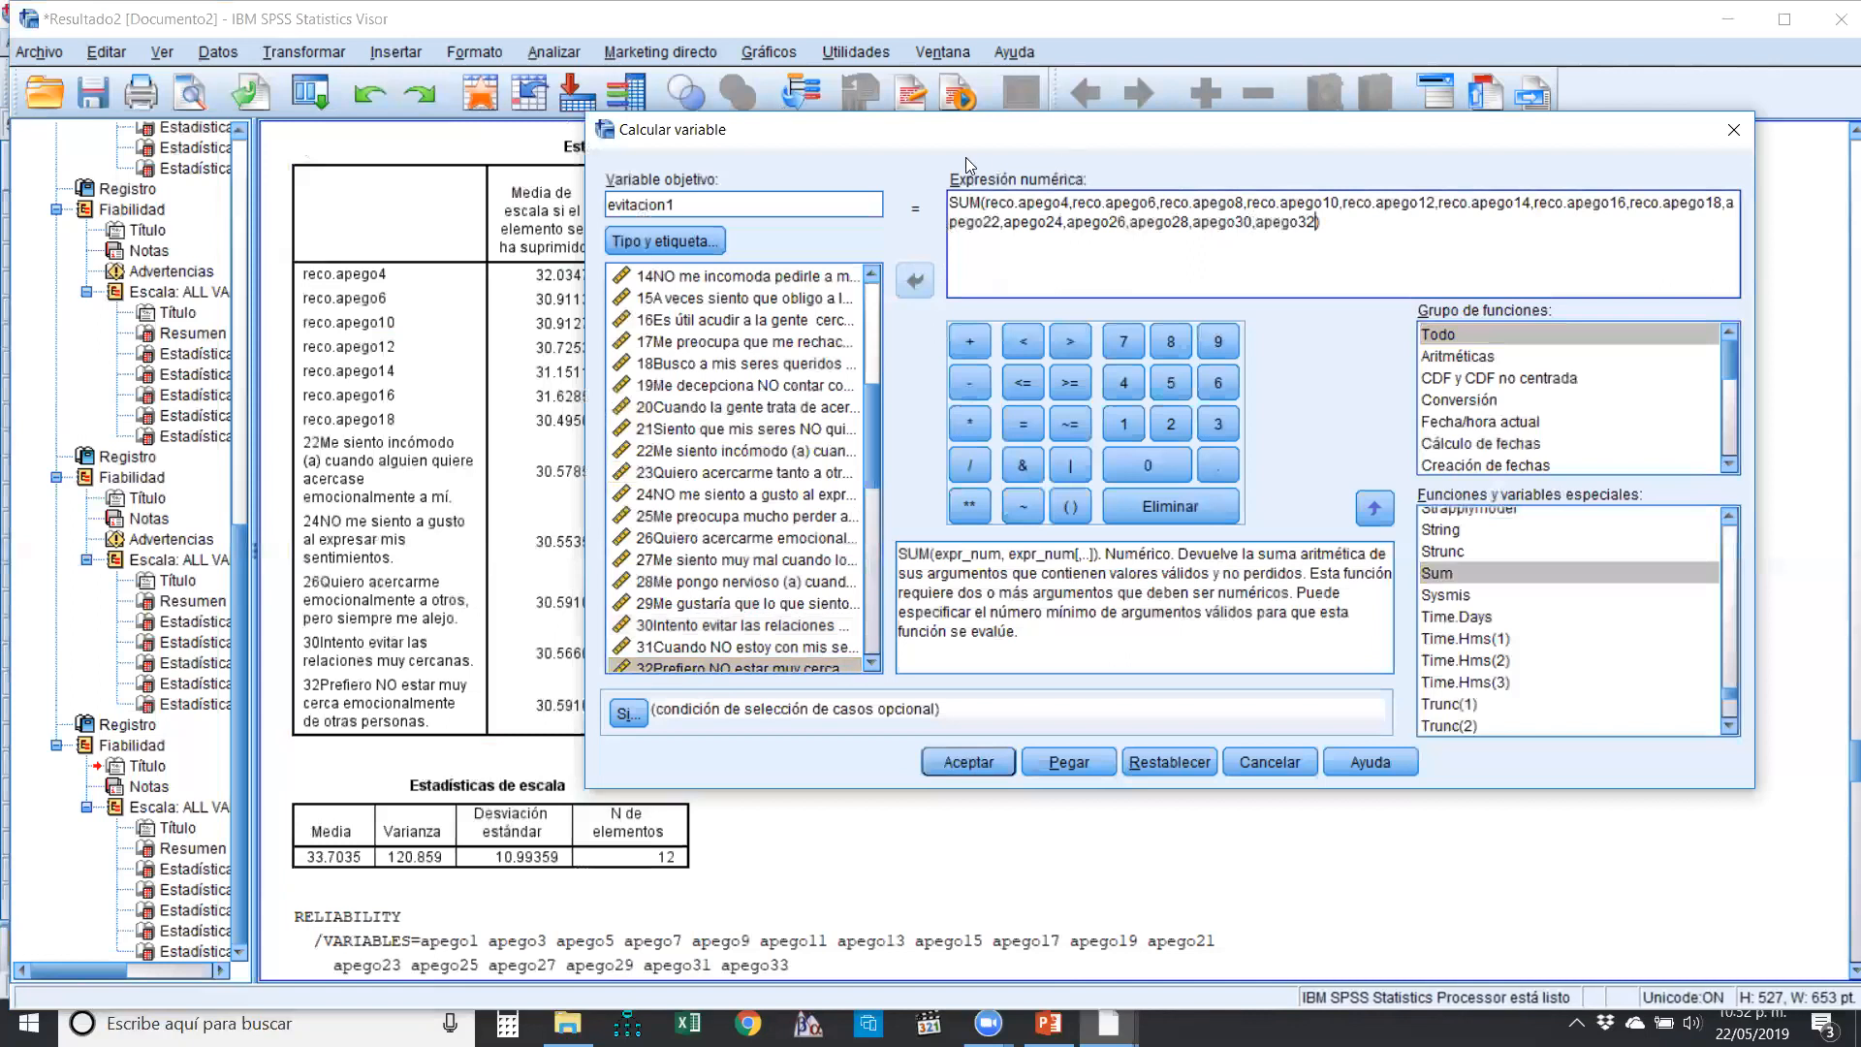
- Paste the evitacion1 computation into the syntax file and bring the pasted COMPUTE block into view
click(1060, 765)
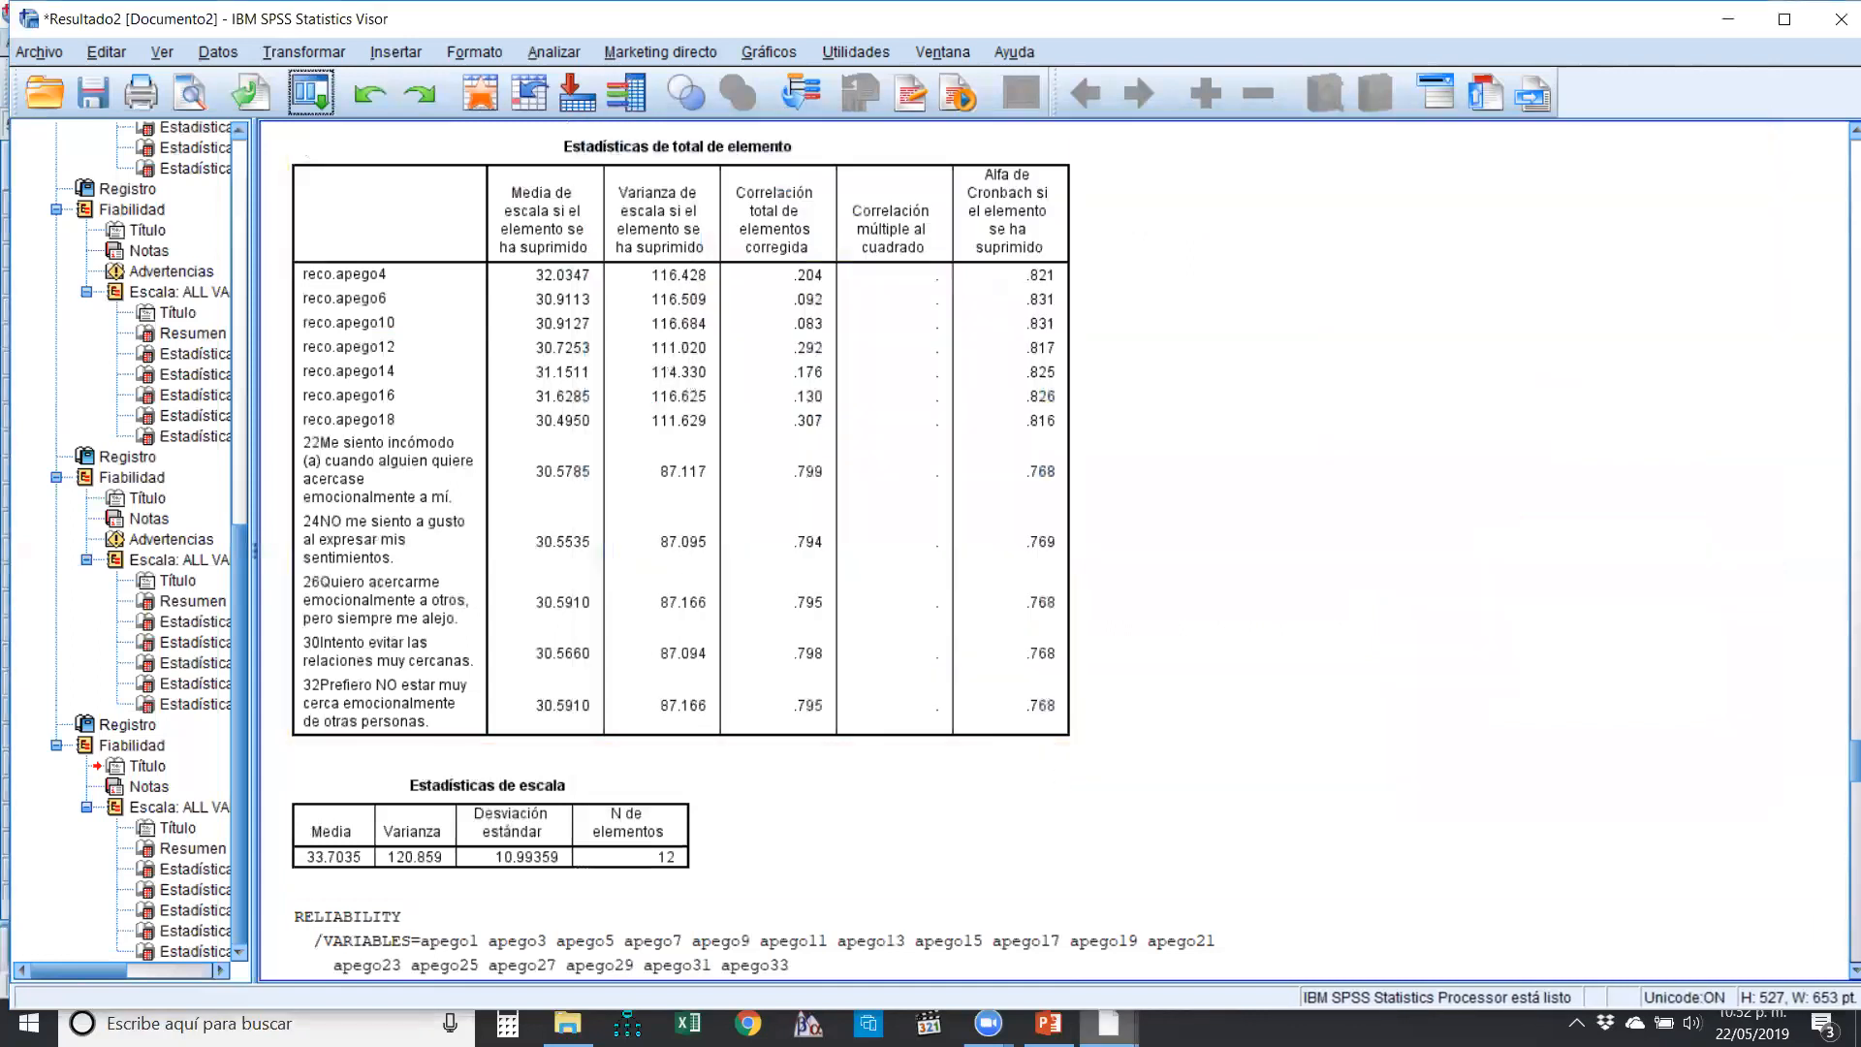
mouse_move(1107, 1023)
click(1115, 907)
scroll(702, 581, down, 1)
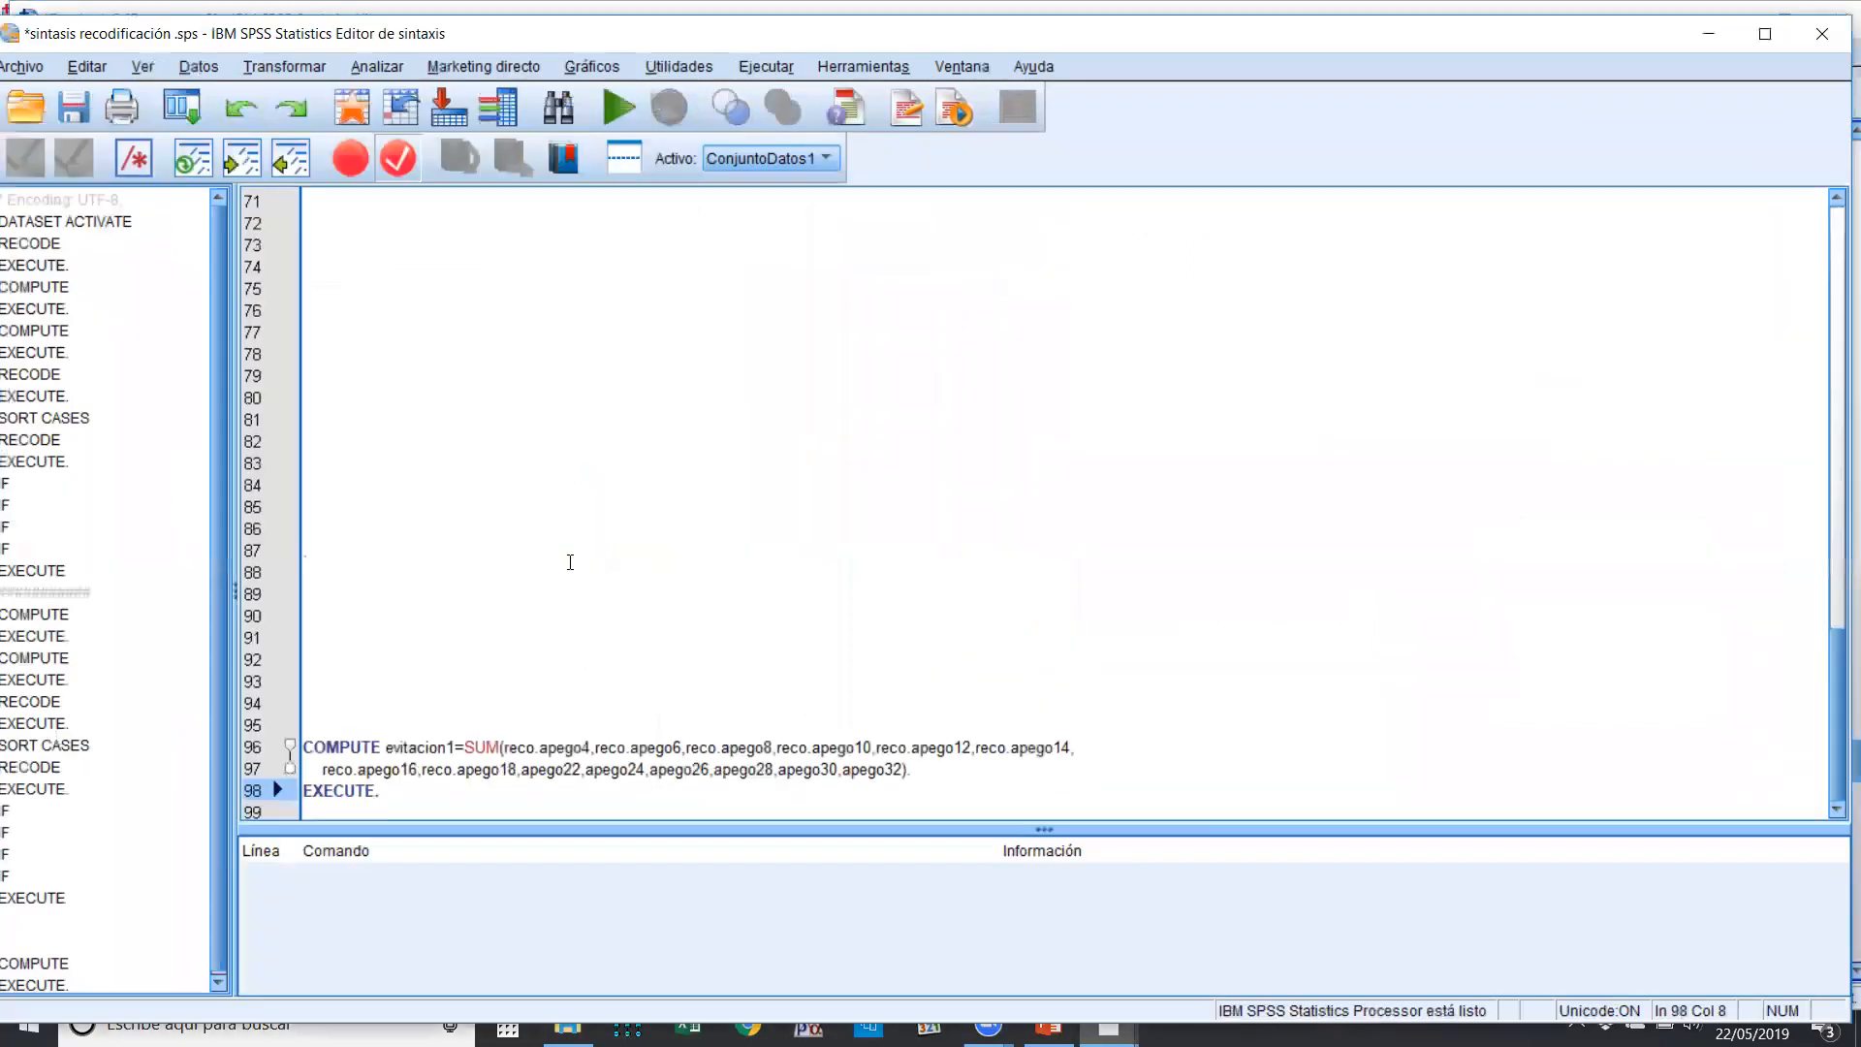
- Insert two new lines after the EXECUTE of the evitacion1 block, and return to the output viewer
drag(557, 791, 296, 703)
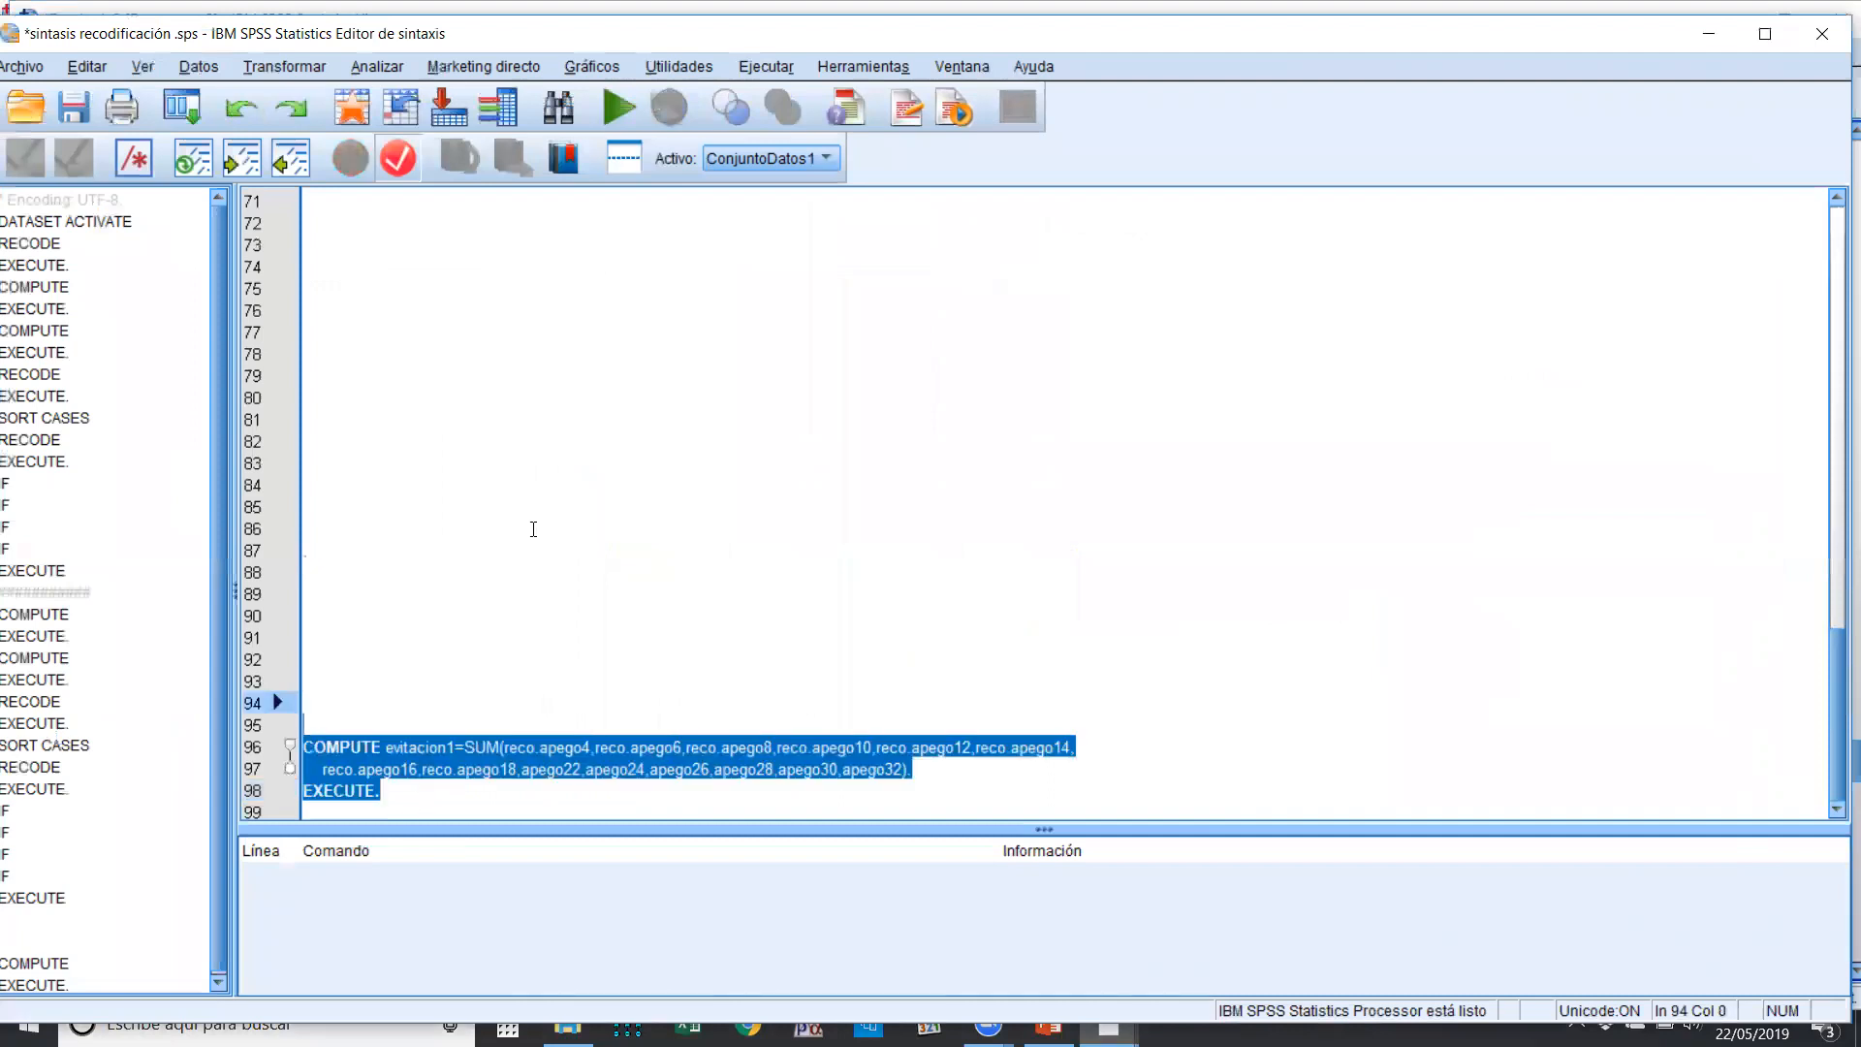
click(496, 525)
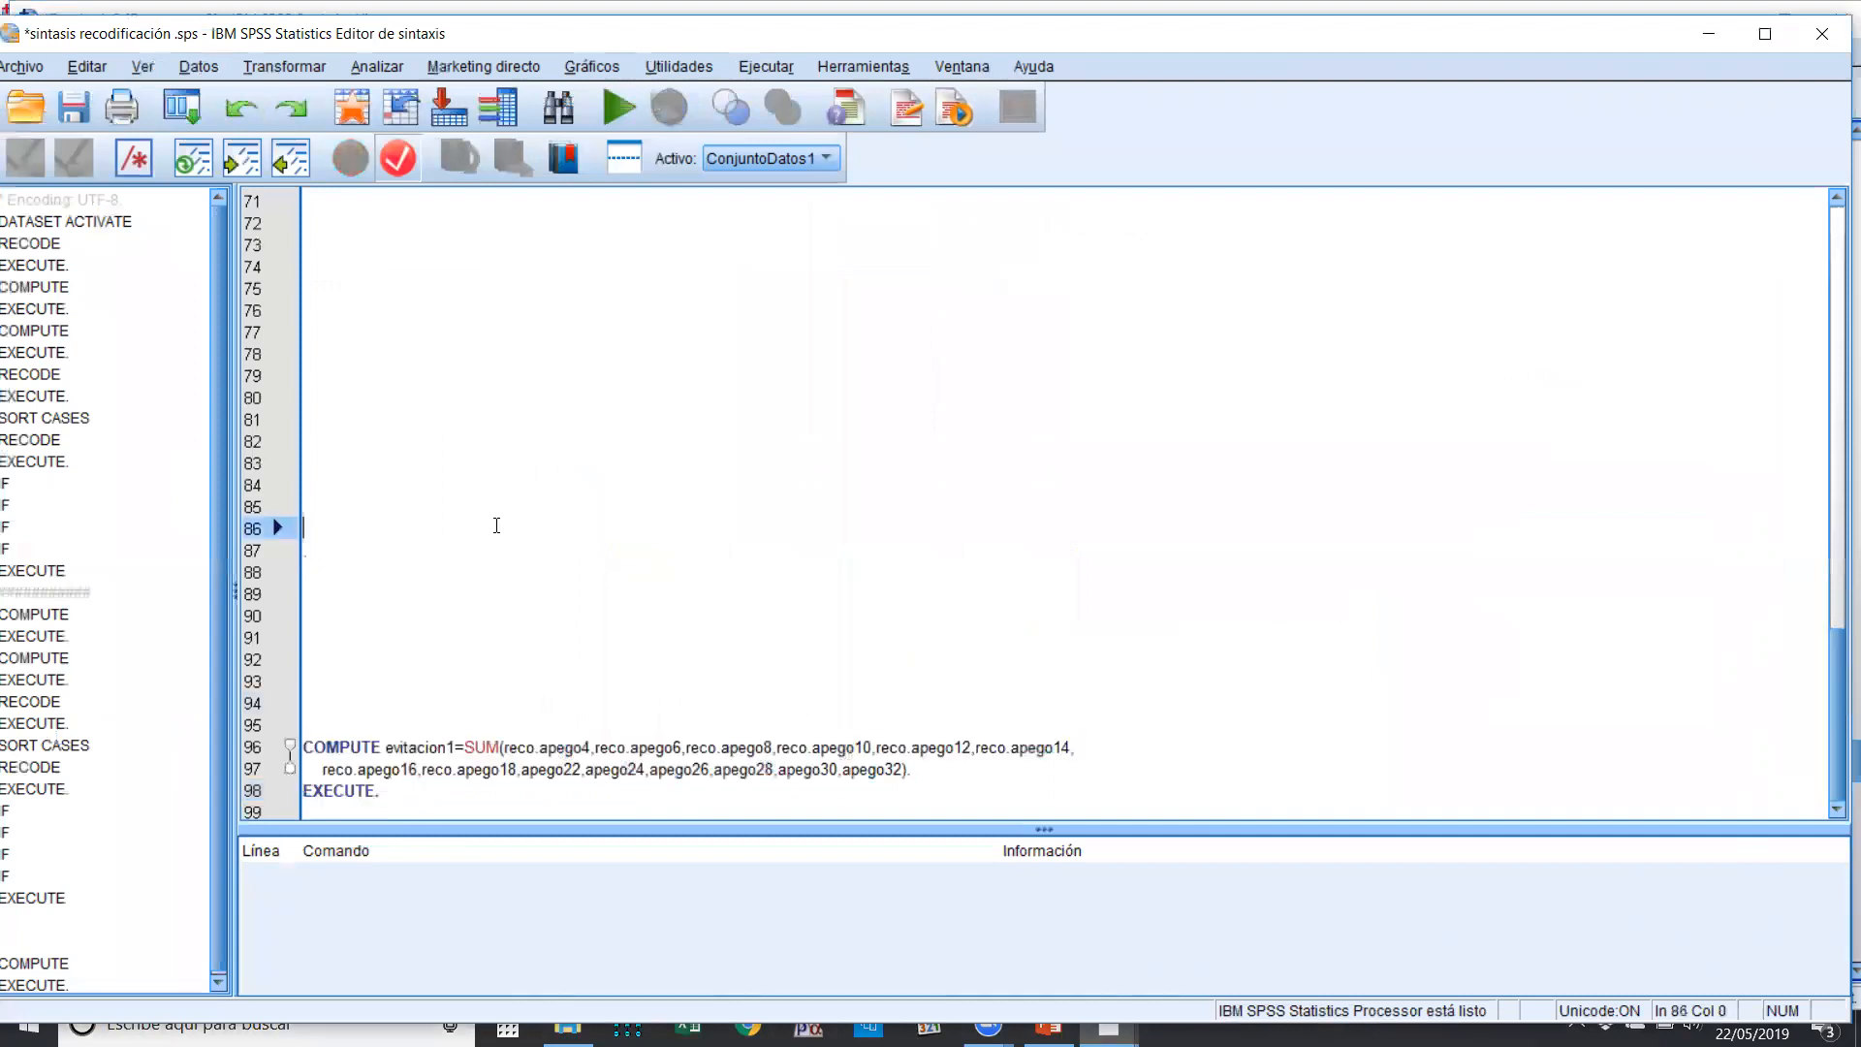
click(427, 791)
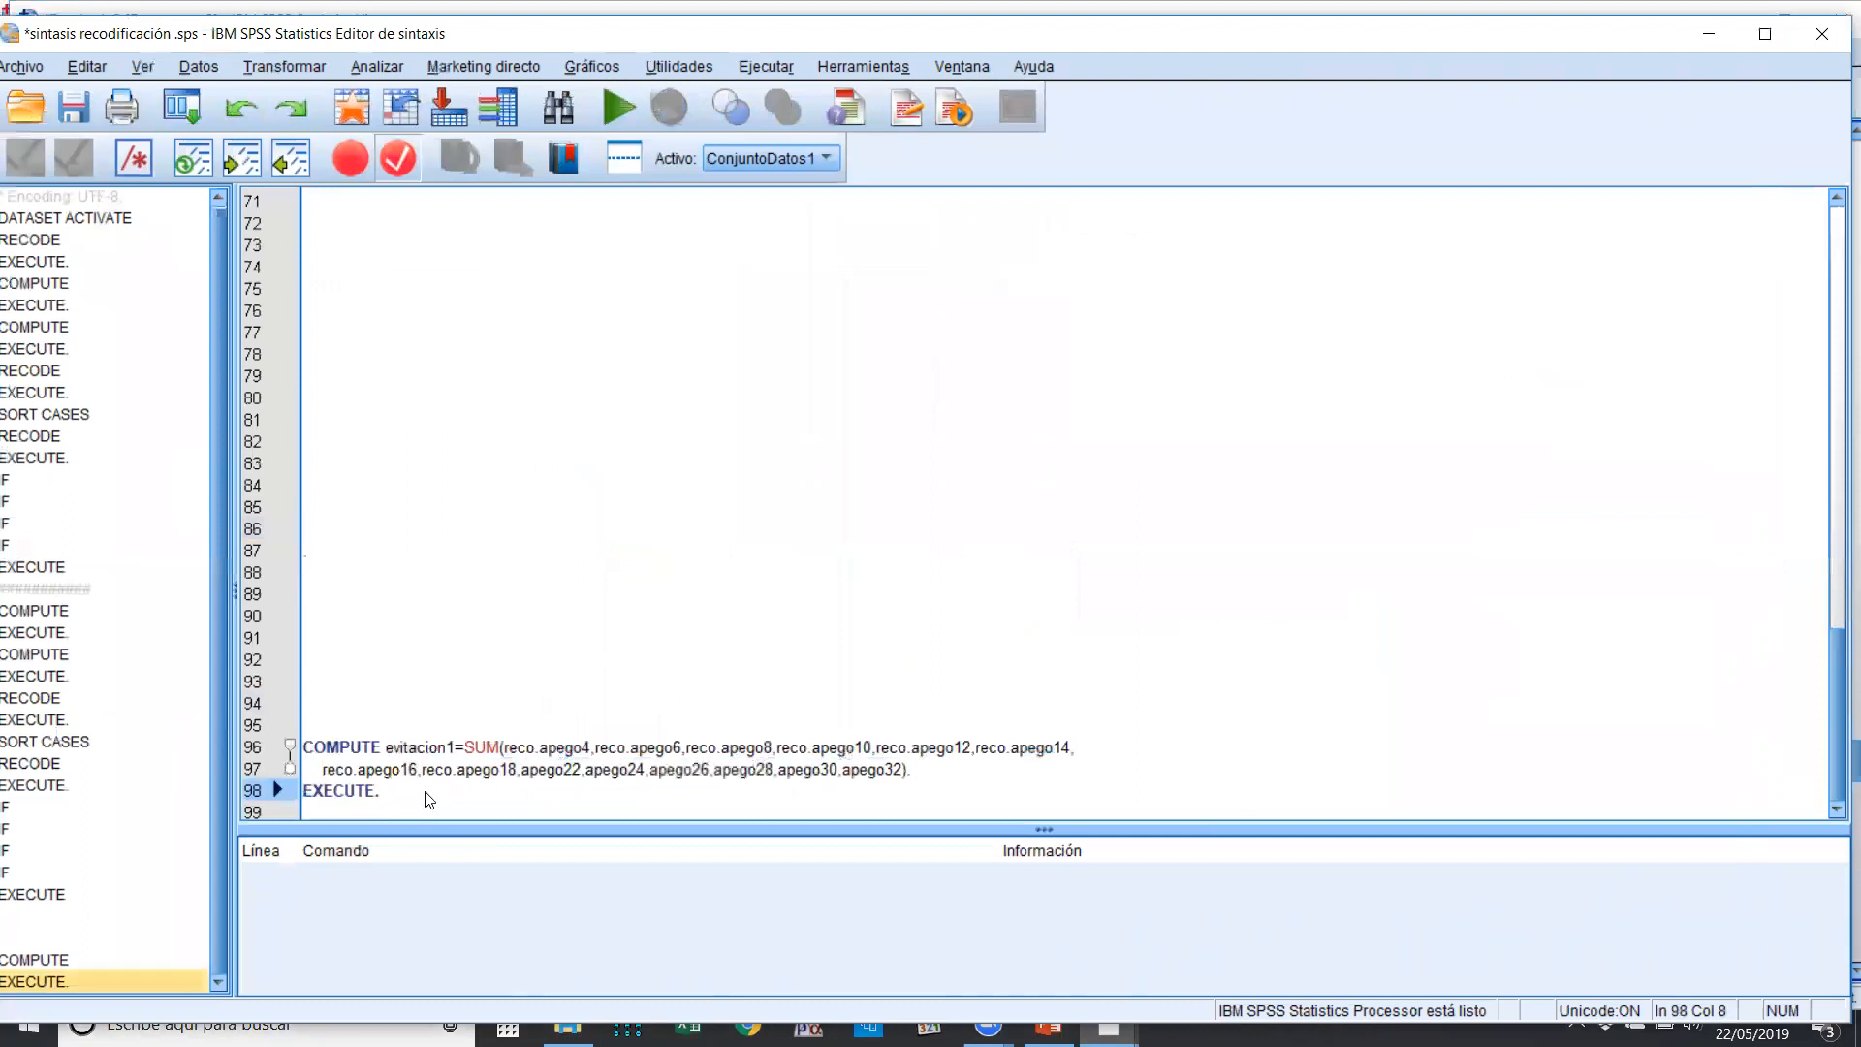
key(Return)
key(Return)
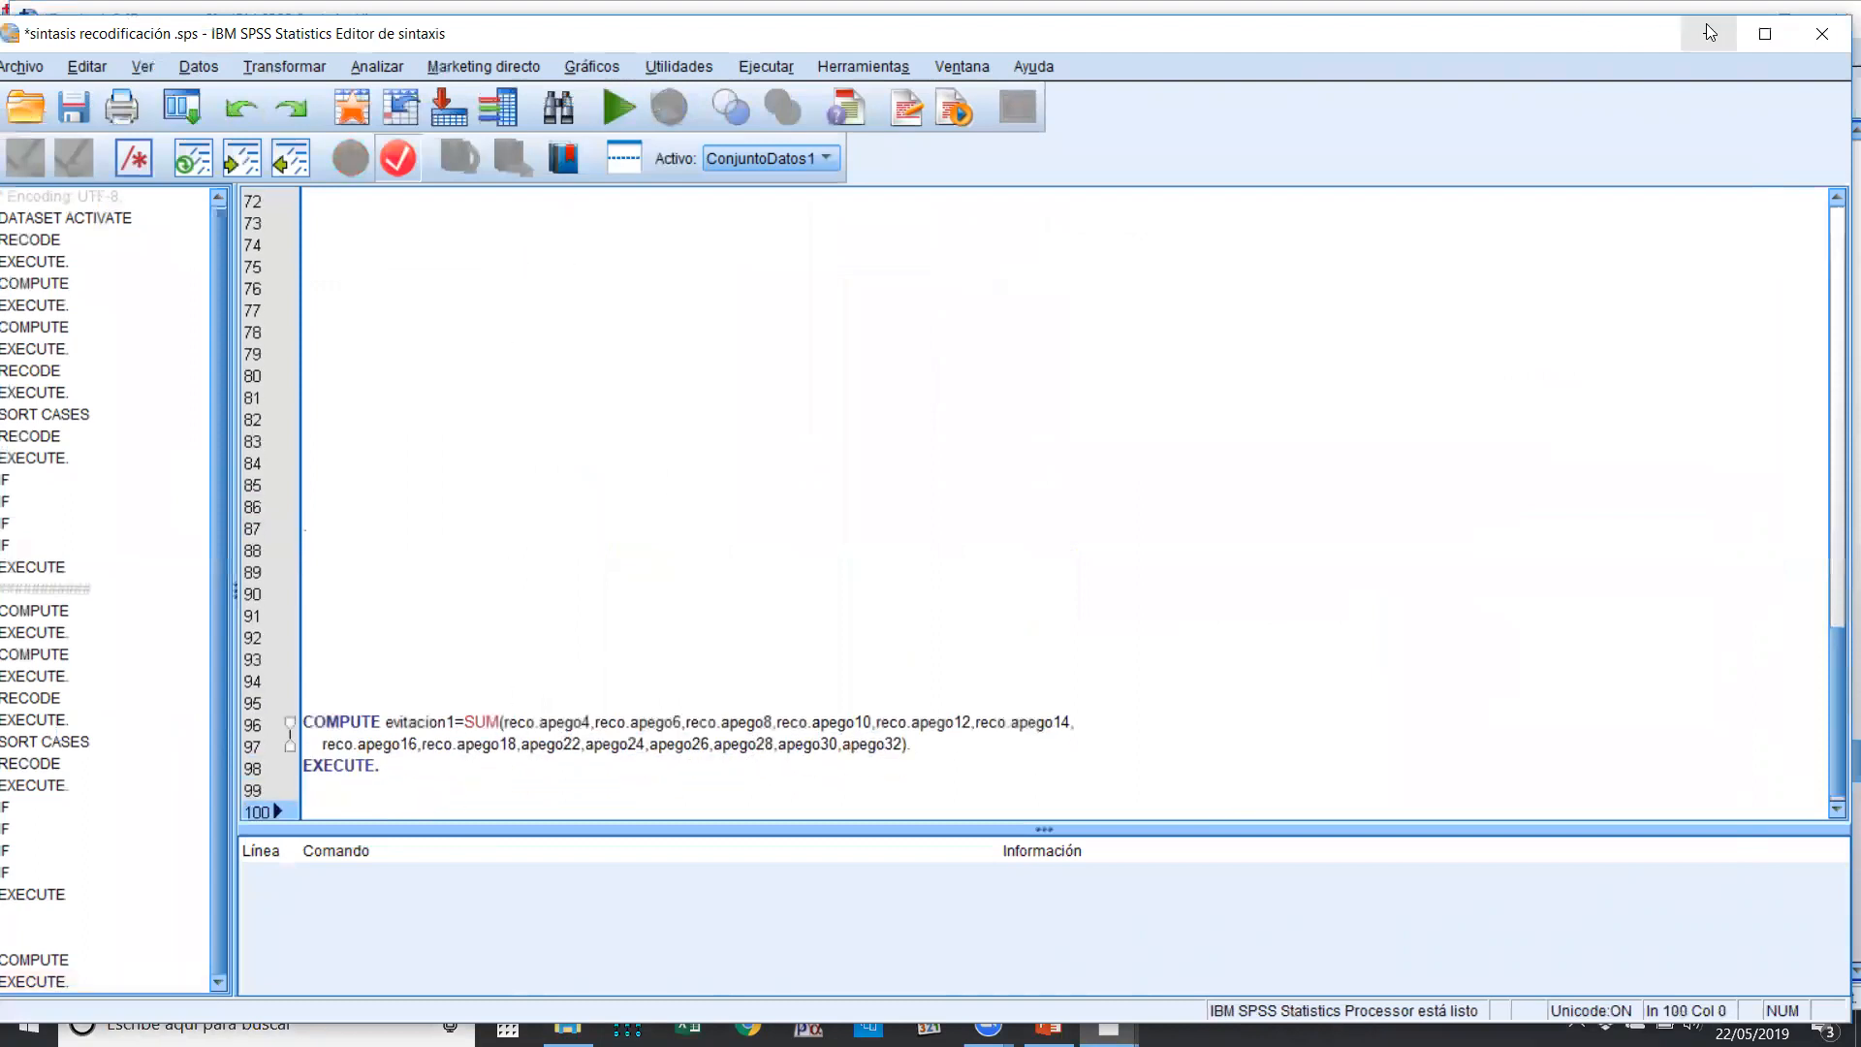
click(1711, 36)
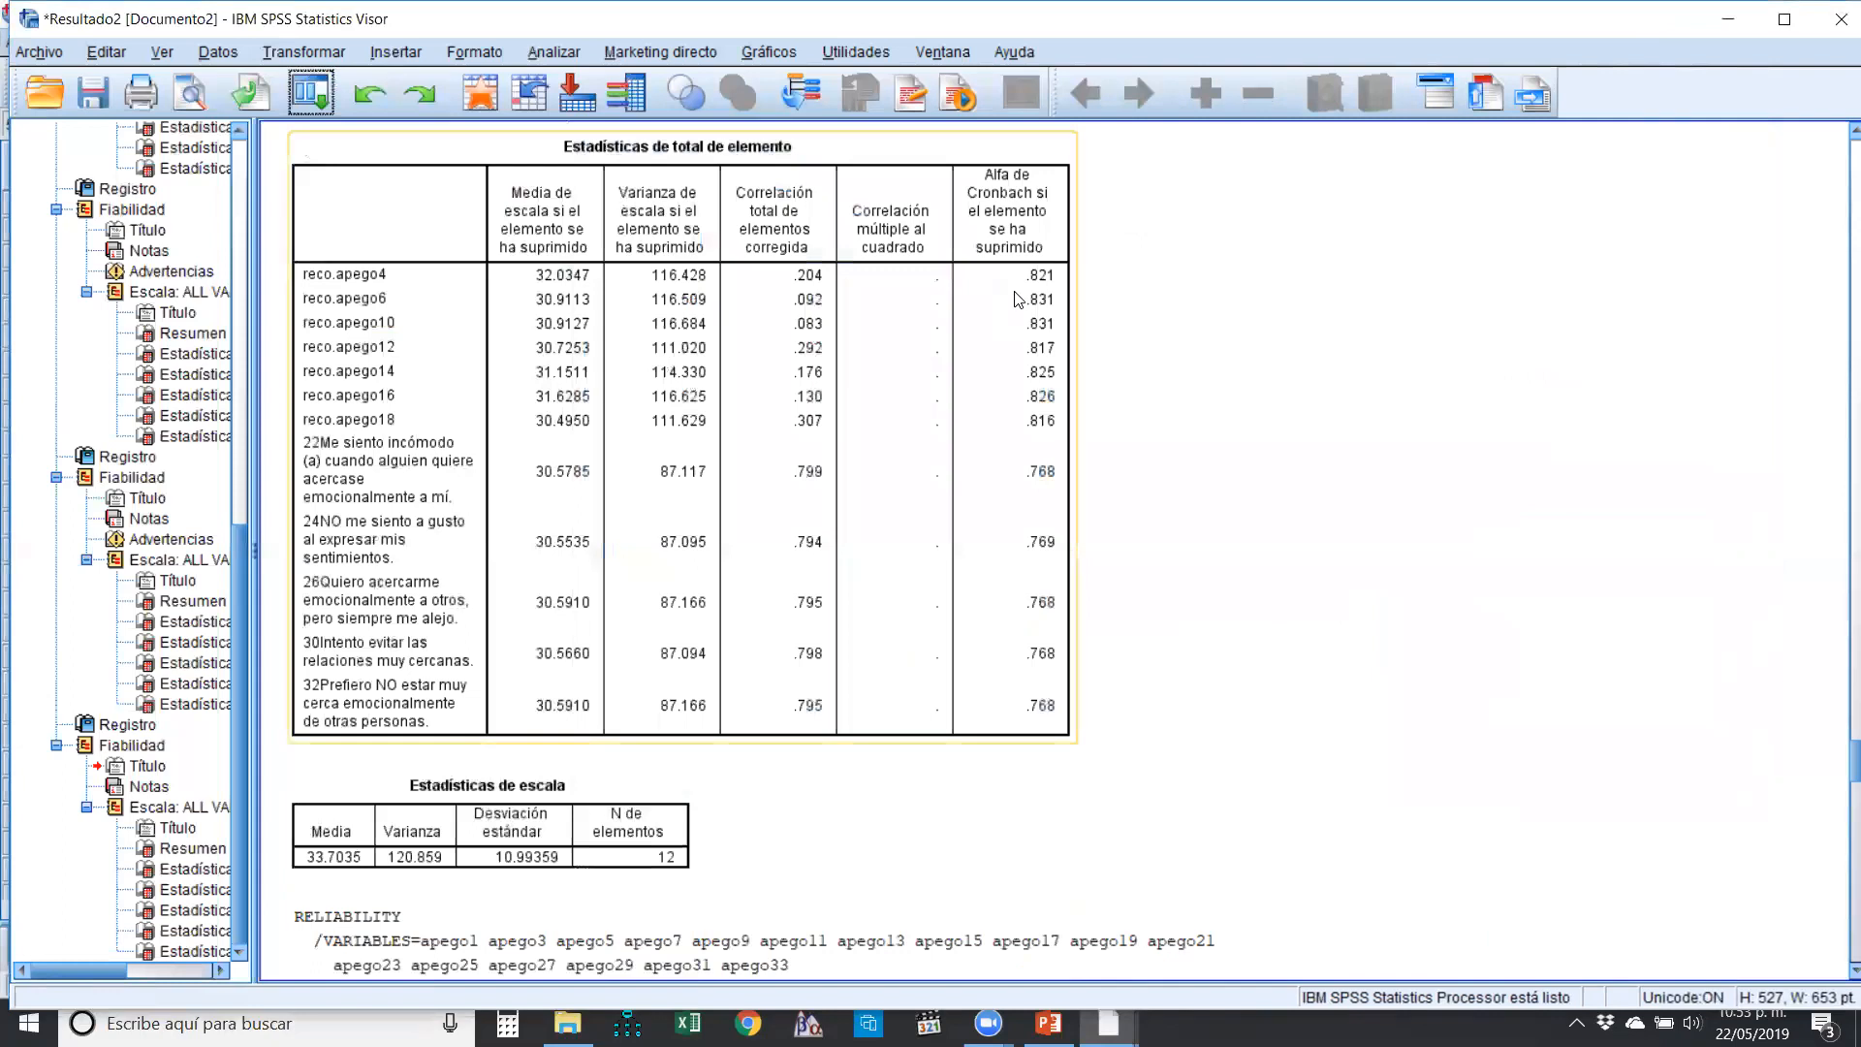
- Reopen the Compute Variable dialog and set the target variable to ansiedad1
click(328, 97)
click(325, 134)
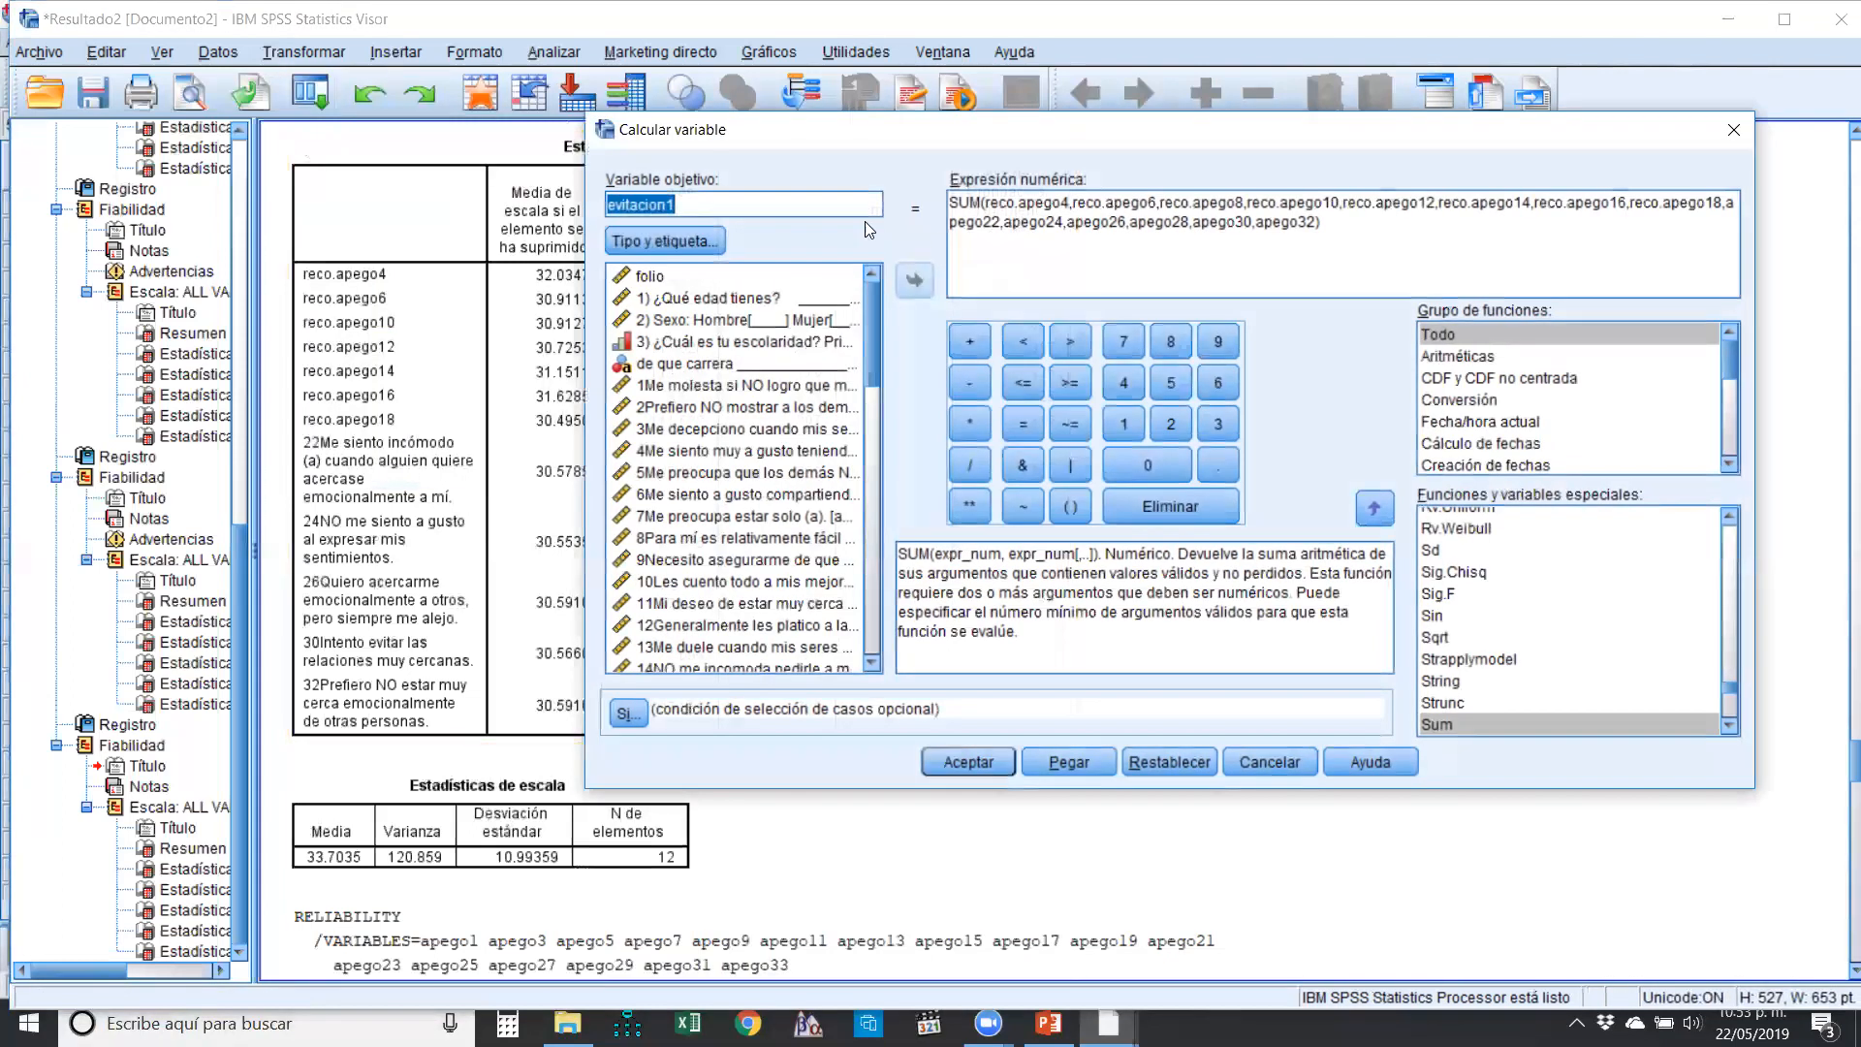
text(a)
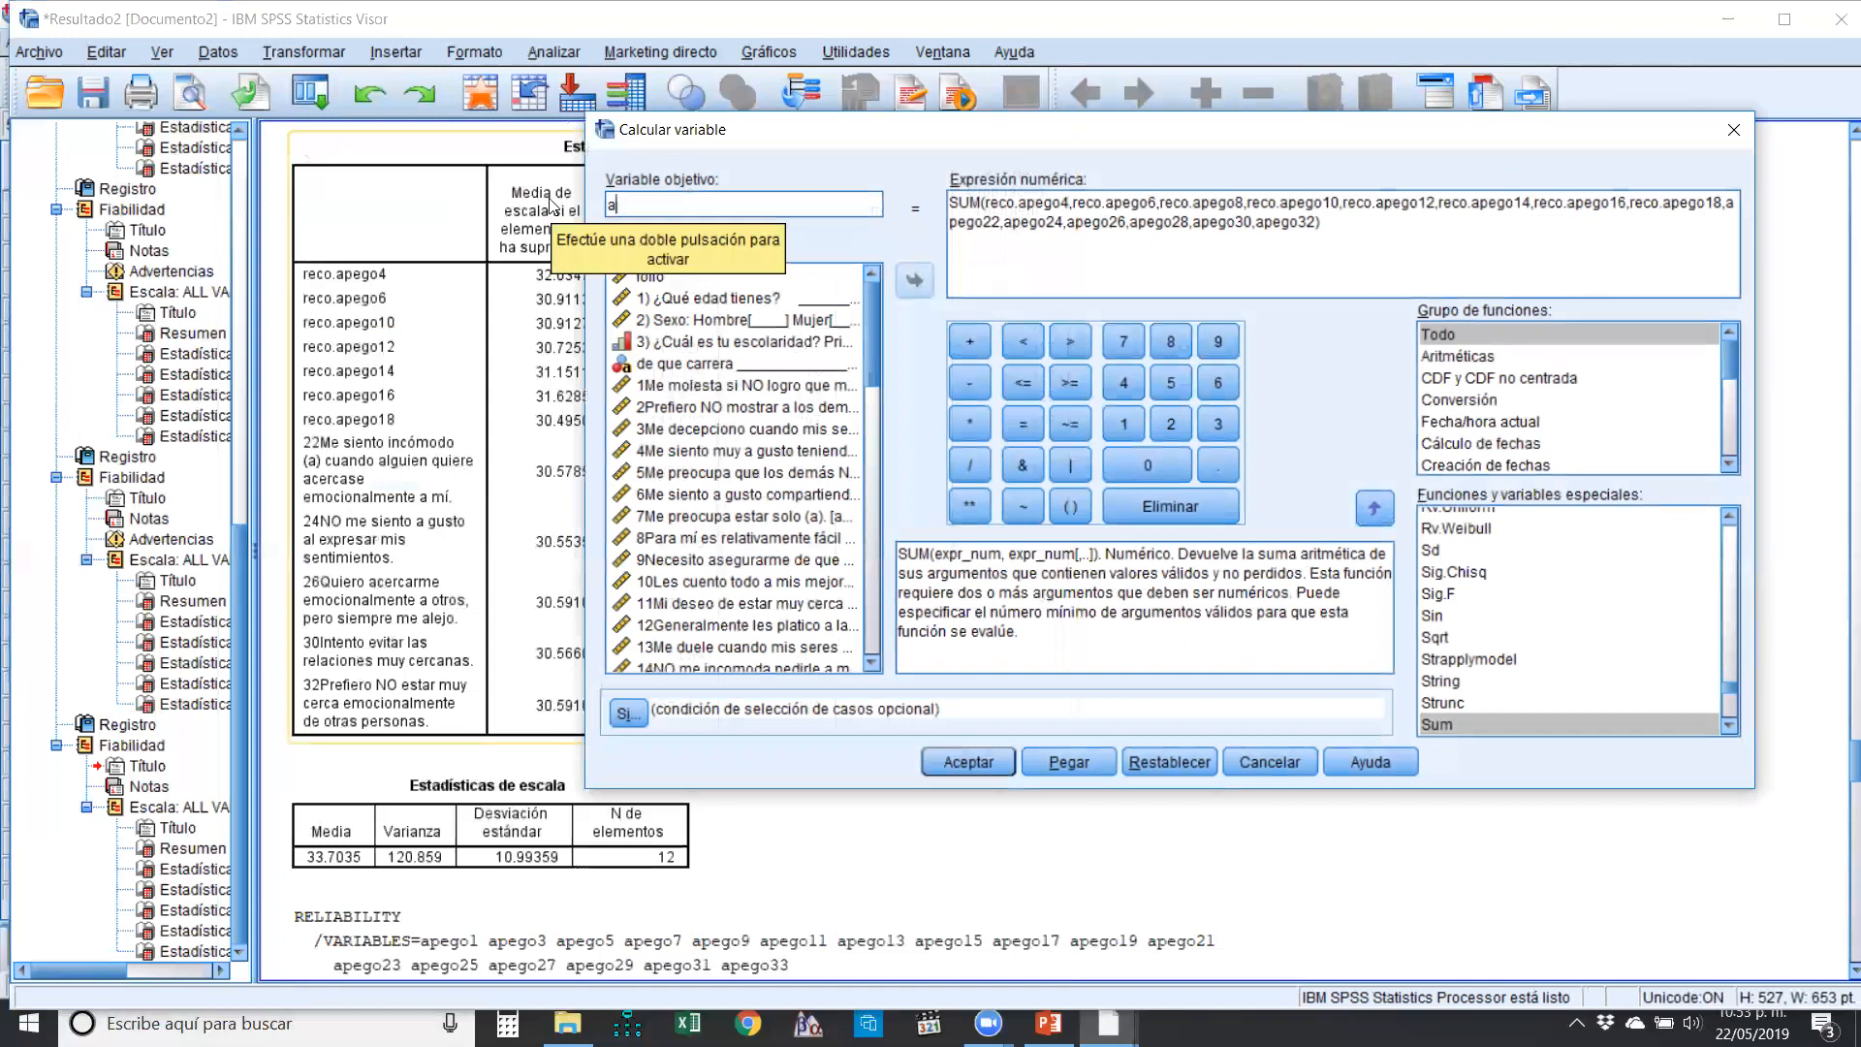
text(nsiedad)
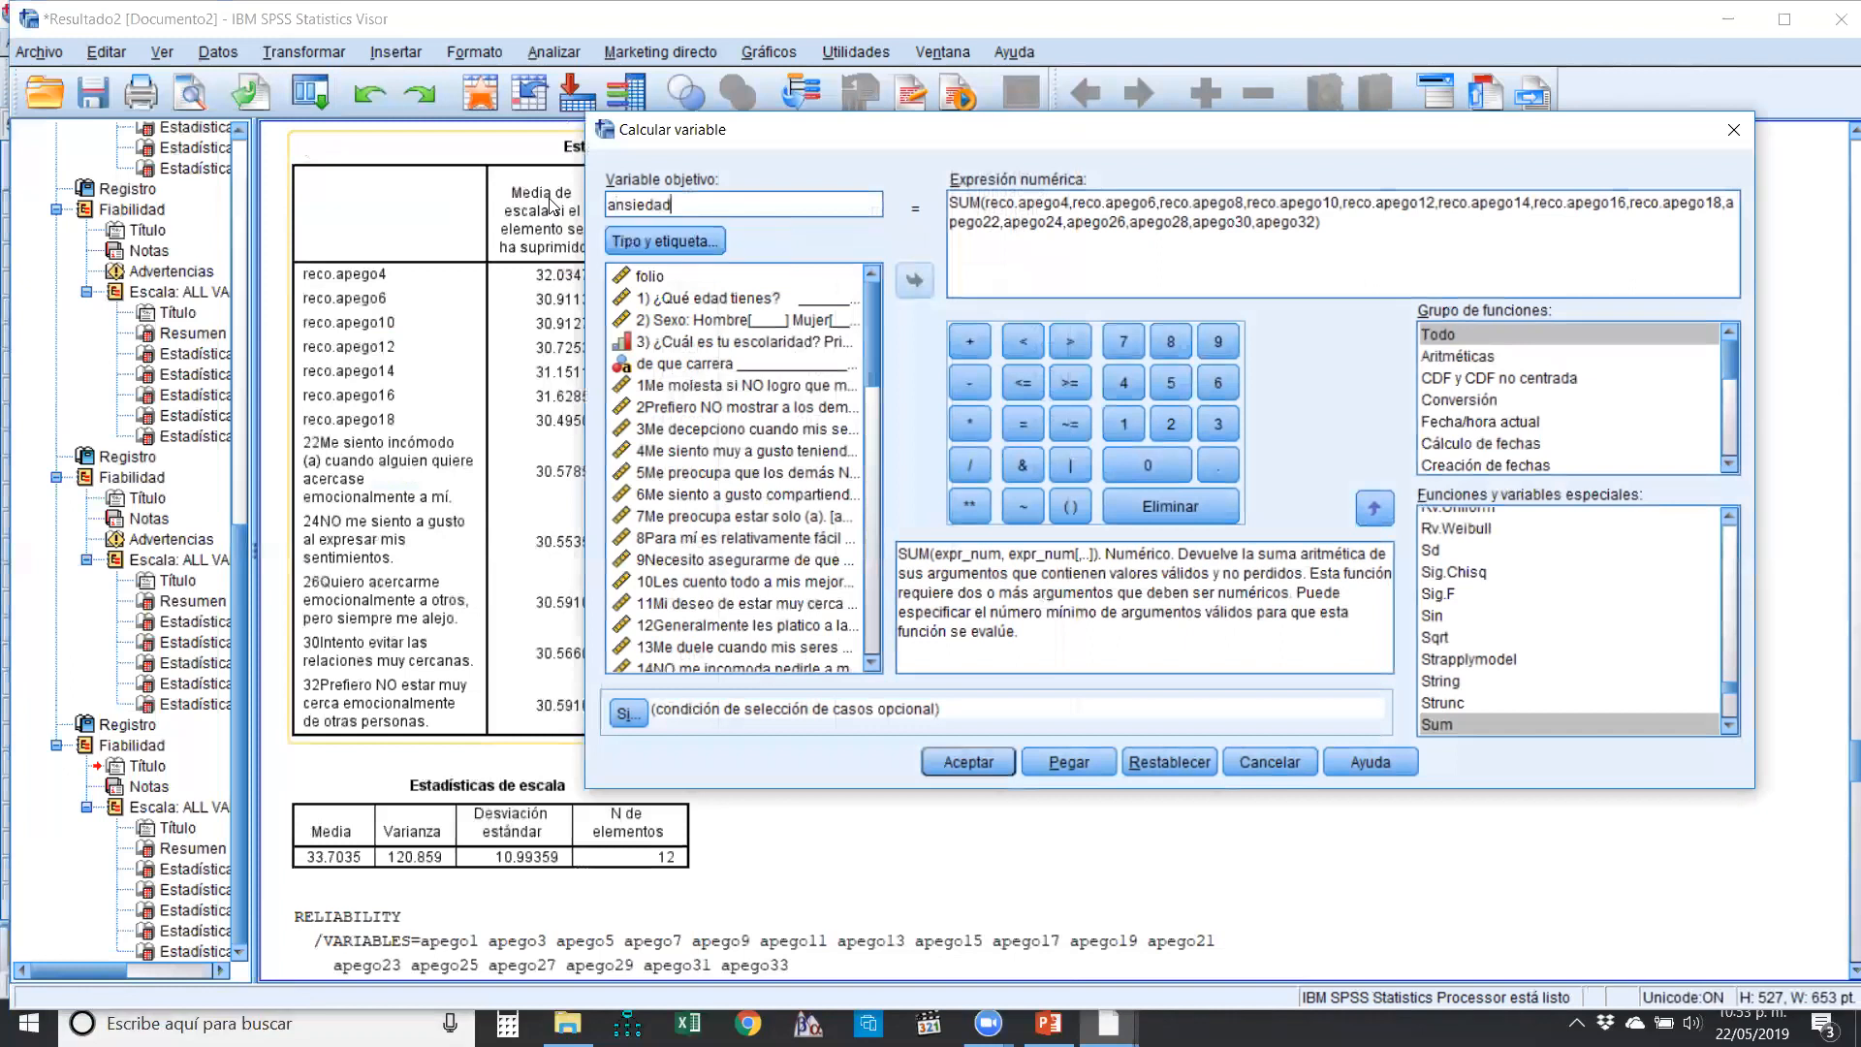
text(1)
- Clear the whole SUM expression left over from evitacion1 so that the numeric expression is empty
click(1399, 225)
click(1120, 242)
drag(1316, 223, 986, 203)
key(Delete)
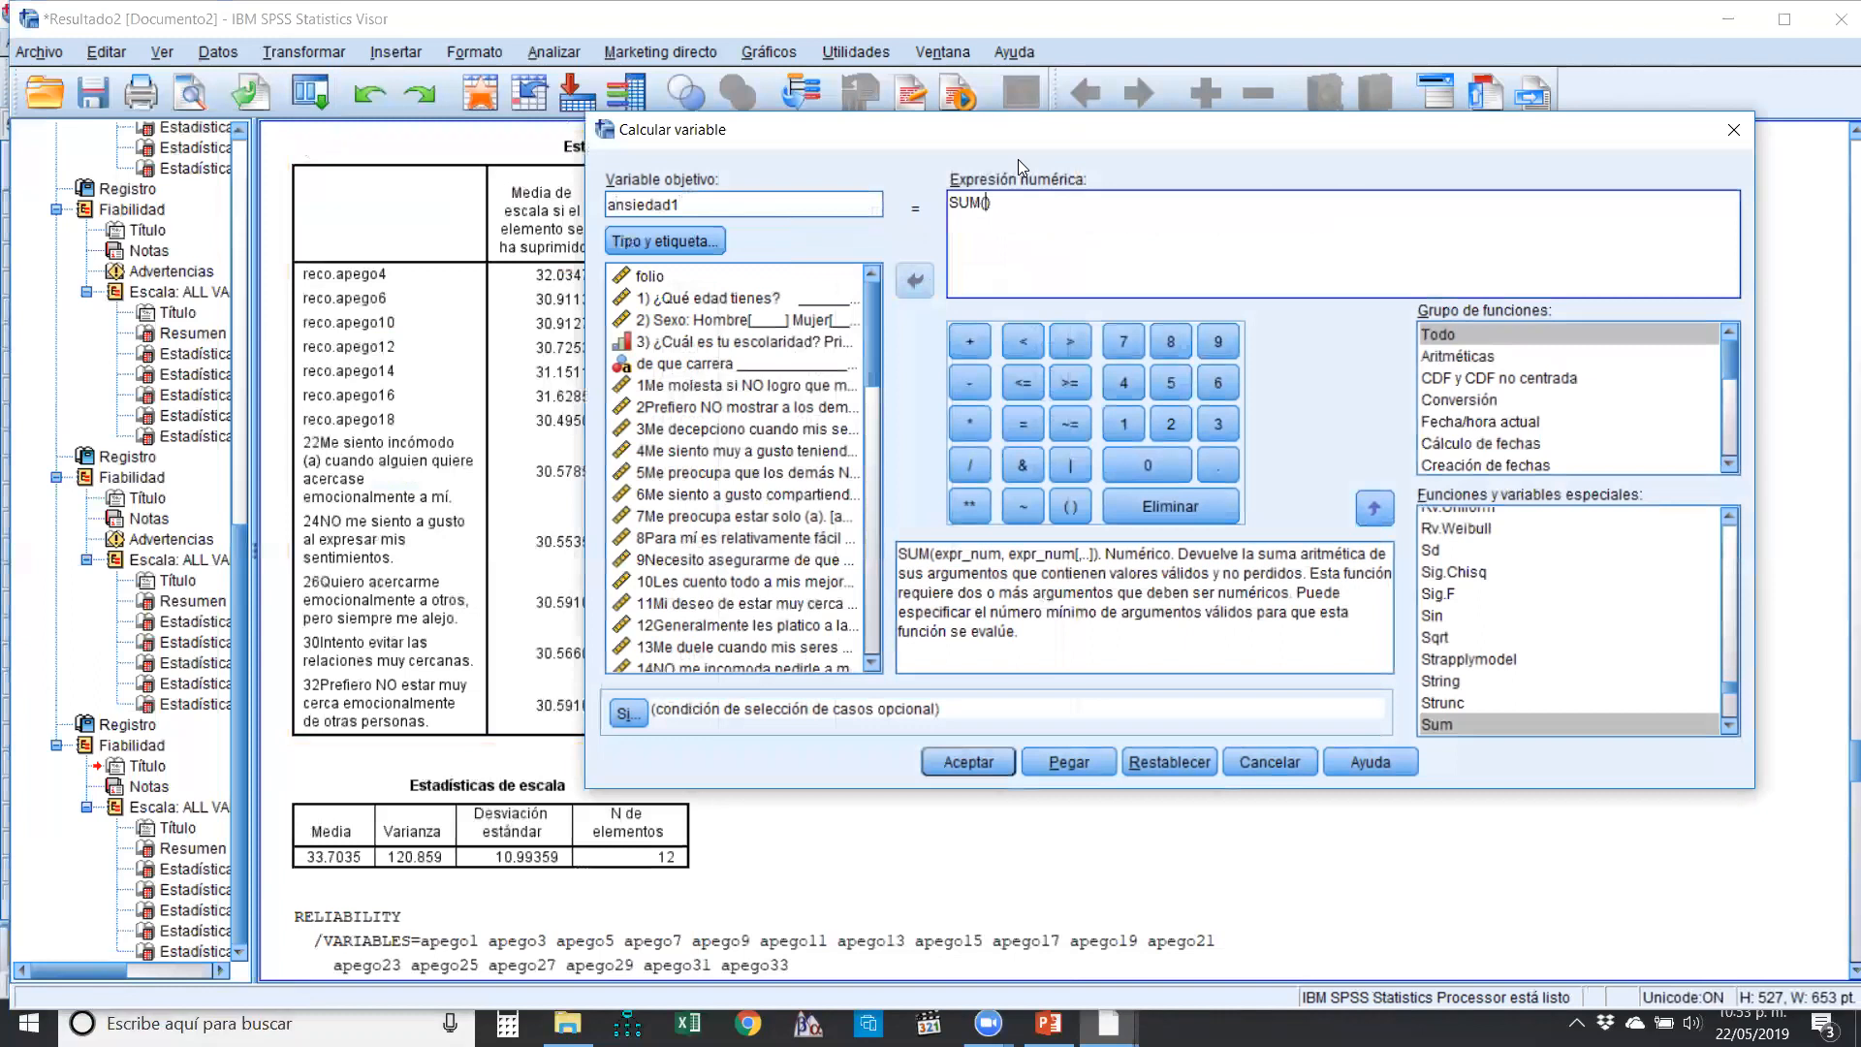
key(BackSpace)
key(BackSpace)
key(Delete)
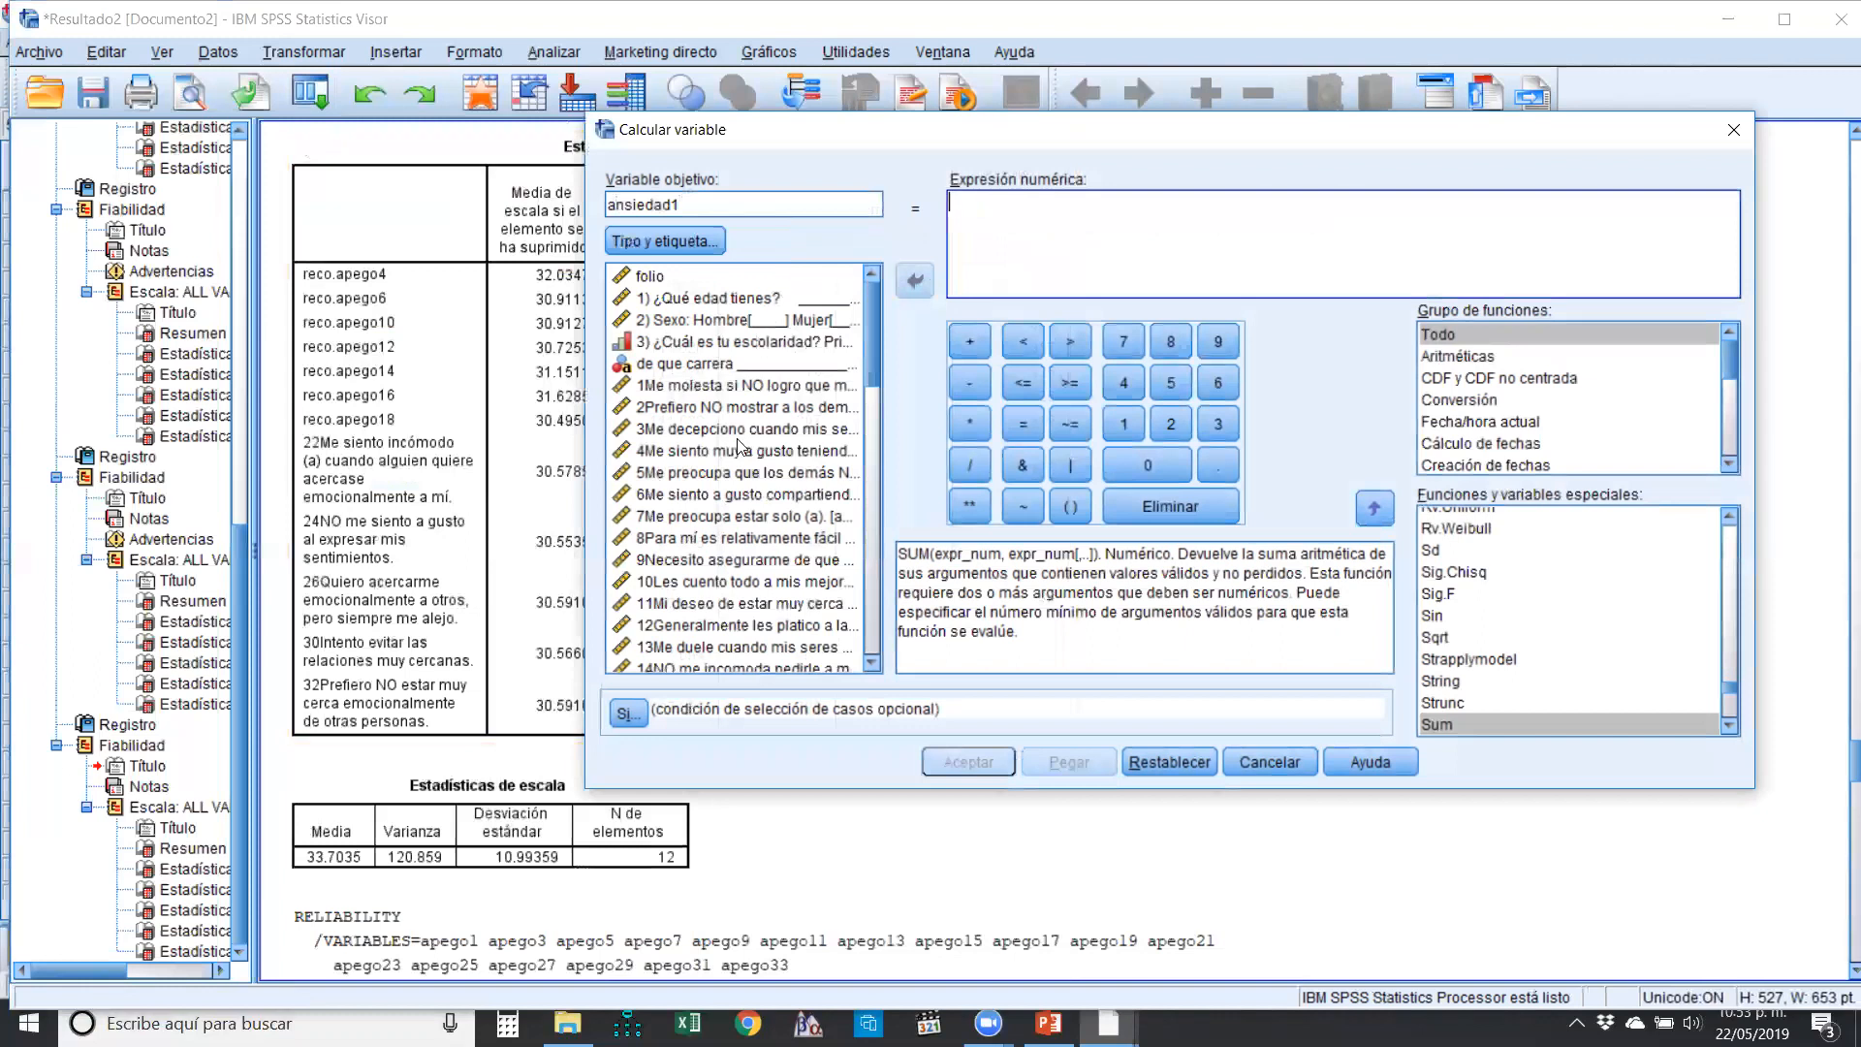
- Start the numeric expression with apego1, apego3 and apego5, each followed by a plus sign
click(708, 393)
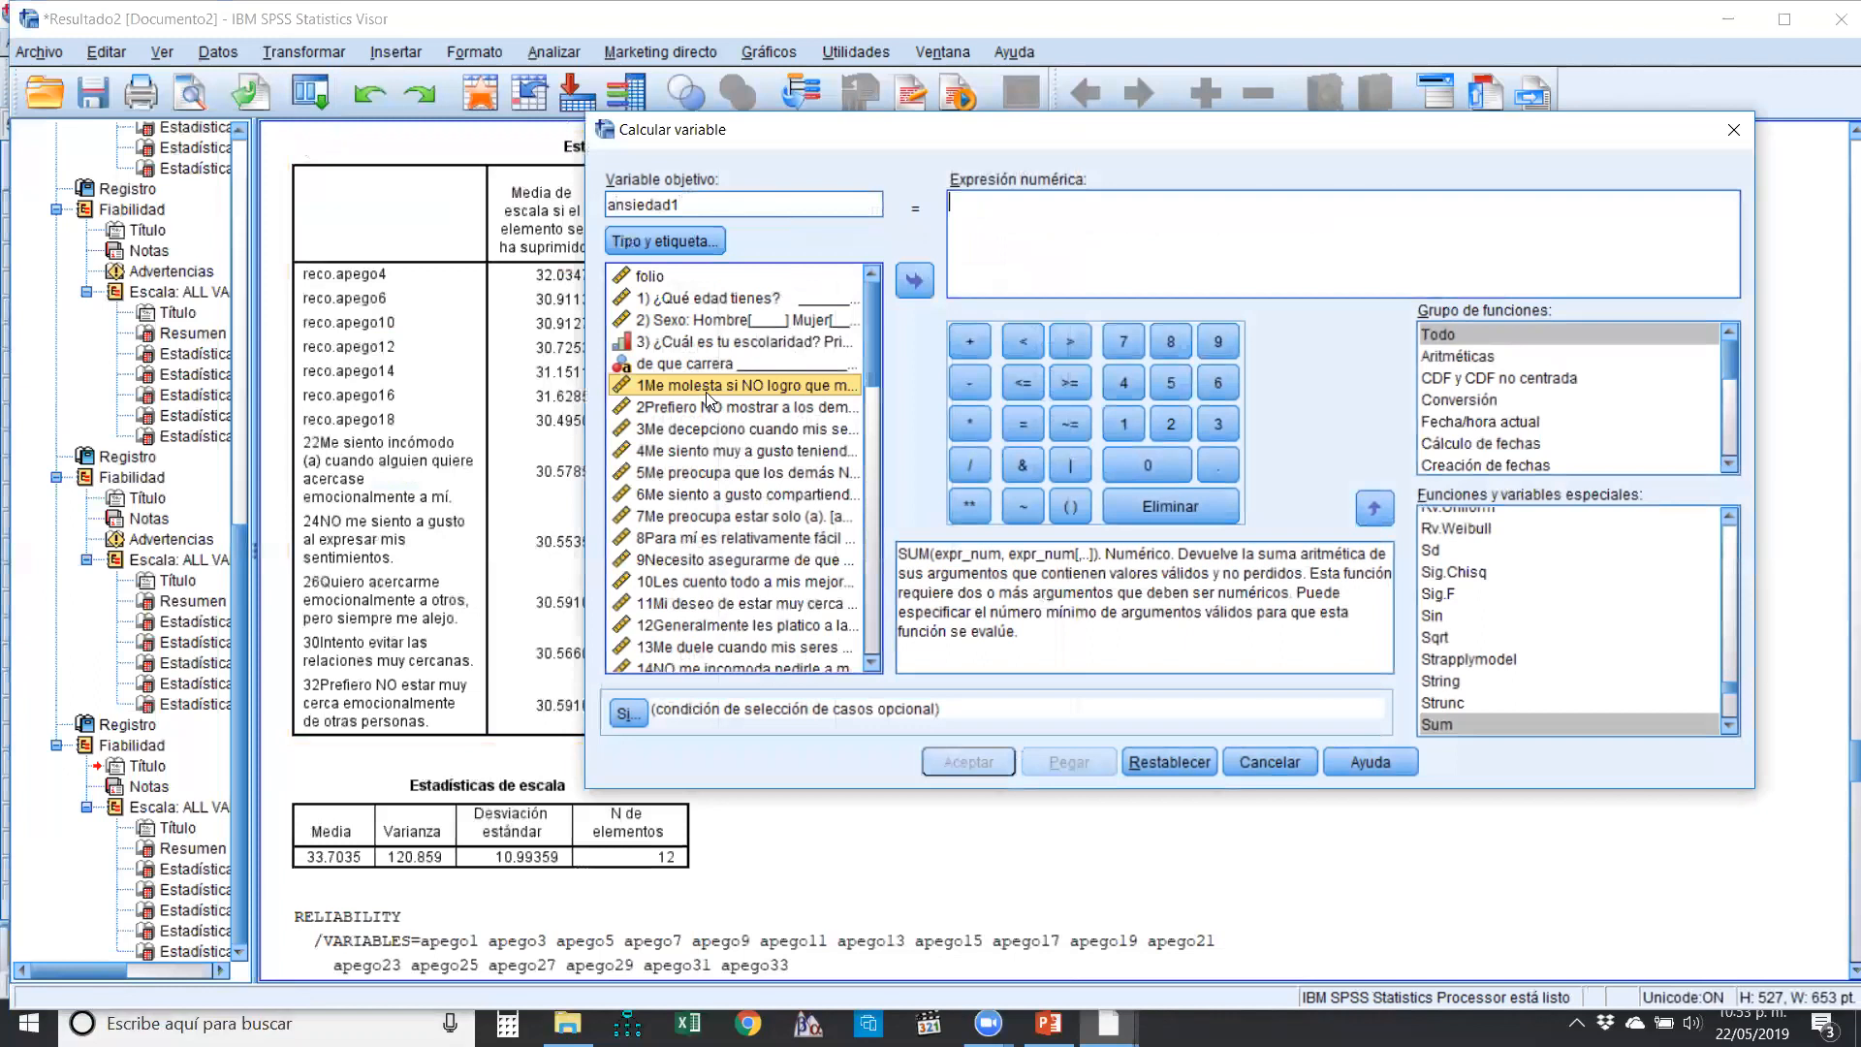
click(903, 281)
text(+)
click(659, 431)
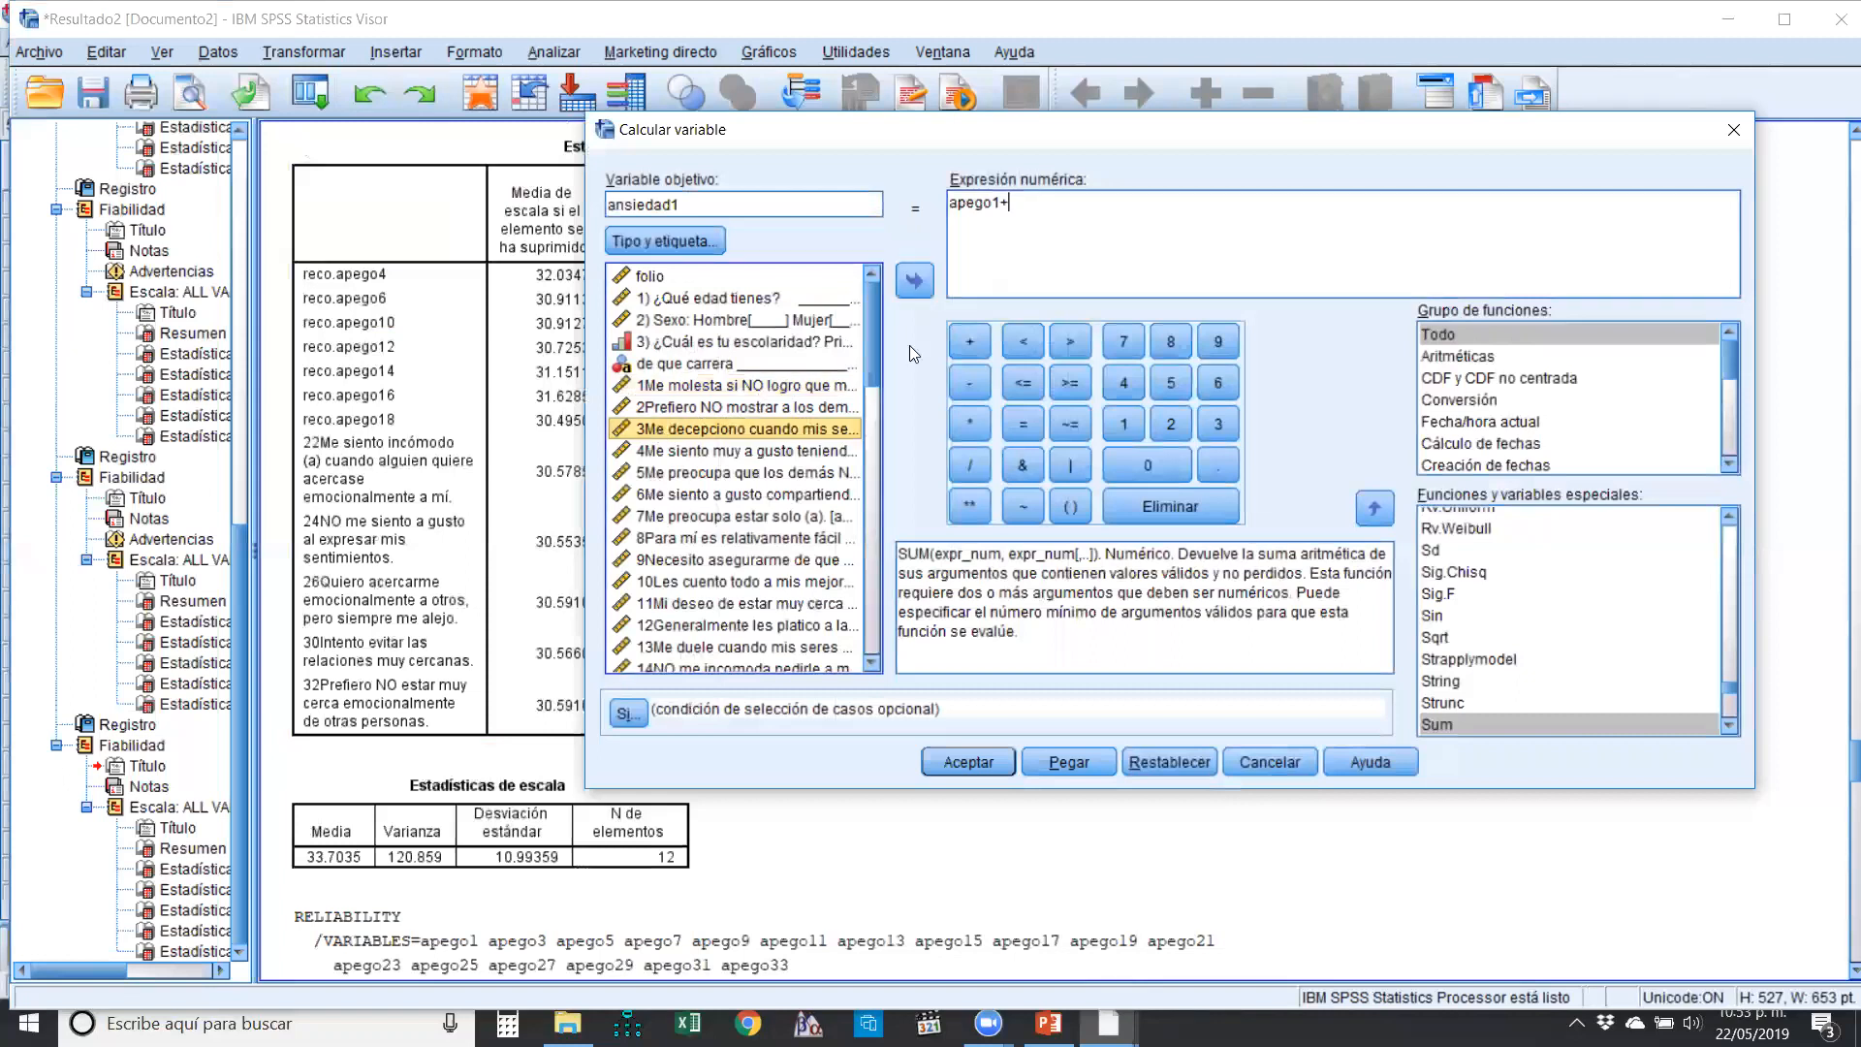
click(917, 281)
text(+)
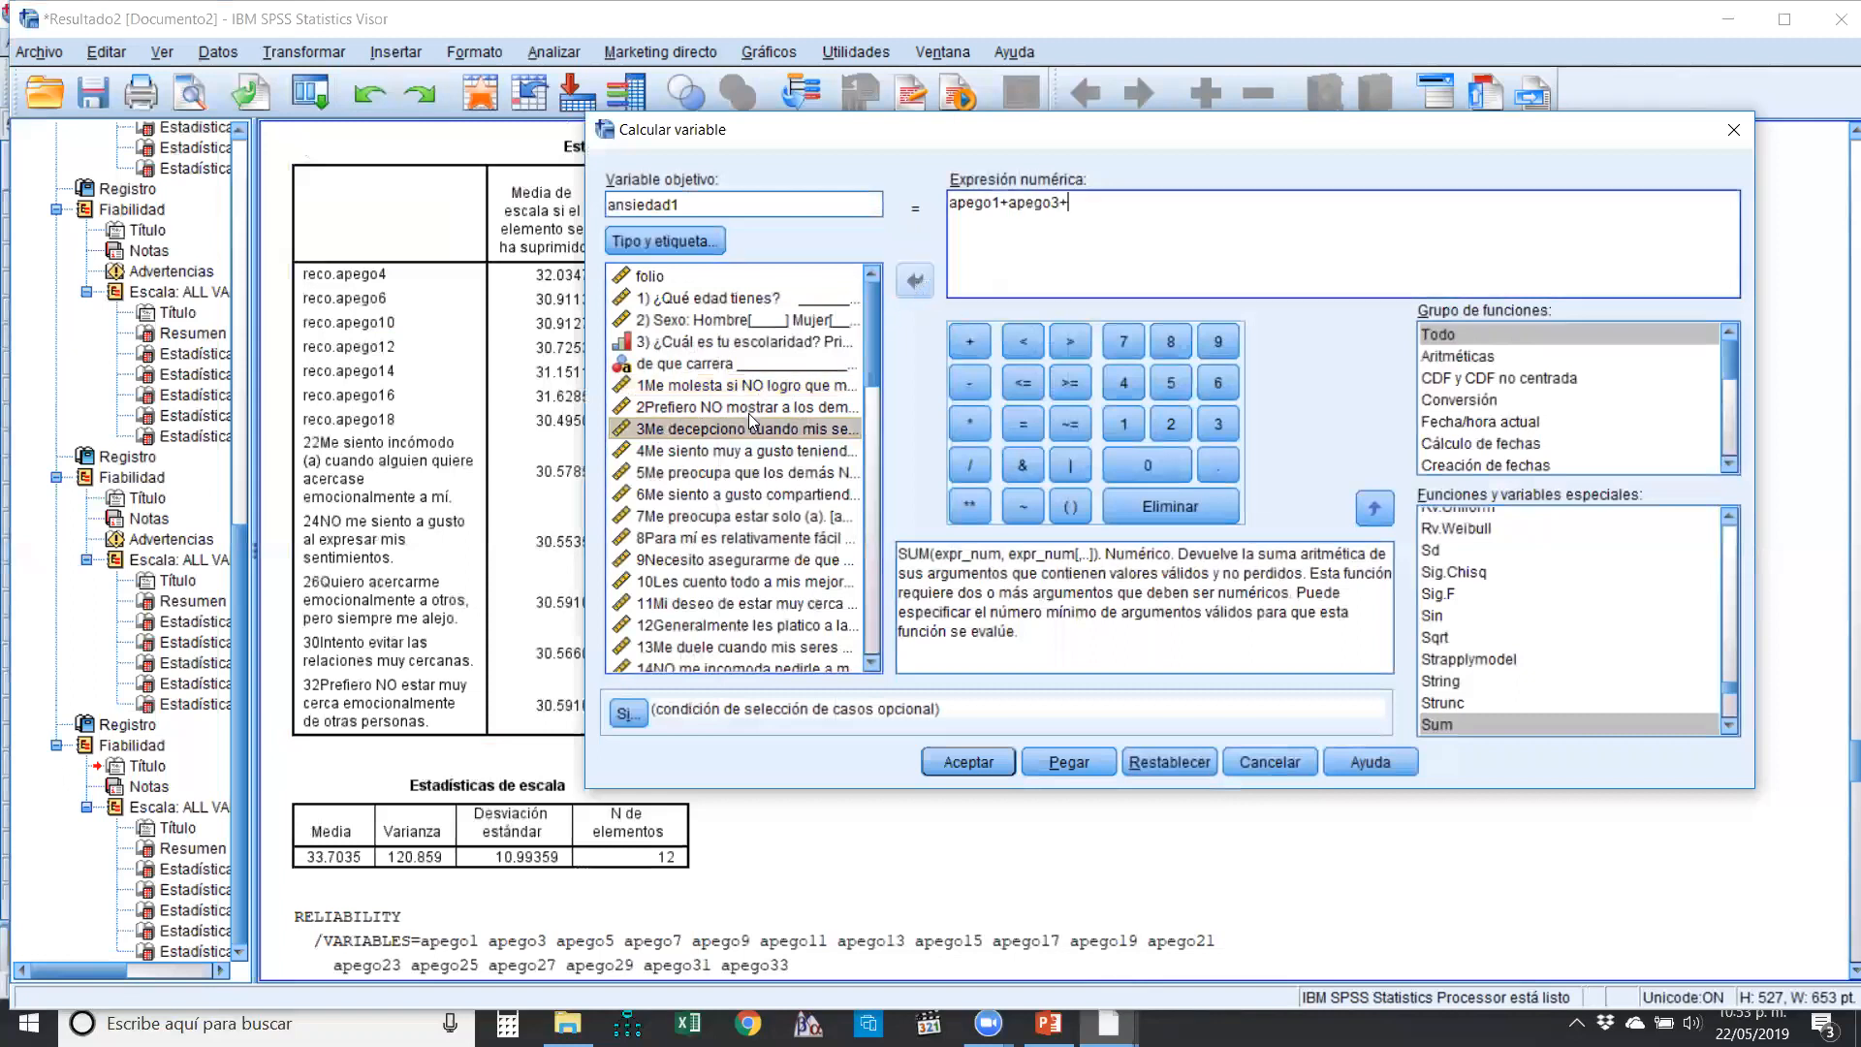
click(669, 474)
click(914, 281)
text(+)
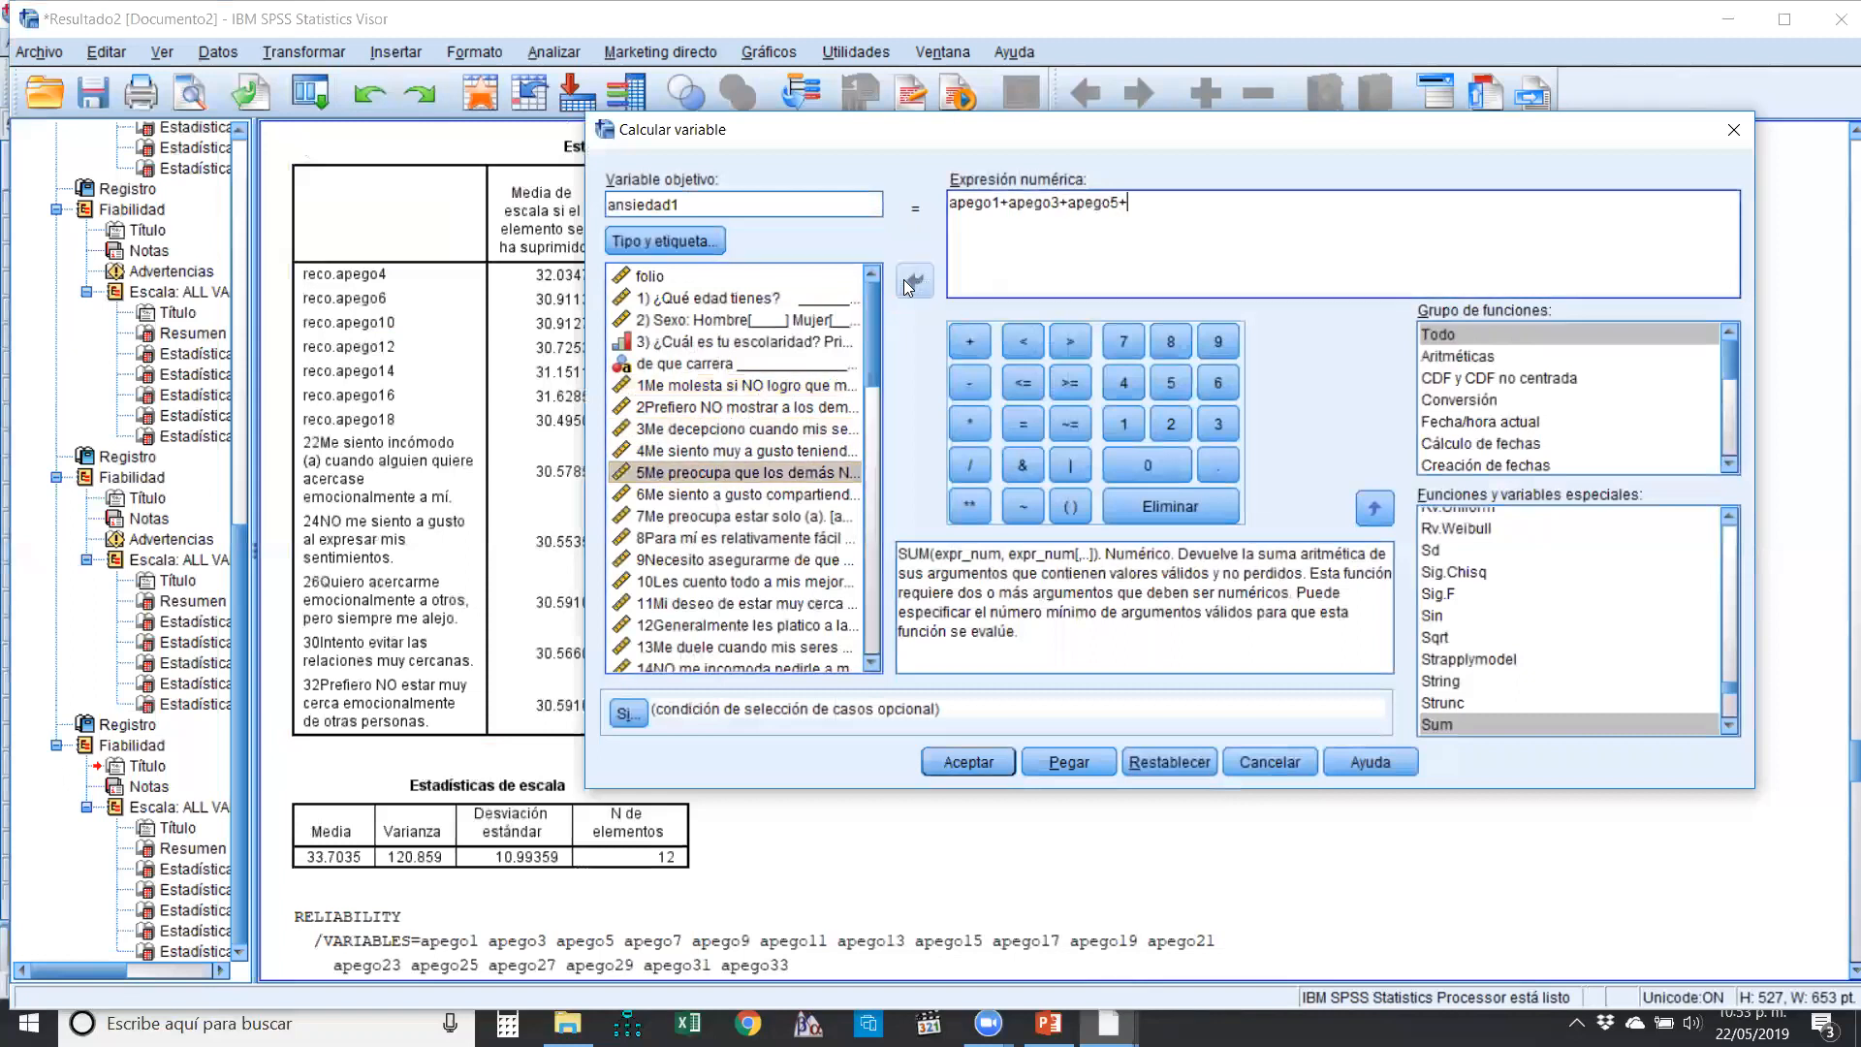
- Append apego7 and apego9 to the ansiedad1 expression, each followed by a plus sign
click(664, 516)
click(914, 281)
text(+)
click(684, 560)
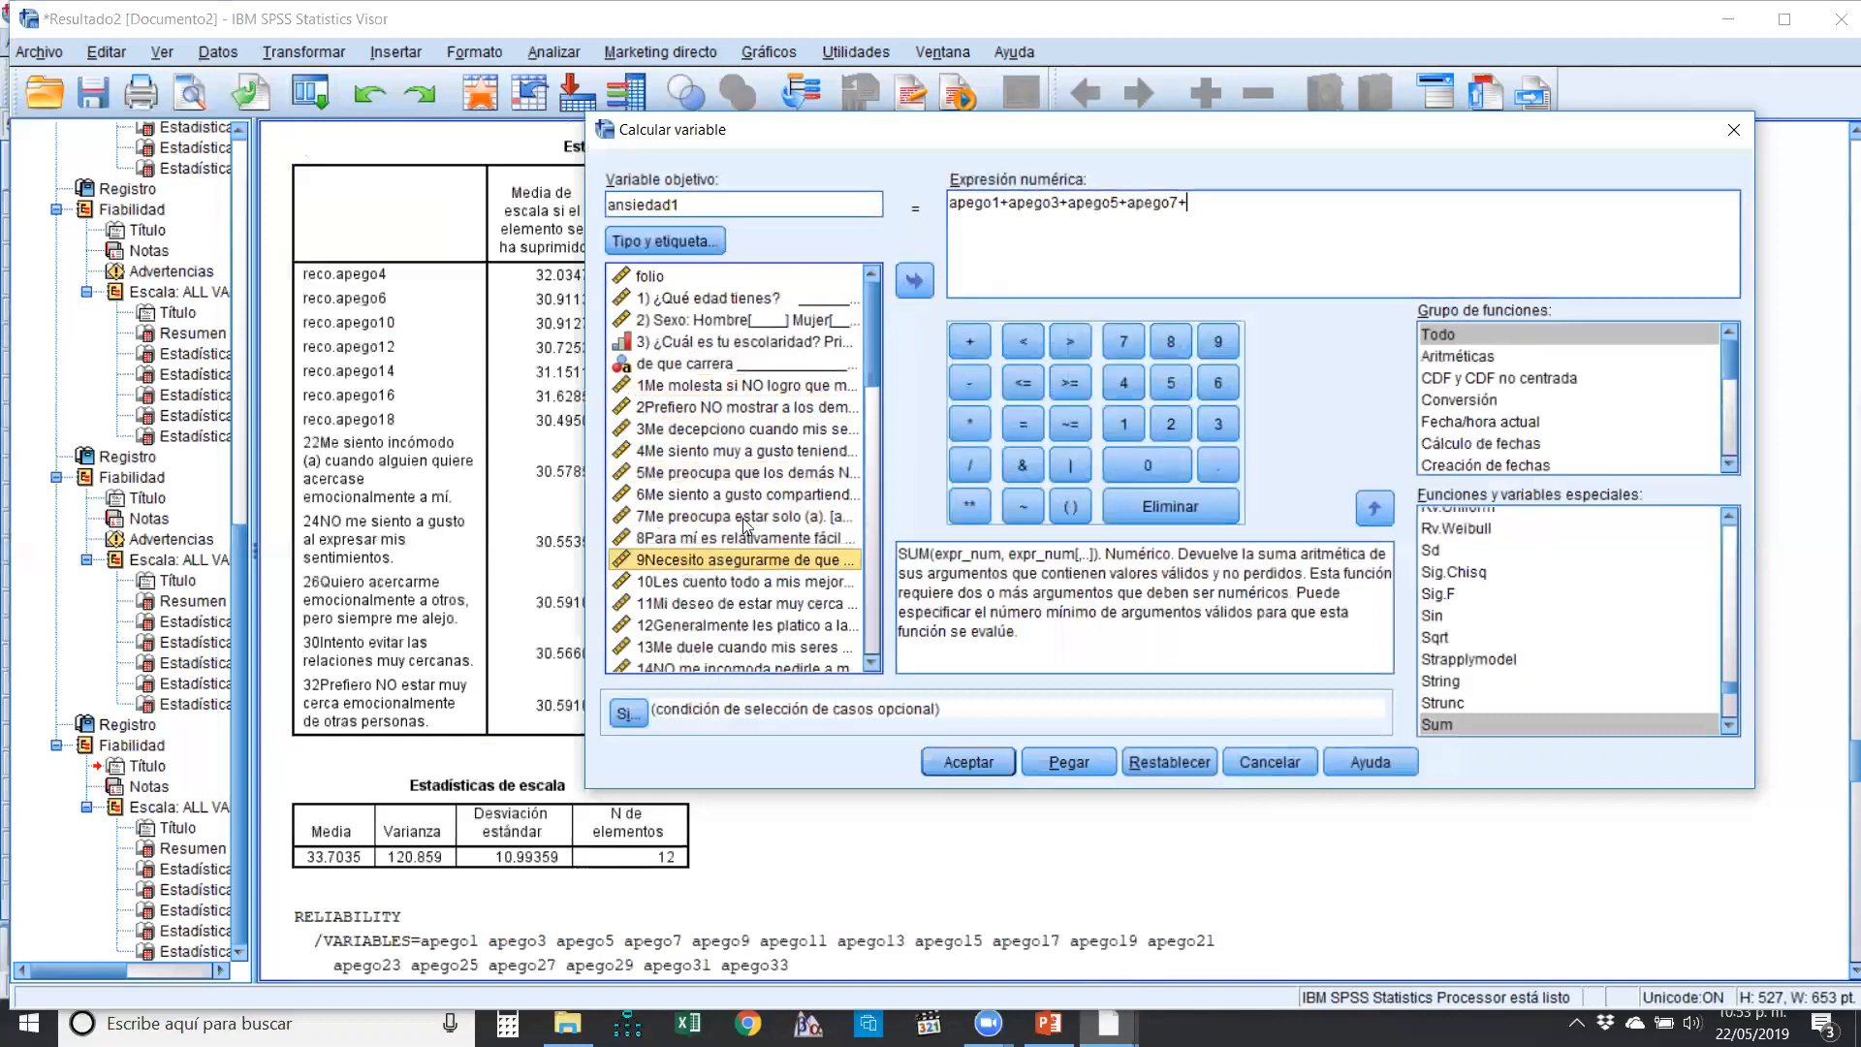
click(915, 281)
text(+)
- Add apego11 and apego13 to the ansiedad1 expression, each followed by a plus sign
drag(870, 356, 865, 399)
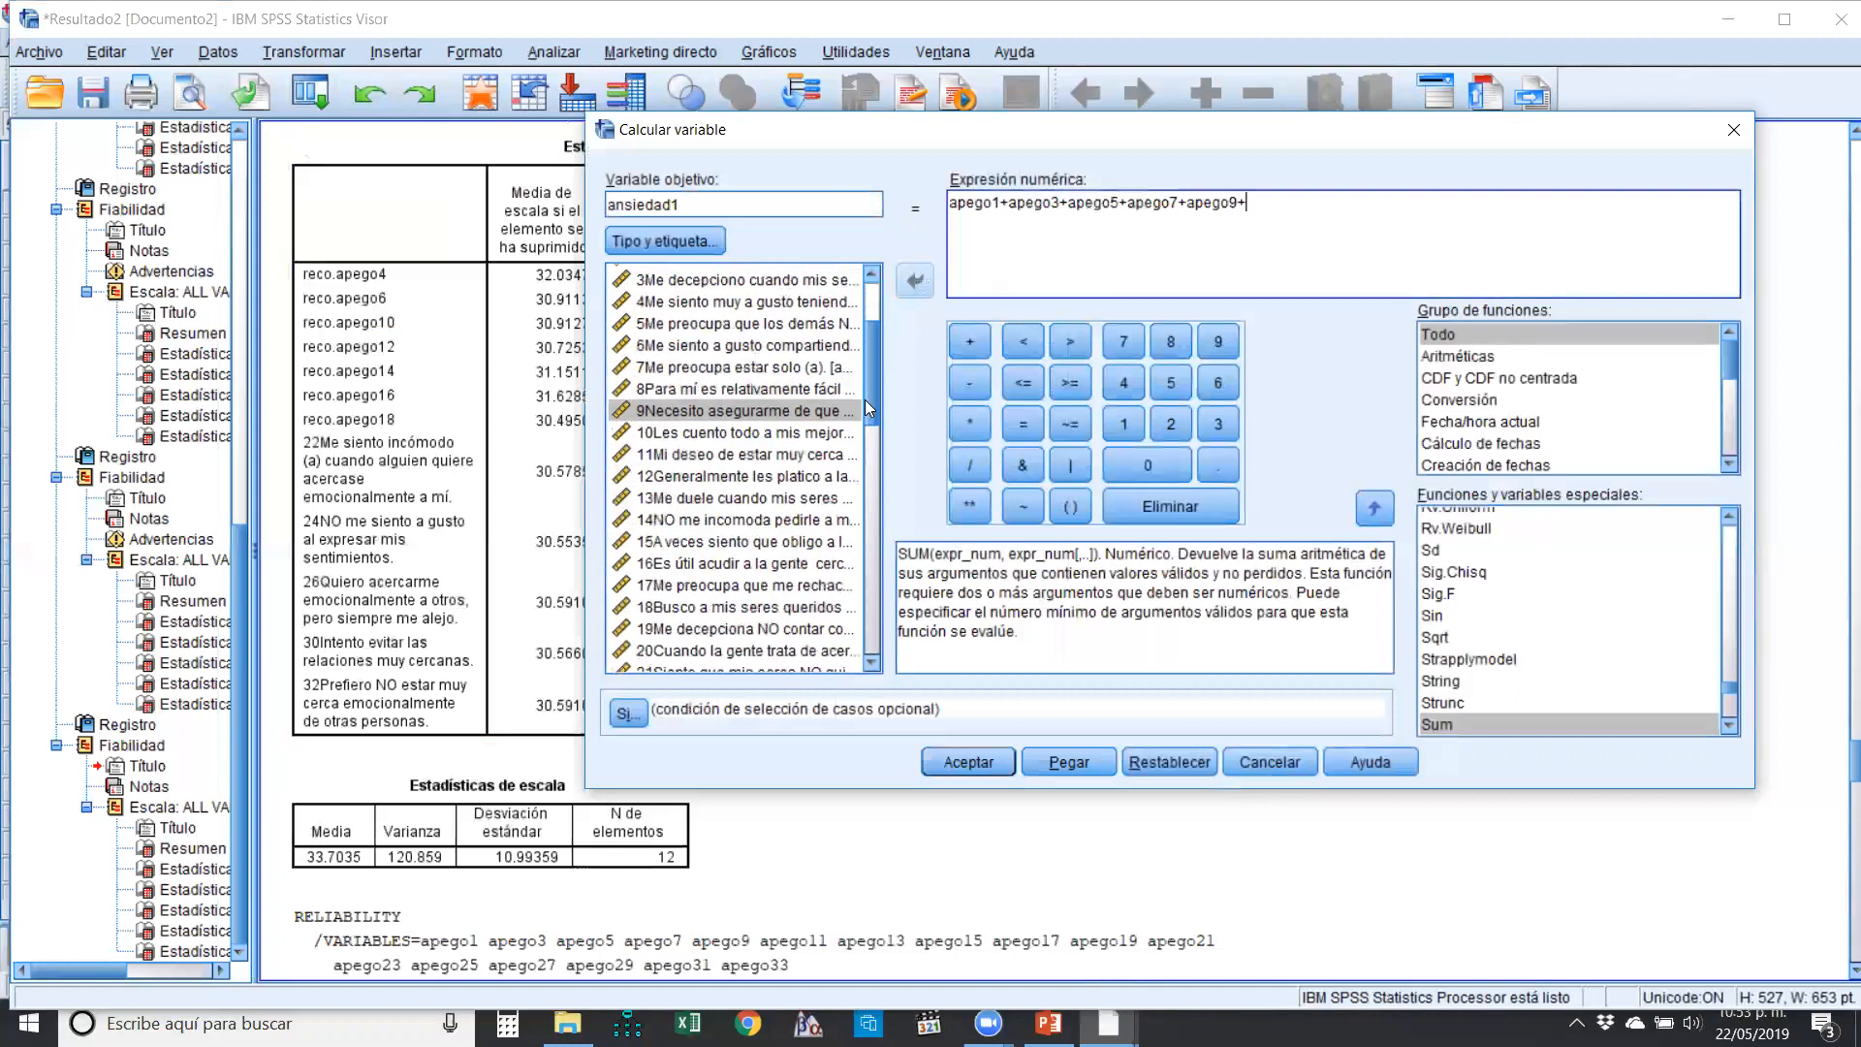
click(644, 430)
click(915, 281)
text(+)
click(663, 473)
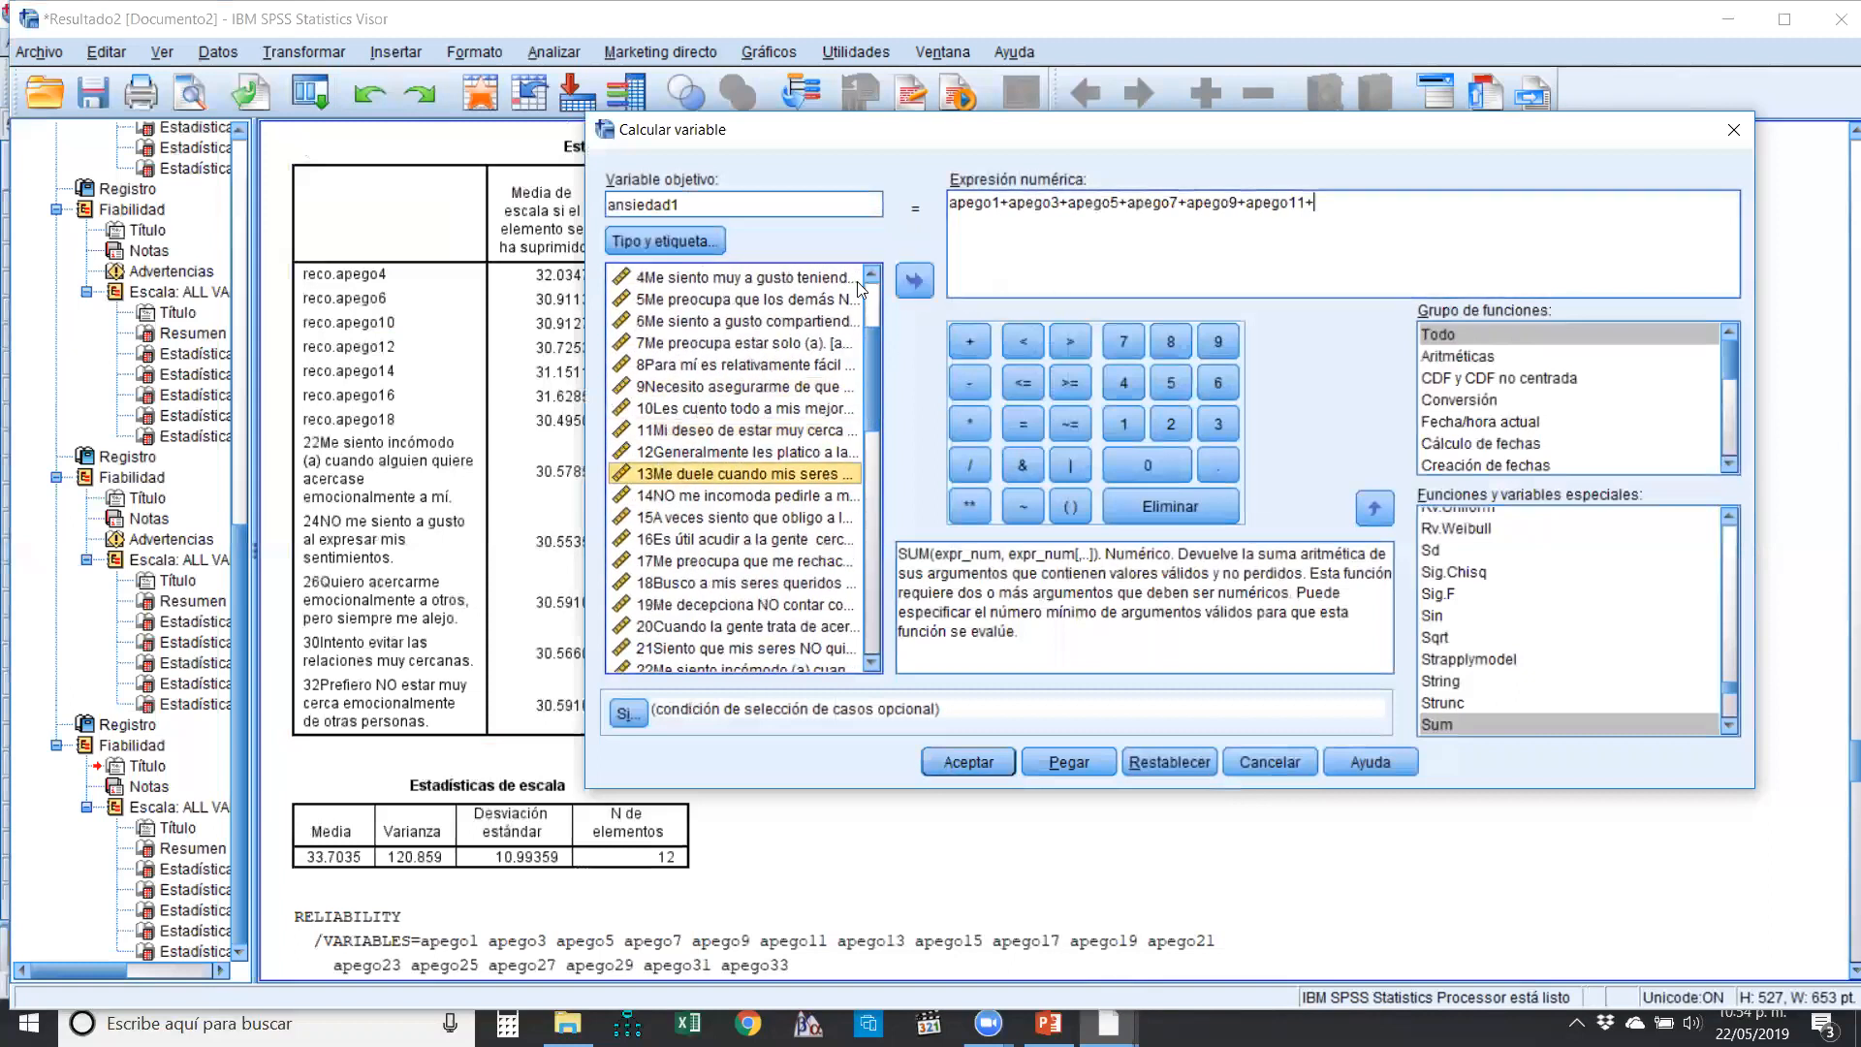
click(915, 281)
text(+)
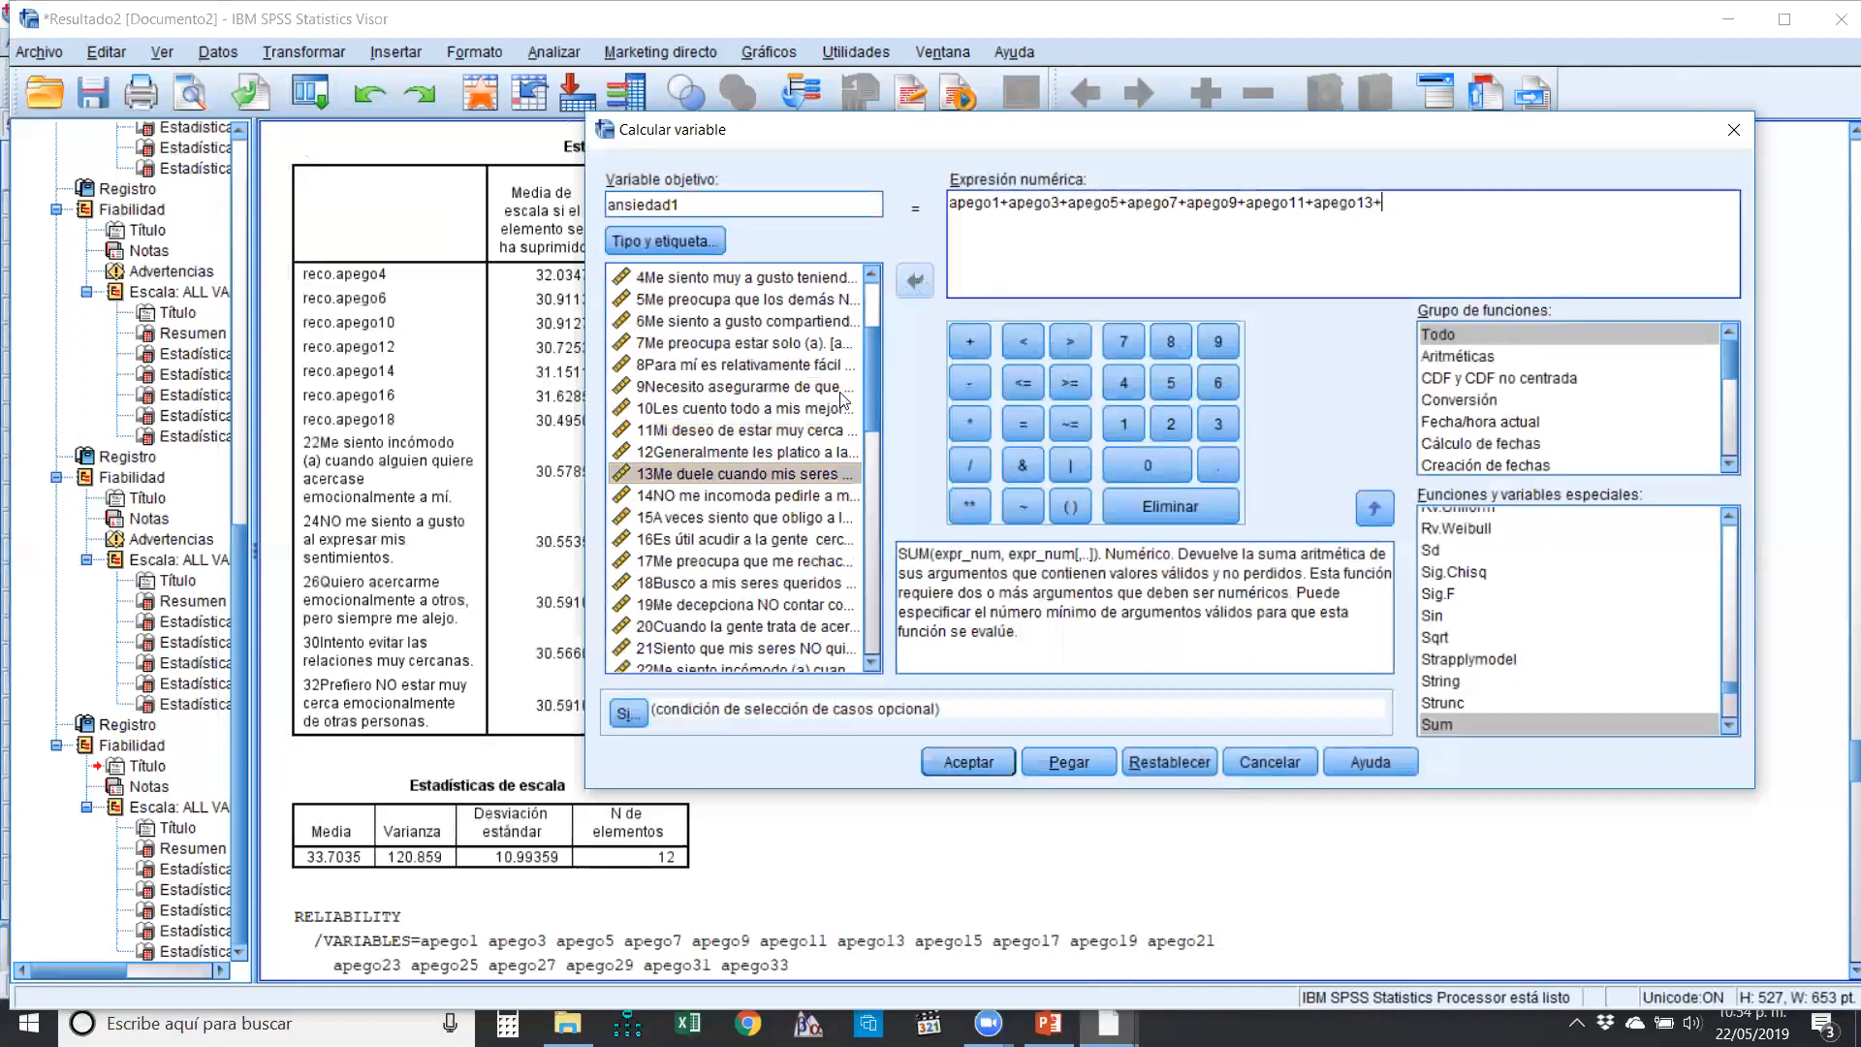
- Continue the ansiedad1 addition with apego15, apego17 and apego19, each followed by a plus sign
click(683, 518)
click(915, 281)
text(+)
click(694, 560)
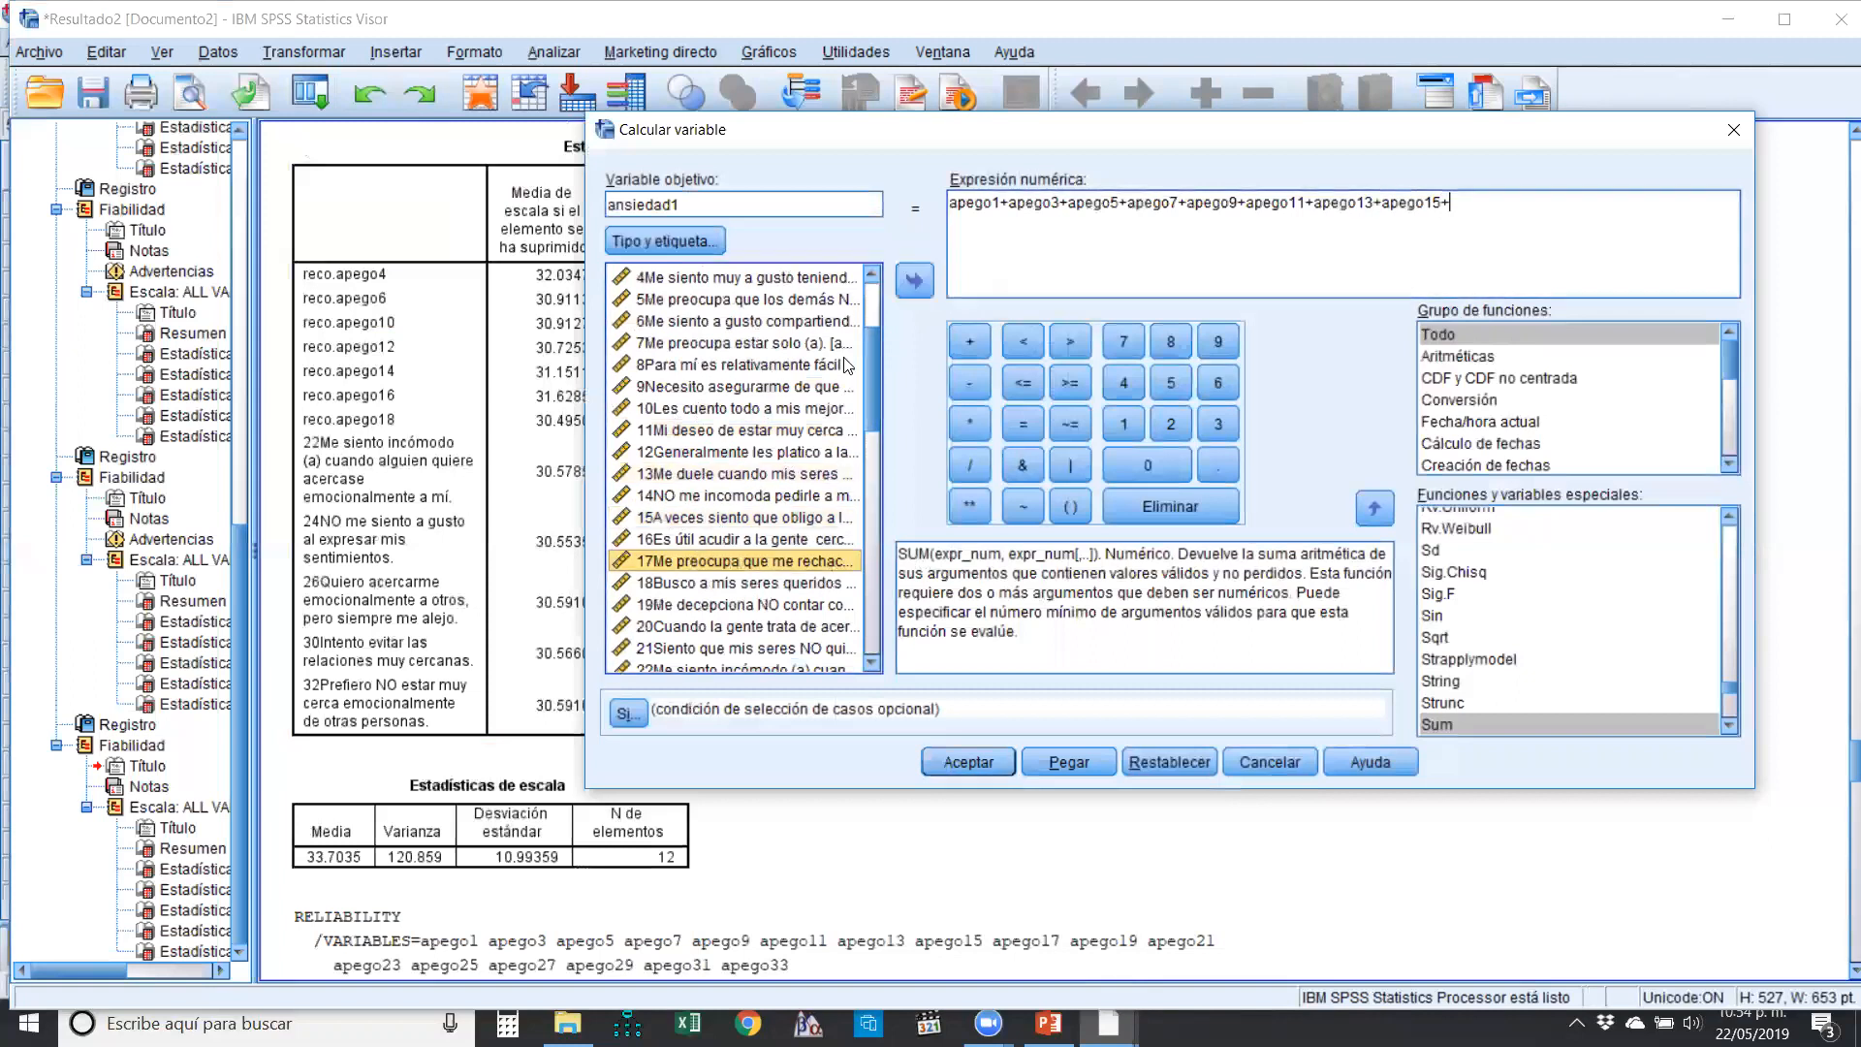
click(915, 282)
text(+)
click(690, 604)
click(915, 281)
text(+)
- Append apego21 and apego23 to the ansiedad1 expression, each followed by a plus sign
scroll(873, 388, down, 3)
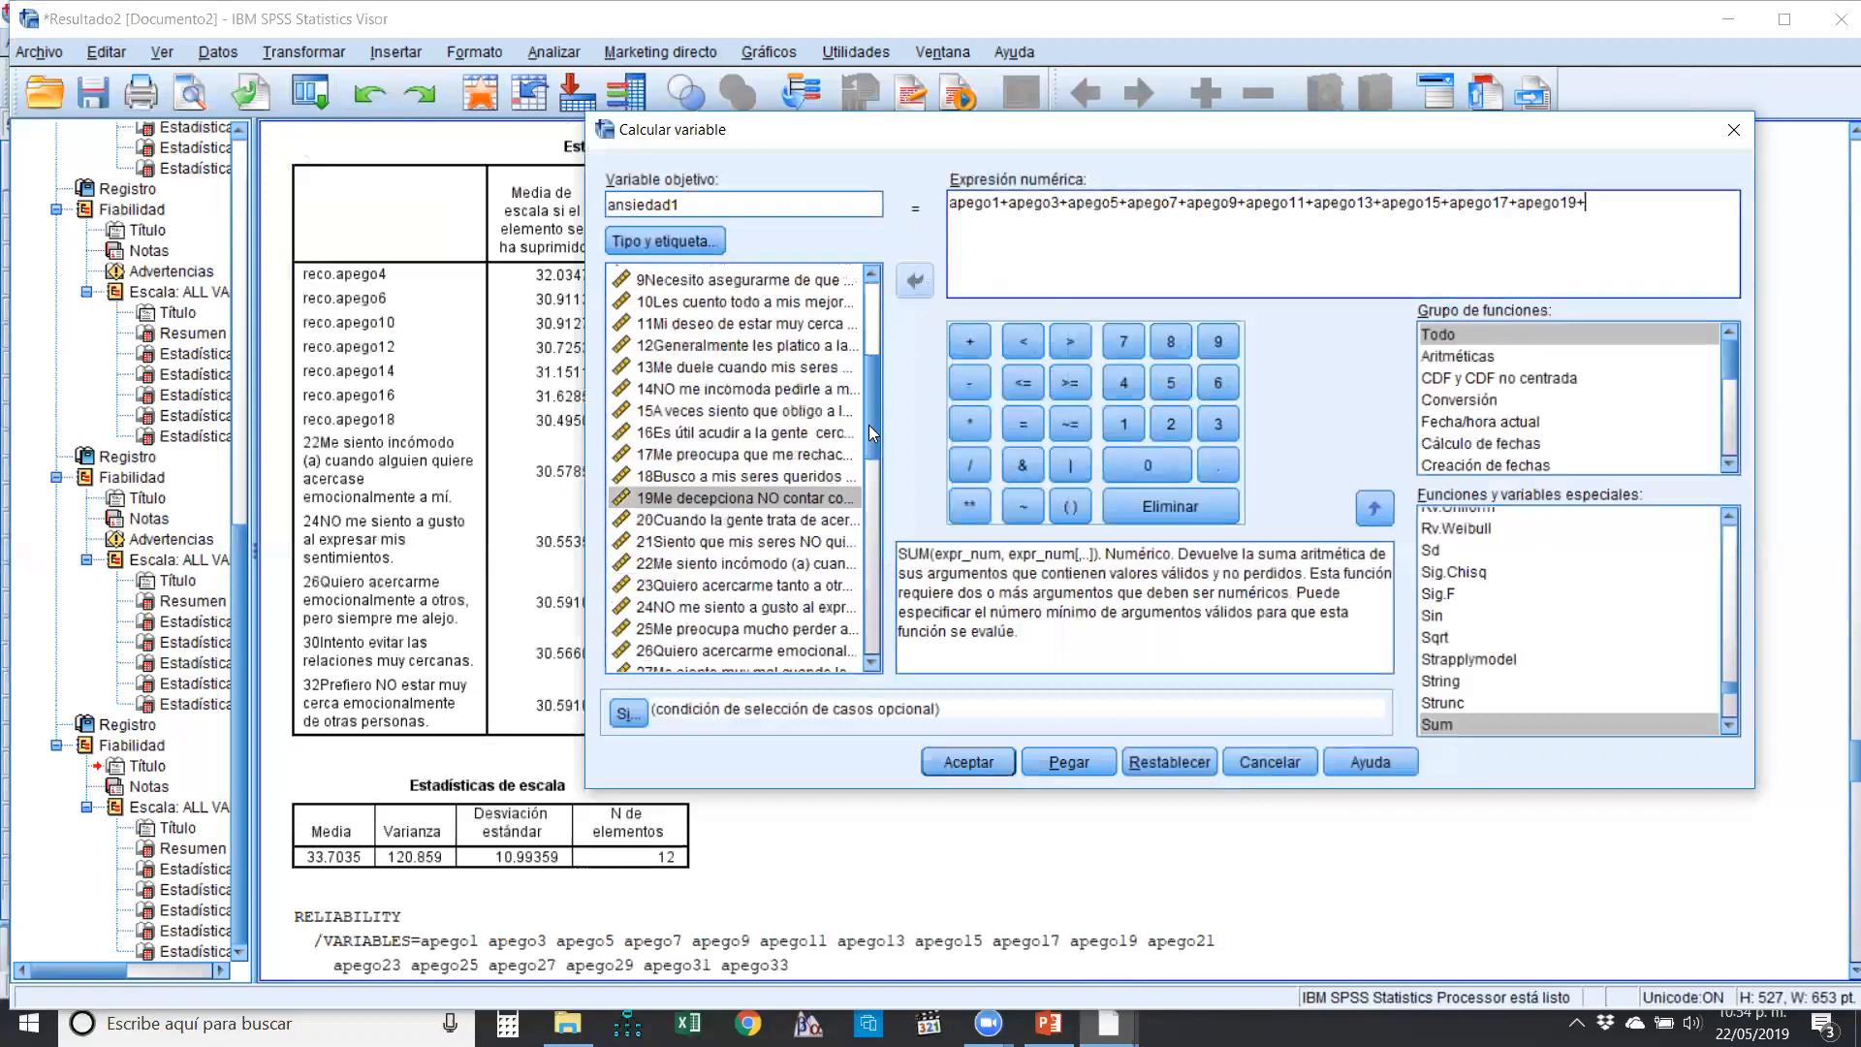
double_click(690, 438)
text(+)
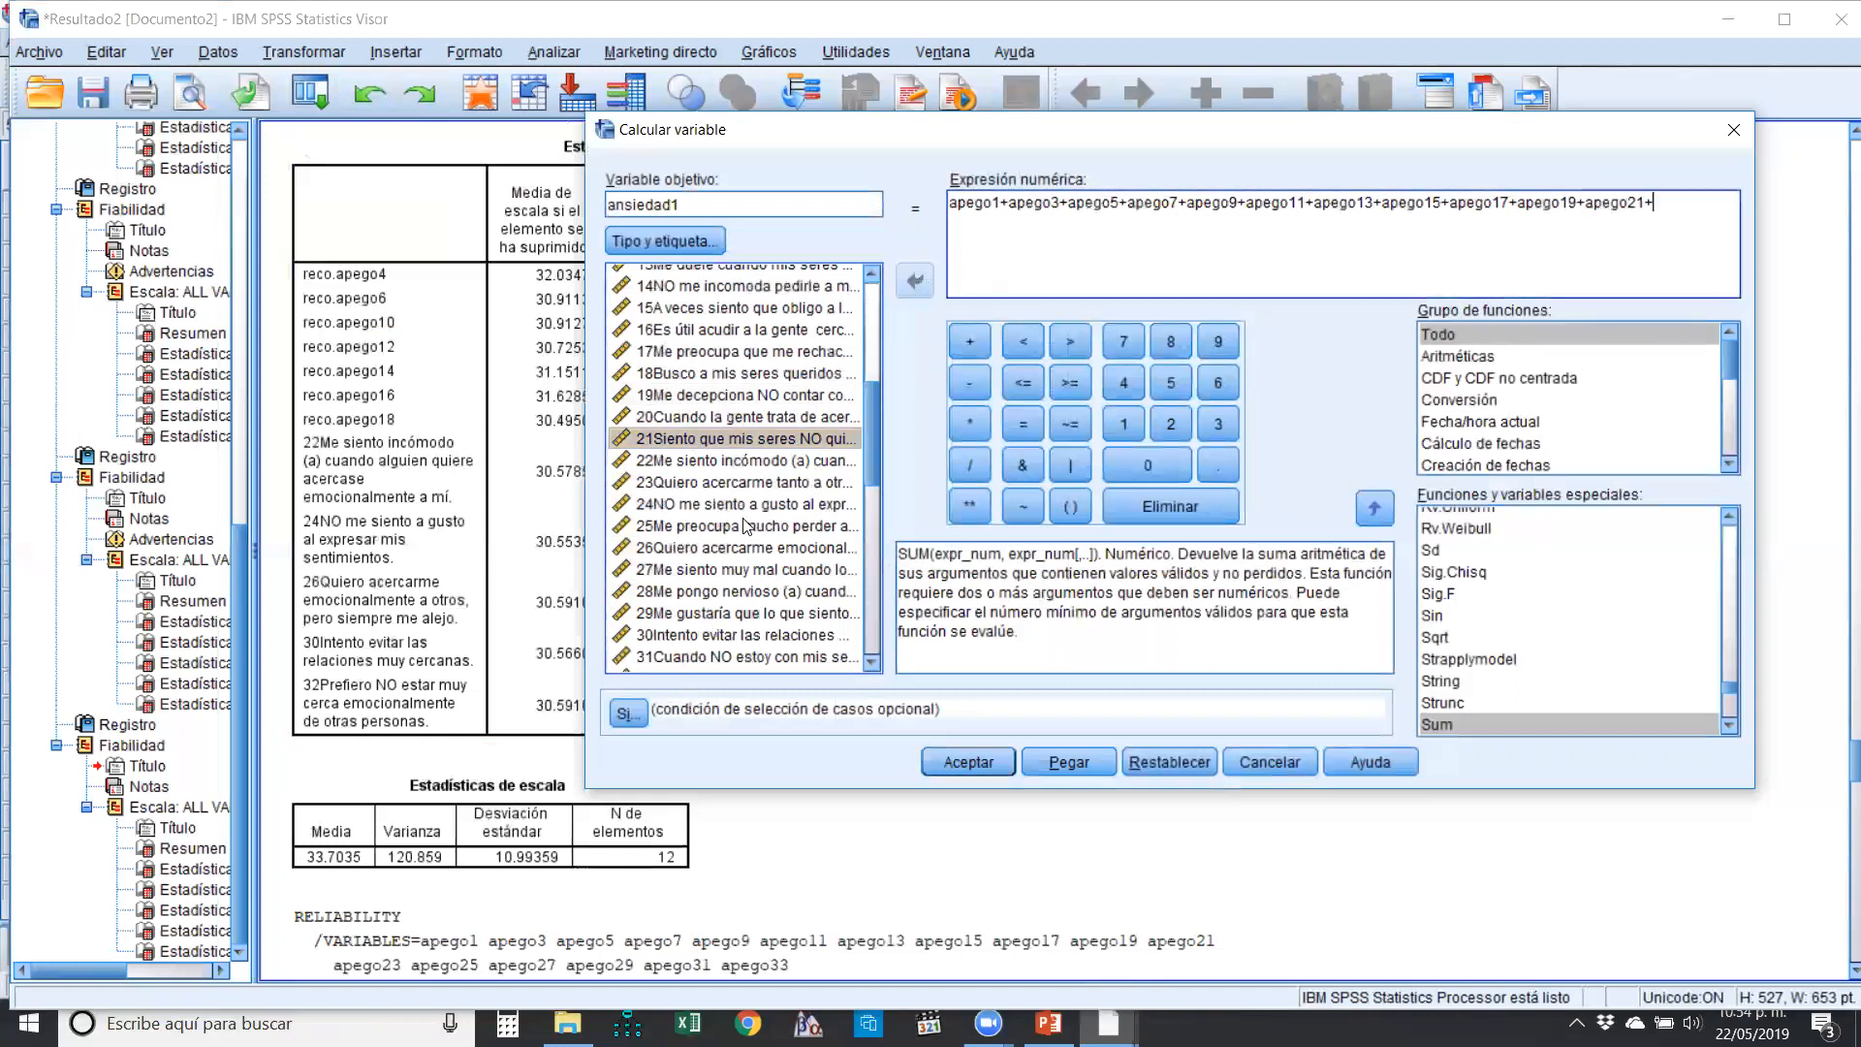
click(651, 482)
click(915, 282)
text(+)
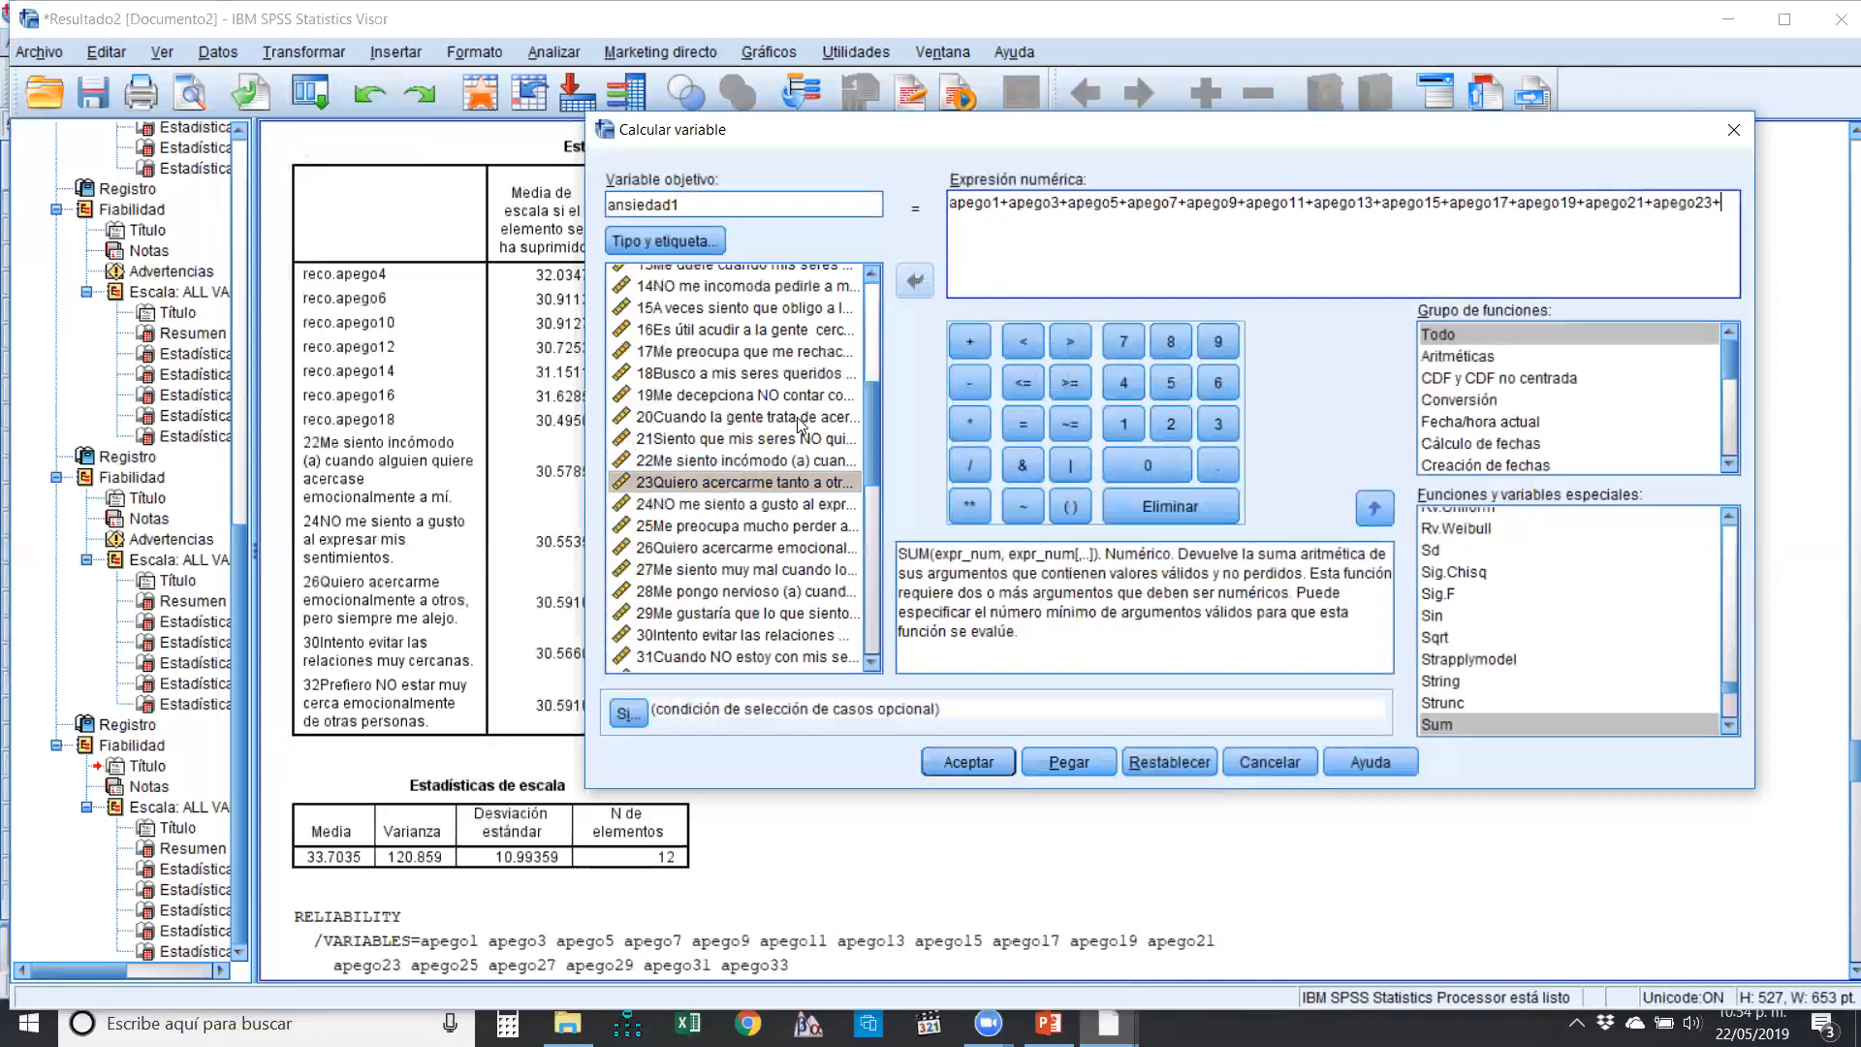
- Append apego25 and apego27 to the ansiedad1 expression, each followed by a plus sign
click(694, 525)
click(915, 283)
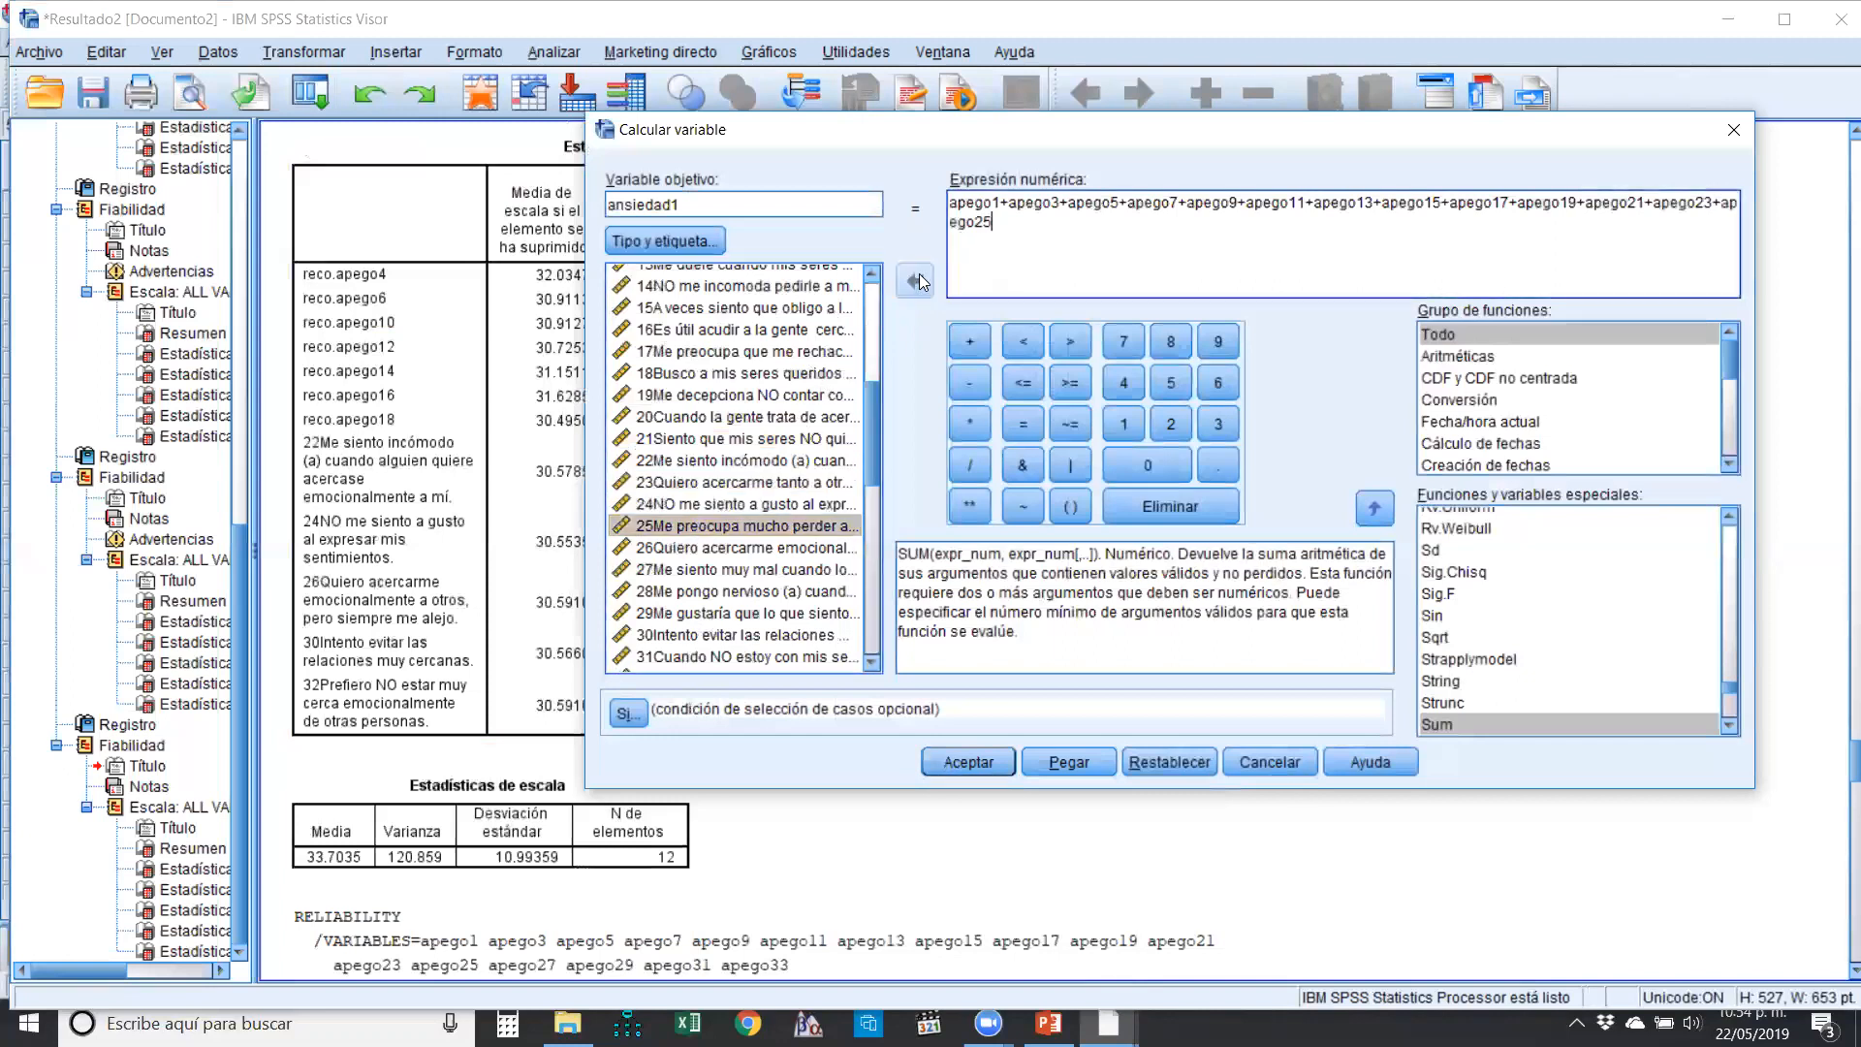
text(+)
click(736, 570)
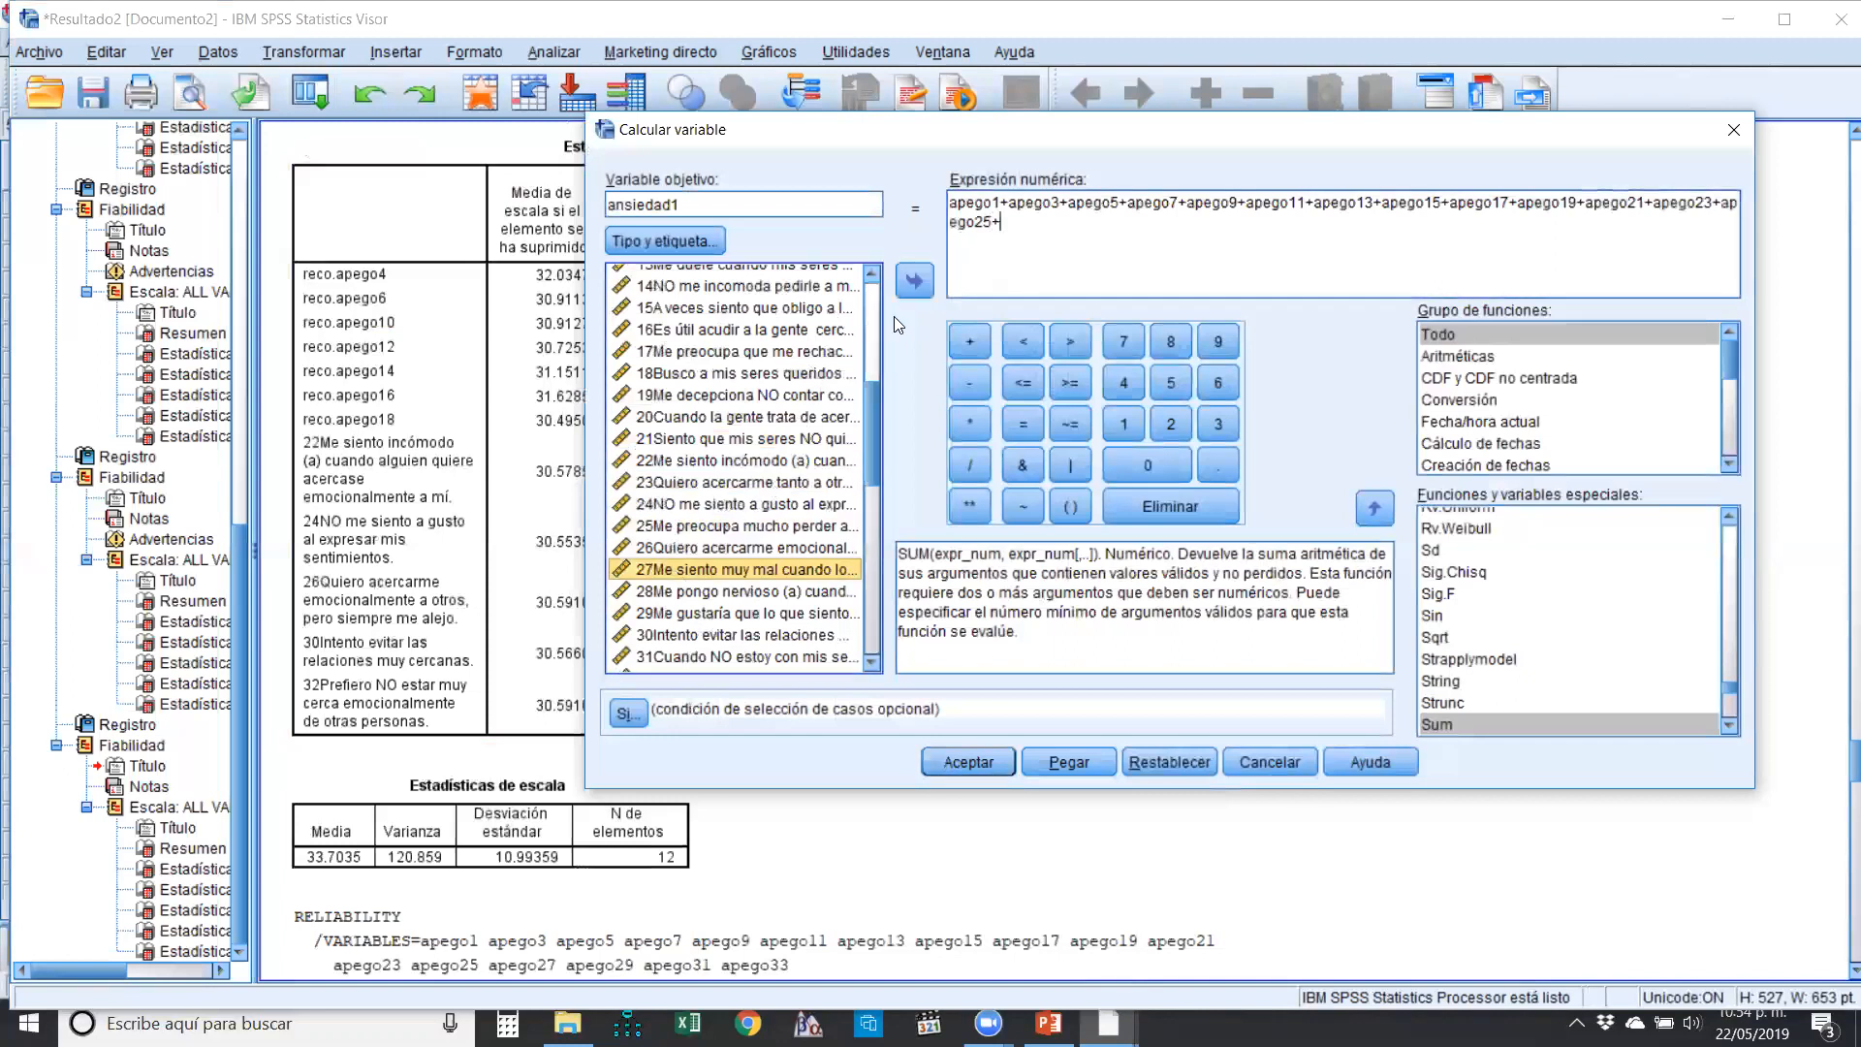
click(915, 282)
text(+)
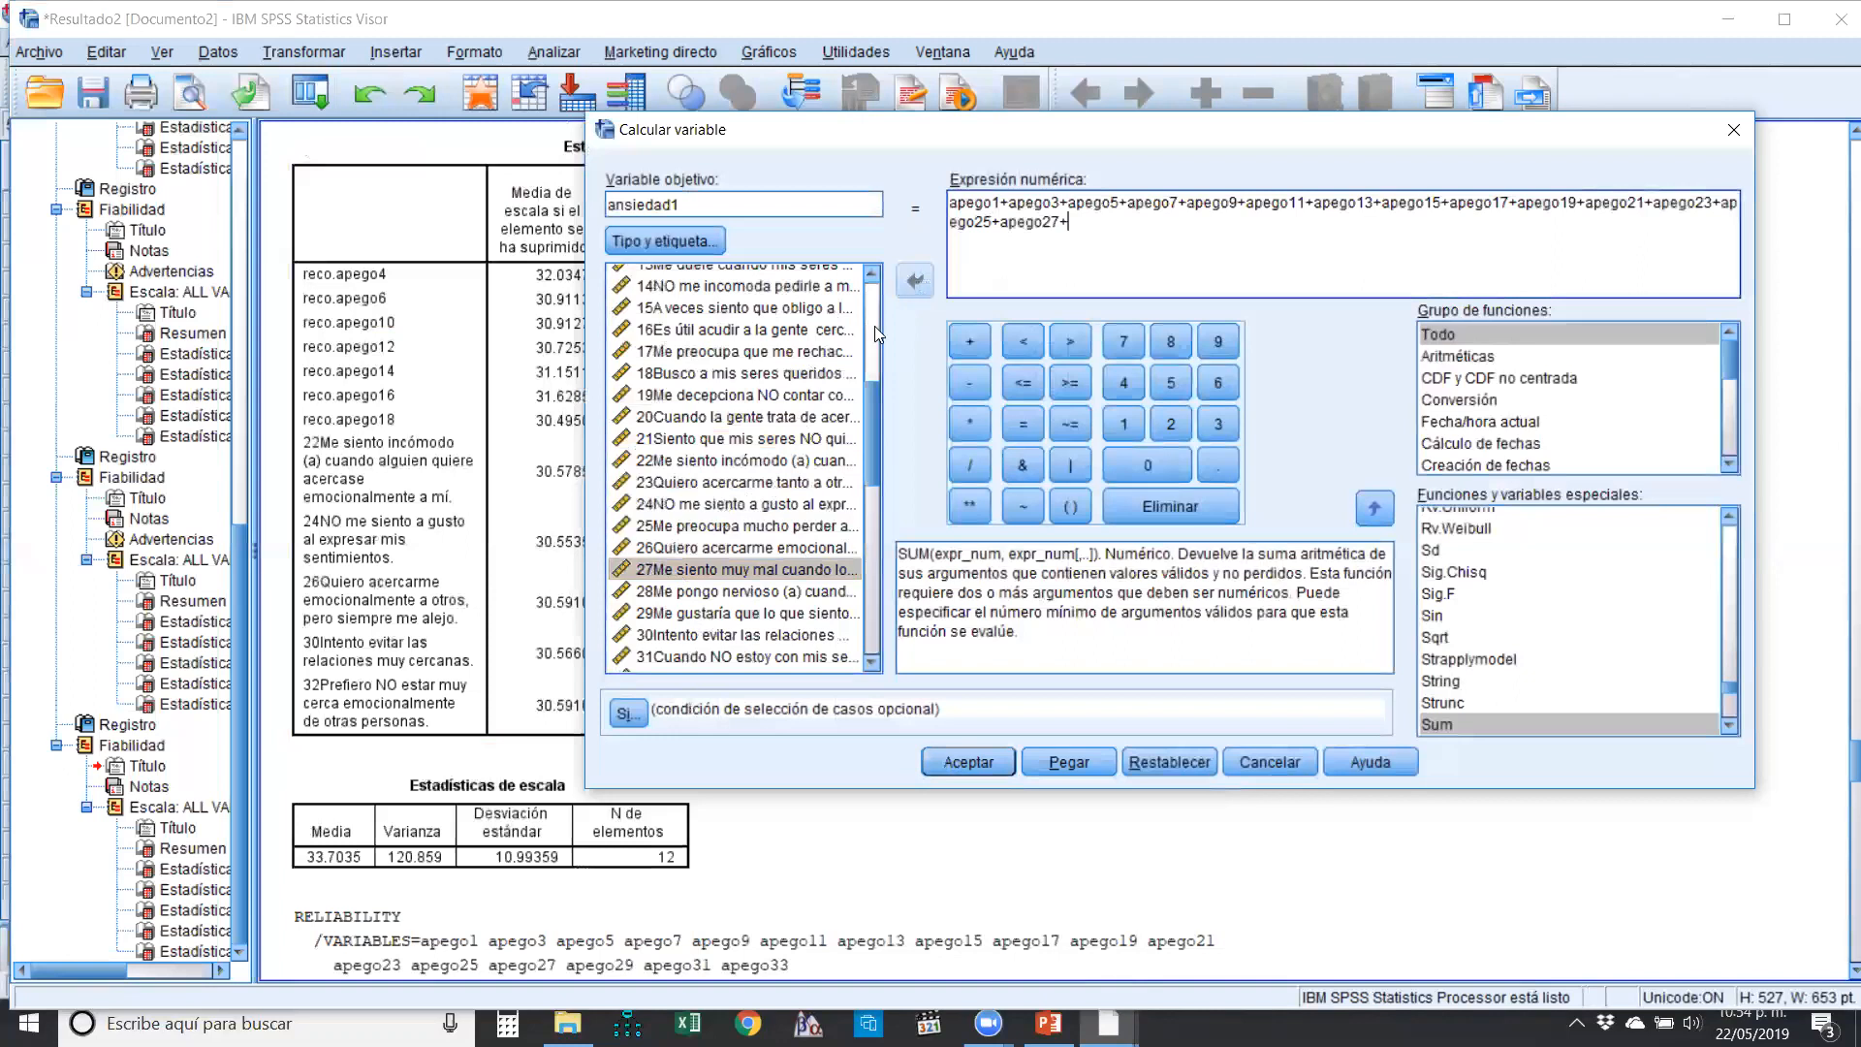
- Add apego29 and apego31 to the ansiedad1 expression, each followed by a plus sign
click(679, 613)
click(913, 282)
text(+)
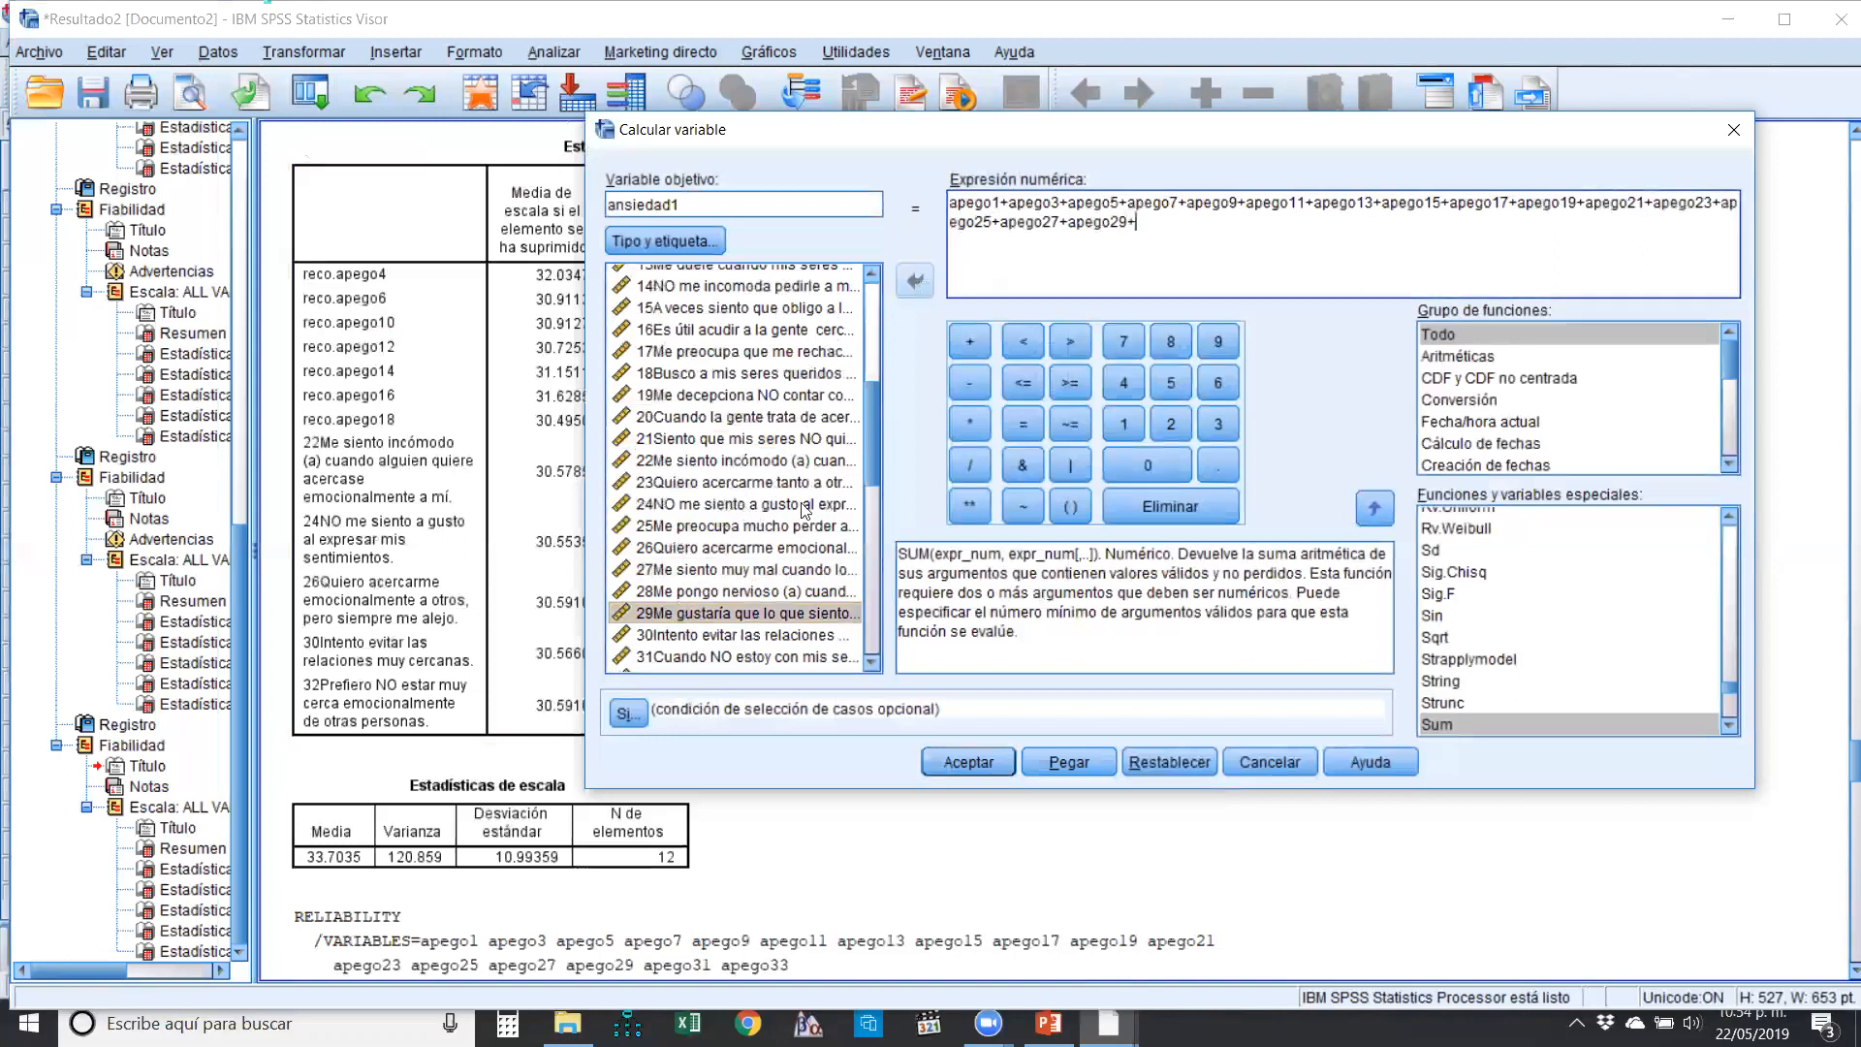
click(665, 656)
click(913, 280)
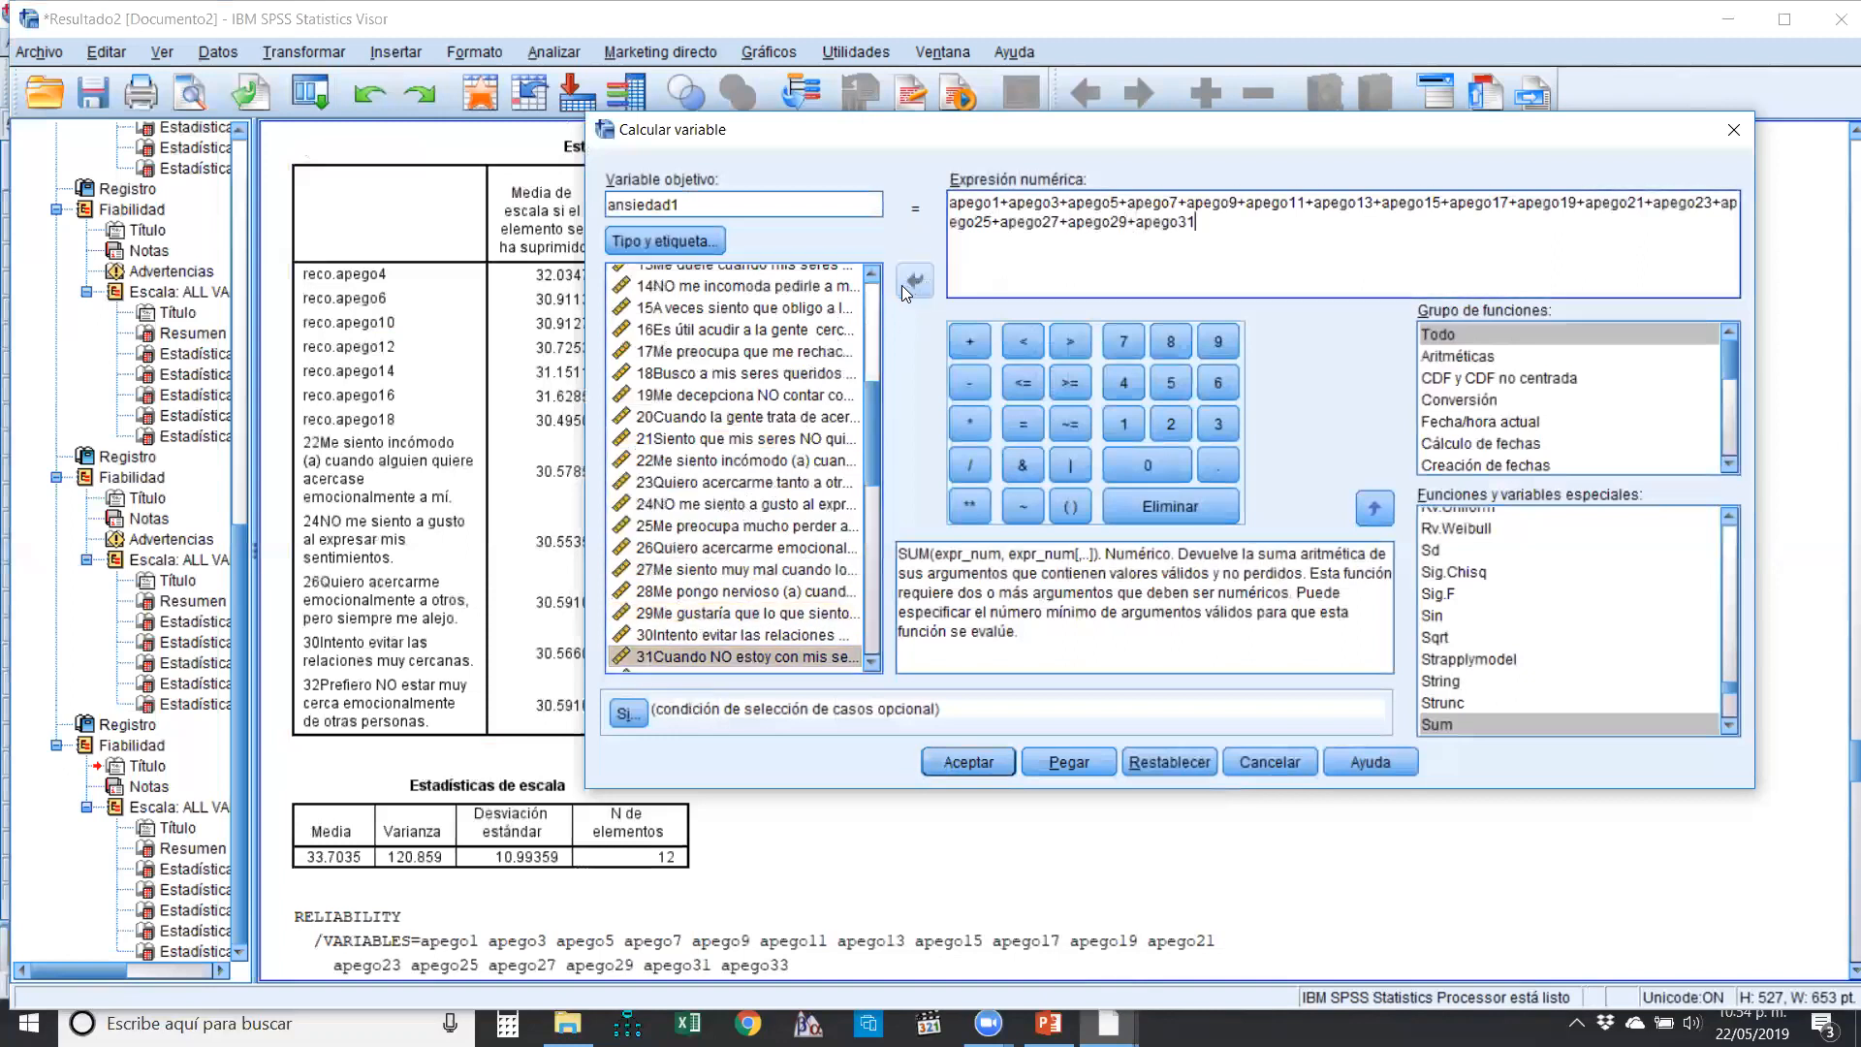
scroll(857, 479, down, 3)
text(+)
- Complete the ansiedad1 expression with apego33 and paste the command into the syntax file
click(678, 516)
click(914, 281)
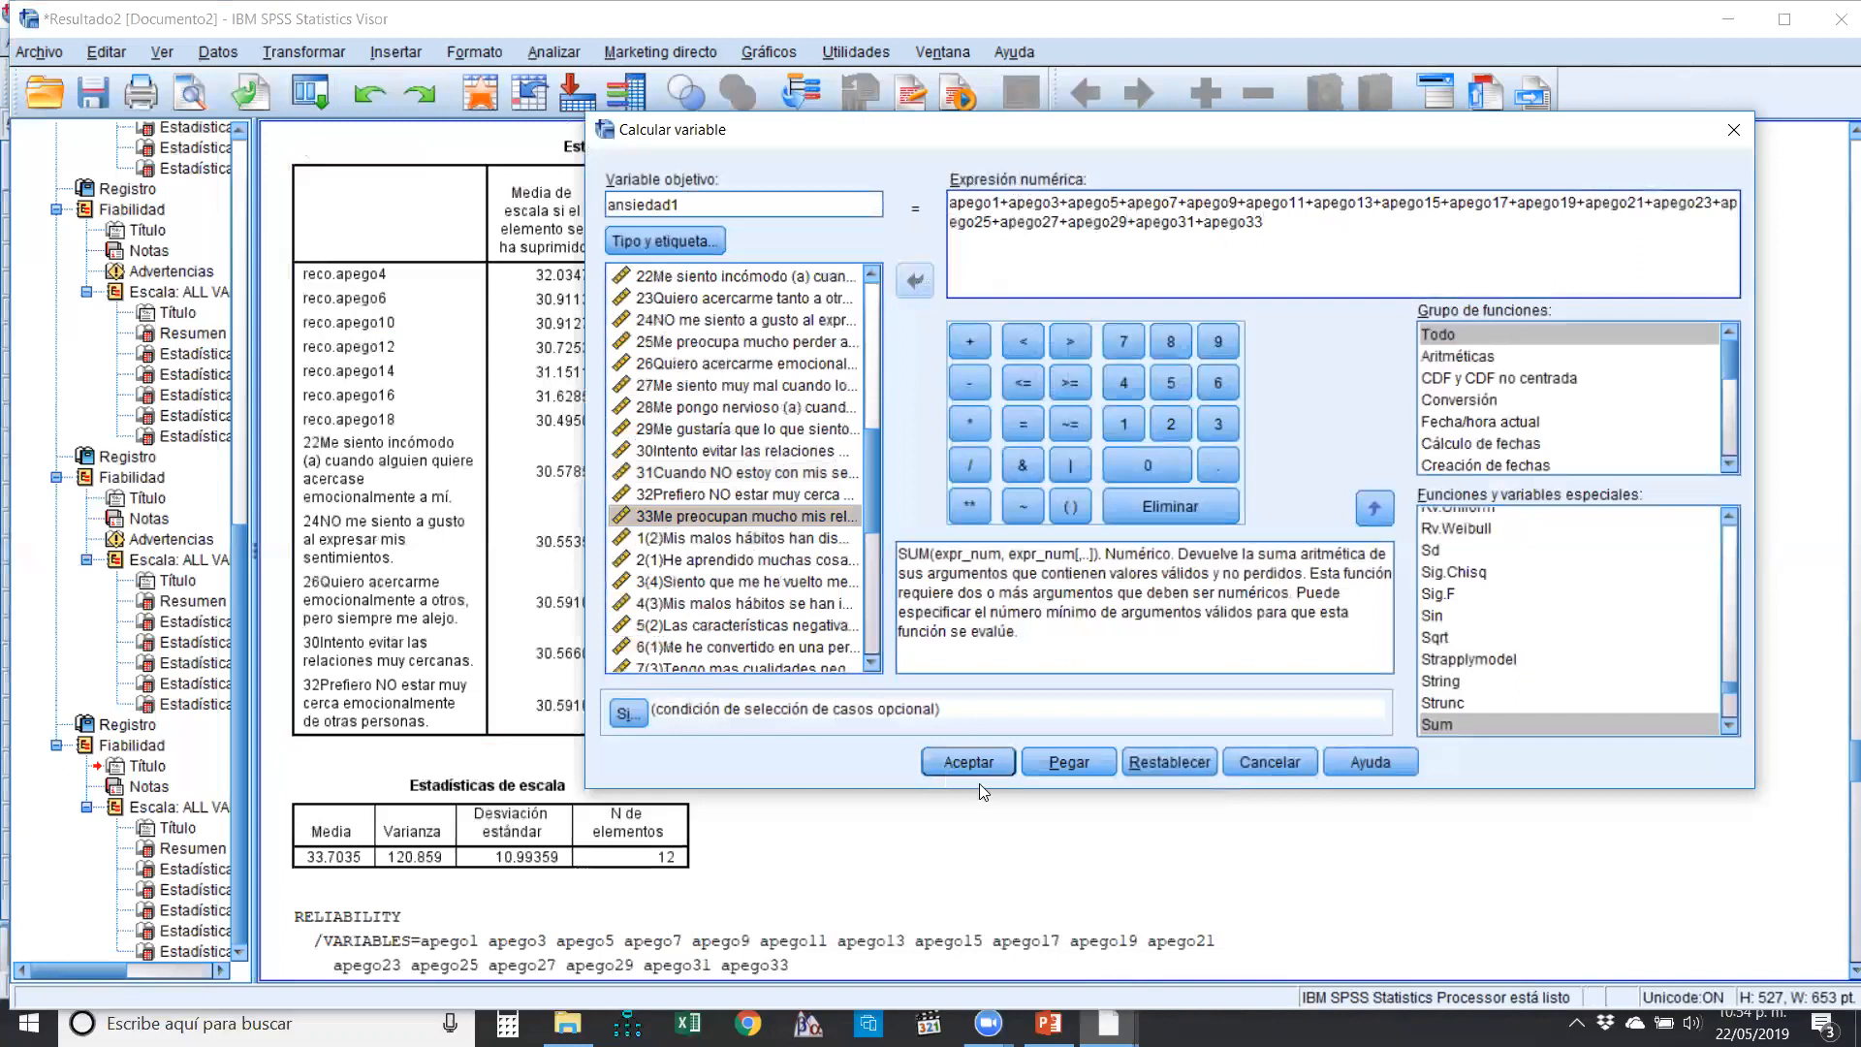
click(1086, 760)
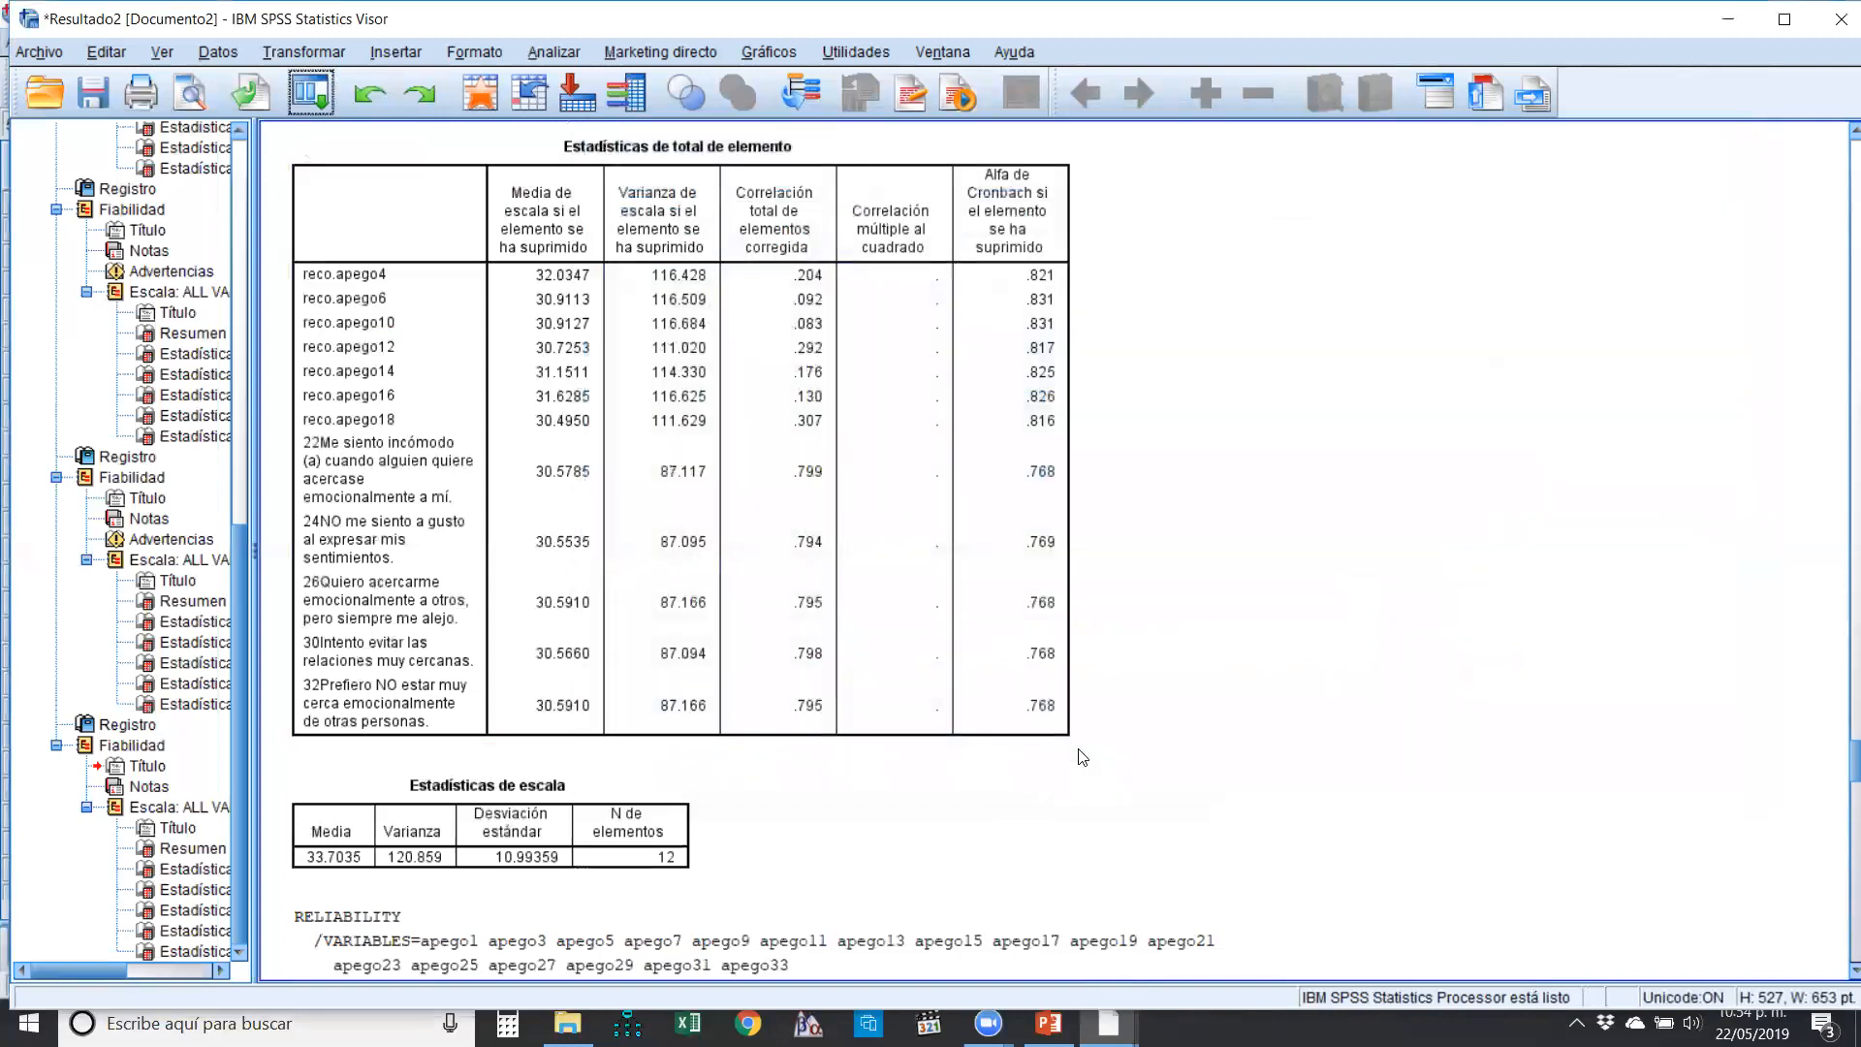
scroll(1037, 754, down, 5)
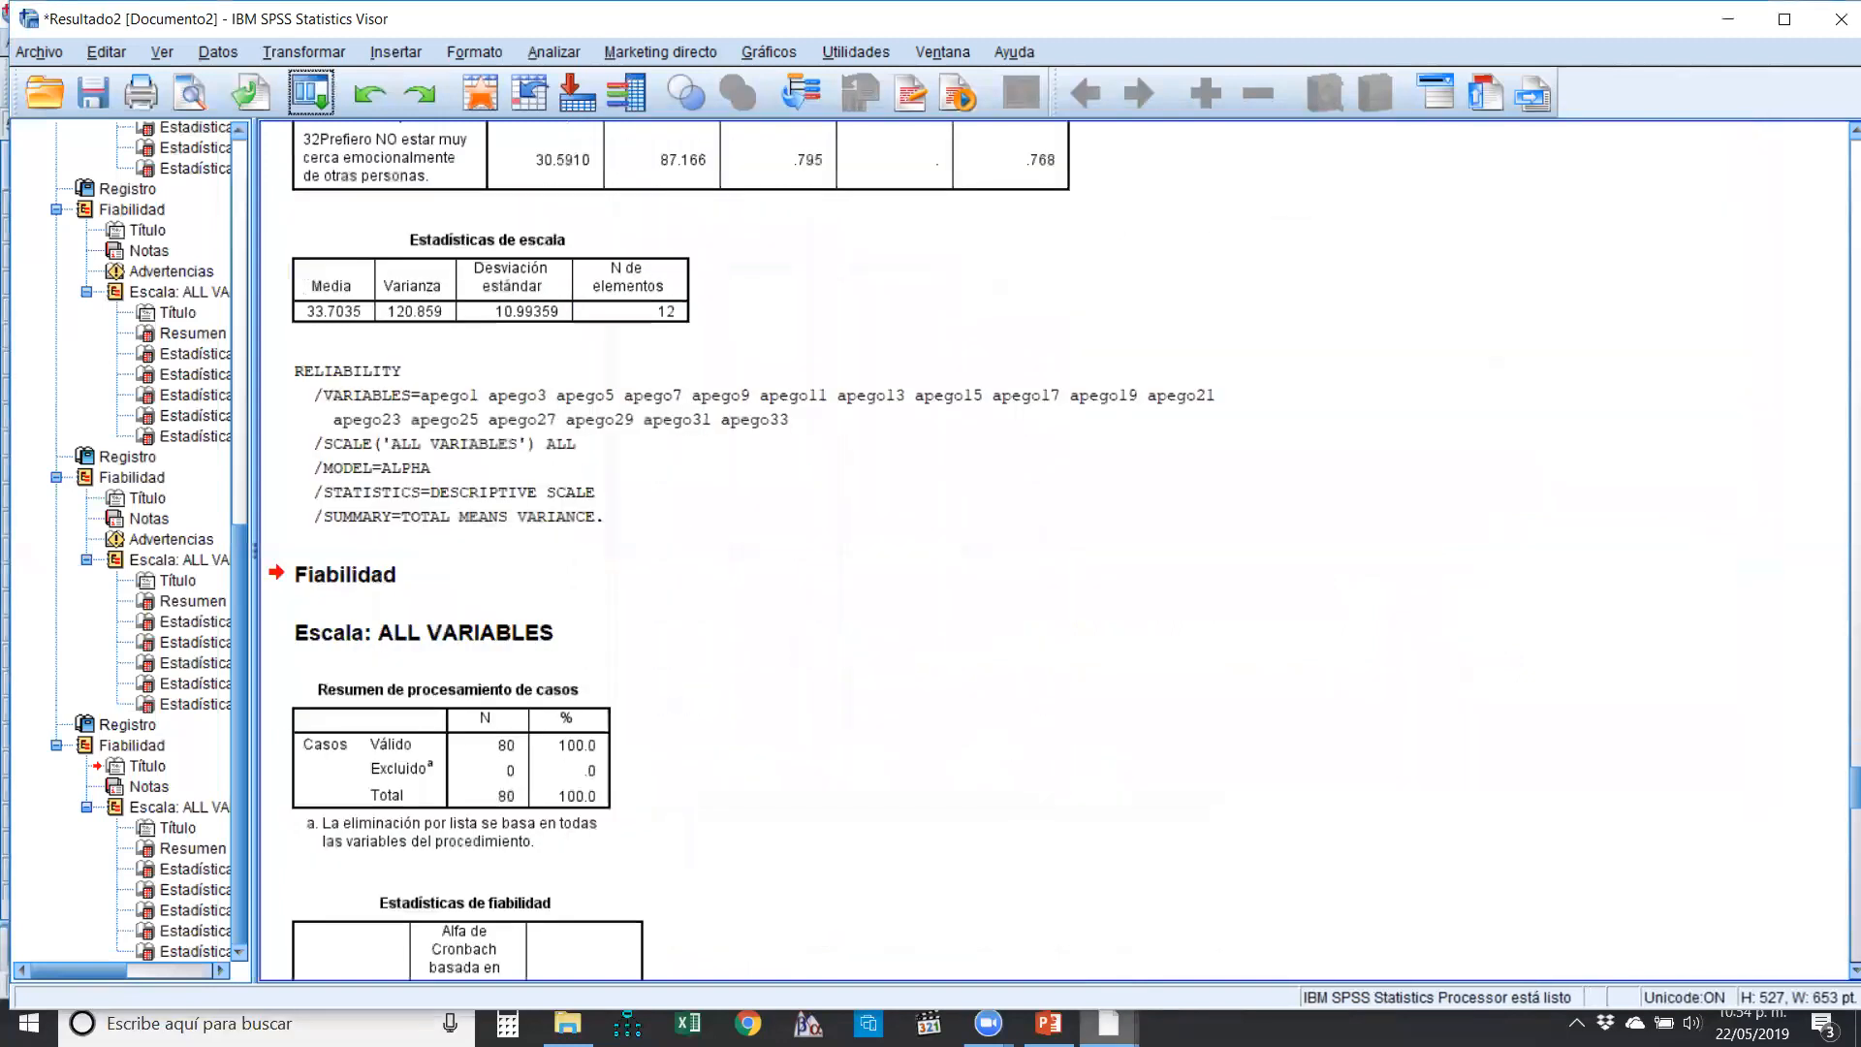
click(1172, 911)
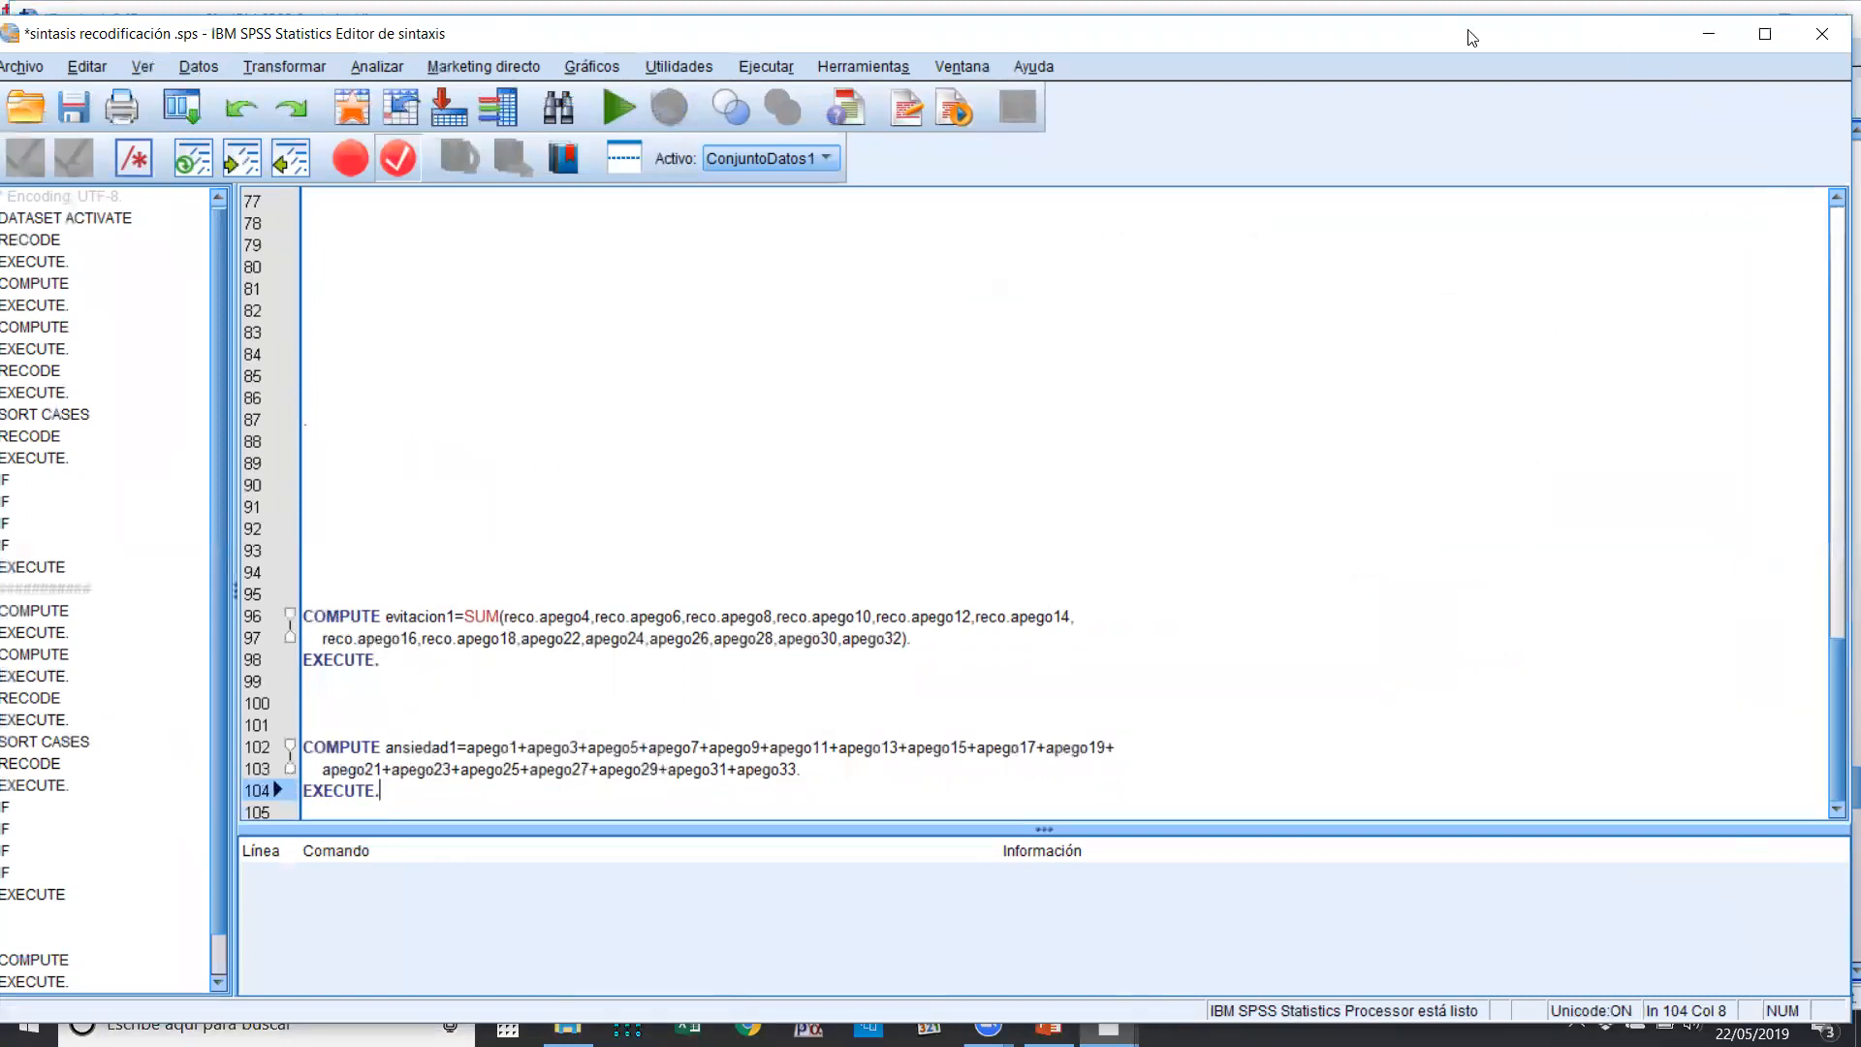
- Uncover the data editor and select the first empty row after apego in its variable list
drag(1467, 30, 1744, 43)
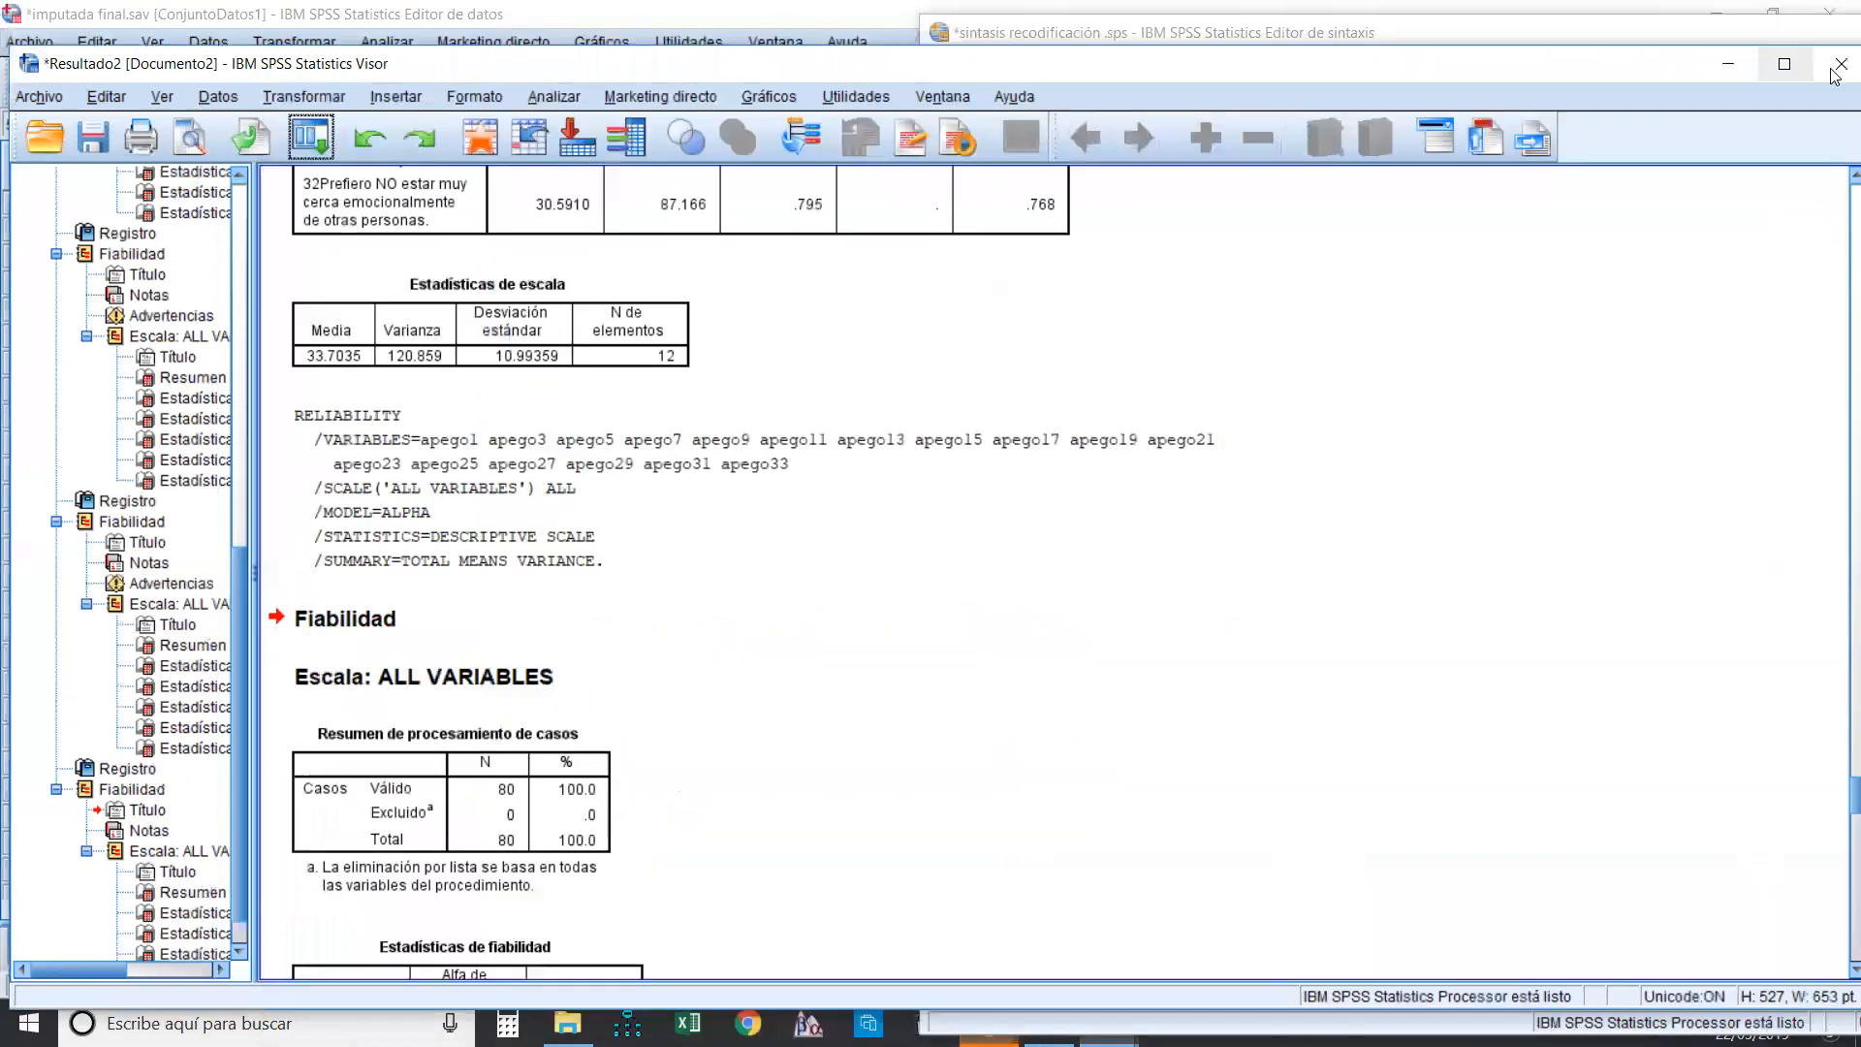
click(1840, 65)
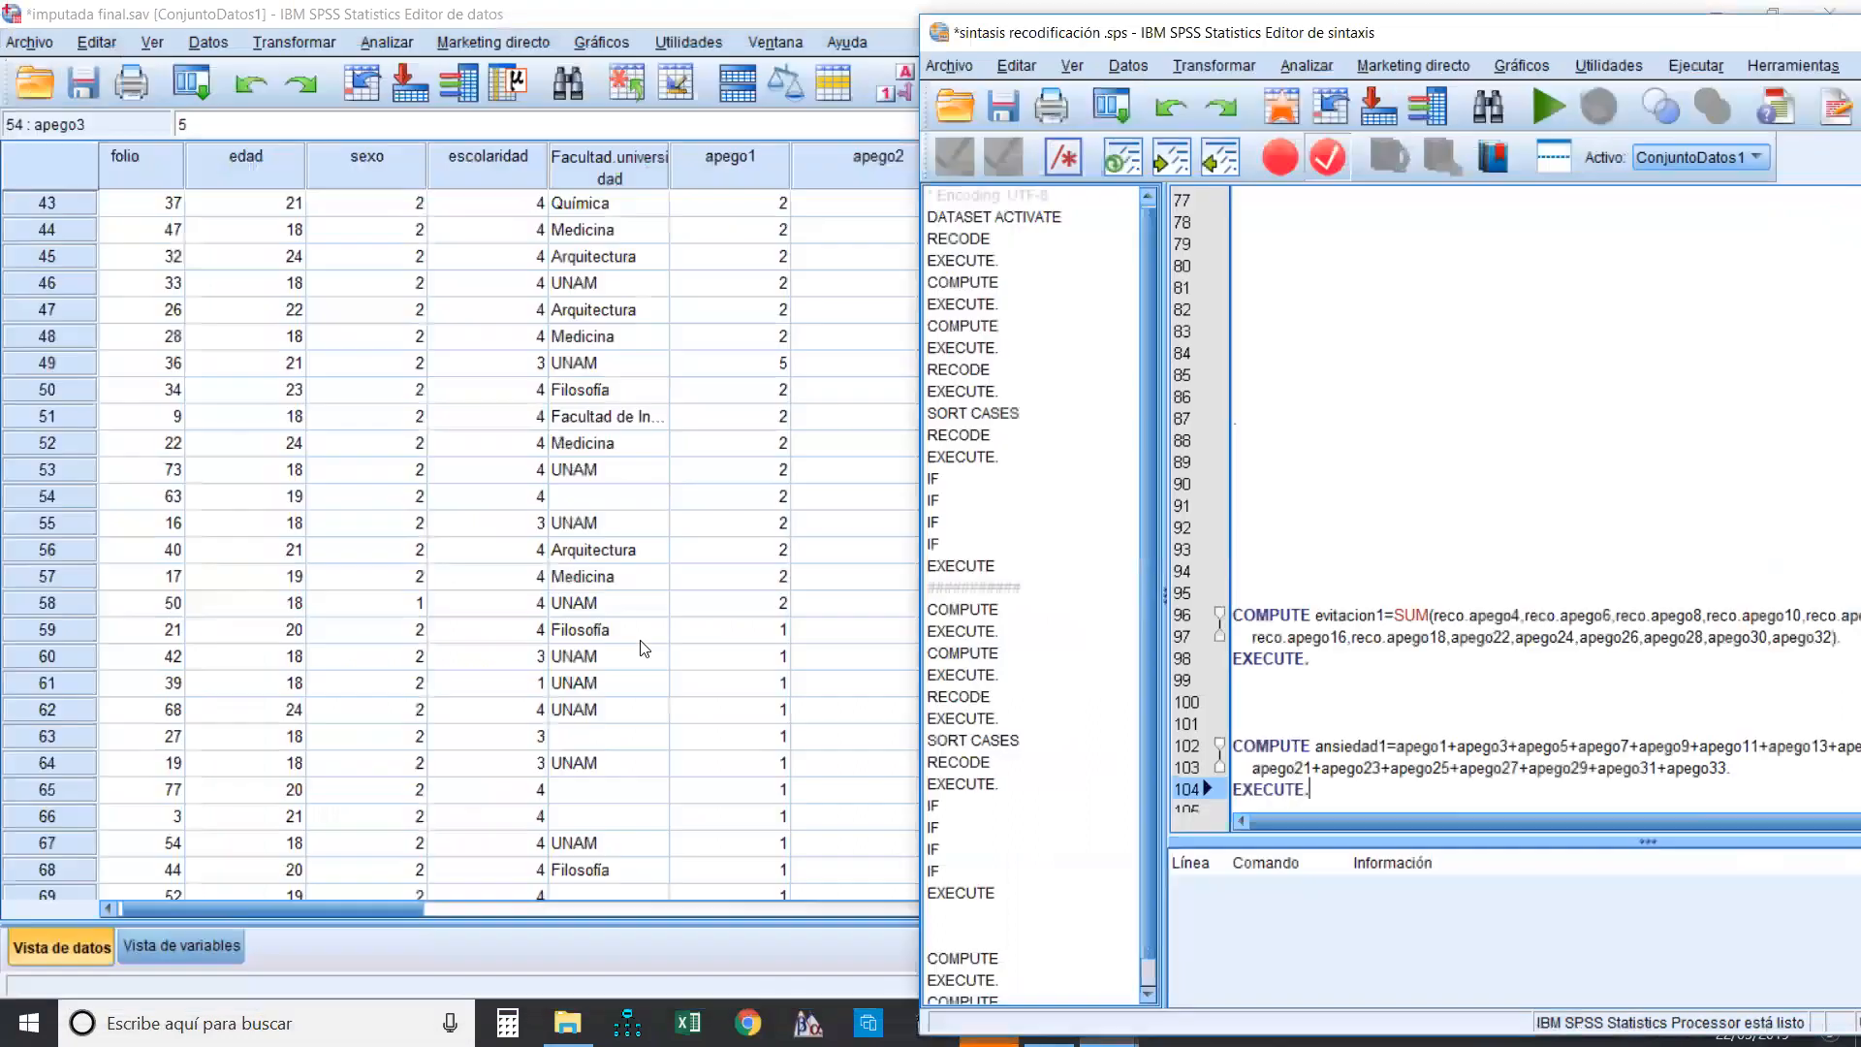
click(182, 932)
scroll(257, 774, down, 15)
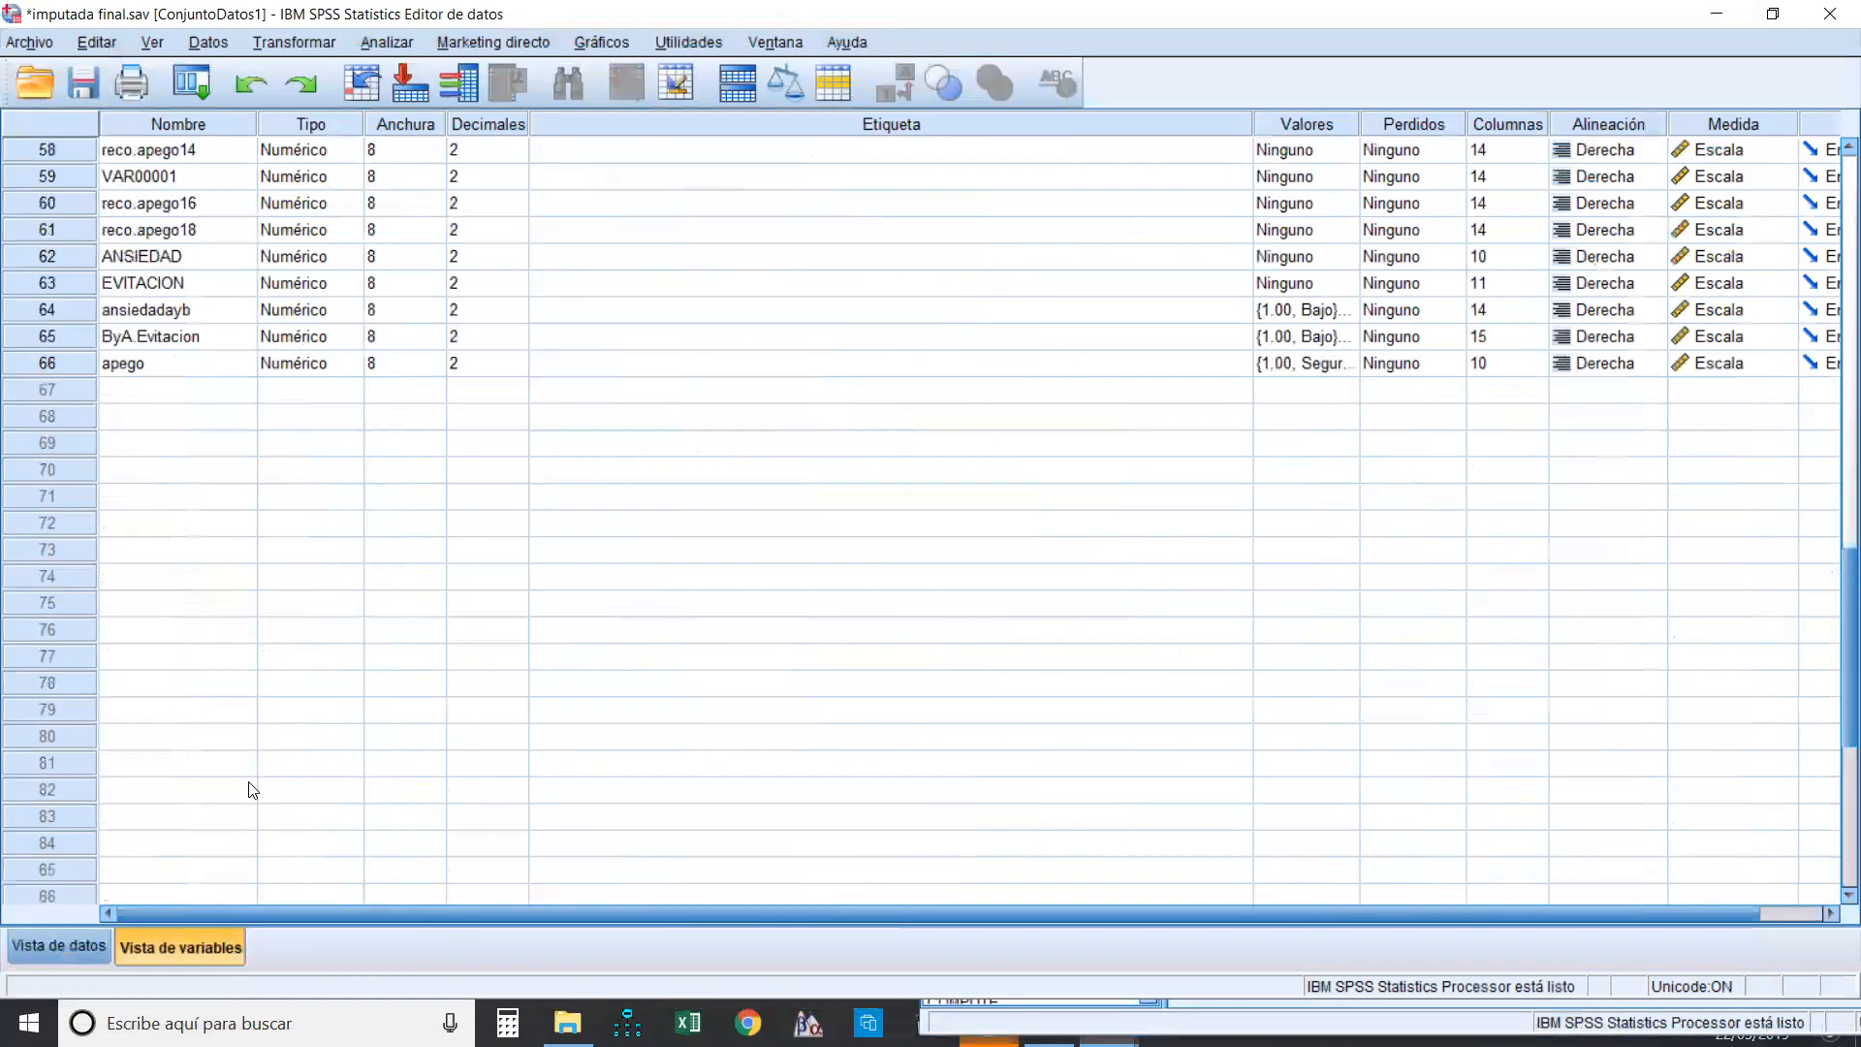
scroll(262, 765, up, 3)
scroll(143, 621, up, 1)
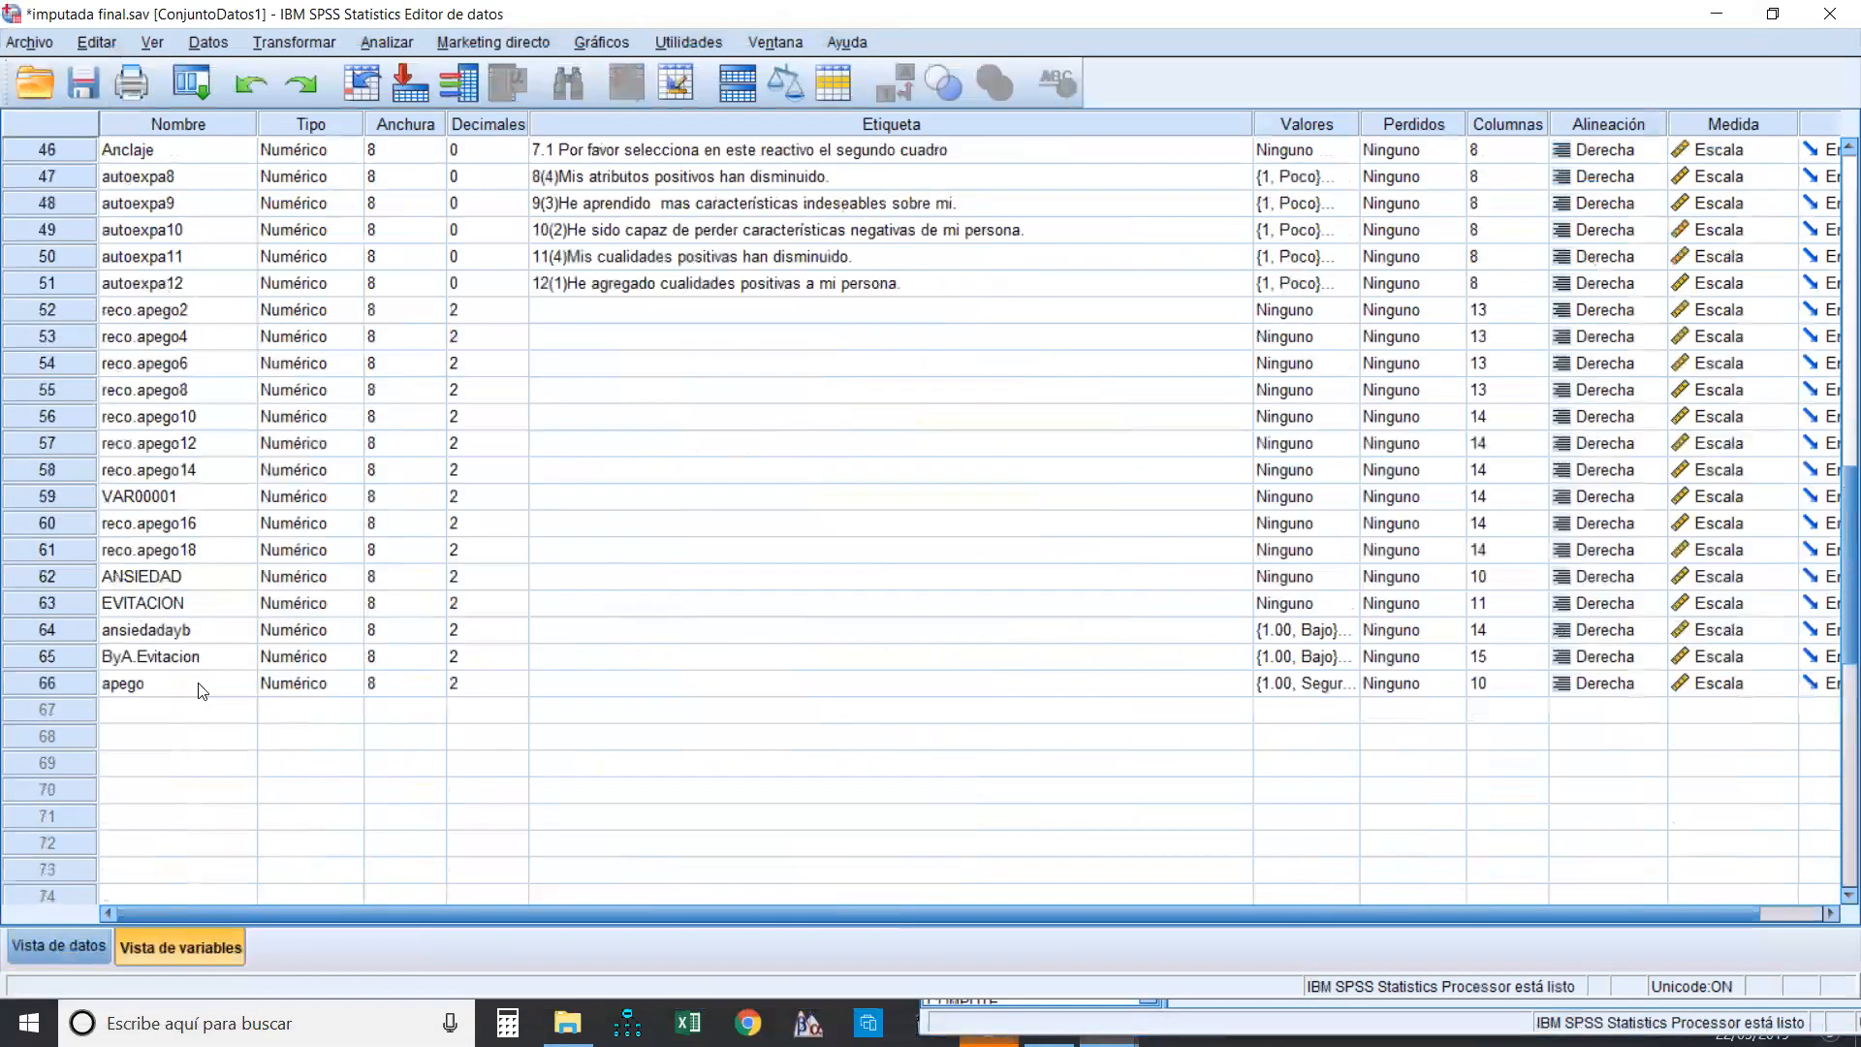
click(146, 713)
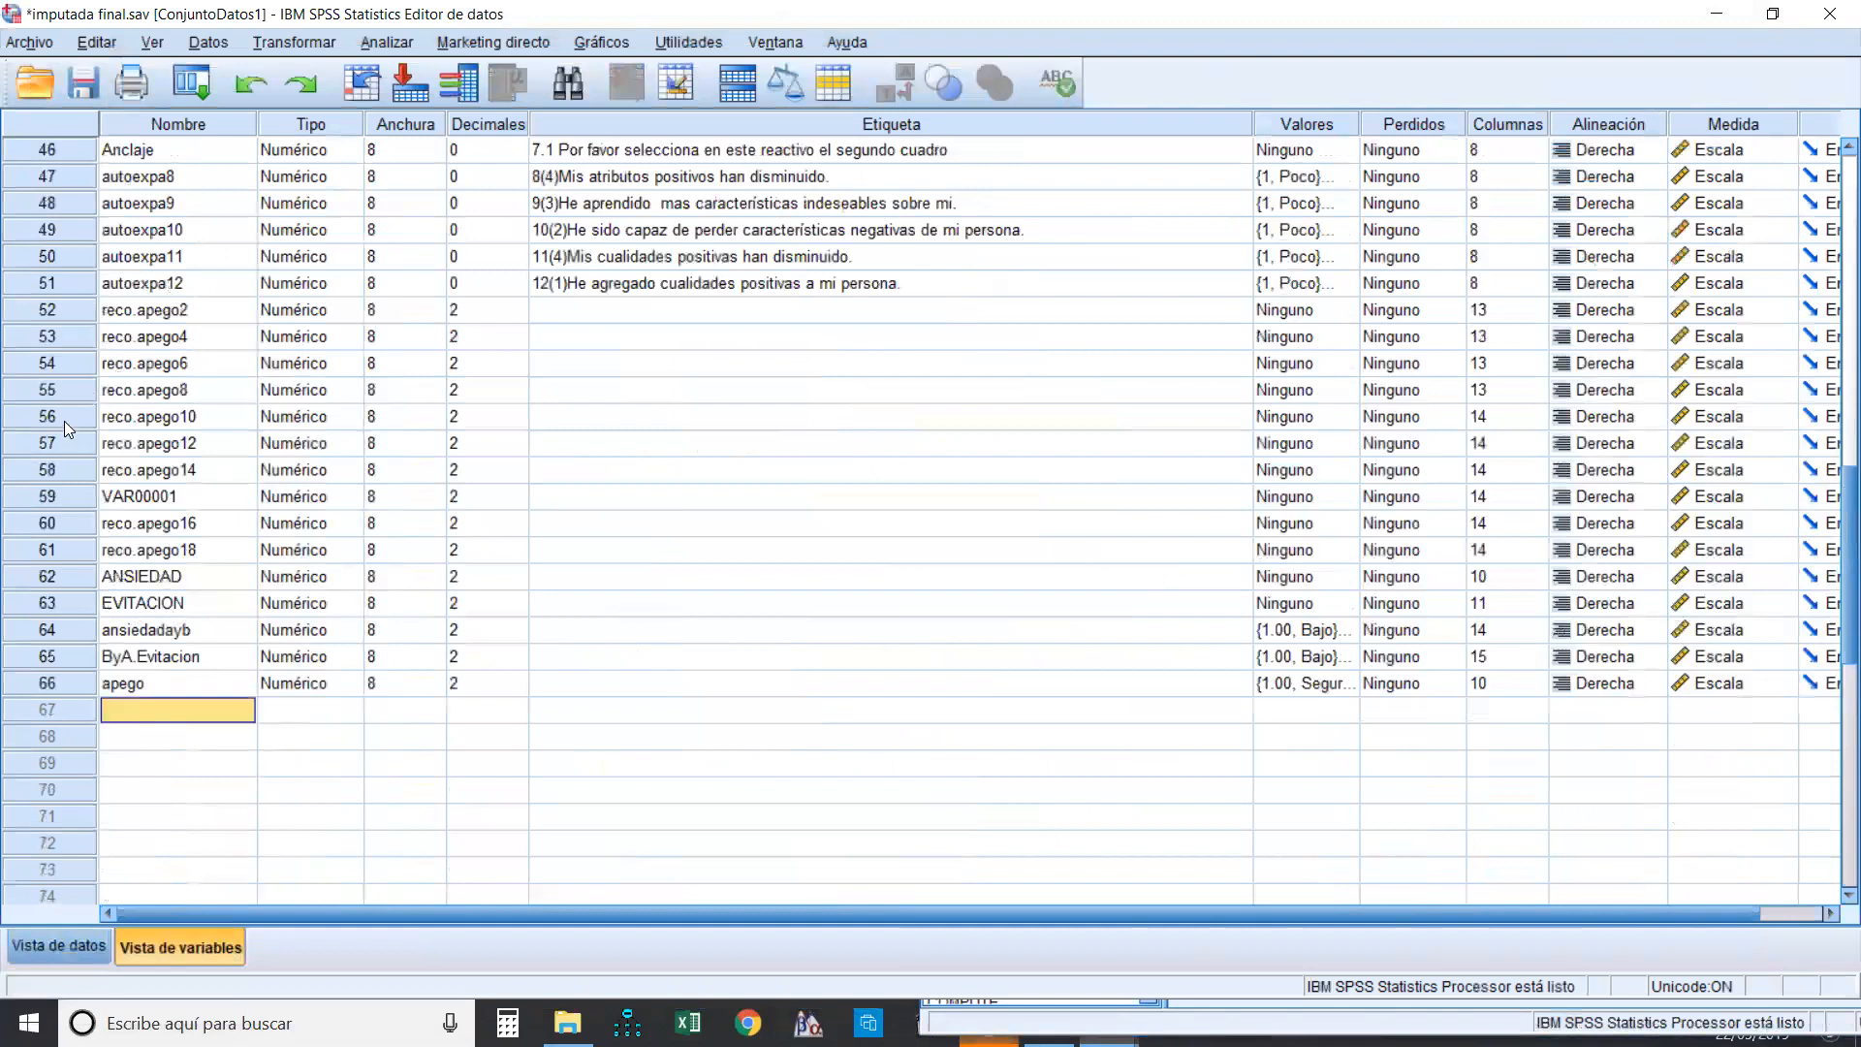
- Run only the evitacion1 COMPUTE block from the syntax and select the new variable in the variable list
click(1232, 1010)
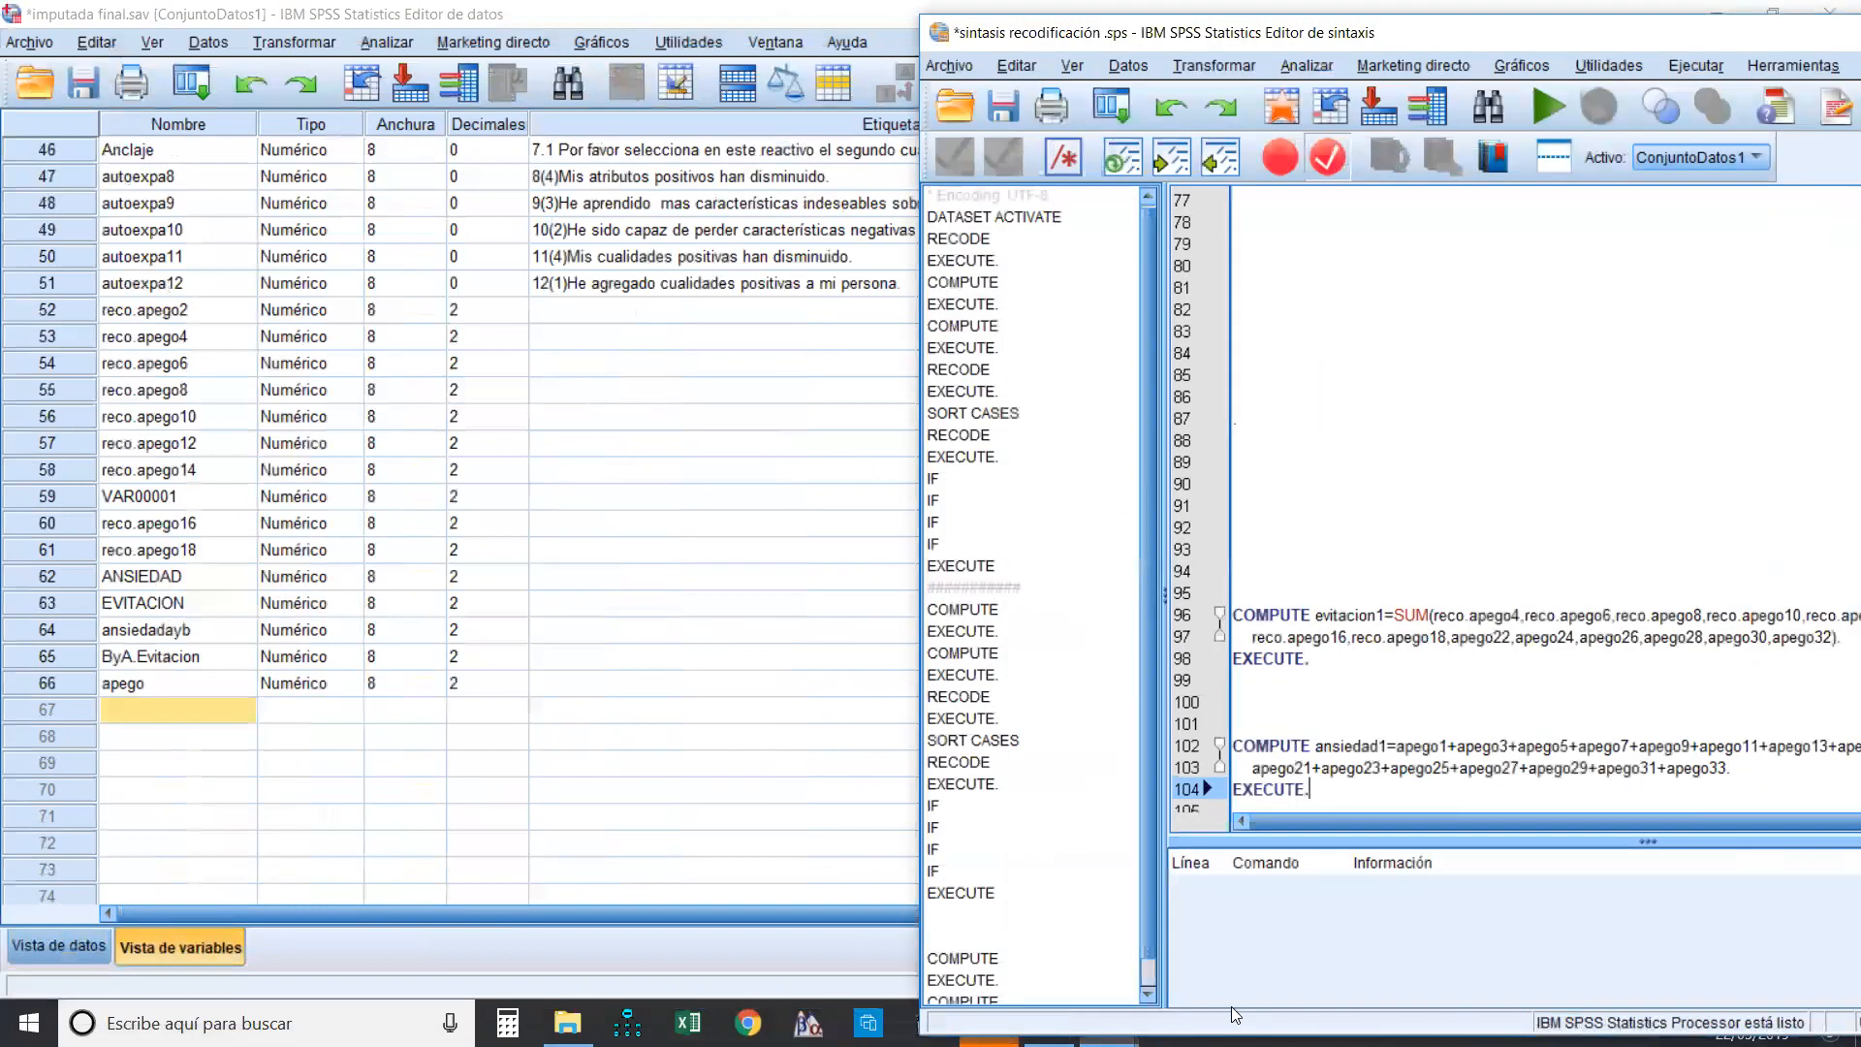
drag(1422, 35, 1133, 32)
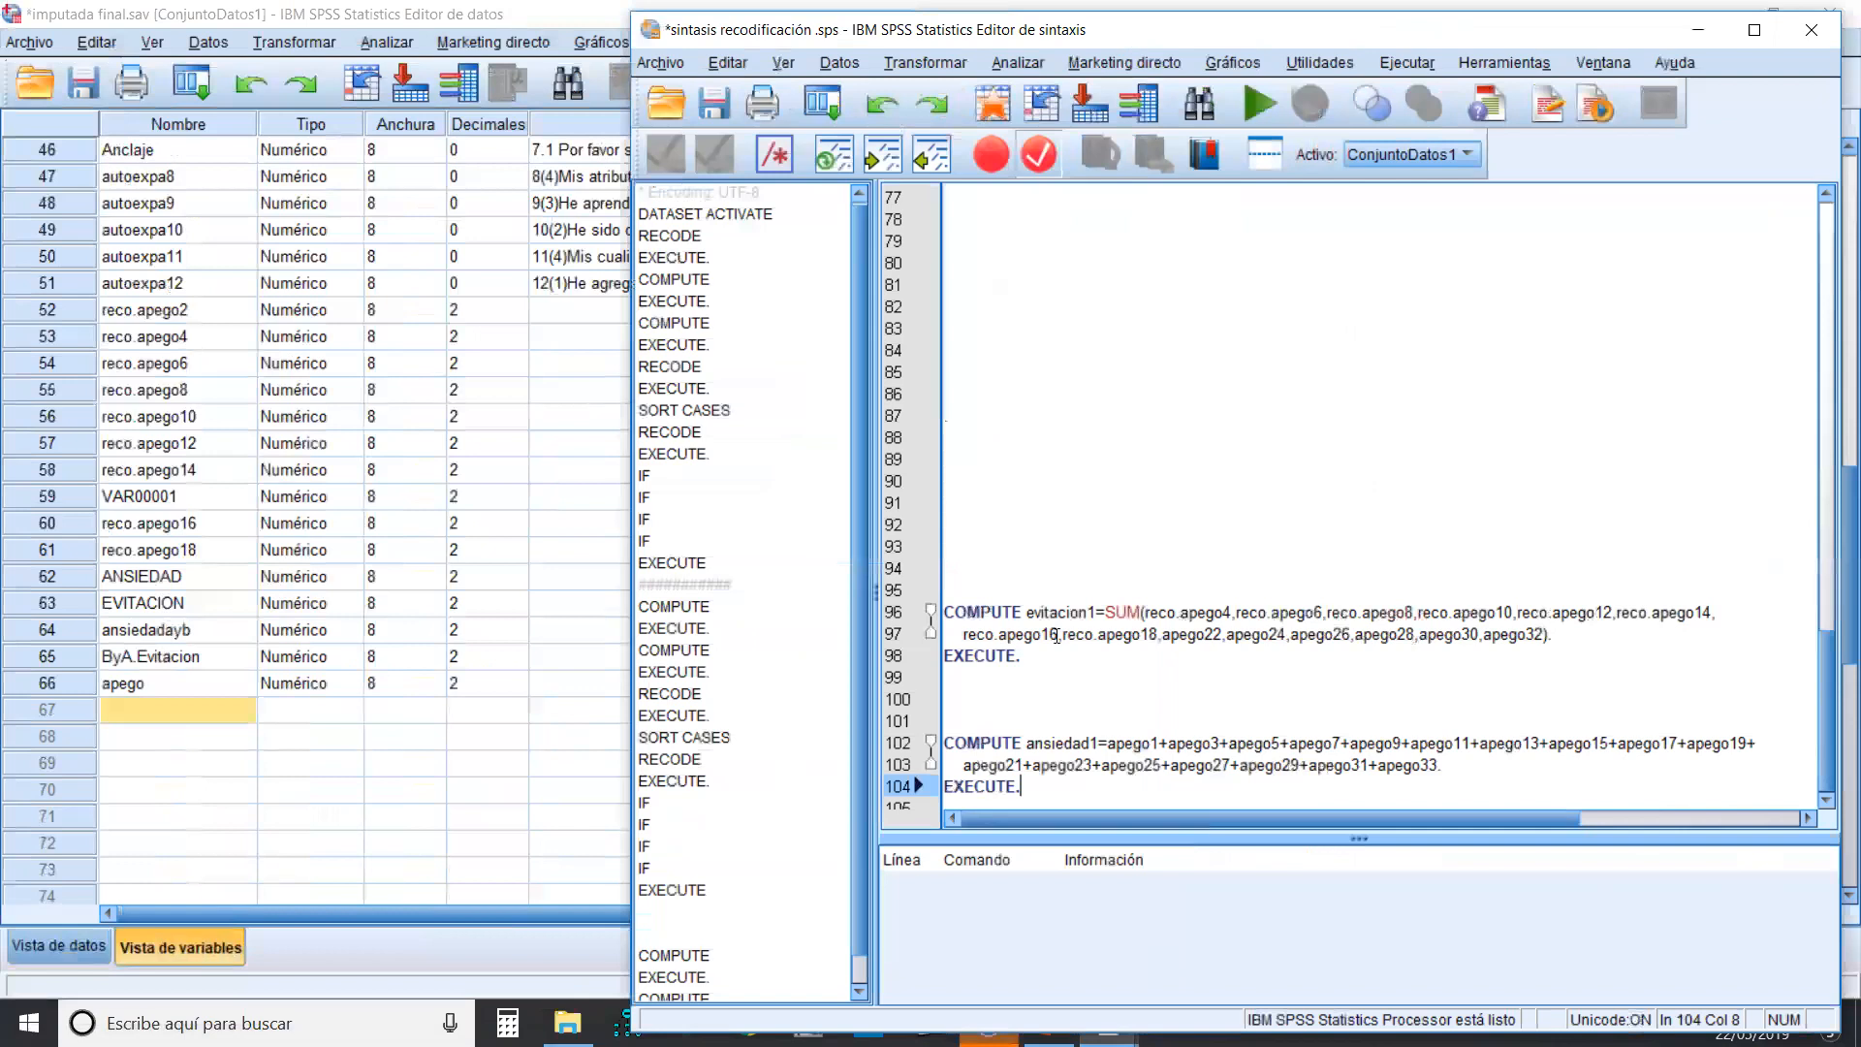
drag(1031, 659, 1105, 572)
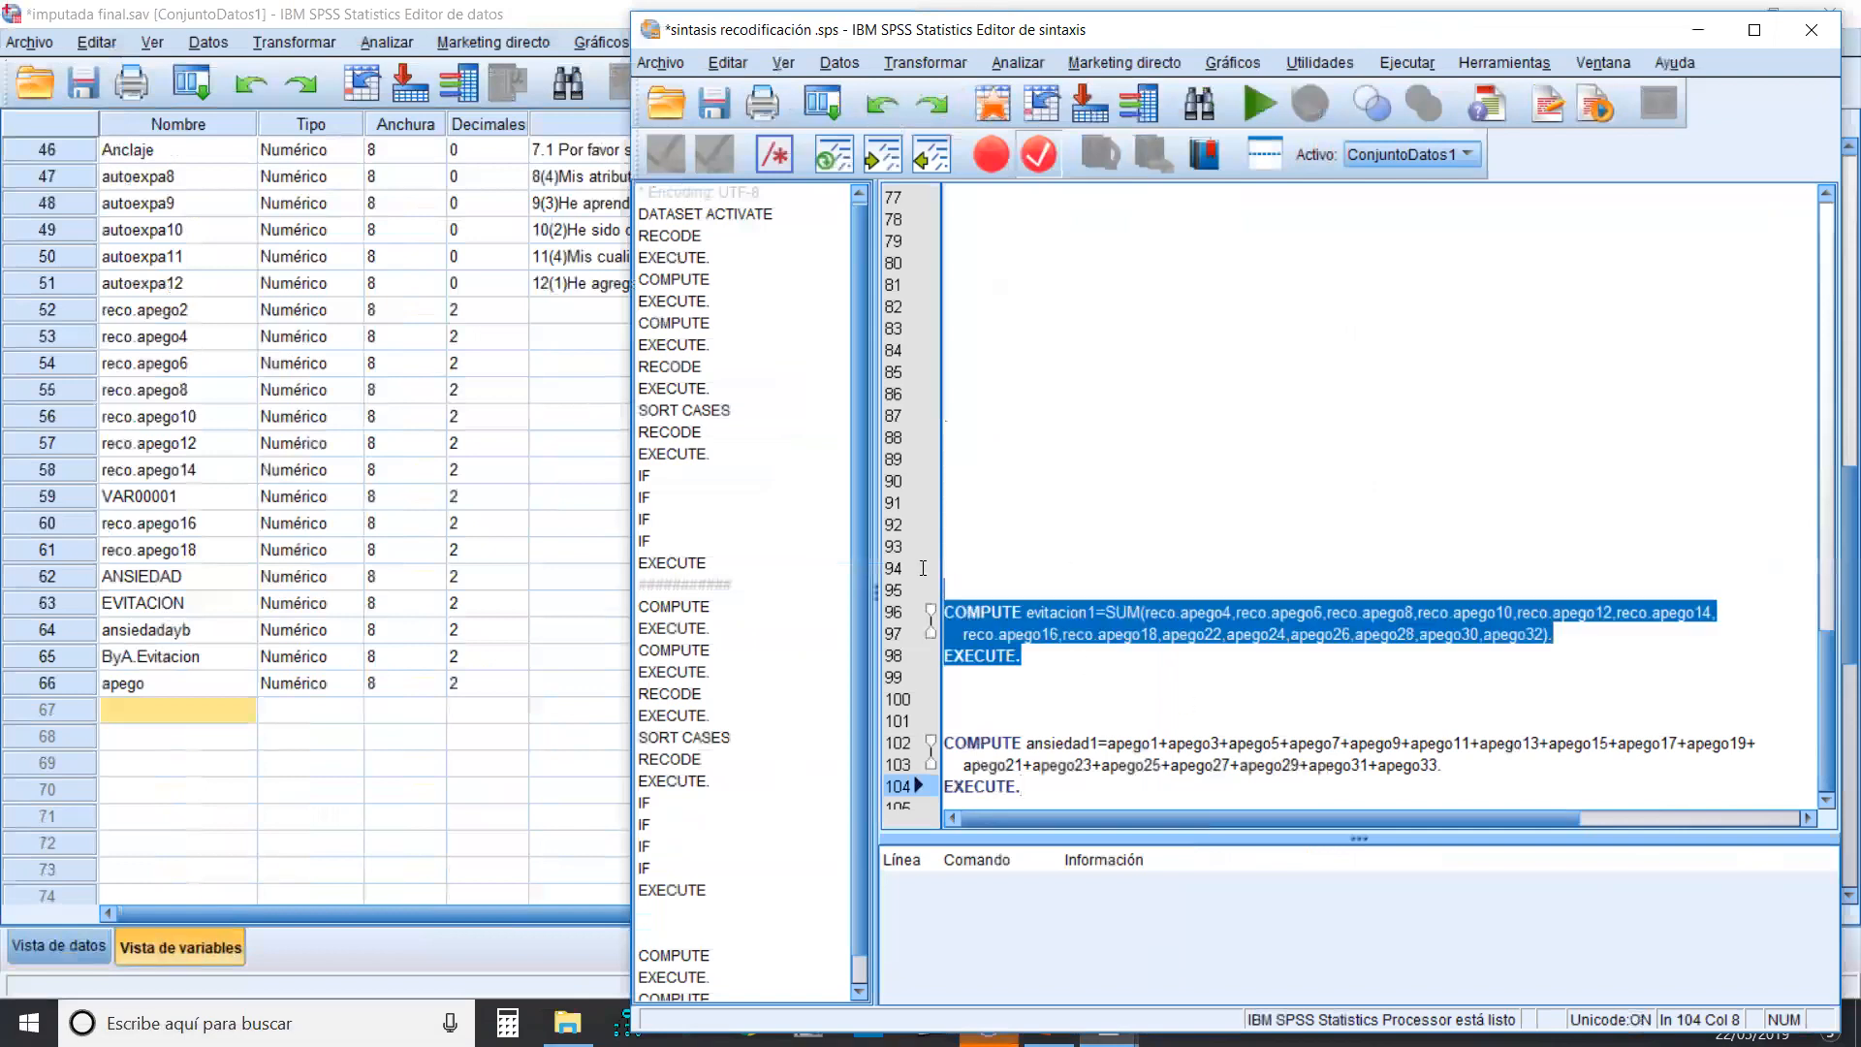
click(1250, 92)
click(190, 703)
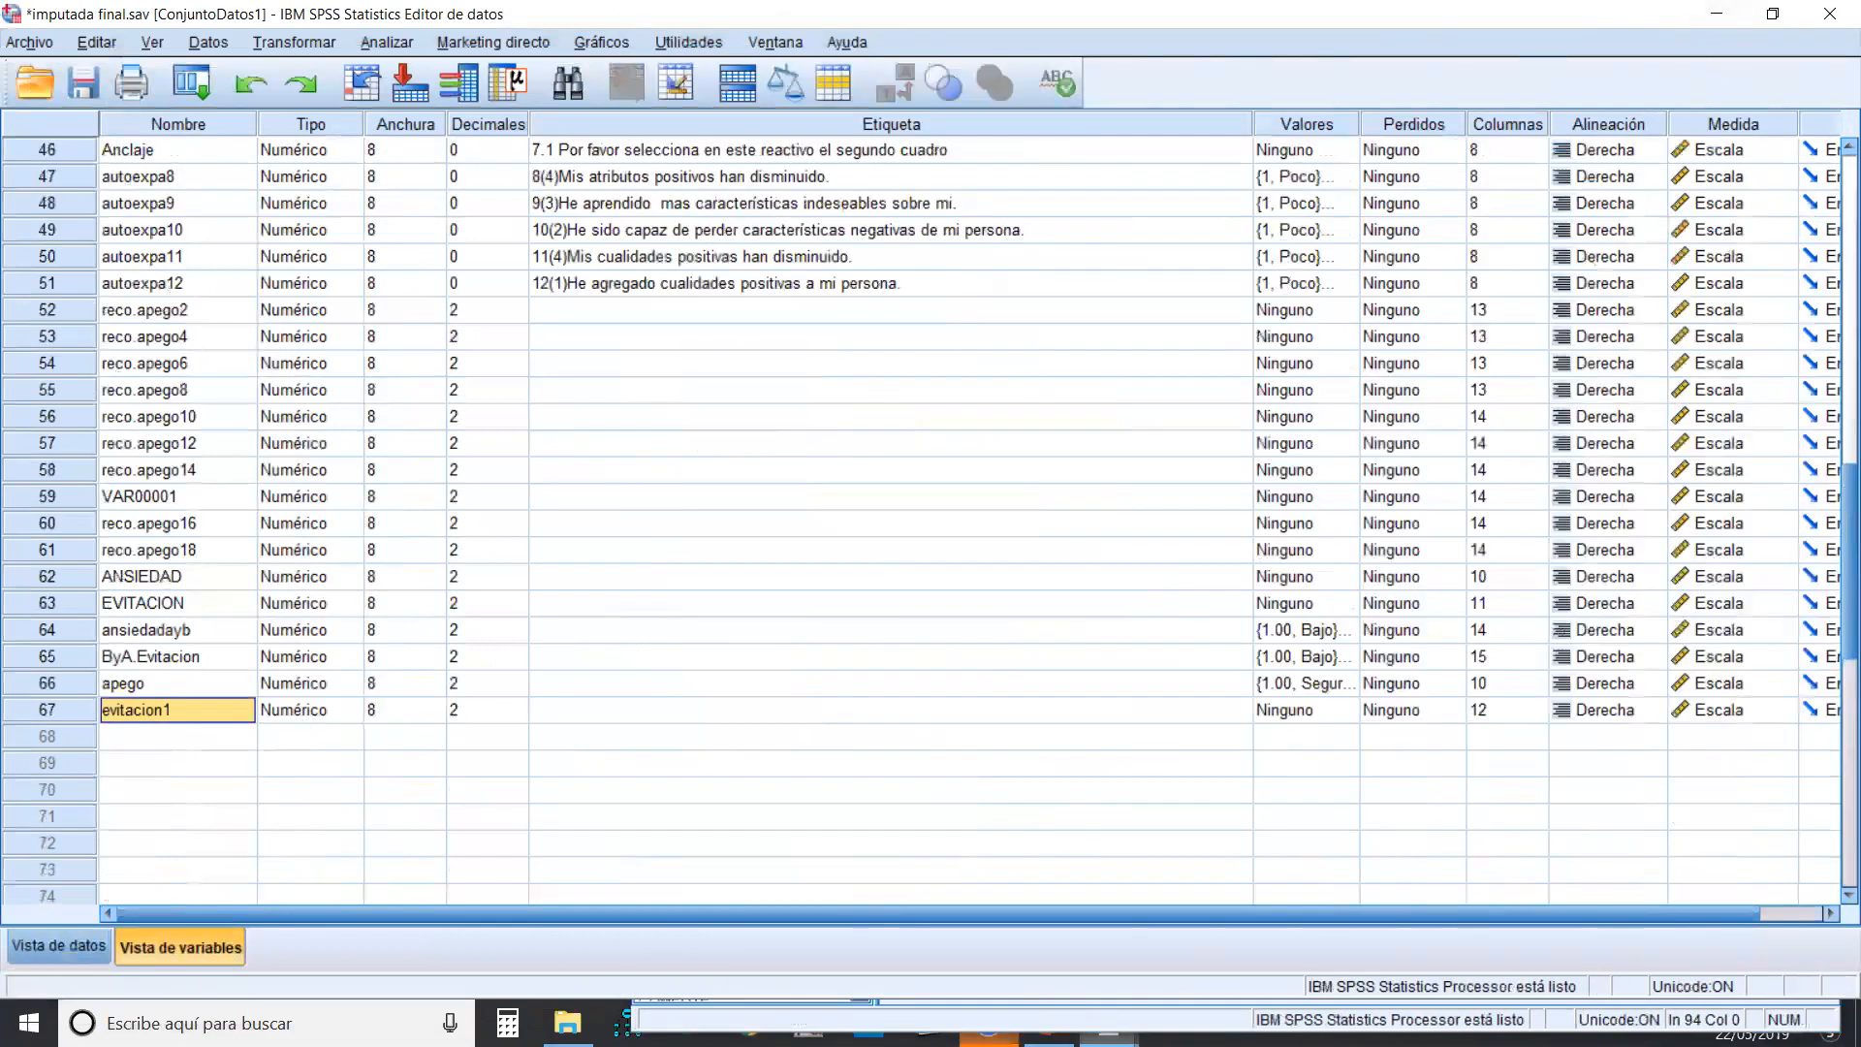
- Run only the ansiedad1 COMPUTE block from the syntax and select the new variable in the variable list
mouse_move(1108, 1028)
click(1312, 902)
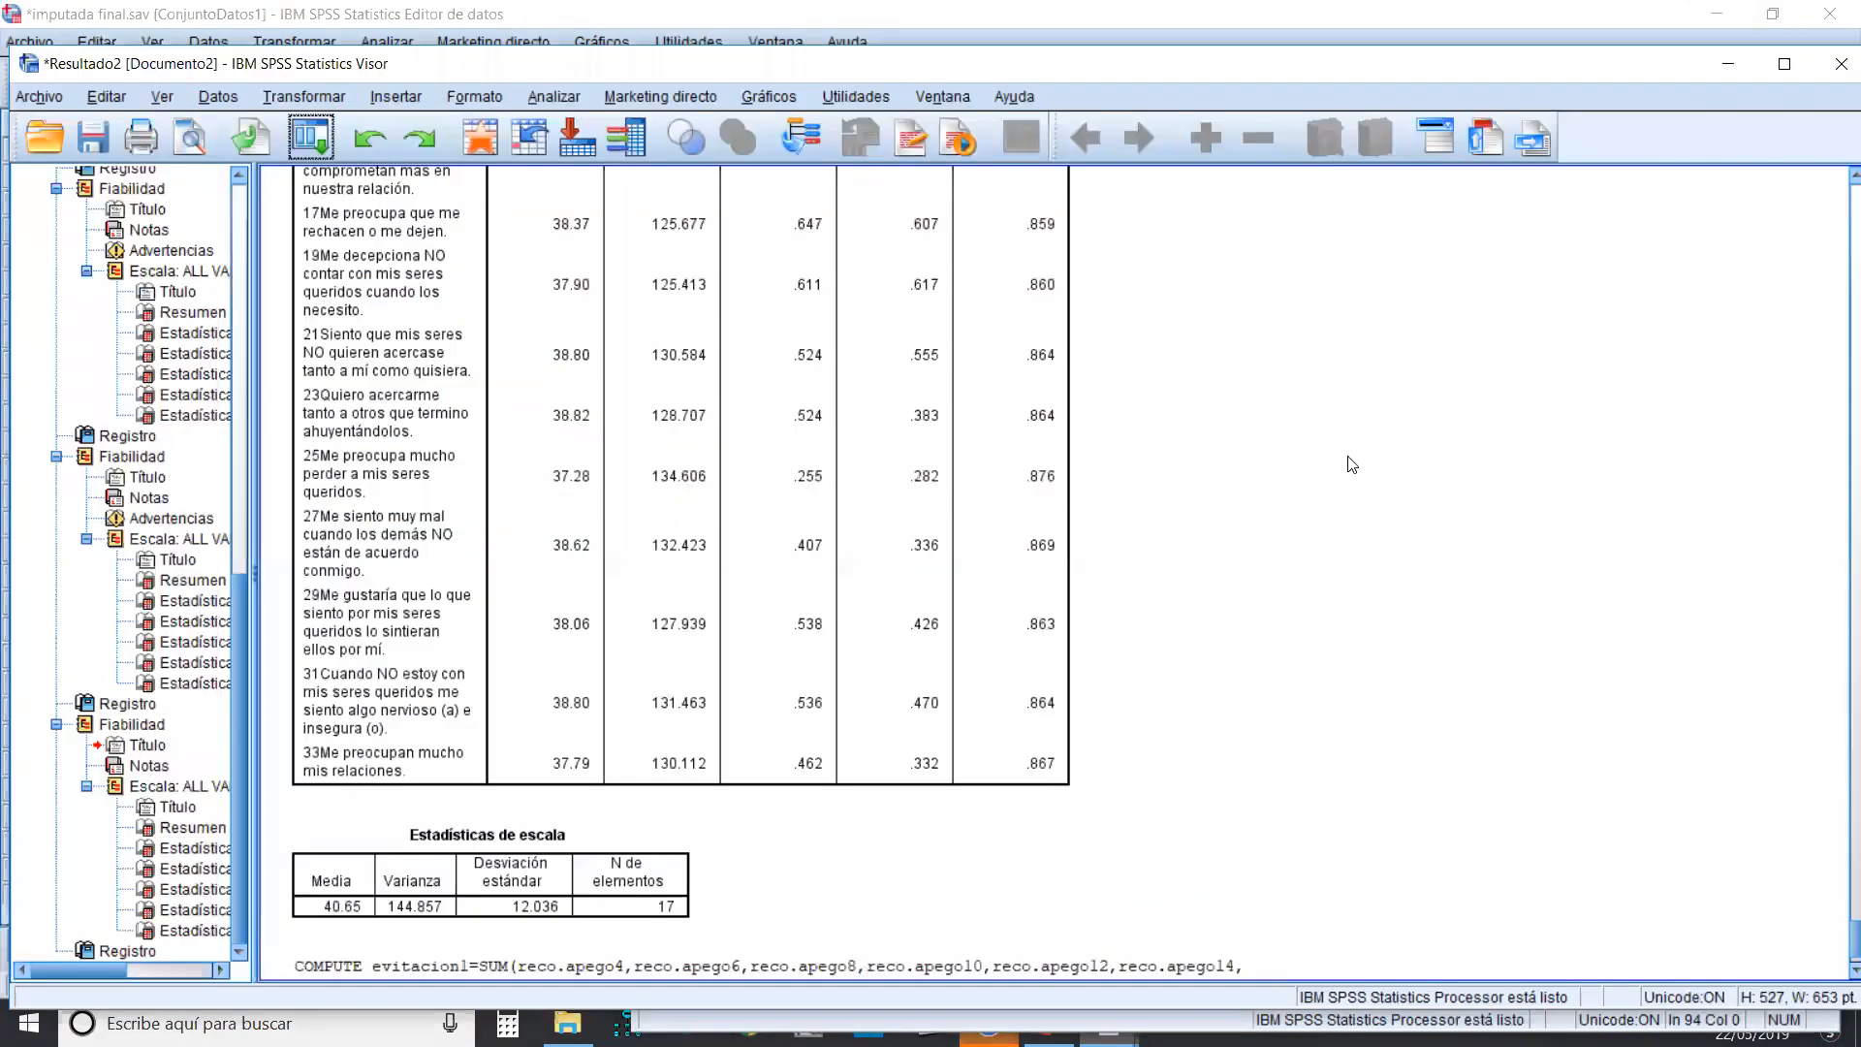
click(1727, 68)
click(1085, 927)
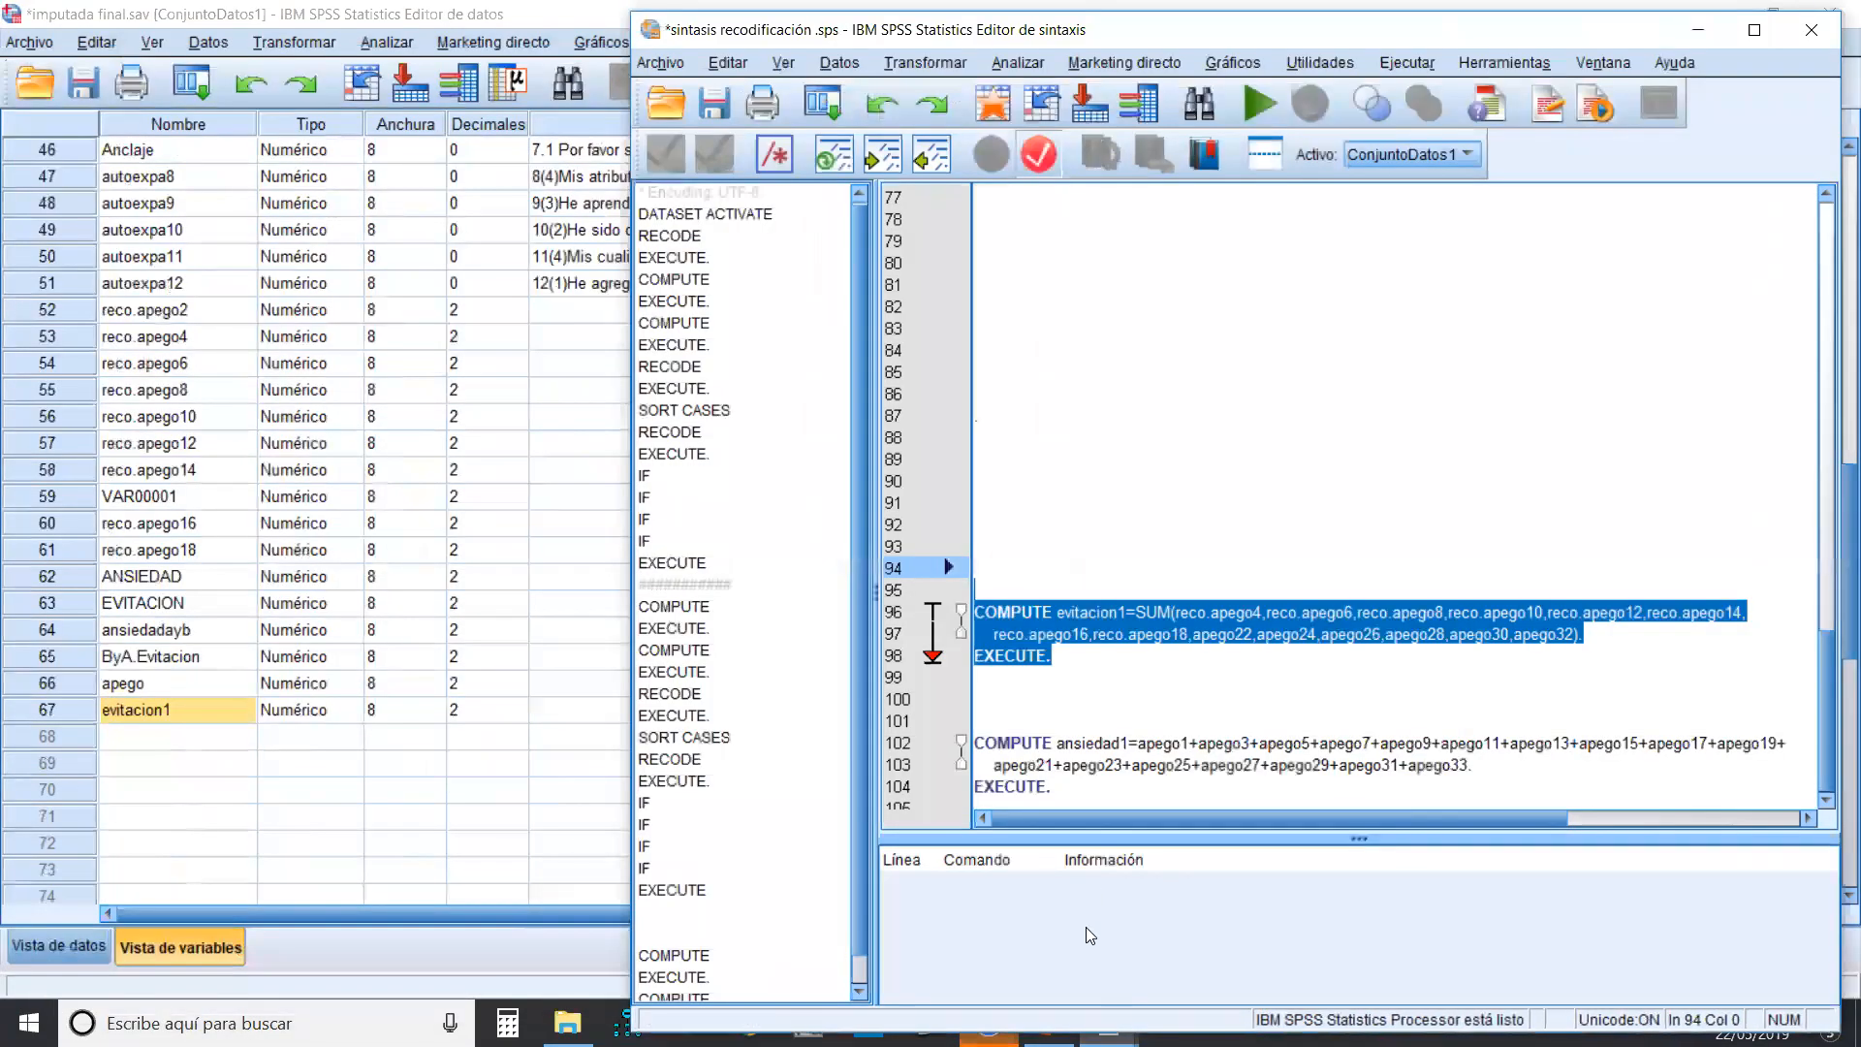
drag(1093, 783, 894, 729)
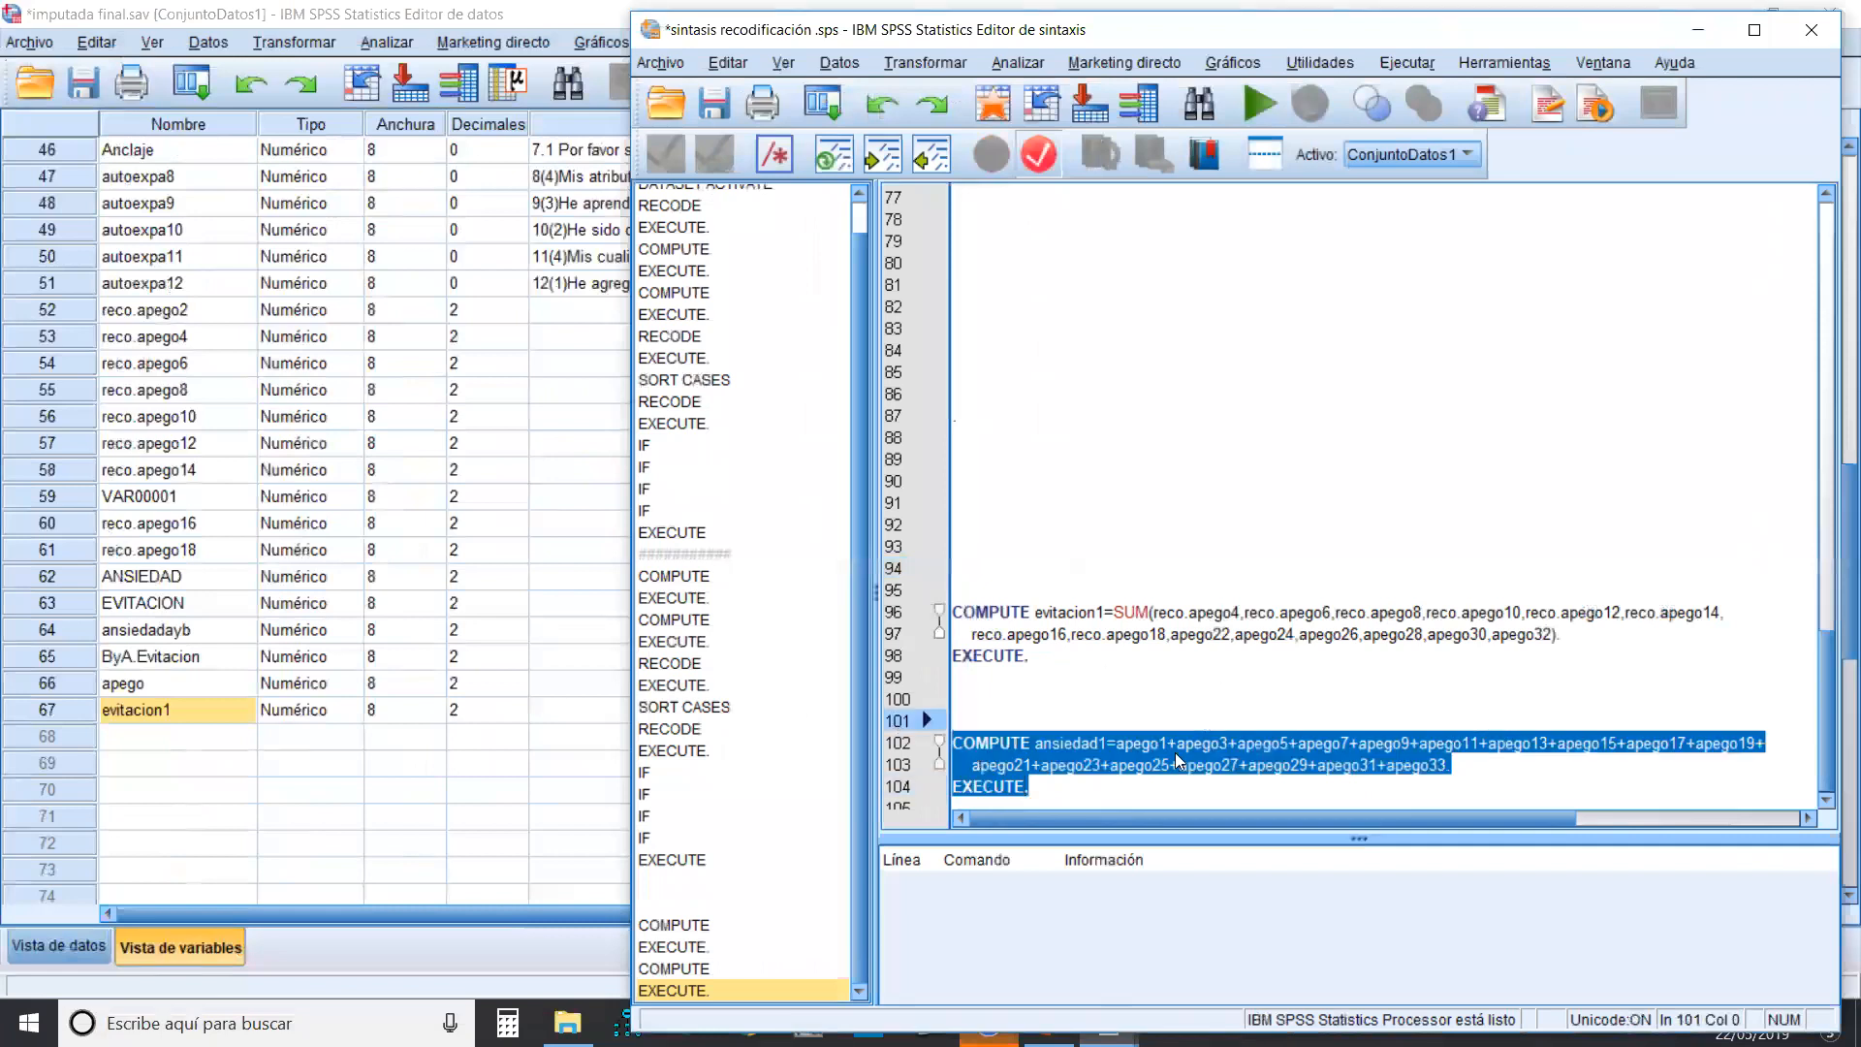
click(1252, 109)
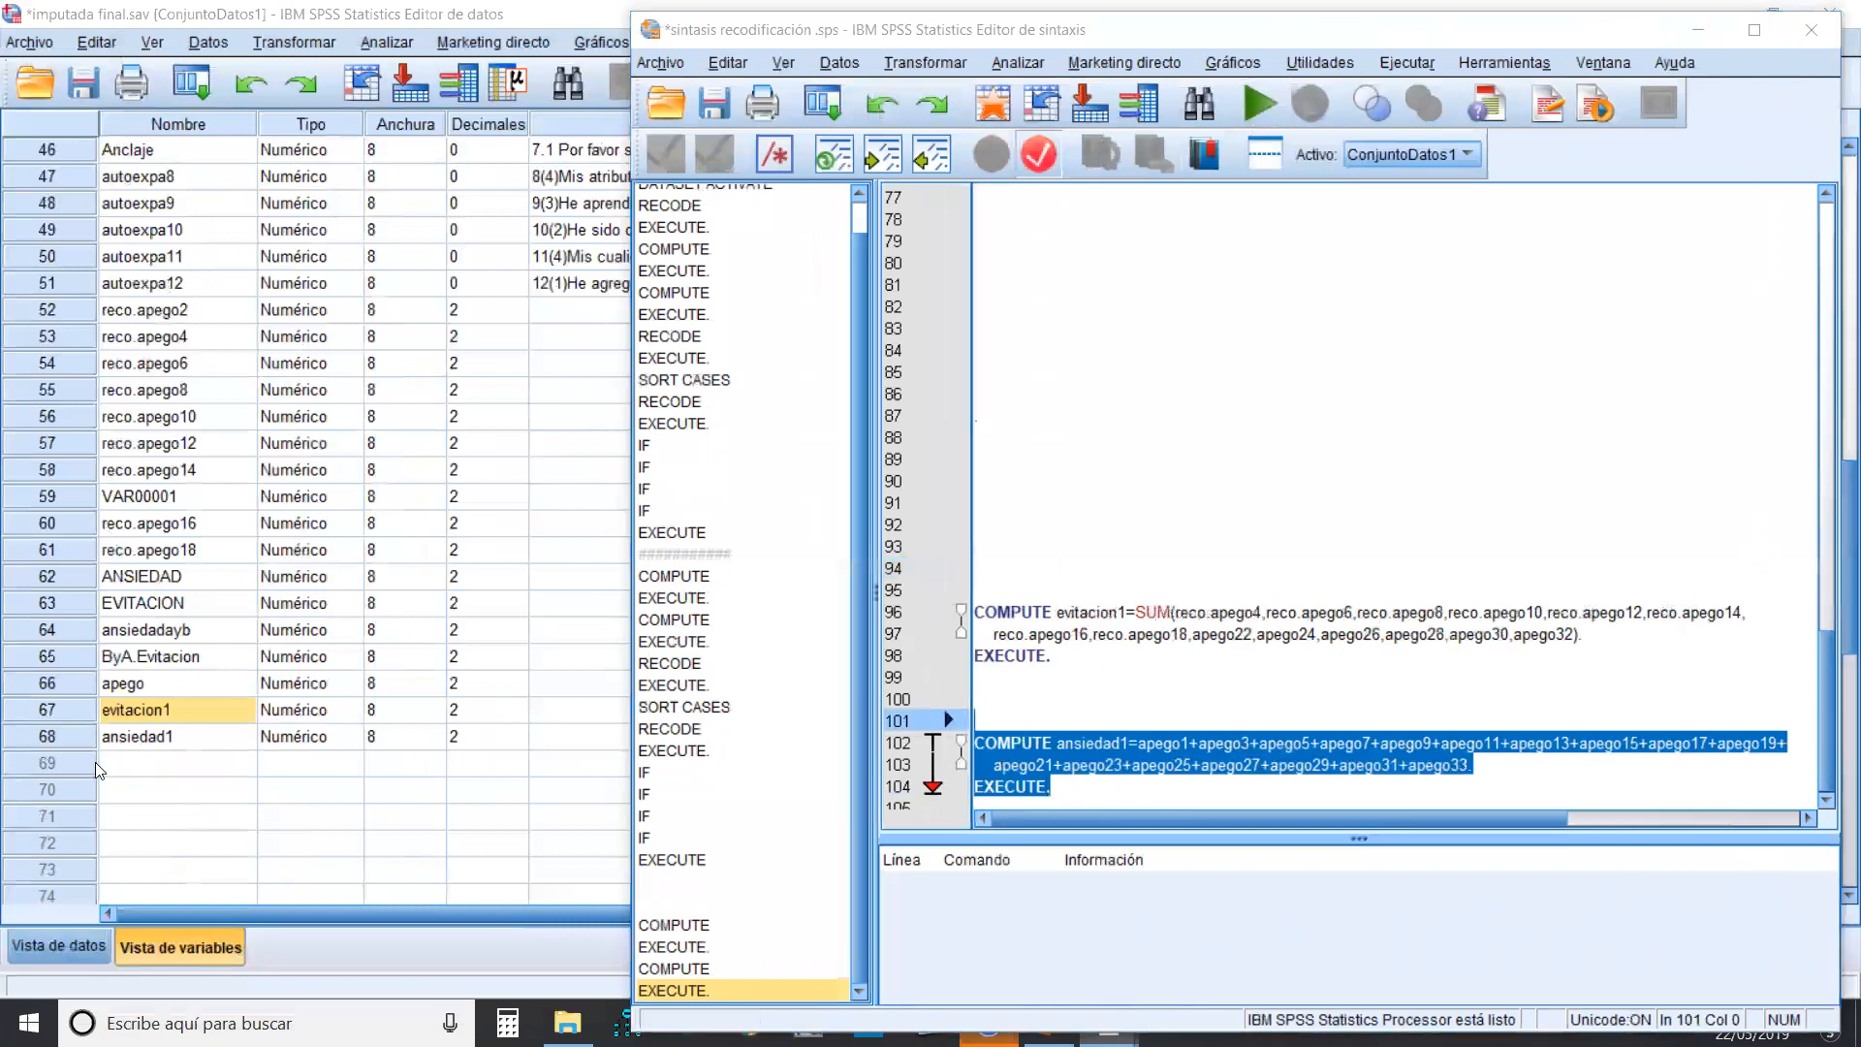
click(118, 743)
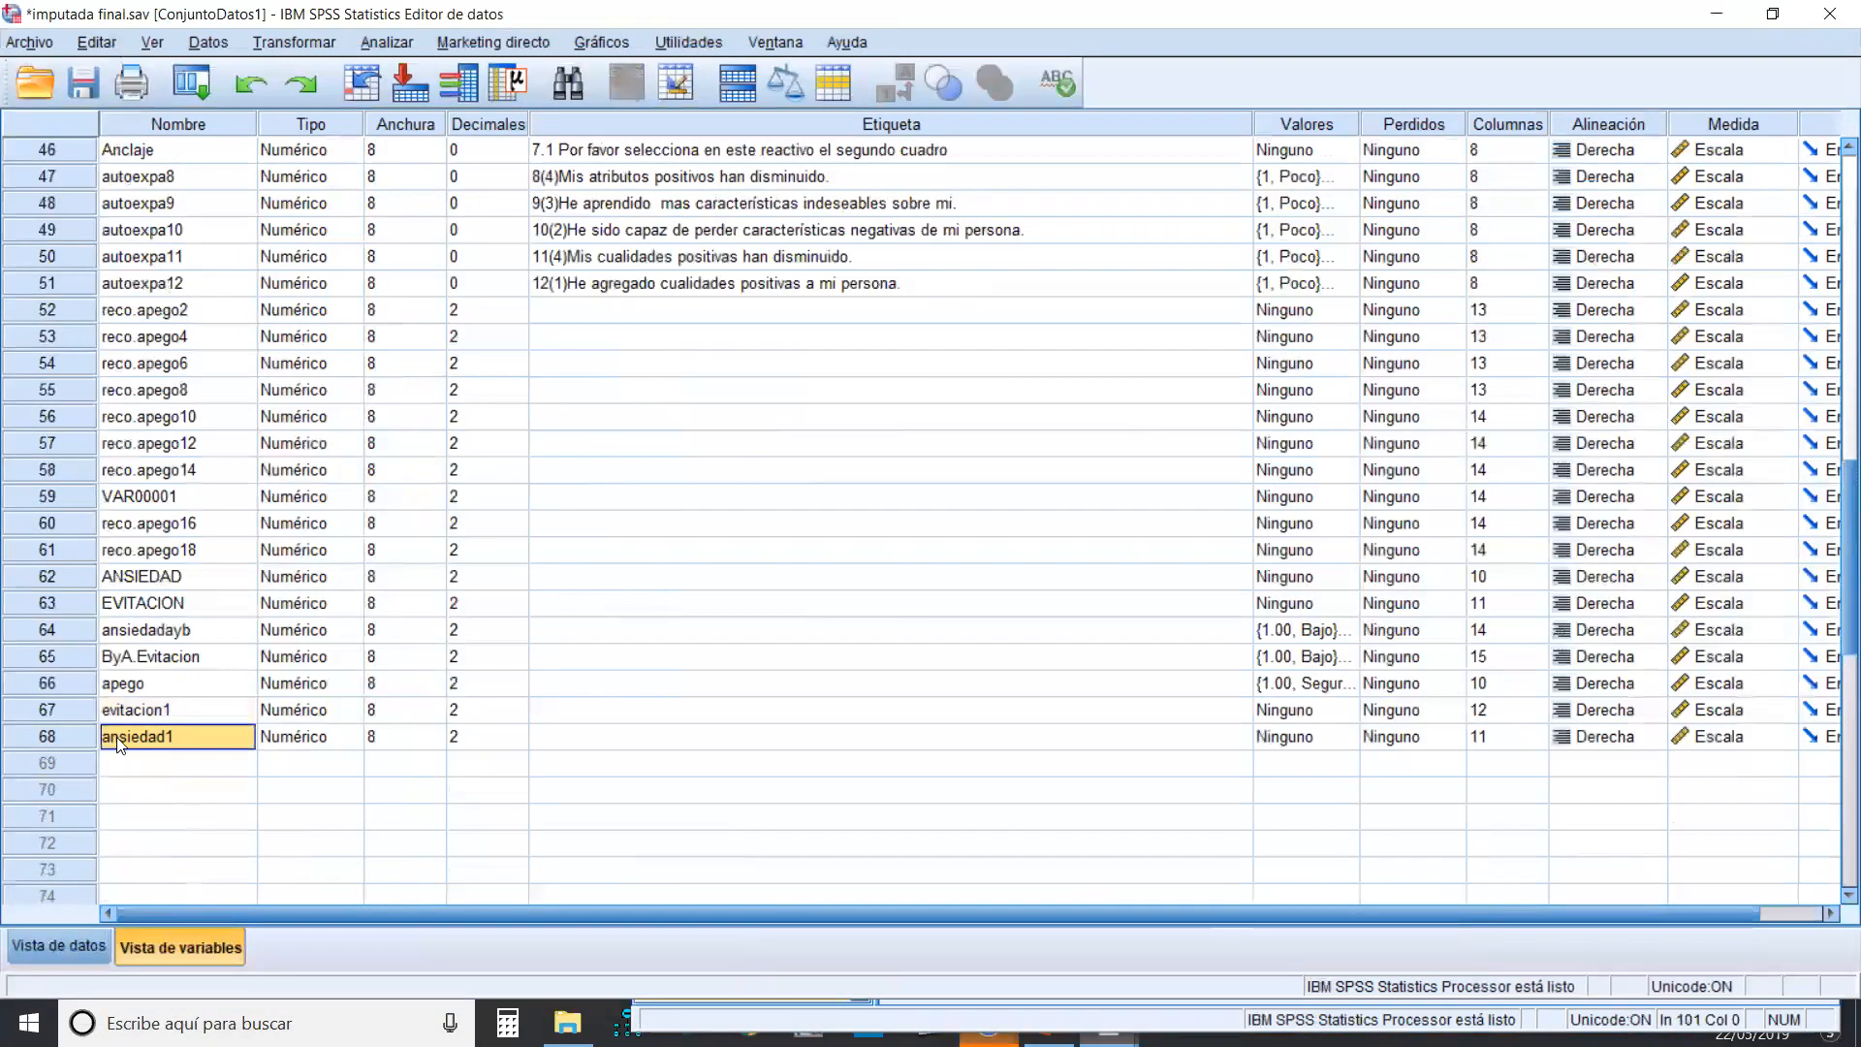
- Display the case data and move the evitacion1 column directly after EVITACION
click(37, 947)
drag(215, 907, 1444, 860)
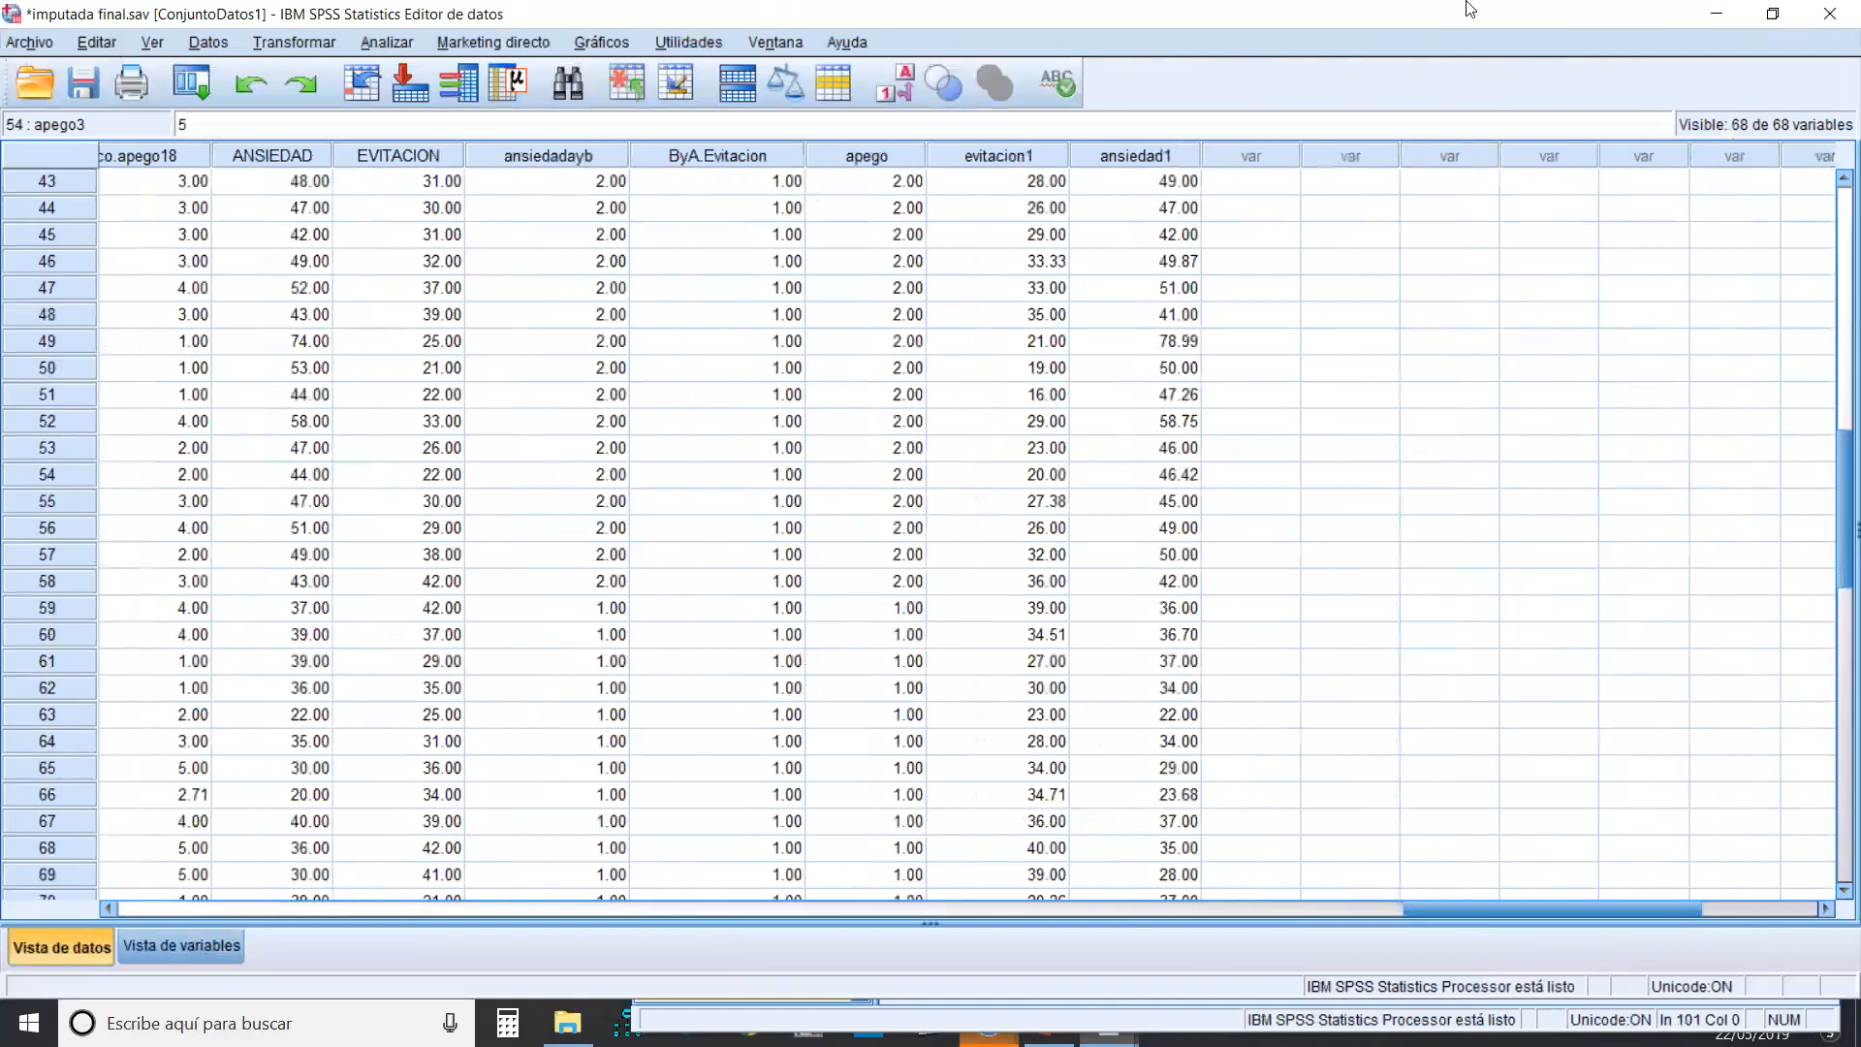
click(1154, 157)
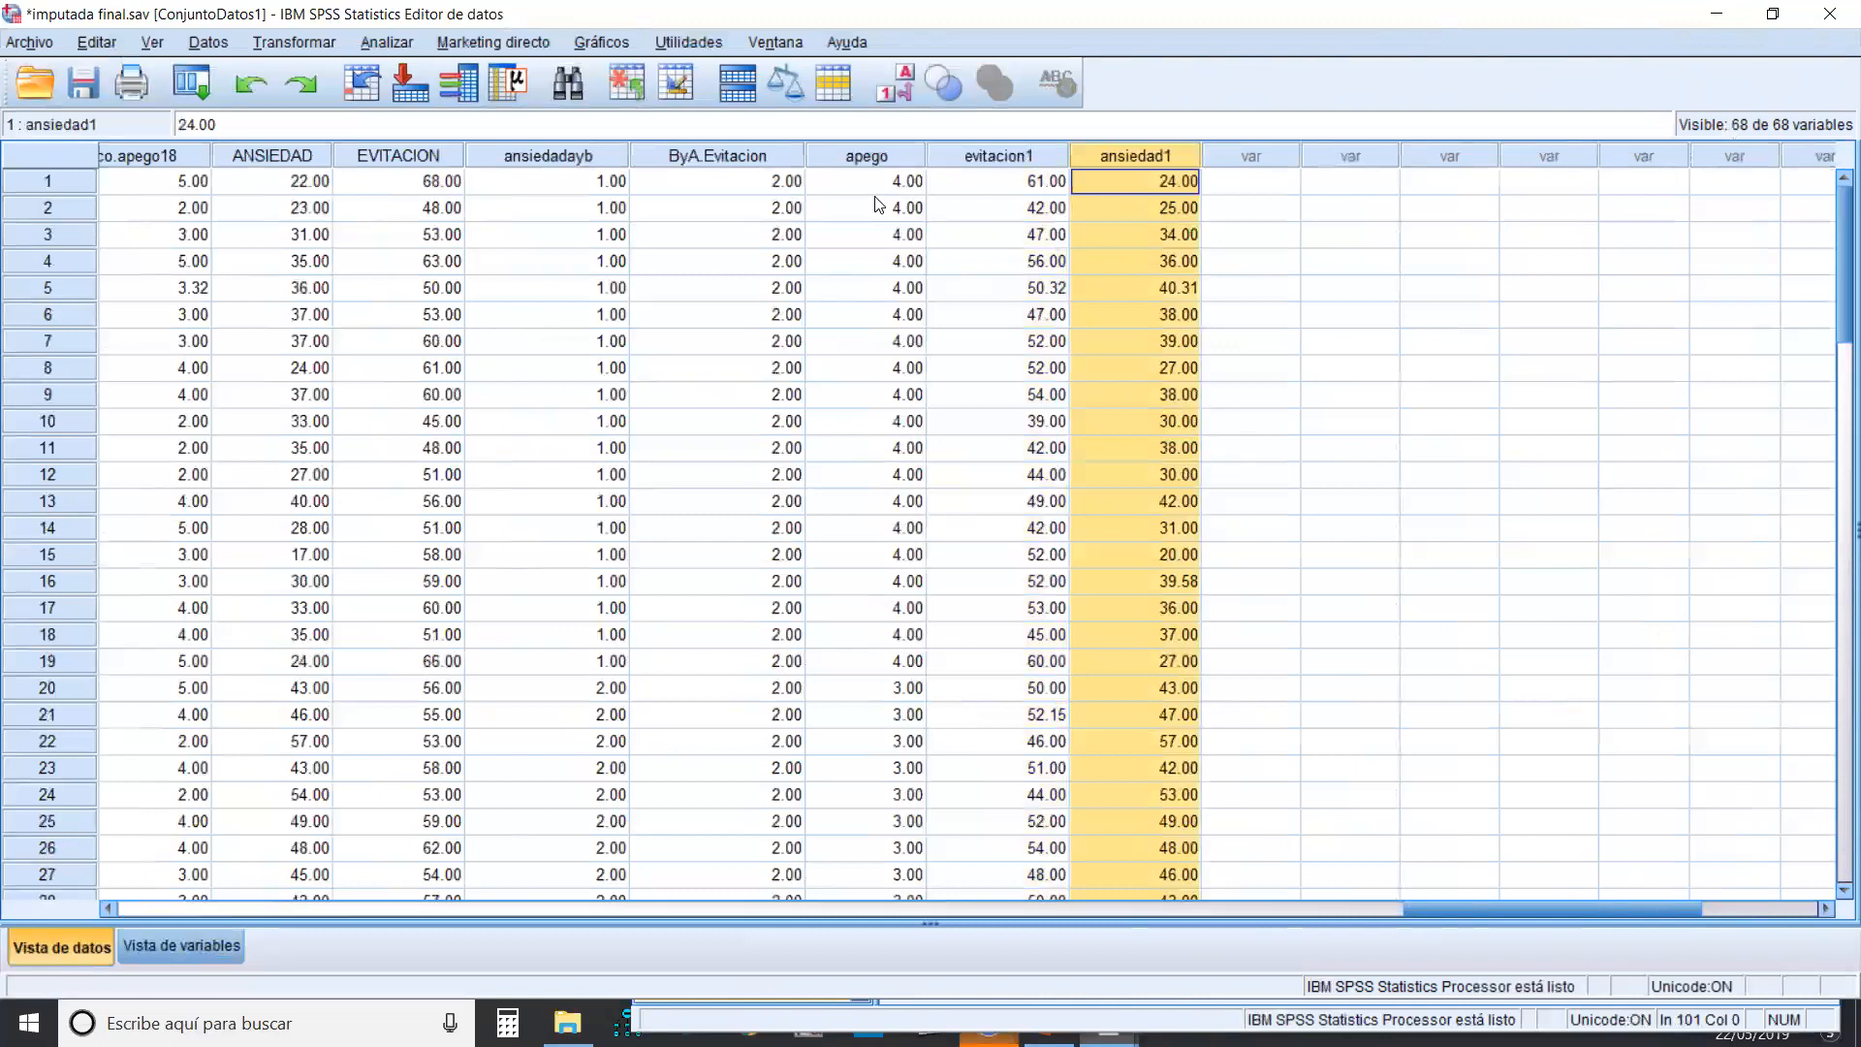
click(1022, 161)
drag(1030, 157, 473, 147)
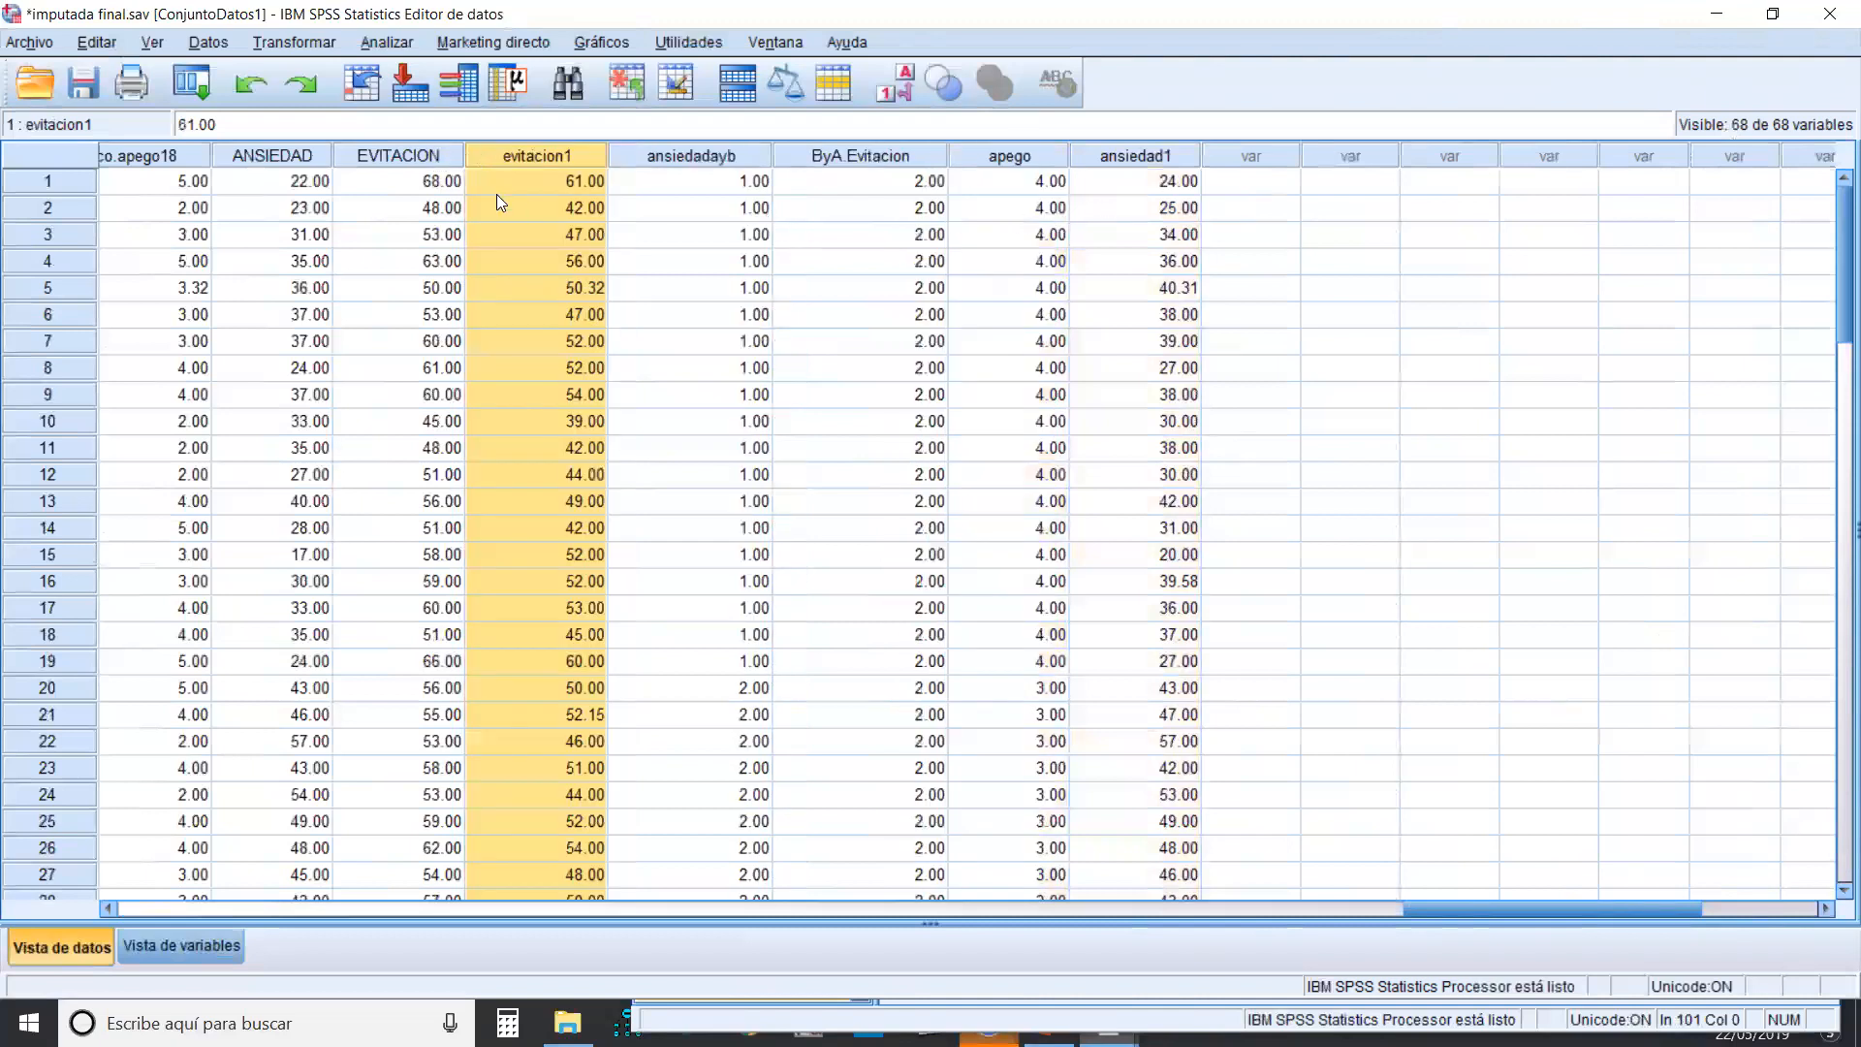
- Compare the EVITACION and evitacion1 columns, also looking at ansiedadayb and ByA.Evitacion
click(444, 160)
click(555, 153)
click(420, 155)
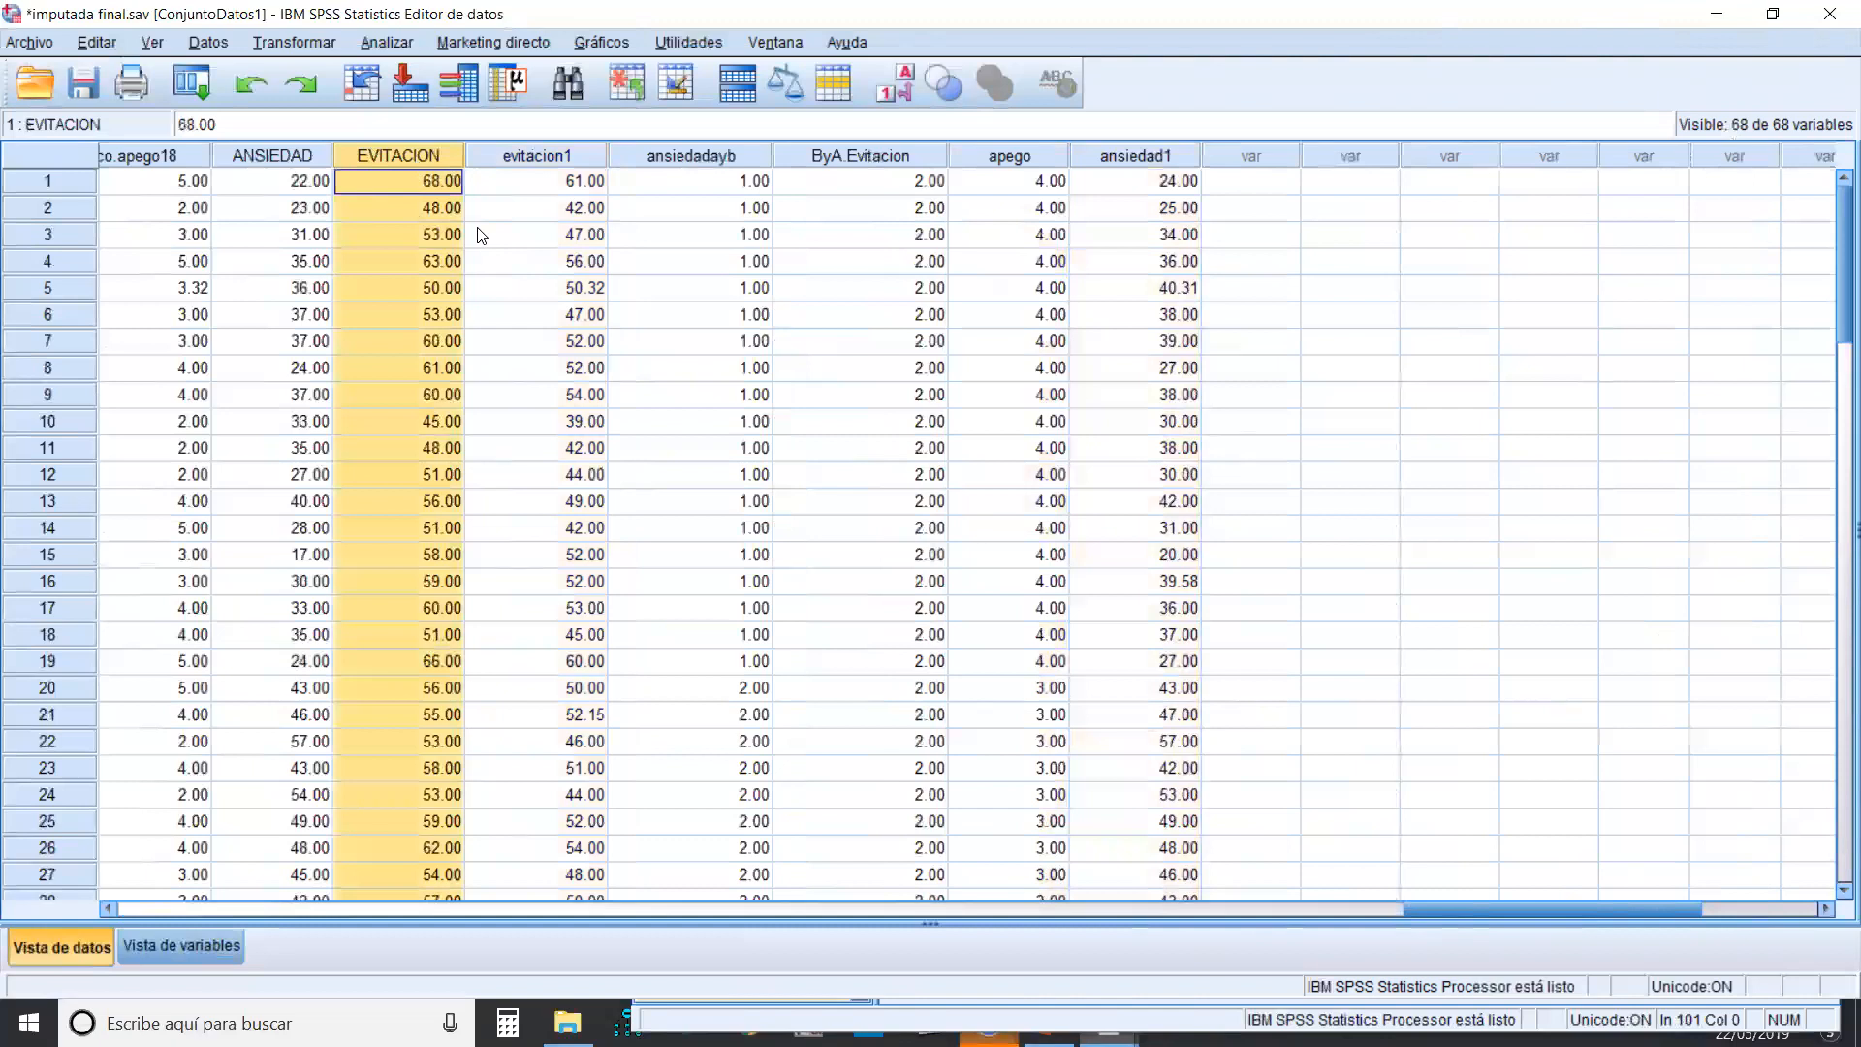
click(706, 155)
click(868, 153)
click(688, 155)
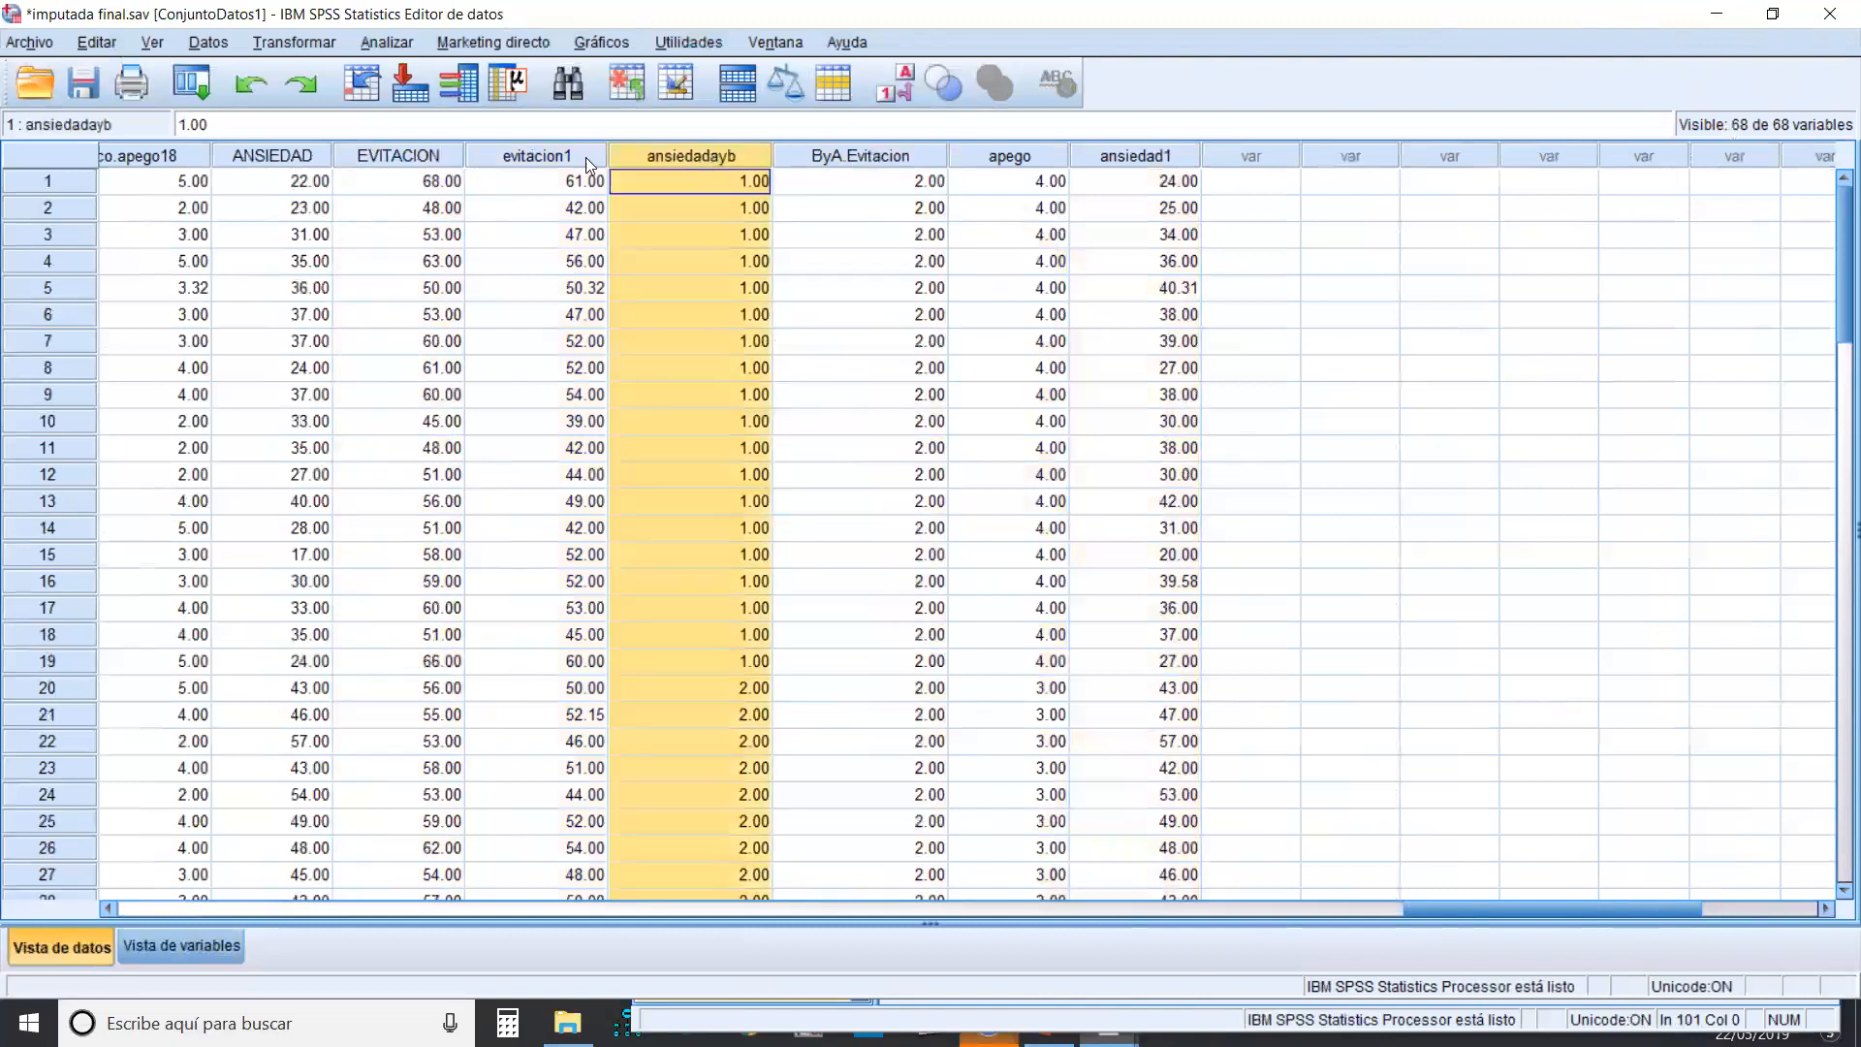
click(585, 157)
key(Down)
click(519, 181)
click(396, 183)
drag(530, 185, 501, 326)
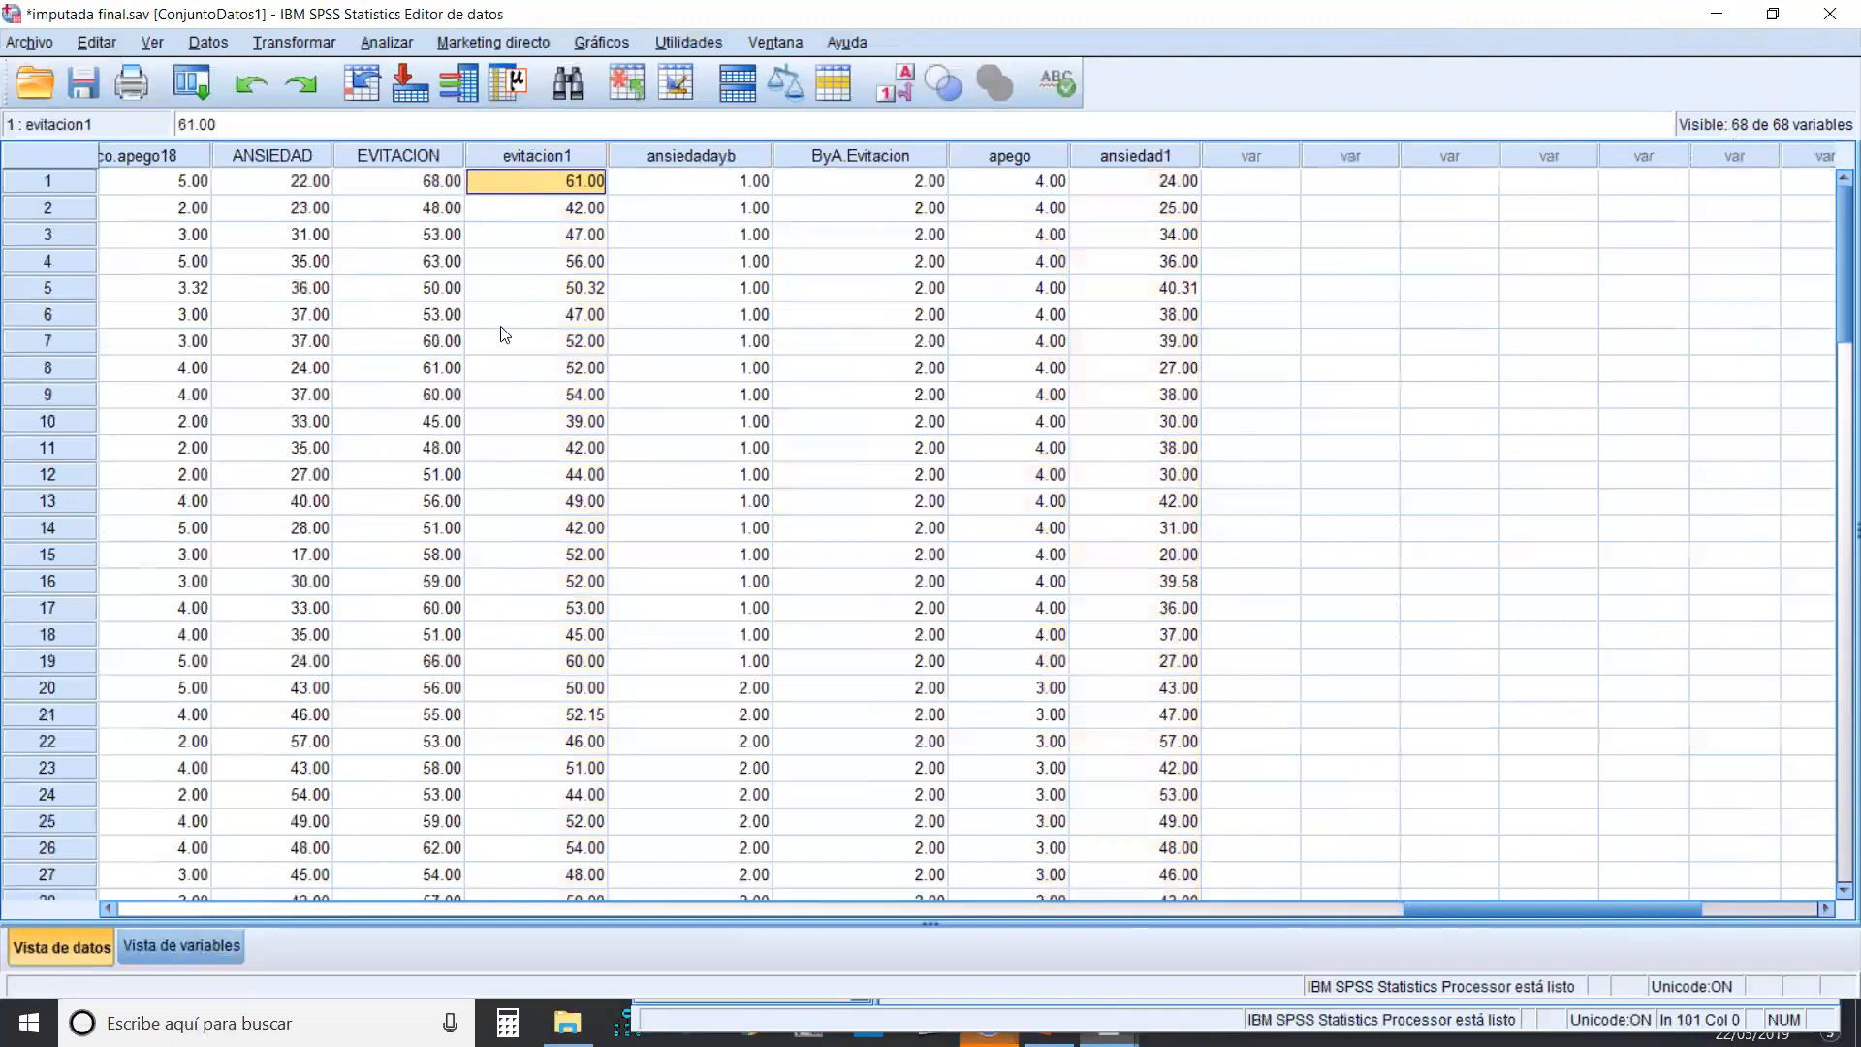
drag(502, 257, 502, 233)
click(417, 153)
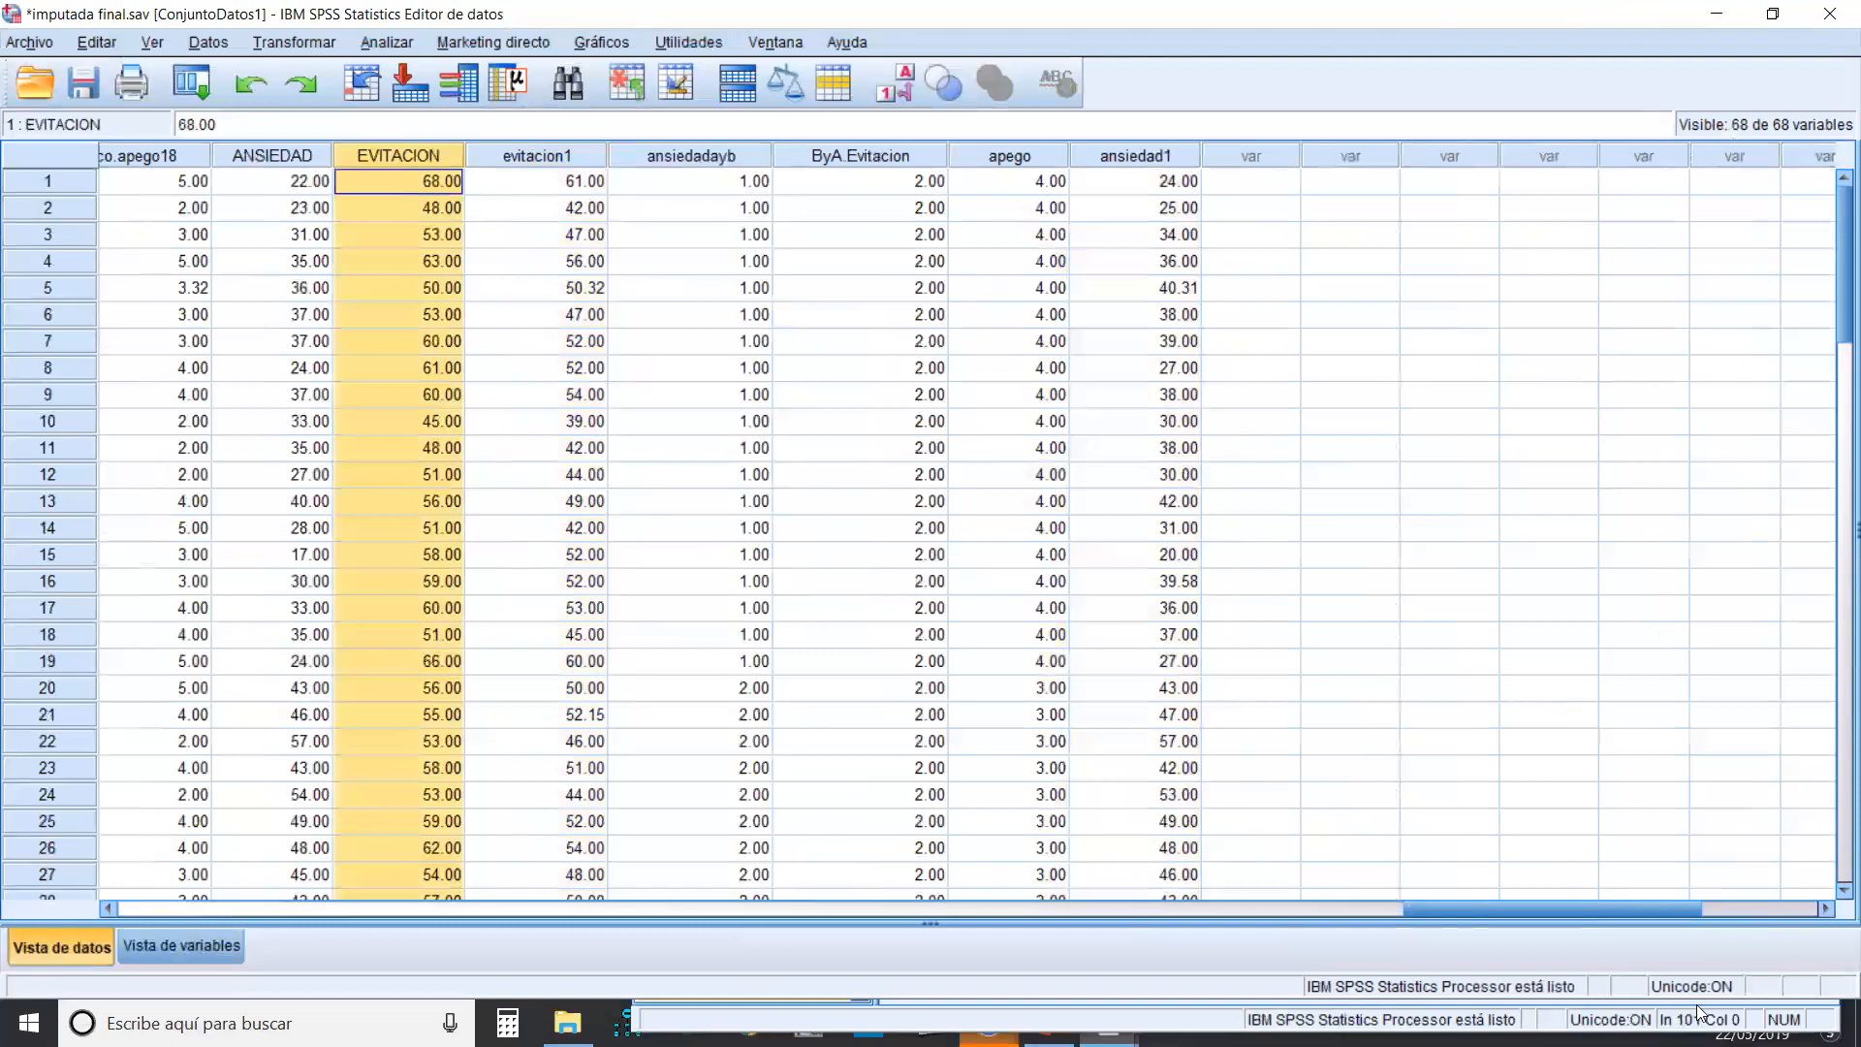
- Examine the evitacion1 scores of individual cases, such as 1, 3 and 5, against their EVITACION scores
drag(1644, 909, 1623, 911)
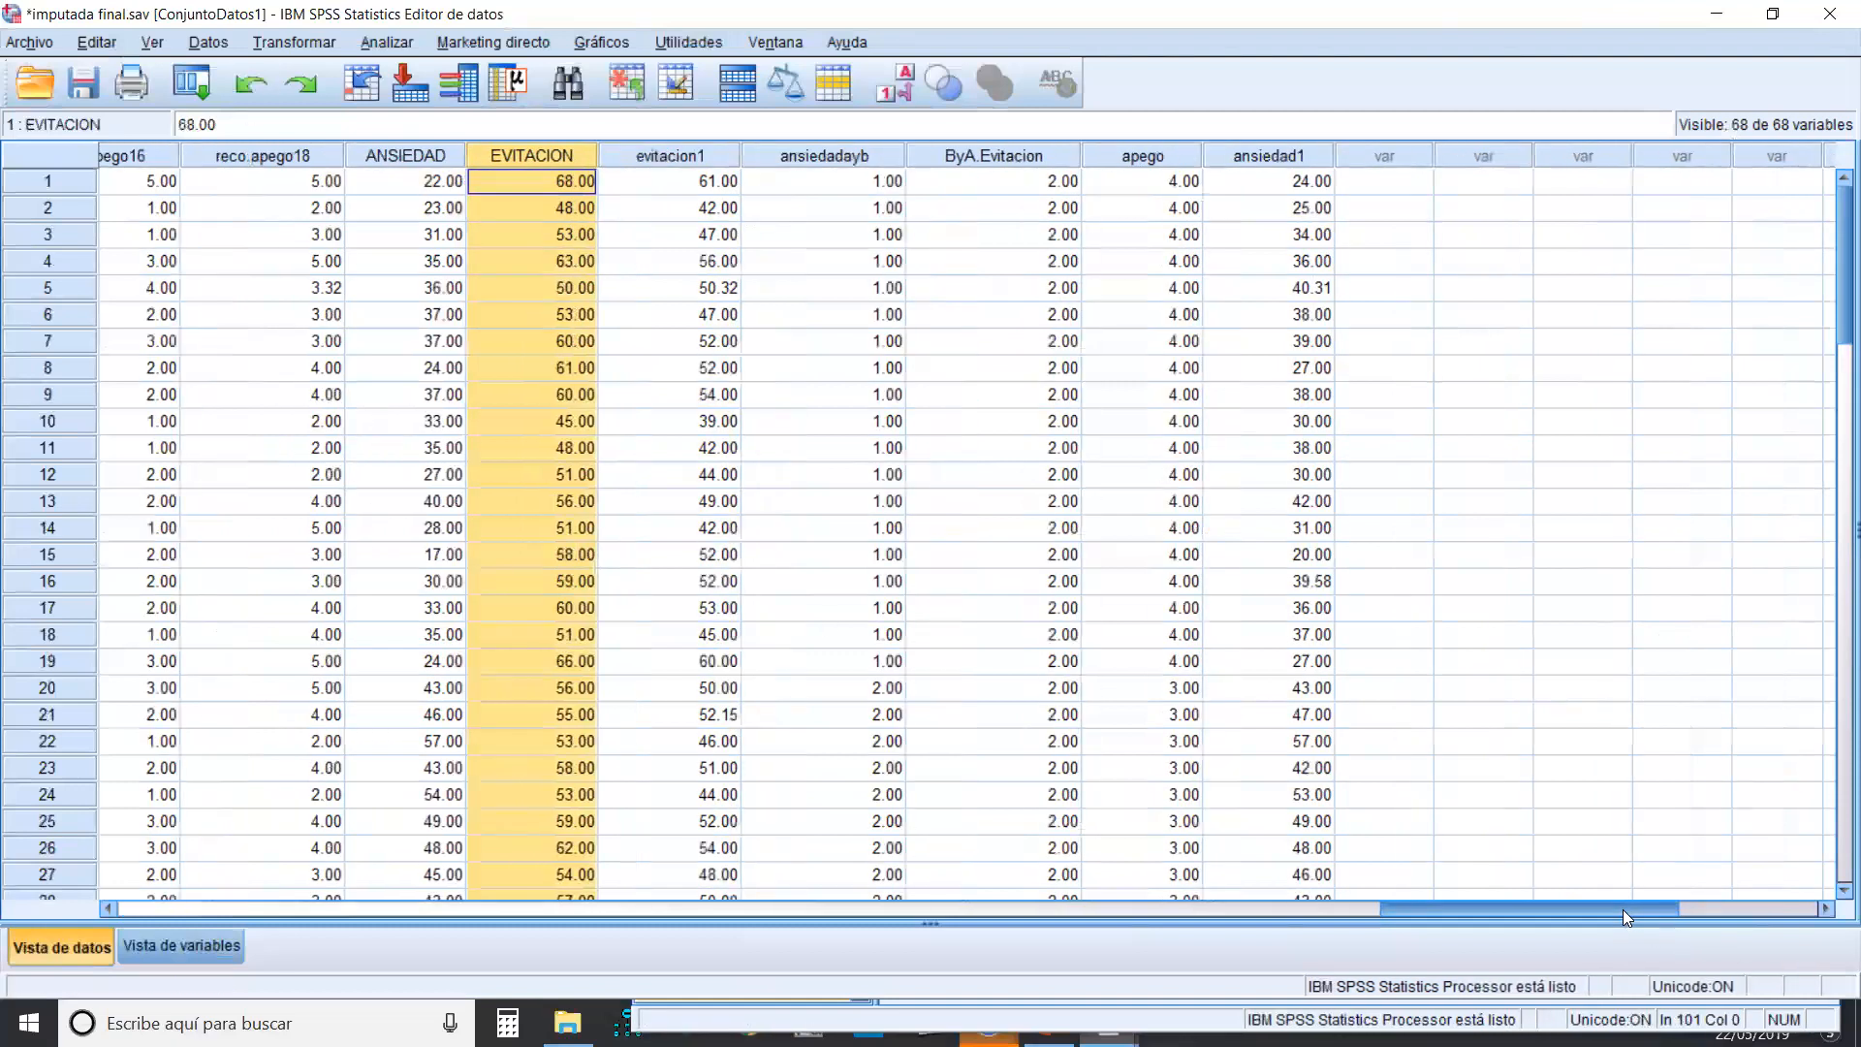
click(568, 339)
click(567, 187)
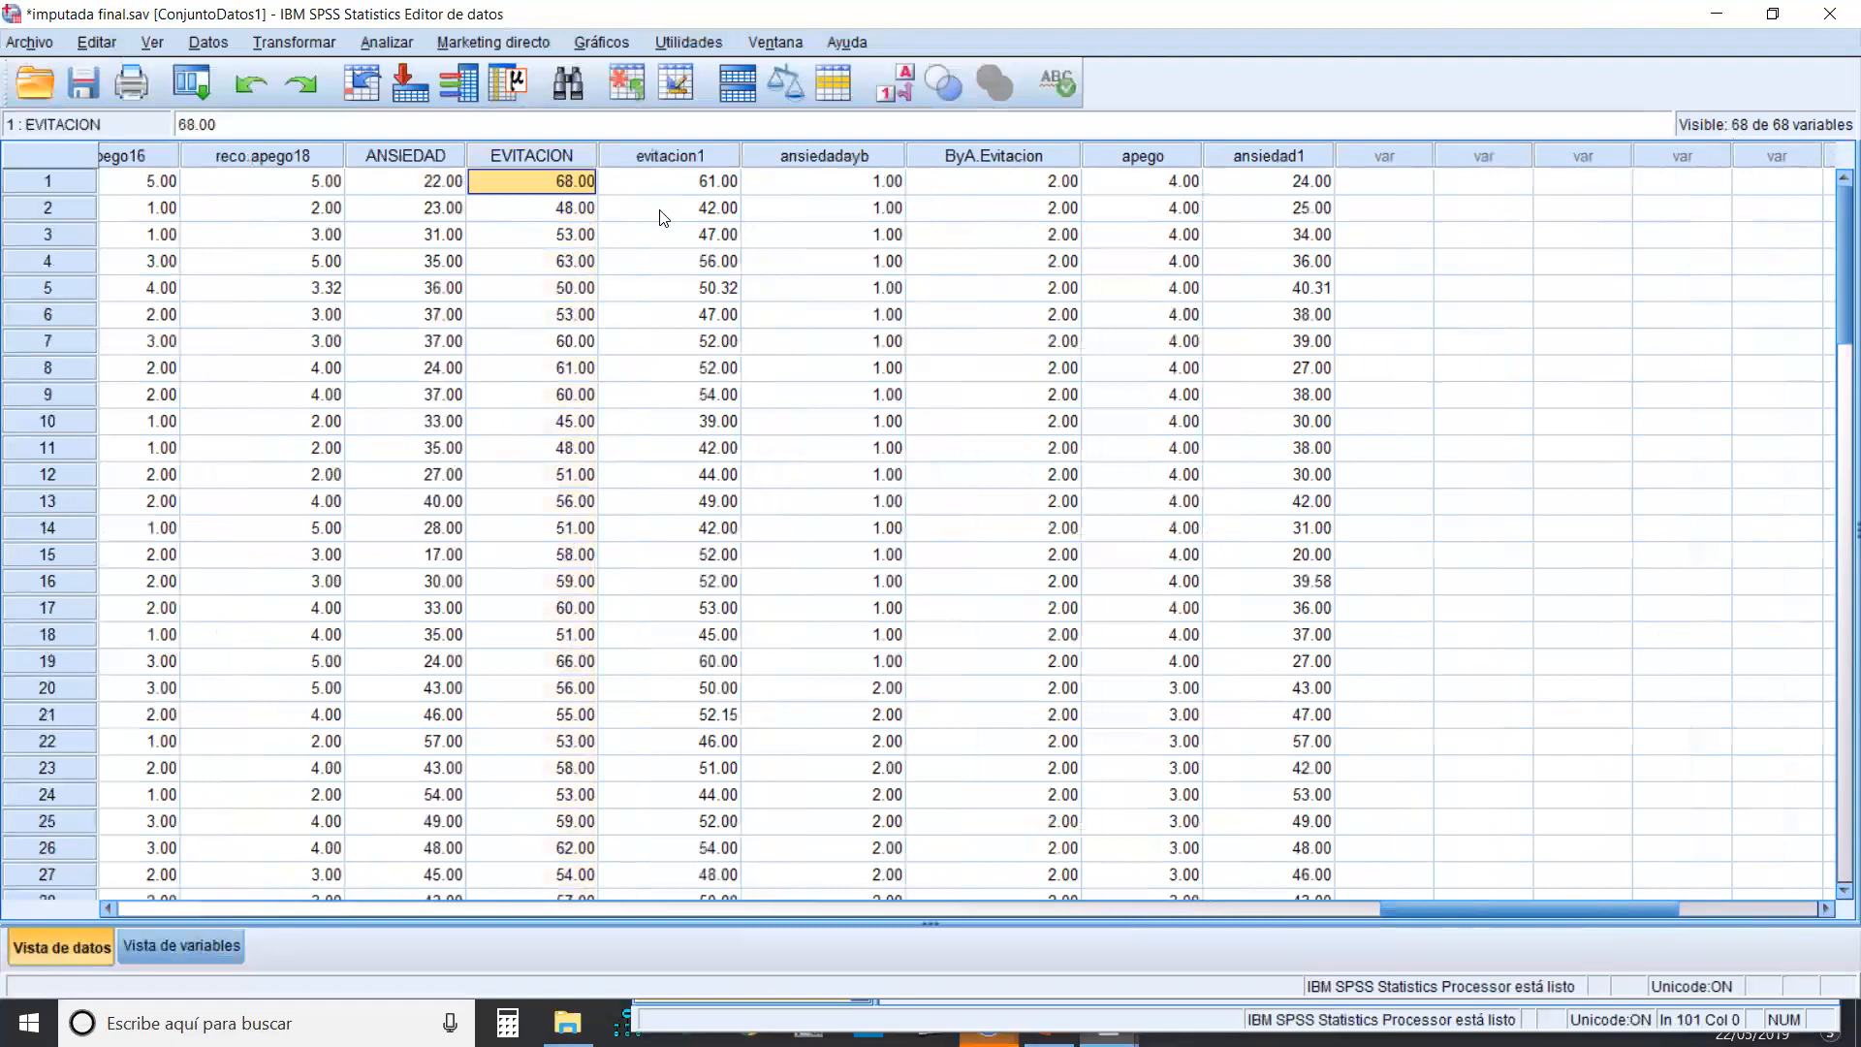
click(685, 189)
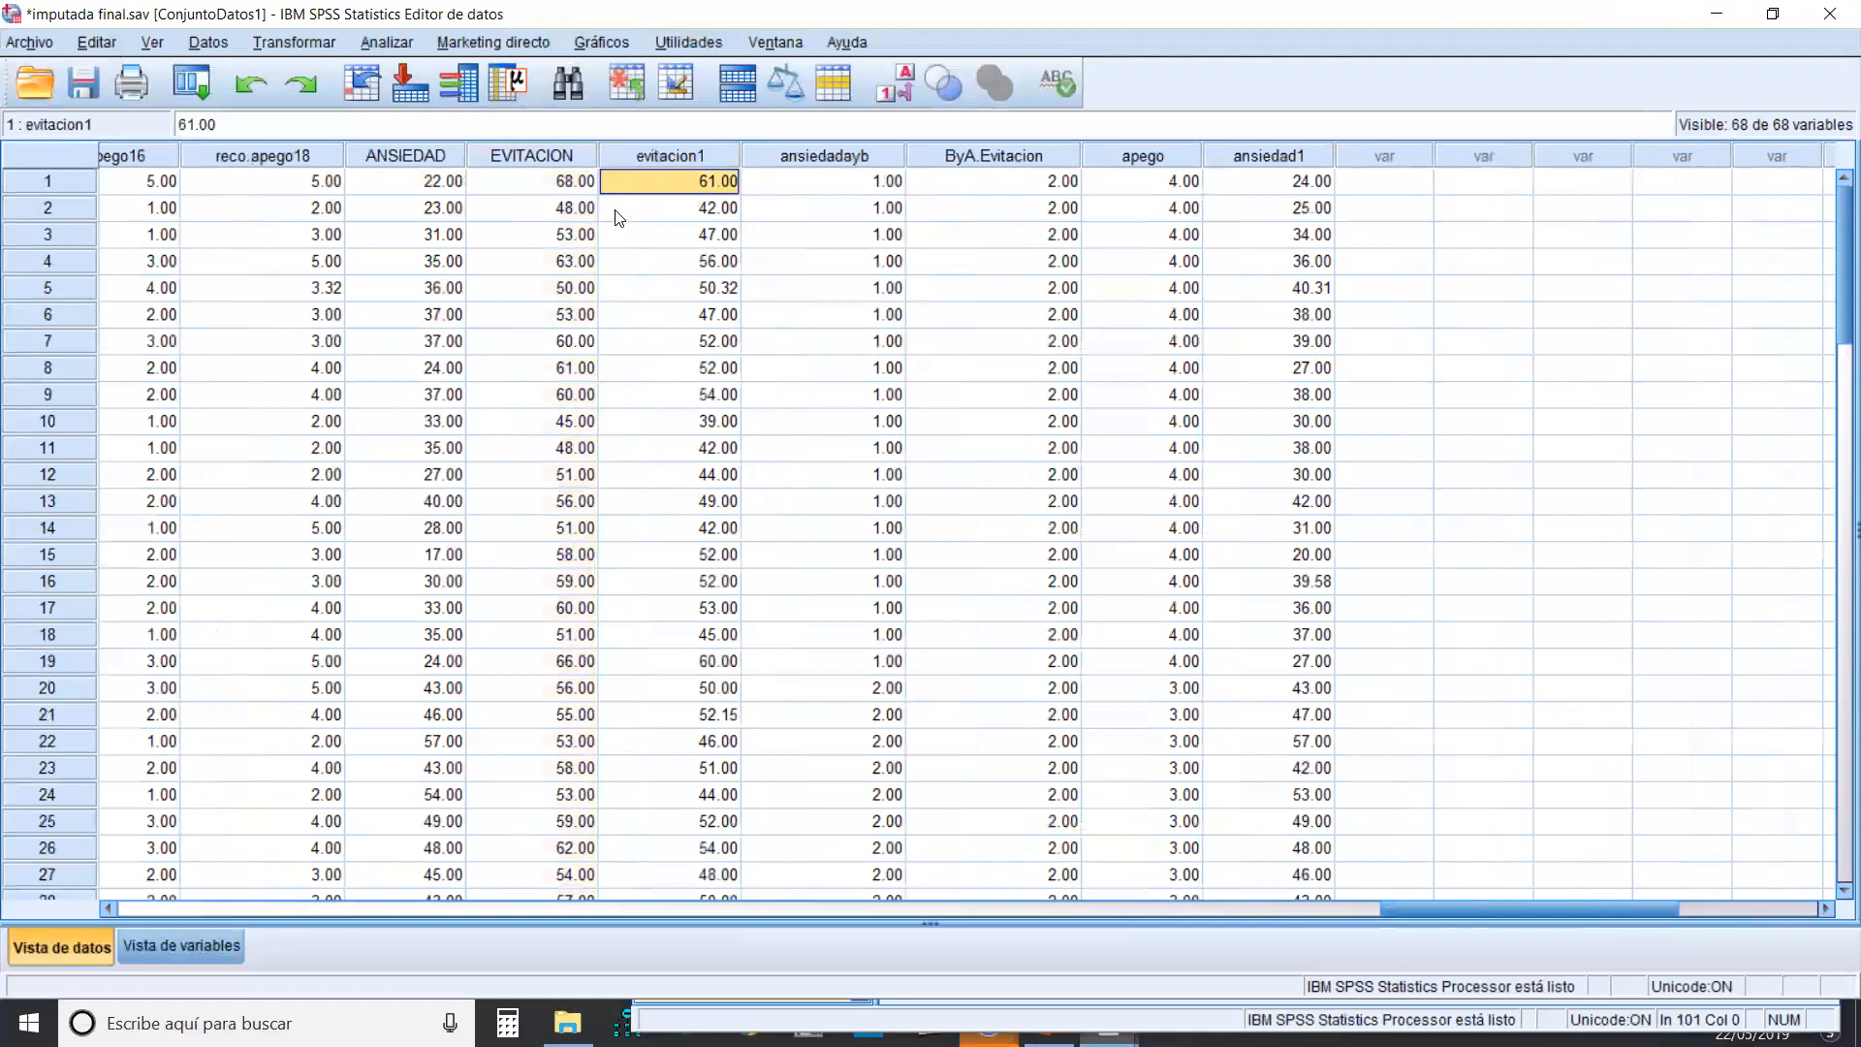
click(673, 234)
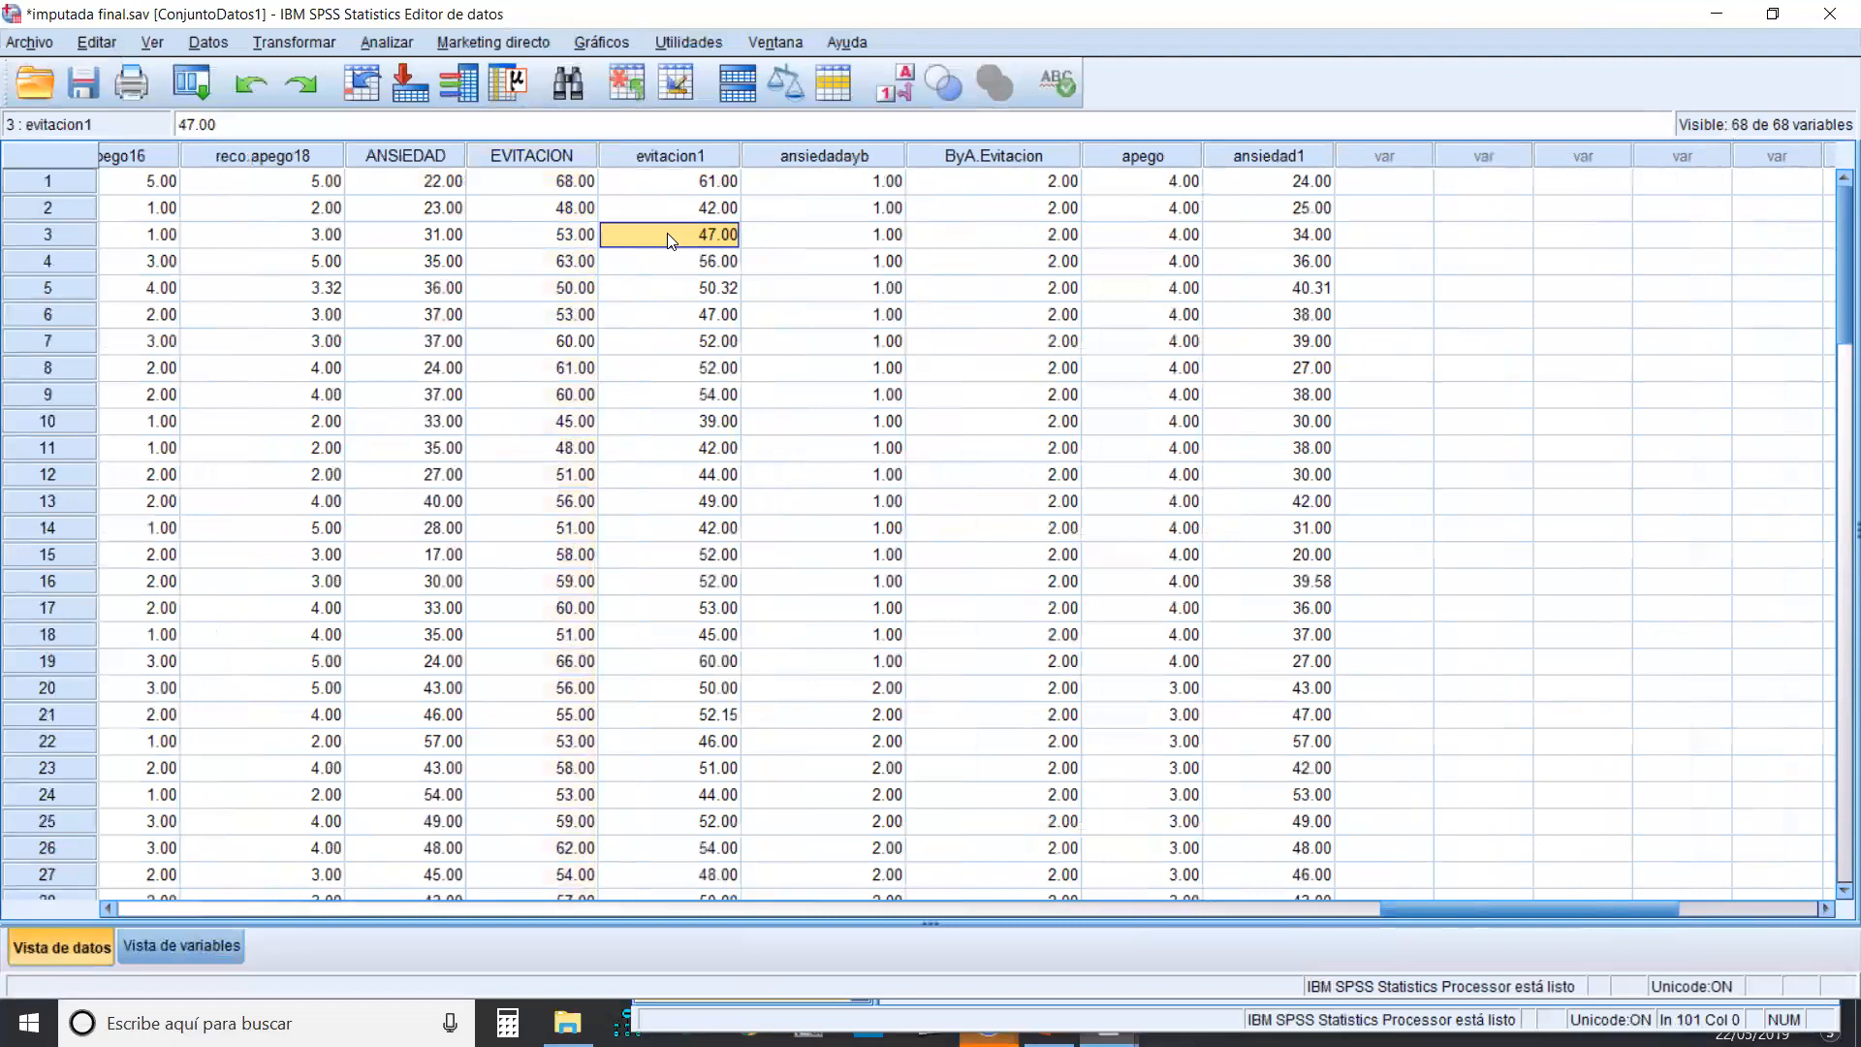
click(677, 288)
click(675, 158)
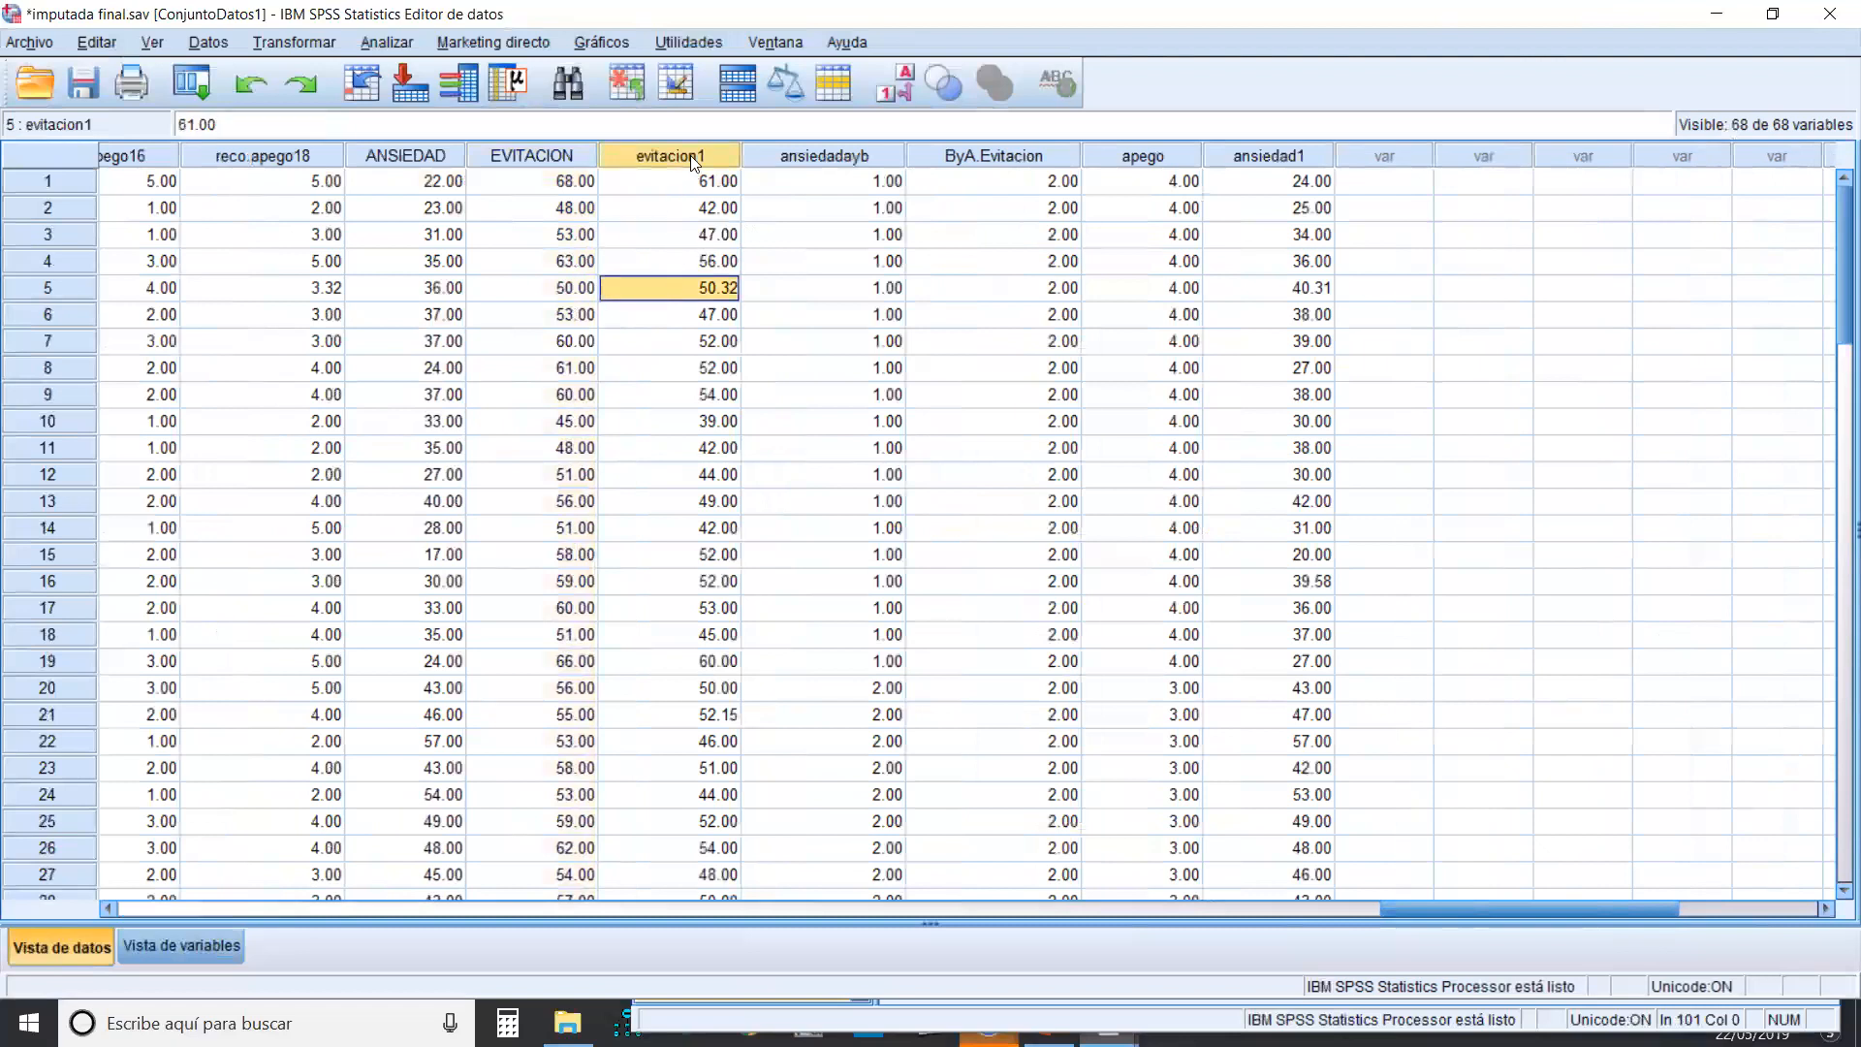
- Move the evitacion1 column back between apego and ansiedad1 in the case data
drag(675, 157, 1225, 155)
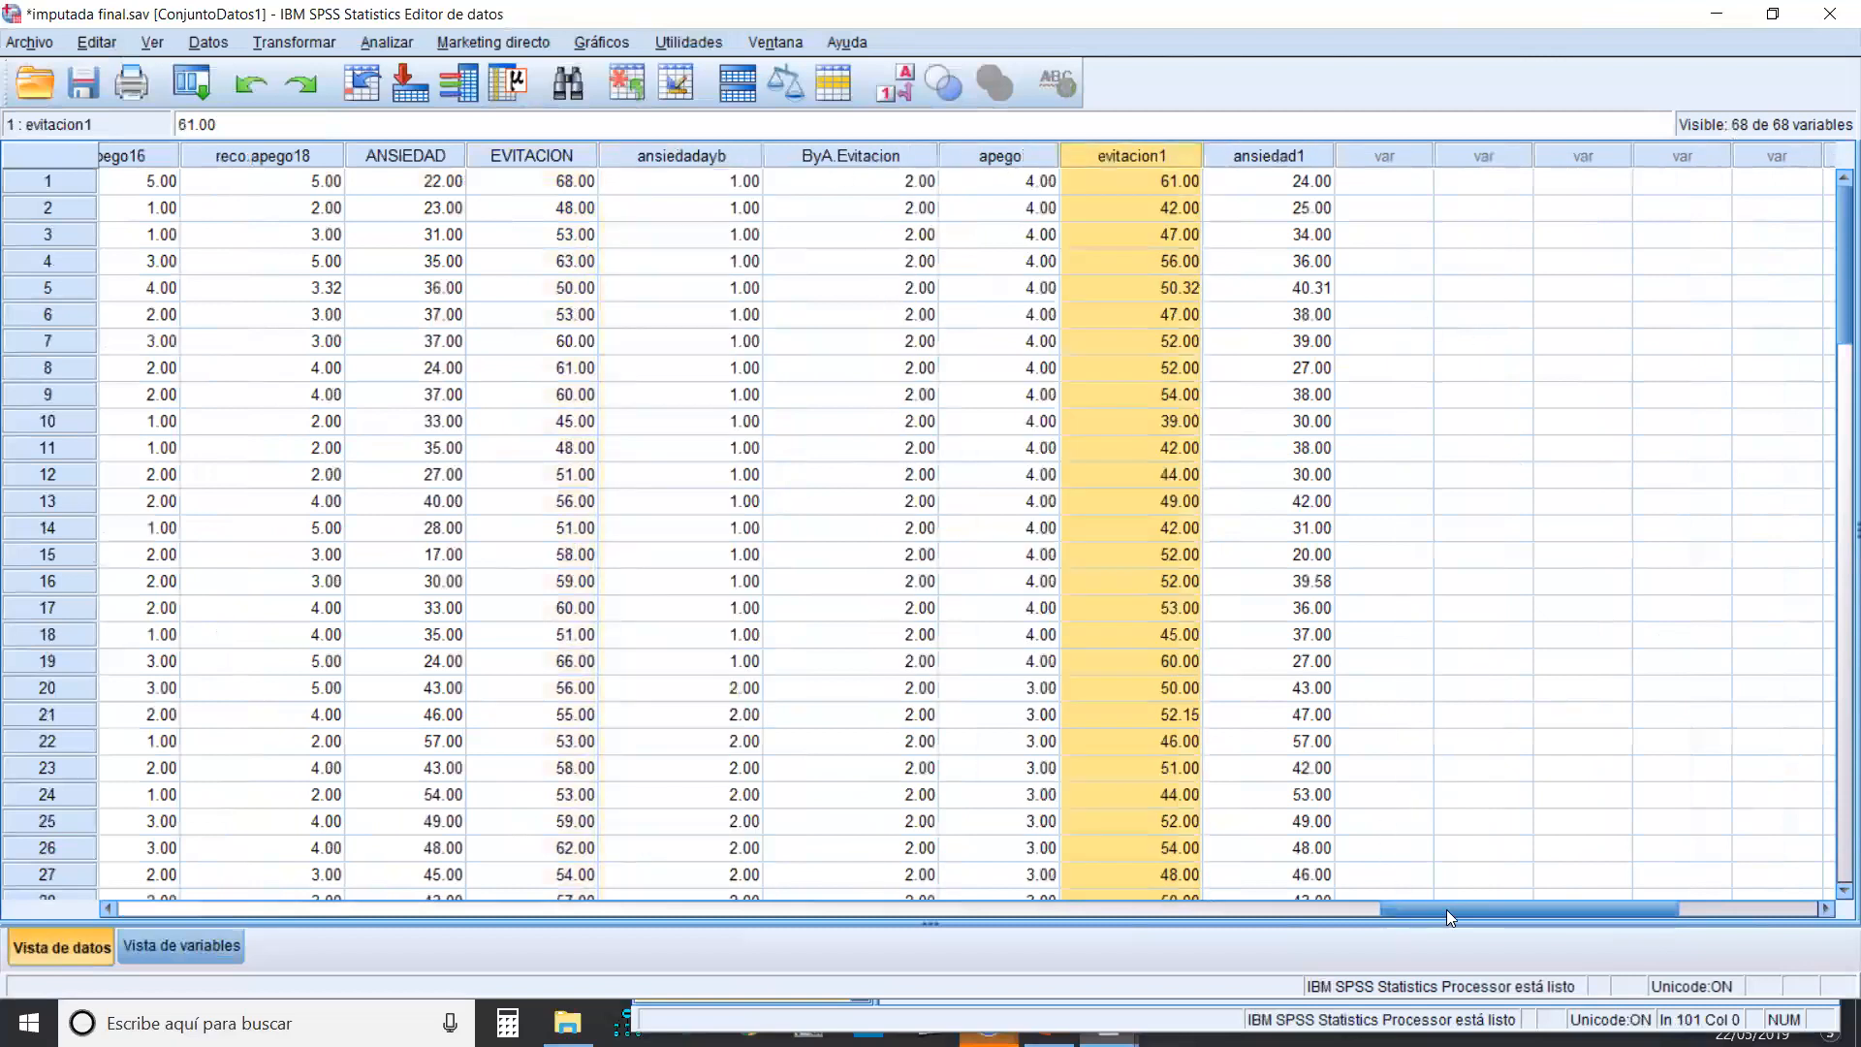
drag(1444, 910, 1482, 910)
click(1047, 156)
click(993, 155)
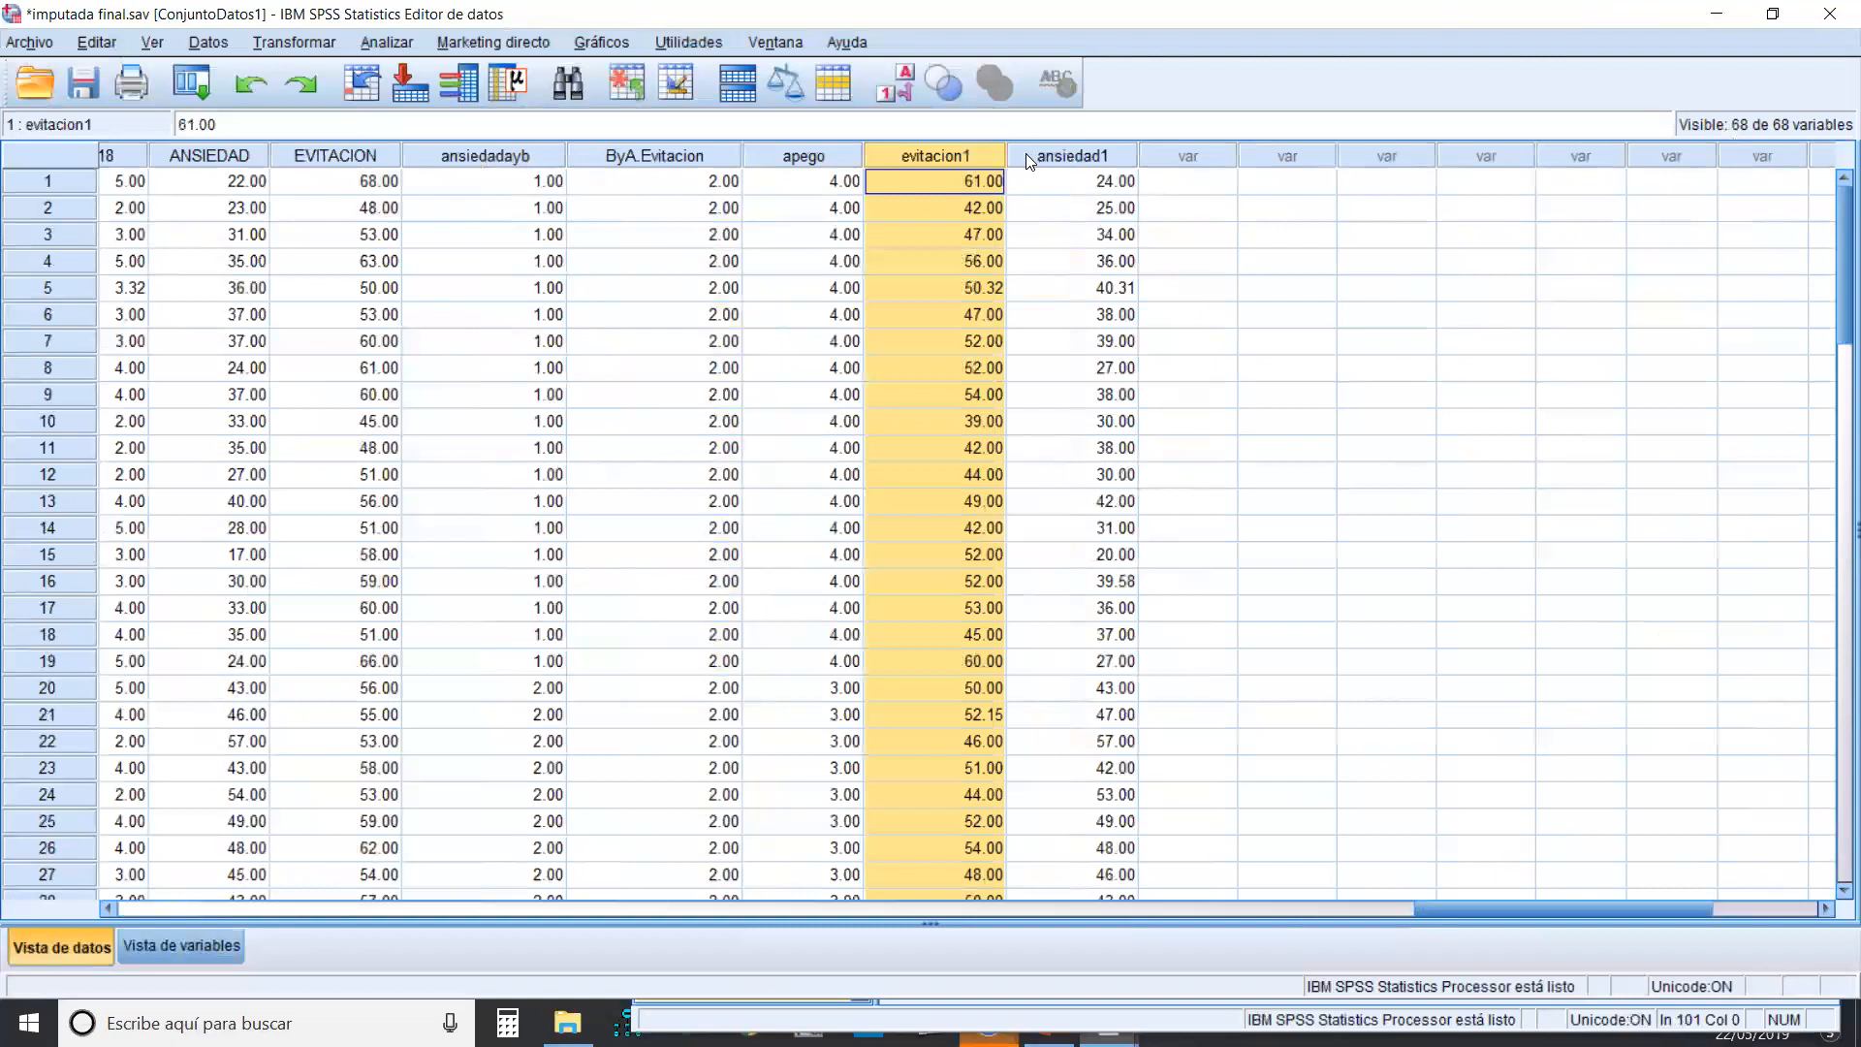
- Switch to the recoding syntax and review the COMPUTE blocks for evitacion1 and ansiedad1
mouse_move(1108, 1035)
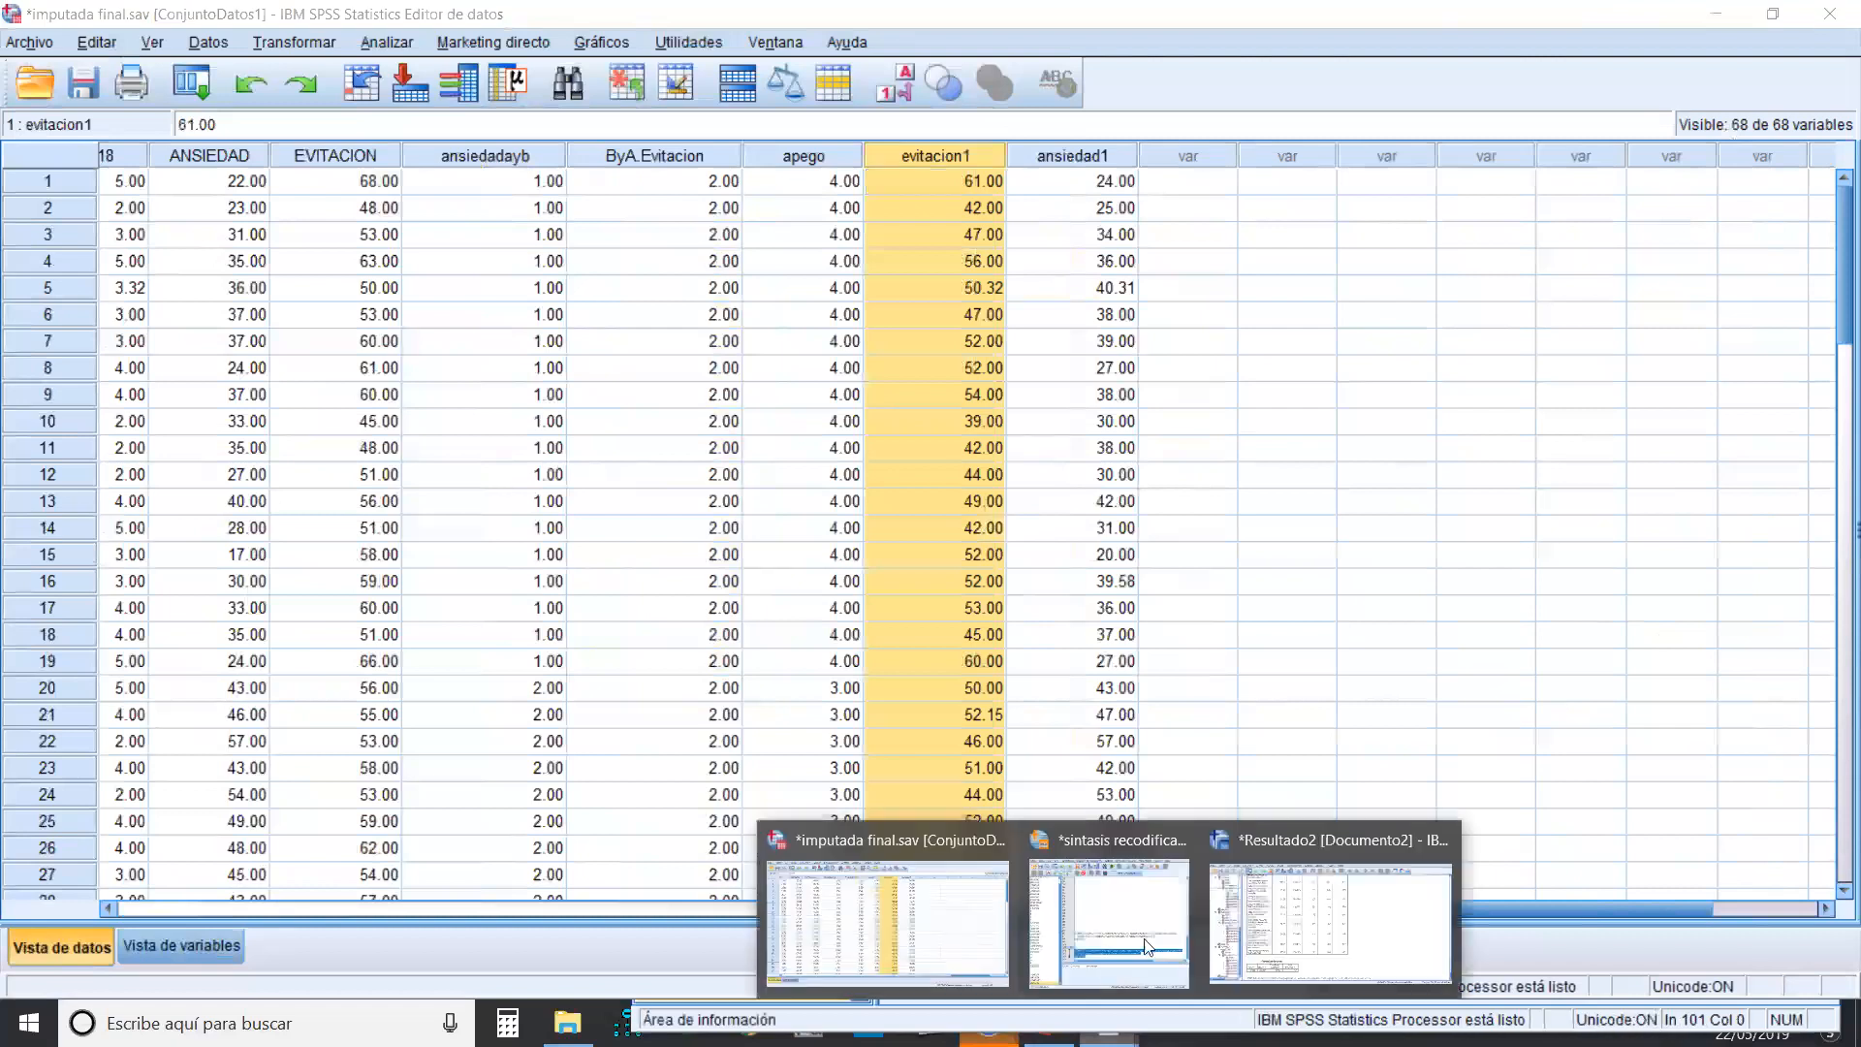
click(1087, 824)
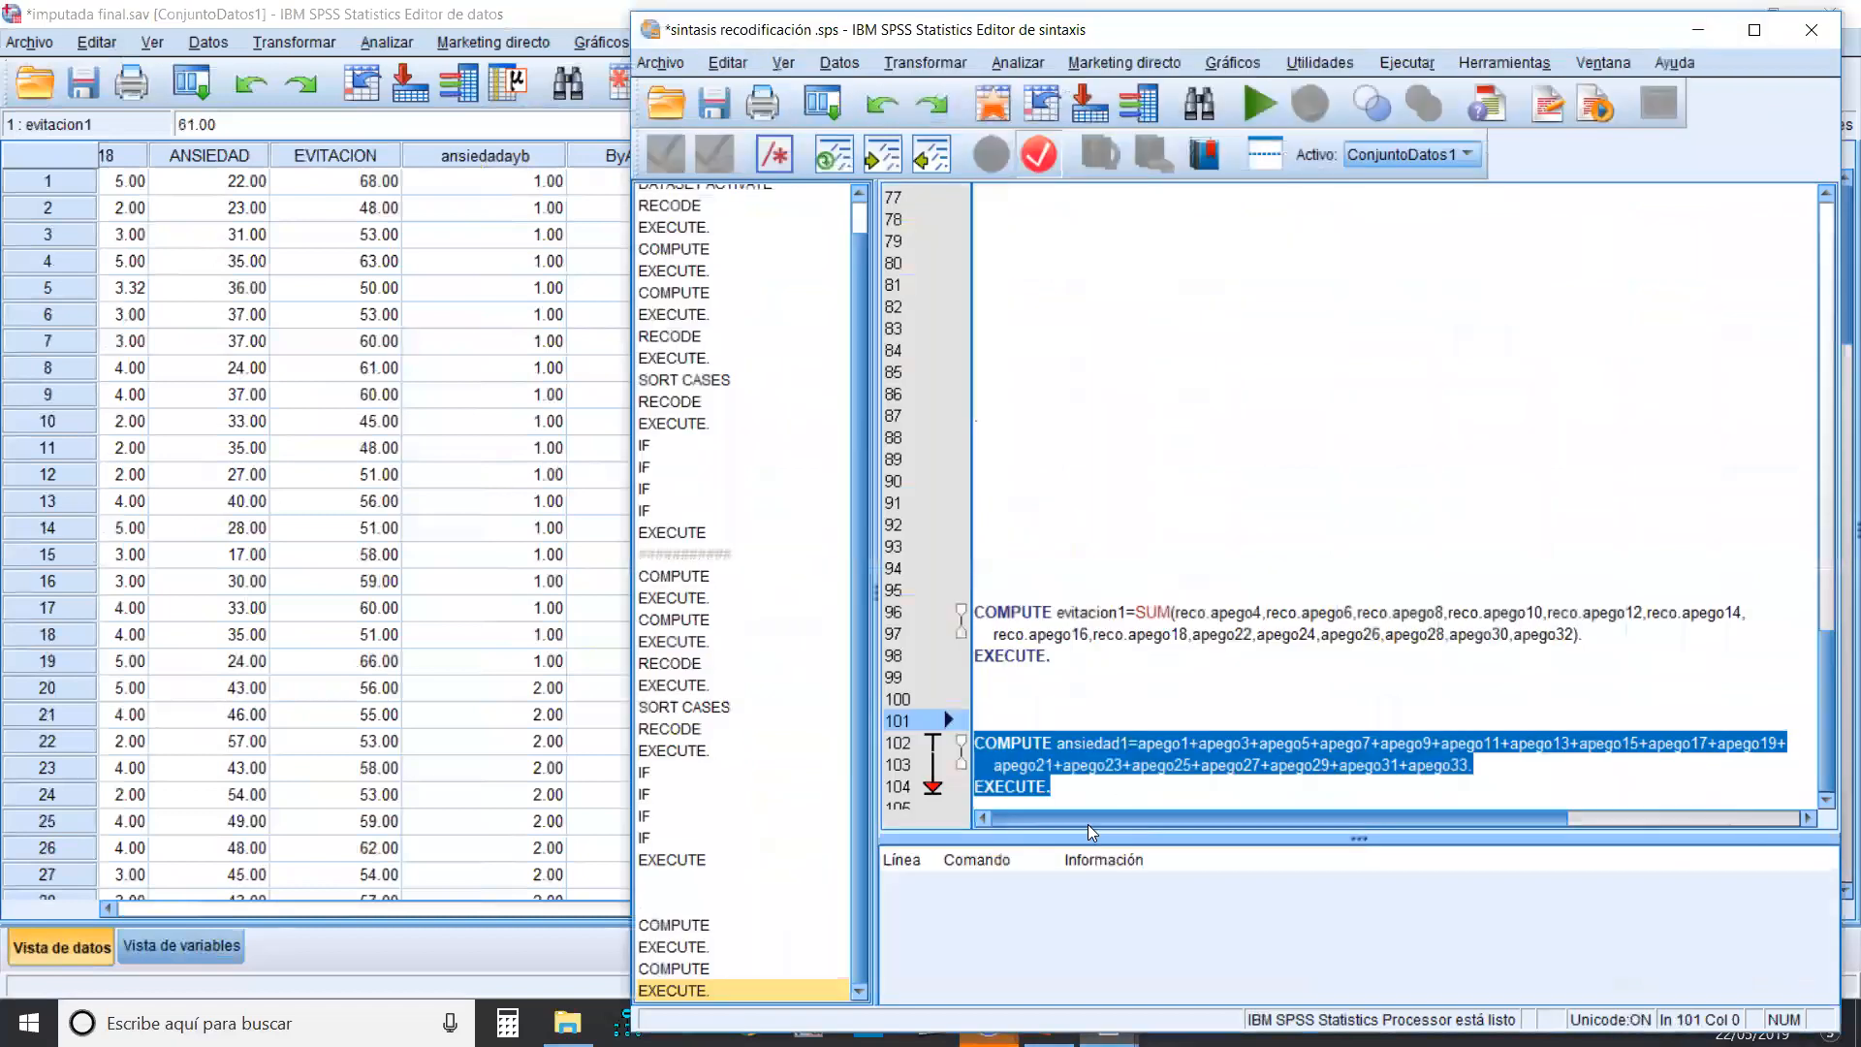
click(1119, 651)
shift+click(901, 591)
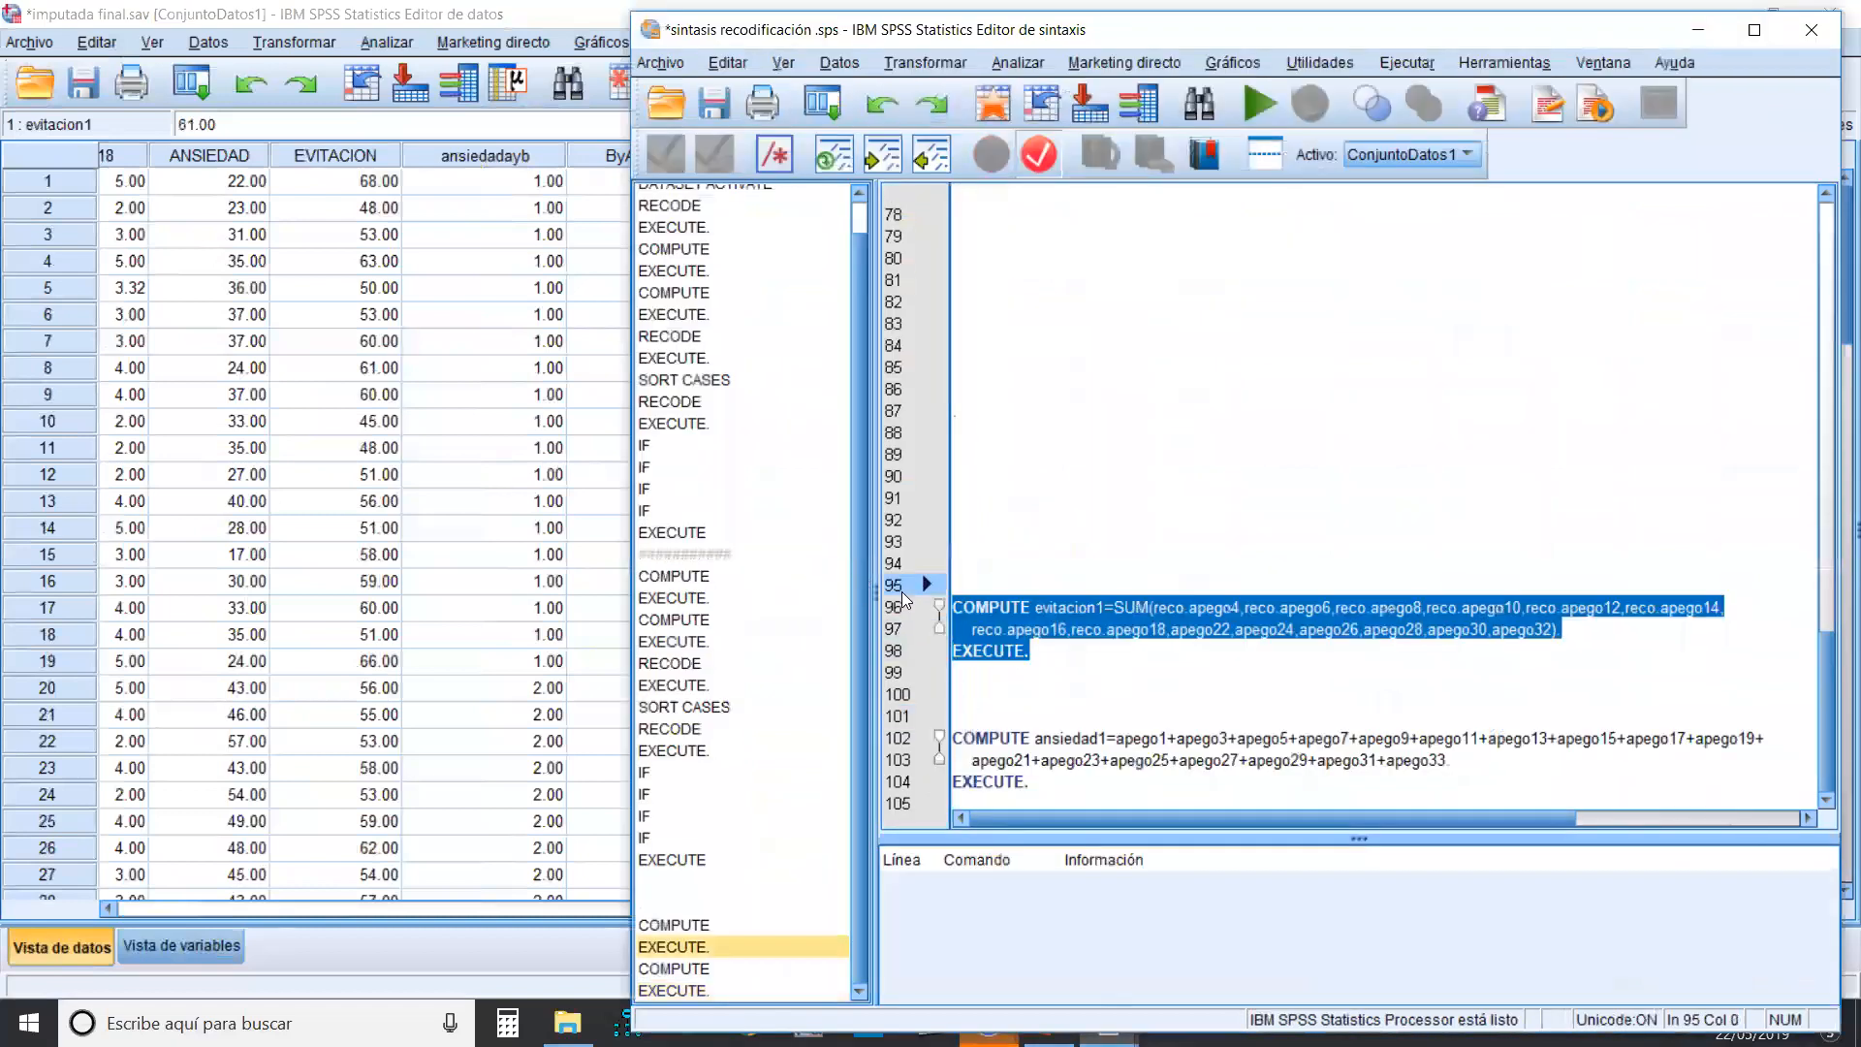
drag(1033, 802, 959, 694)
drag(1103, 585, 1110, 718)
drag(1084, 781, 1105, 586)
click(1143, 784)
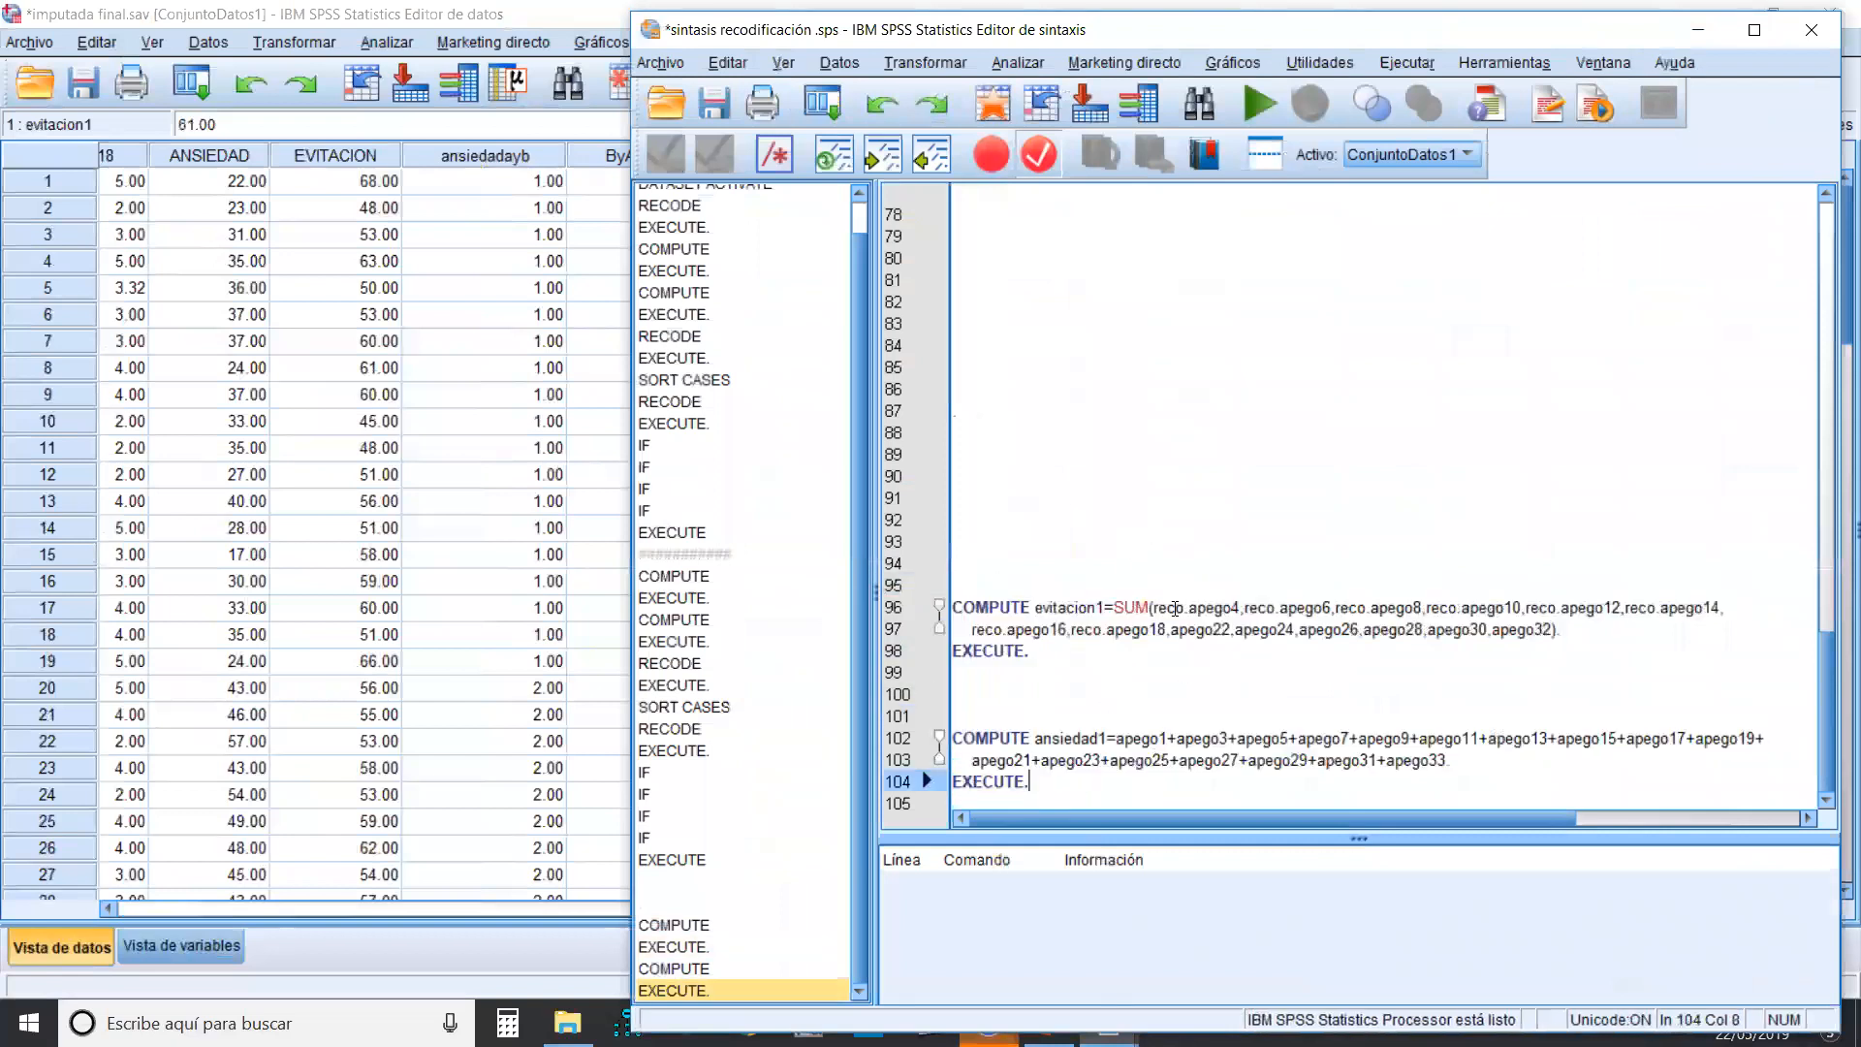
- Delete one blank line between the evitacion1 and ansiedad1 COMPUTE blocks in the syntax
click(1070, 692)
key(BackSpace)
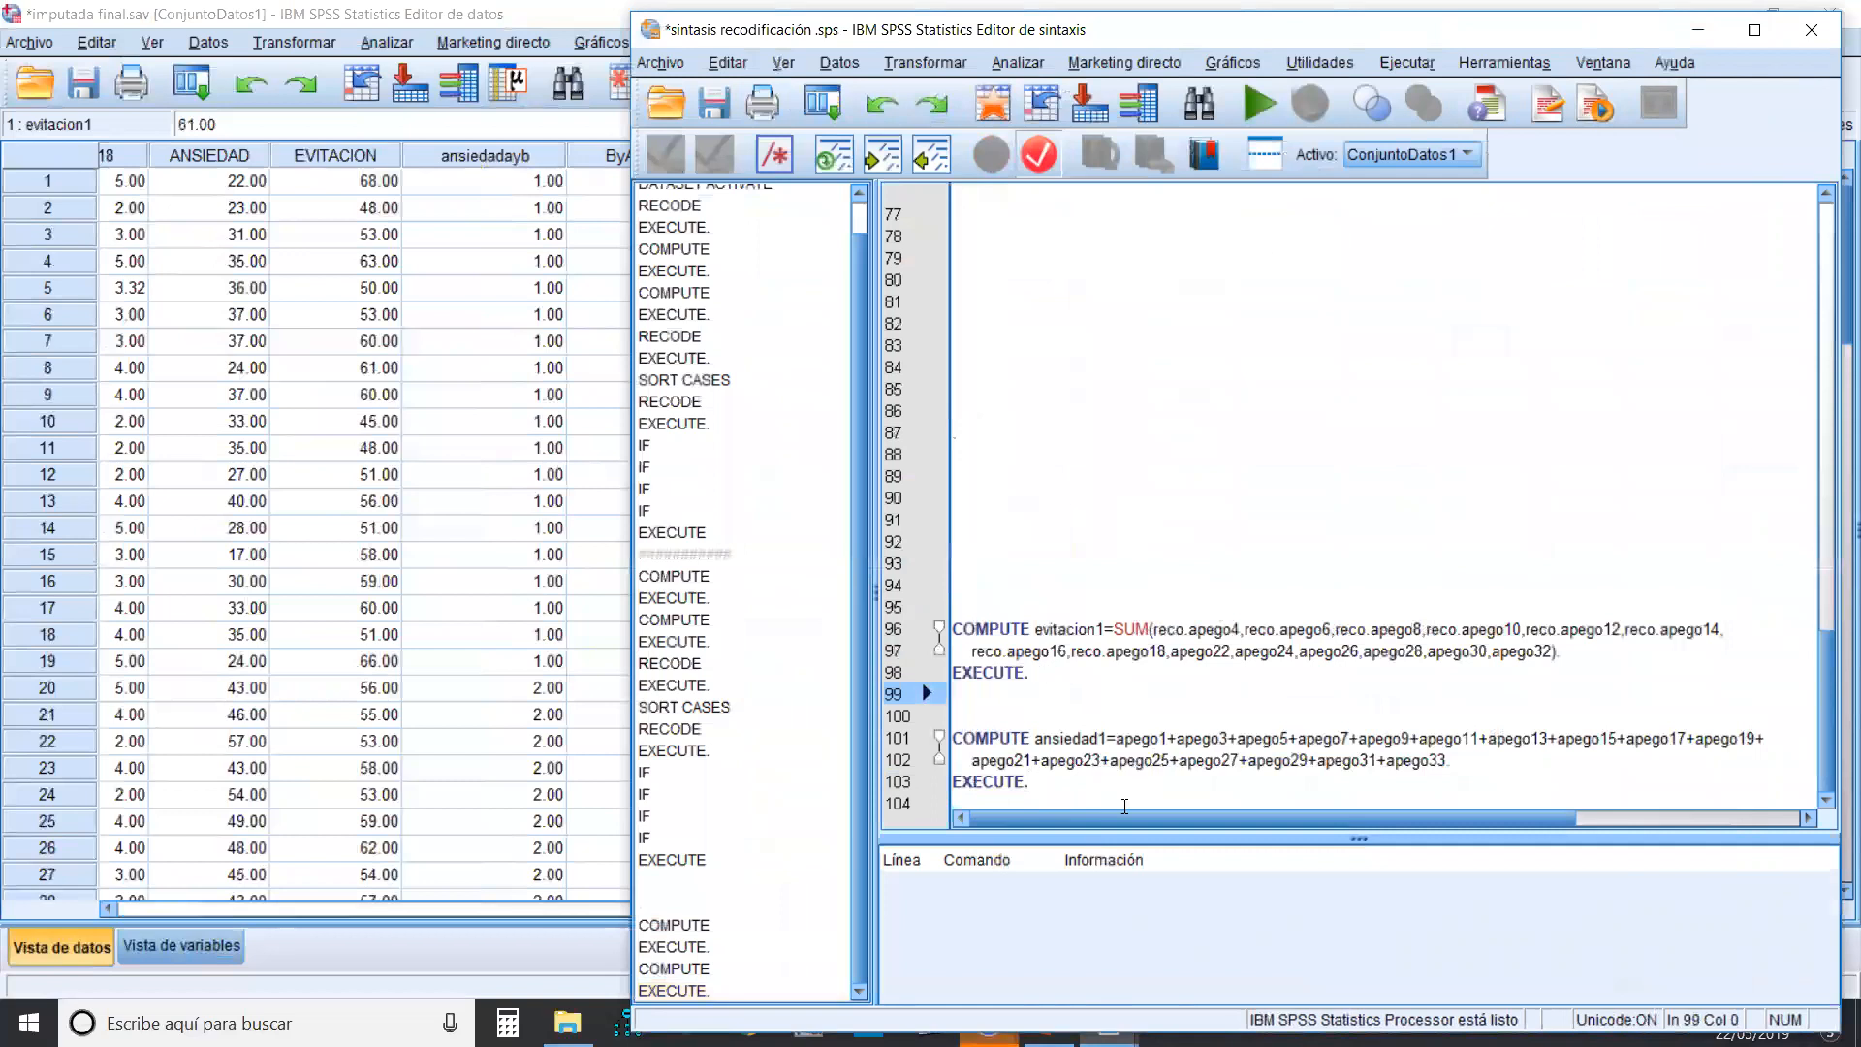
drag(1043, 786, 1101, 729)
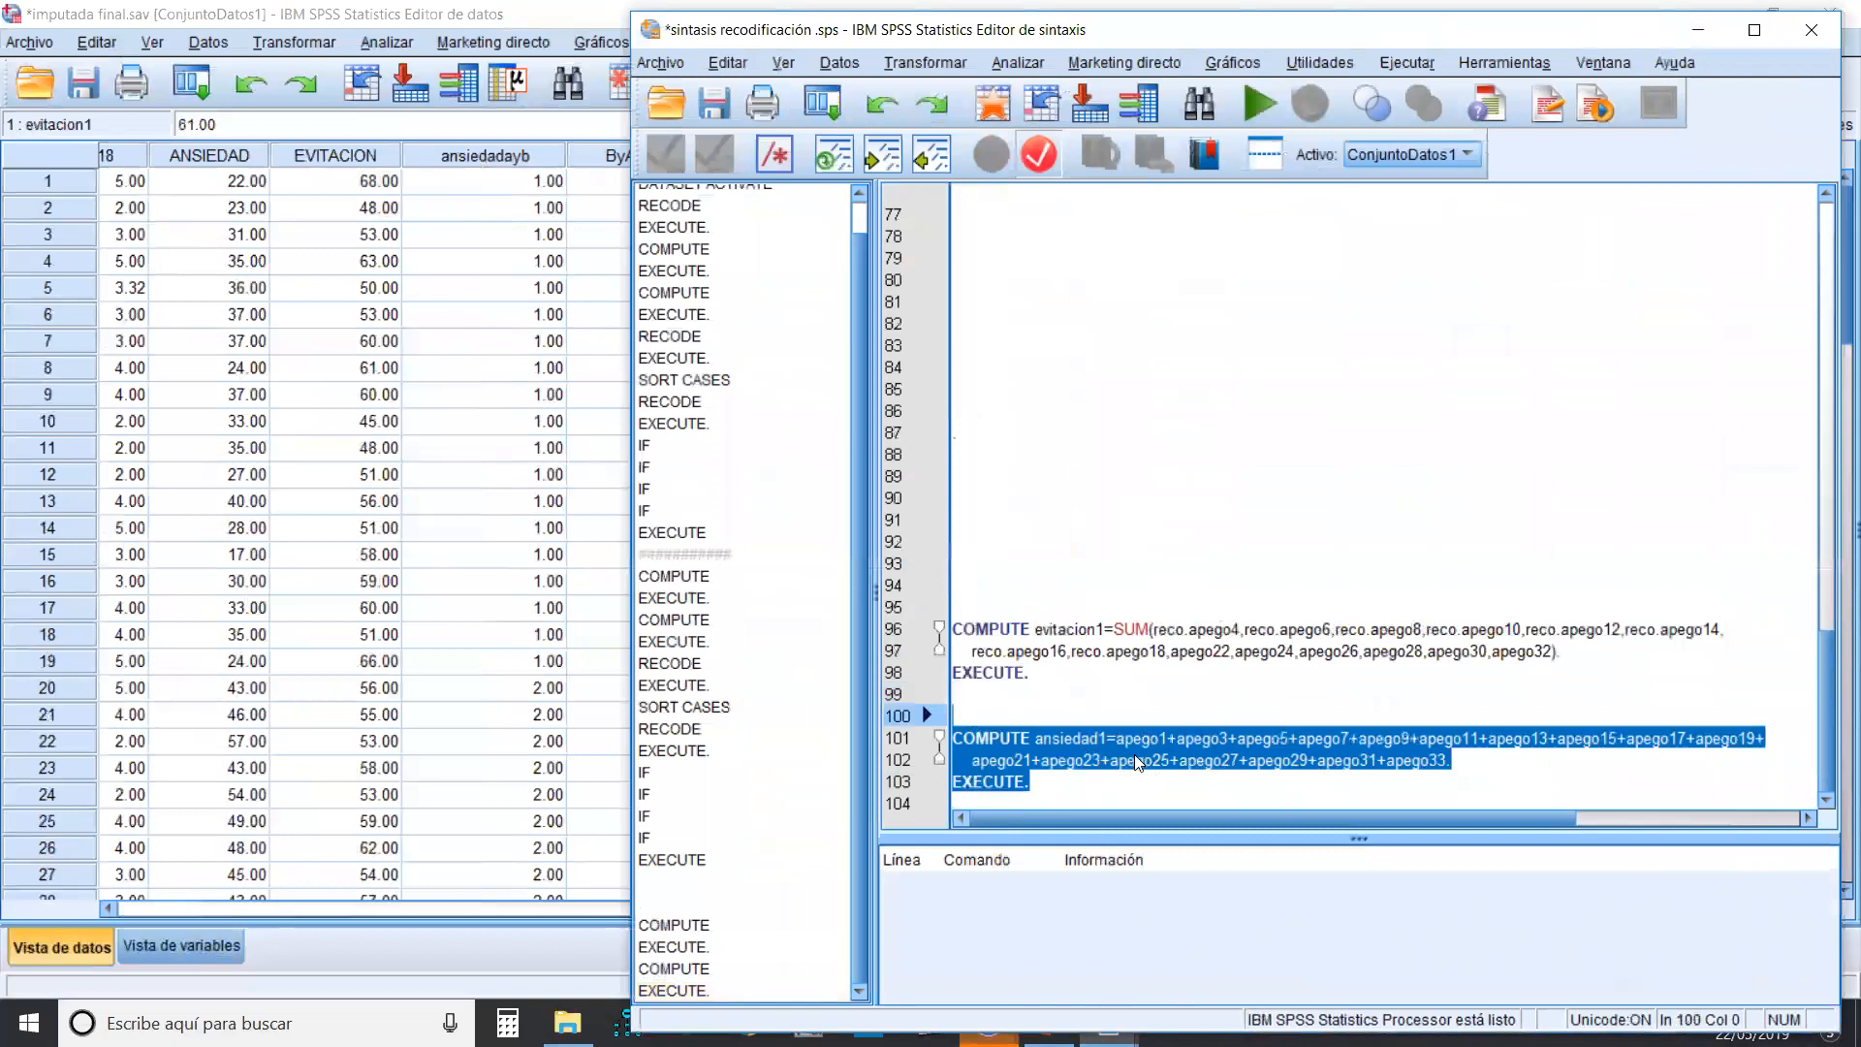
click(1128, 709)
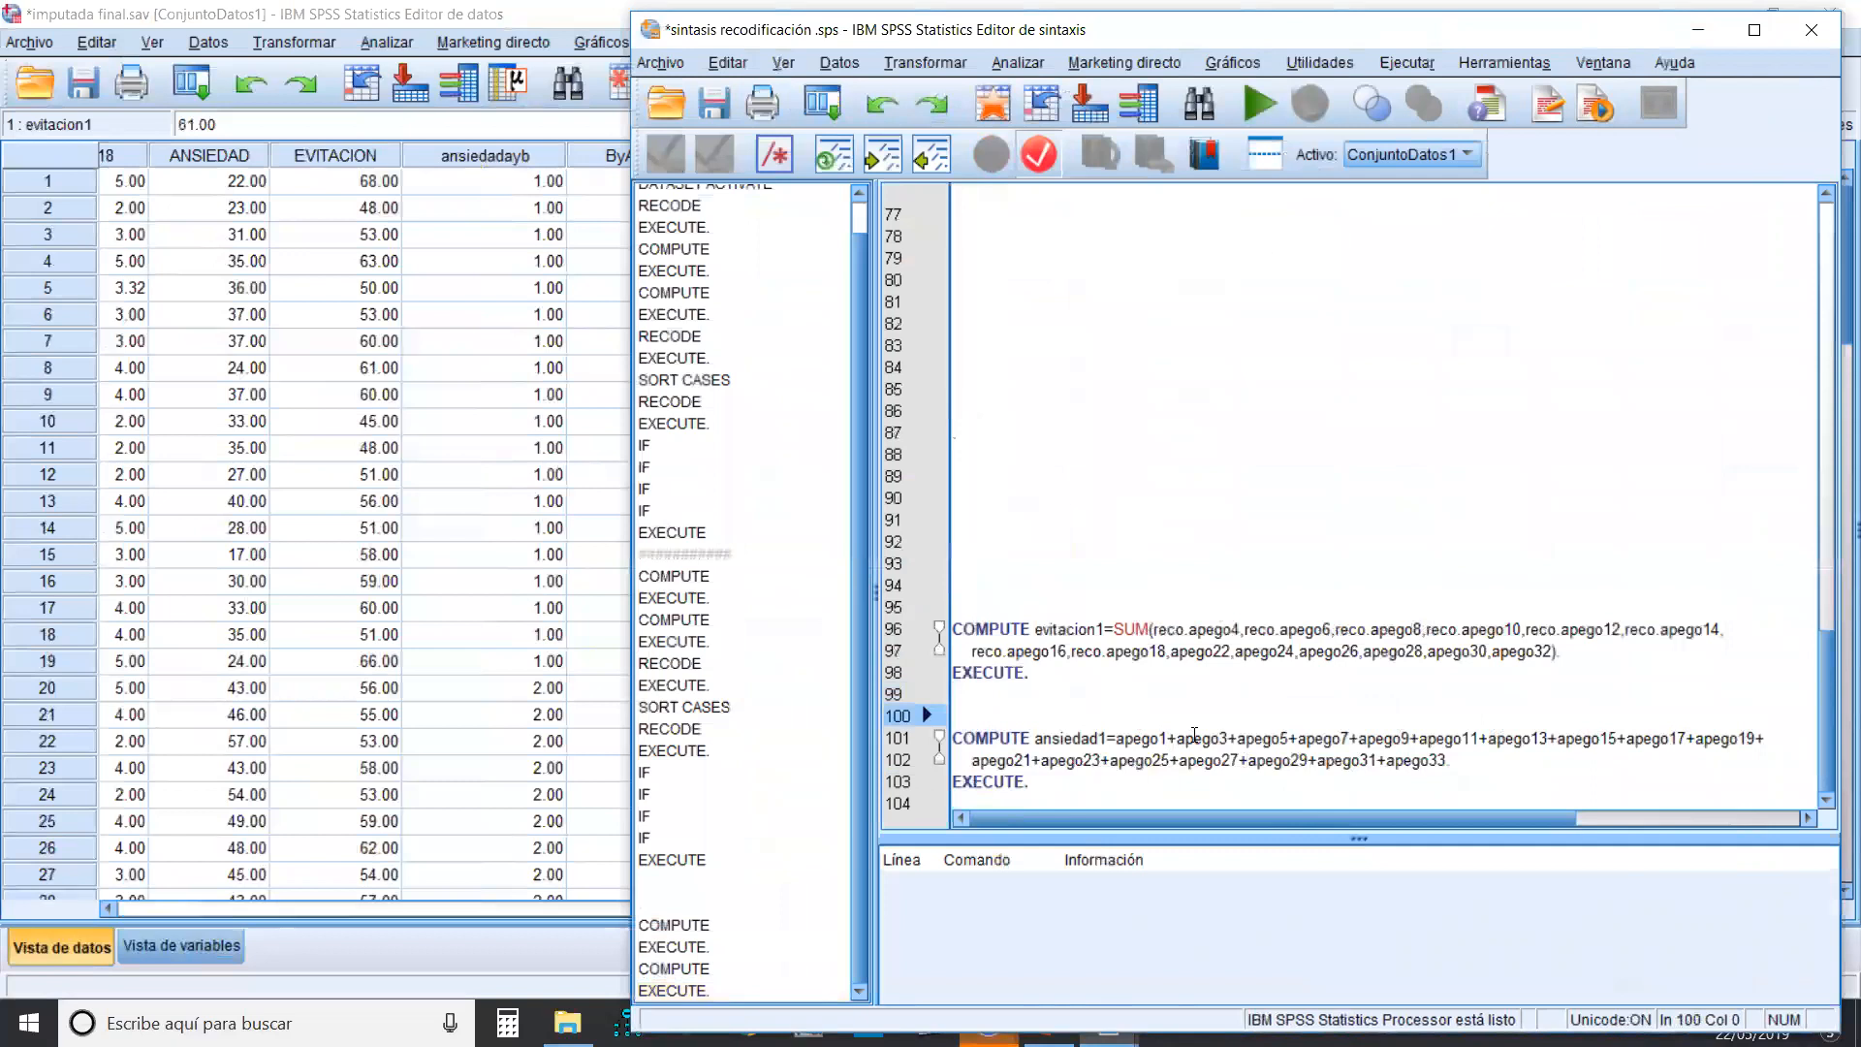
- Check the ansiedad1 scores from case 3 onward in the case data, then return to the syntax window and maximize it
drag(1361, 25, 540, 43)
drag(1065, 235, 1091, 728)
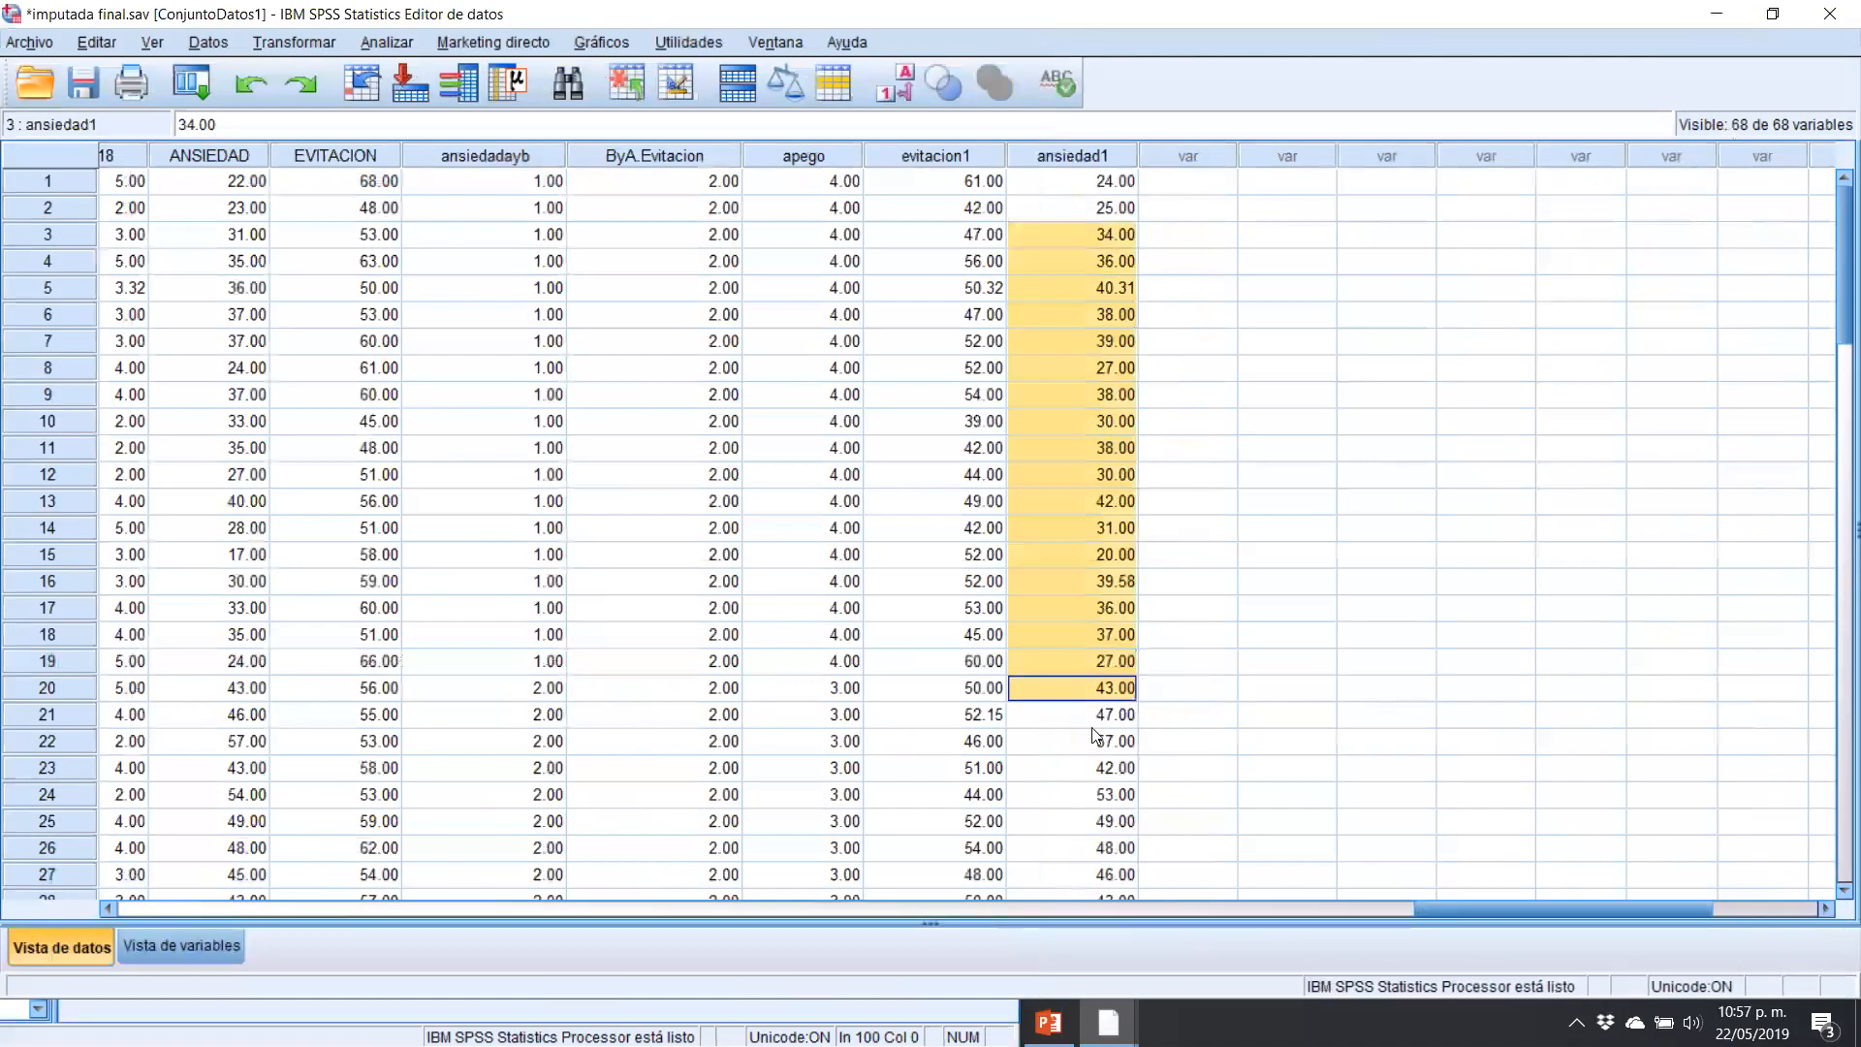
click(1092, 736)
click(1711, 12)
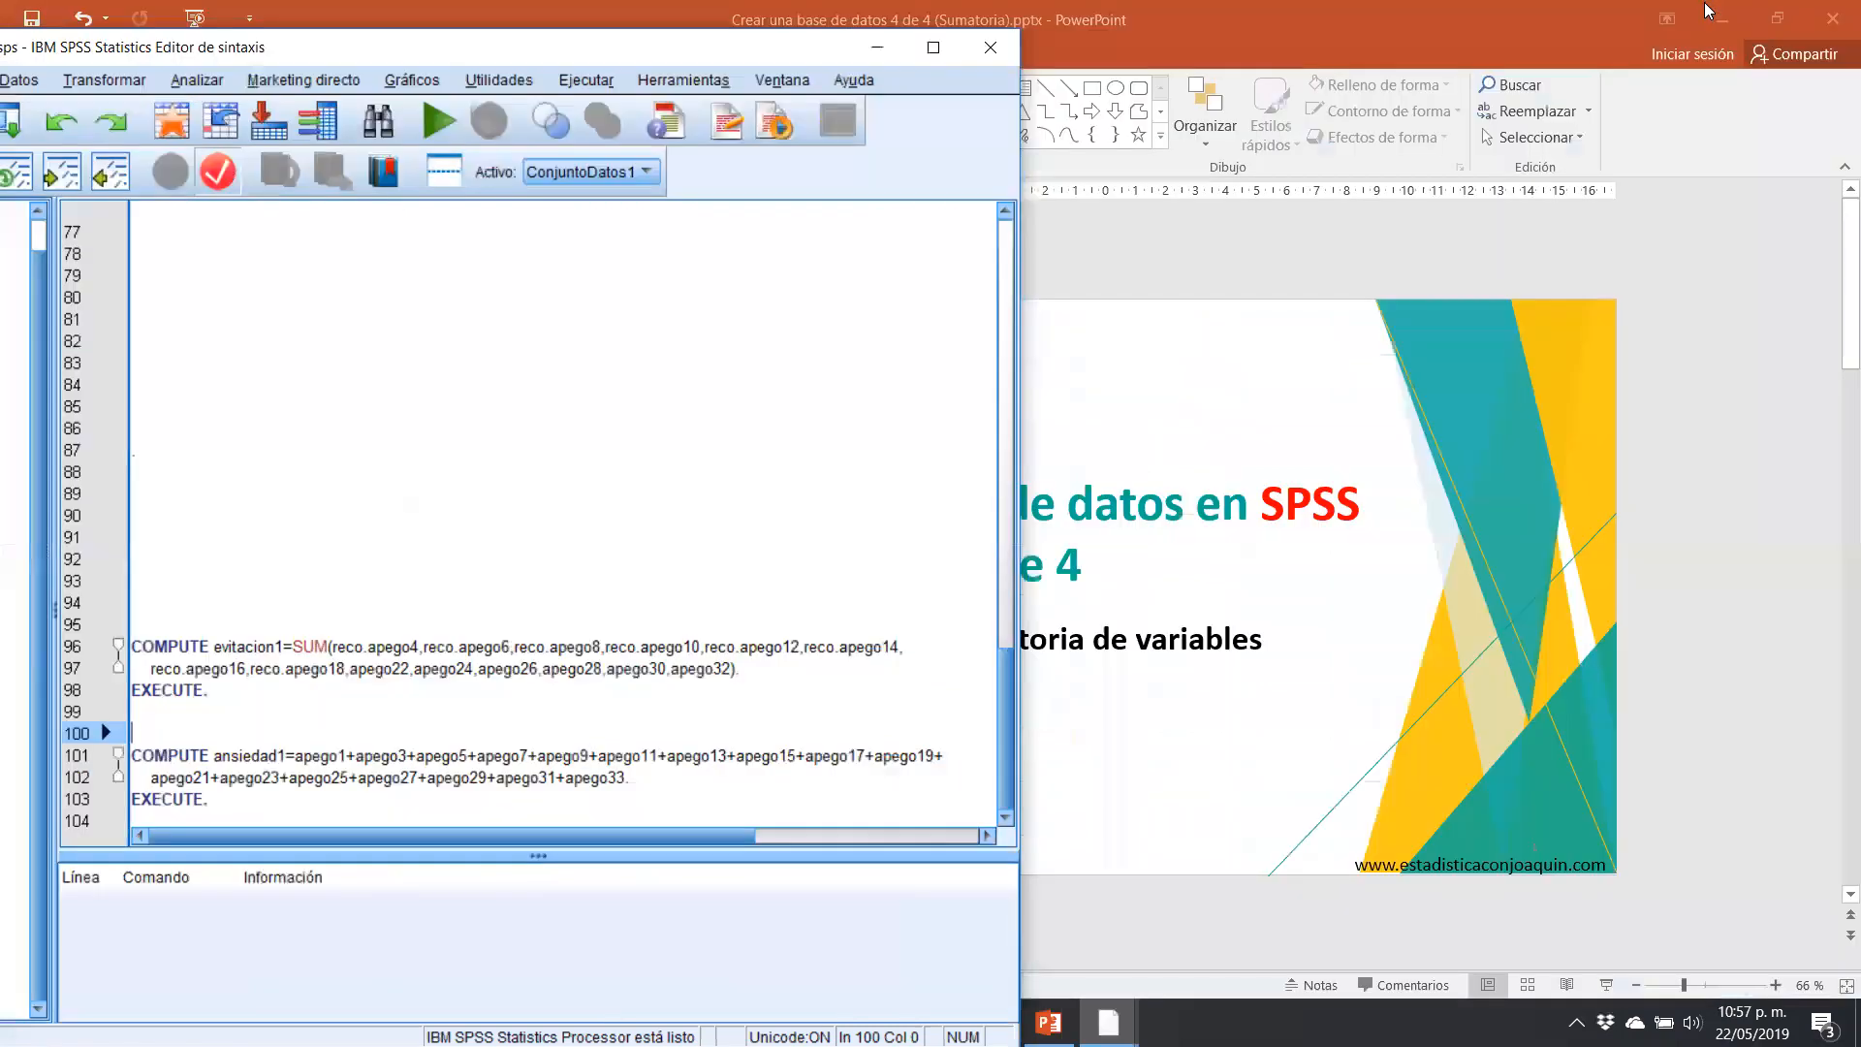
double_click(619, 50)
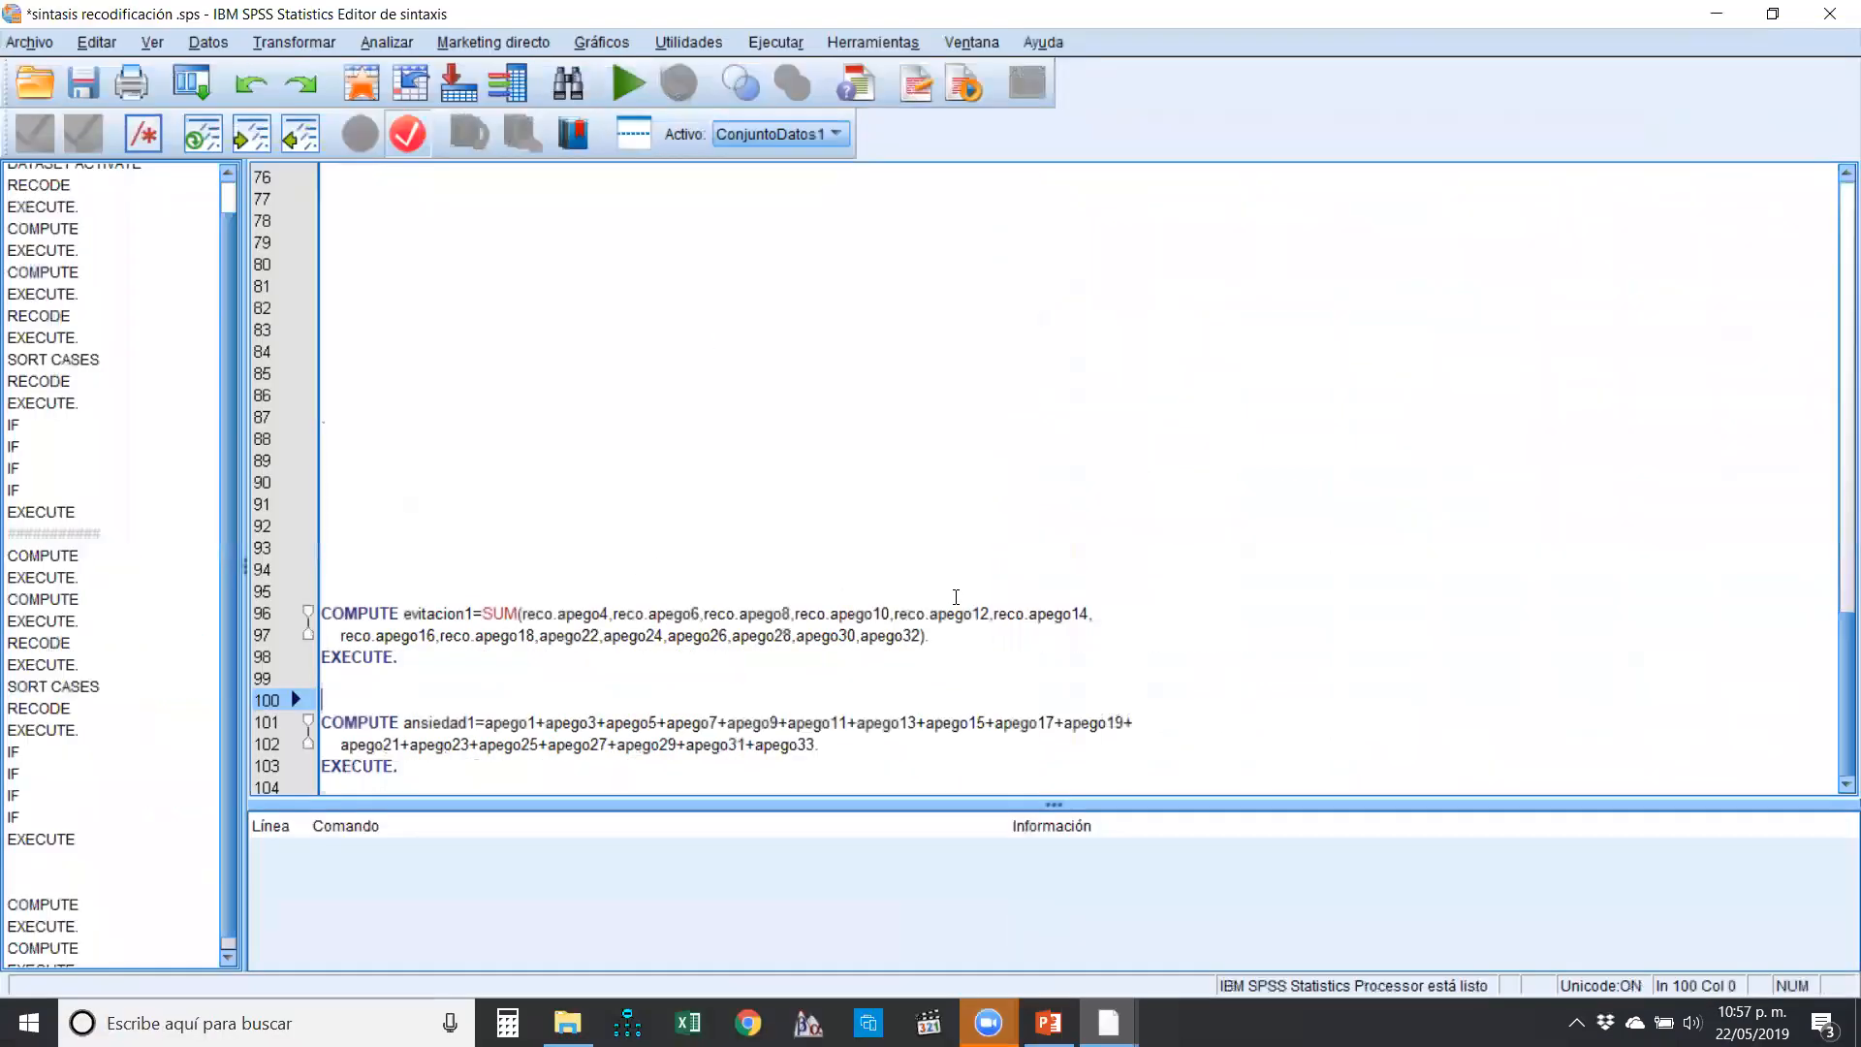
- Count the items in the evitacion1 SUM expression and append /14 to it to compute an average
drag(399, 657, 324, 569)
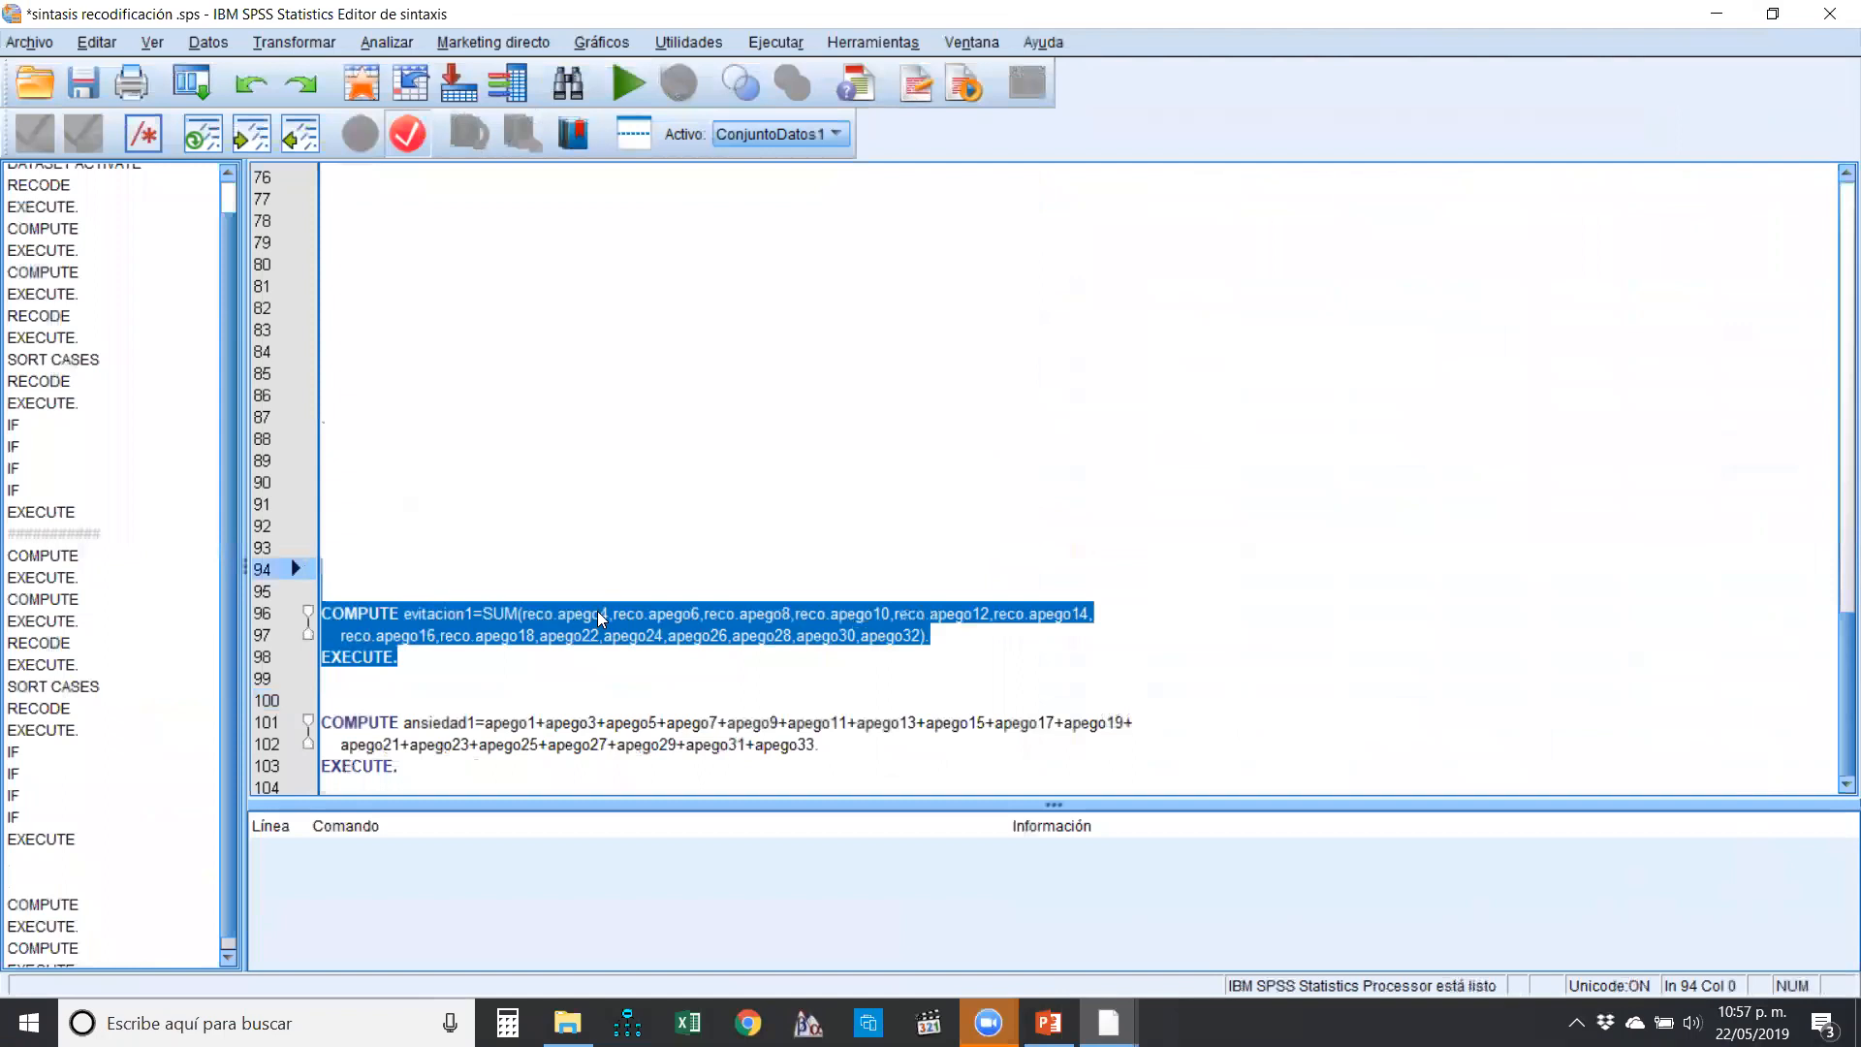
click(973, 637)
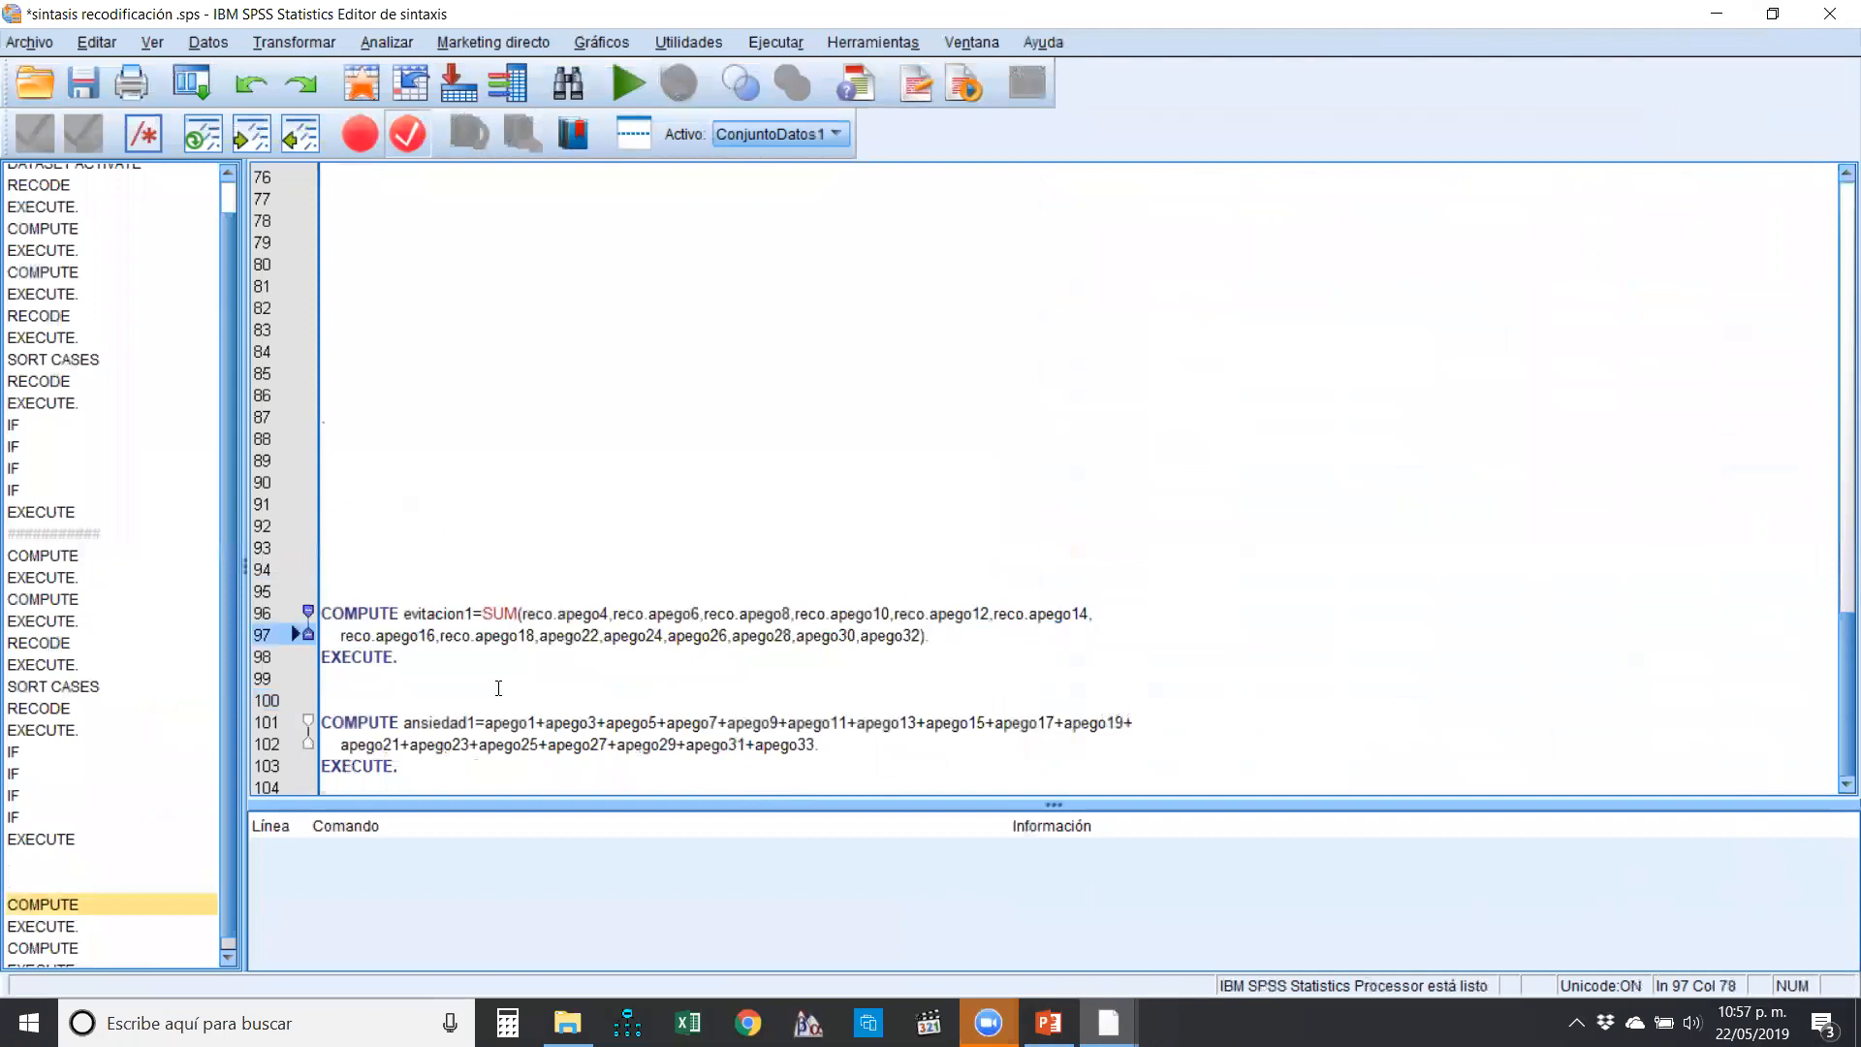
key(ctrl+r)
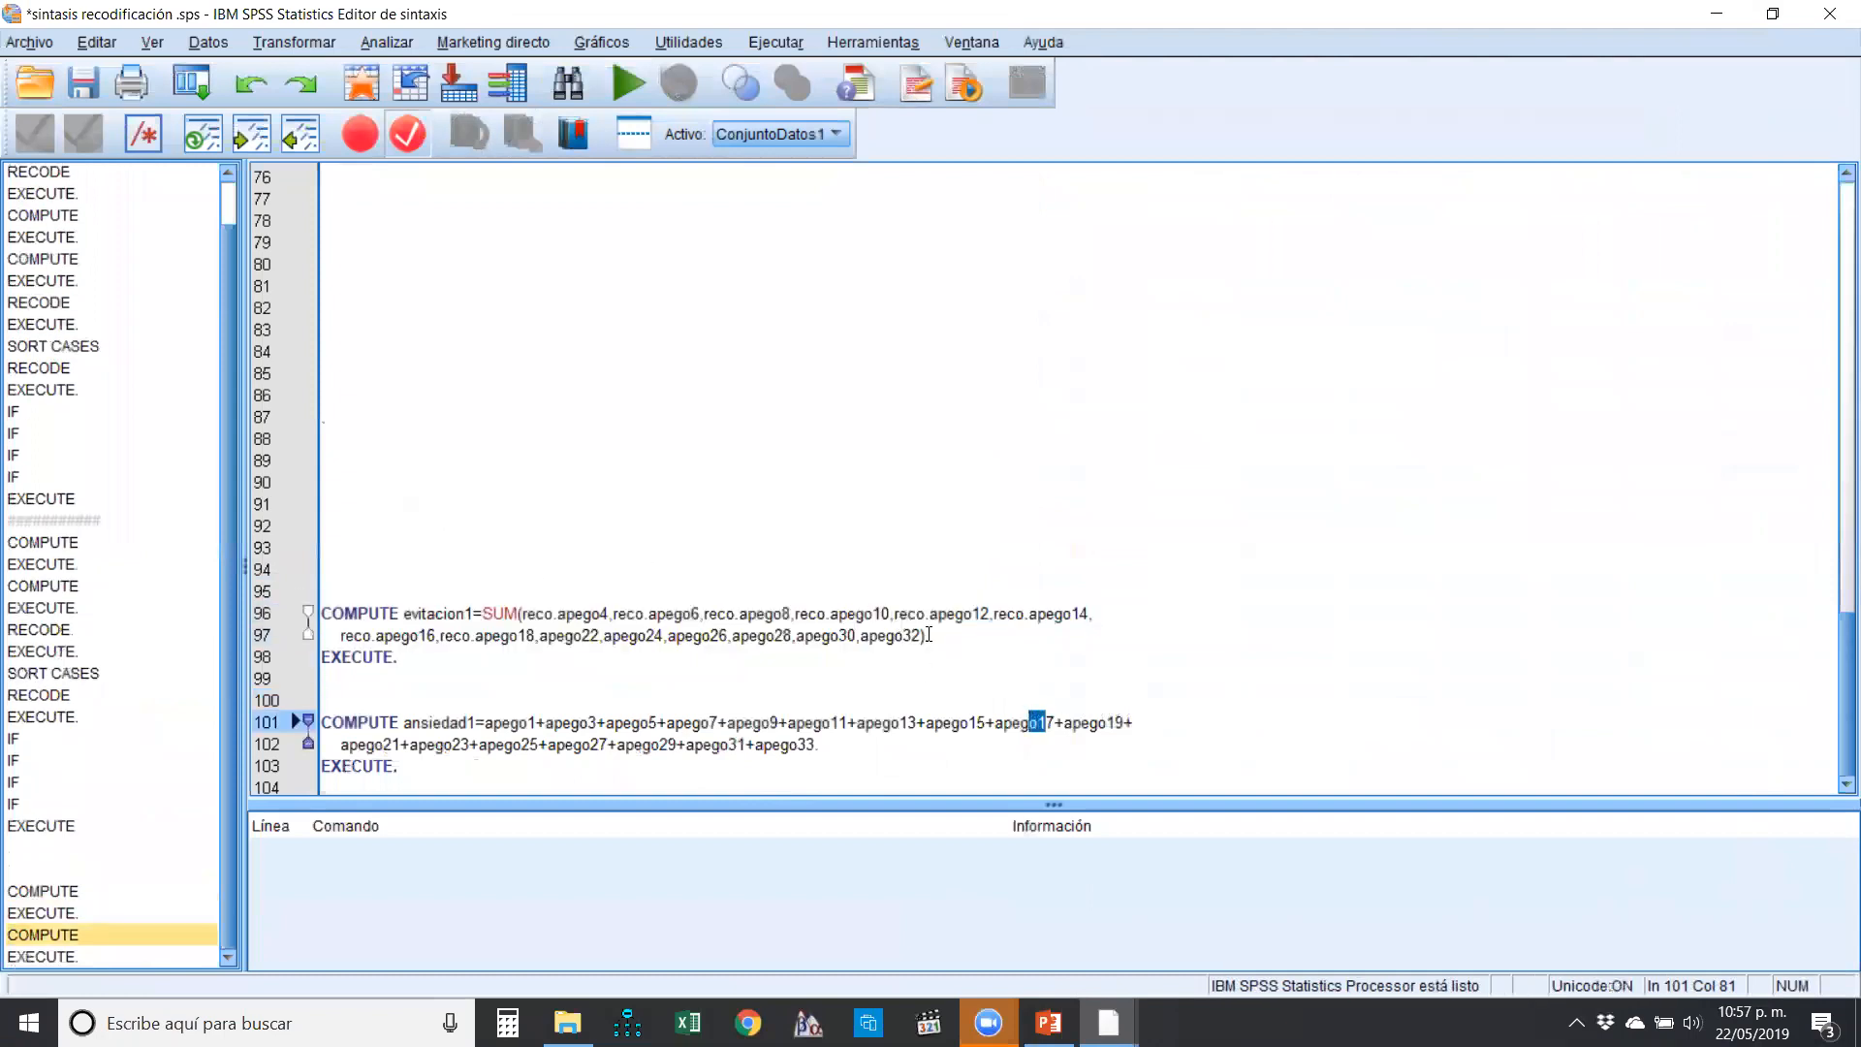
click(926, 636)
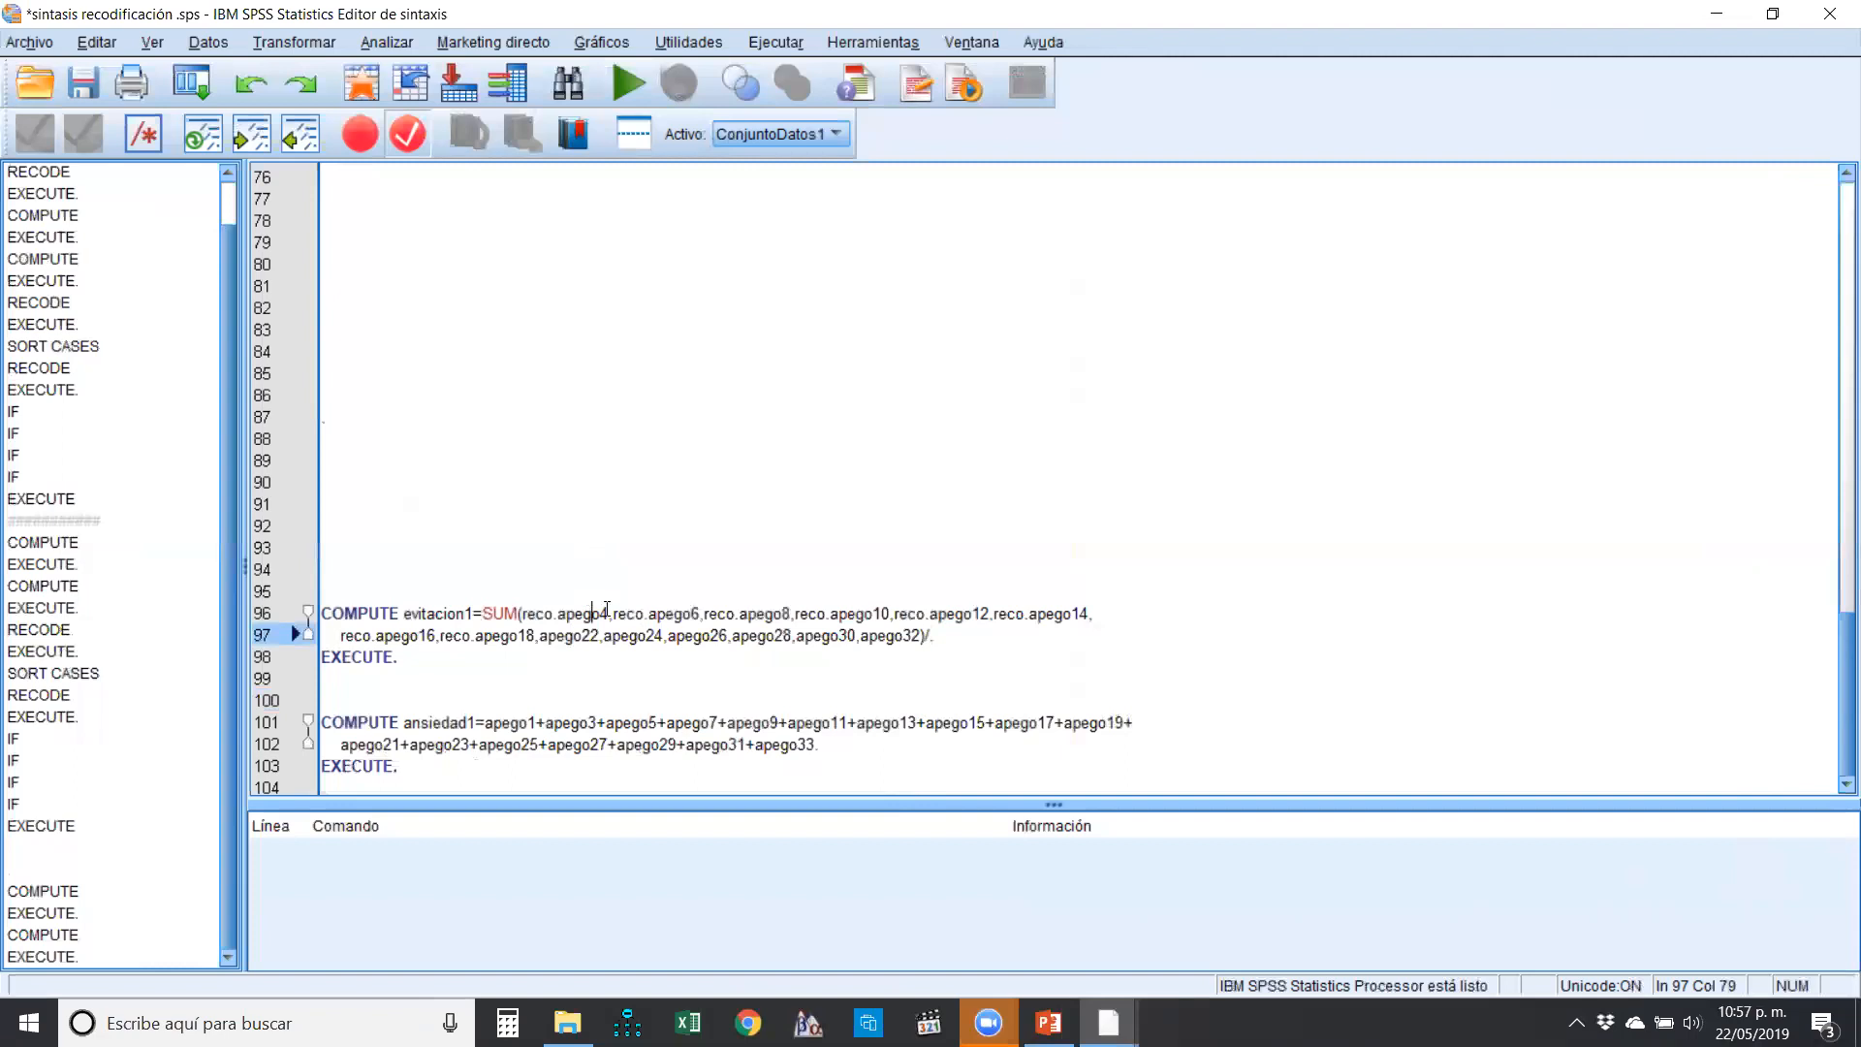
click(655, 614)
click(754, 613)
click(859, 614)
click(955, 615)
click(1046, 615)
click(425, 637)
click(504, 637)
click(566, 637)
click(712, 637)
click(790, 636)
click(884, 637)
click(928, 636)
text(/)
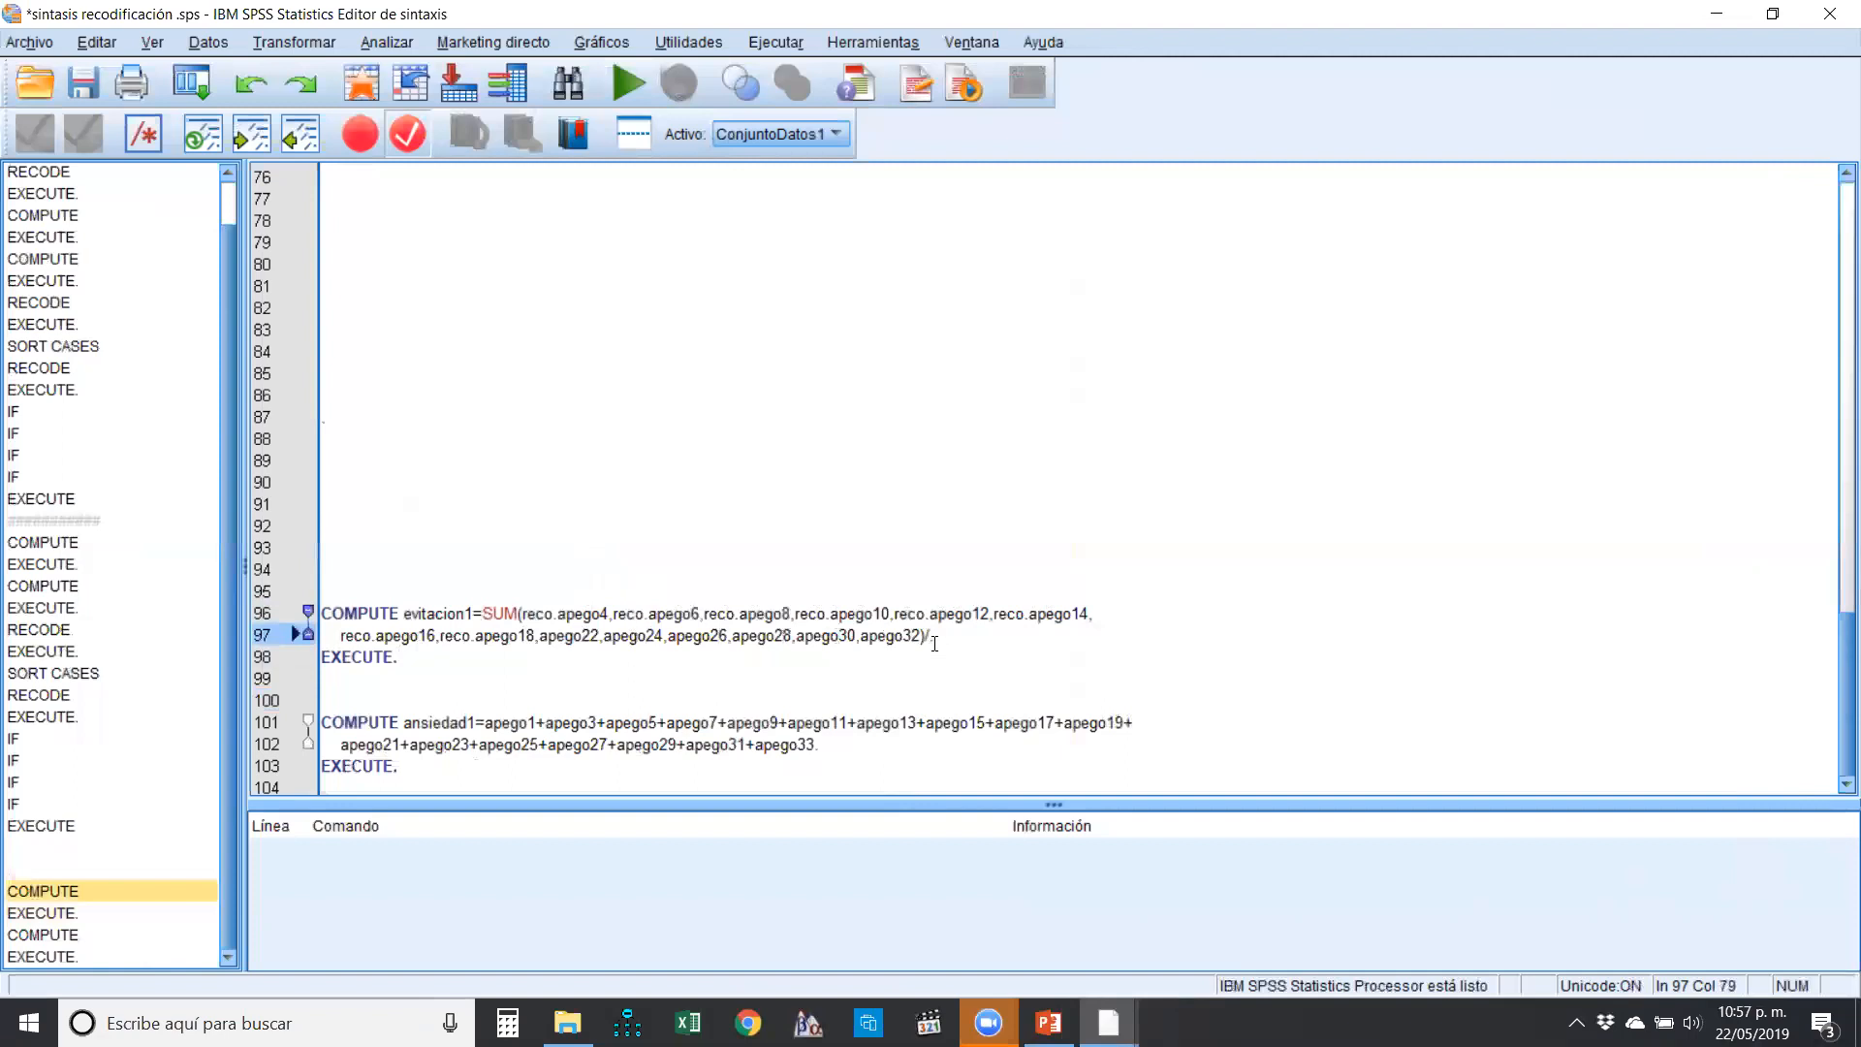
text(14)
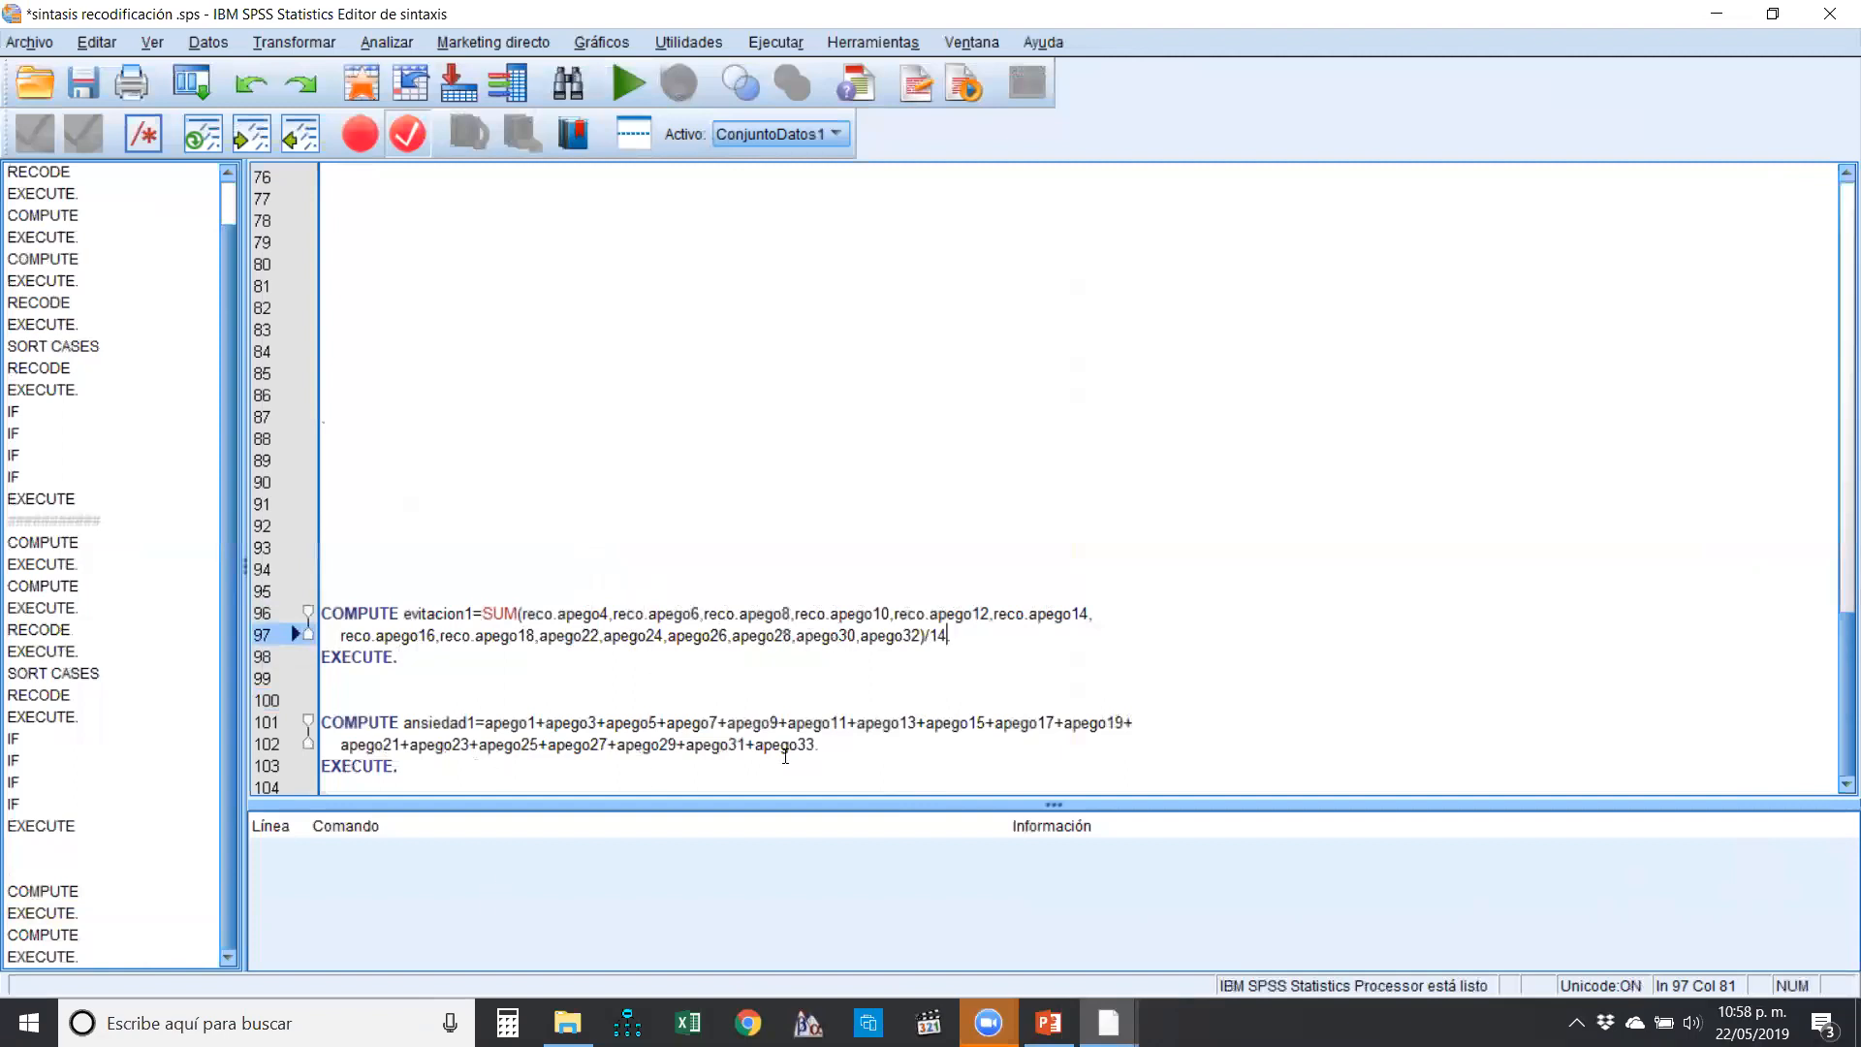
- Run the edited evitacion1 COMPUTE block and move the recalculated column directly after EVITACION in the case data
drag(1011, 649, 323, 548)
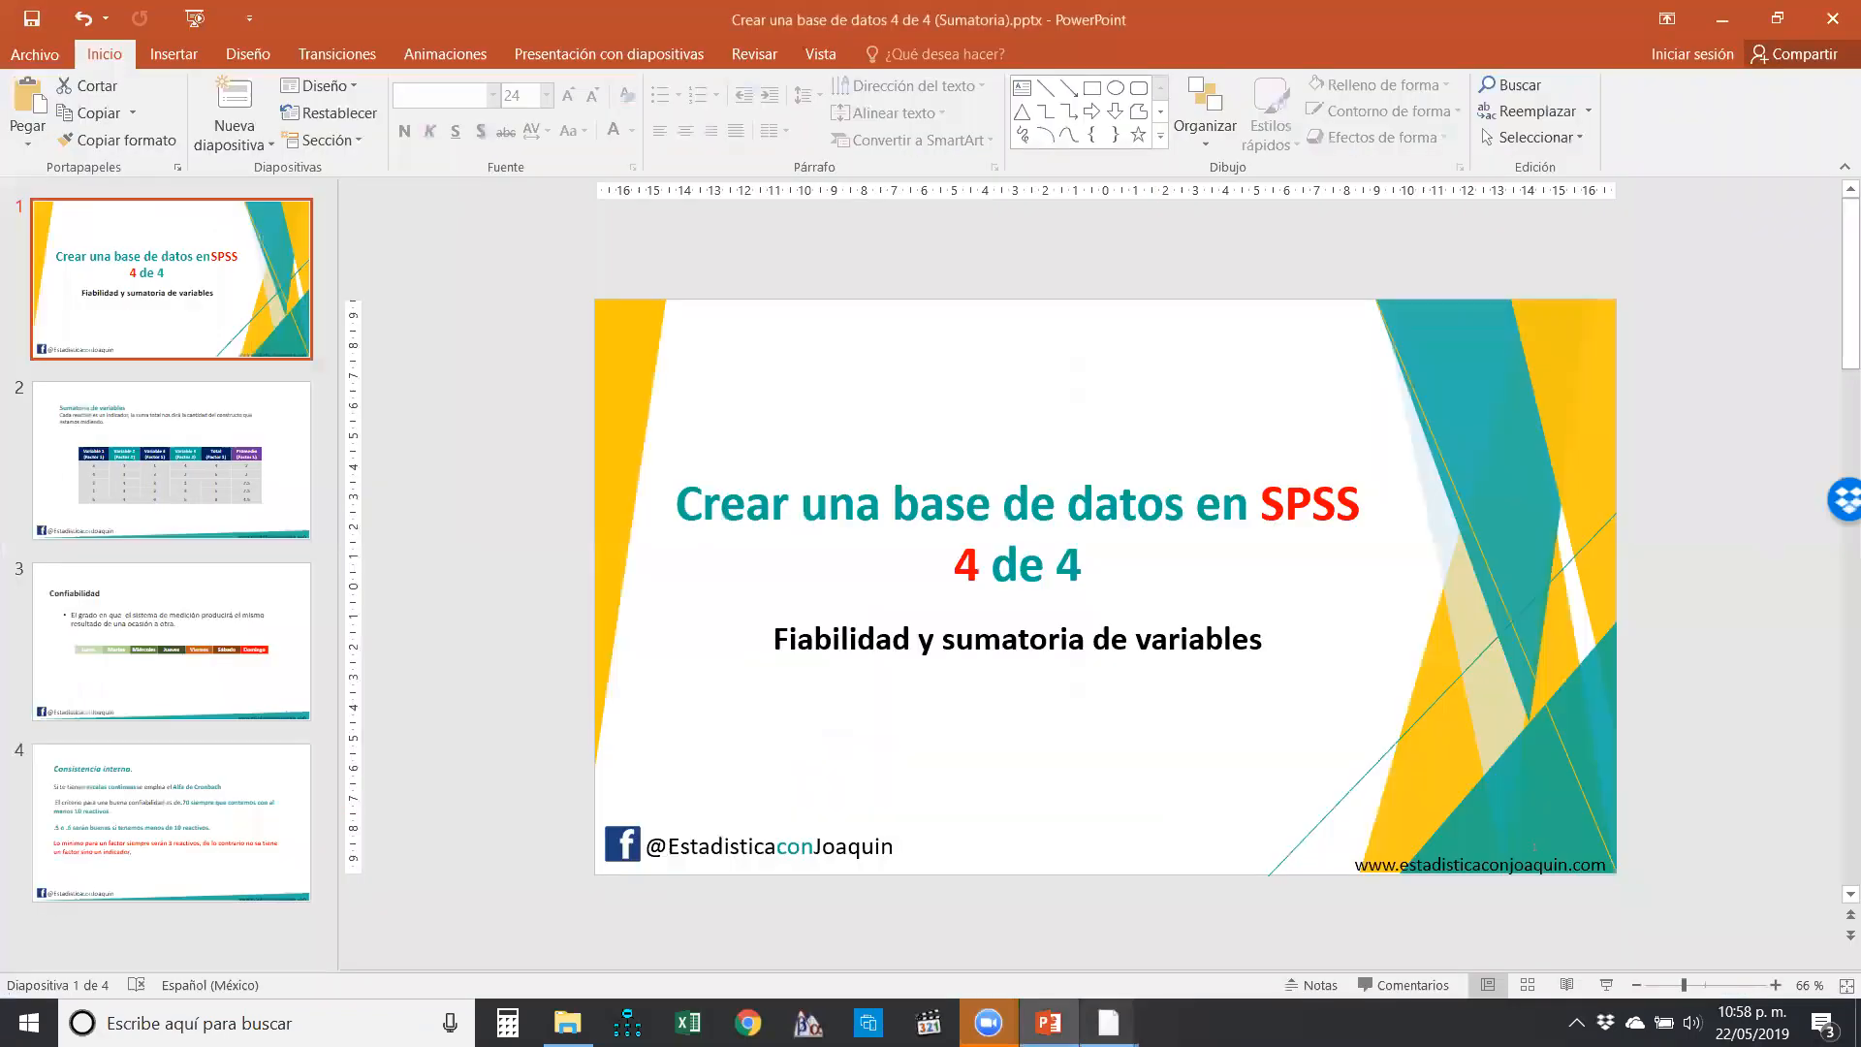
mouse_move(1109, 1022)
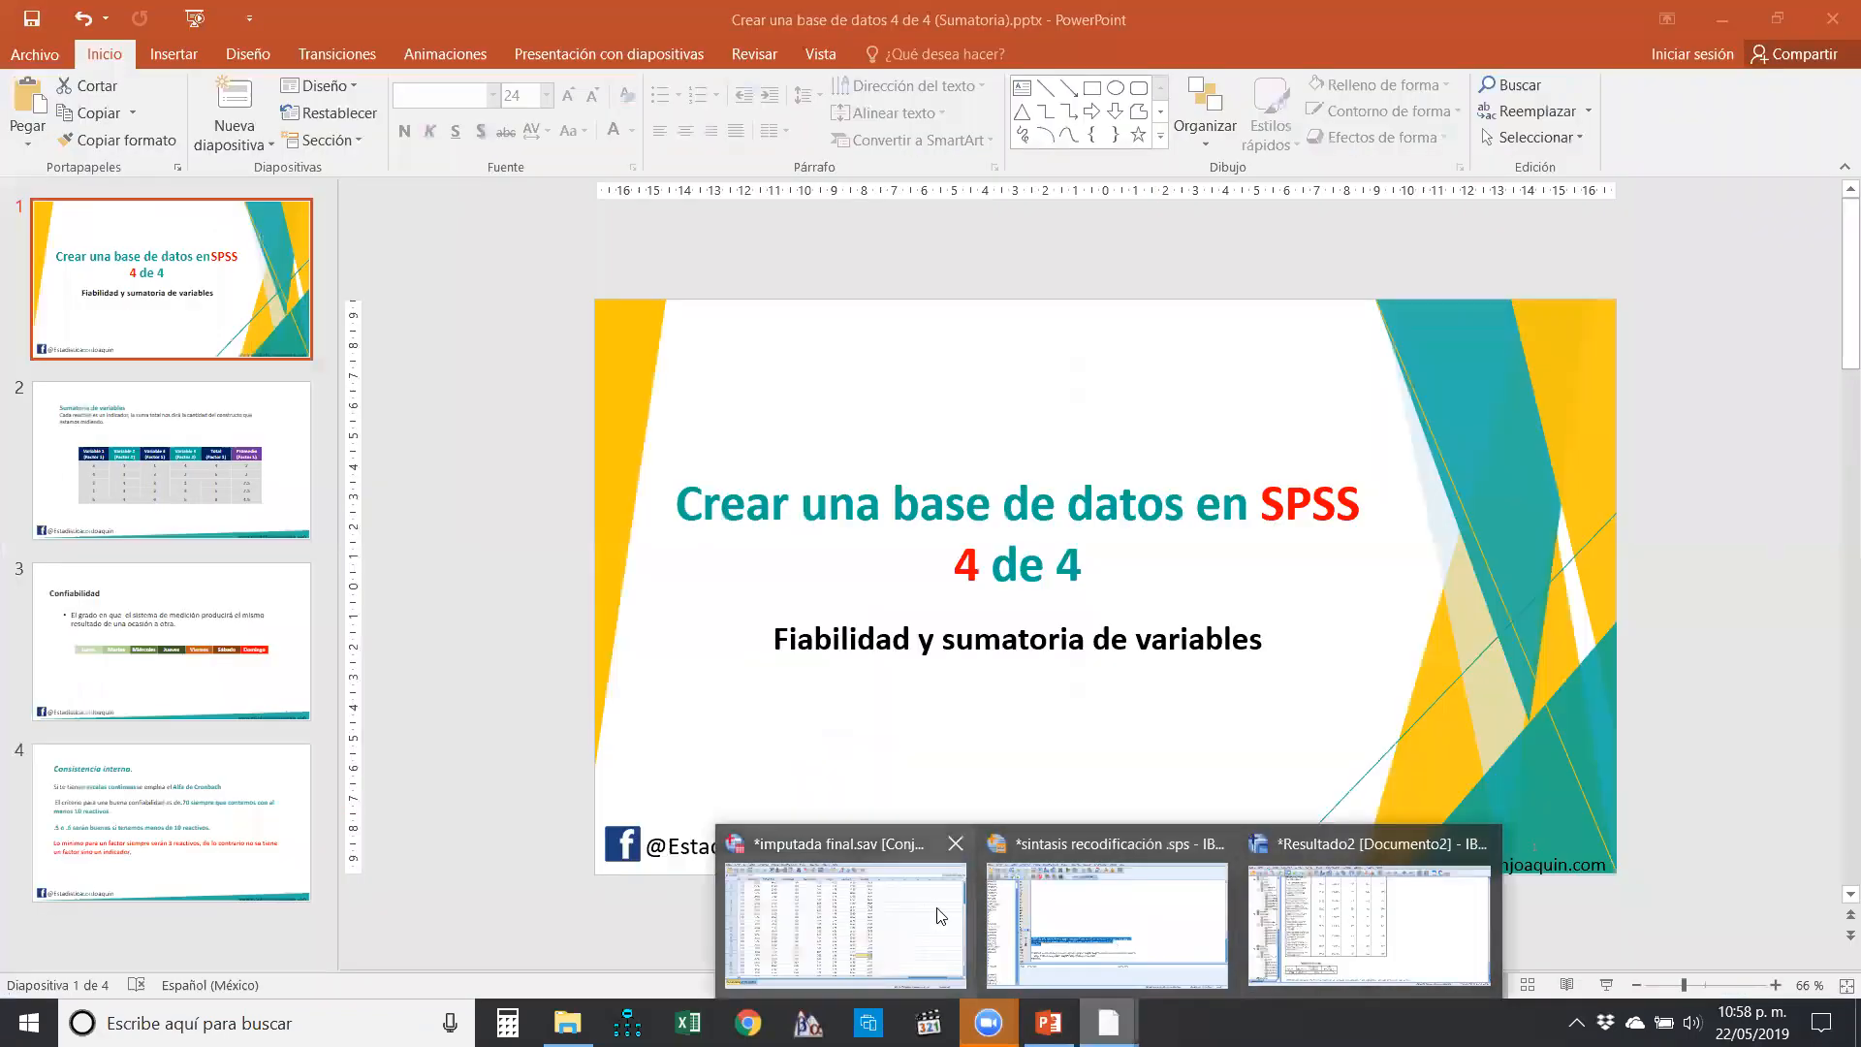
click(850, 908)
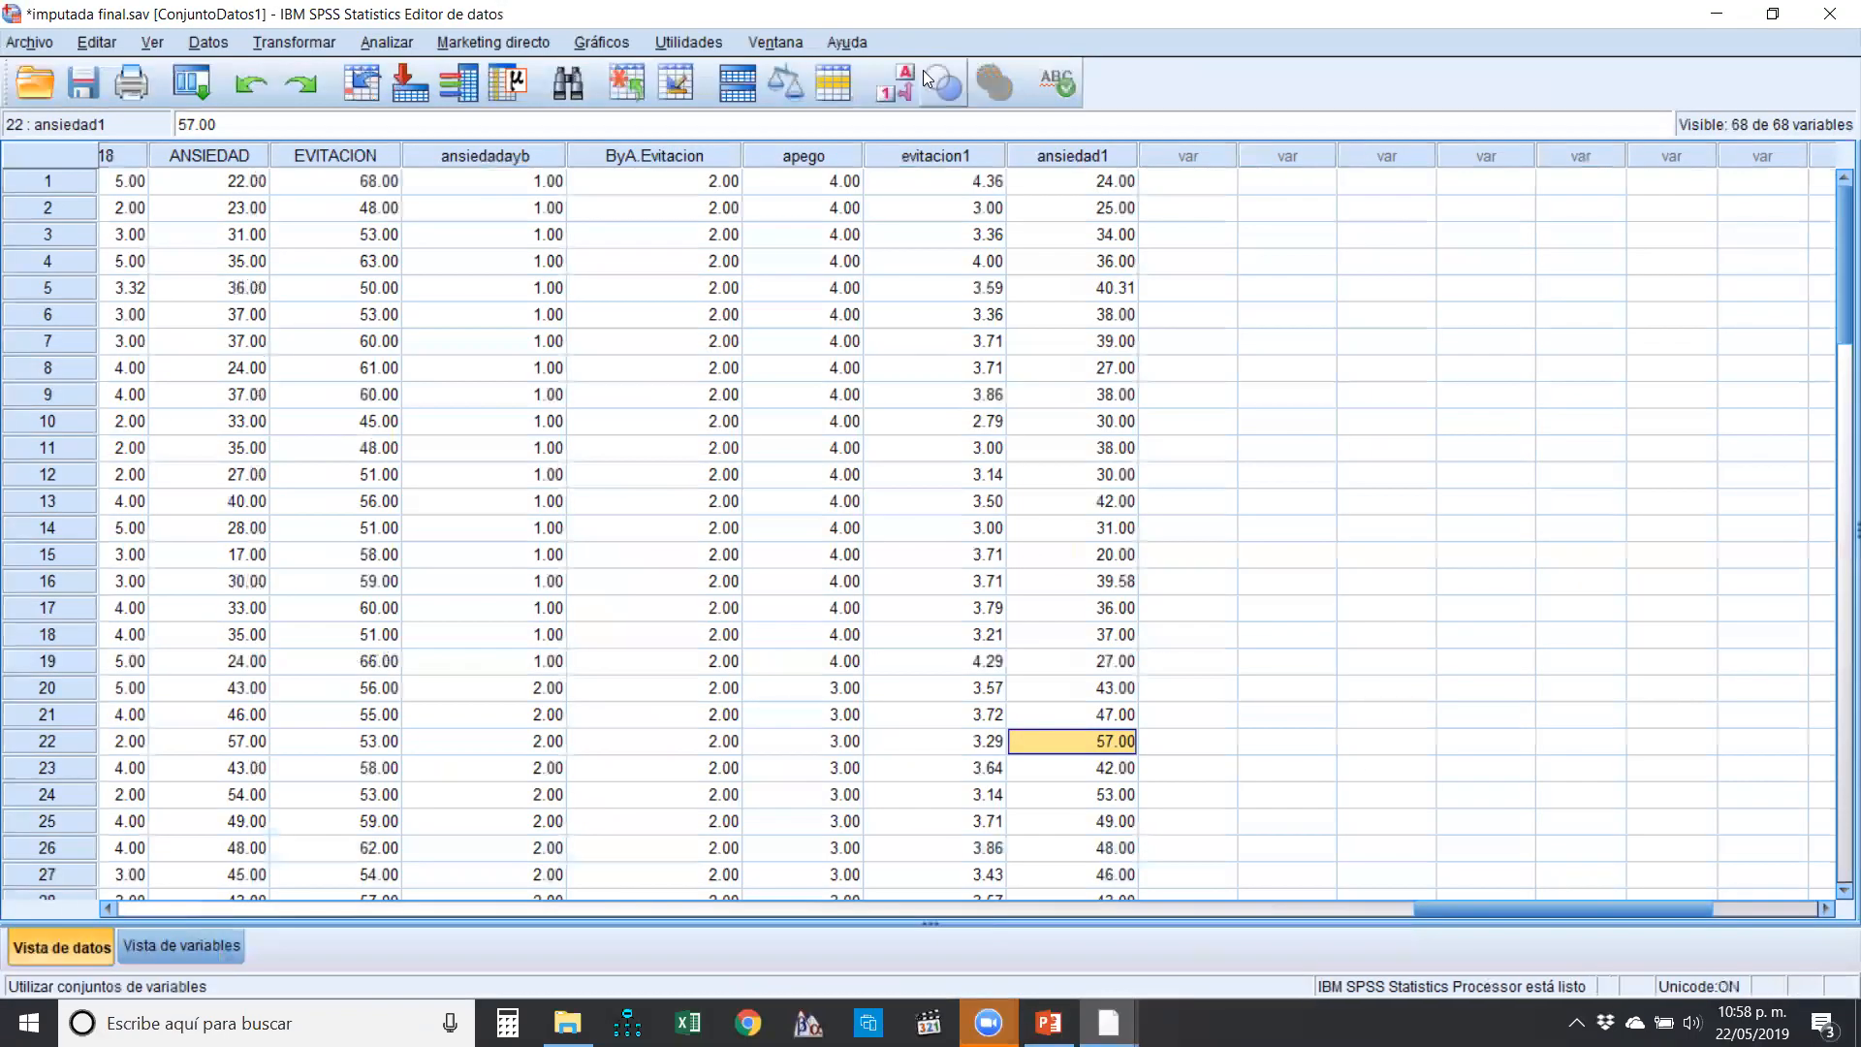
click(804, 260)
click(938, 156)
drag(942, 159, 422, 151)
click(450, 287)
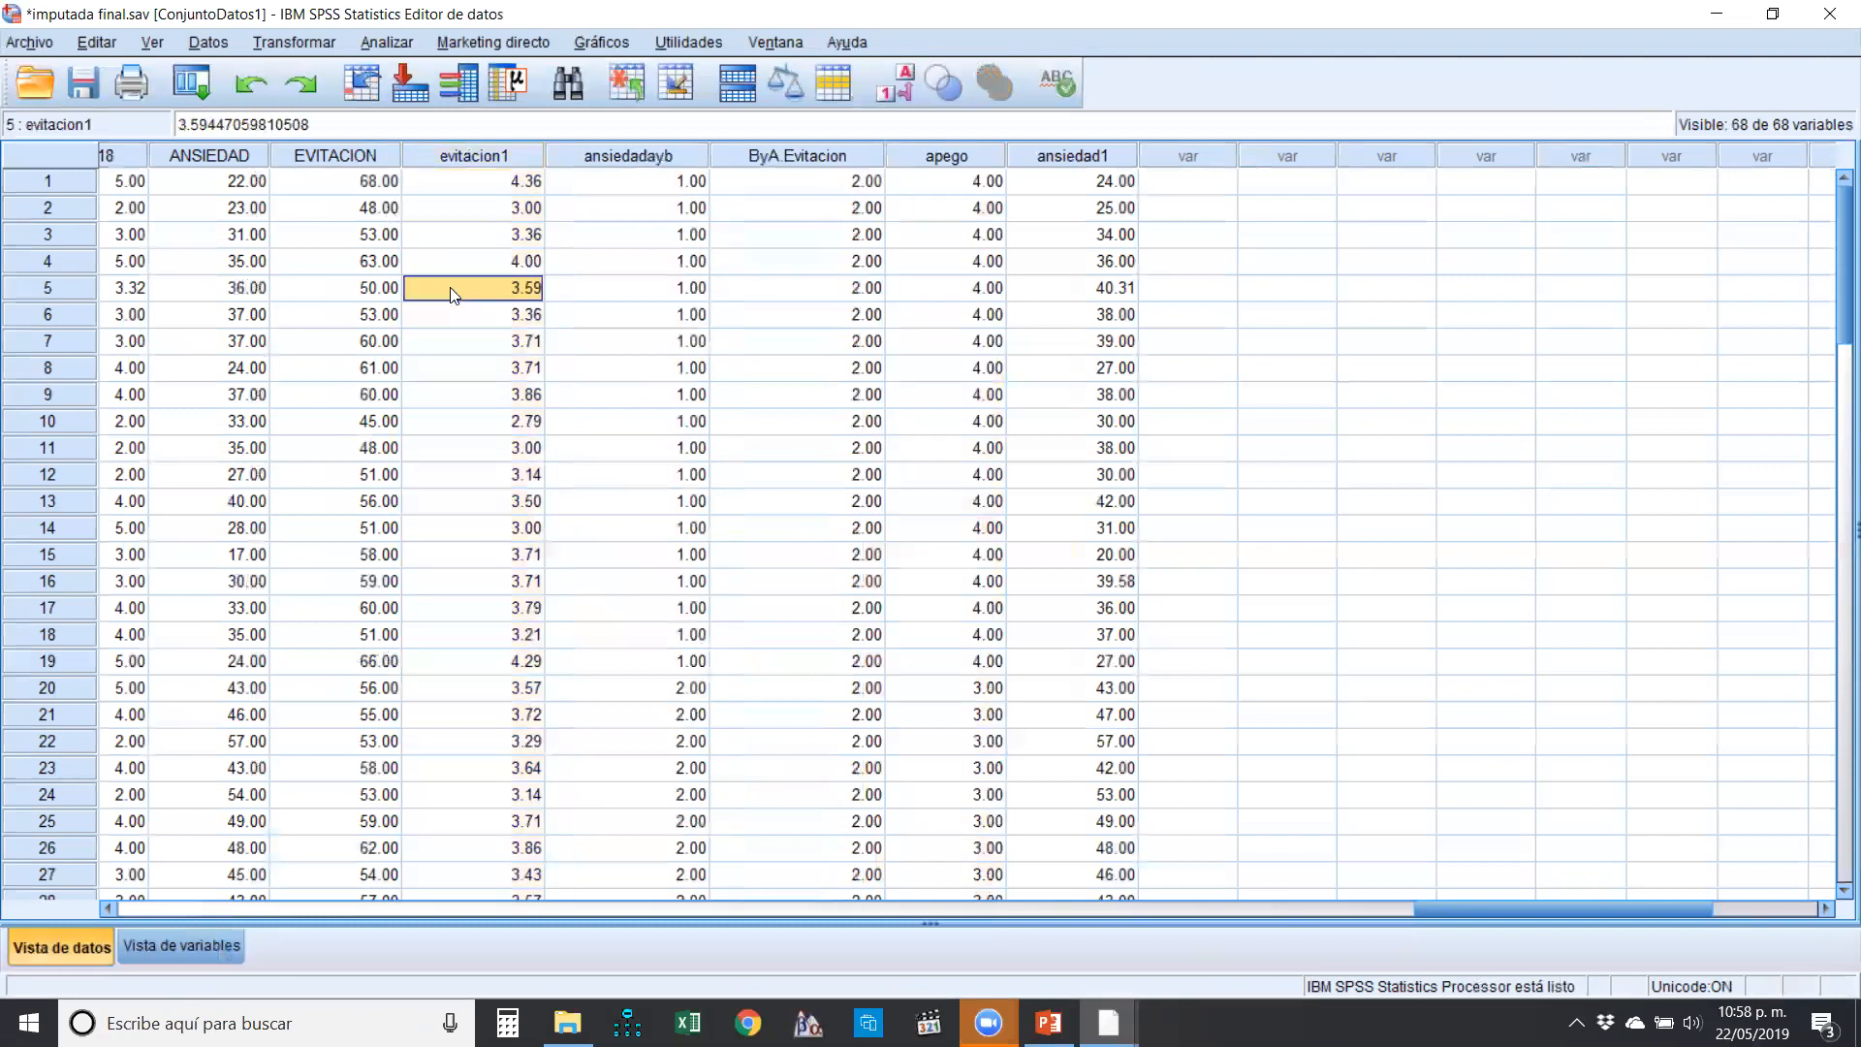
- Compare the averaged evitacion1 scores with the EVITACION totals across cases, such as 4, 11, 12 and 61
click(367, 262)
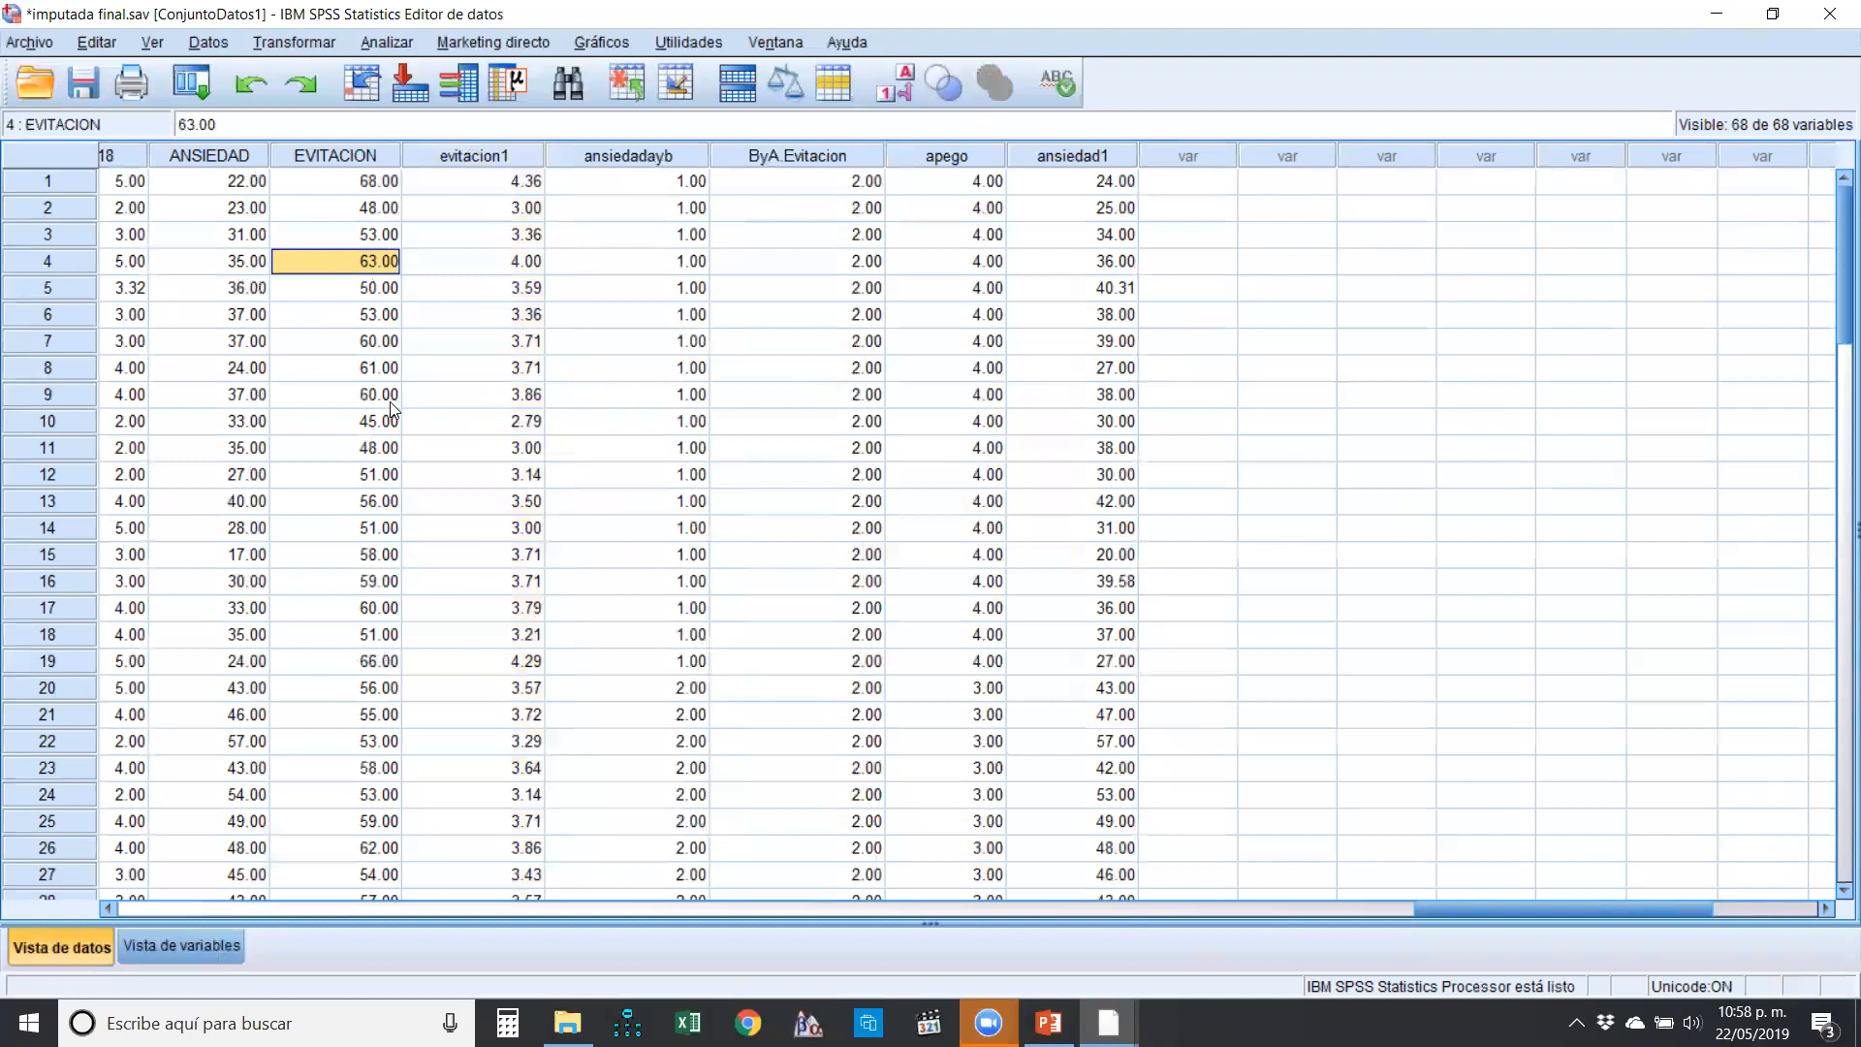
scroll(324, 472, down, 3)
scroll(324, 472, down, 4)
scroll(407, 485, up, 7)
click(514, 267)
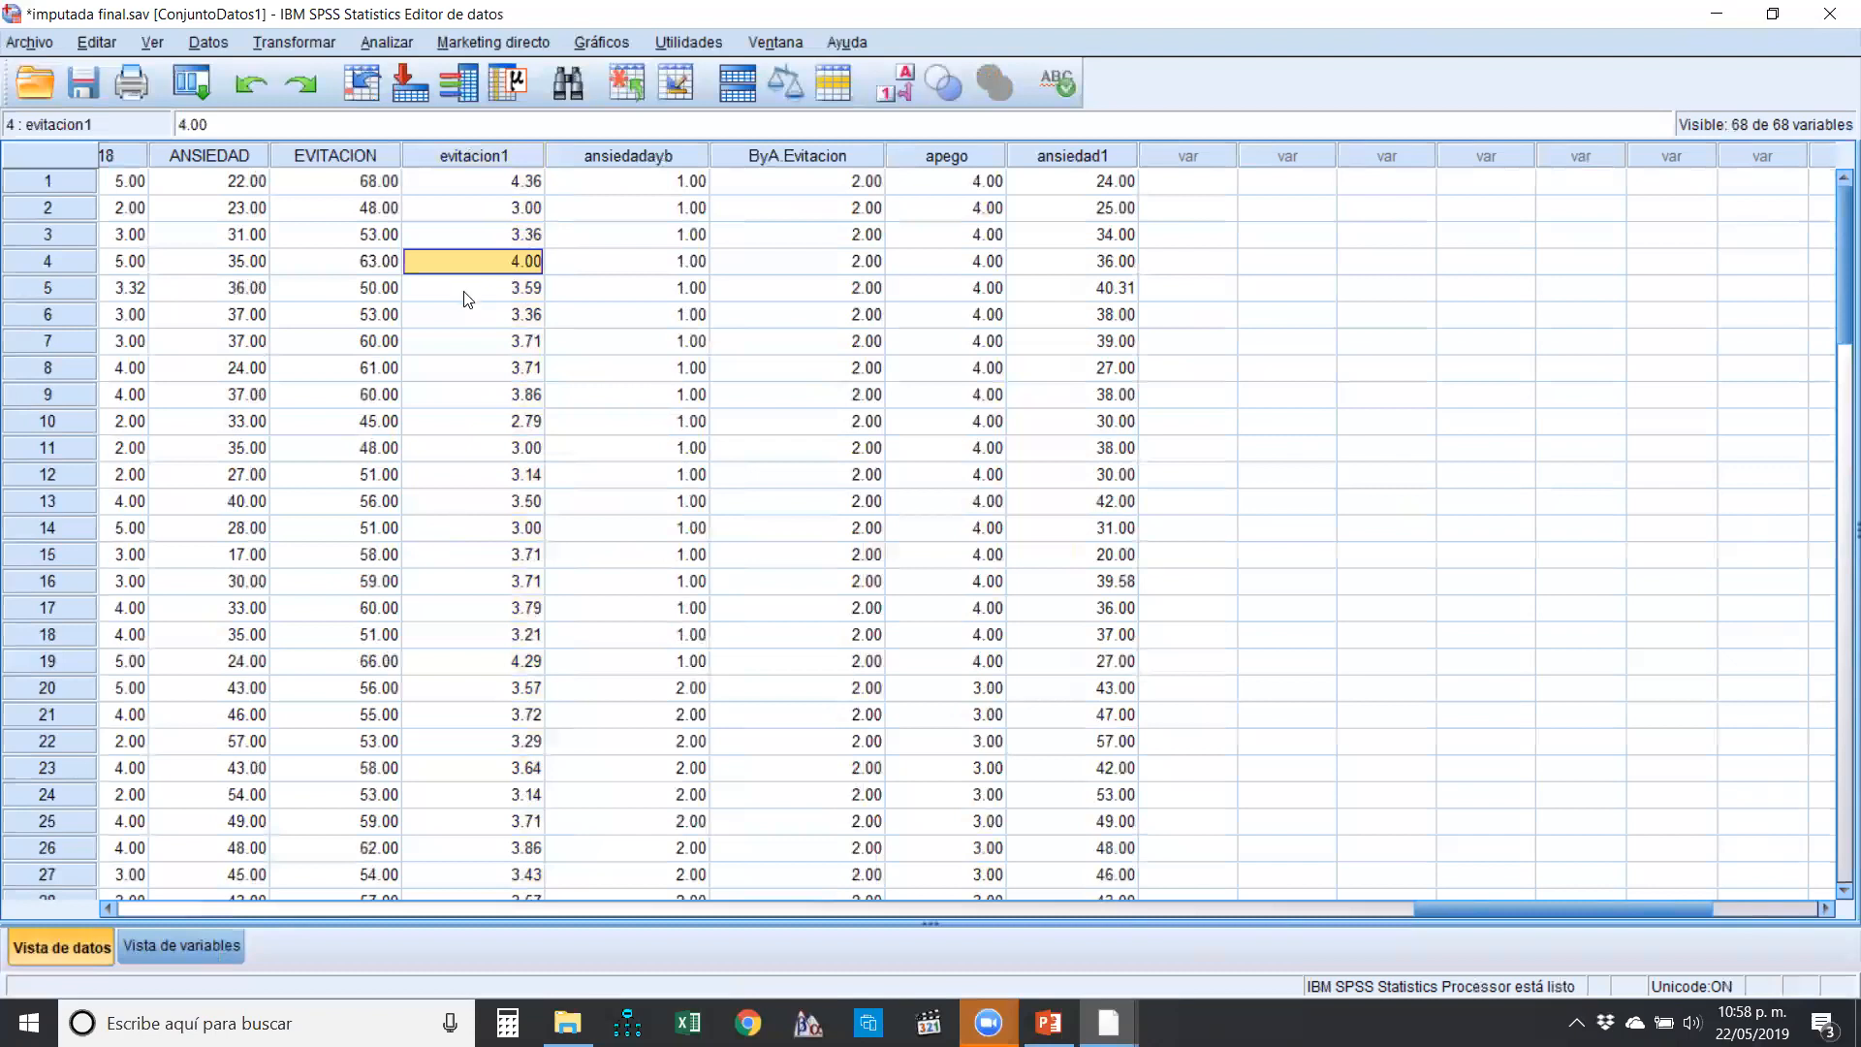
click(504, 371)
click(513, 270)
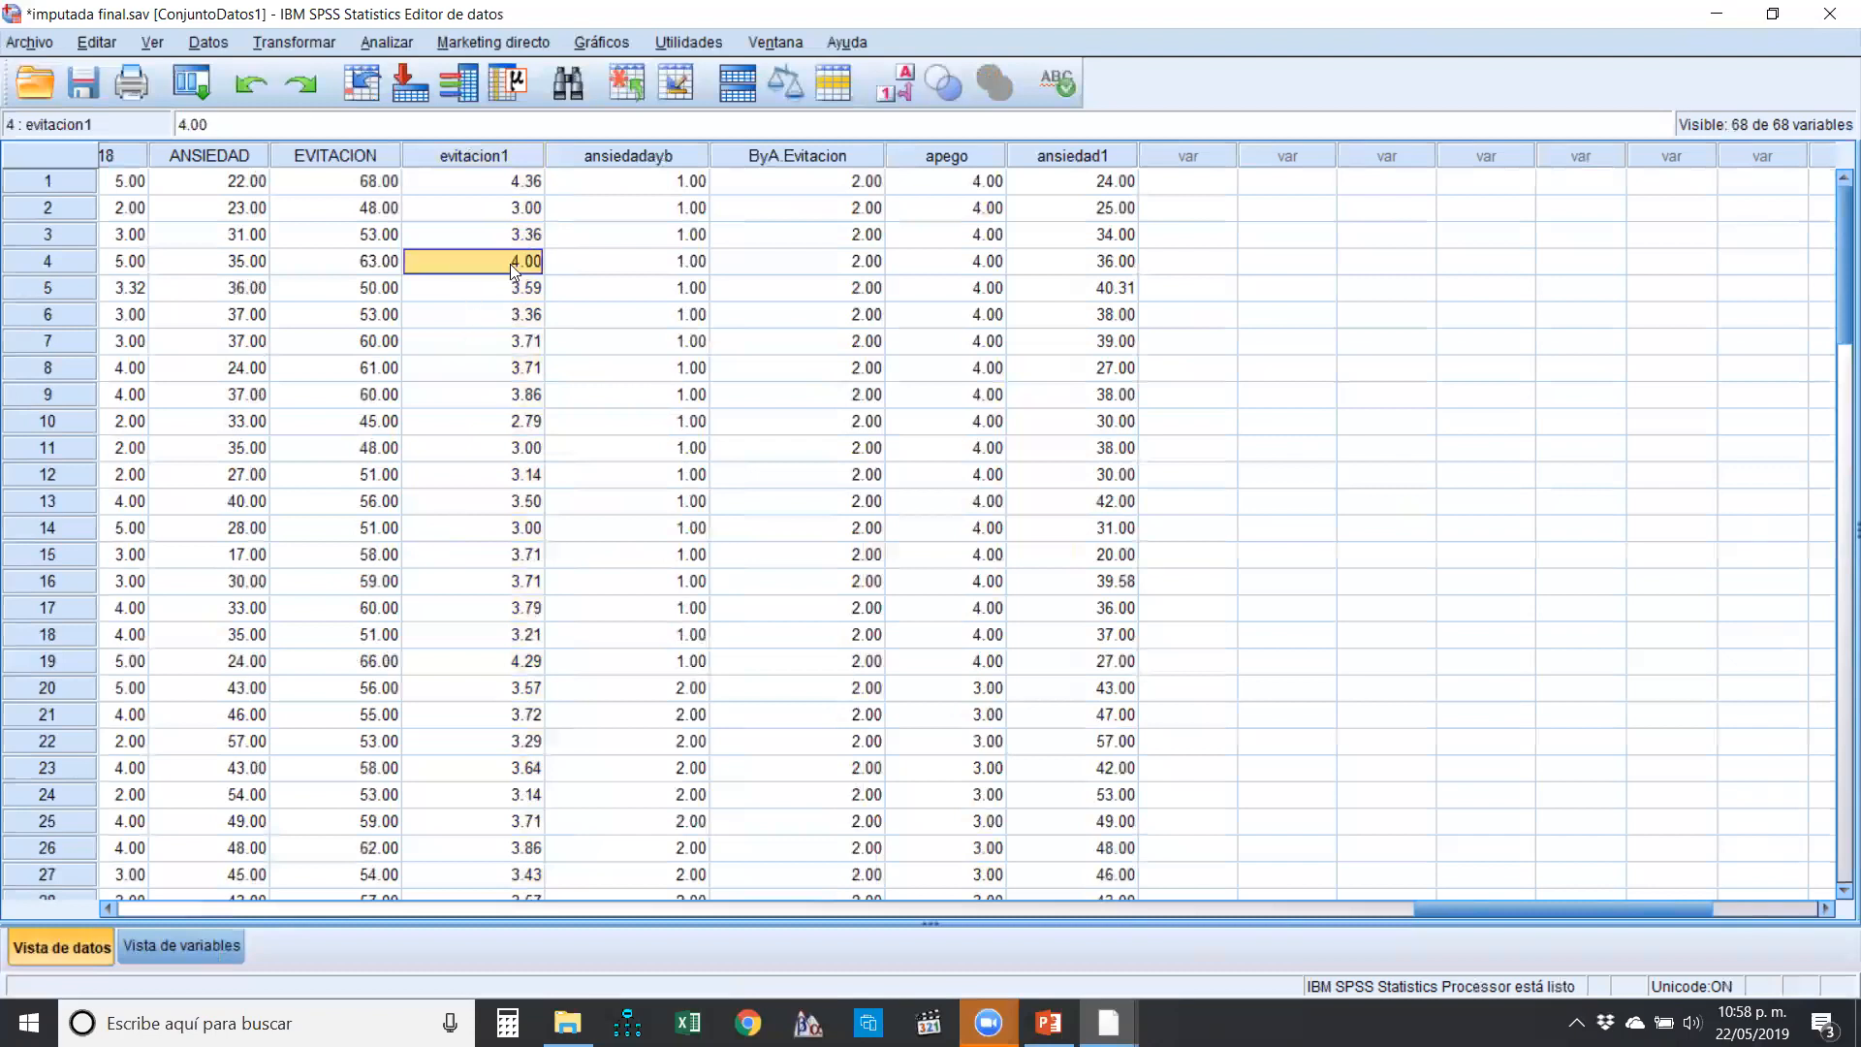
click(514, 208)
click(502, 449)
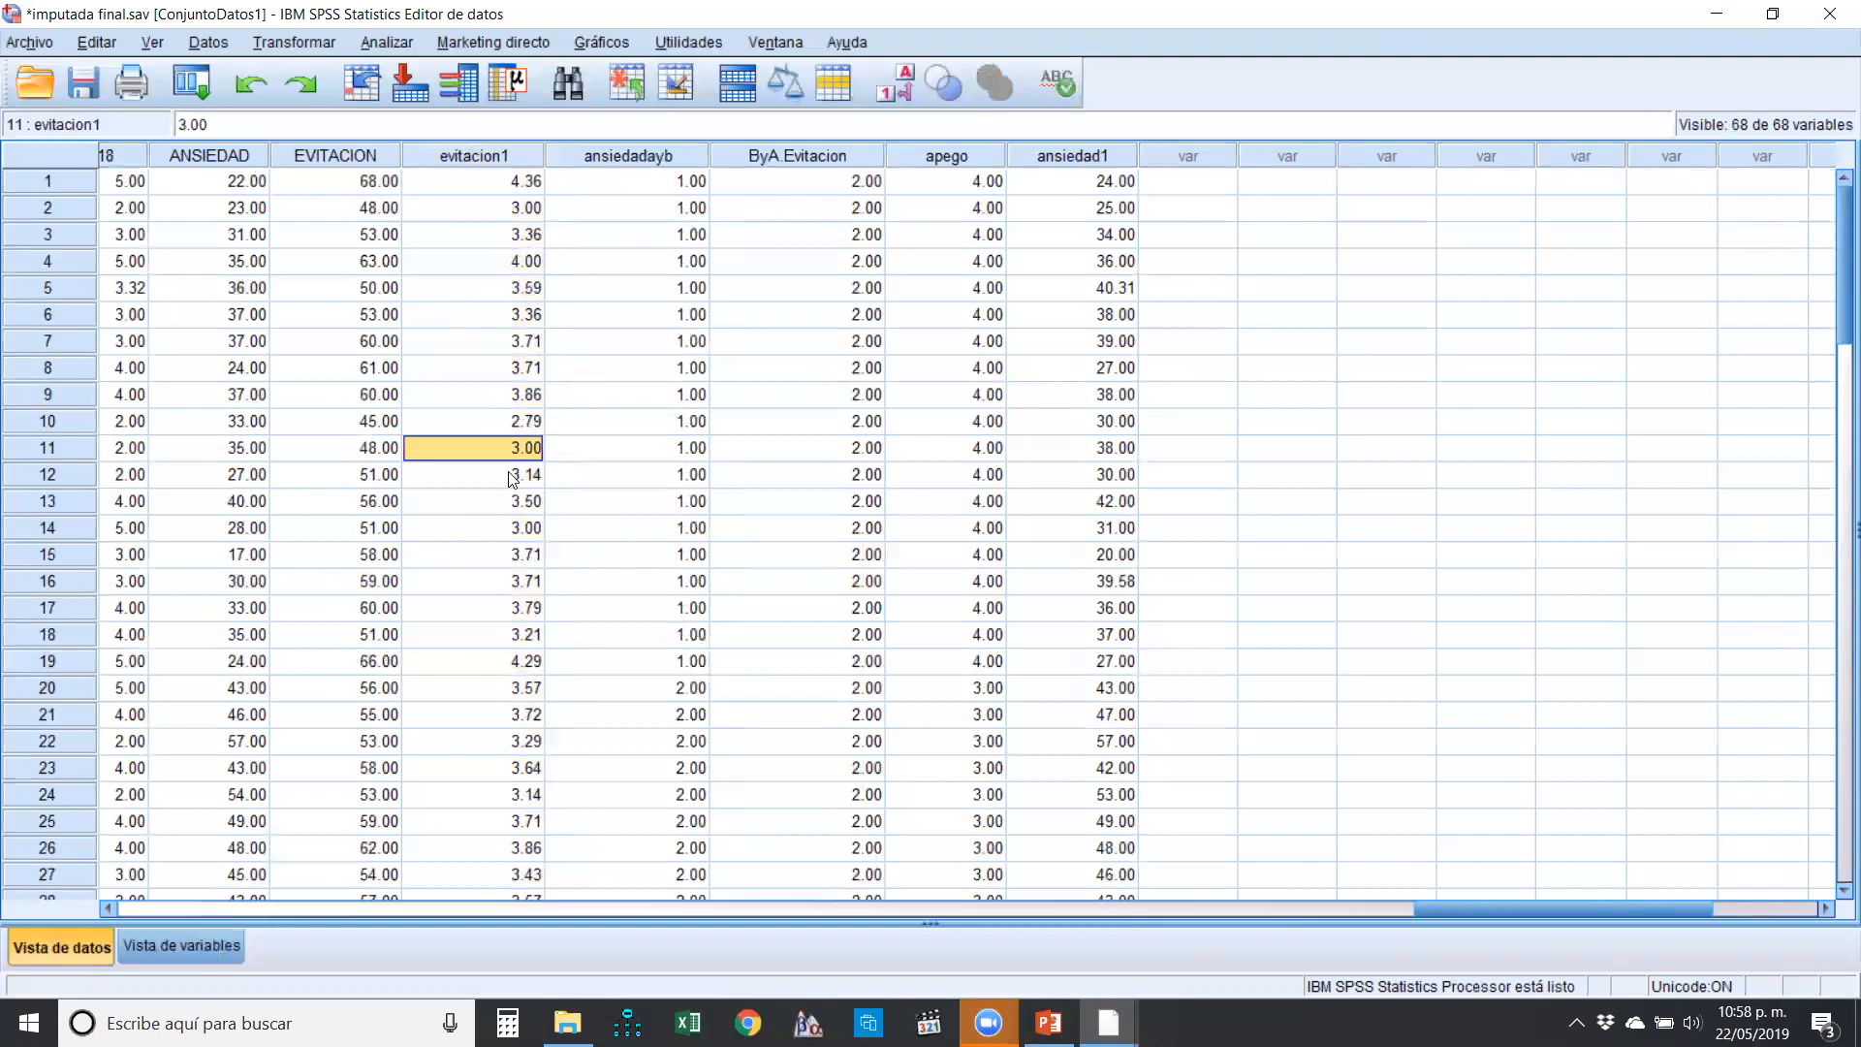
click(512, 479)
scroll(496, 558, down, 16)
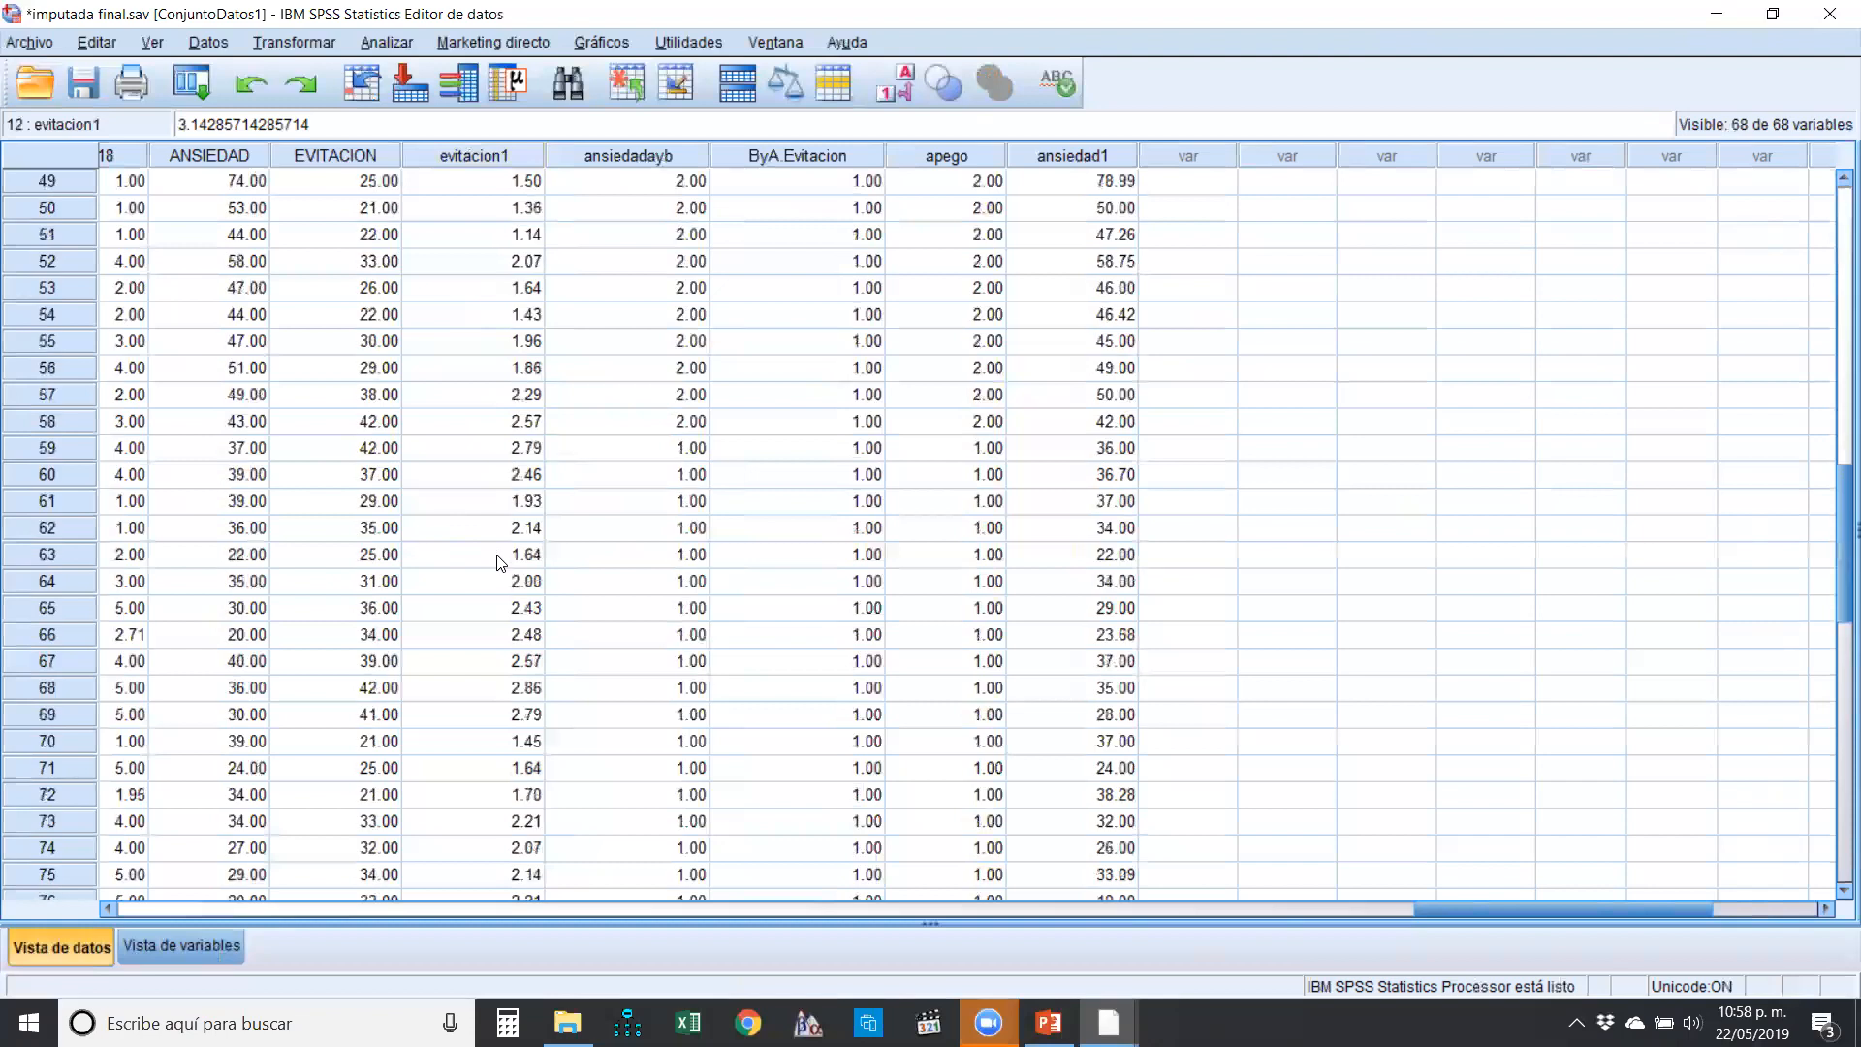
click(518, 502)
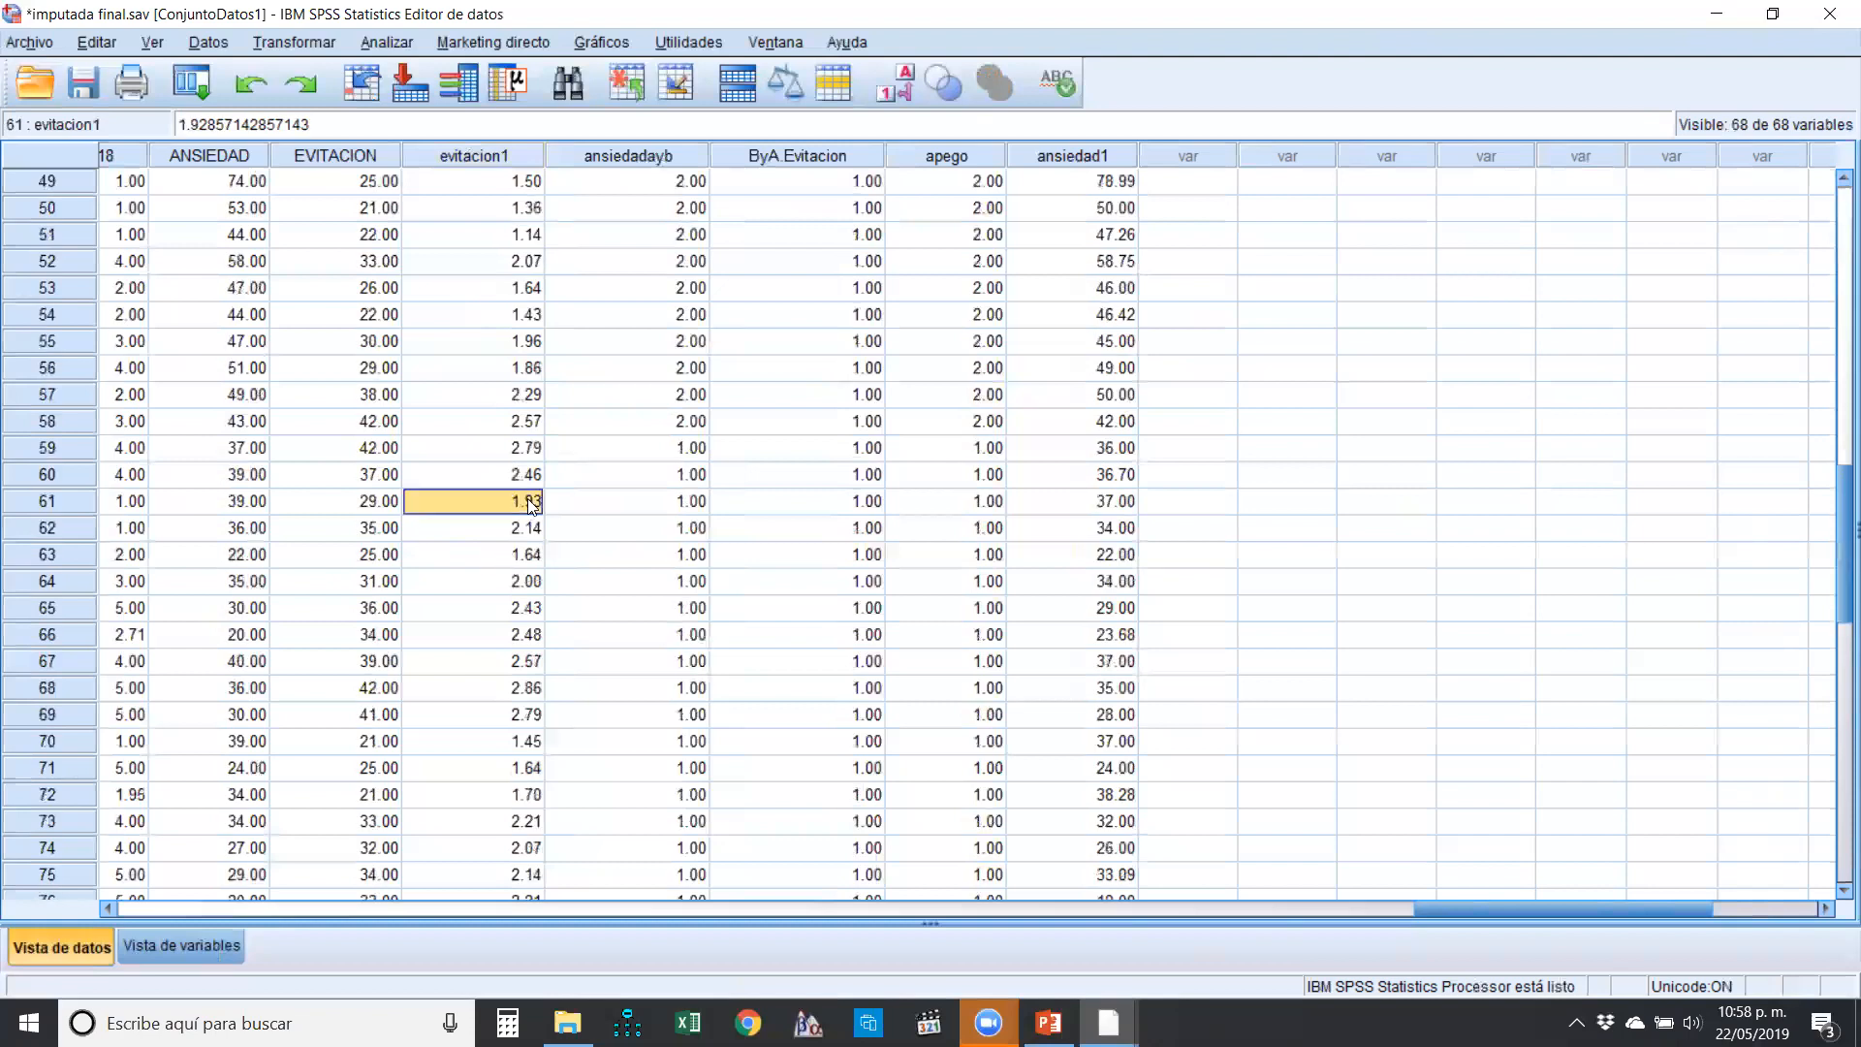
scroll(535, 512, down, 7)
scroll(528, 543, up, 20)
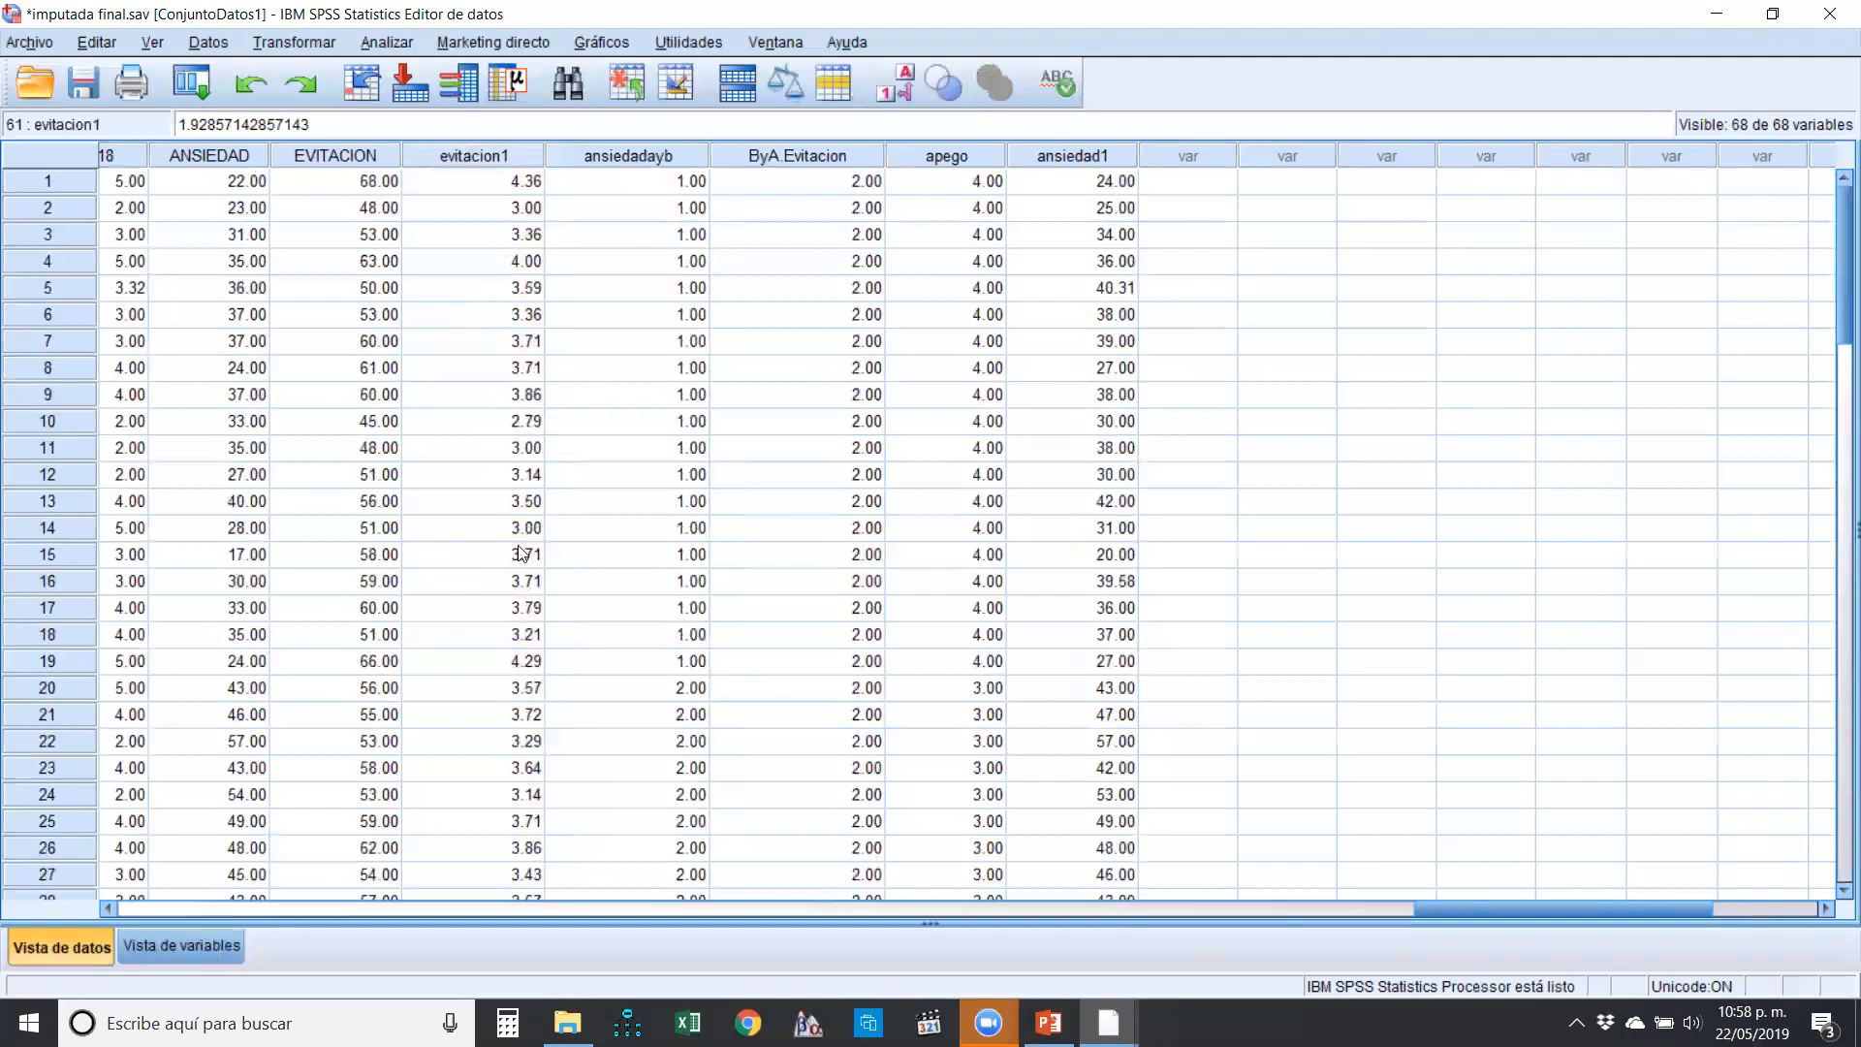
- Move the evitacion1 column to the end of the data, directly after ansiedad1
click(453, 264)
click(482, 153)
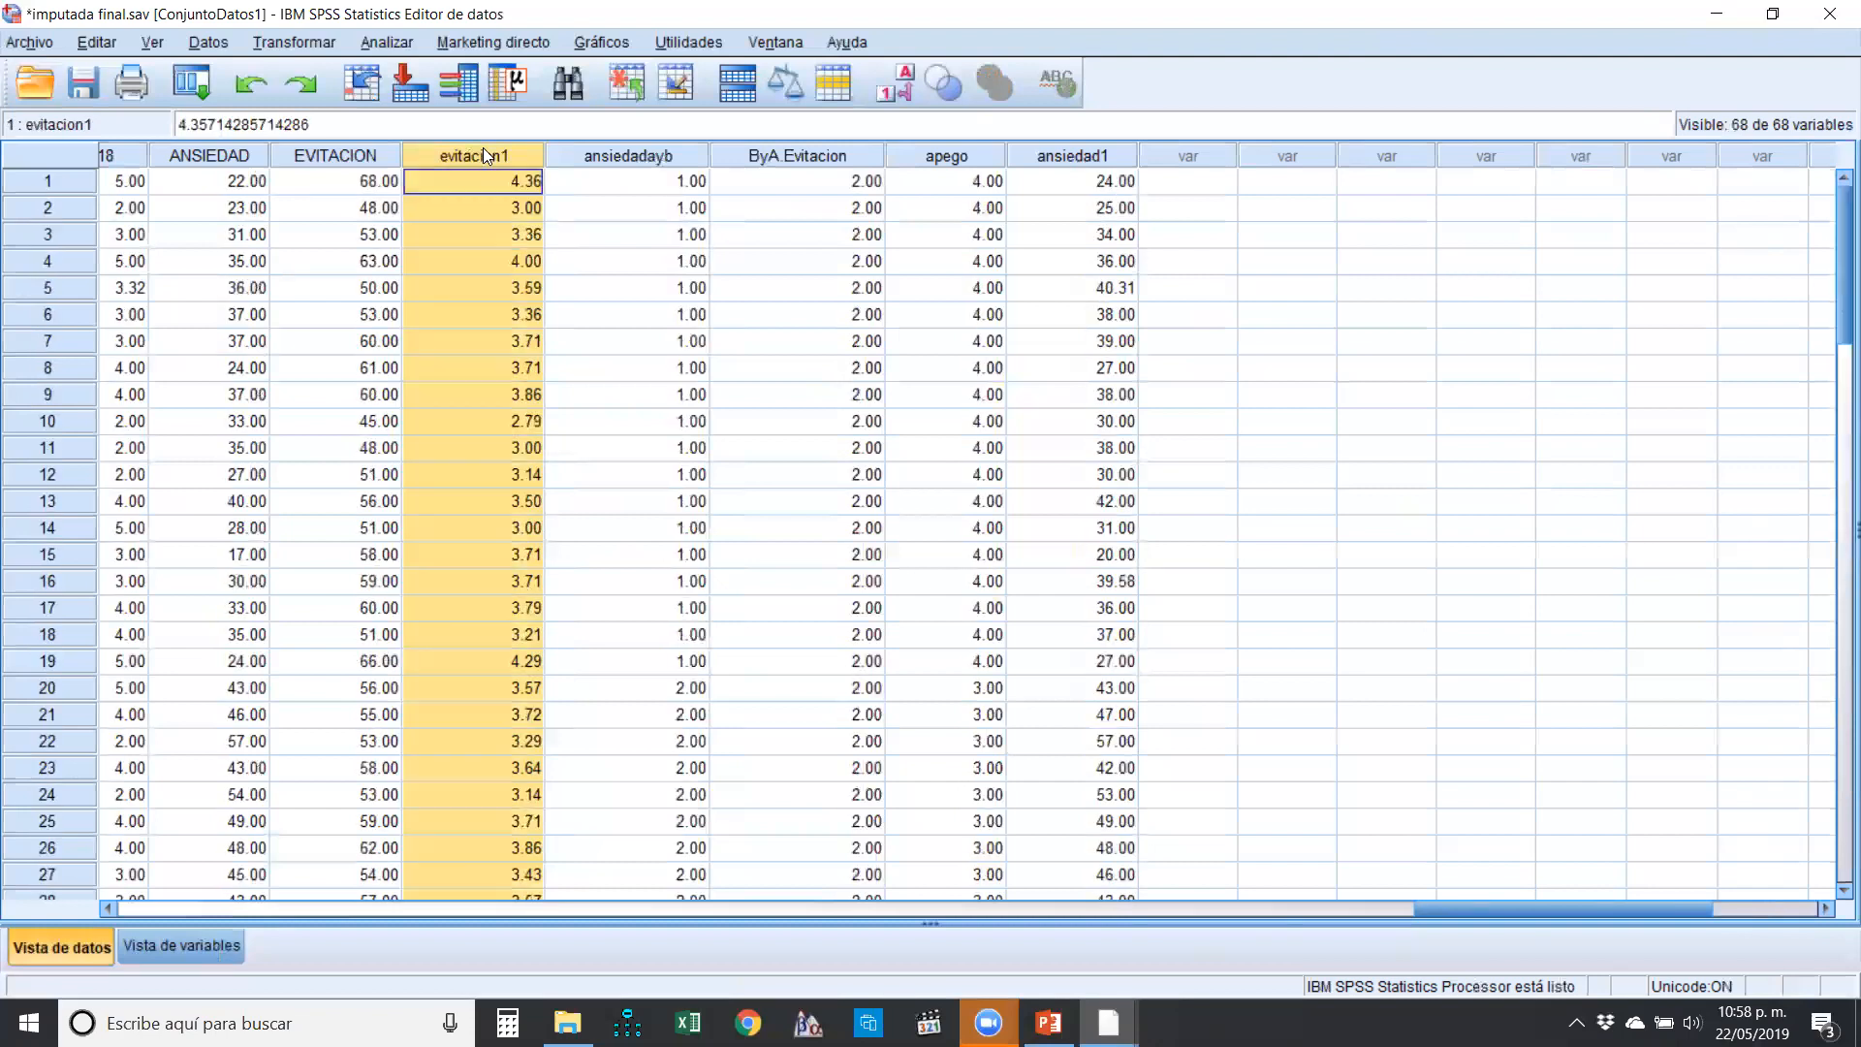
drag(445, 153, 1153, 155)
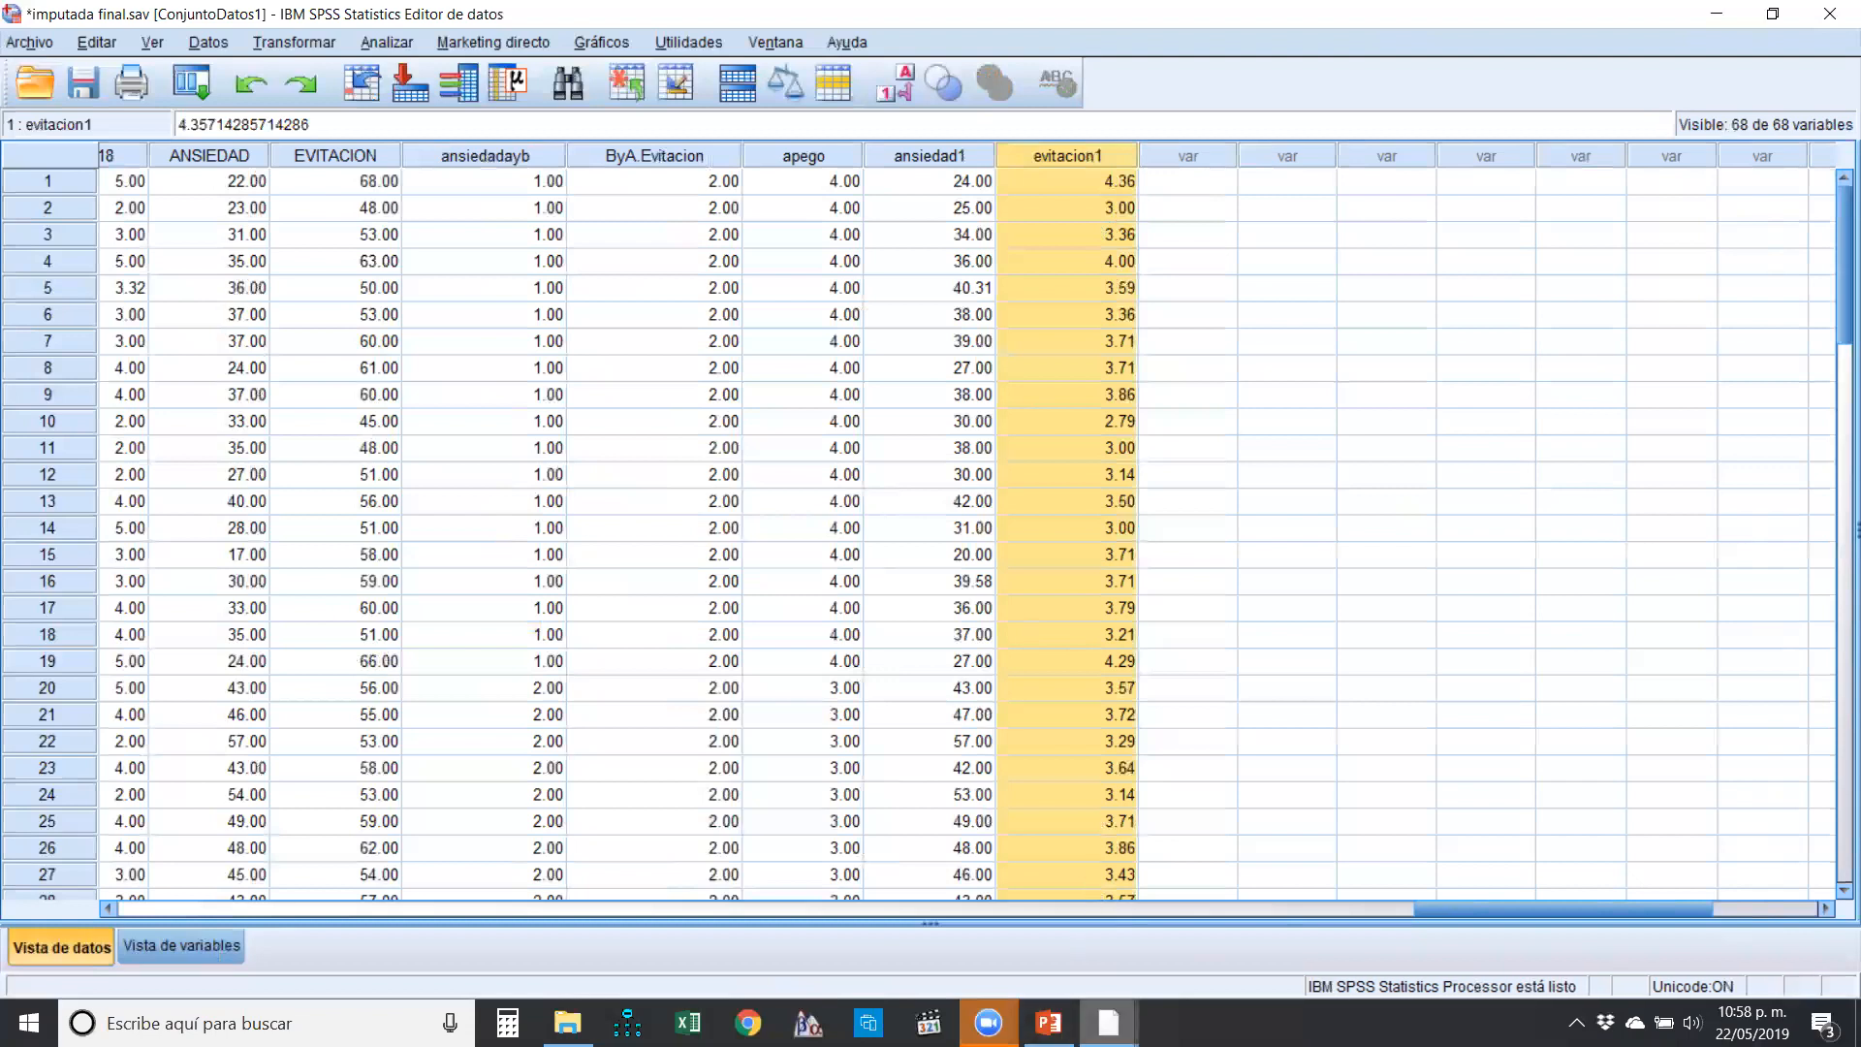
- Count the items in the ansiedad1 COMPUTE expression and append /17 to it to compute an average
click(1109, 1023)
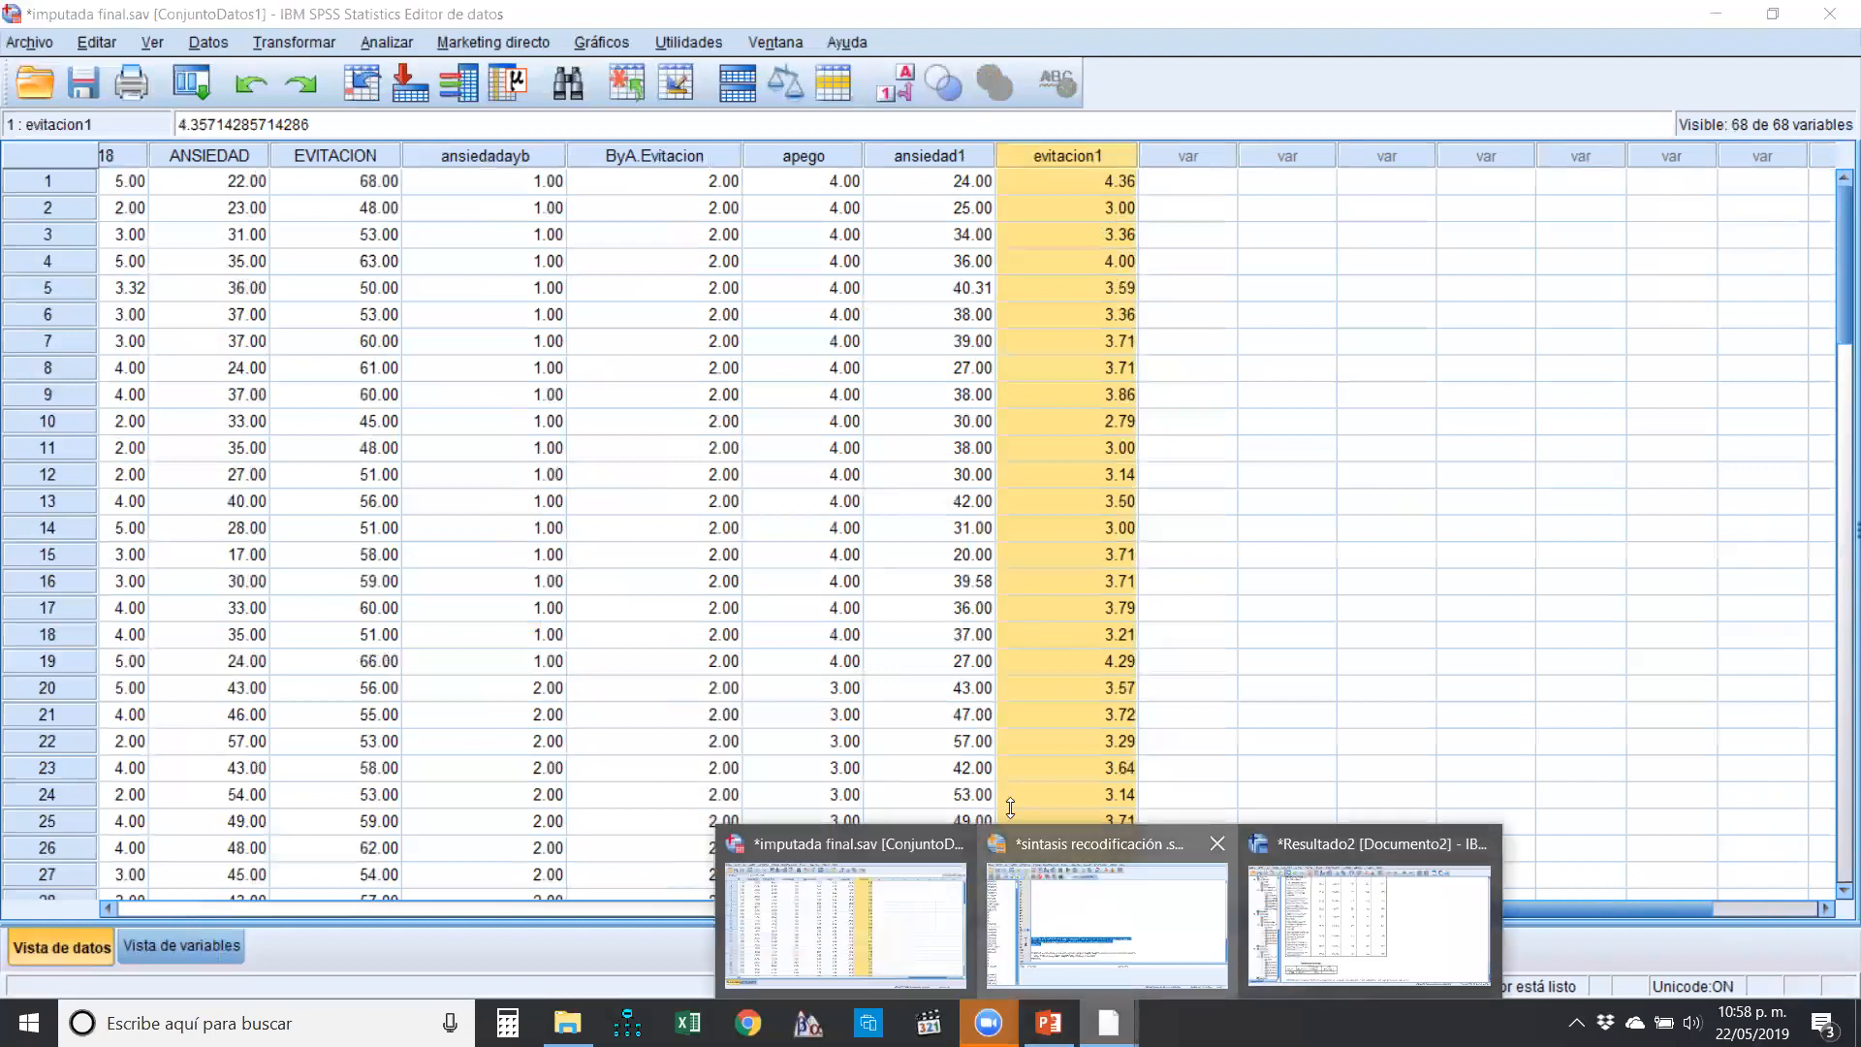
click(1096, 920)
click(855, 744)
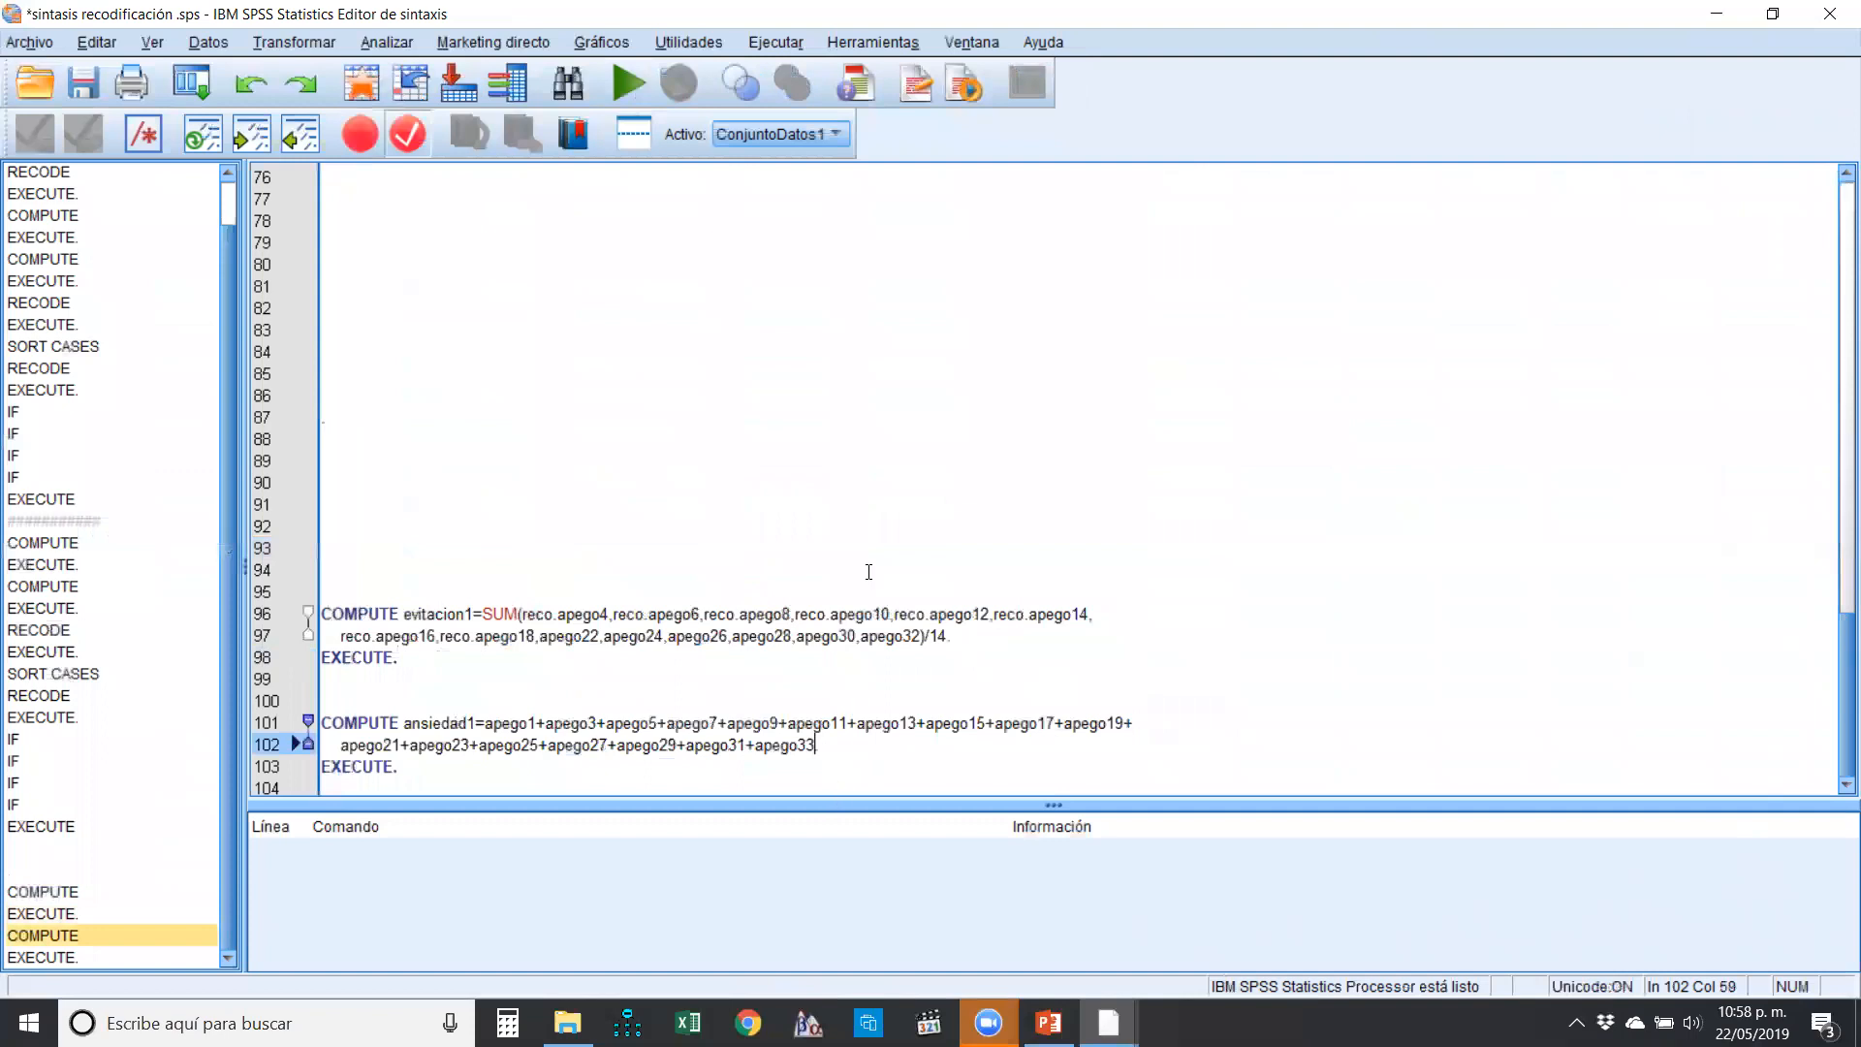
text(/)
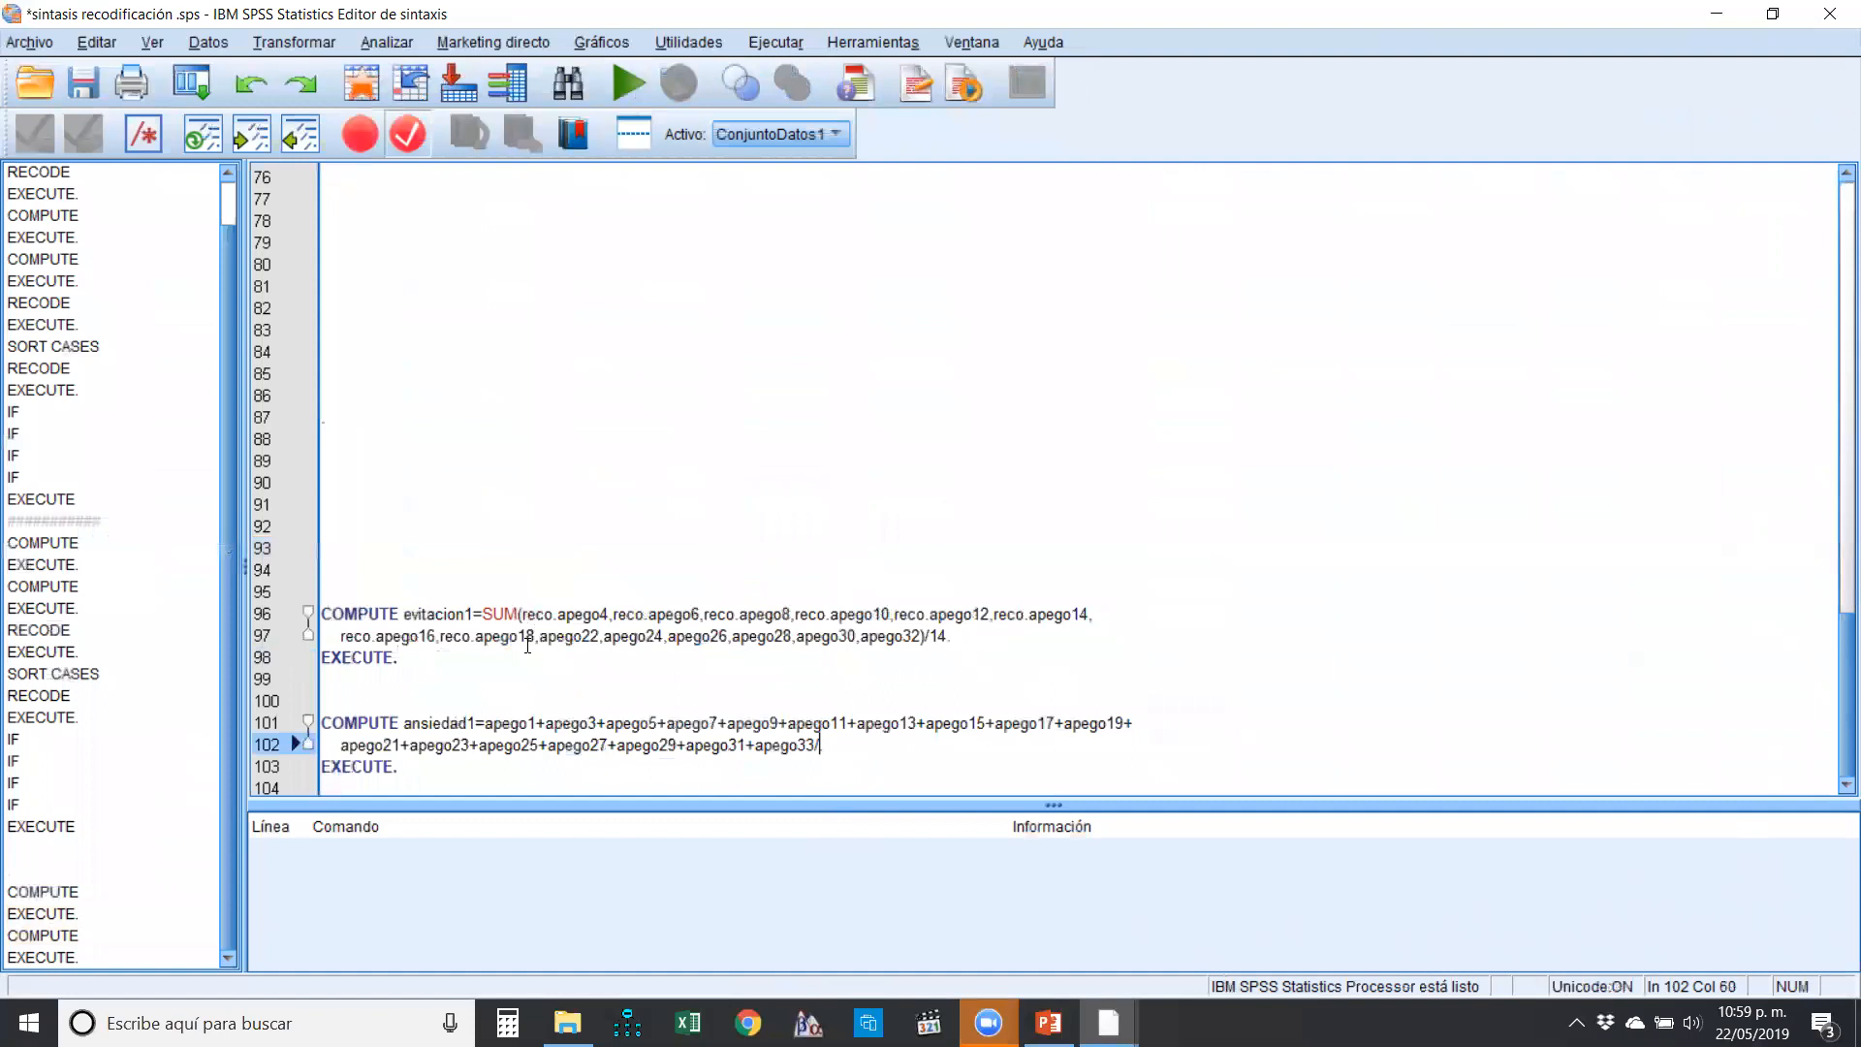
click(512, 722)
click(578, 725)
click(631, 722)
click(695, 722)
click(746, 722)
click(848, 720)
click(882, 722)
click(954, 722)
click(1030, 722)
click(1108, 722)
click(385, 746)
click(444, 745)
click(507, 746)
click(557, 745)
click(712, 745)
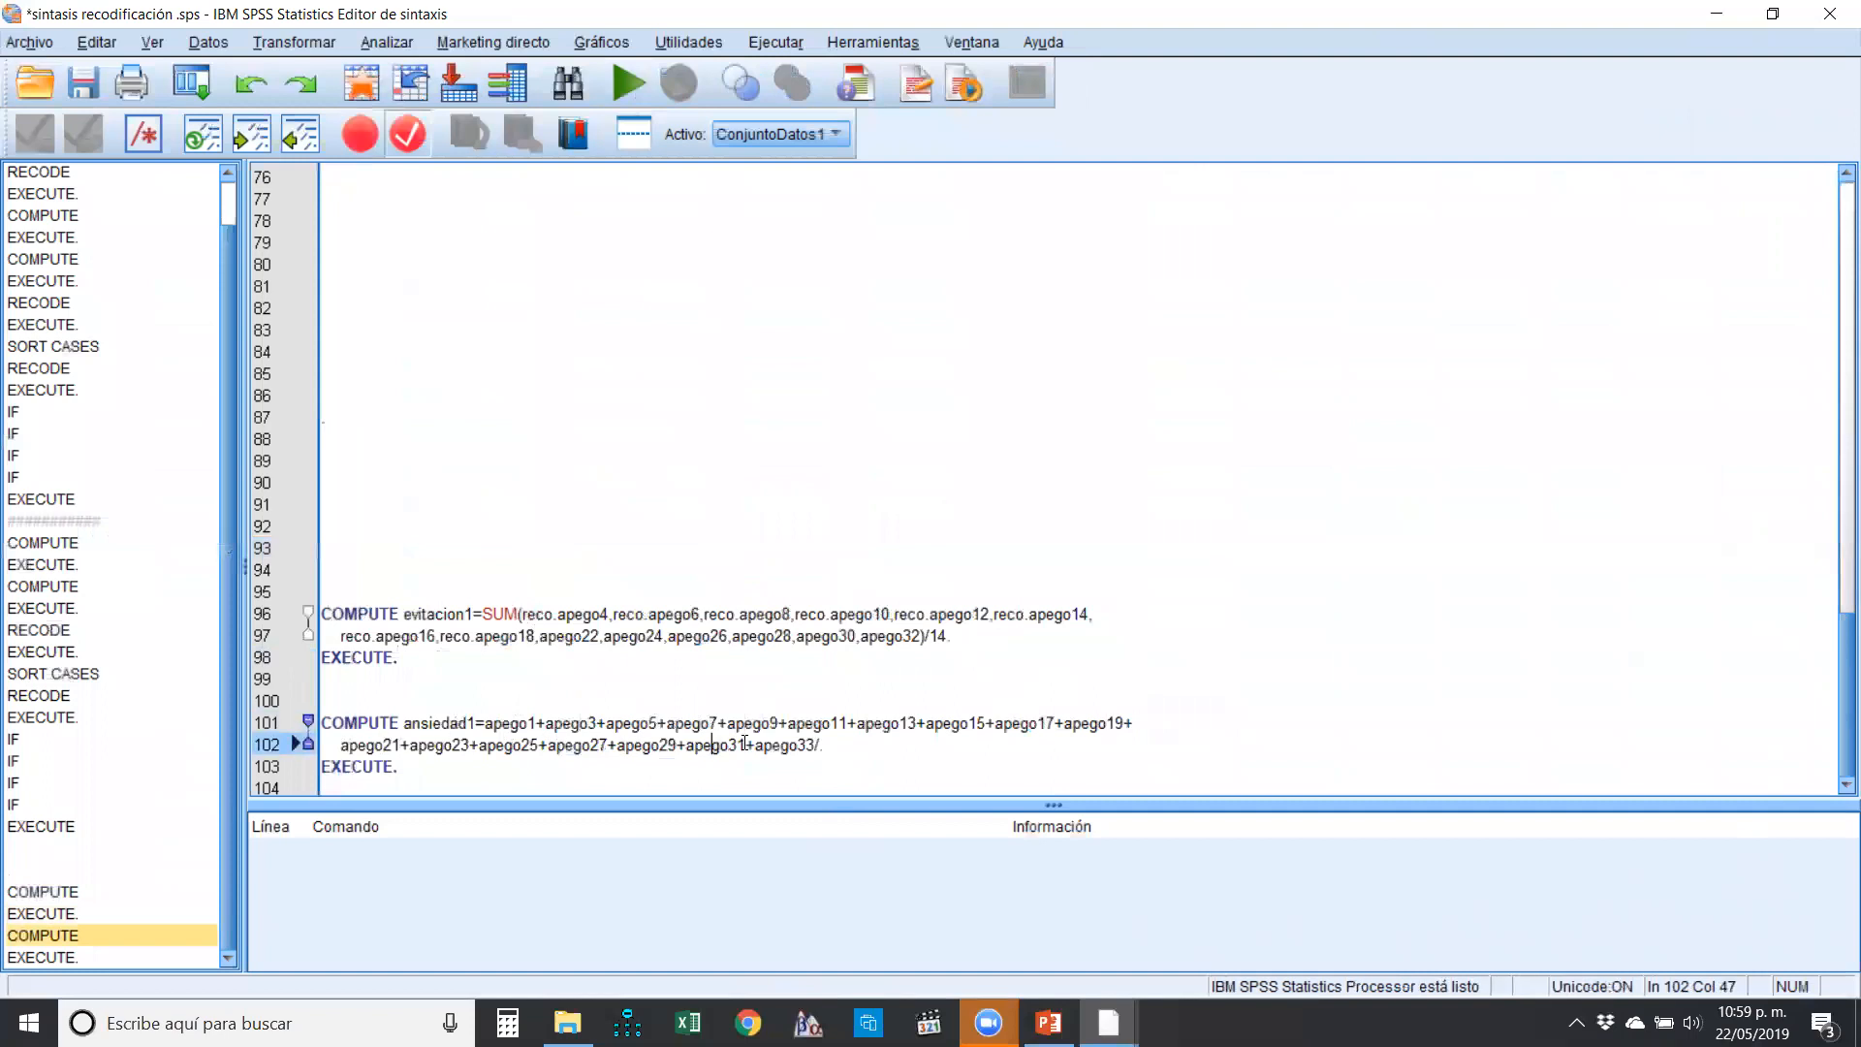
click(820, 746)
text(17)
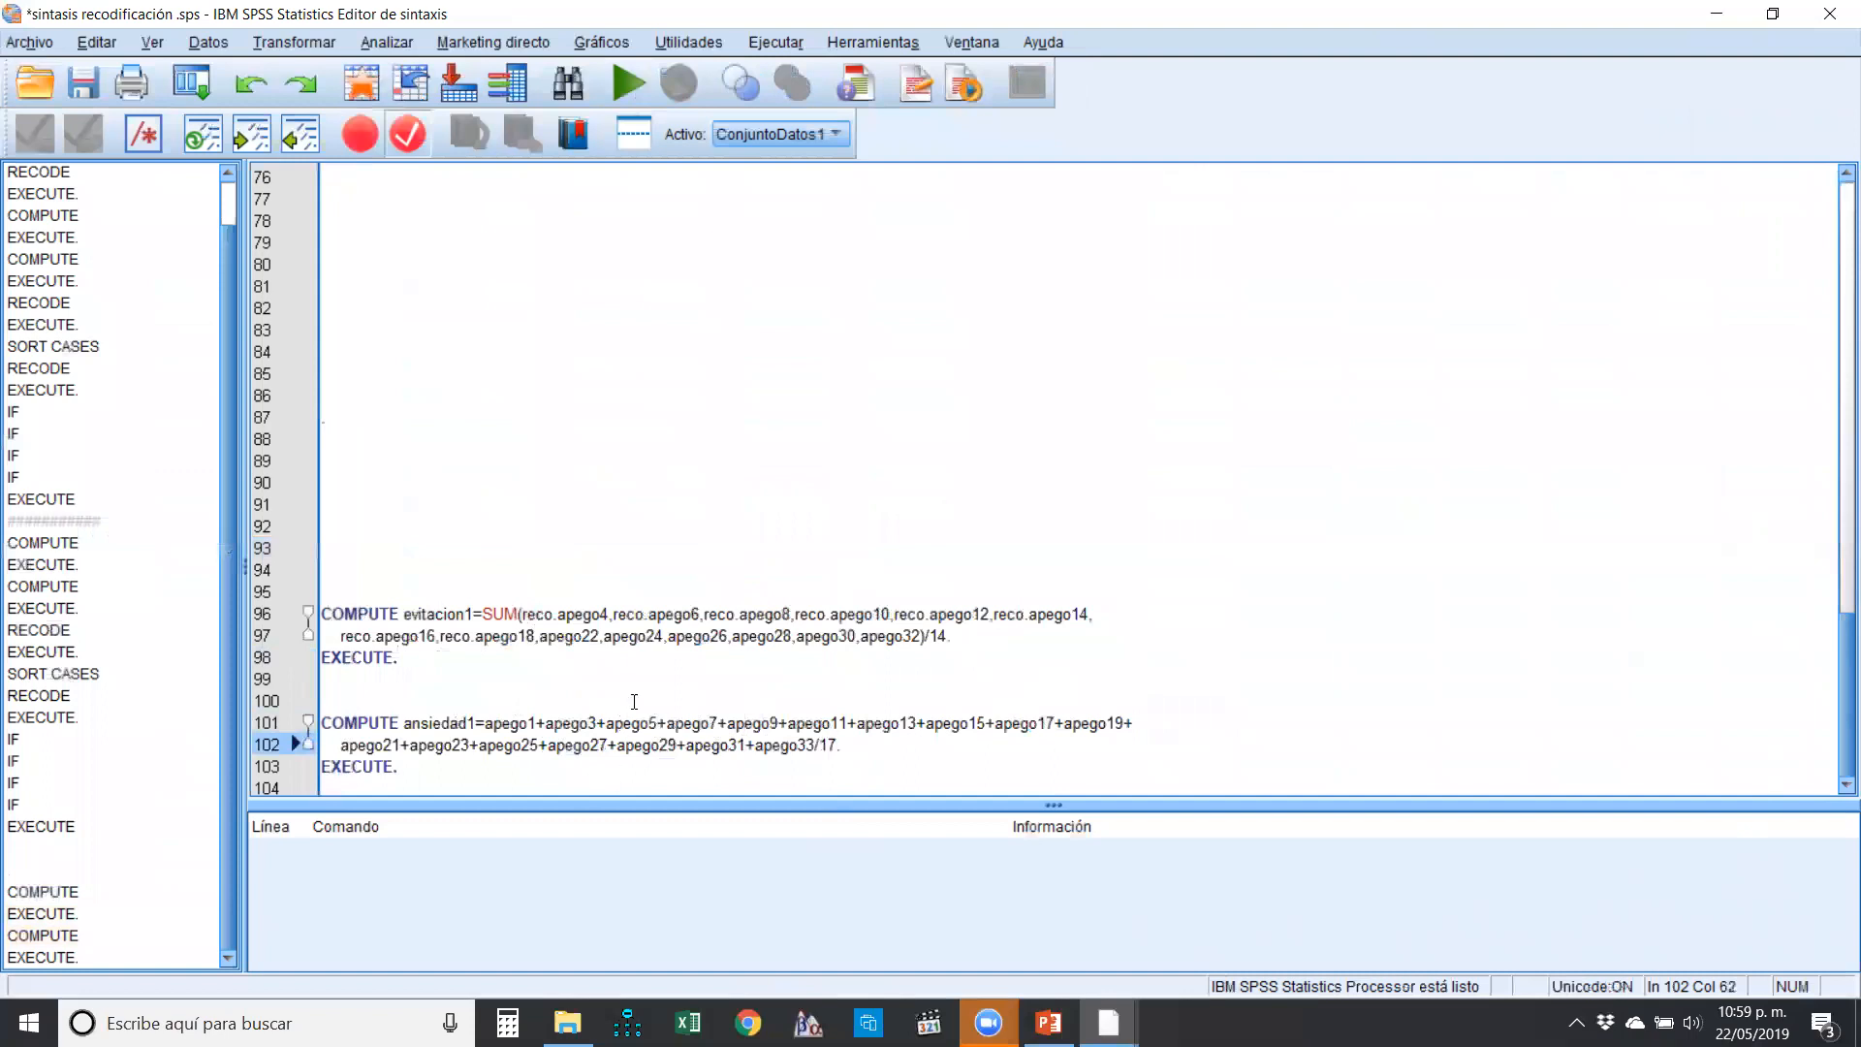
text(.)
- Run the ansiedad1 COMPUTE block with the unparenthesized /17 division and inspect the recalculated scores of cases 2 to 8
drag(397, 768, 300, 719)
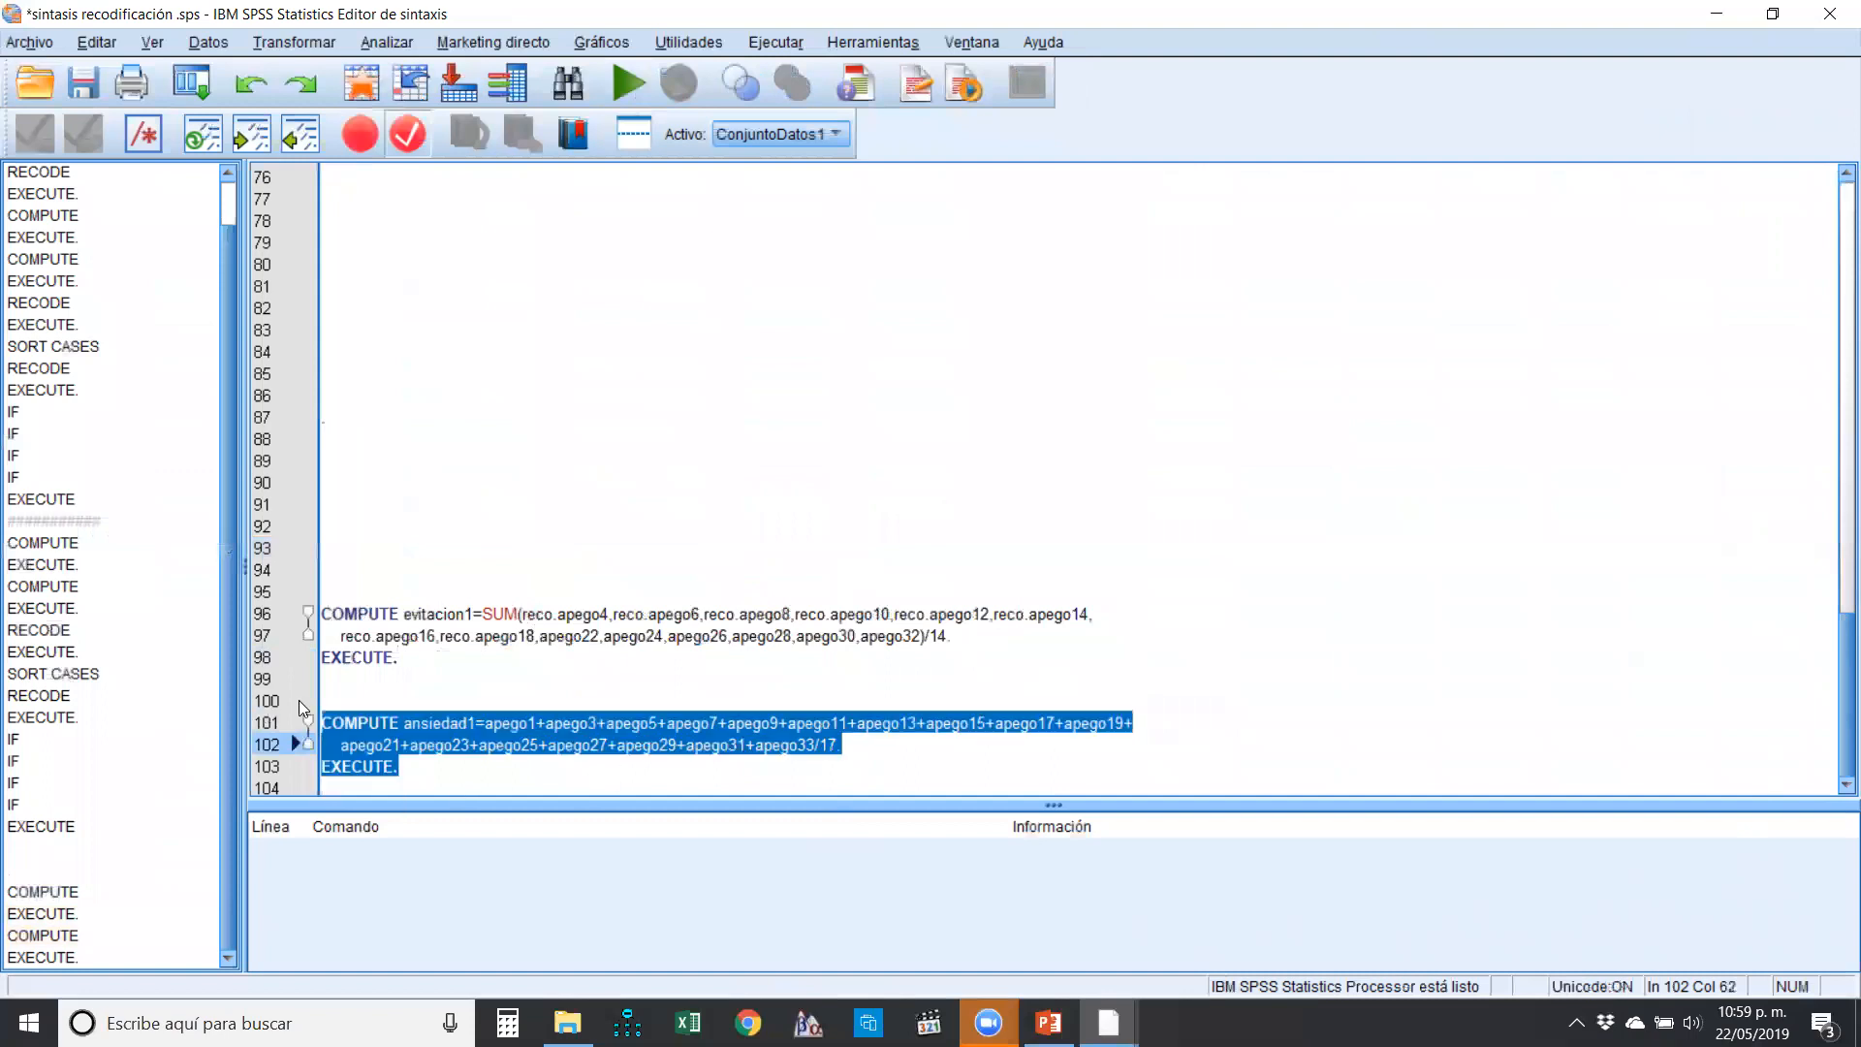
click(630, 93)
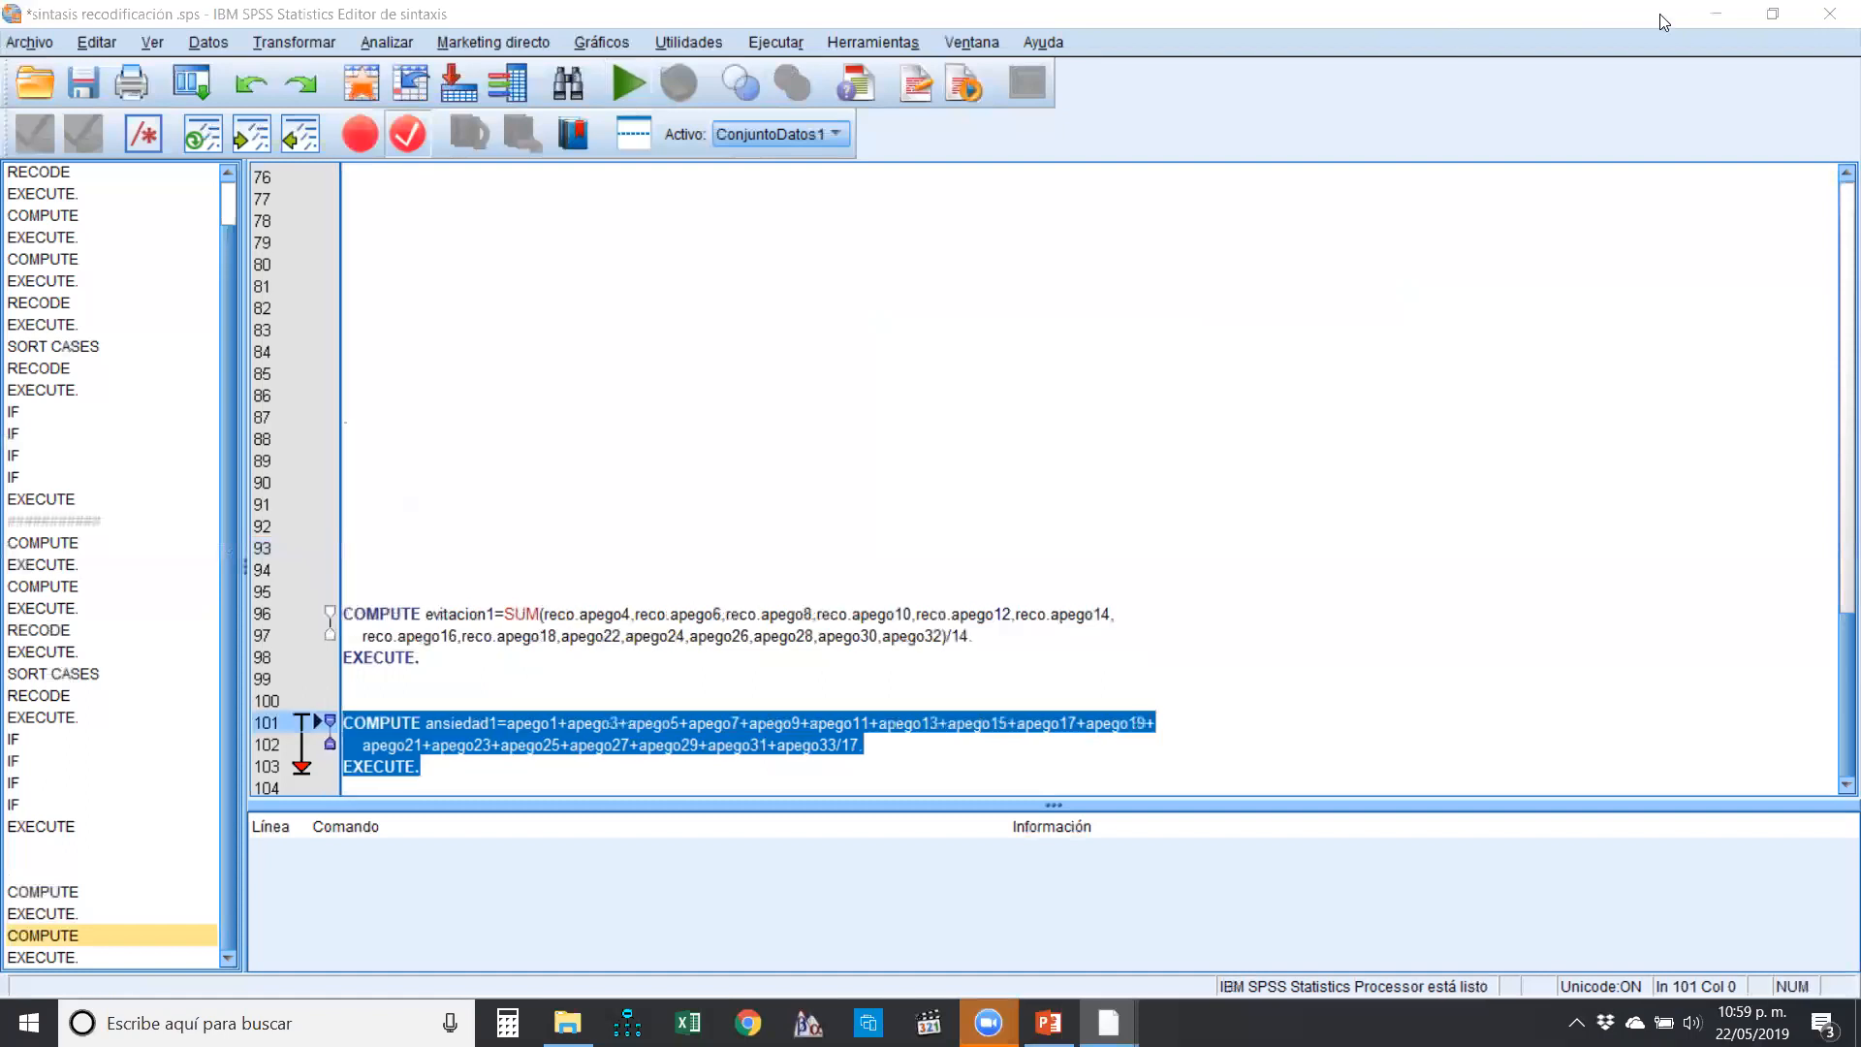
click(1718, 16)
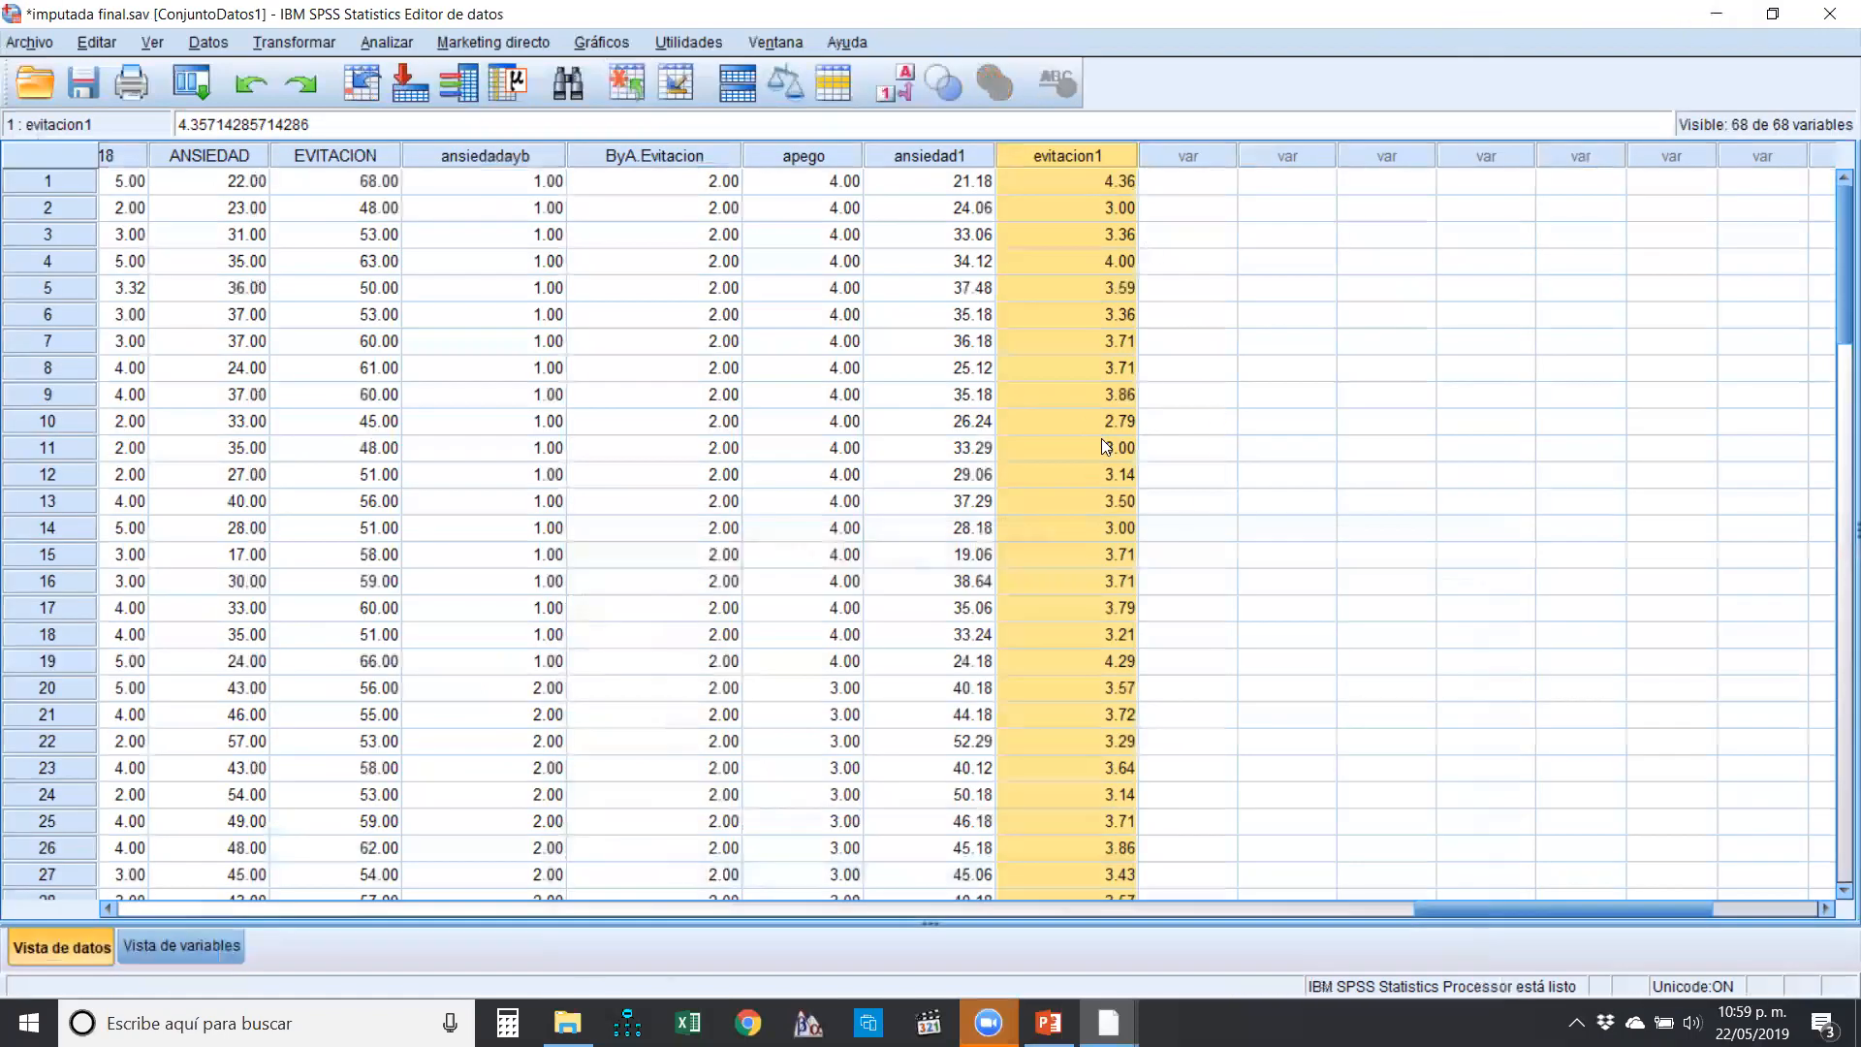
drag(950, 211, 937, 370)
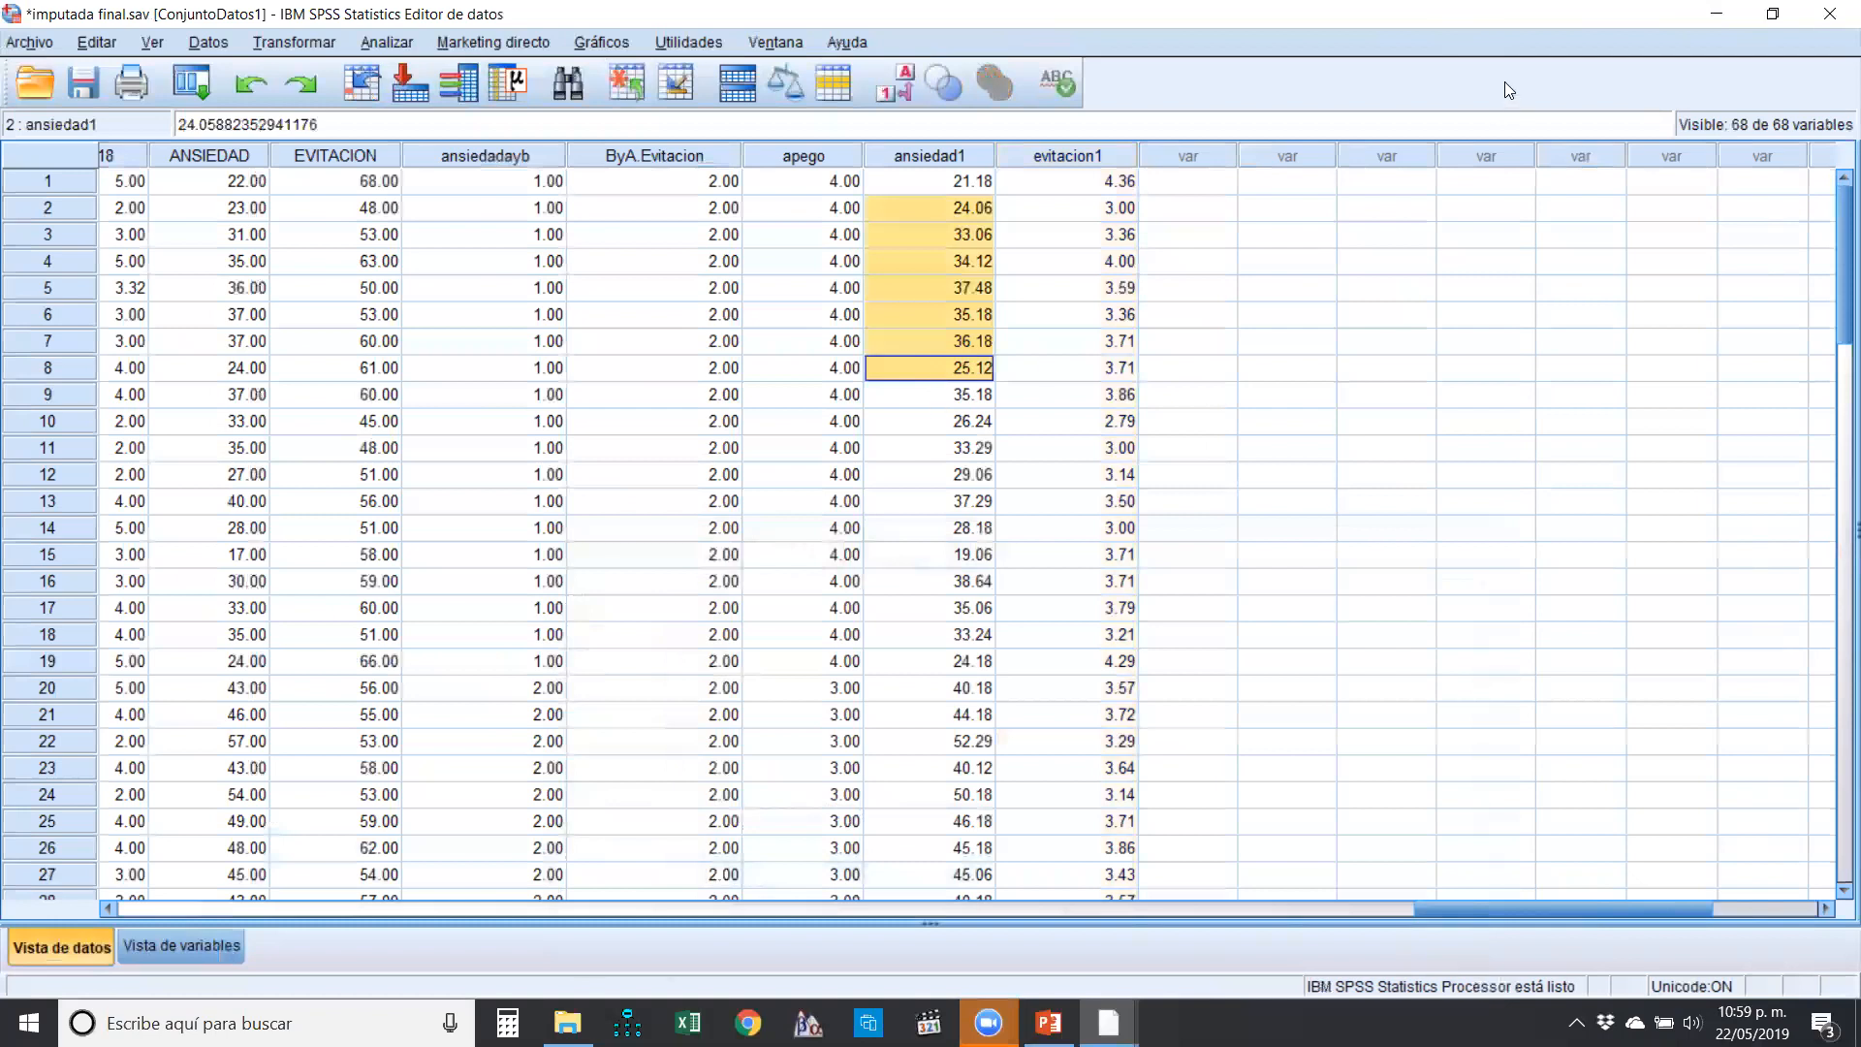
- Enclose the ansiedad1 item sum in parentheses so the division by 17 applies to the whole sum
click(1718, 13)
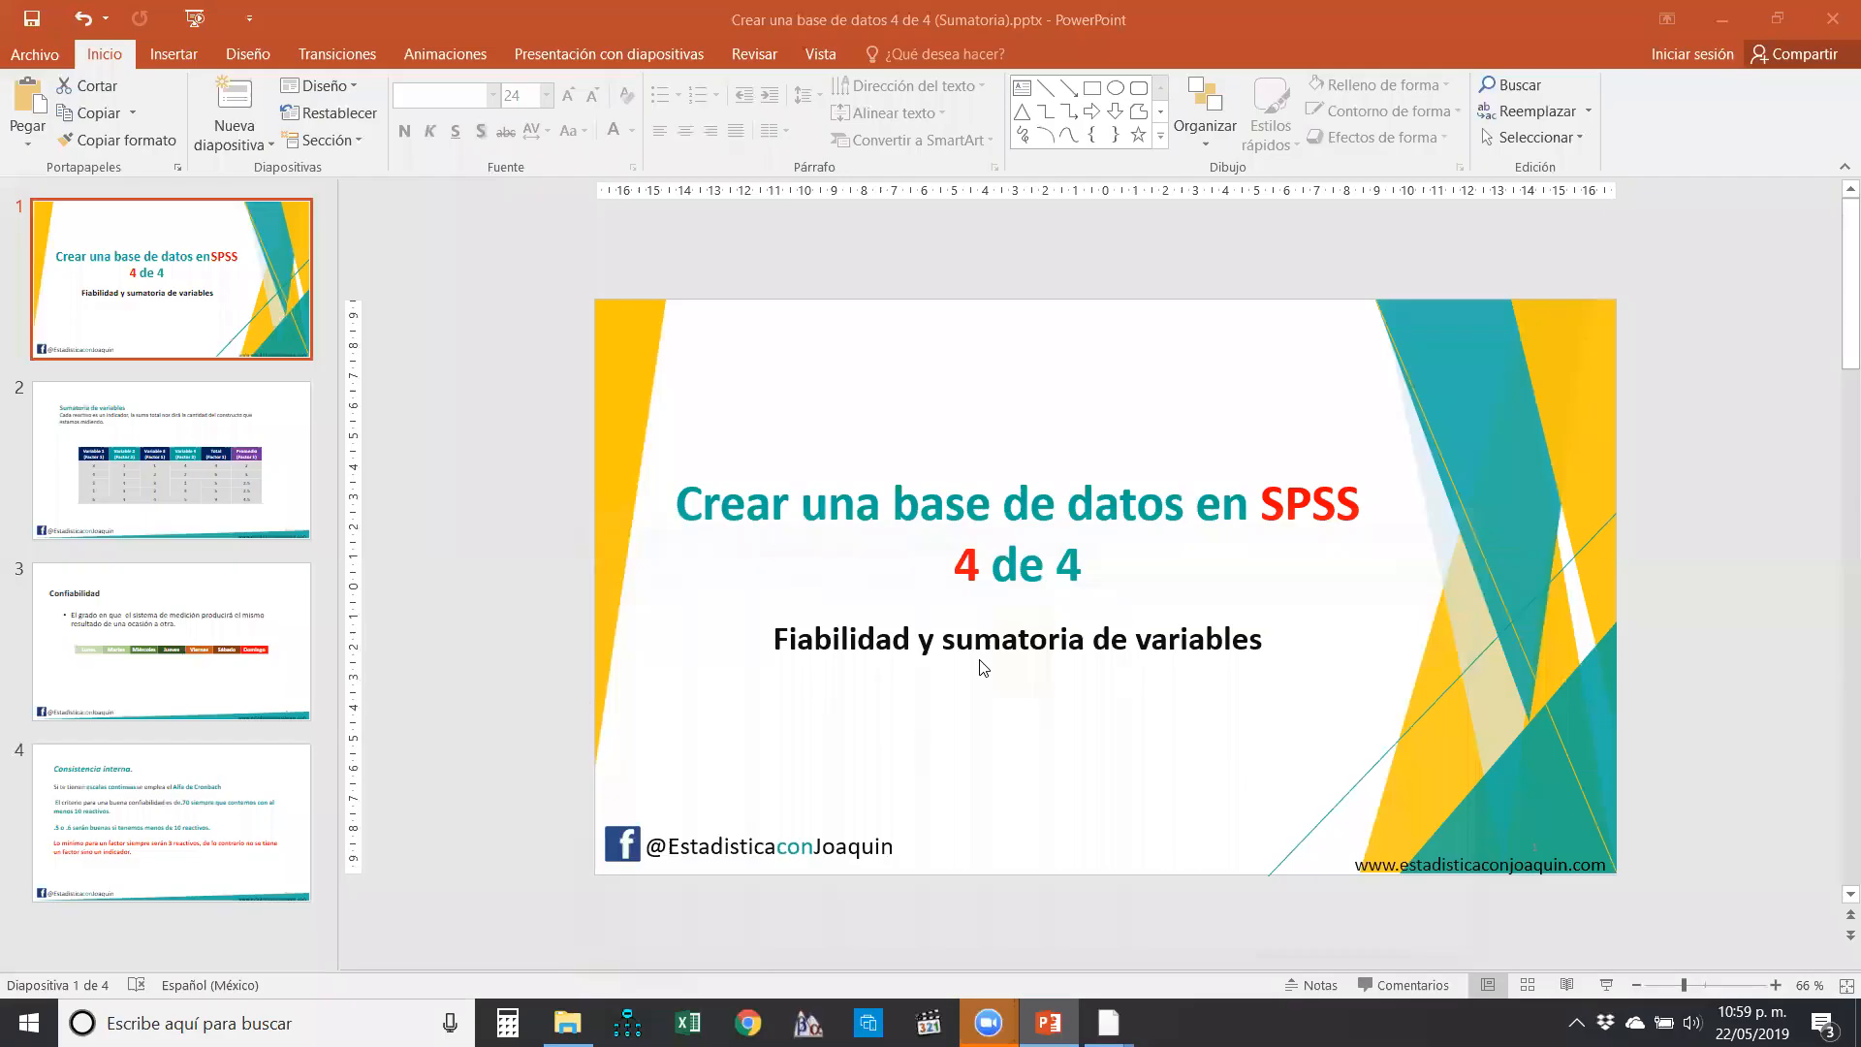
mouse_move(1108, 1023)
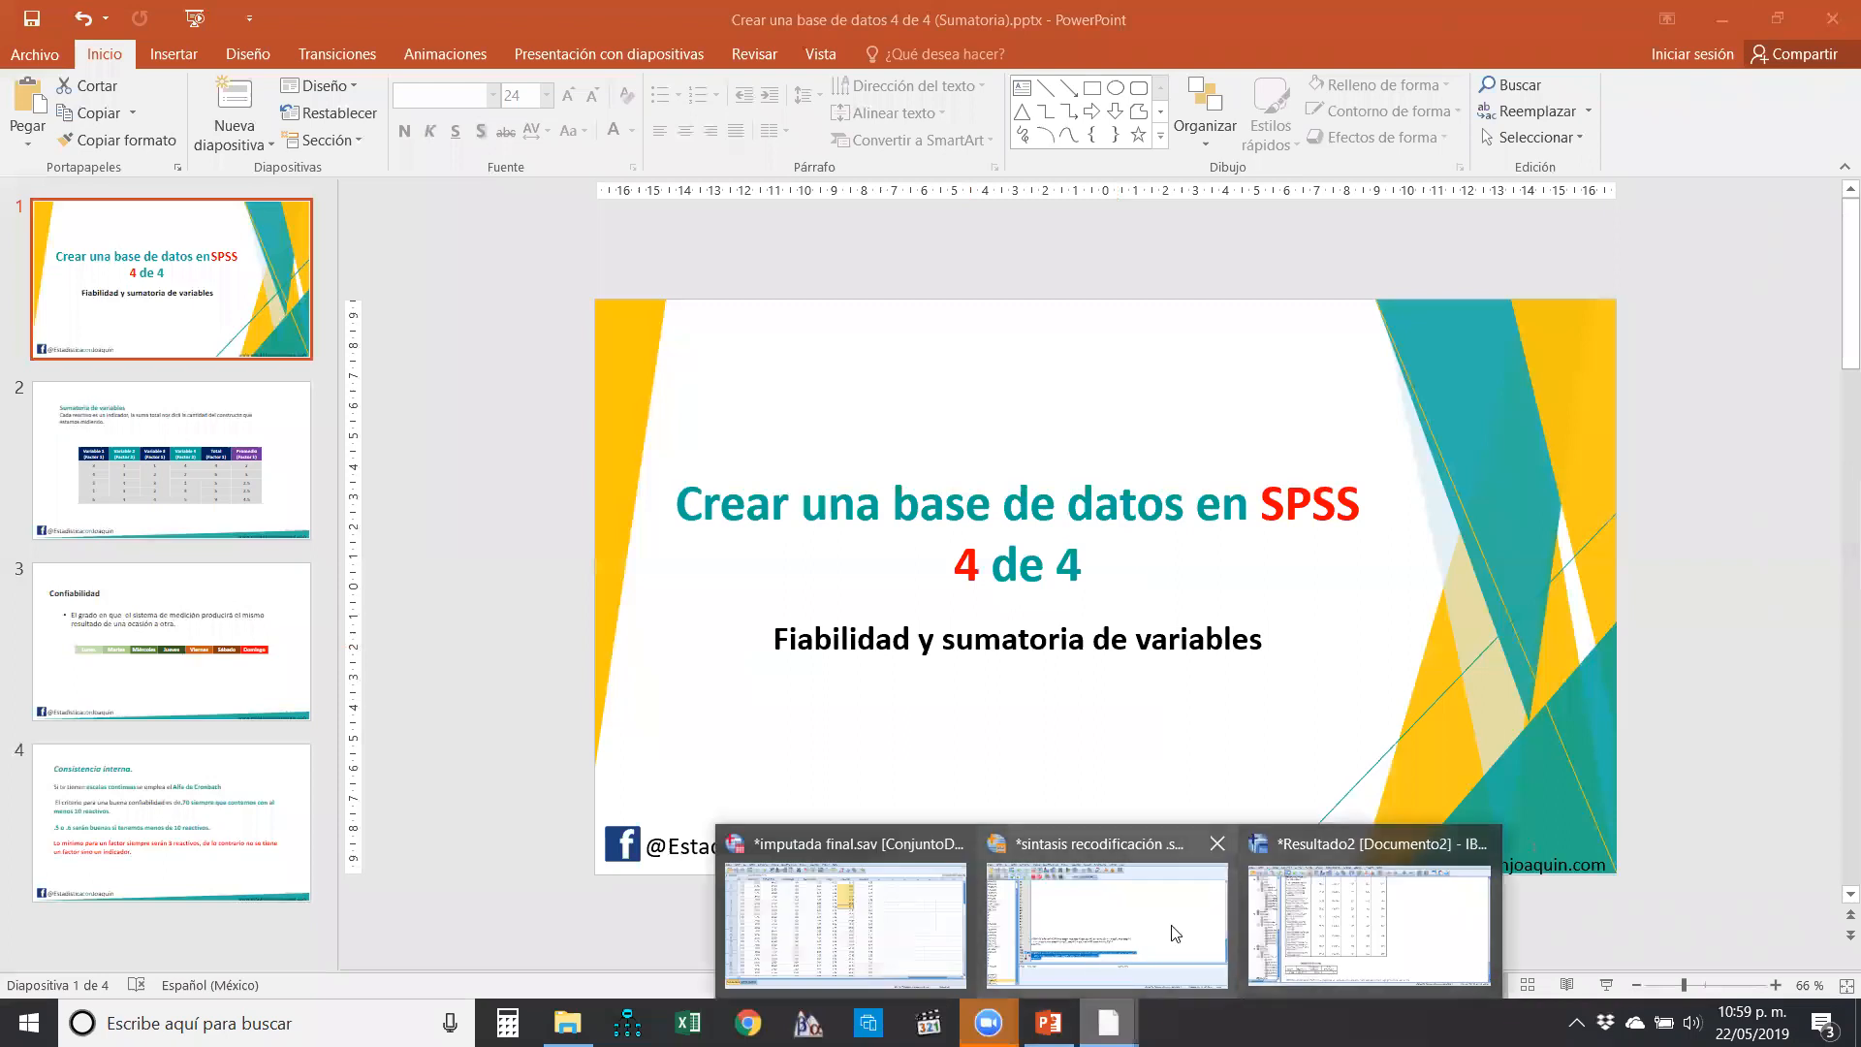
click(1105, 892)
click(836, 744)
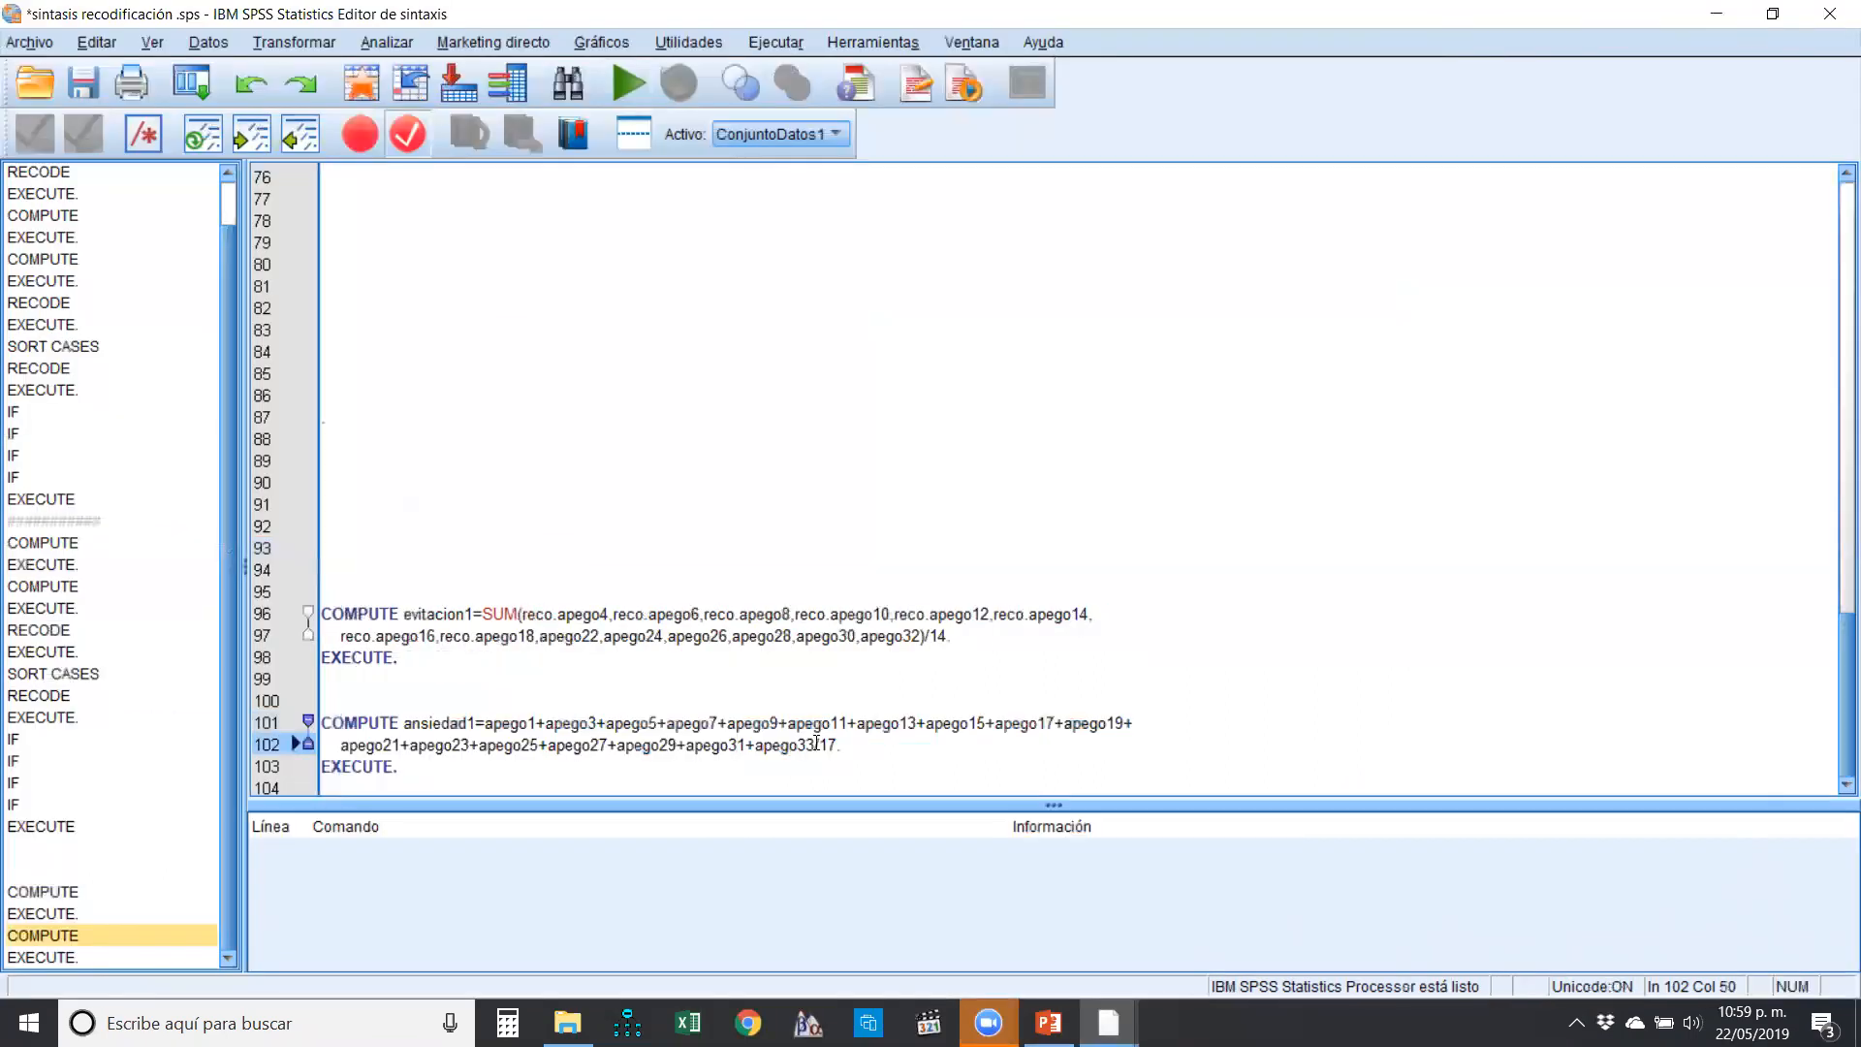
text())
click(485, 723)
text(()
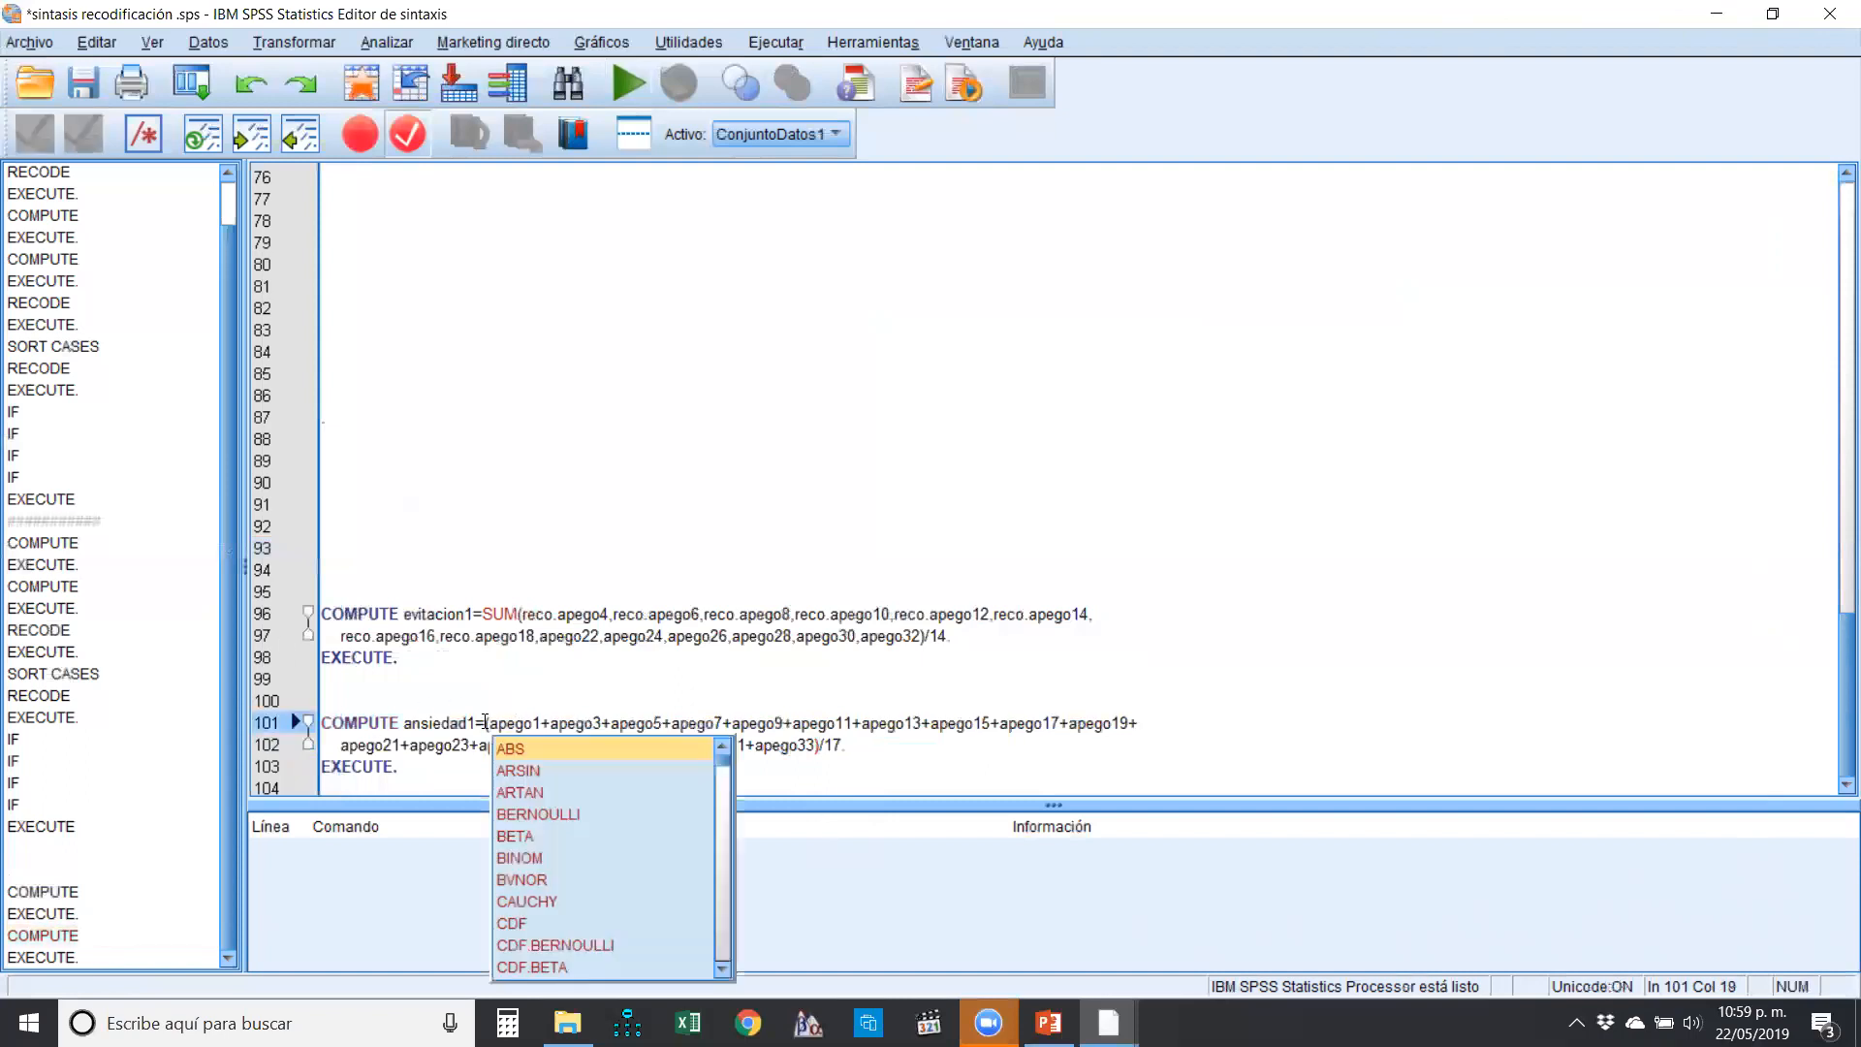
- Run the corrected ansiedad1 COMPUTE block and return to the case data
drag(519, 776, 322, 700)
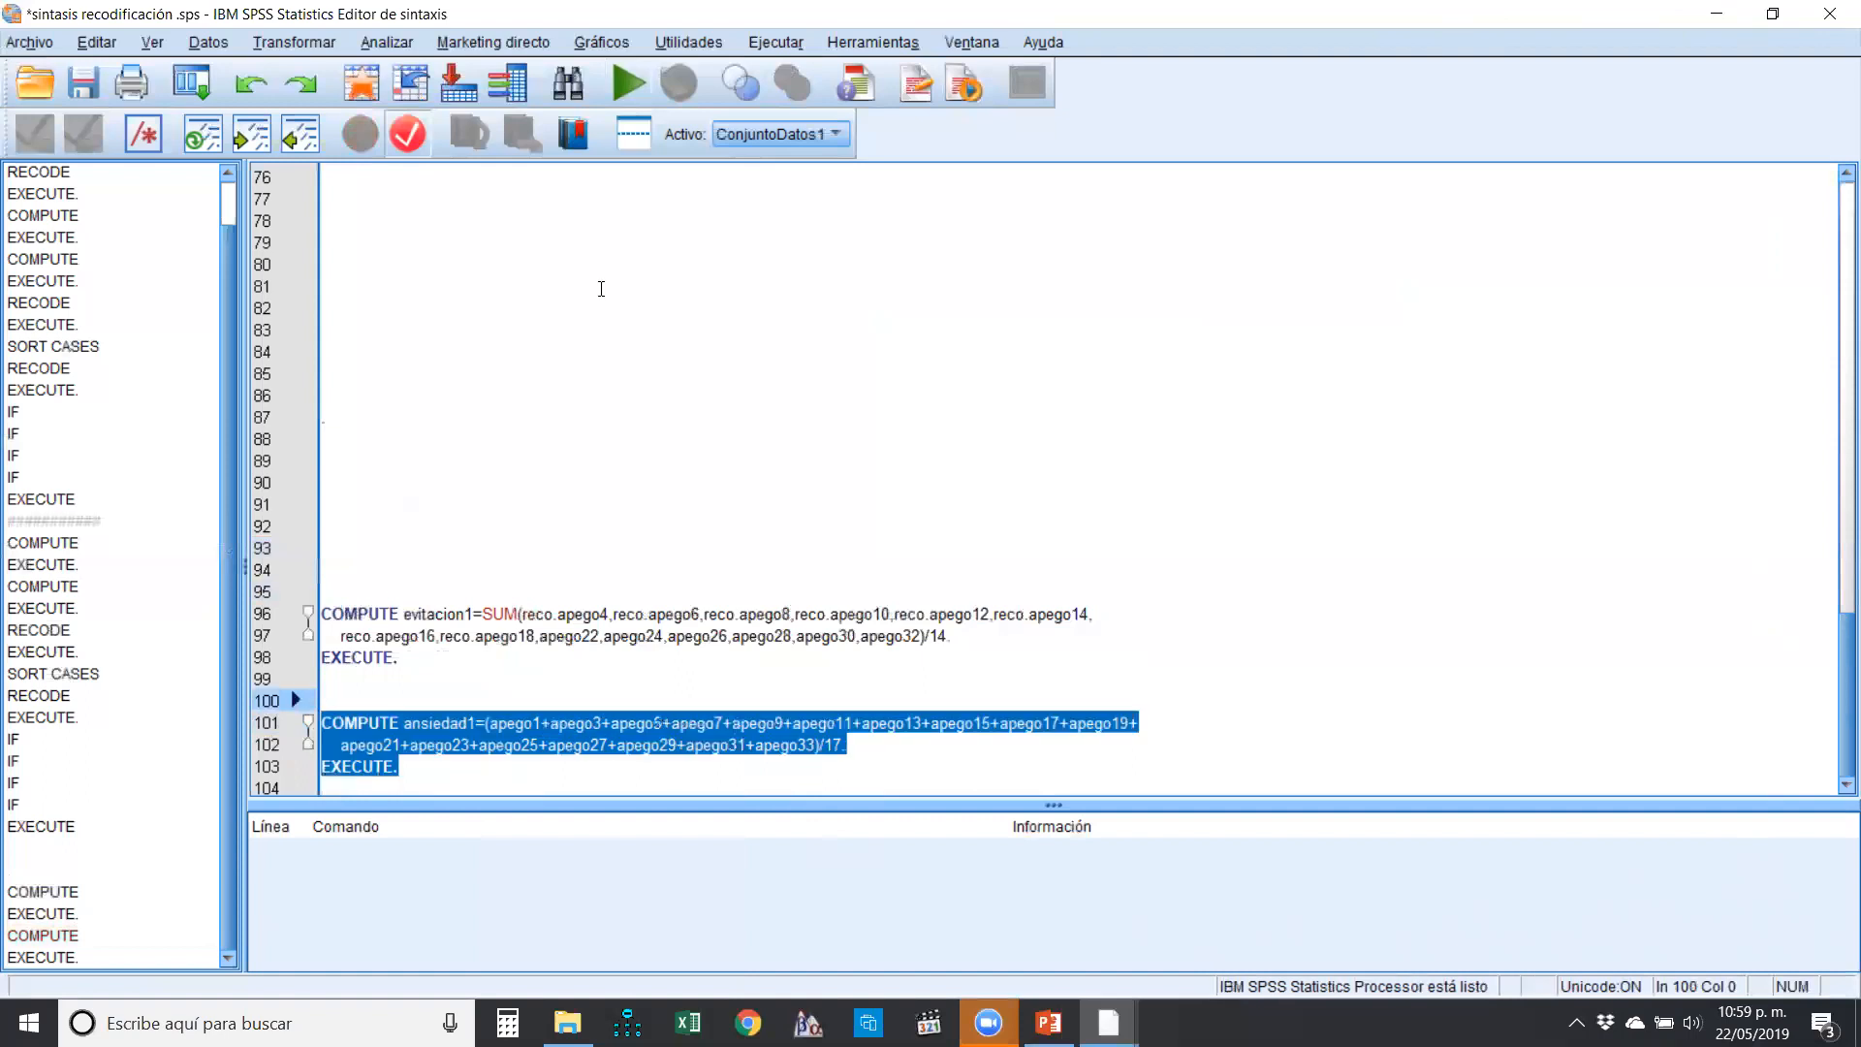
click(620, 91)
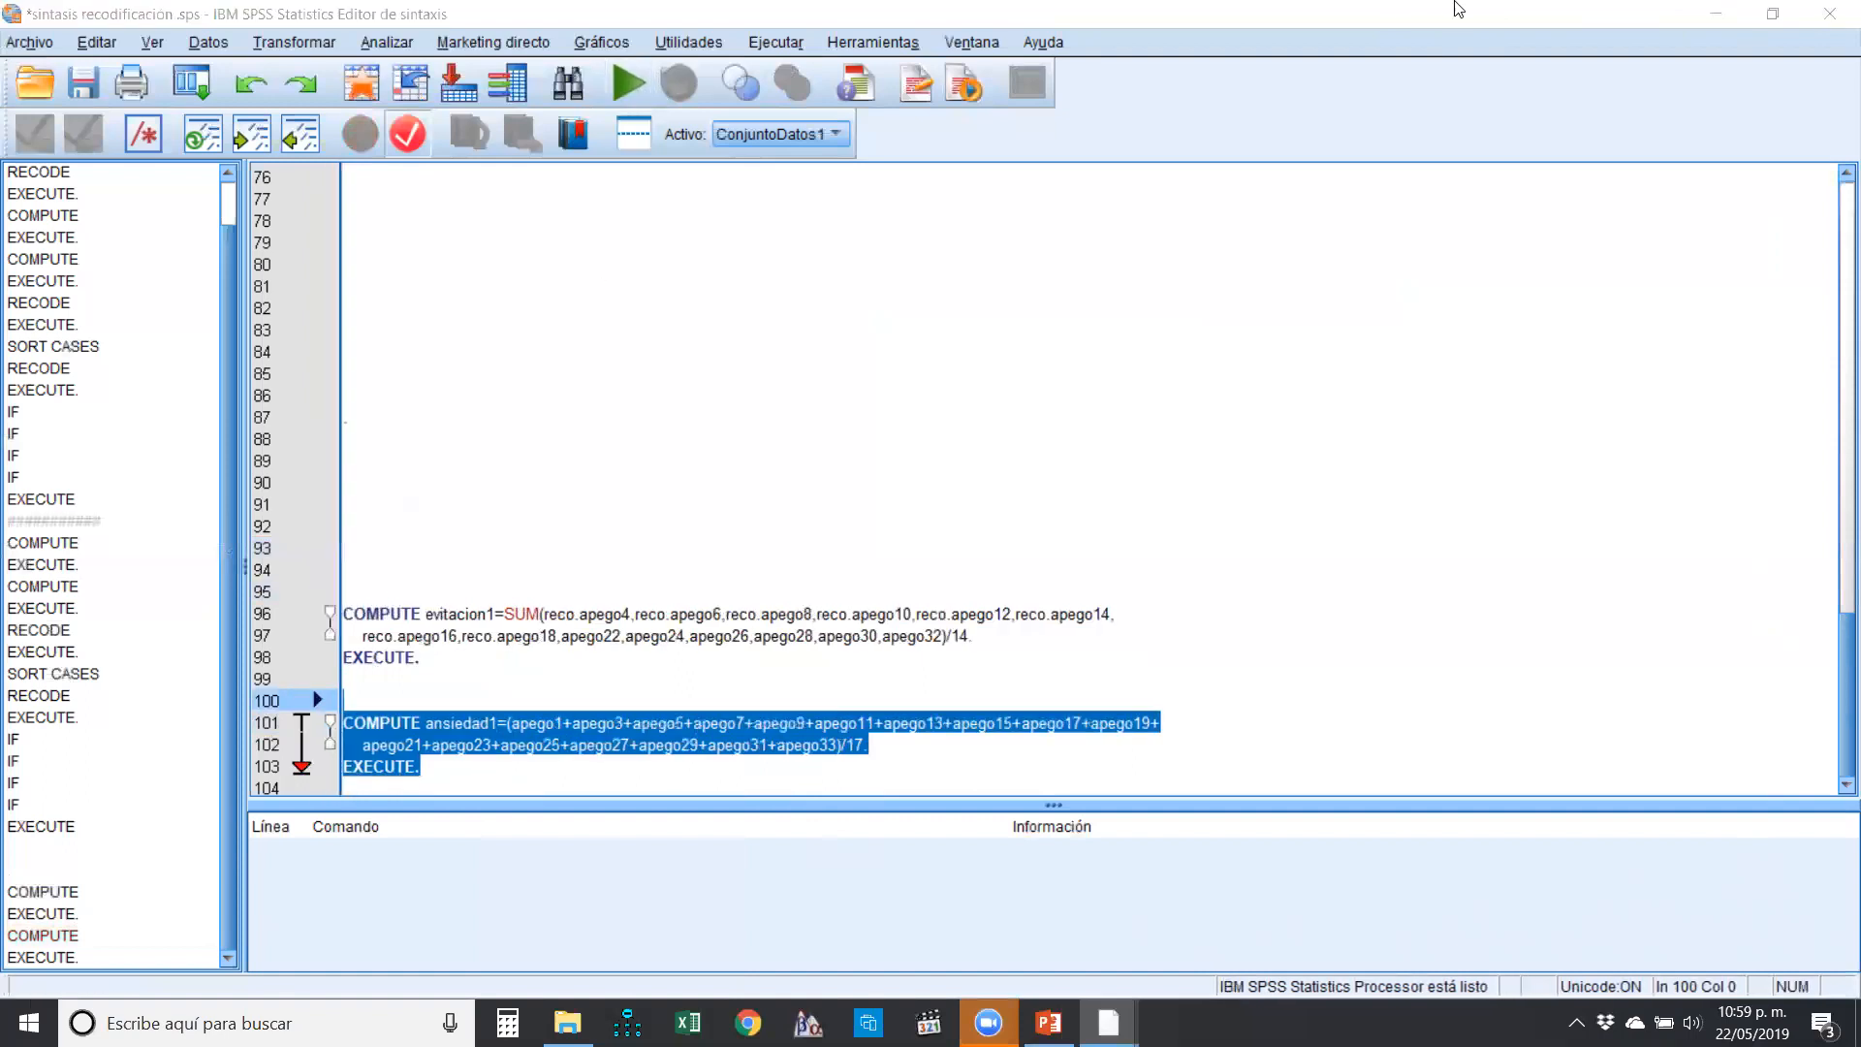
click(1712, 14)
mouse_move(1108, 1023)
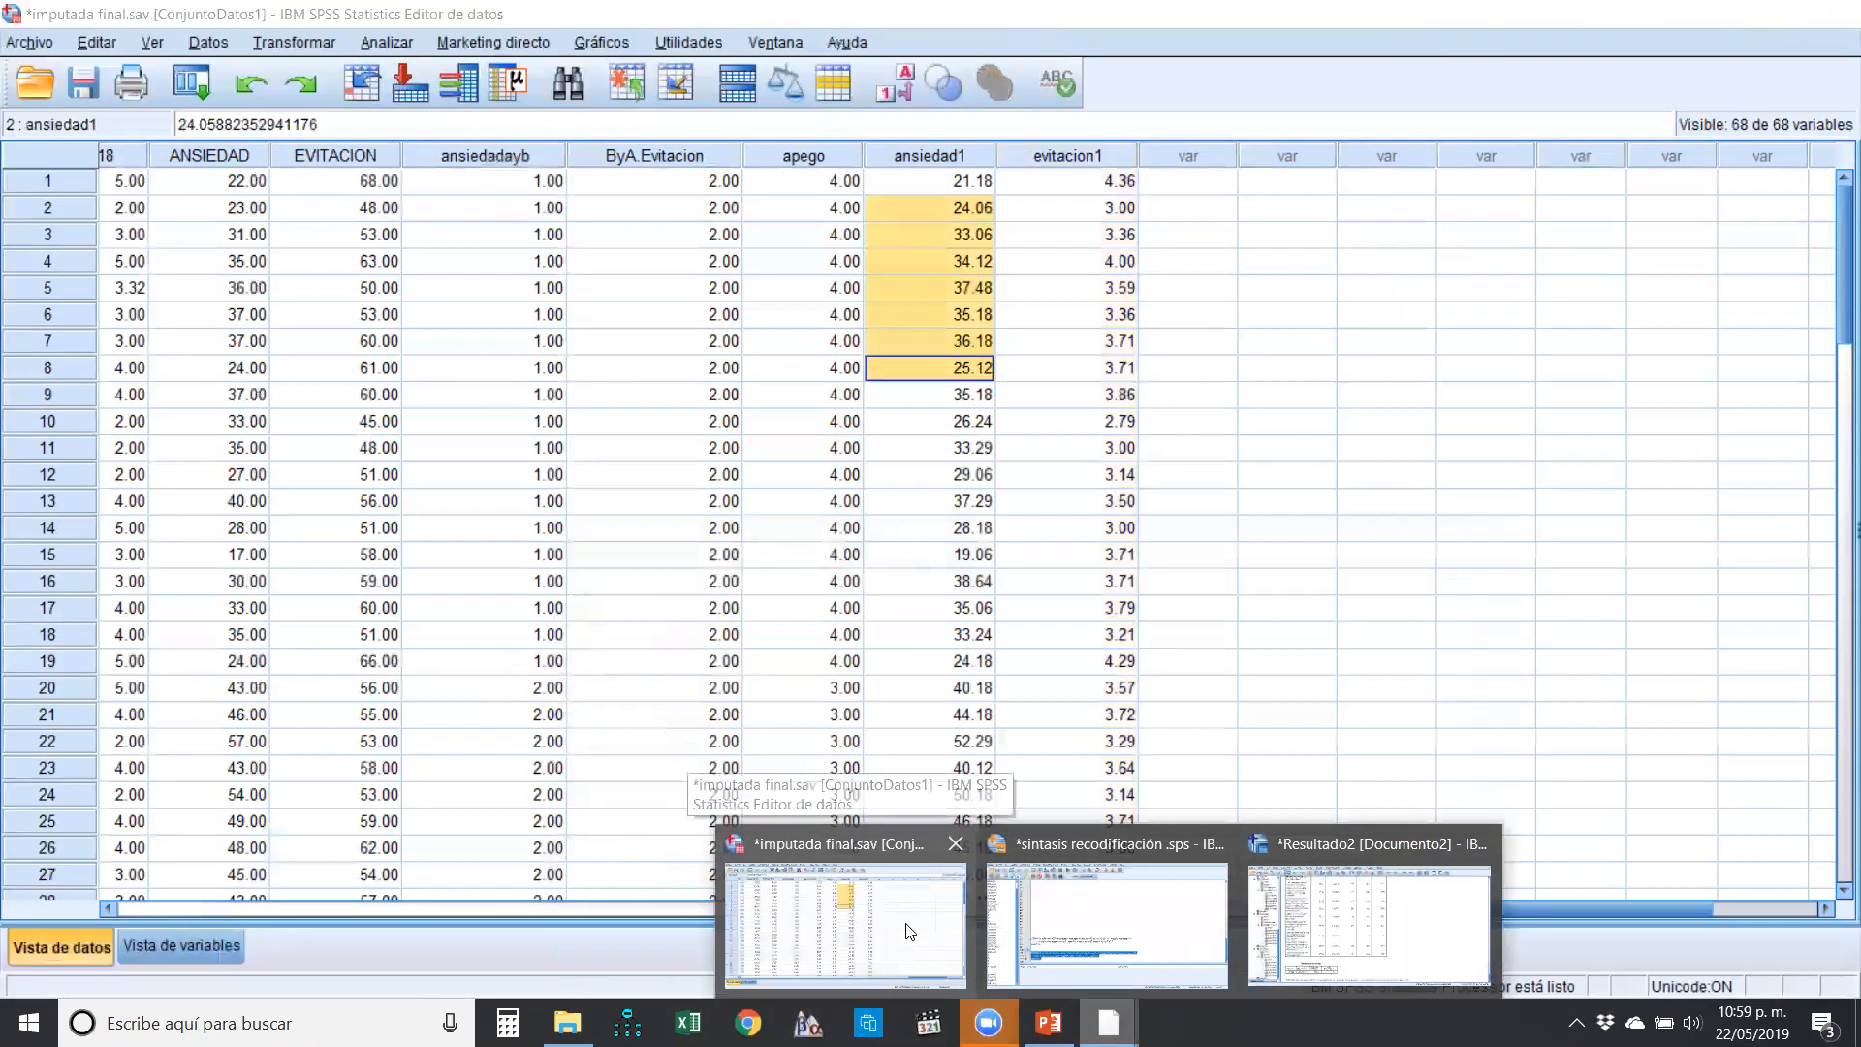
click(909, 931)
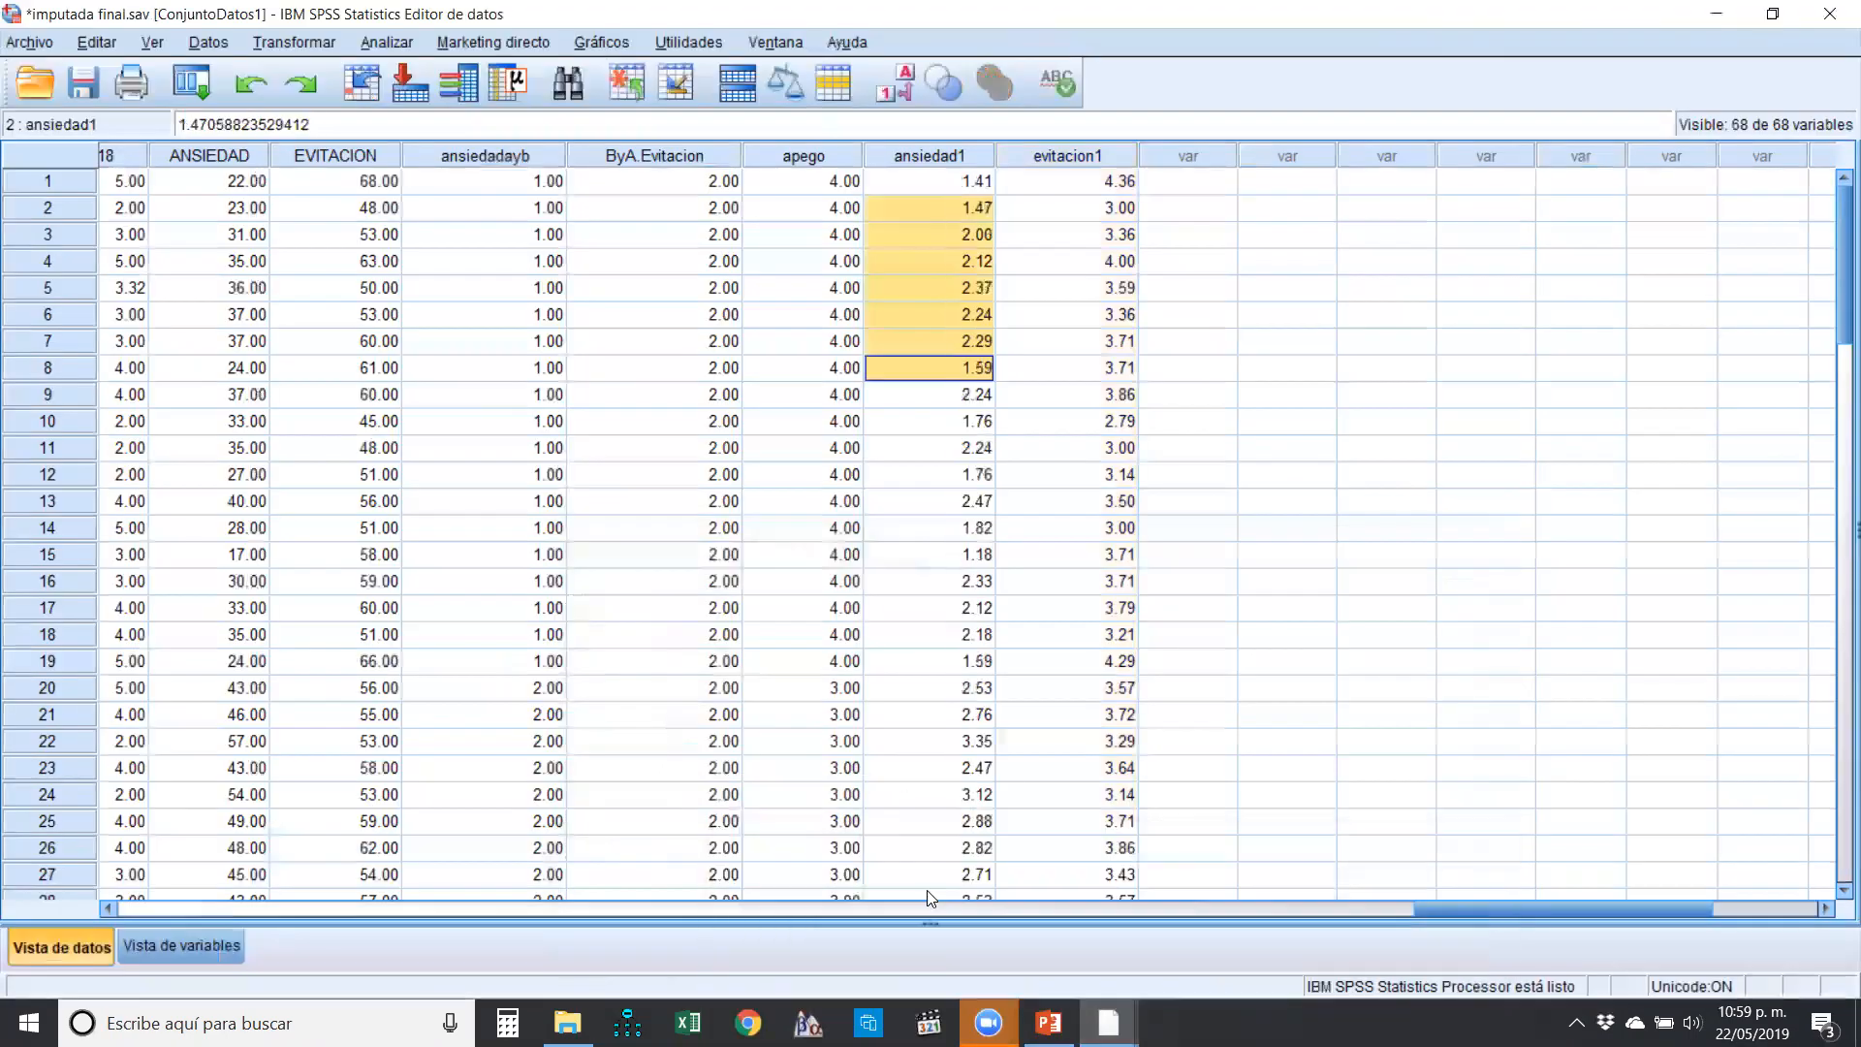
- Review the averaged ansiedad1 scores alongside the evitacion1 averages in the first cases, such as 2, 3, 5 and 14
click(940, 531)
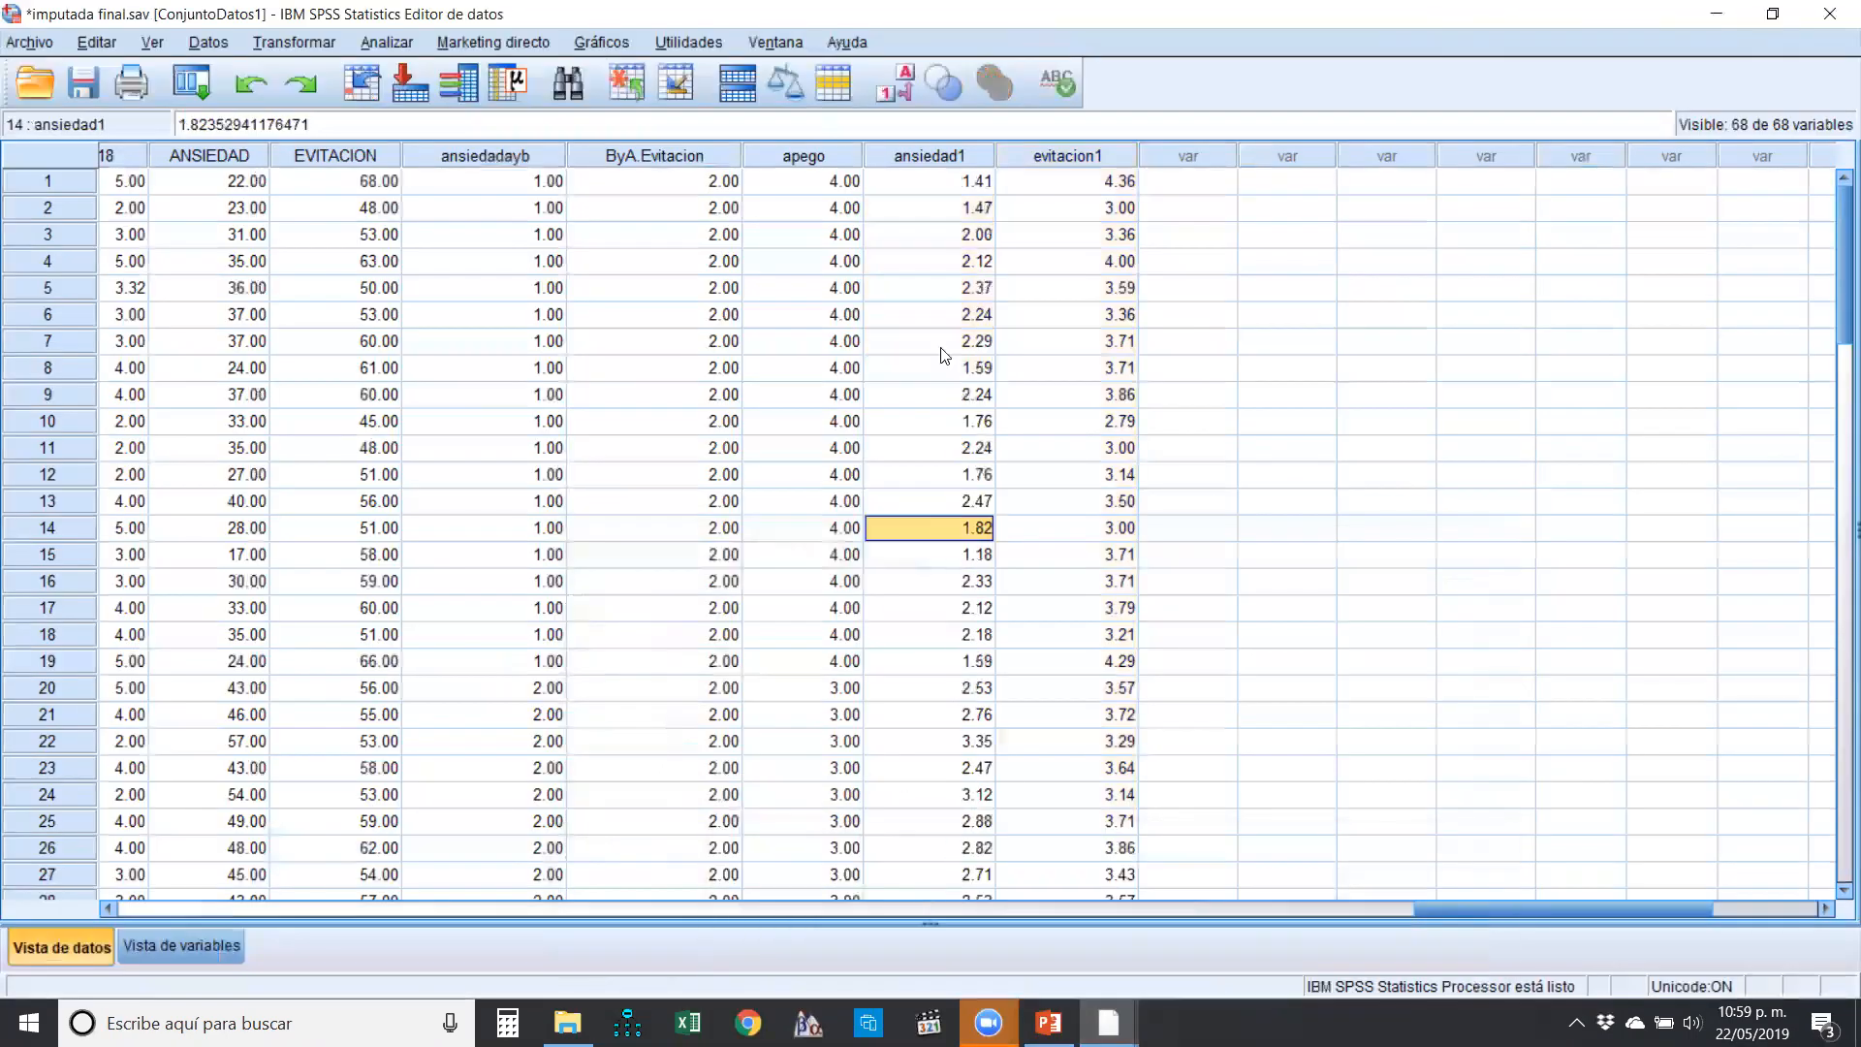
click(958, 153)
click(977, 288)
click(1054, 157)
click(959, 155)
click(965, 228)
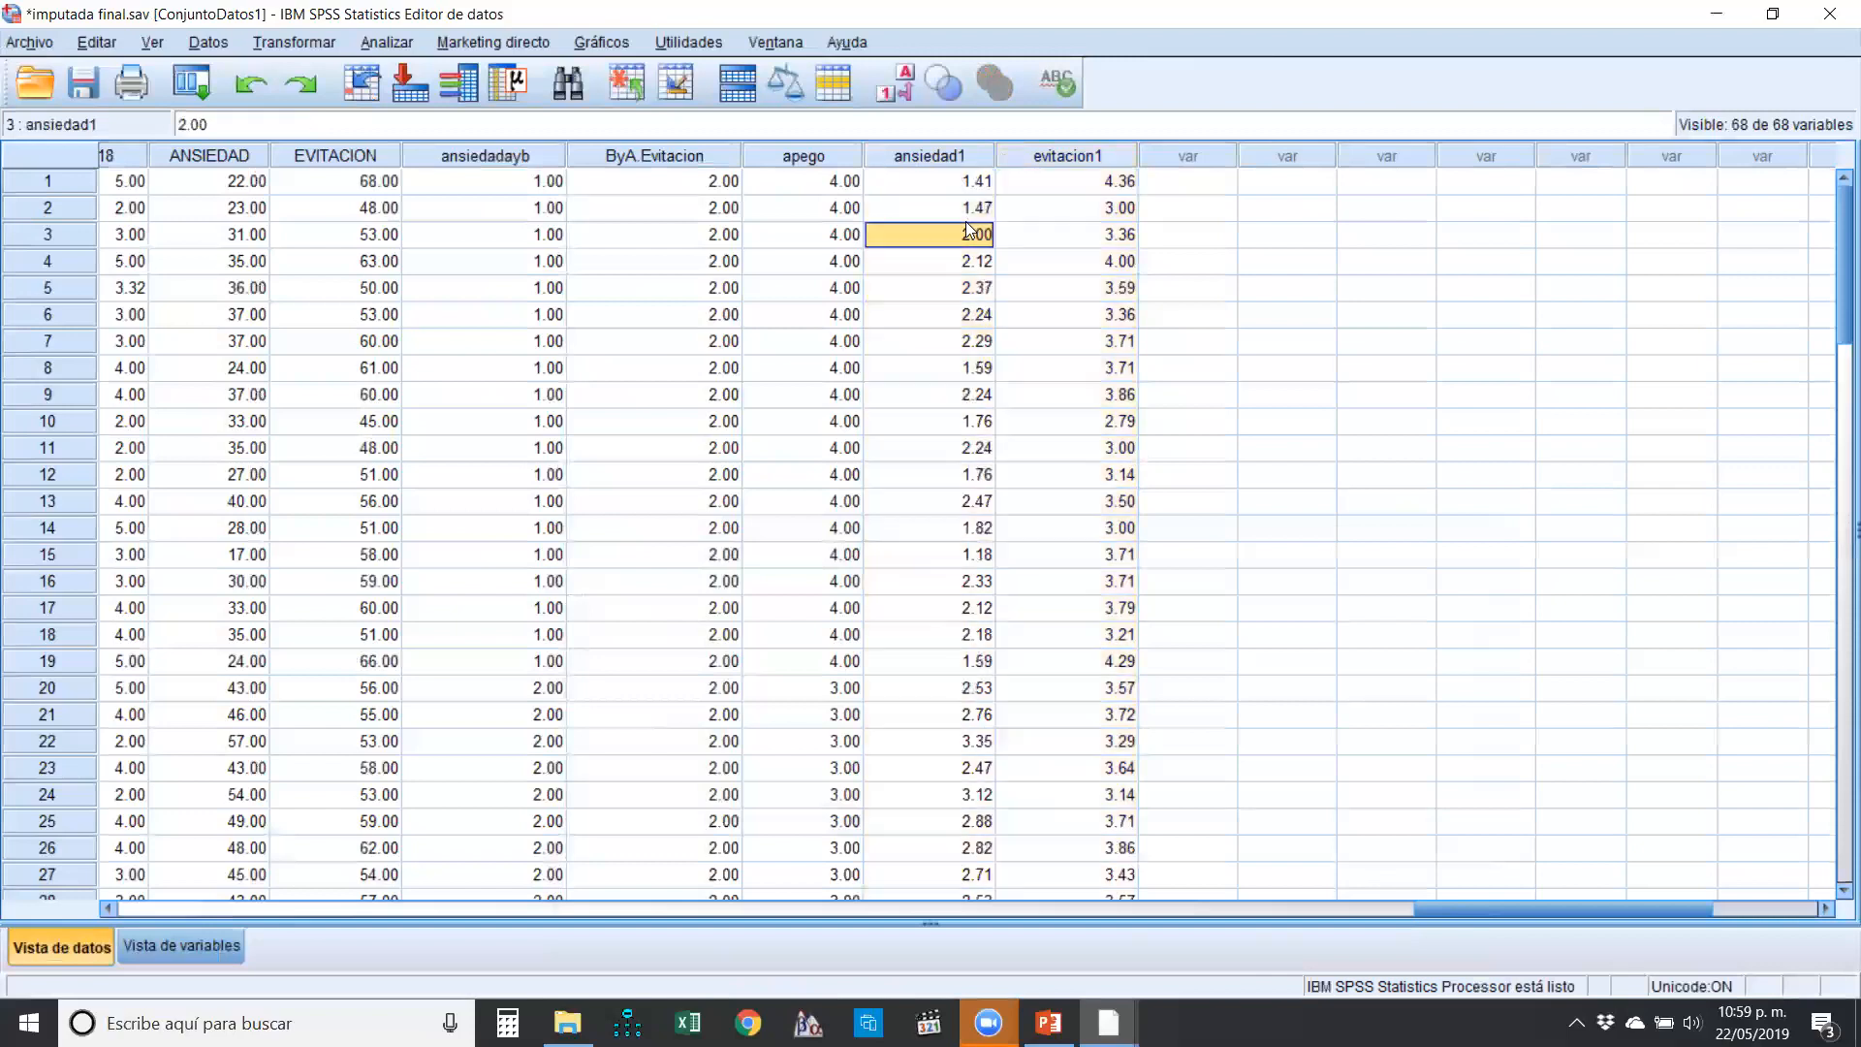
drag(971, 155, 1074, 157)
click(1045, 211)
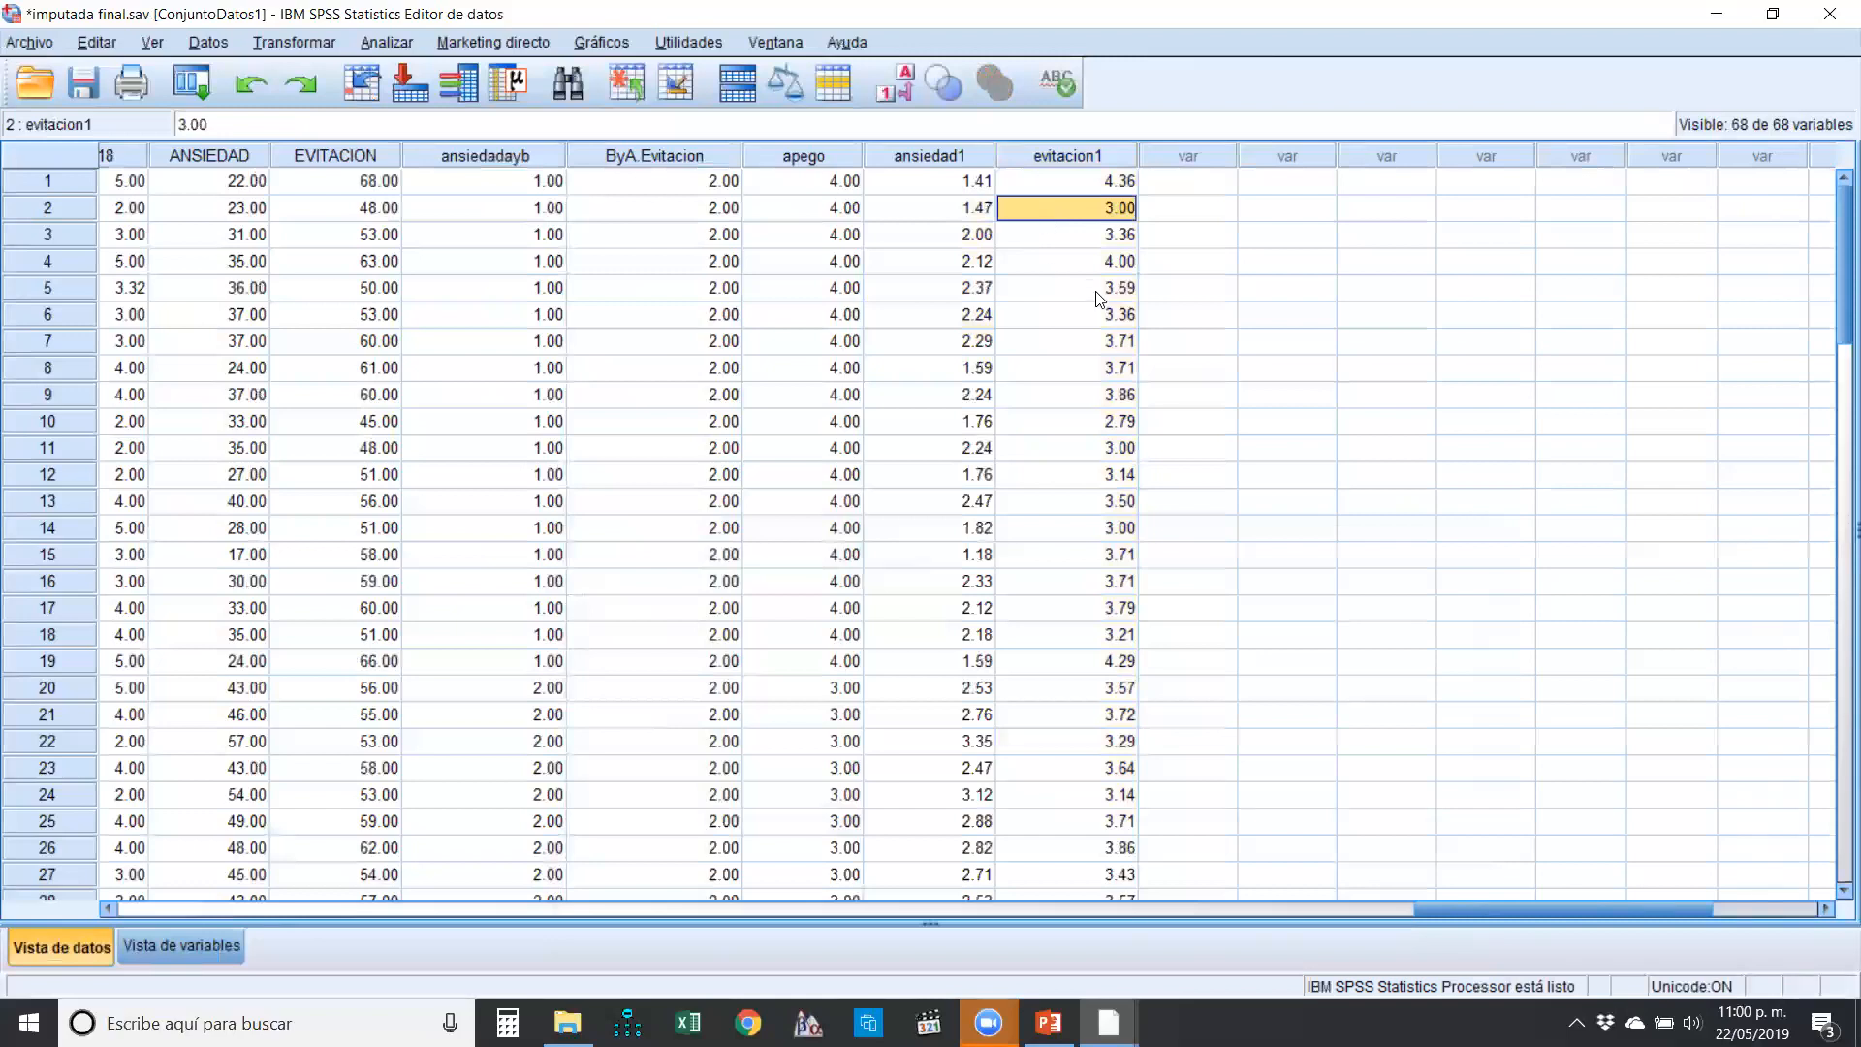
click(1085, 289)
drag(950, 160, 893, 167)
click(1081, 205)
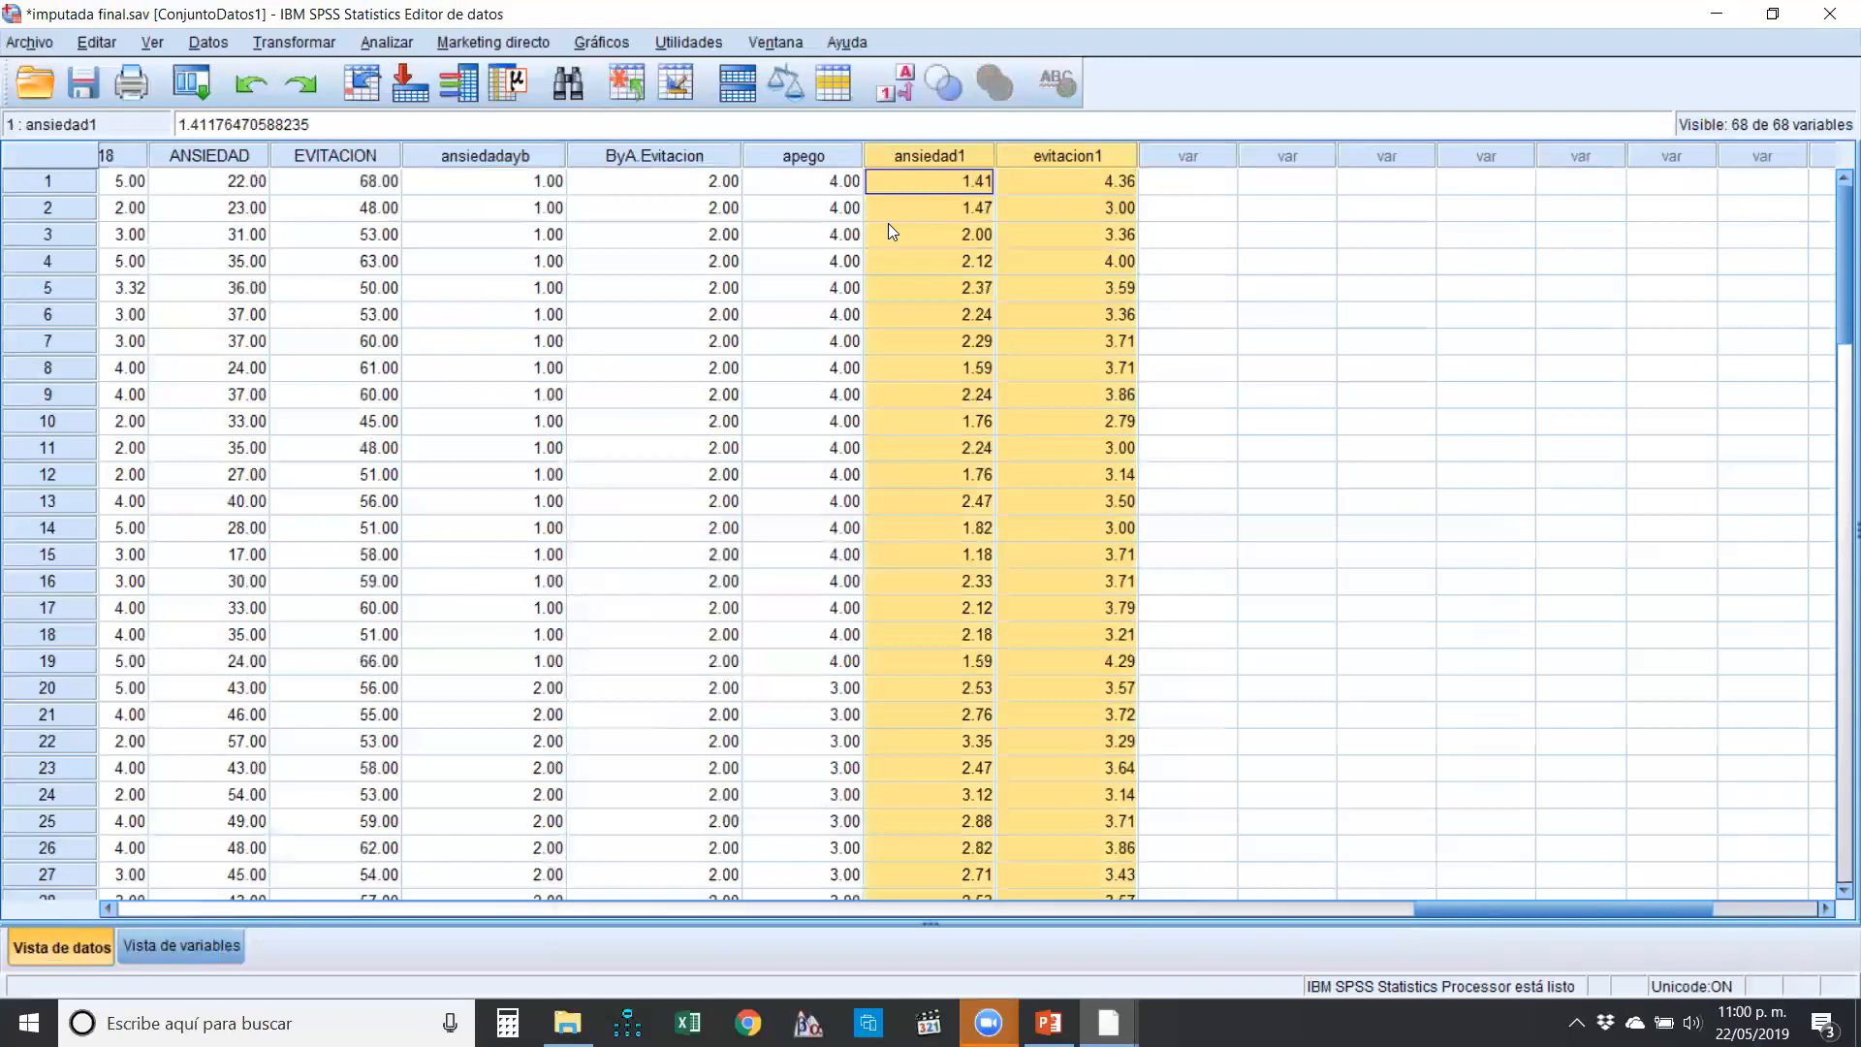
click(1035, 312)
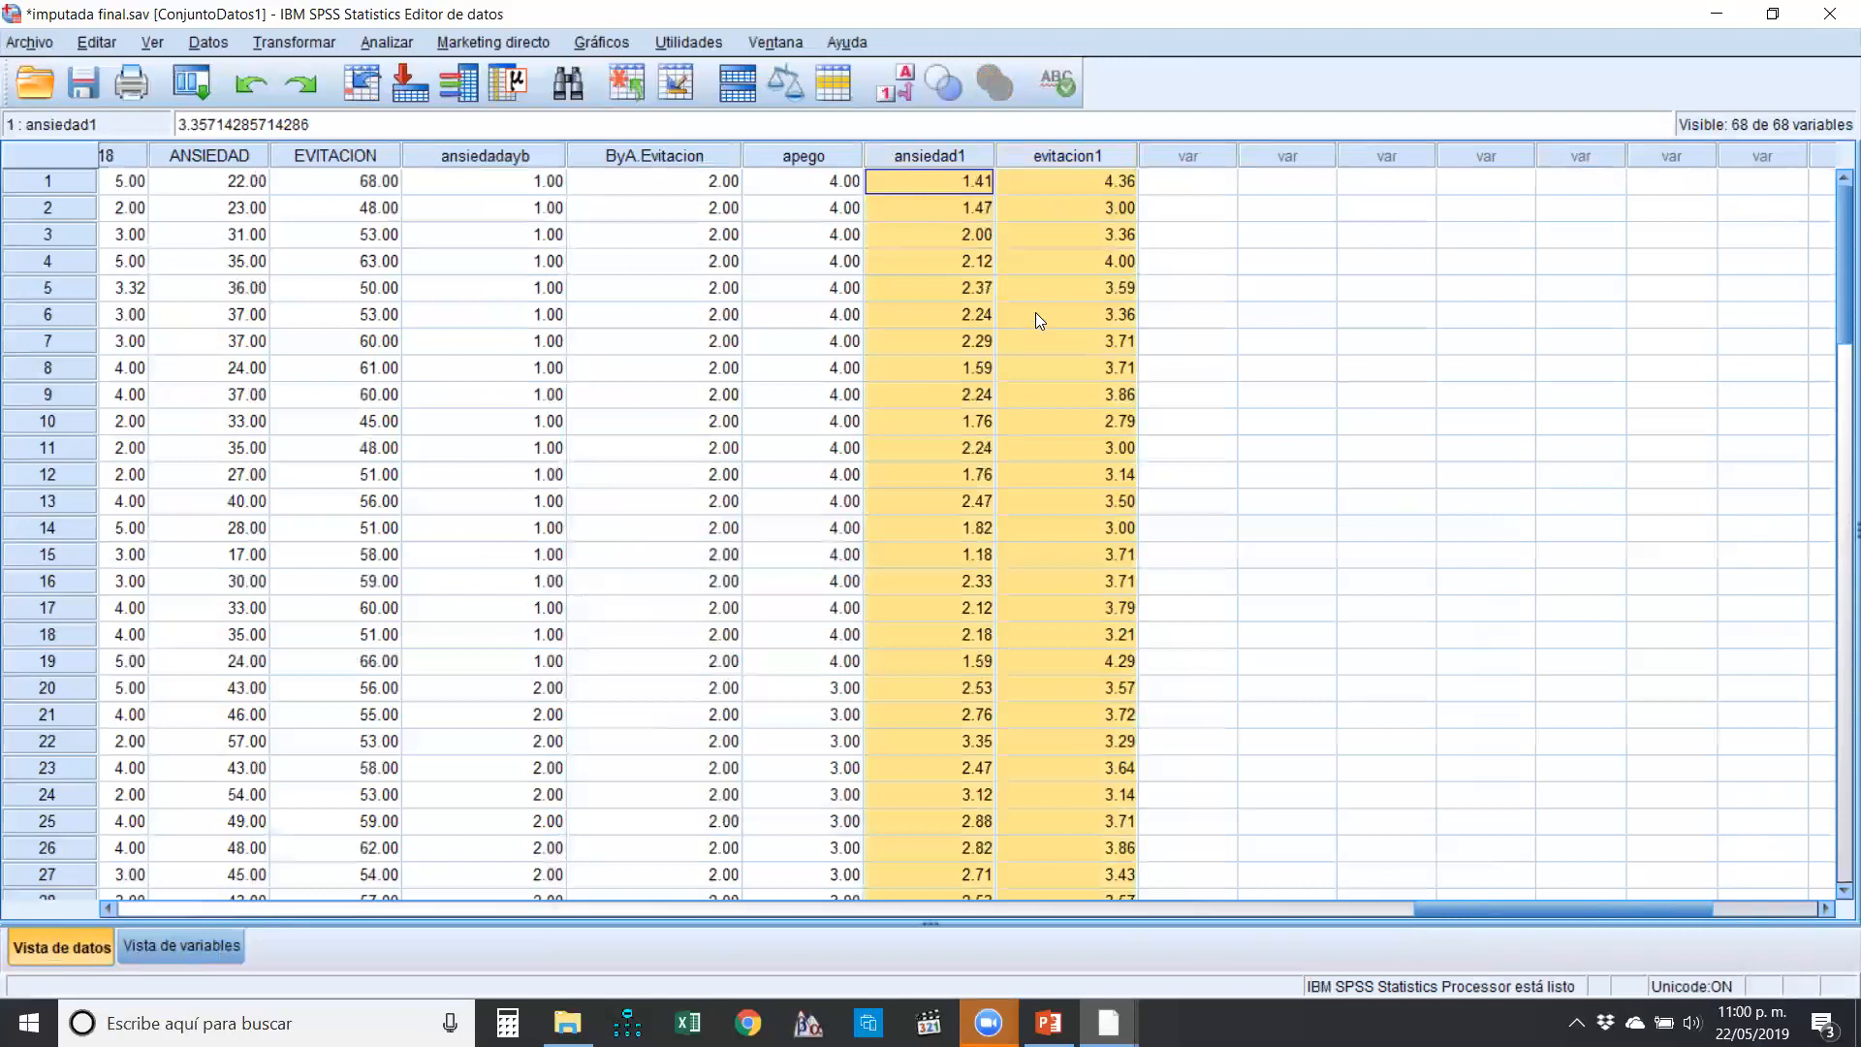
- Compare the ansiedad1 and evitacion1 averages within the same case, mainly case 4, to see which dimension is higher
click(1059, 156)
mouse_move(1056, 151)
mouse_down()
mouse_move(975, 153)
mouse_move(1035, 163)
mouse_up()
click(930, 257)
click(1004, 263)
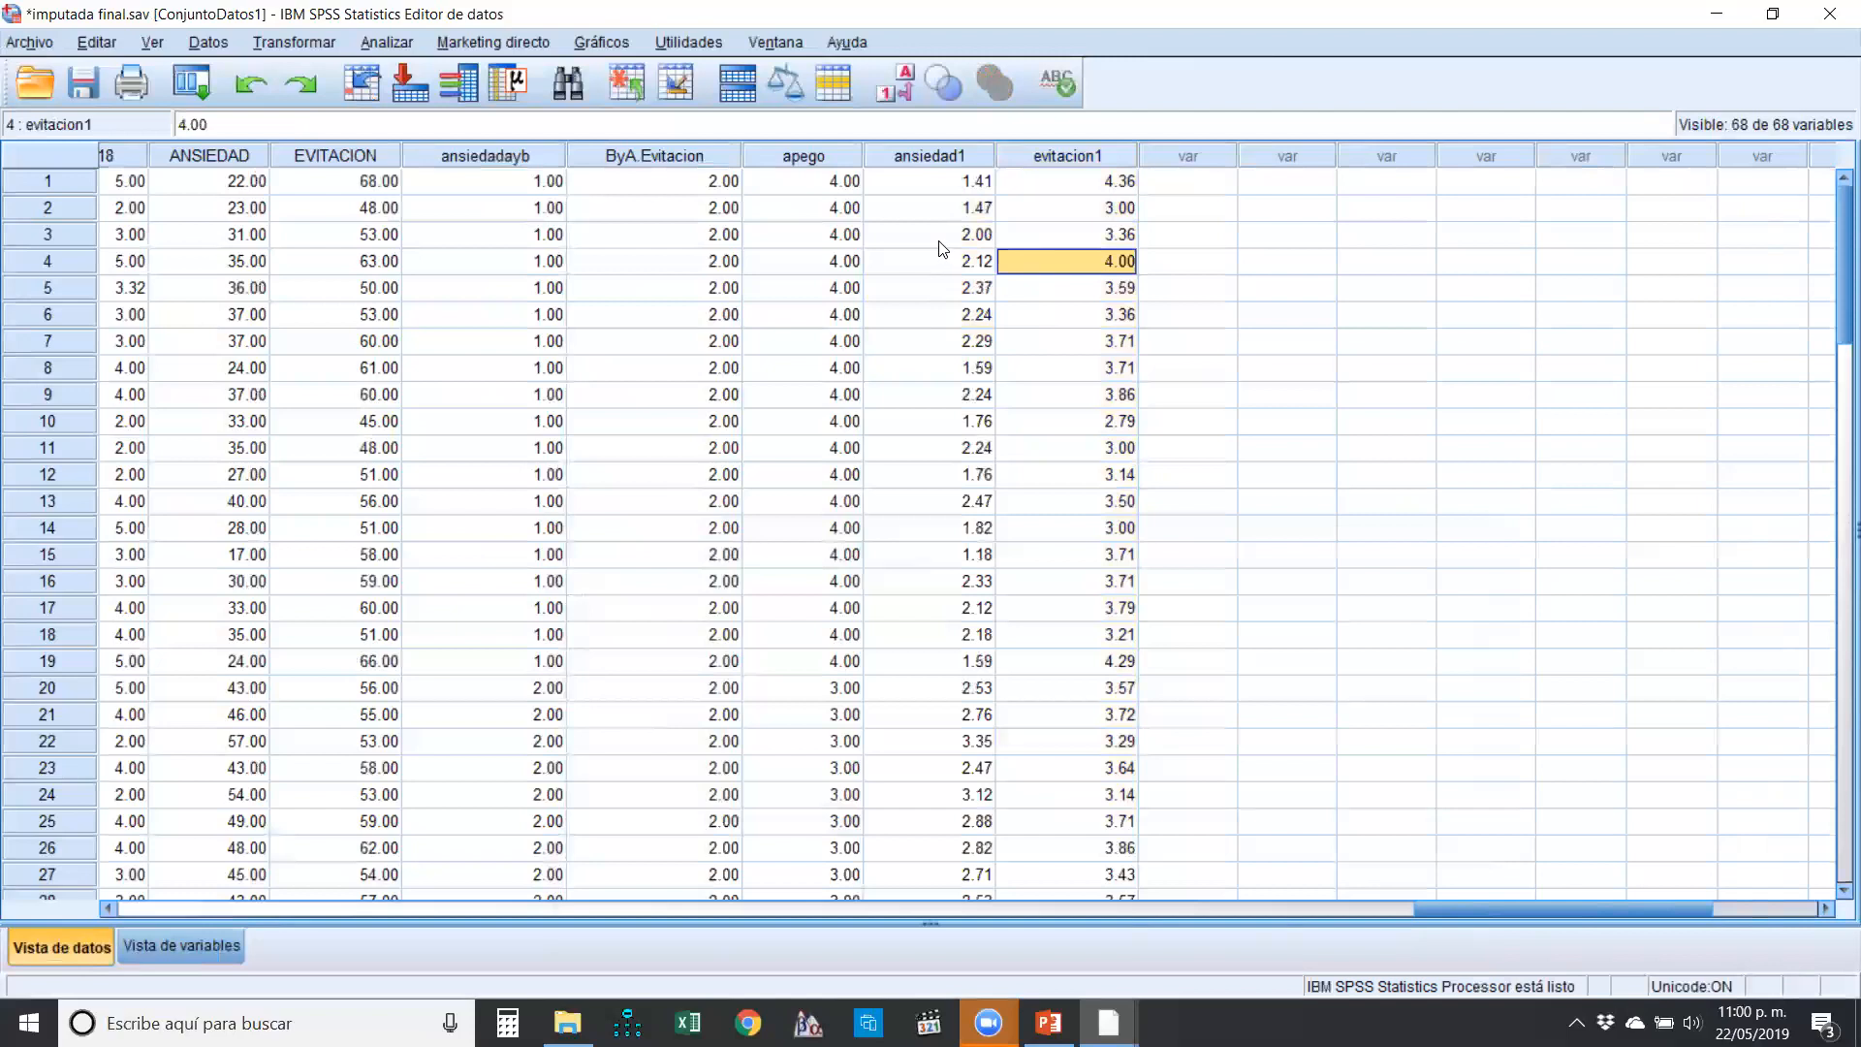
drag(969, 160, 1054, 234)
click(1050, 256)
drag(1054, 155, 938, 260)
click(938, 261)
drag(965, 157, 1031, 264)
click(1056, 260)
drag(1061, 155, 977, 151)
click(960, 347)
scroll(961, 368, down, 4)
scroll(1066, 427, up, 4)
drag(1076, 157, 964, 248)
click(964, 256)
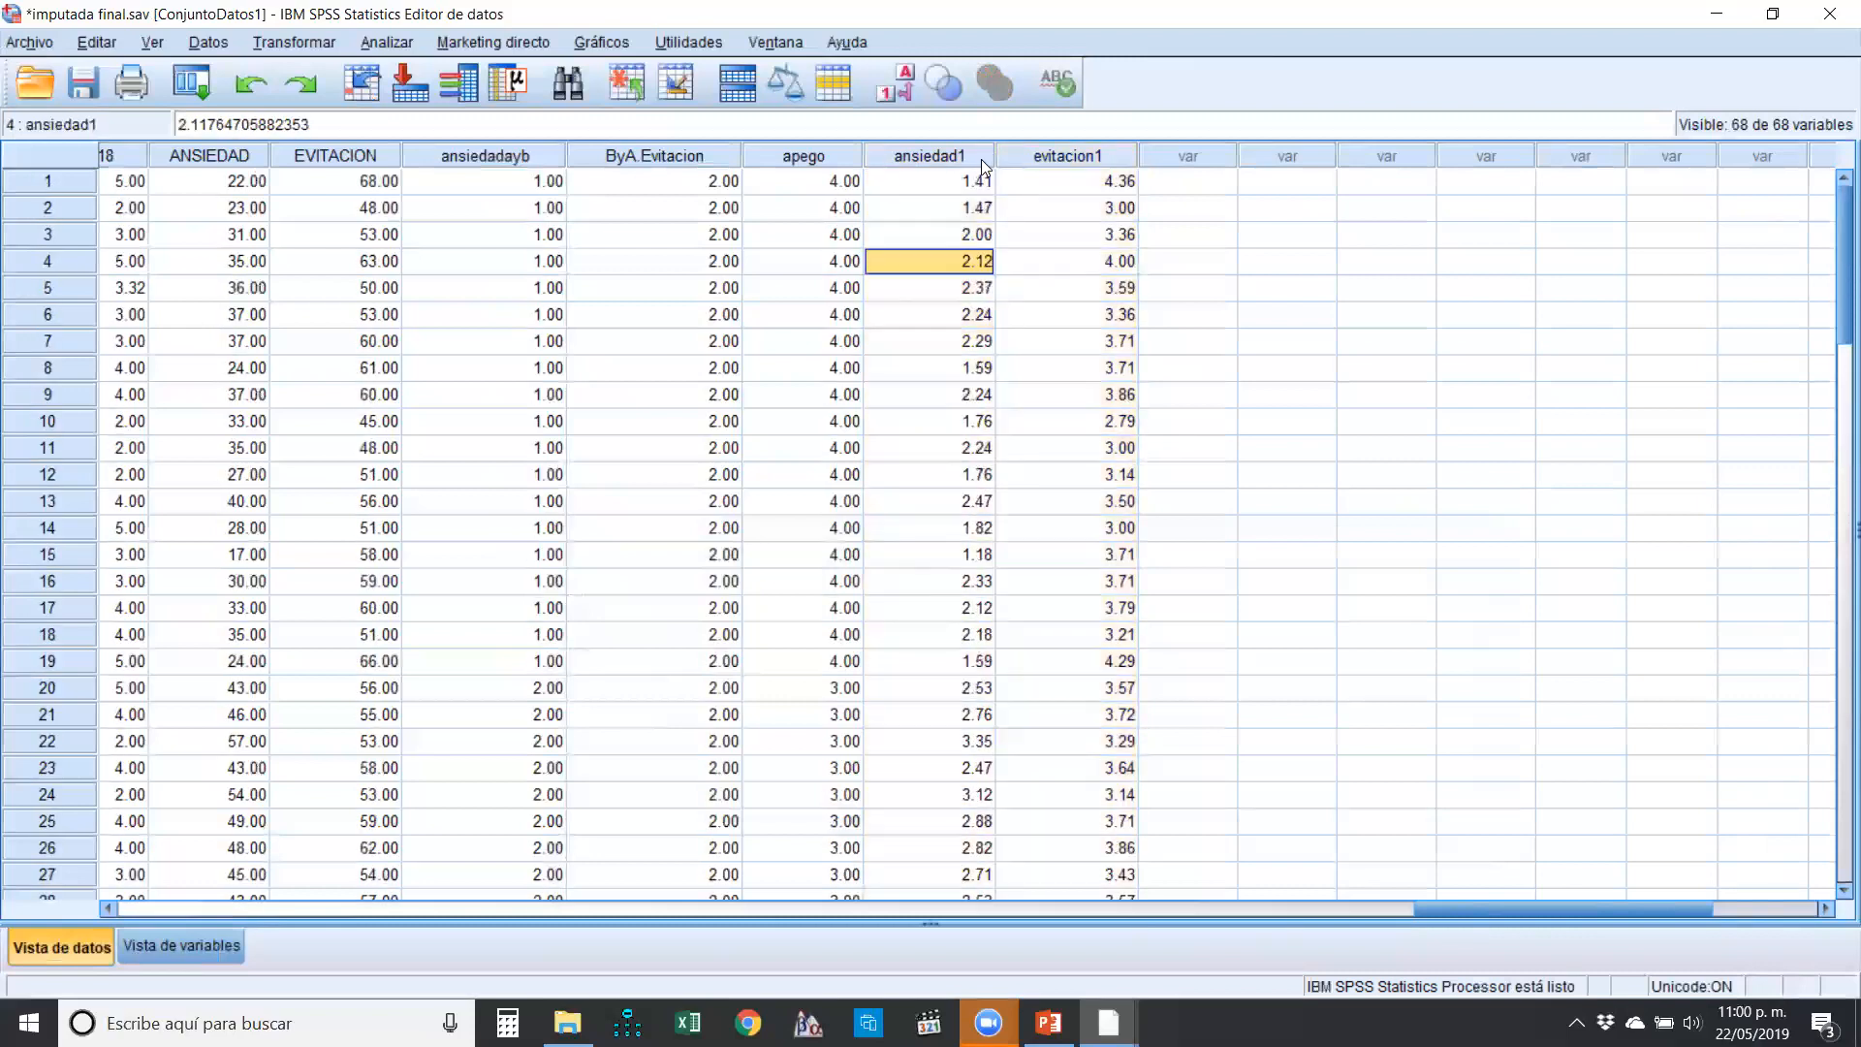